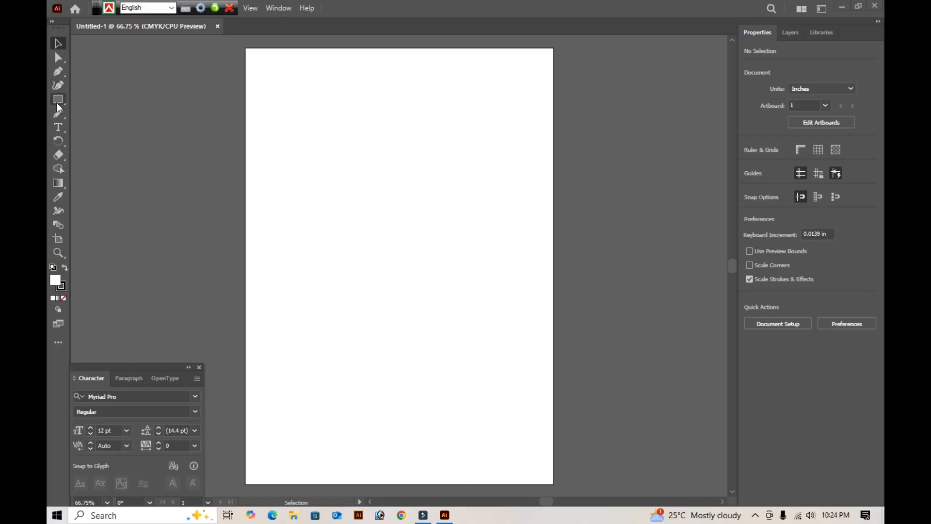
- Draw a rectangle 5 in wide and 3 in high on the artboard
{"action": "left_click", "coordinate": [59, 99]}
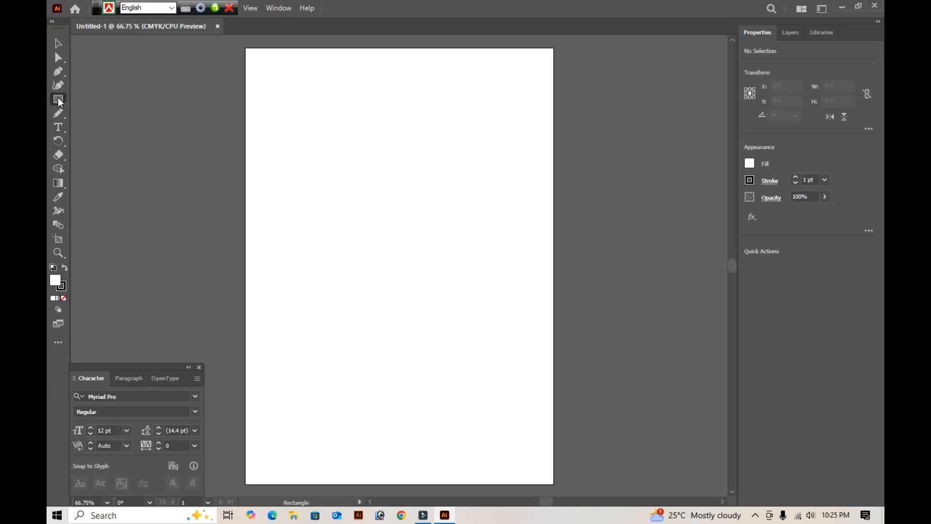
{"action": "left_click", "coordinate": [348, 205]}
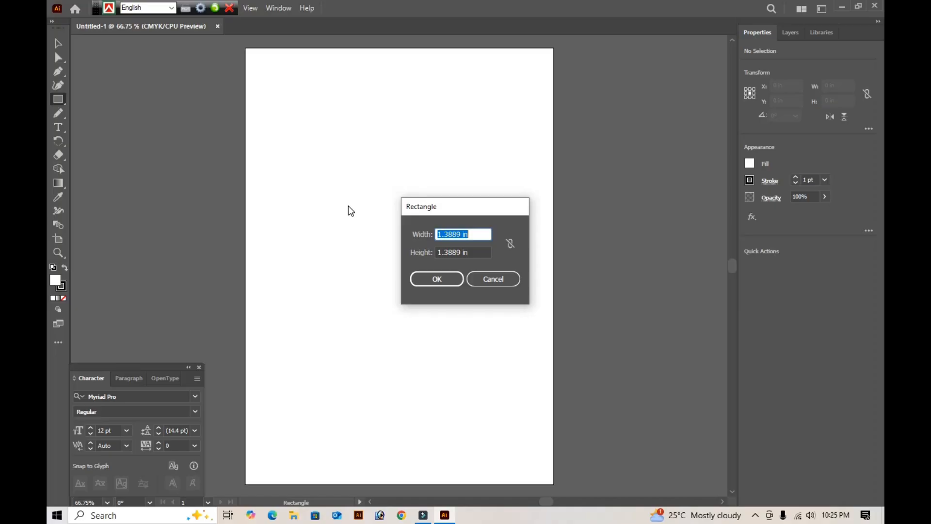
{"action": "type", "text": "5"}
{"action": "key", "text": "Tab"}
{"action": "type", "text": "5"}
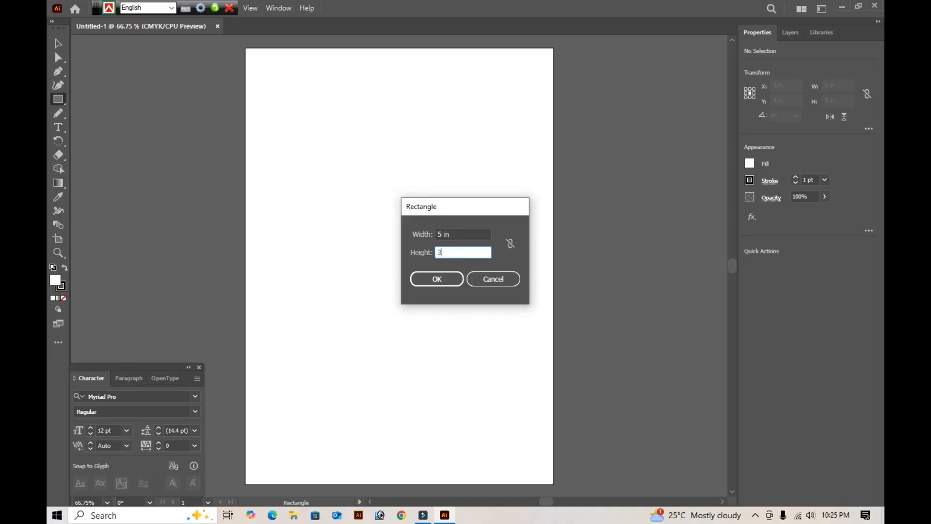
{"action": "key", "text": "Return"}
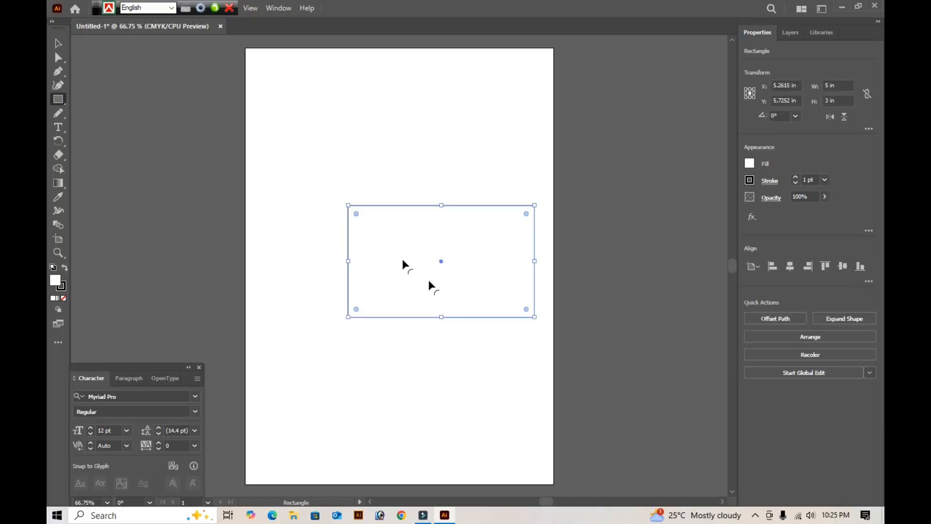
- Fit the artboard to the selected rectangle, moving the floating keyboard-layout bar out of the way
{"action": "left_click", "coordinate": [58, 43]}
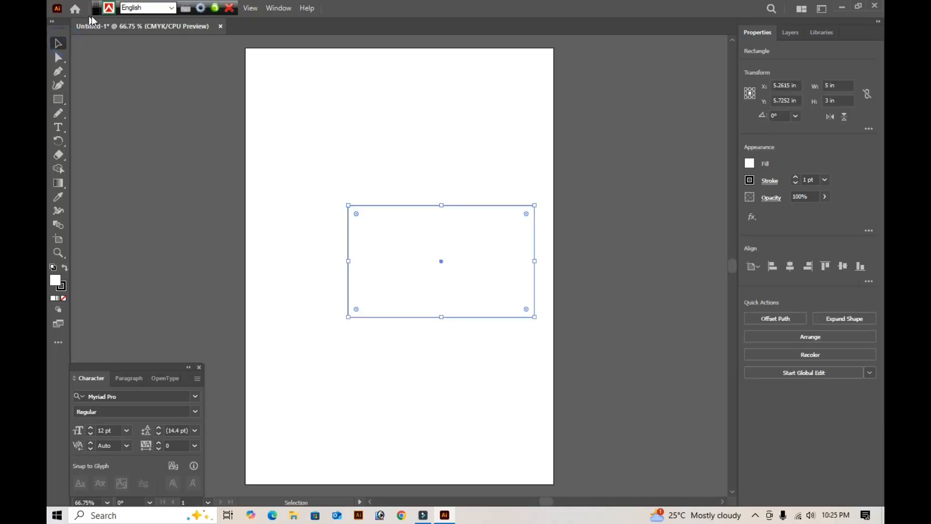
{"action": "left_click_drag", "start_coordinate": [96, 7], "coordinate": [354, 7]}
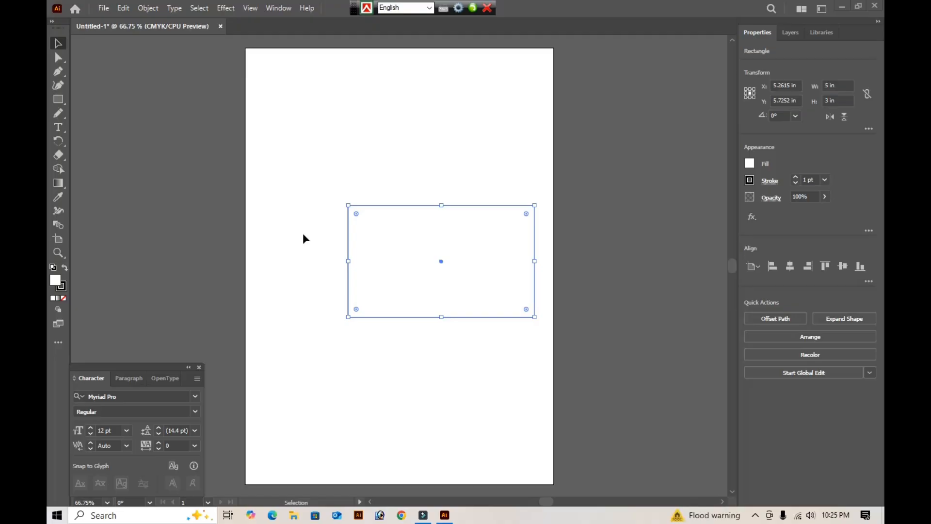
{"action": "left_click", "coordinate": [148, 9]}
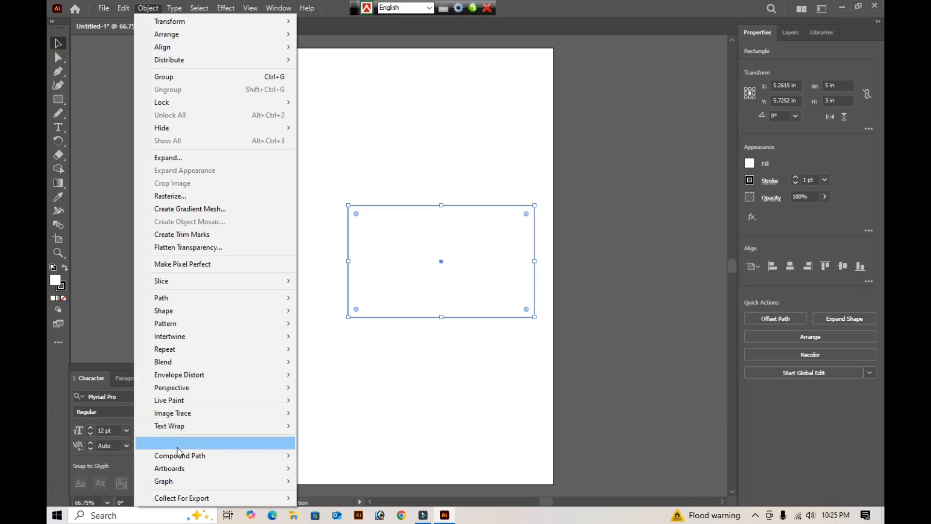
{"action": "mouse_move", "coordinate": [175, 473]}
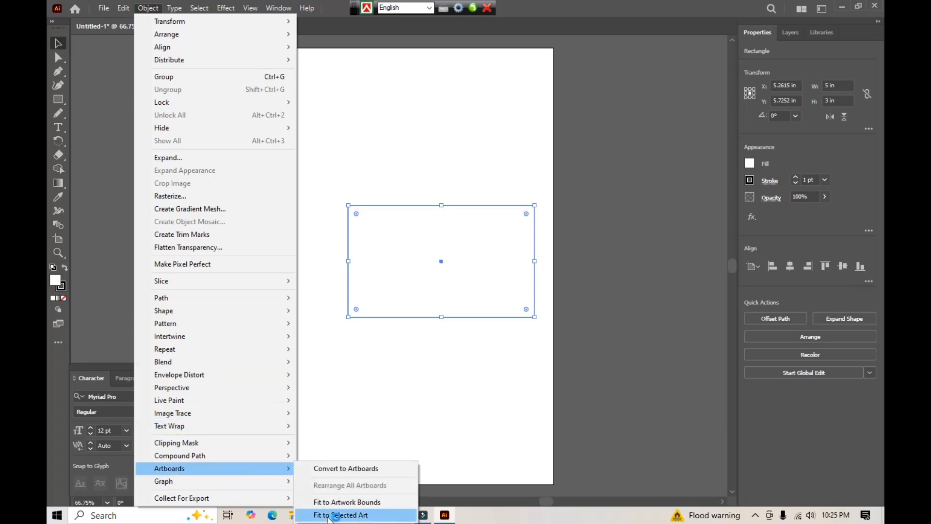
{"action": "left_click", "coordinate": [353, 515]}
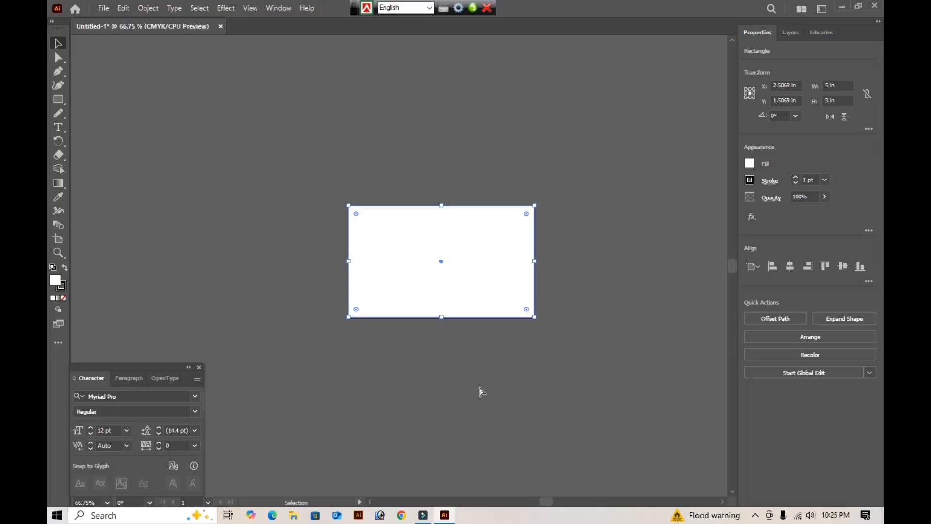
{"action": "key", "text": "ctrl+0"}
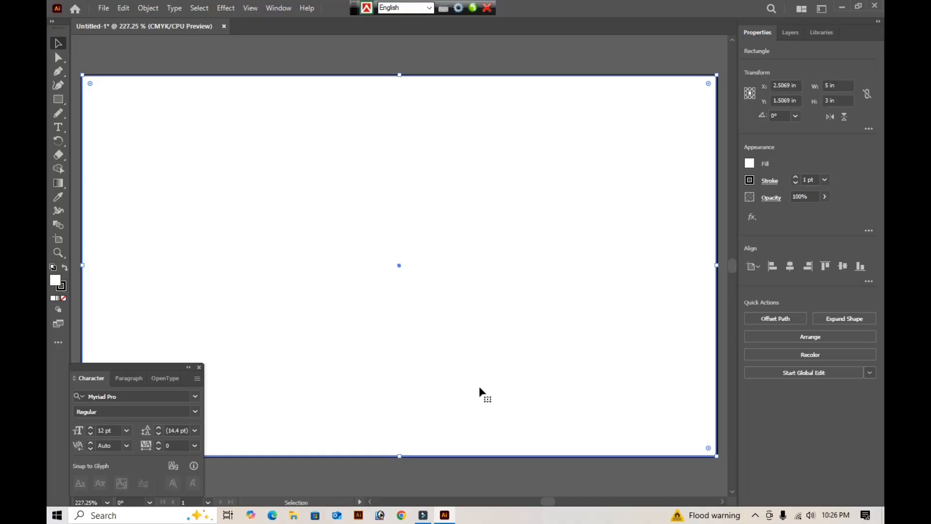
- Set the font to SutonnyMJ Bold
{"action": "left_click", "coordinate": [137, 400]}
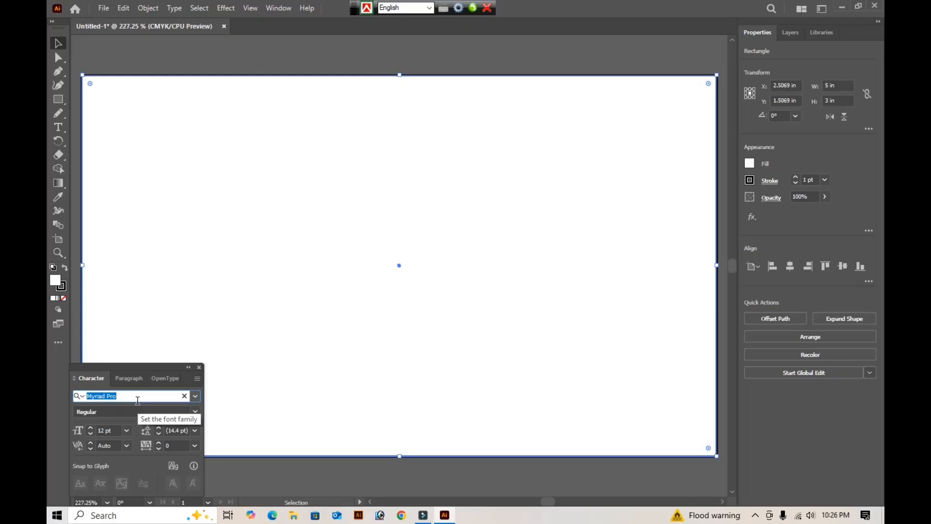
{"action": "type", "text": "s"}
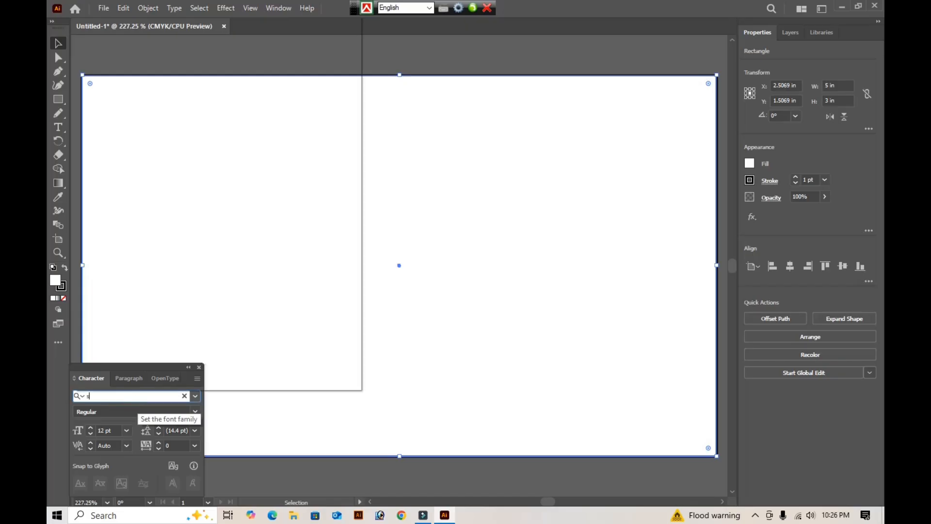
{"action": "type", "text": "ut"}
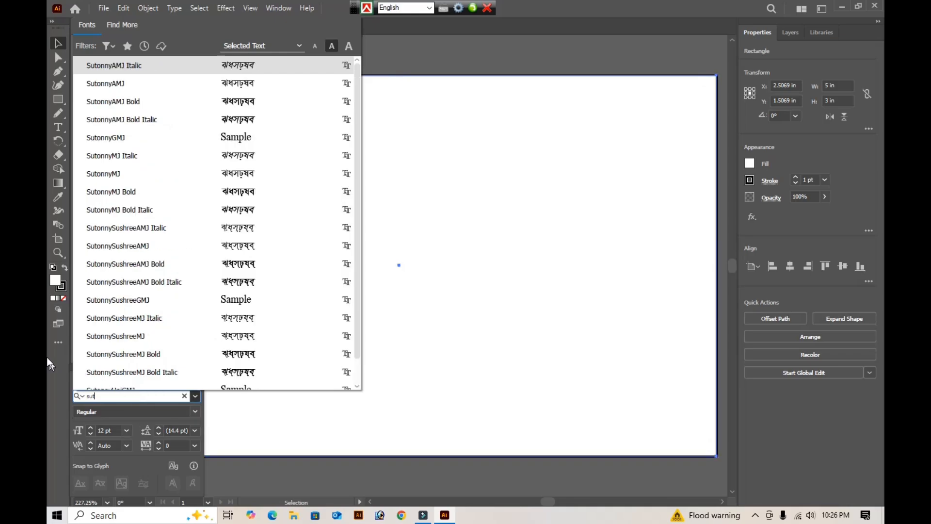
{"action": "left_click", "coordinate": [142, 195]}
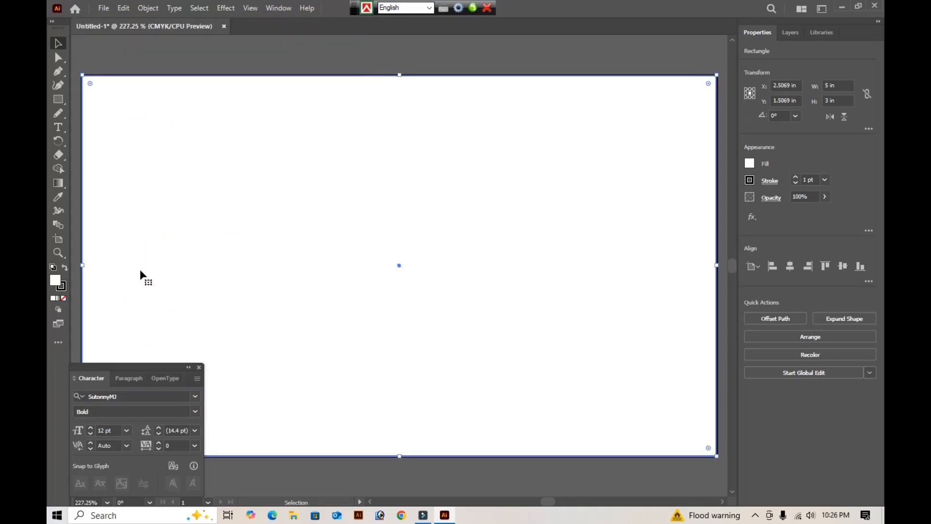
- Place a text line near the card's centre and enter "সাহানা" using the Bijoy Classic keyboard layout
{"action": "key", "text": "t"}
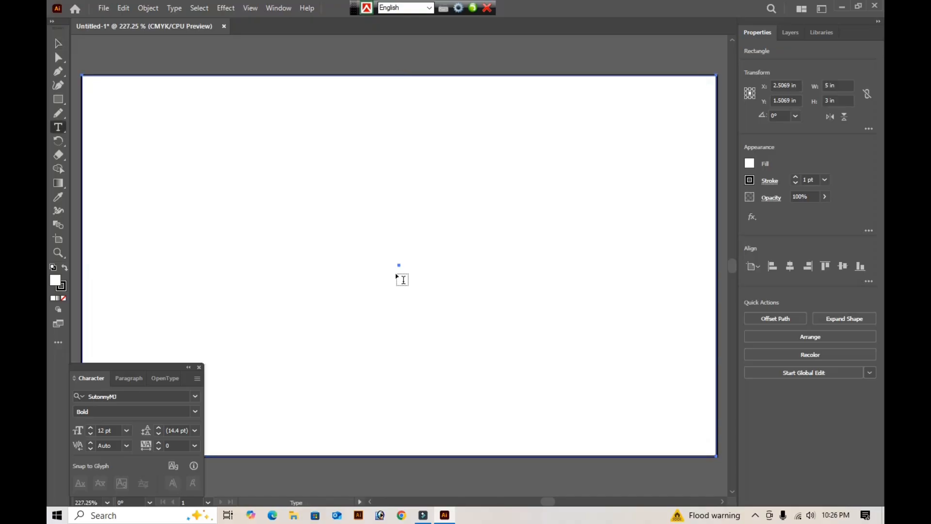
{"action": "left_click", "coordinate": [394, 278]}
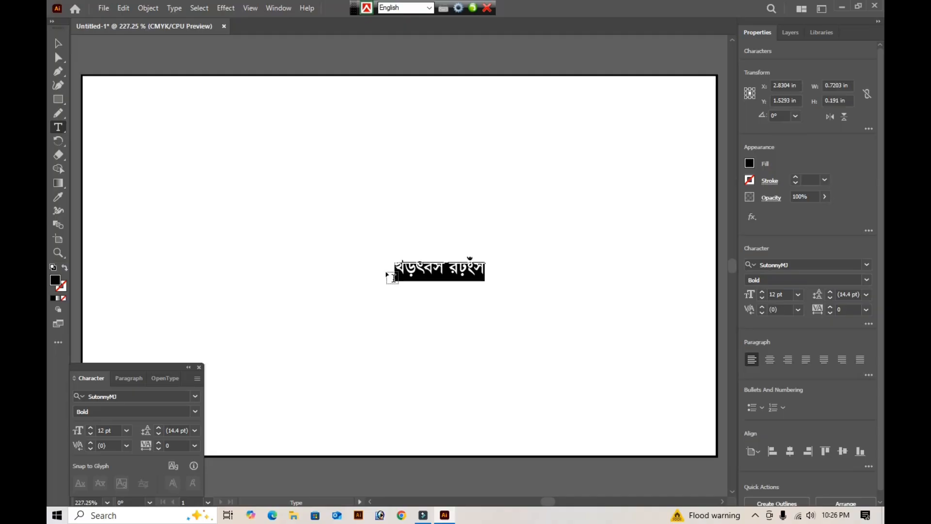
{"action": "type", "text": "হংরভন"}
{"action": "key", "text": "ctrl+a"}
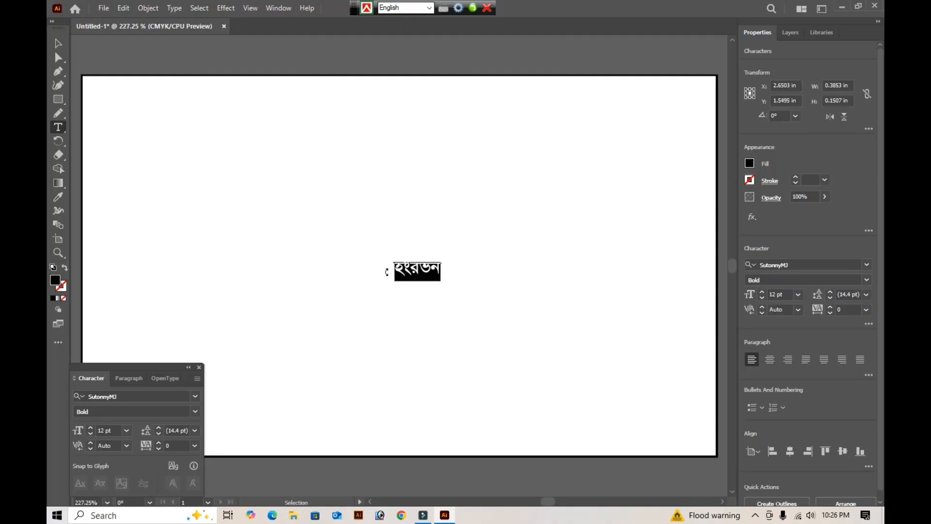
{"action": "key", "text": "ctrl+alt+b"}
{"action": "type", "text": "সাহানা"}
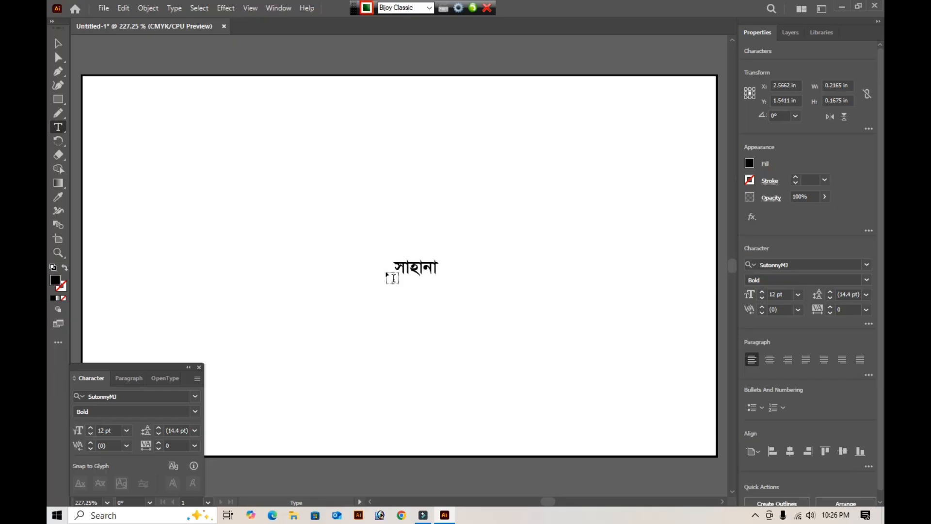
- Correct the first word to "সুহানা" and complete the business name as "সুহানা বিউটি পার্লার"
{"action": "key", "text": "shift+Home"}
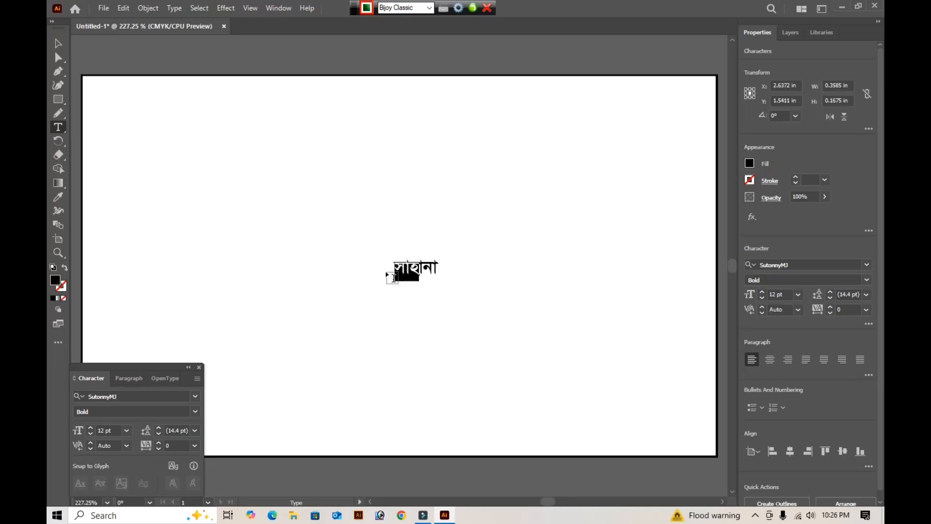
{"action": "type", "text": "সু"}
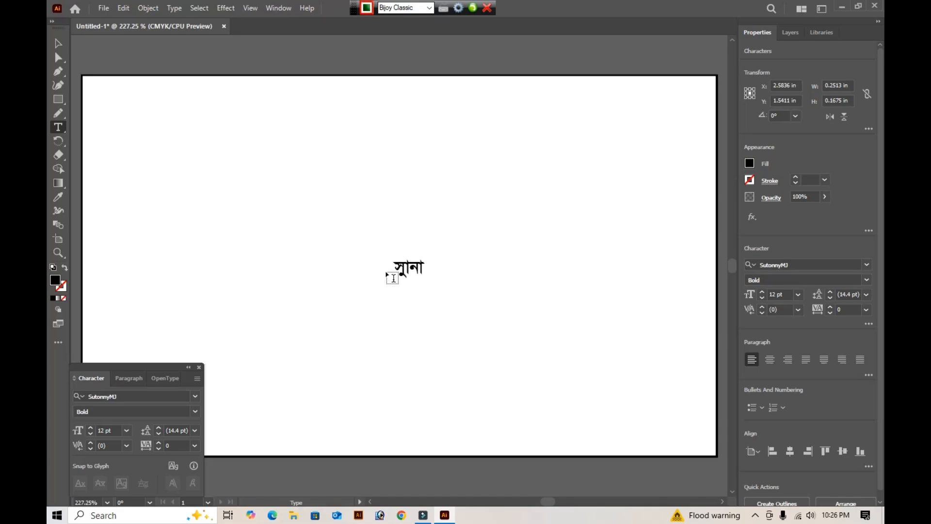
{"action": "type", "text": "হ"}
{"action": "type", "text": " বি"}
{"action": "key", "text": "BackSpace"}
{"action": "key", "text": "BackSpace"}
{"action": "key", "text": "BackSpace"}
{"action": "key", "text": "End"}
{"action": "type", "text": "বিউটি"}
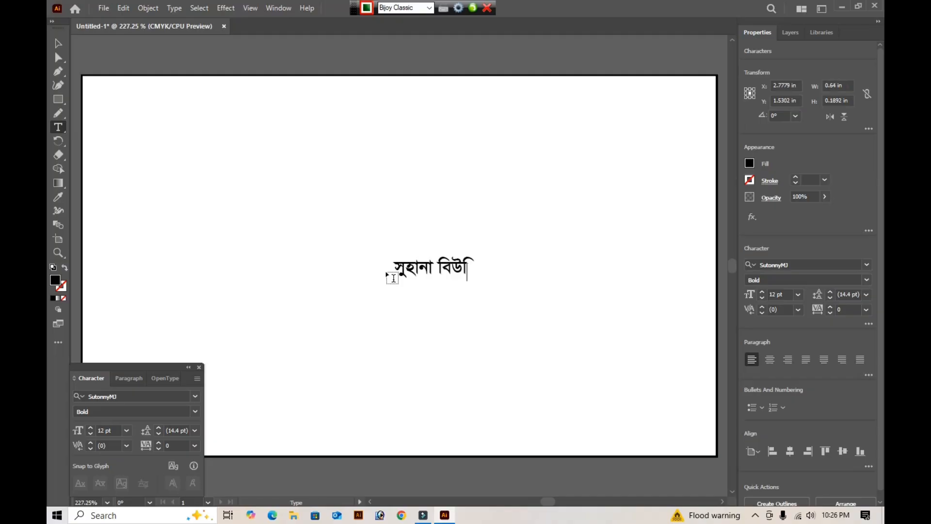
{"action": "type", "text": " পার্লার"}
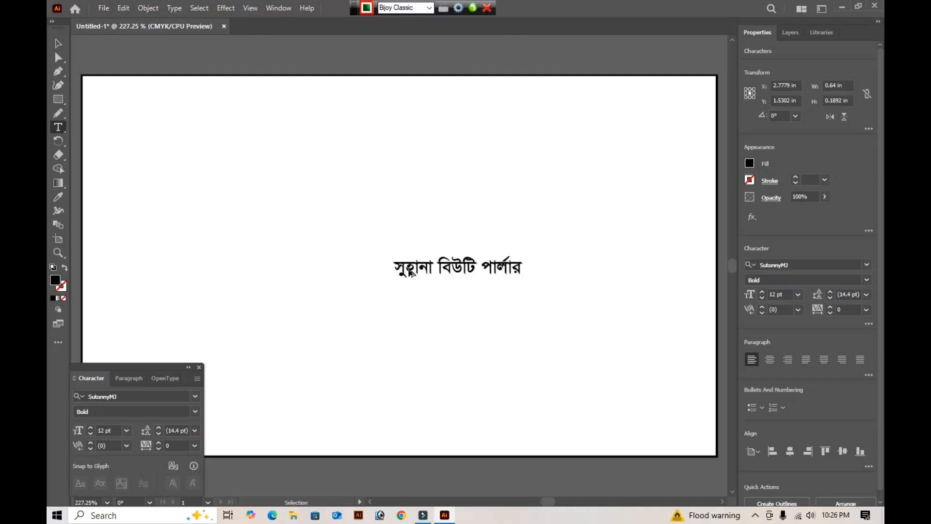
- Duplicate the business name below the original and replace the copy's text with the market name from the parlour's address
{"action": "left_click_drag", "start_coordinate": [418, 270], "coordinate": [362, 329]}
{"action": "triple_click", "coordinate": [362, 328]}
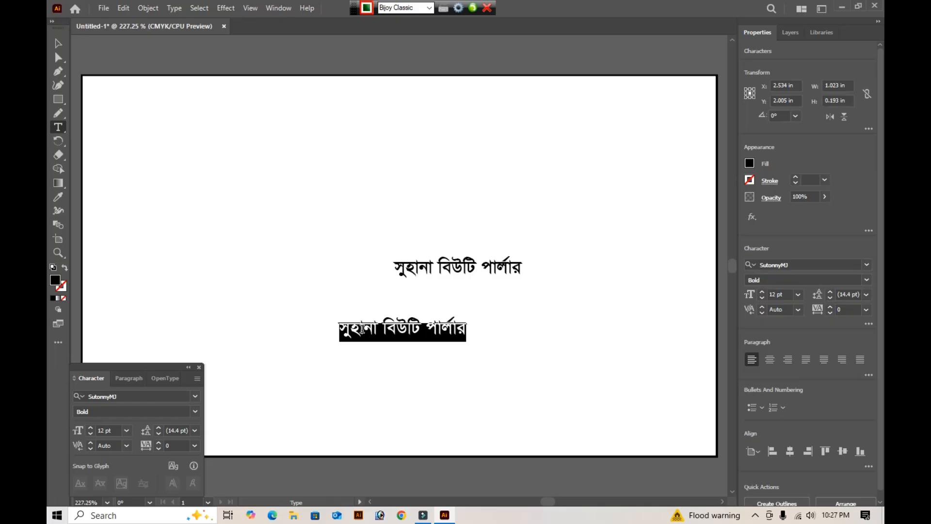
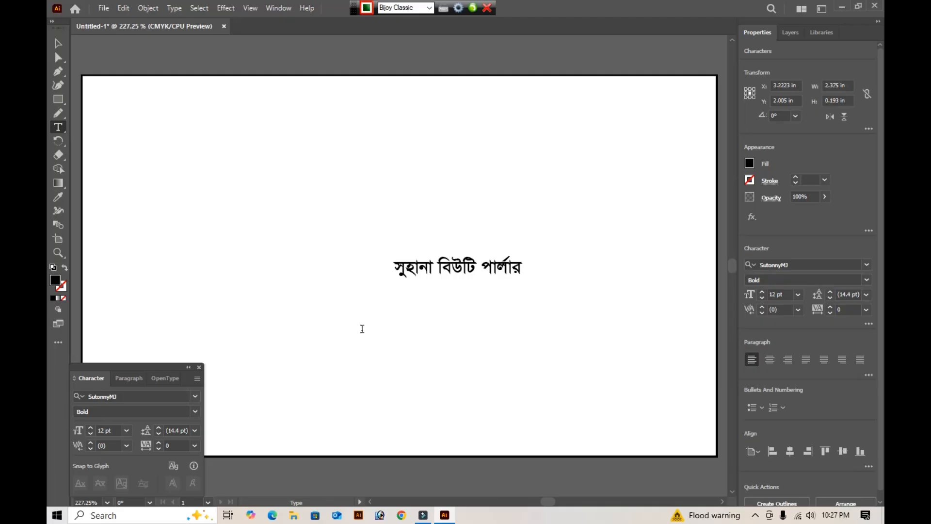
- Add the landmark description in parentheses after the market name in the address line
{"action": "key", "text": "BackSpace"}
{"action": "key", "text": "BackSpace"}
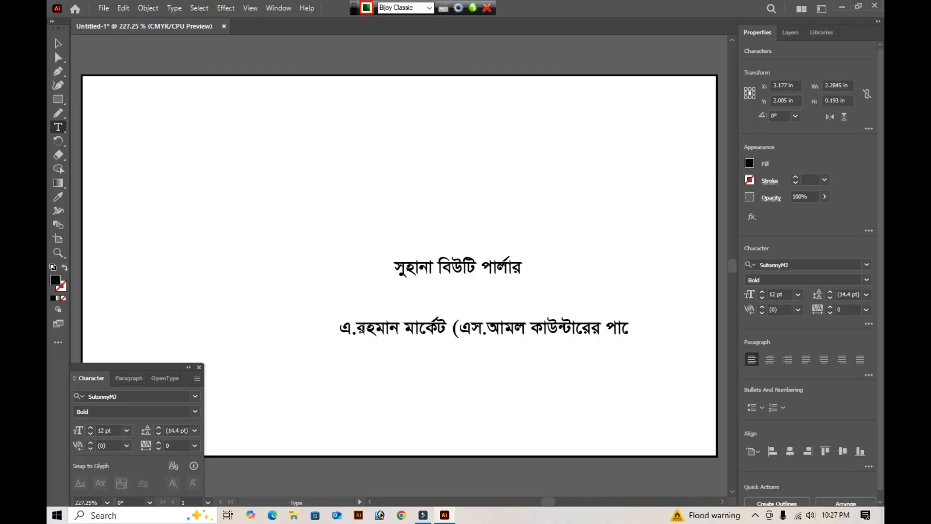
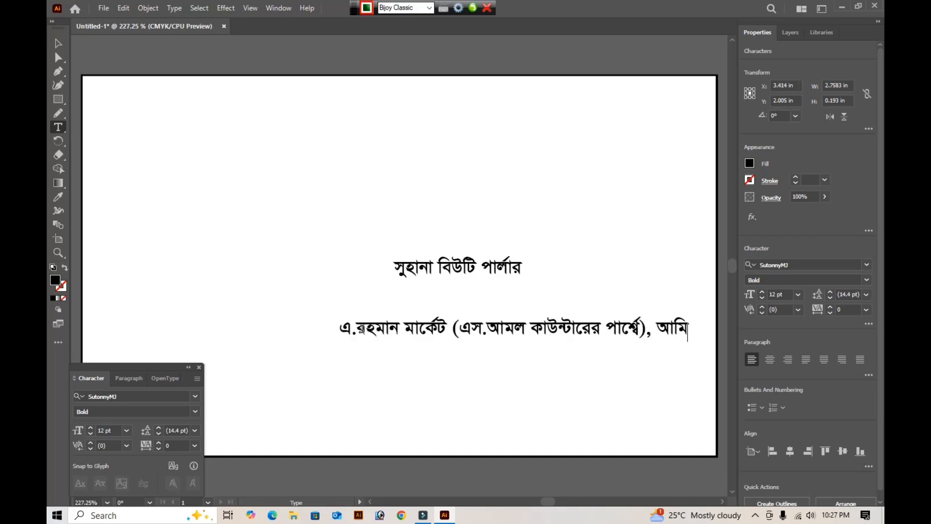
- Add the locality name after the parenthesised landmark in the address line
{"action": "key", "text": "ctrl+minus"}
{"action": "key", "text": "ctrl+minus"}
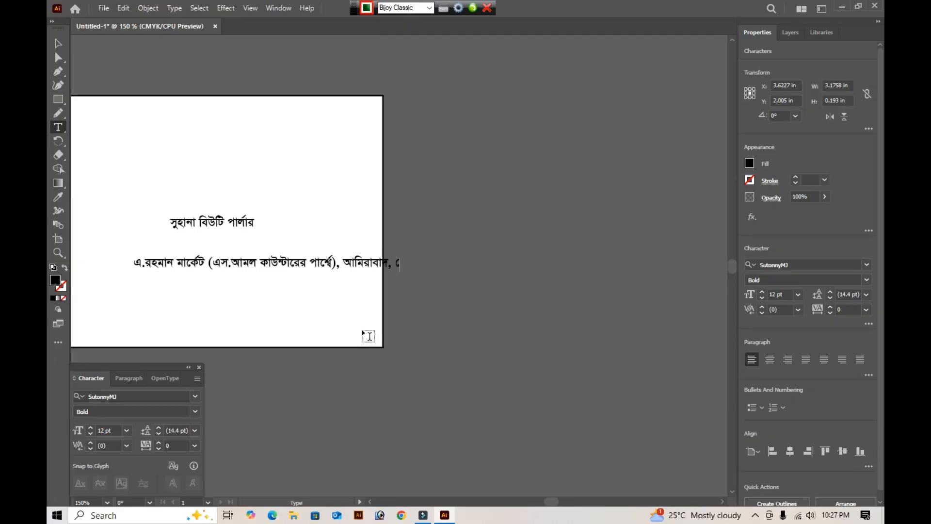
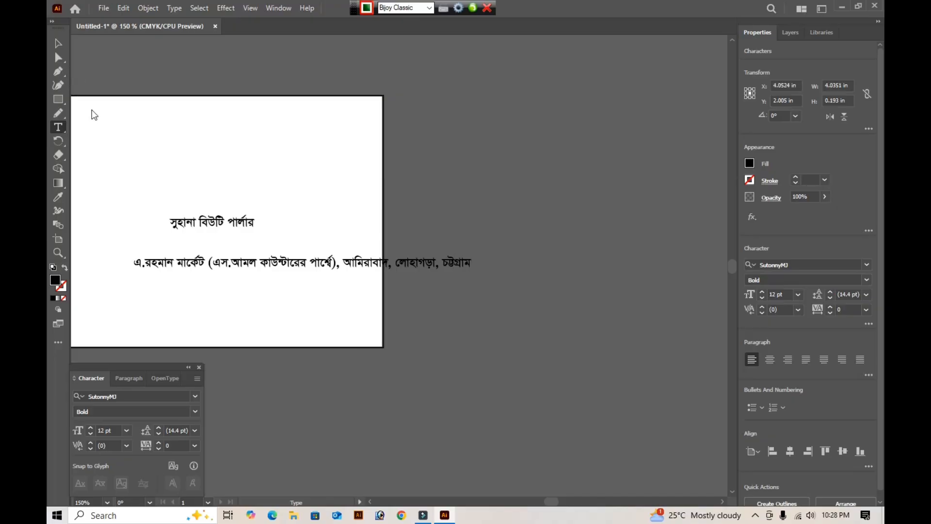
- Duplicate the address line just below the original and set the copy's font to Arial Bold
{"action": "left_click_drag", "start_coordinate": [183, 294], "coordinate": [182, 284]}
{"action": "left_click", "coordinate": [182, 285]}
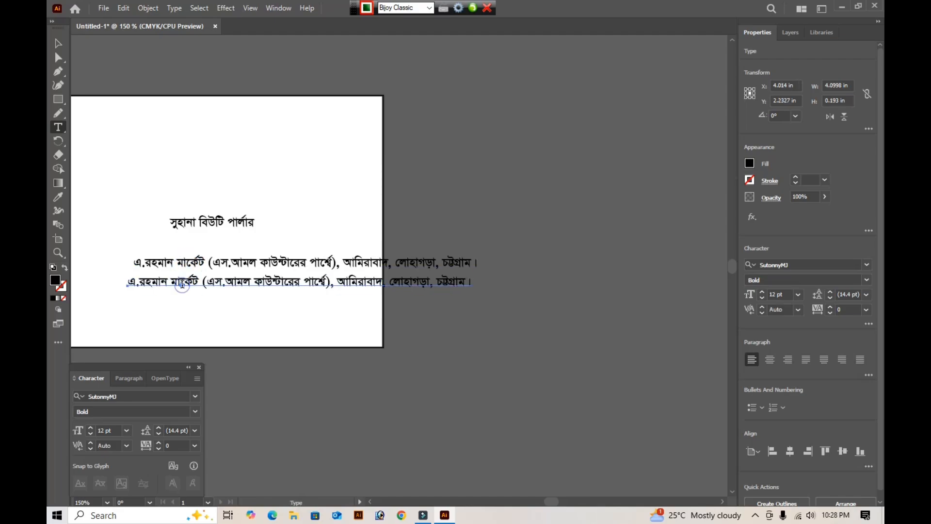
{"action": "key", "text": "ctrl+a"}
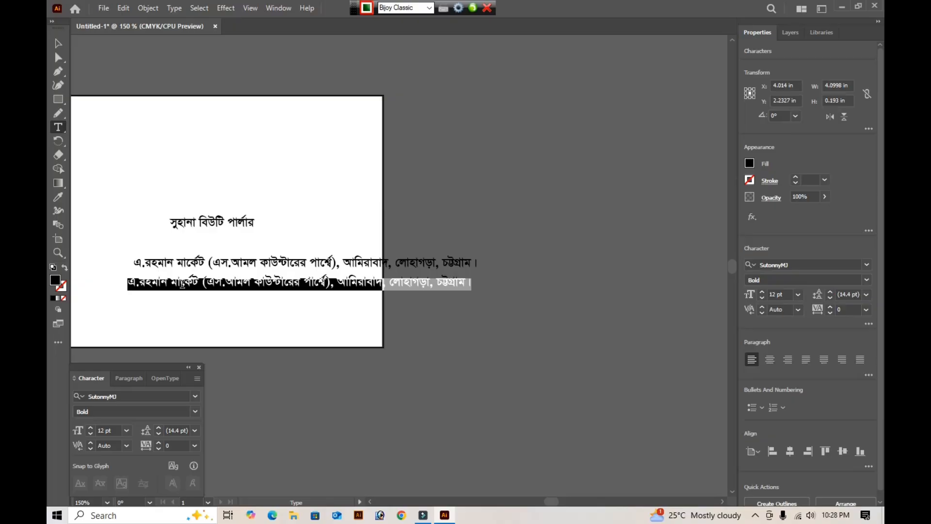
{"action": "left_click", "coordinate": [119, 397]}
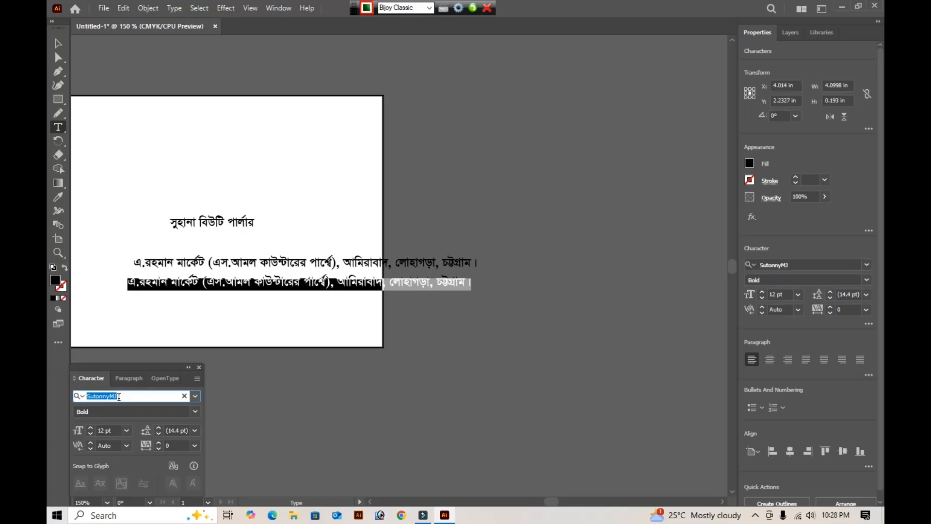
{"action": "key", "text": "ctrl+alt+b"}
{"action": "type", "text": "ar"}
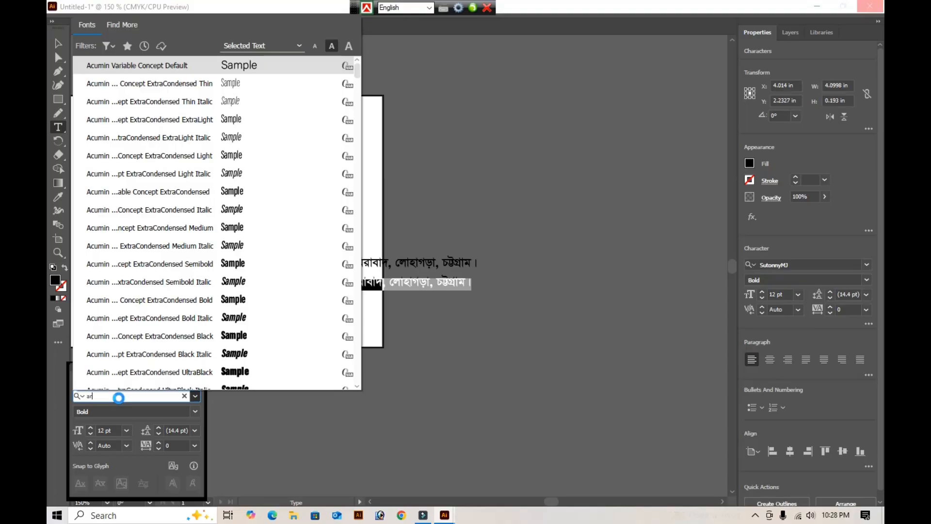
{"action": "type", "text": "i"}
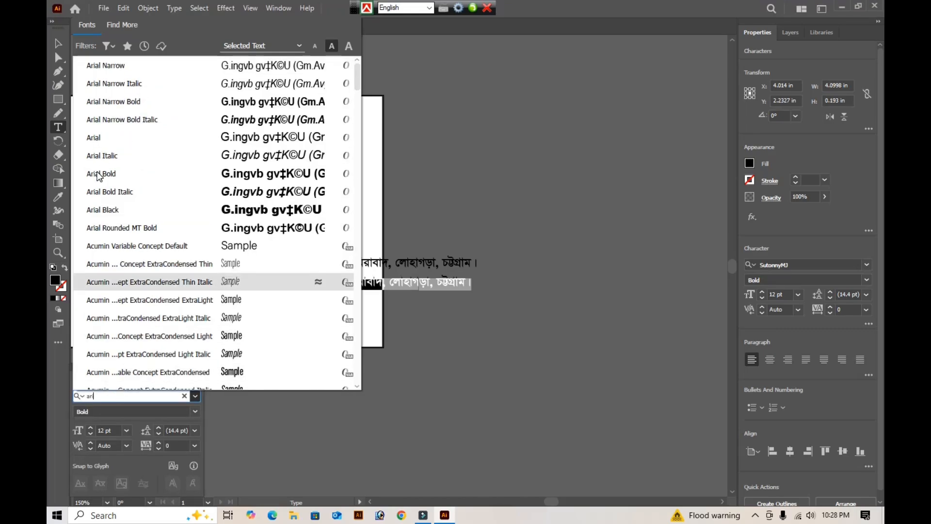
{"action": "left_click", "coordinate": [99, 174]}
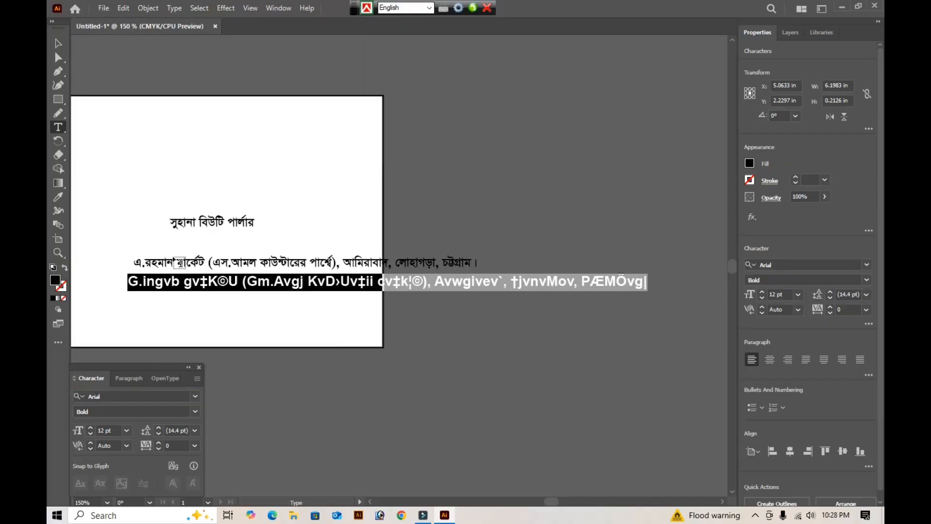
- Replace the copied address text with the Facebook page link "fb.com/suhanabeautyparlour"
{"action": "key", "text": "BackSpace"}
{"action": "type", "text": "fb"}
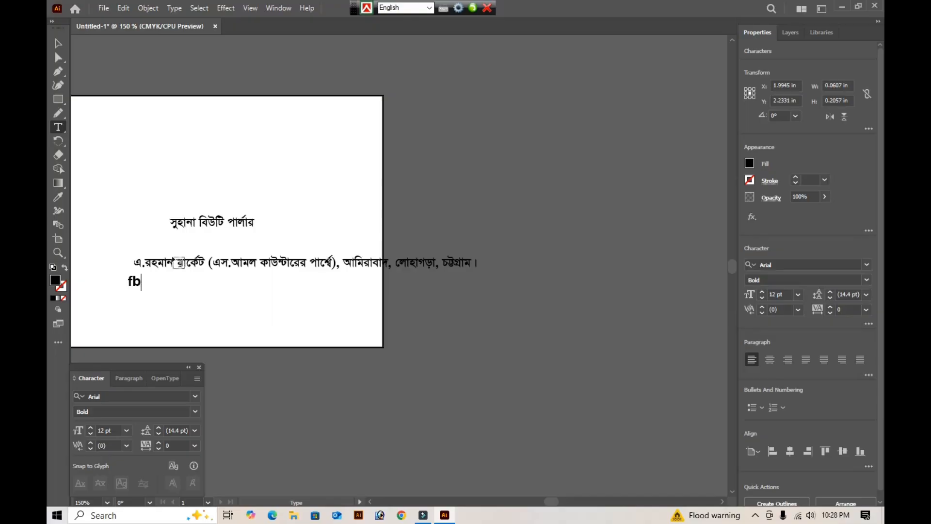
{"action": "type", "text": ".com/suhana"}
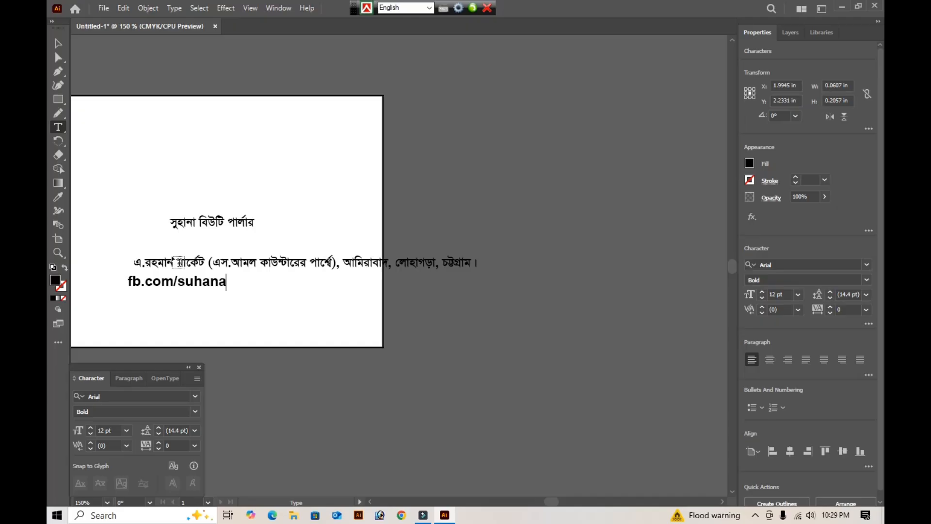
{"action": "type", "text": "beautyp"}
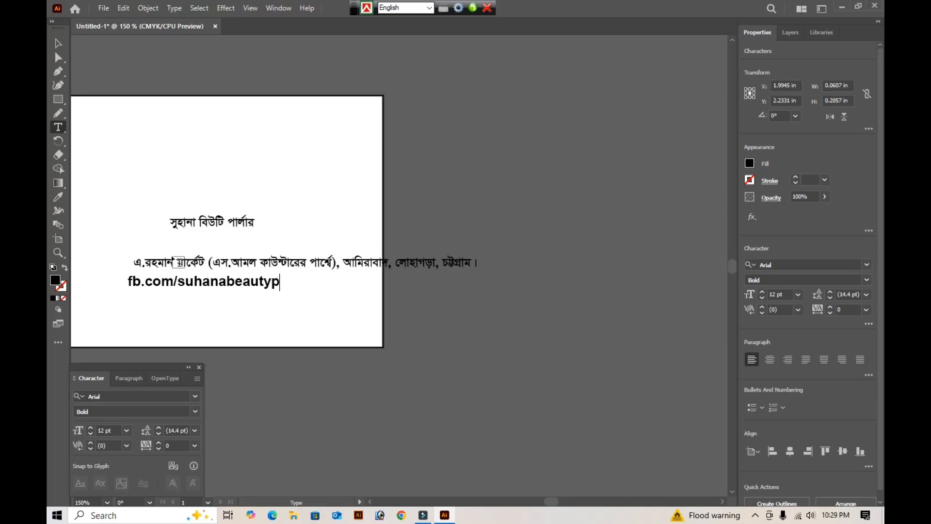
{"action": "type", "text": "arlour"}
- Duplicate the Facebook link below itself and replace the copy's text with the parlour's phone number
{"action": "left_click_drag", "start_coordinate": [179, 281], "coordinate": [177, 295]}
{"action": "triple_click", "coordinate": [174, 295]}
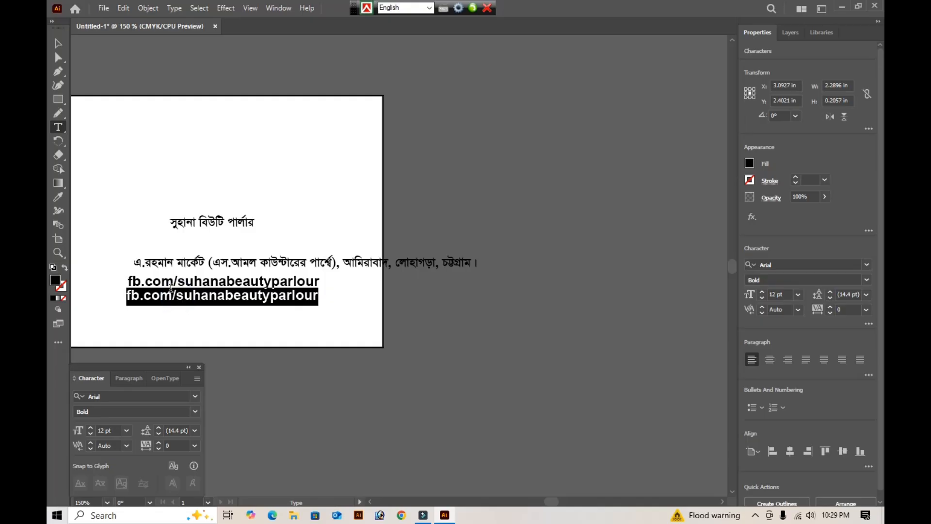
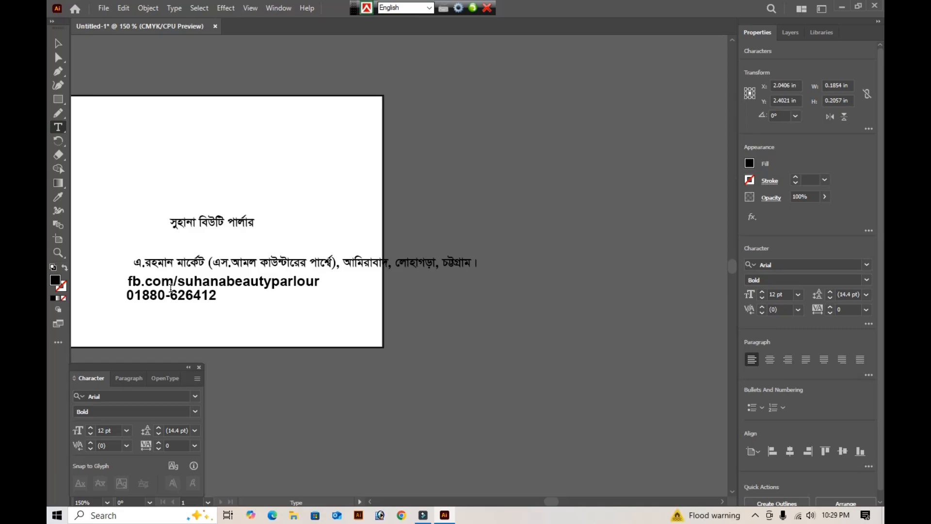
{"action": "left_click", "coordinate": [362, 375], "text": "ctrl"}
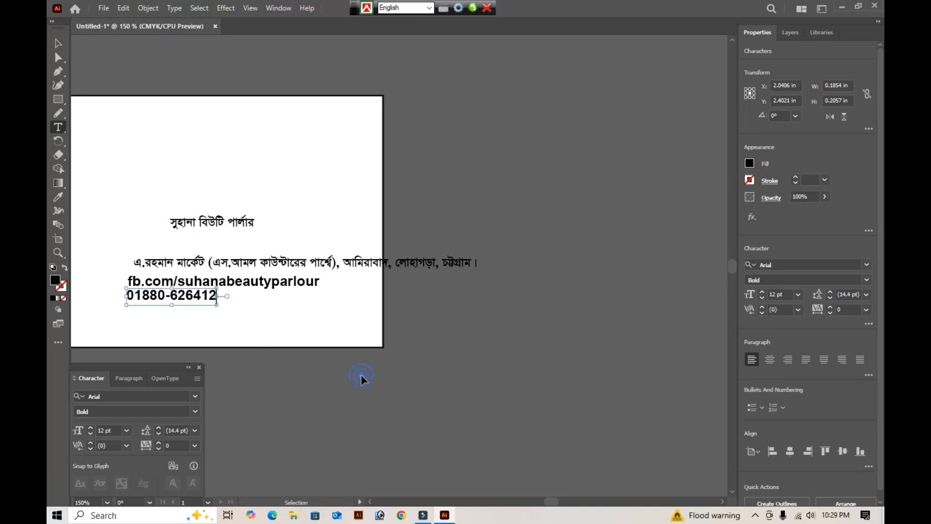
- Hide the side panels and select the card's background rectangle
{"action": "left_click", "coordinate": [63, 46]}
{"action": "key", "text": "Tab"}
{"action": "key", "text": "ctrl+alt+b"}
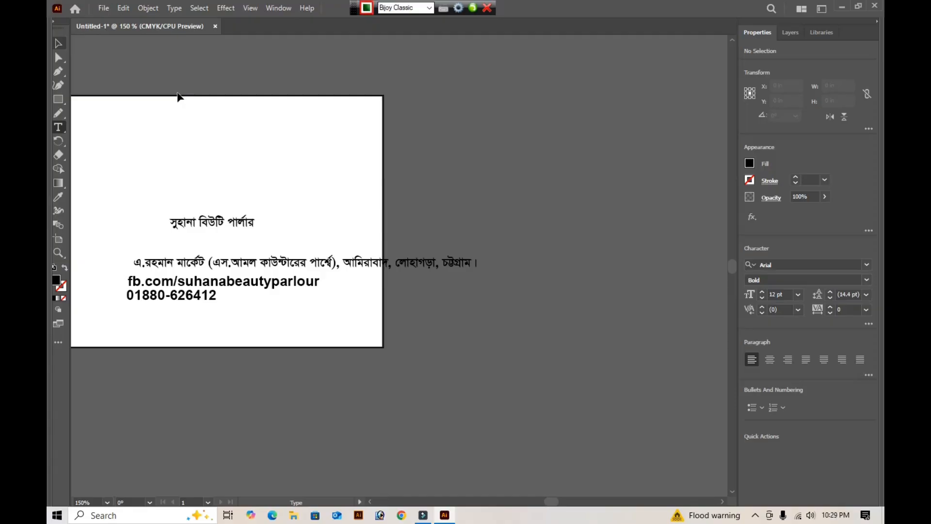
{"action": "key", "text": "Tab"}
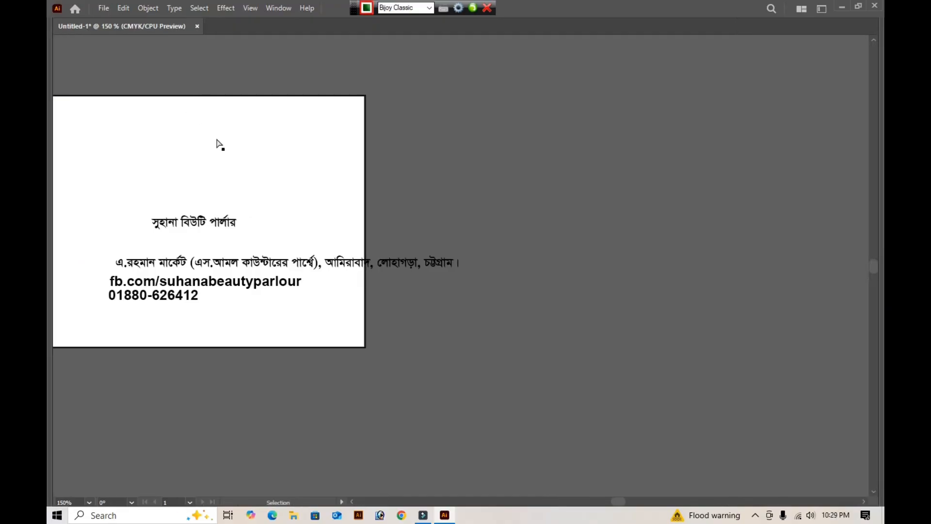
{"action": "key", "text": "ctrl+alt+b"}
{"action": "key", "text": "space"}
{"action": "left_click_drag", "start_coordinate": [199, 167], "coordinate": [419, 172]}
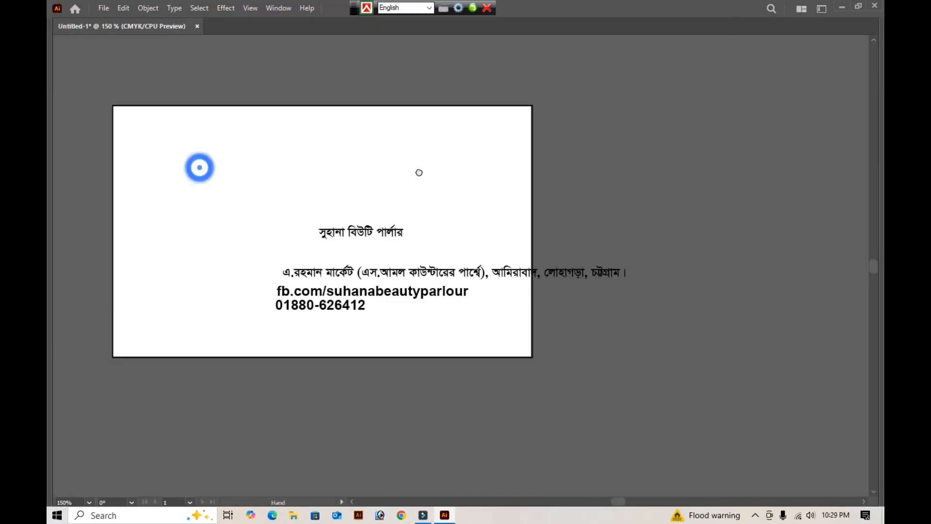
{"action": "left_click", "coordinate": [316, 176]}
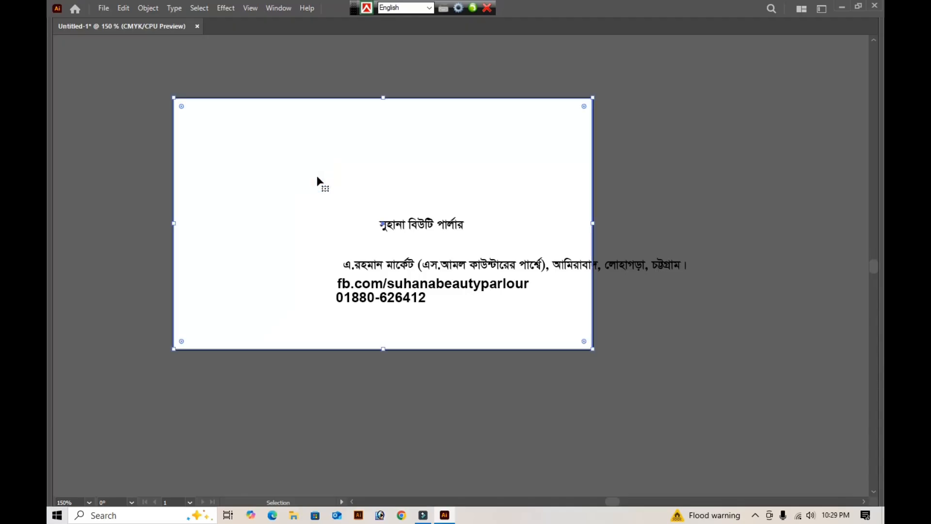
{"action": "key", "text": "a"}
{"action": "left_click", "coordinate": [293, 173]}
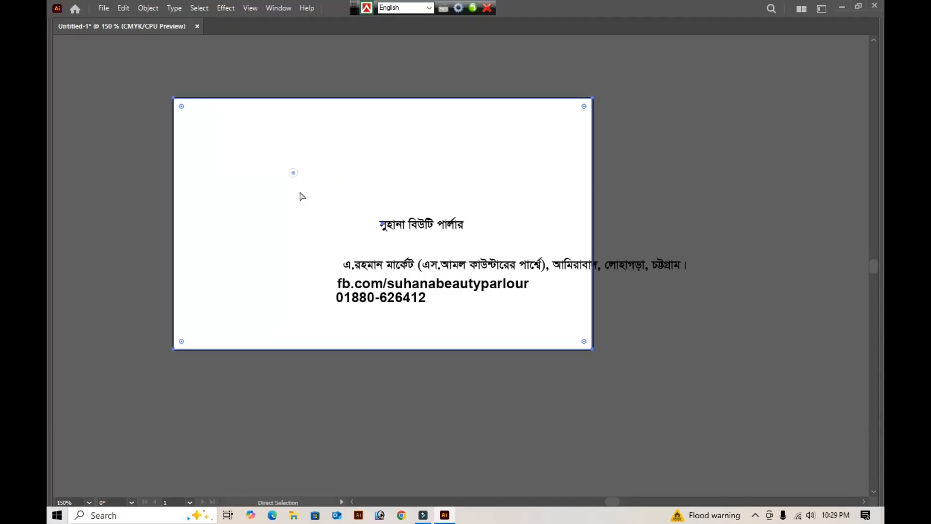
- Move the text lines together towards the card's upper part, and place the address and the Facebook link below it near the bottom edge
{"action": "left_click", "coordinate": [425, 305]}
{"action": "key", "text": "v"}
{"action": "left_click_drag", "start_coordinate": [426, 322], "coordinate": [388, 218]}
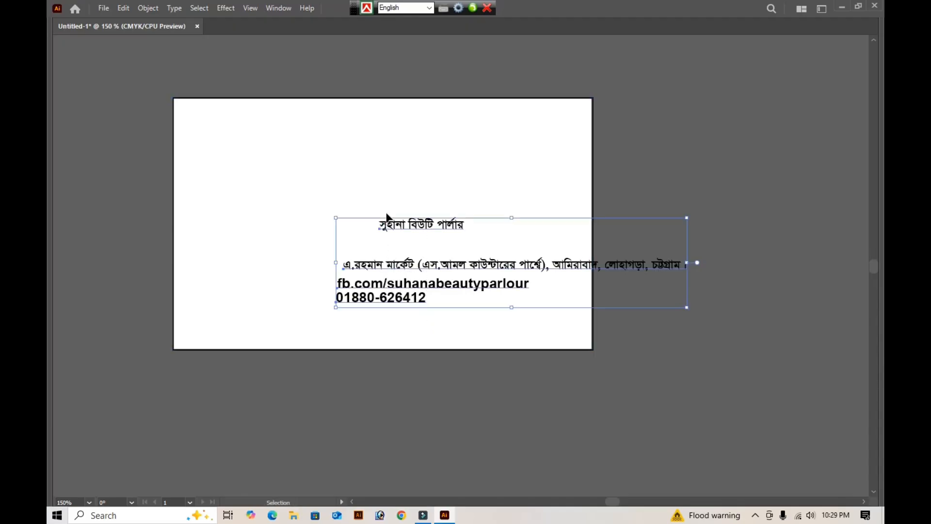
{"action": "left_click", "coordinate": [401, 269]}
{"action": "left_click_drag", "start_coordinate": [435, 259], "coordinate": [378, 190]}
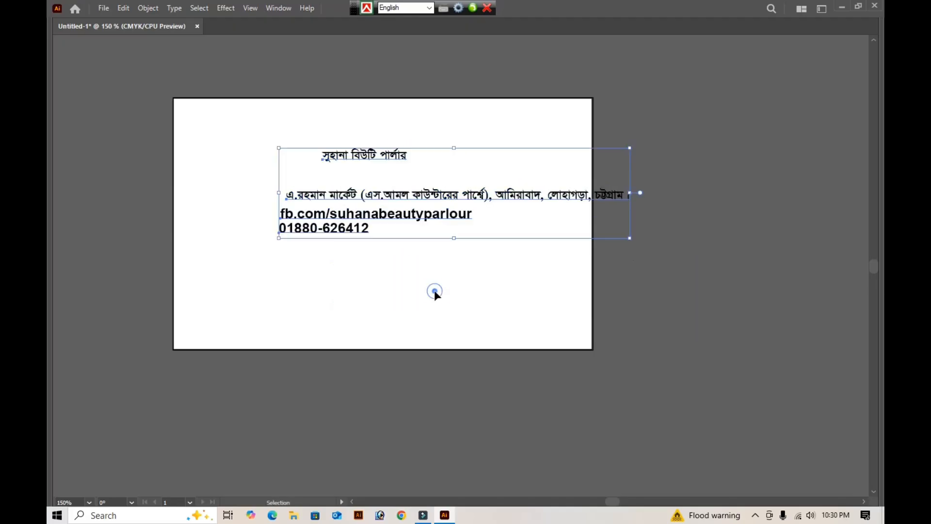
{"action": "left_click", "coordinate": [434, 290]}
{"action": "left_click_drag", "start_coordinate": [336, 219], "coordinate": [390, 334]}
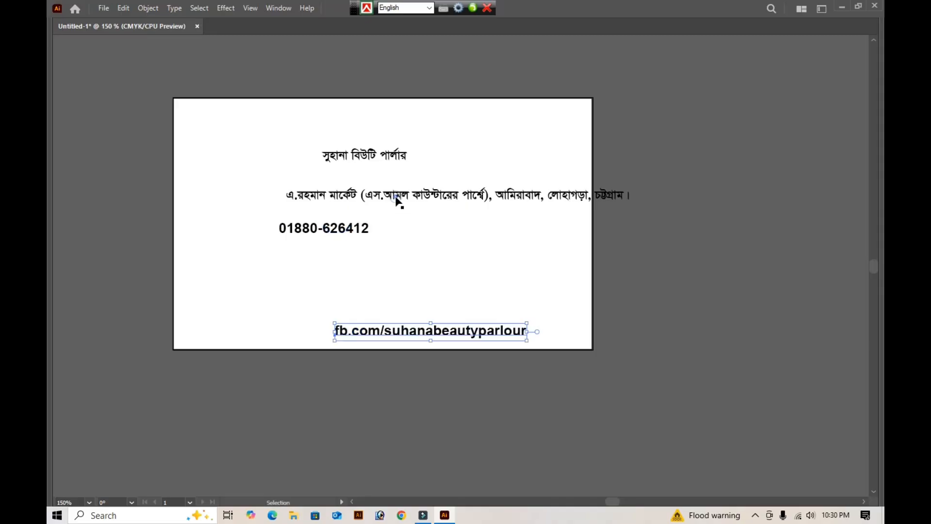
{"action": "left_click_drag", "start_coordinate": [393, 202], "coordinate": [320, 306]}
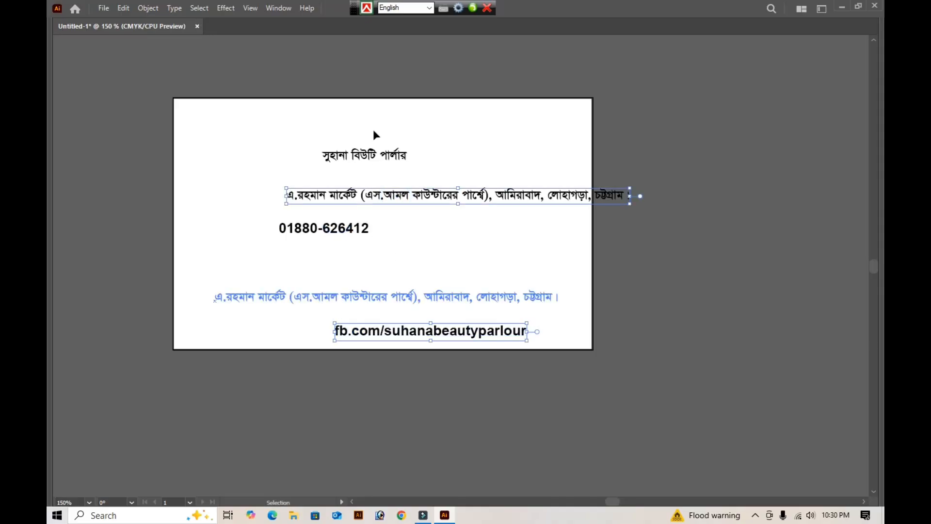
- Duplicate the business name just below the original and replace the copy's text with "শুধুমাত্র মহিলাদের জন্য"
{"action": "left_click_drag", "start_coordinate": [352, 155], "coordinate": [356, 189]}
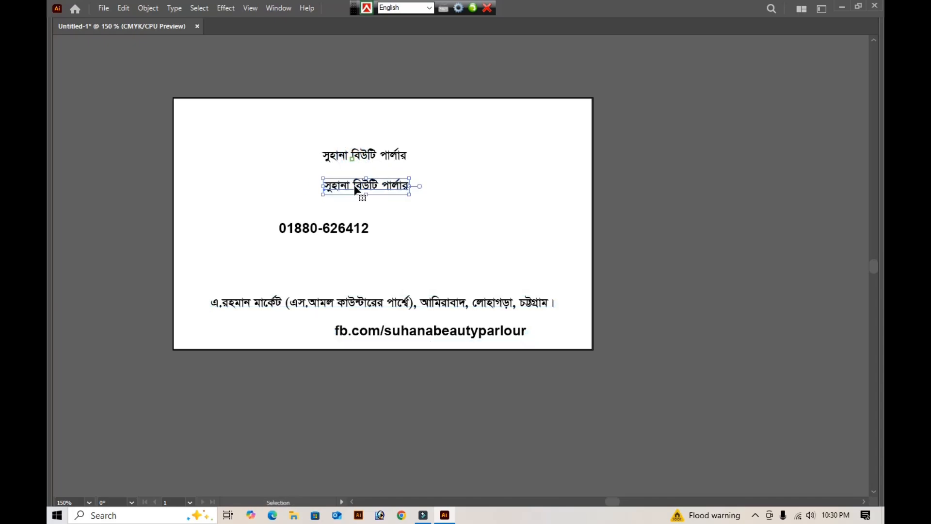
{"action": "triple_click", "coordinate": [355, 189]}
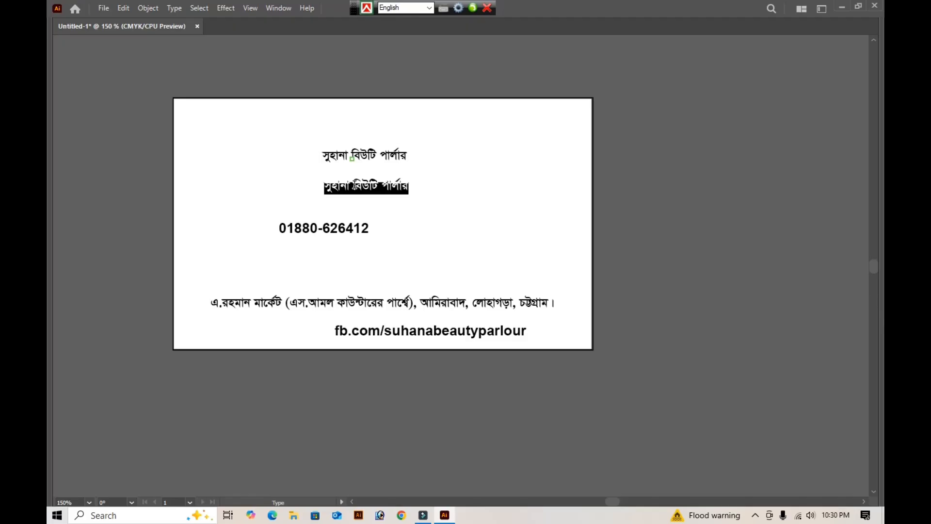
{"action": "type", "text": "পৎ"}
{"action": "key", "text": "BackSpace"}
{"action": "key", "text": "BackSpace"}
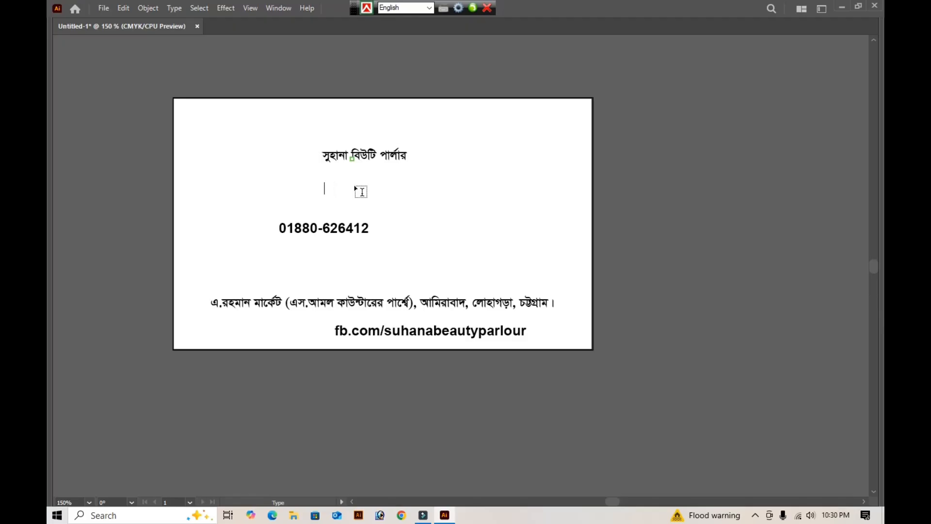
{"action": "key", "text": "ctrl+alt+b"}
{"action": "type", "text": "শ"}
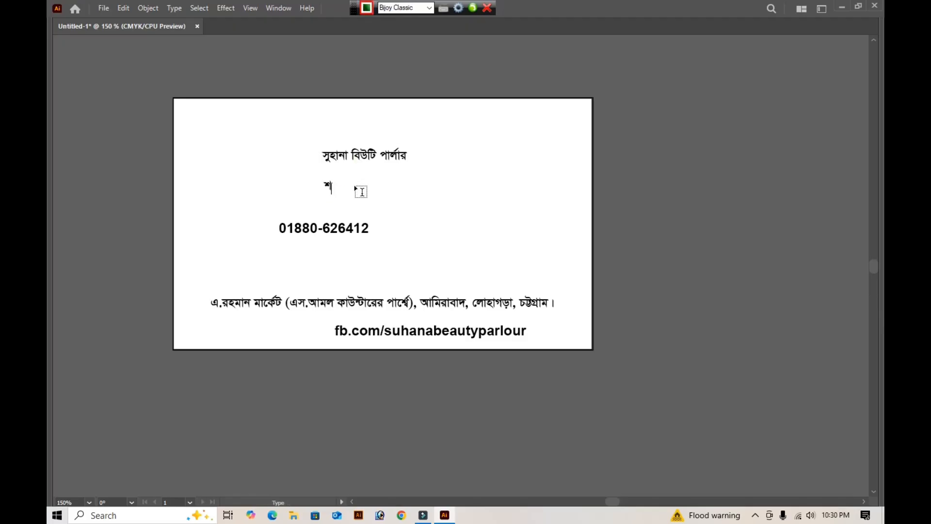
{"action": "type", "text": "ুধুমাত্র মহিলাদ"}
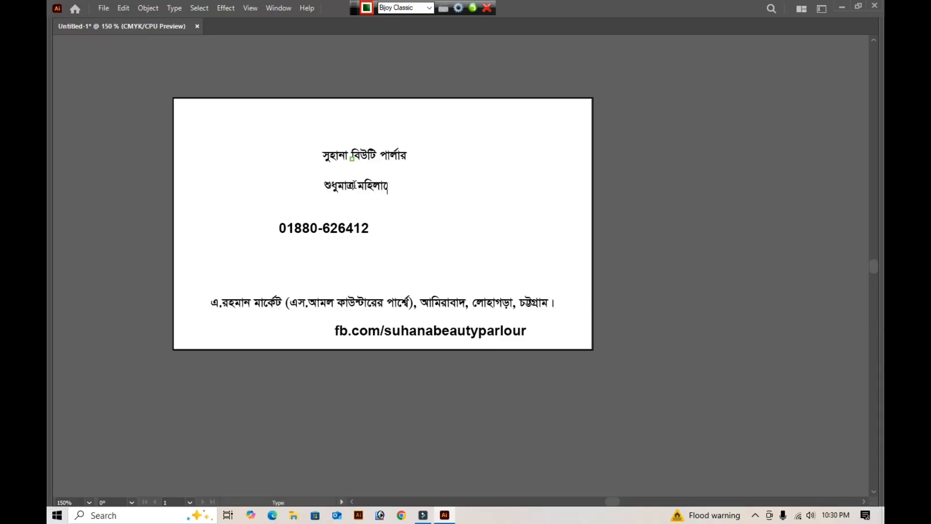
{"action": "type", "text": "ের জন্য"}
- Duplicate the tagline just below itself and replace the copy's text with the separate lines "বউ সাজ", "মেক-আপ" and "ফেসিয়াল"
{"action": "left_click_drag", "start_coordinate": [375, 187], "coordinate": [454, 213]}
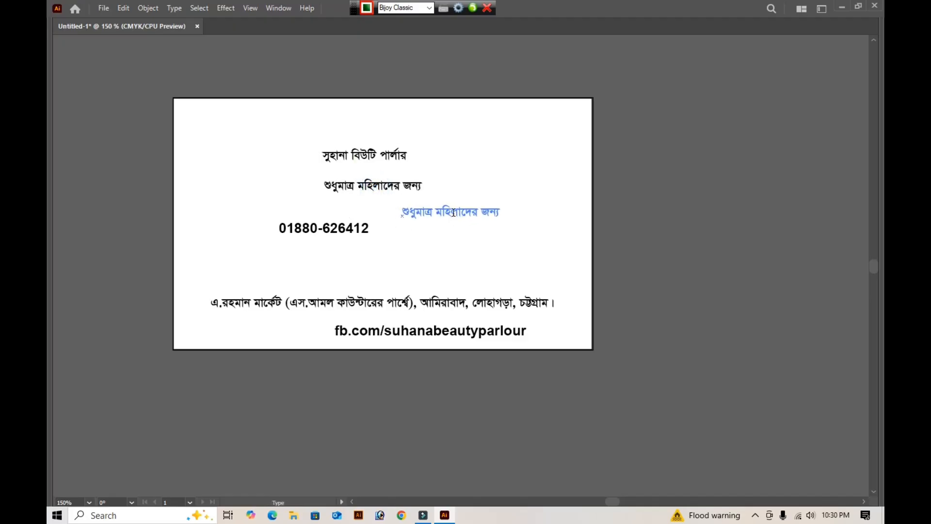
{"action": "left_click", "coordinate": [453, 212]}
{"action": "triple_click", "coordinate": [451, 213]}
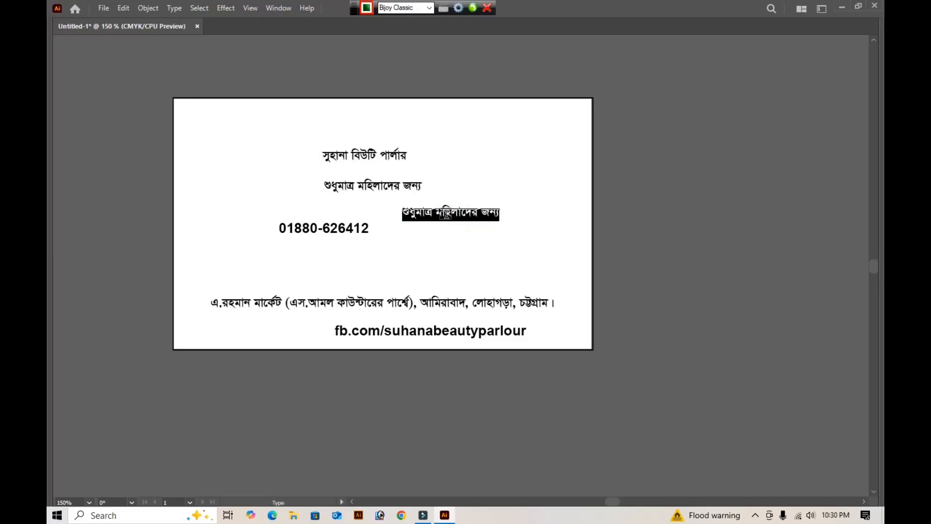
{"action": "type", "text": "বউ"}
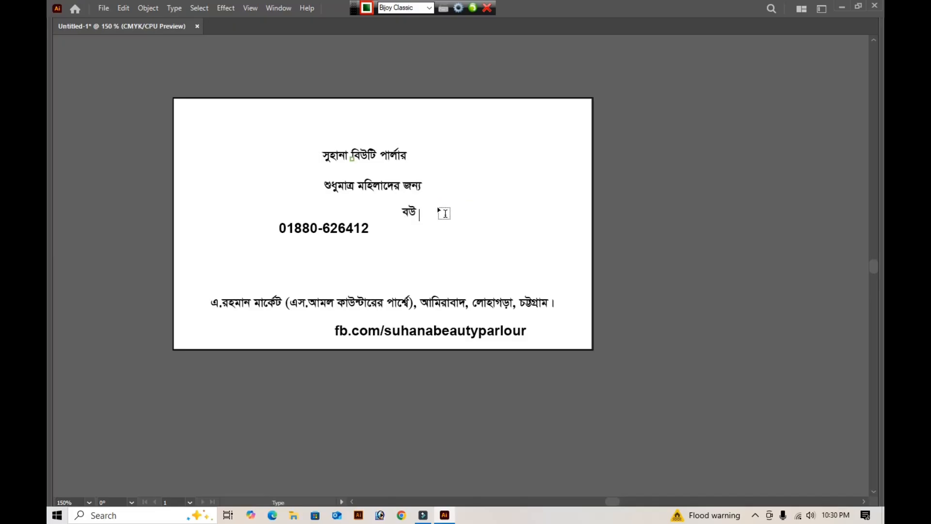
{"action": "type", "text": " সাজ"}
{"action": "key", "text": "Return"}
{"action": "type", "text": "মেক"}
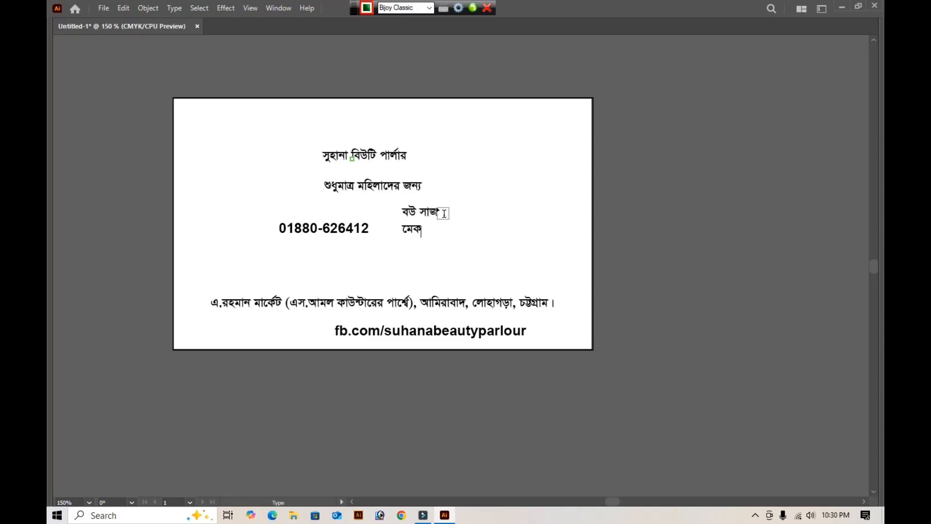
{"action": "type", "text": "-আপ"}
{"action": "key", "text": "Return"}
{"action": "type", "text": "ফে"}
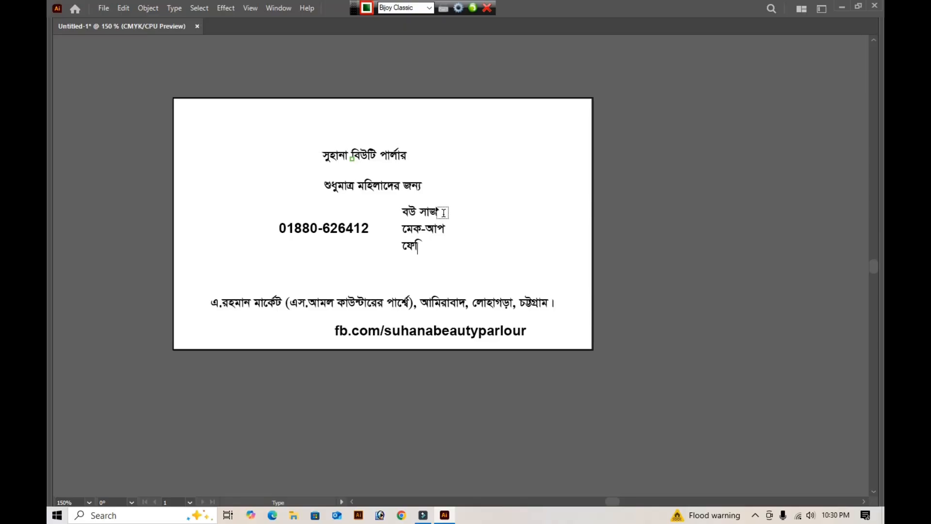
{"action": "type", "text": "সিয়াল"}
- Add the lines "হেয়ার কাটিং", "কর্ণ ছেঁদন" and "ইত্যাদি" to the end of the services list
{"action": "key", "text": "Return"}
{"action": "type", "text": "কেয়া"}
{"action": "key", "text": "BackSpace"}
{"action": "key", "text": "BackSpace"}
{"action": "key", "text": "BackSpace"}
{"action": "type", "text": "হেয়ার কাটিং"}
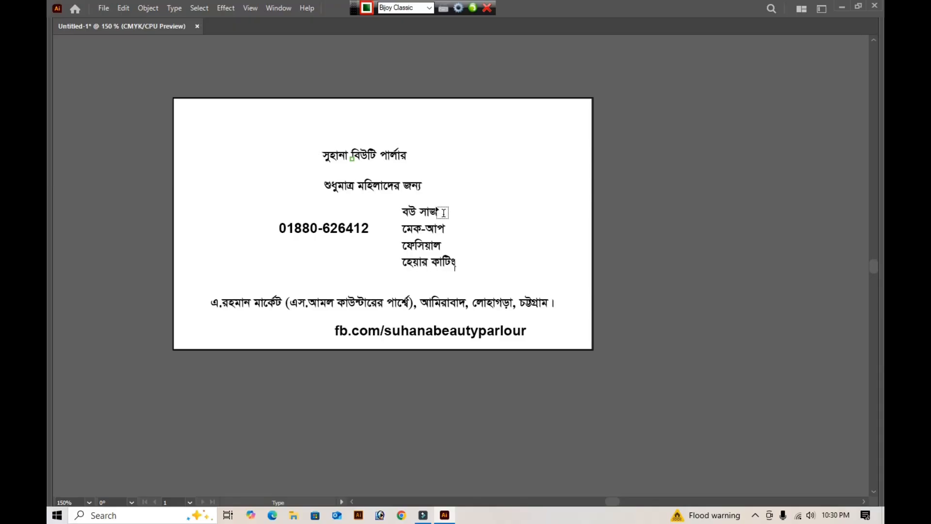
{"action": "key", "text": "Return"}
{"action": "type", "text": "কর্ণ ে"}
{"action": "type", "text": "ছদন"}
{"action": "type", "text": "ঁ"}
{"action": "type", "text": "ইত্যাদি"}
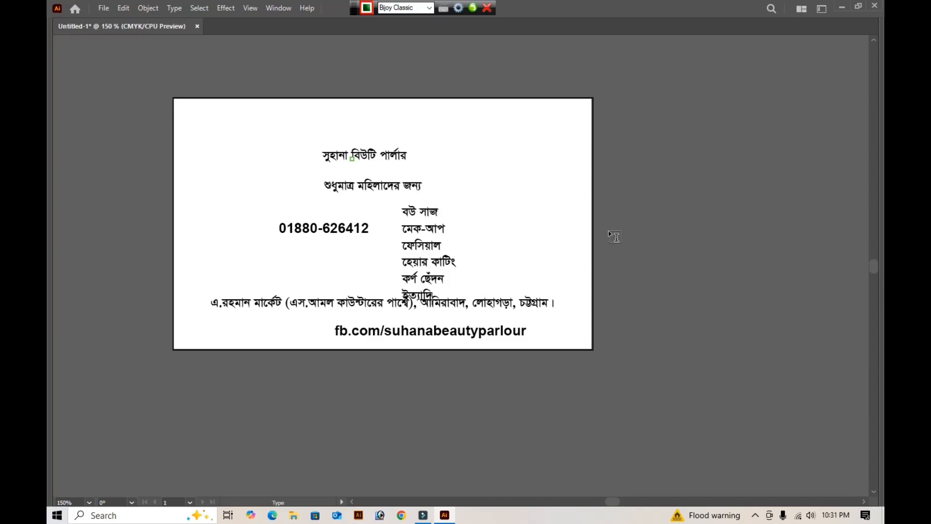
{"action": "left_click", "coordinate": [651, 255]}
- Show the side panels, and move the business name to the card's right side and the tagline to its upper-left area
{"action": "key", "text": "Tab"}
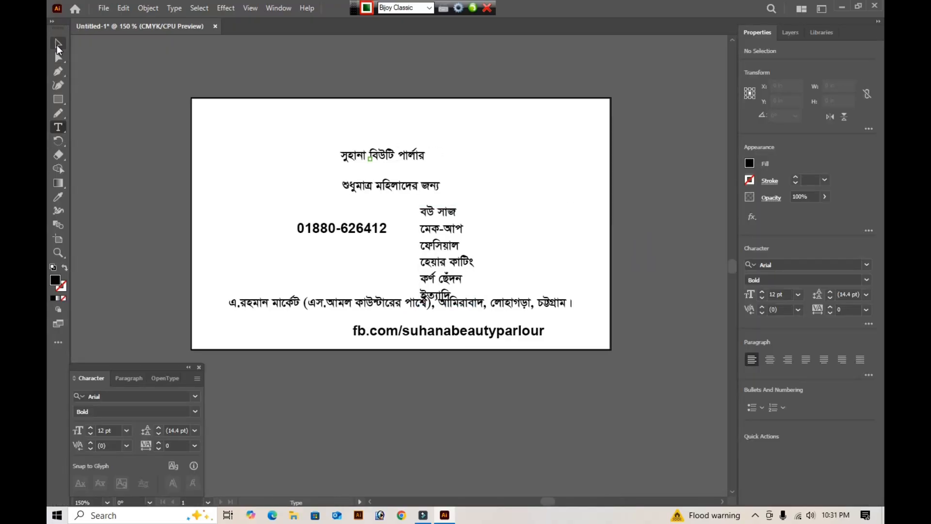
{"action": "left_click", "coordinate": [58, 44]}
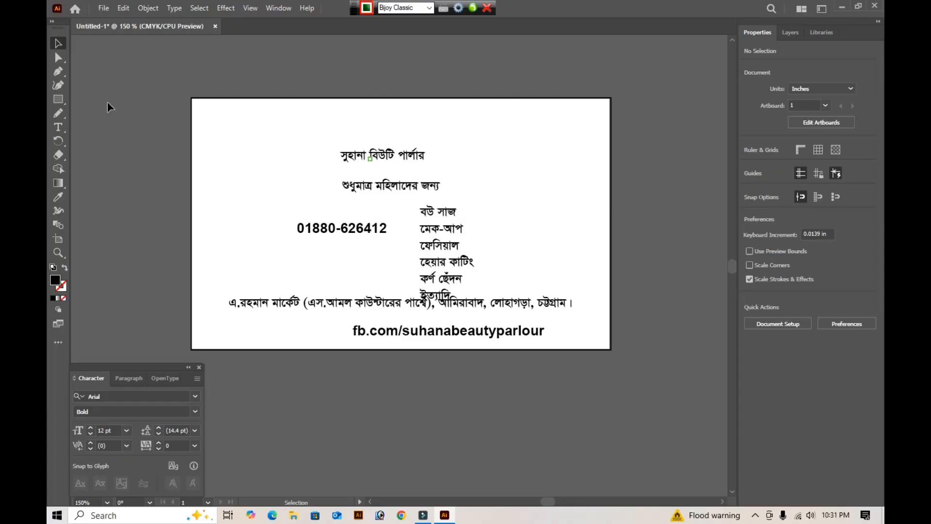
{"action": "left_click_drag", "start_coordinate": [368, 156], "coordinate": [532, 233]}
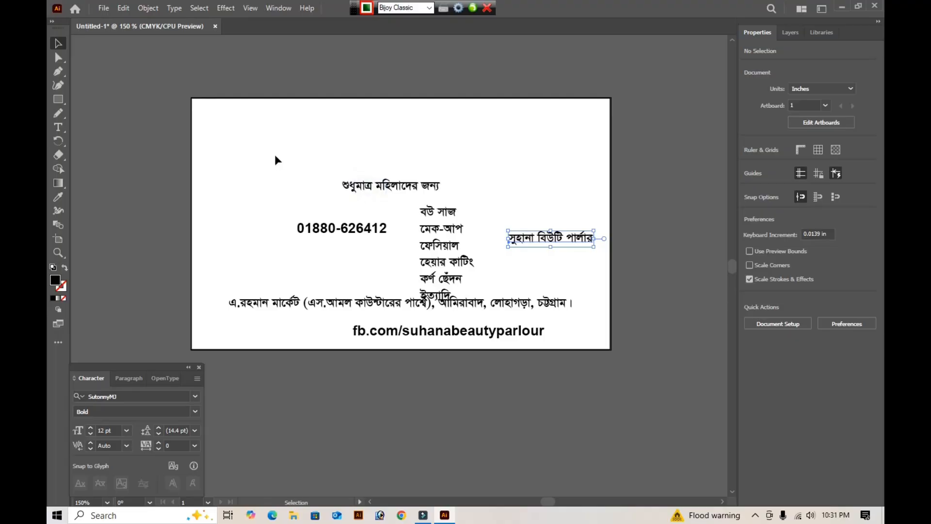
{"action": "left_click_drag", "start_coordinate": [368, 185], "coordinate": [262, 153]}
{"action": "left_click_drag", "start_coordinate": [266, 158], "coordinate": [265, 159]}
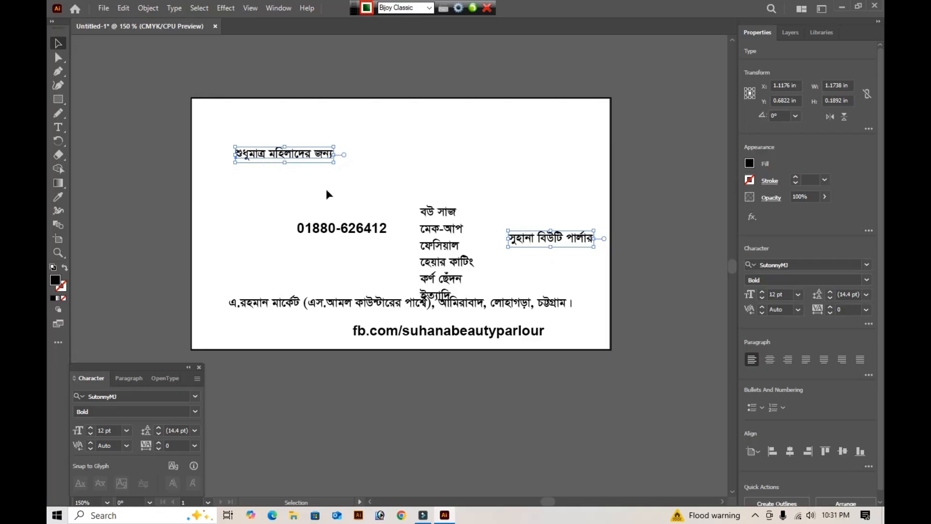
- Break the tagline into two lines after "শুধুমাত্র" and centre-align its text
{"action": "double_click", "coordinate": [270, 159]}
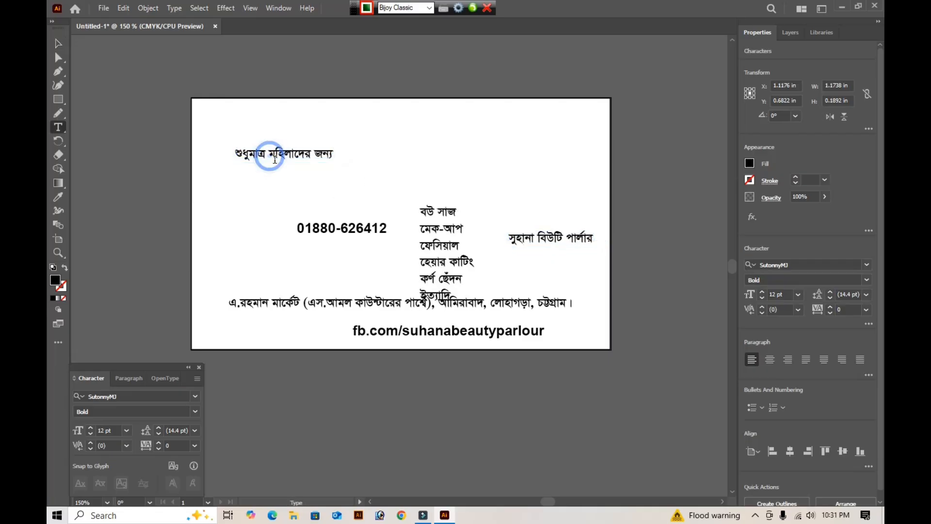
{"action": "key", "text": "Return"}
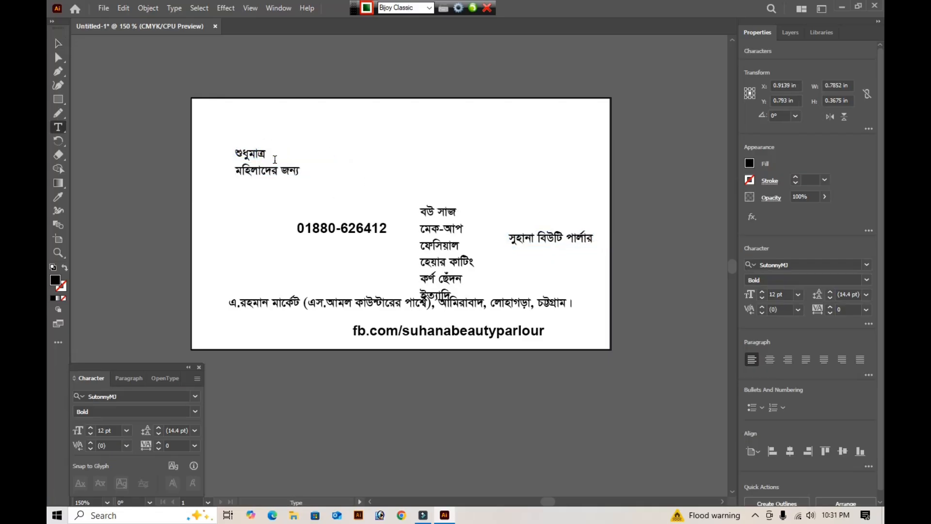
{"action": "left_click", "coordinate": [58, 43]}
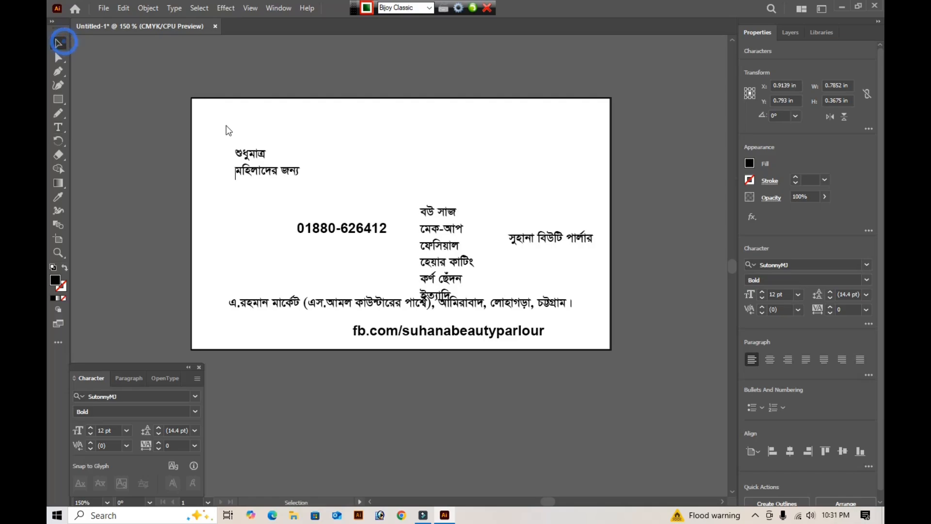
{"action": "left_click", "coordinate": [260, 175]}
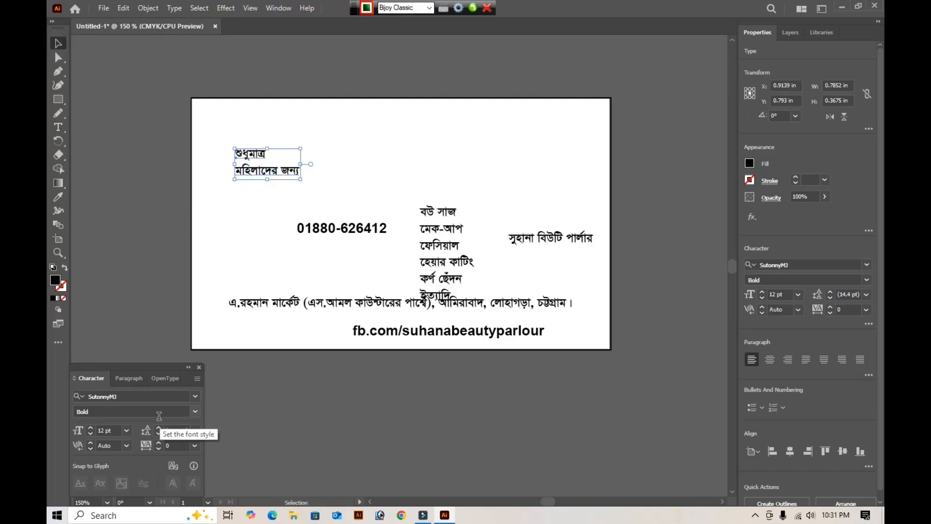
{"action": "left_click", "coordinate": [769, 359]}
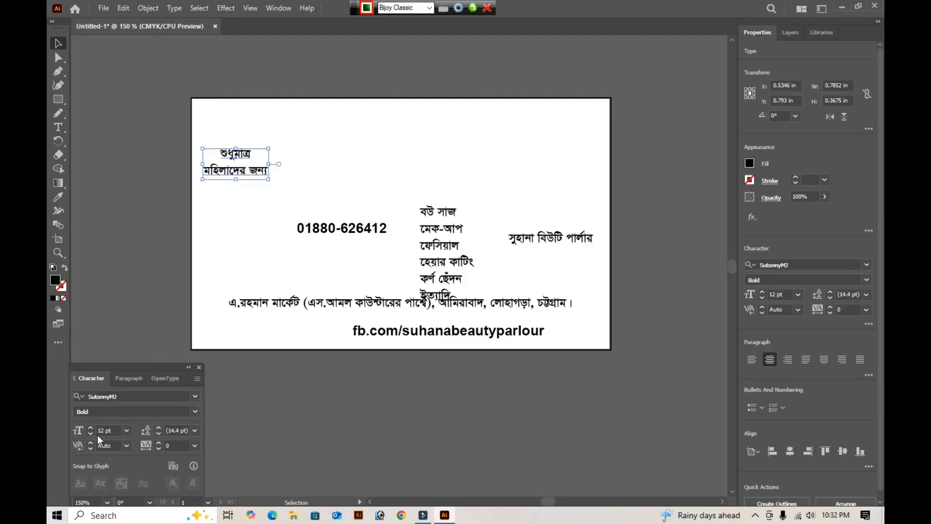
- Set the two-line tagline's font size to 13 pt and its leading to 13 pt
{"action": "left_click", "coordinate": [115, 429]}
{"action": "type", "text": "13"}
{"action": "key", "text": "Tab"}
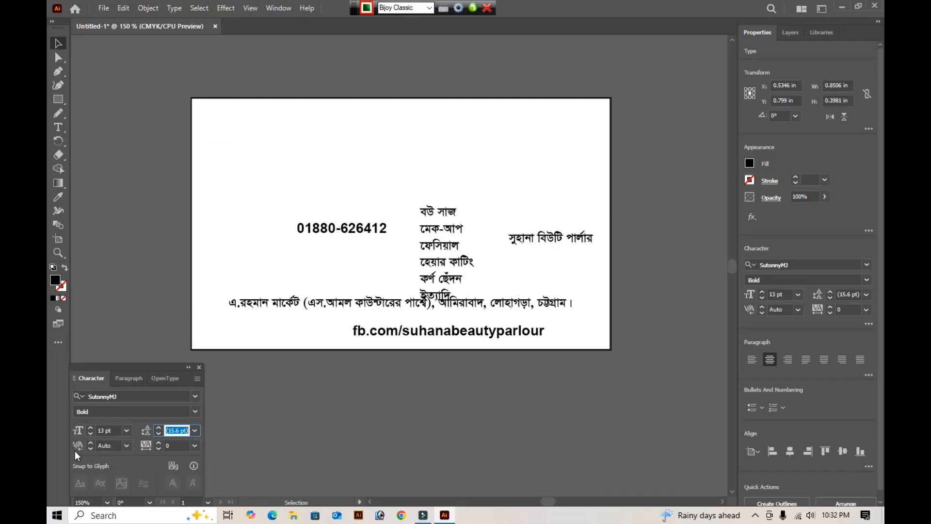
{"action": "type", "text": "13"}
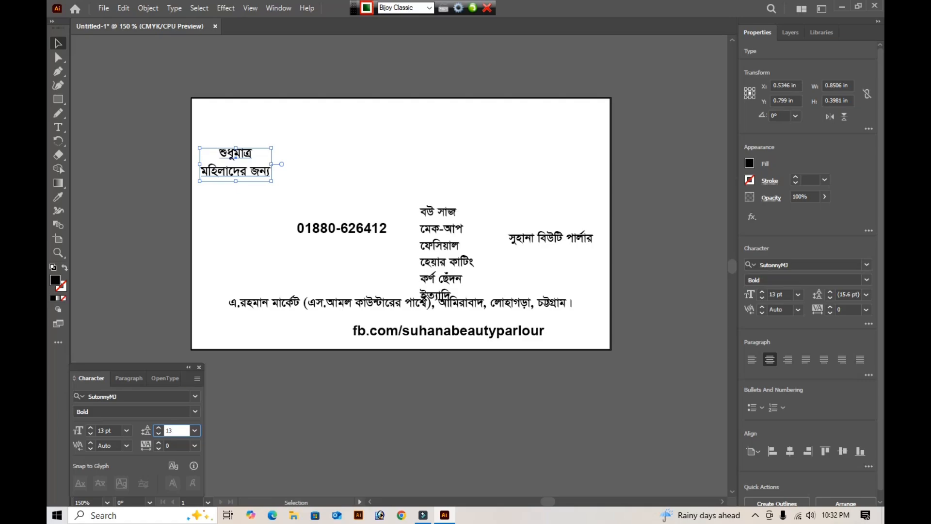
{"action": "key", "text": "Return"}
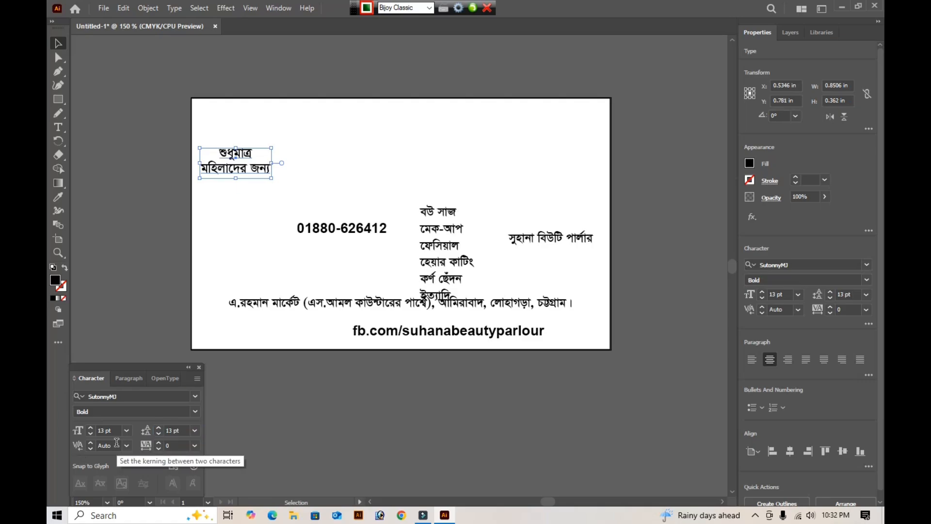
- Nudge the two-line tagline right and up to about X 0.72 in, Y 0.64 in
{"action": "key", "text": "Right"}
{"action": "key", "text": "Right"}
{"action": "key", "text": "Right"}
{"action": "key", "text": "Right"}
{"action": "key", "text": "Right"}
{"action": "key", "text": "Right"}
{"action": "key", "text": "Right"}
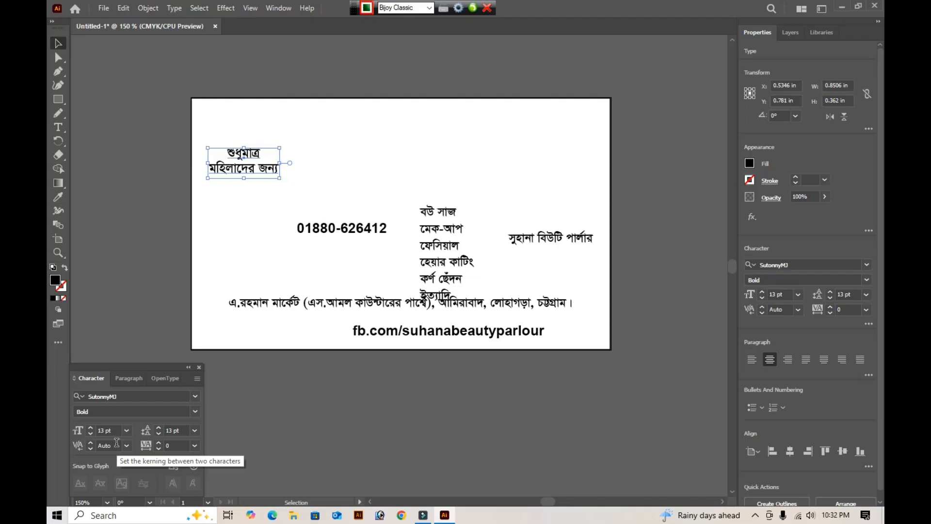
{"action": "key", "text": "Up"}
{"action": "key", "text": "Up"}
{"action": "key", "text": "Up"}
{"action": "key", "text": "Up"}
{"action": "key", "text": "Up"}
{"action": "key", "text": "Up"}
{"action": "key", "text": "Up"}
{"action": "key", "text": "Right"}
{"action": "key", "text": "Right"}
{"action": "key", "text": "Right"}
{"action": "key", "text": "Right"}
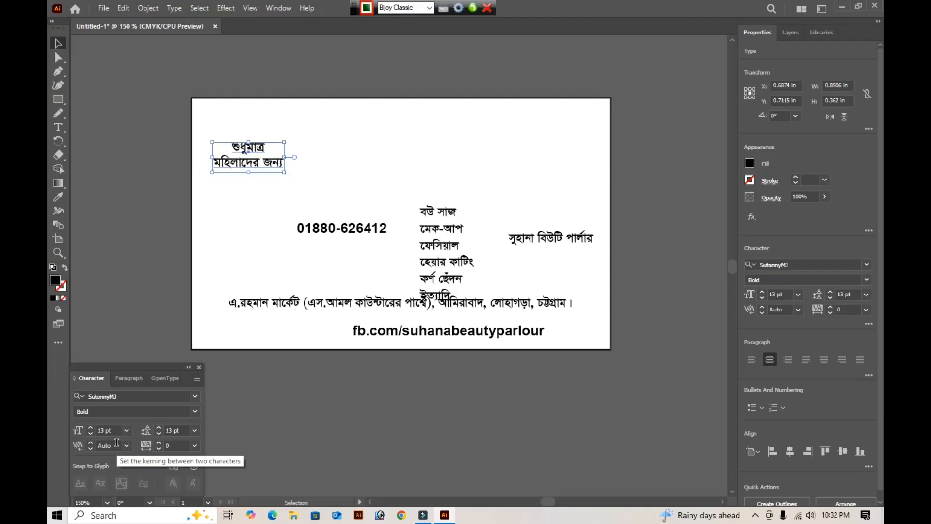
{"action": "key", "text": "Up"}
{"action": "key", "text": "Up"}
{"action": "key", "text": "Up"}
{"action": "key", "text": "Right"}
{"action": "key", "text": "Right"}
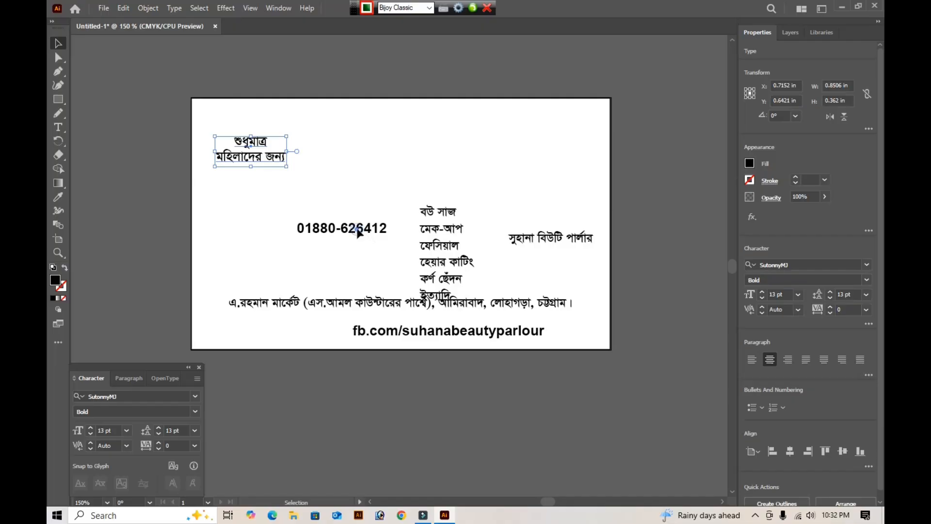
- Move the phone number off the card below its bottom edge, and place the services list just right of the tagline
{"action": "left_click_drag", "start_coordinate": [379, 232], "coordinate": [469, 384]}
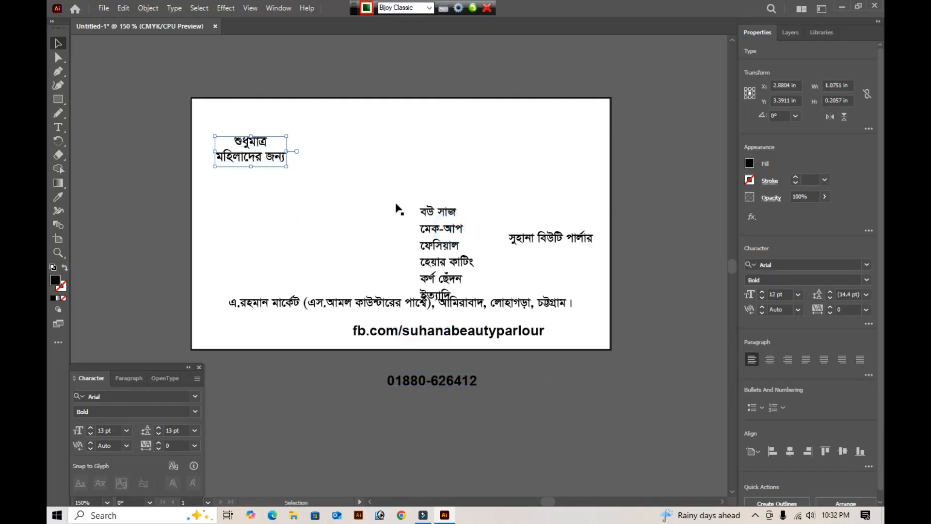
{"action": "left_click_drag", "start_coordinate": [444, 231], "coordinate": [379, 201]}
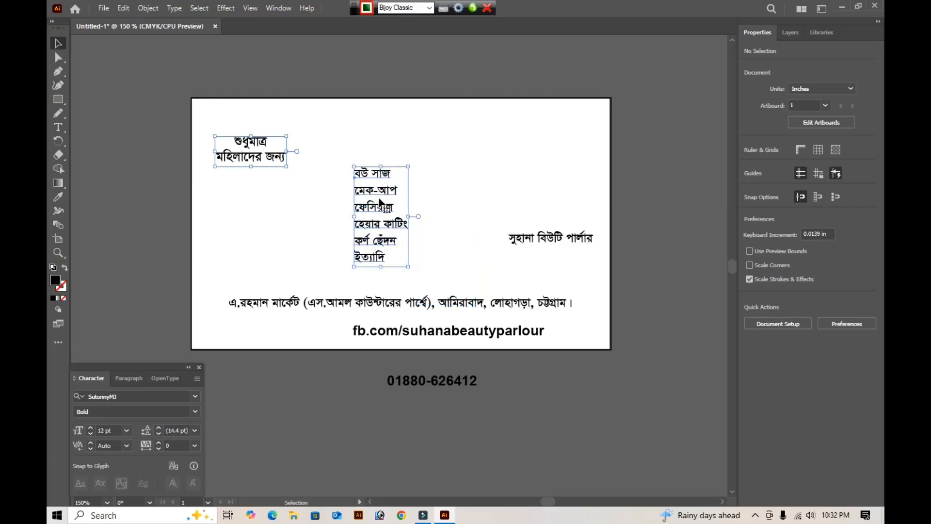
{"action": "left_click_drag", "start_coordinate": [354, 195], "coordinate": [341, 180]}
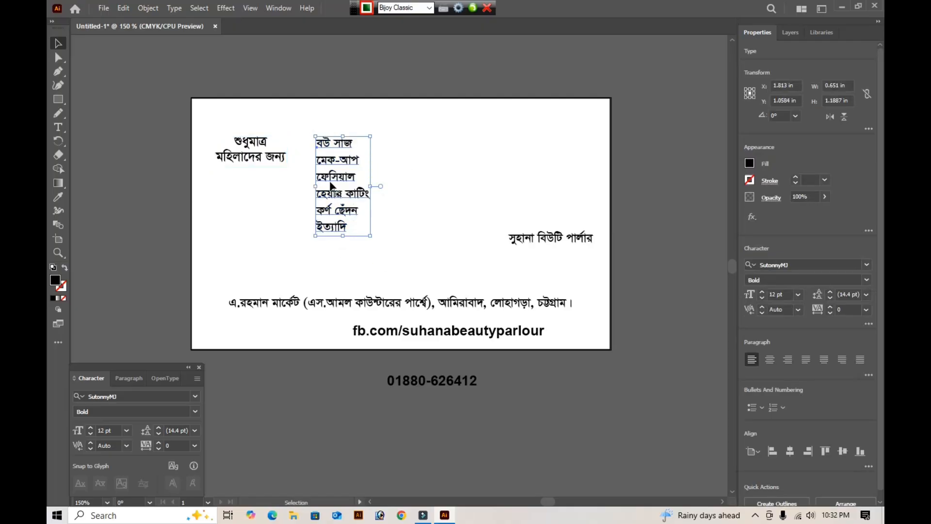
{"action": "key", "text": "t"}
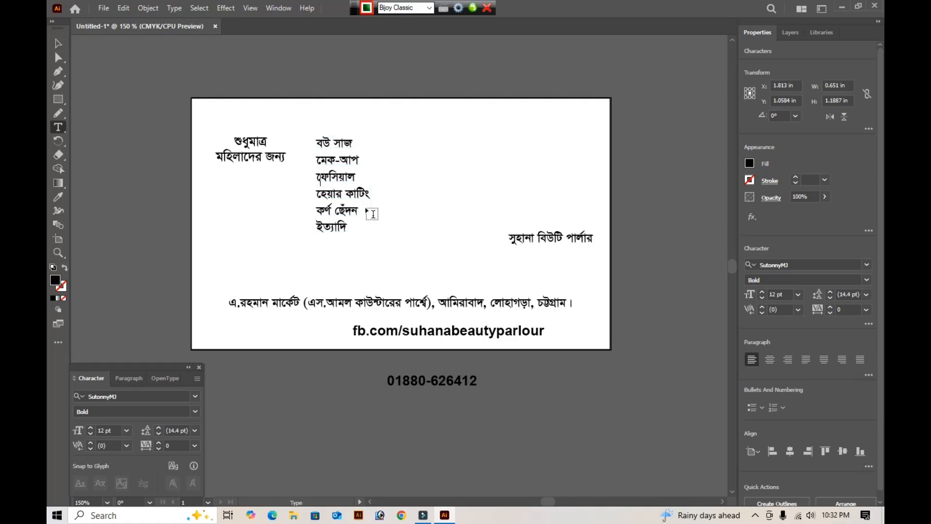
{"action": "key", "text": "ctrl+alt+b"}
{"action": "type", "text": "c"}
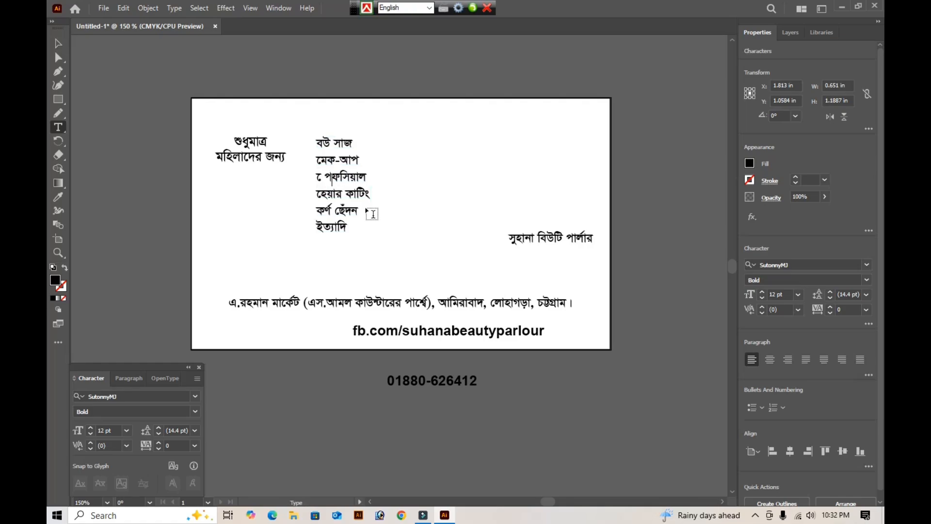
{"action": "key", "text": "BackSpace"}
{"action": "key", "text": "BackSpace"}
{"action": "key", "text": "ctrl+alt+b"}
{"action": "type", "text": "ে"}
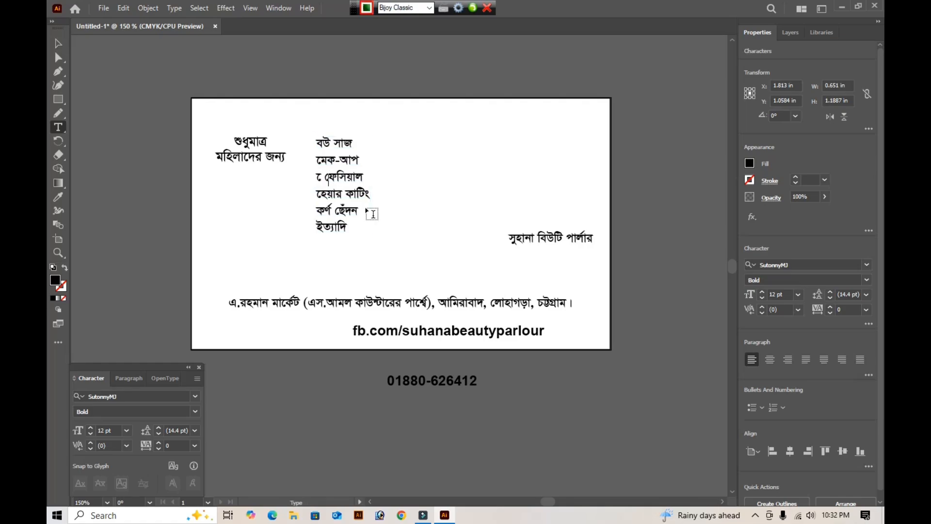
{"action": "key", "text": "BackSpace"}
{"action": "key", "text": "BackSpace"}
{"action": "type", "text": "ে"}
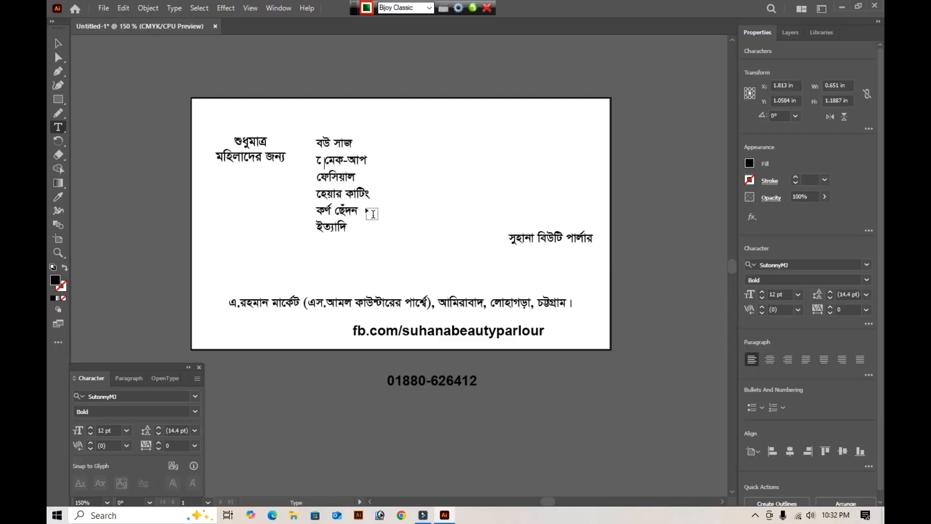
{"action": "key", "text": "BackSpace"}
{"action": "key", "text": "BackSpace"}
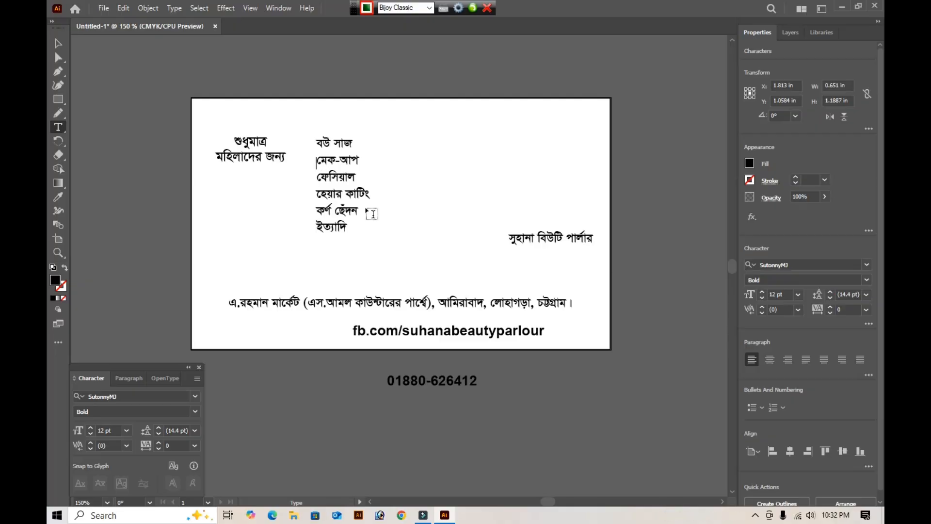
{"action": "left_click", "coordinate": [59, 43]}
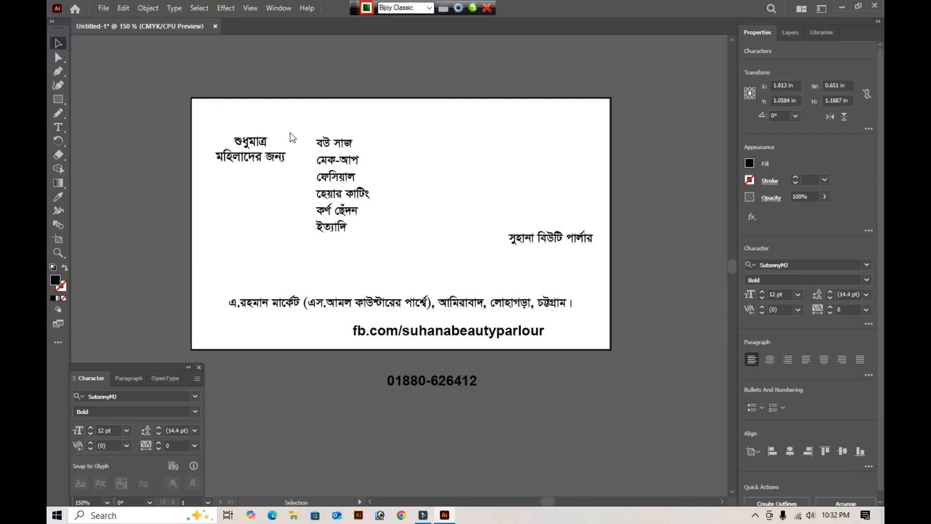
{"action": "left_click", "coordinate": [365, 74]}
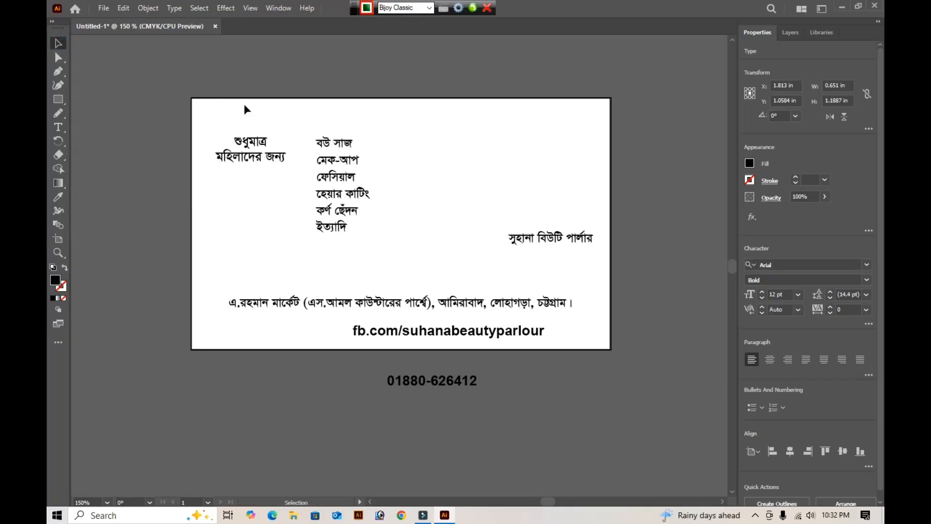
- Draw an open L-shaped Pen path between the tagline and services list, about 1.38 in down from the card's top edge and about 0.90 in right
{"action": "key", "text": "Tab"}
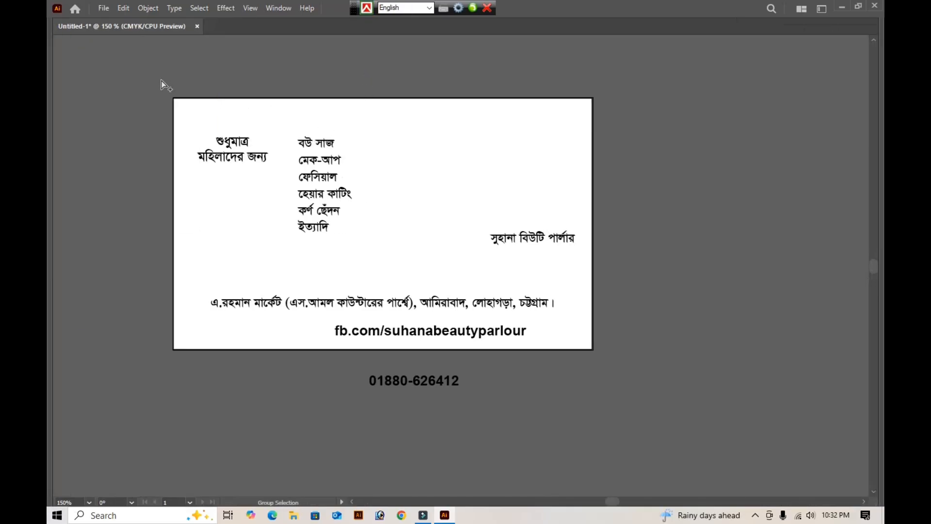
{"action": "left_click_drag", "start_coordinate": [158, 77], "coordinate": [621, 311]}
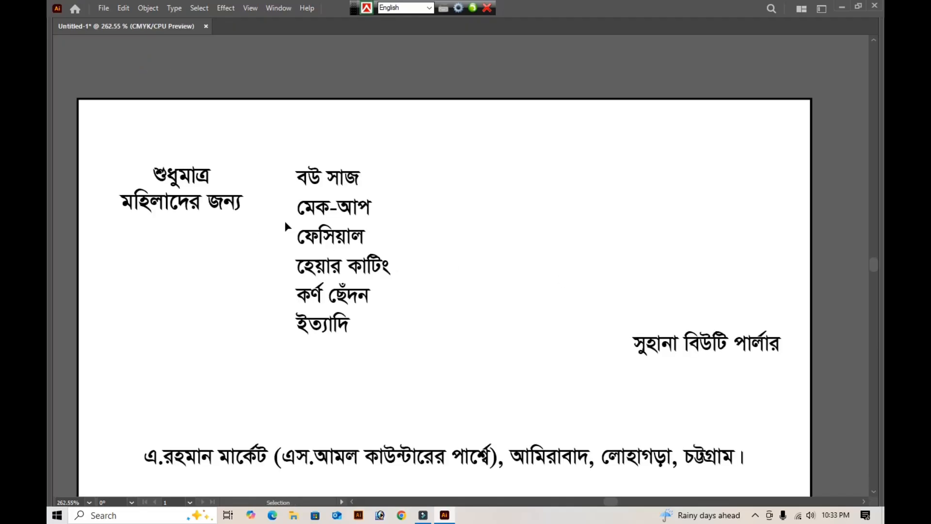
{"action": "left_click", "coordinate": [335, 211]}
{"action": "key", "text": "Tab"}
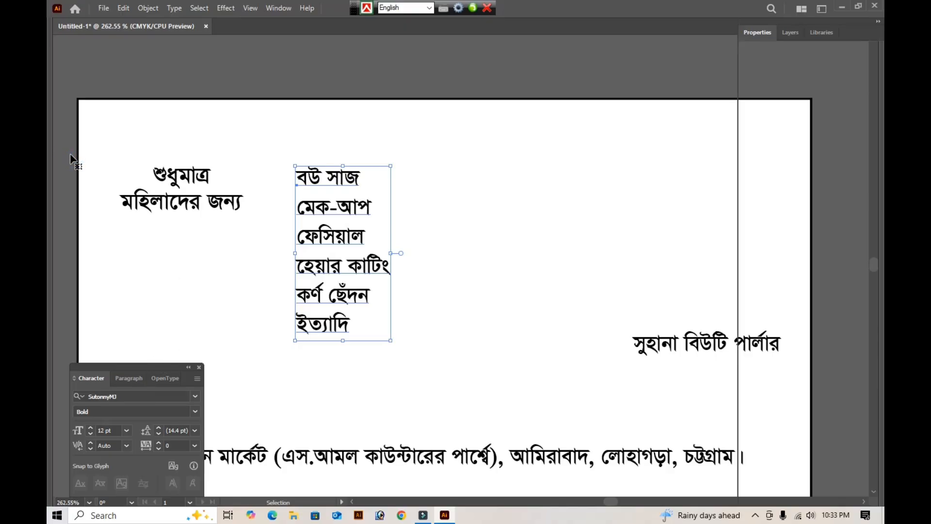
{"action": "key", "text": "ctrl+t"}
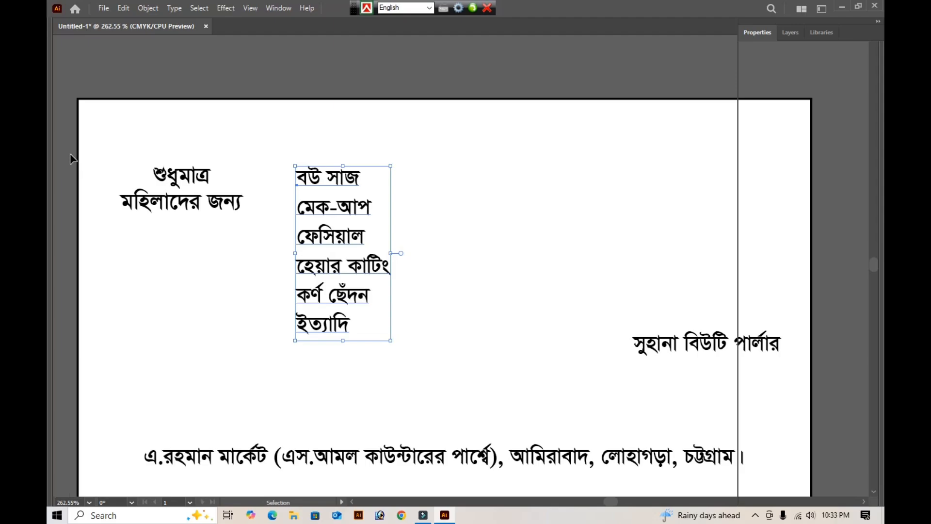
{"action": "key", "text": "Tab"}
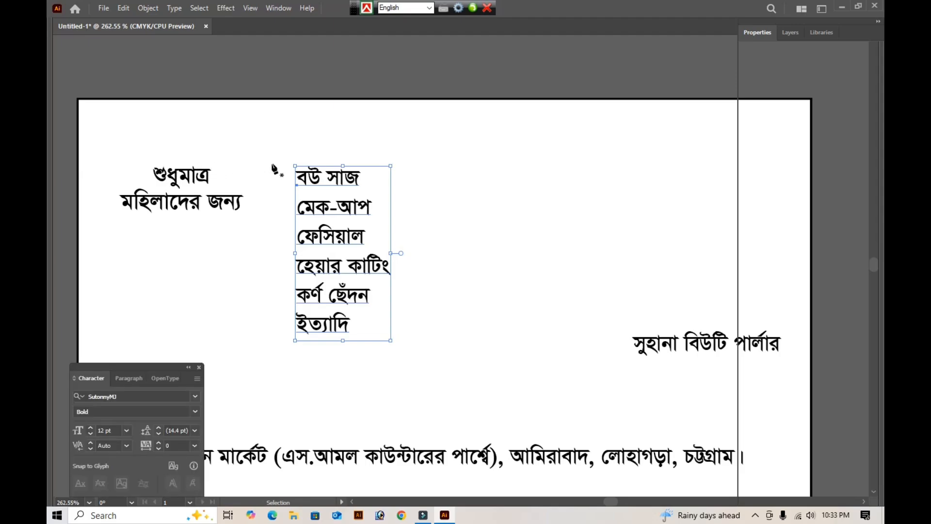
{"action": "key", "text": "p"}
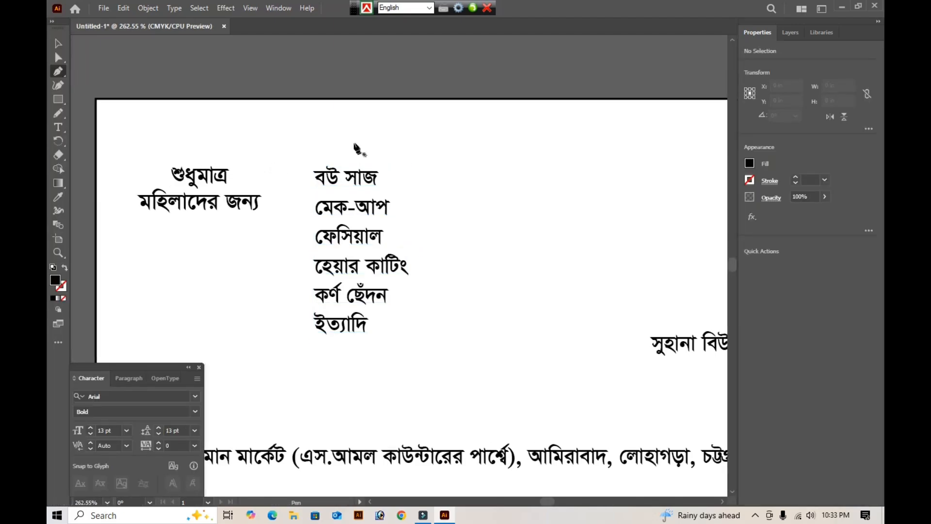
{"action": "left_click", "coordinate": [291, 98]}
{"action": "left_click", "coordinate": [286, 327], "text": "shift"}
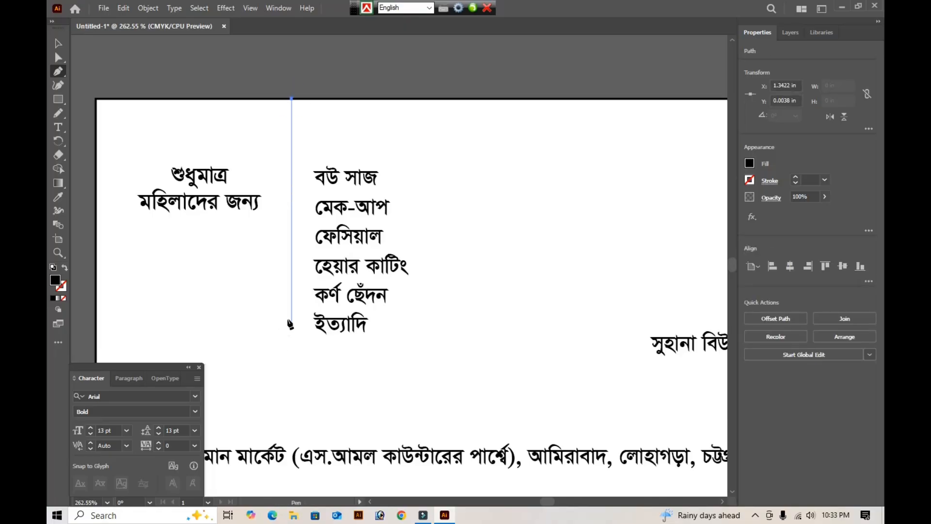
{"action": "left_click", "coordinate": [292, 300], "text": "shift"}
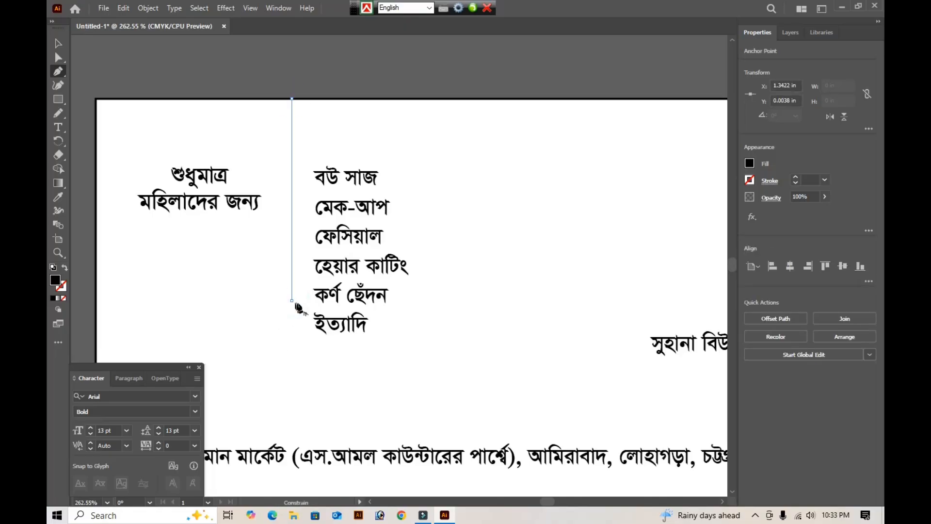
{"action": "left_click", "coordinate": [425, 300], "text": "shift"}
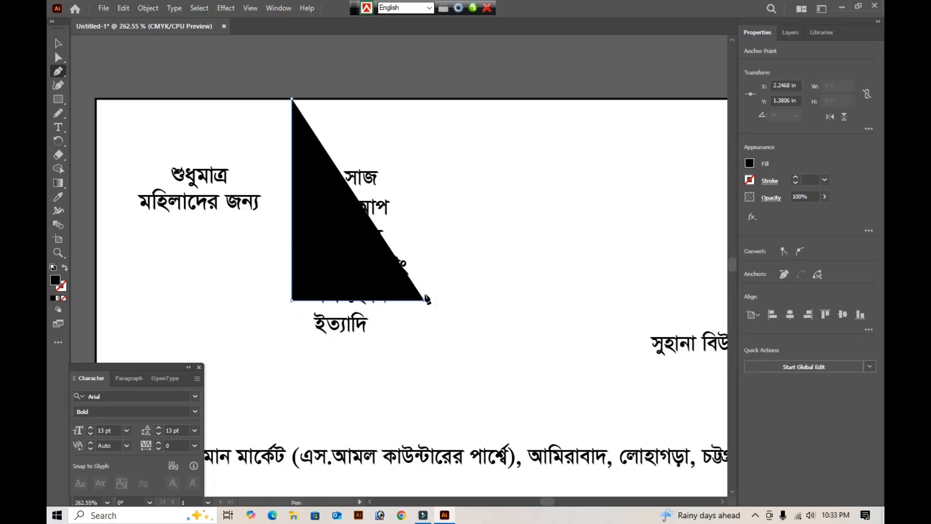
- Swap the L-shaped path's fill and stroke so it has no fill and a 1 pt black stroke
{"action": "key", "text": "Tab"}
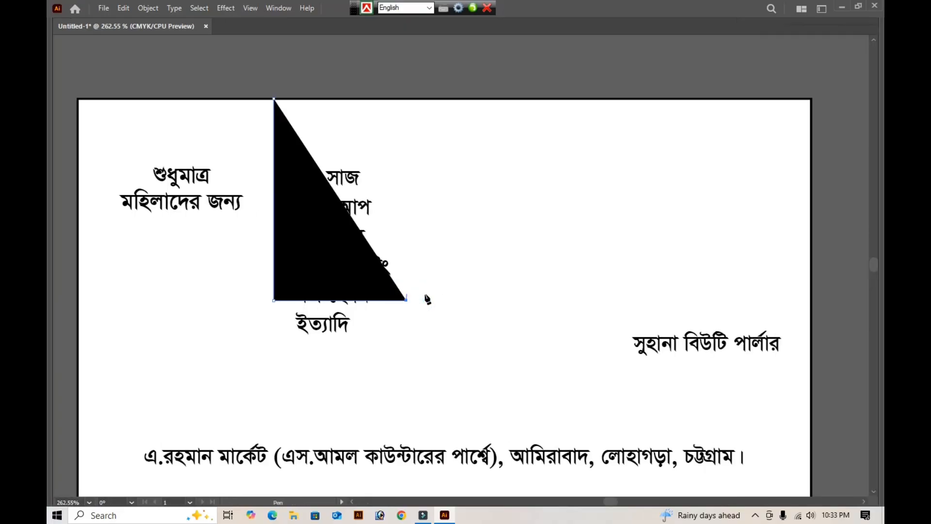
{"action": "key", "text": "Tab"}
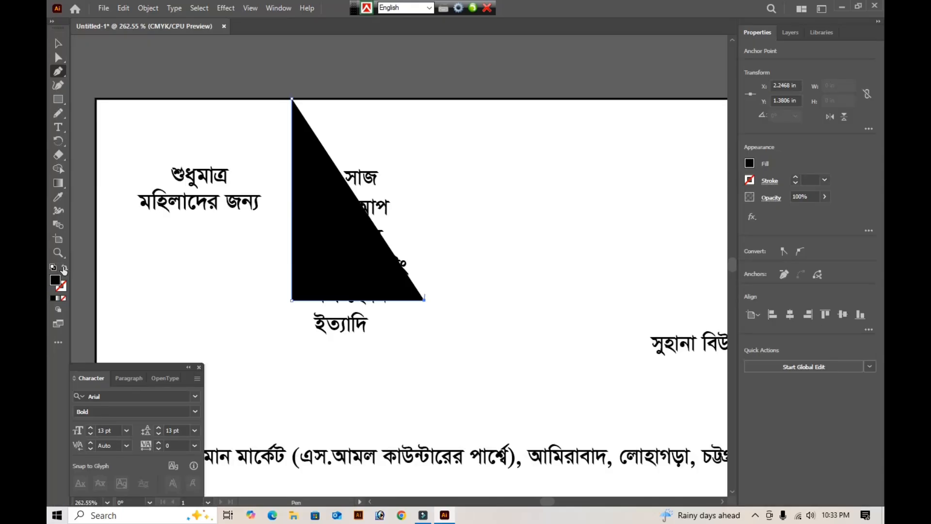
{"action": "left_click", "coordinate": [65, 268]}
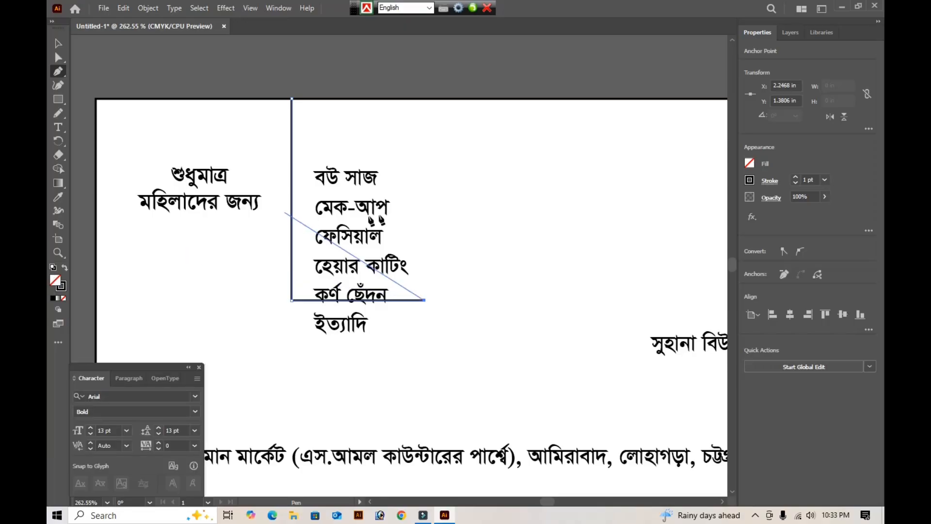
{"action": "key", "text": "v"}
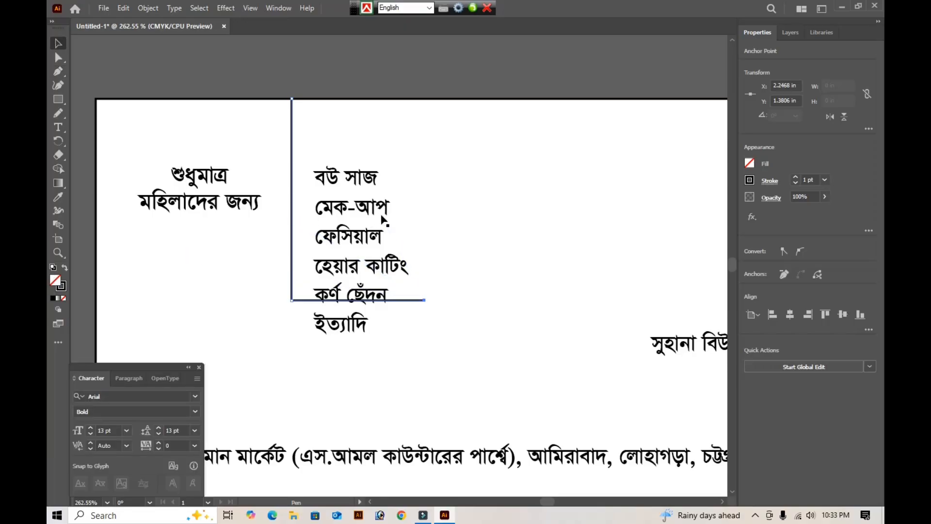
- Nudge the services list up and slightly left inside the L-shaped path, to about X 1.79 in, Y 0.78 in
{"action": "left_click", "coordinate": [365, 218]}
{"action": "left_click", "coordinate": [353, 246]}
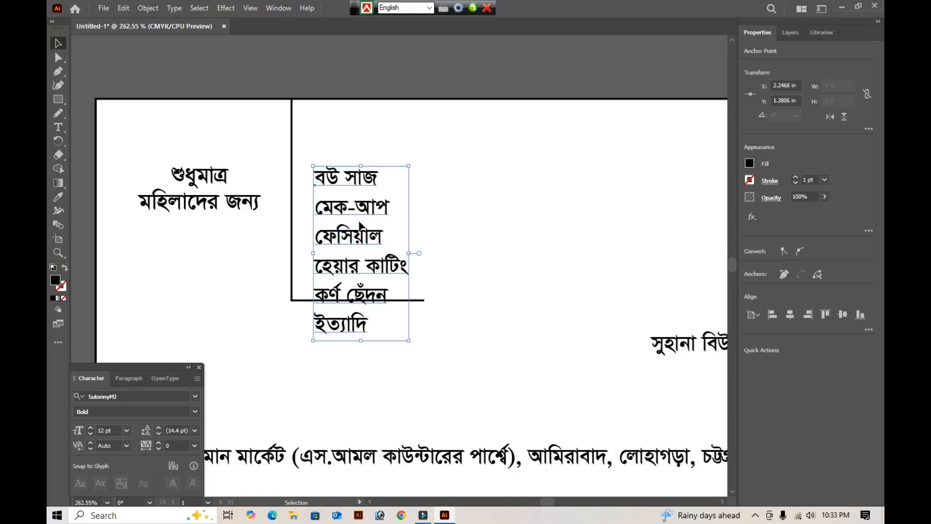
{"action": "left_click", "coordinate": [360, 225]}
{"action": "key", "text": "Up"}
{"action": "key", "text": "Up"}
{"action": "key", "text": "Up"}
{"action": "key", "text": "Up"}
{"action": "key", "text": "Up"}
{"action": "key", "text": "Up"}
{"action": "key", "text": "Up"}
{"action": "key", "text": "Up"}
{"action": "key", "text": "Up"}
{"action": "key", "text": "Up"}
{"action": "key", "text": "Up"}
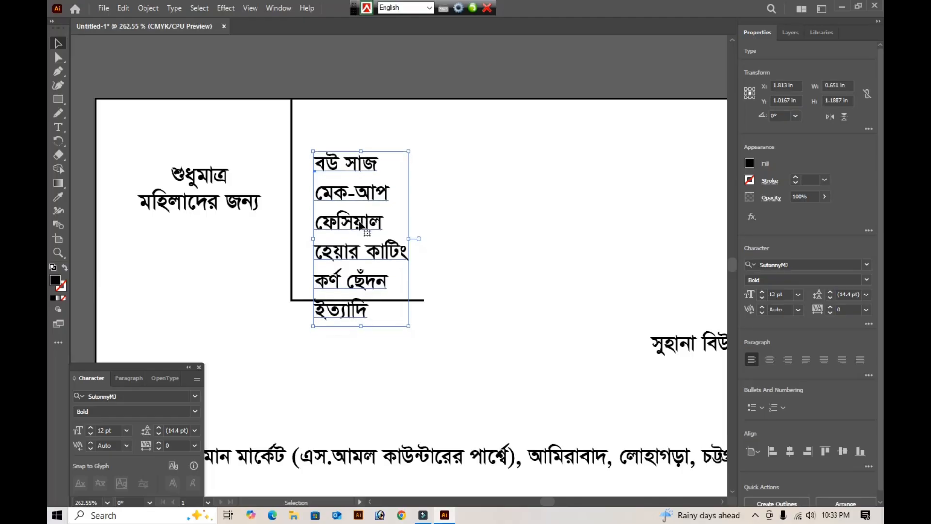
{"action": "key", "text": "Up"}
{"action": "key", "text": "Up"}
{"action": "key", "text": "Up"}
{"action": "key", "text": "Up"}
{"action": "key", "text": "Up"}
{"action": "key", "text": "Up"}
{"action": "key", "text": "Up"}
{"action": "key", "text": "Up"}
{"action": "key", "text": "Up"}
{"action": "key", "text": "Up"}
{"action": "key", "text": "Up"}
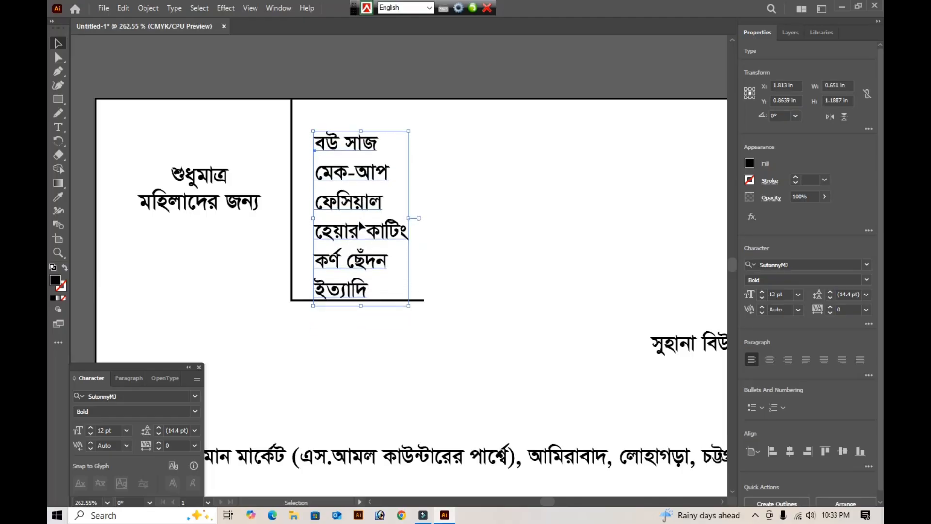
{"action": "key", "text": "Up"}
{"action": "key", "text": "Up"}
{"action": "key", "text": "Left"}
{"action": "key", "text": "Up"}
{"action": "key", "text": "Left"}
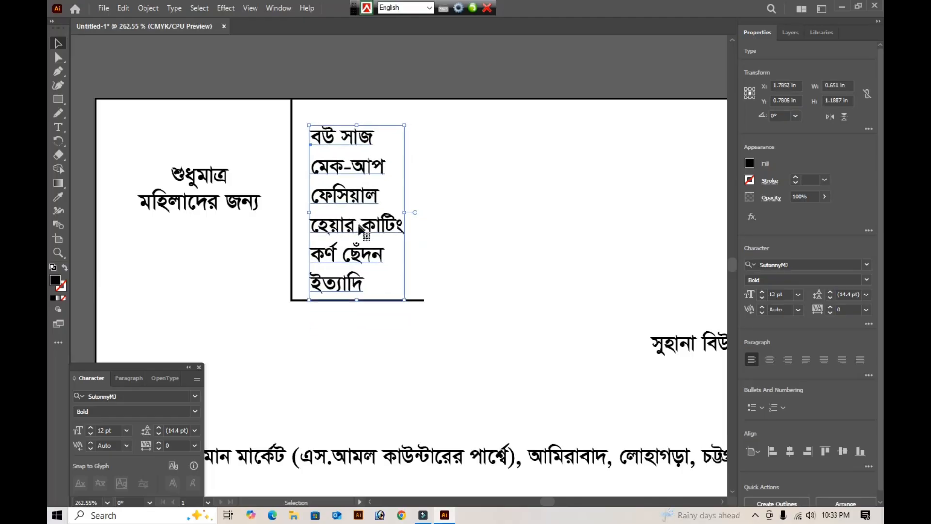
- Retype the vowel sign "ে" at the start of "হেয়ার কাটিং" in the services list using Bijoy Classic
{"action": "double_click", "coordinate": [318, 227]}
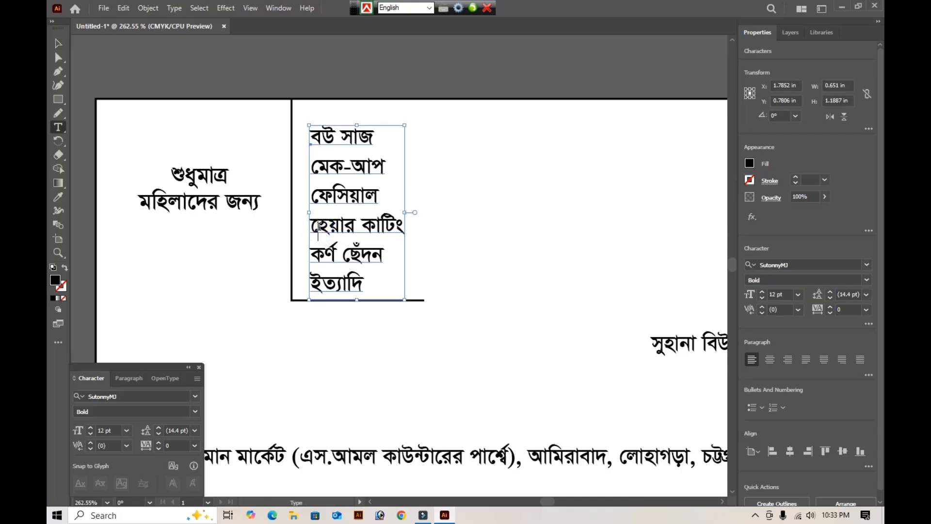
{"action": "key", "text": "ctrl+alt+b"}
{"action": "type", "text": "ে"}
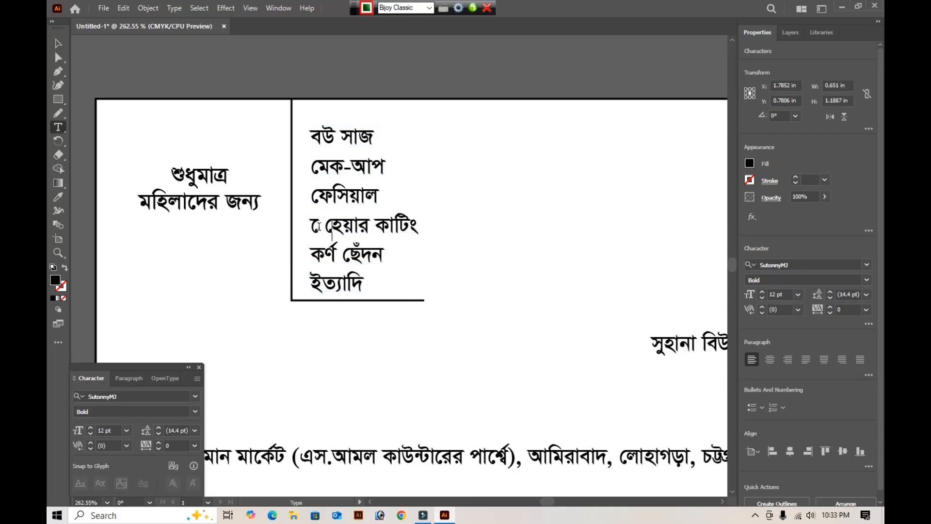
{"action": "key", "text": "Left"}
{"action": "key", "text": "BackSpace"}
{"action": "key", "text": "BackSpace"}
{"action": "key", "text": "ctrl+alt+b"}
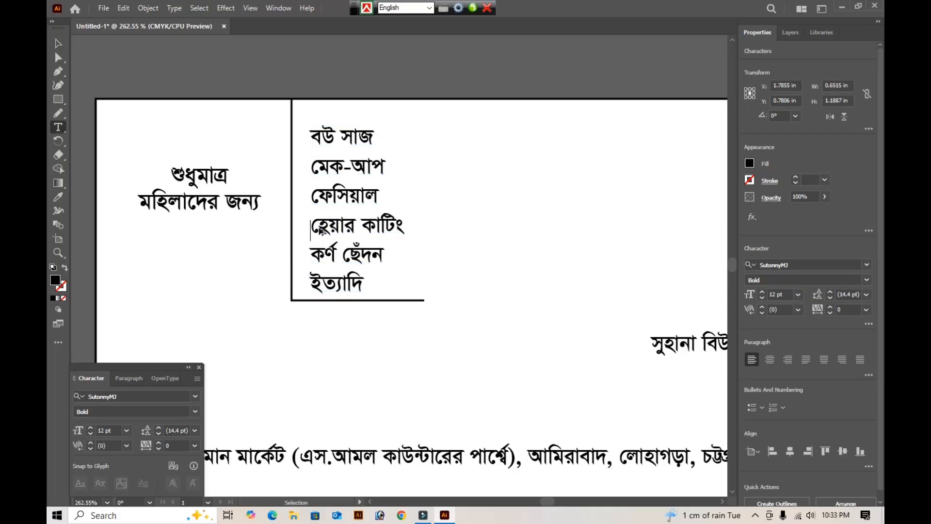
{"action": "key", "text": "ctrl"}
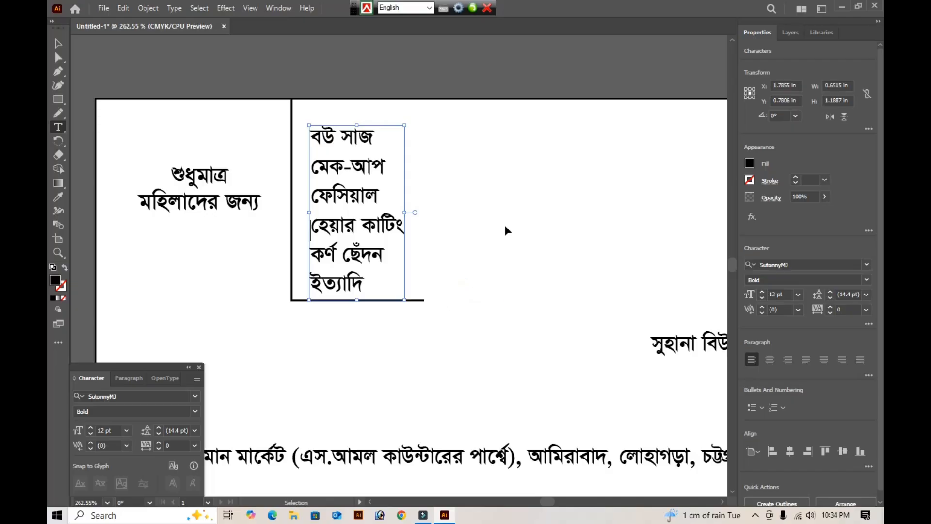
{"action": "left_click", "coordinate": [58, 44]}
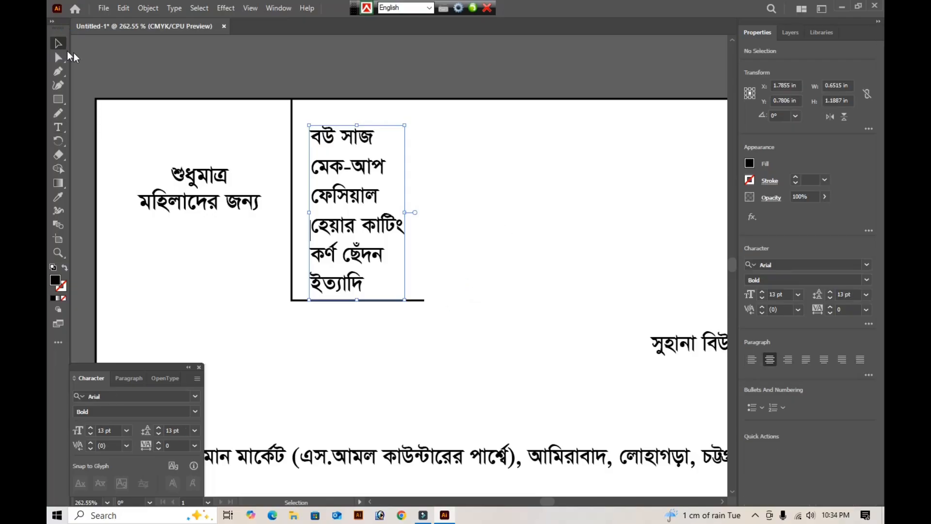
- Nudge the services list slightly further up, clear of the L-shaped path's horizontal segment
{"action": "key", "text": "Tab"}
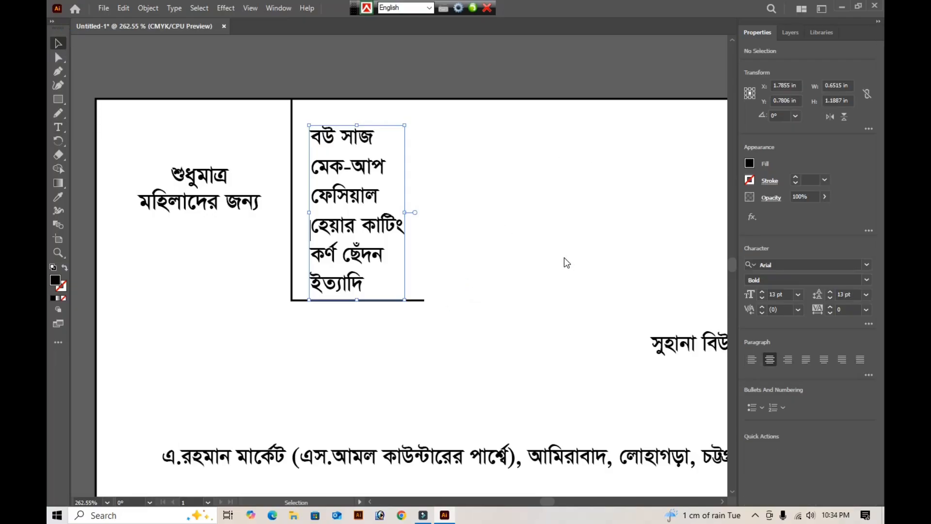
{"action": "left_click", "coordinate": [313, 227]}
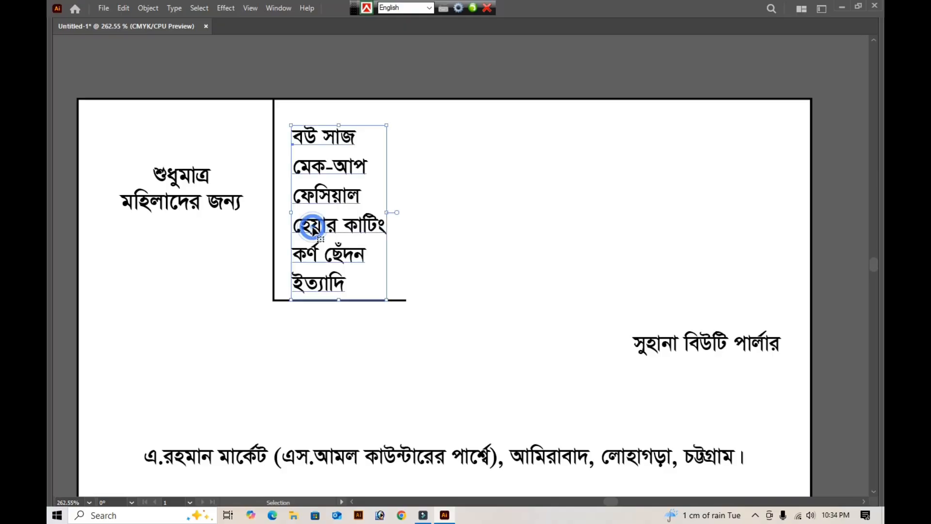
{"action": "key", "text": "Up"}
{"action": "key", "text": "Up"}
{"action": "key", "text": "Up"}
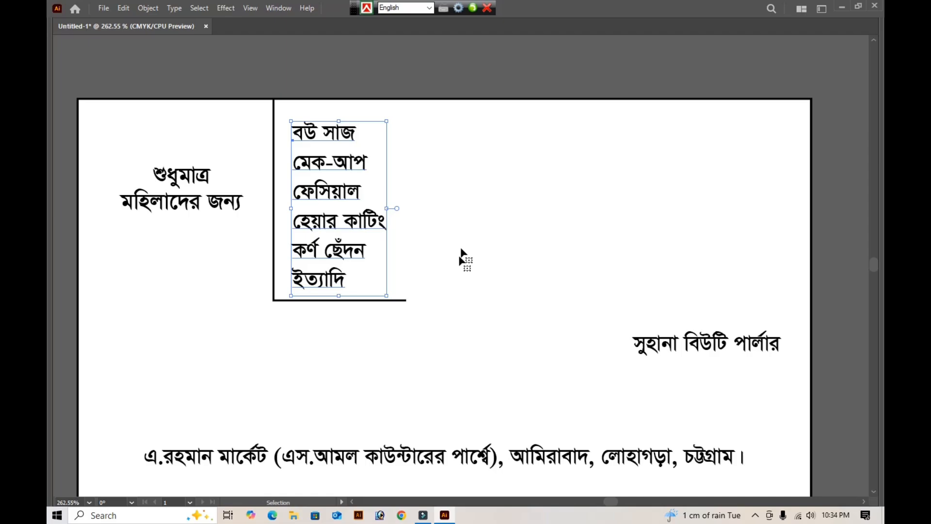
{"action": "key", "text": "Up"}
{"action": "key", "text": "Up"}
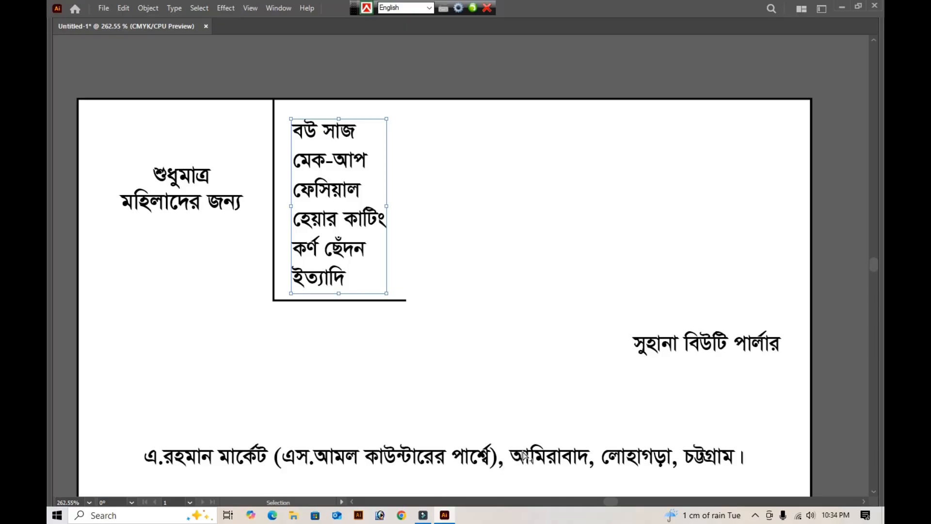
{"action": "left_click", "coordinate": [640, 83]}
- Form a strip 5 in wide and about 0.38 in high from the full-card rectangle, along the card's bottom edge behind the Facebook link
{"action": "key", "text": "ctrl+minus"}
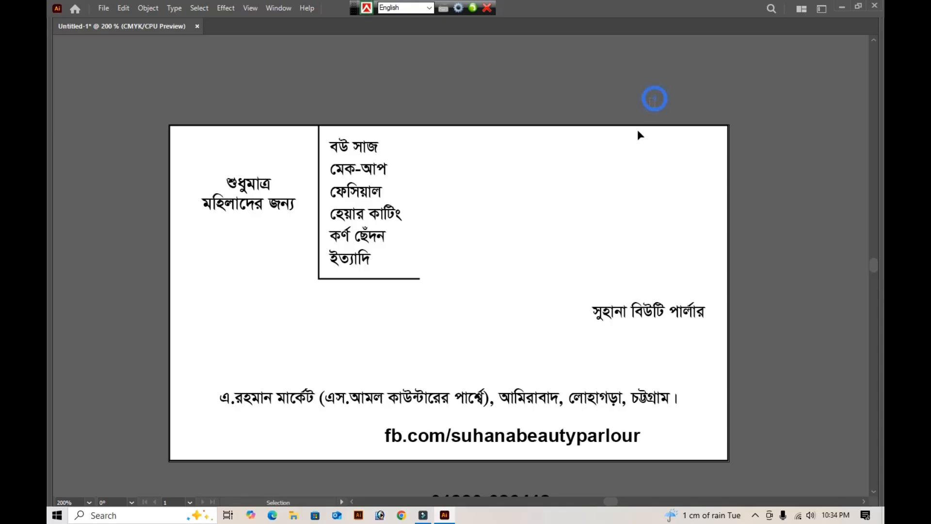
{"action": "left_click_drag", "start_coordinate": [654, 98], "coordinate": [633, 138]}
{"action": "key", "text": "ctrl+alt"}
{"action": "left_click", "coordinate": [632, 143]}
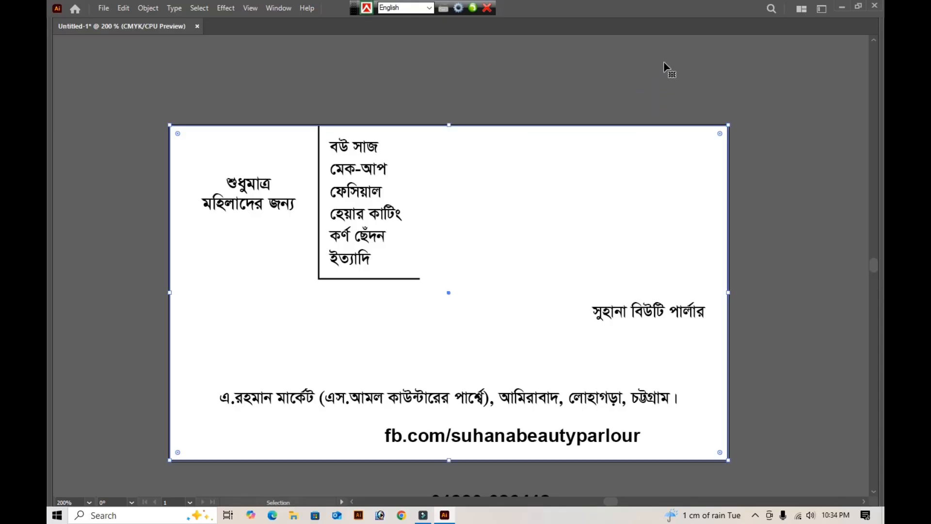
{"action": "left_click", "coordinate": [752, 193]}
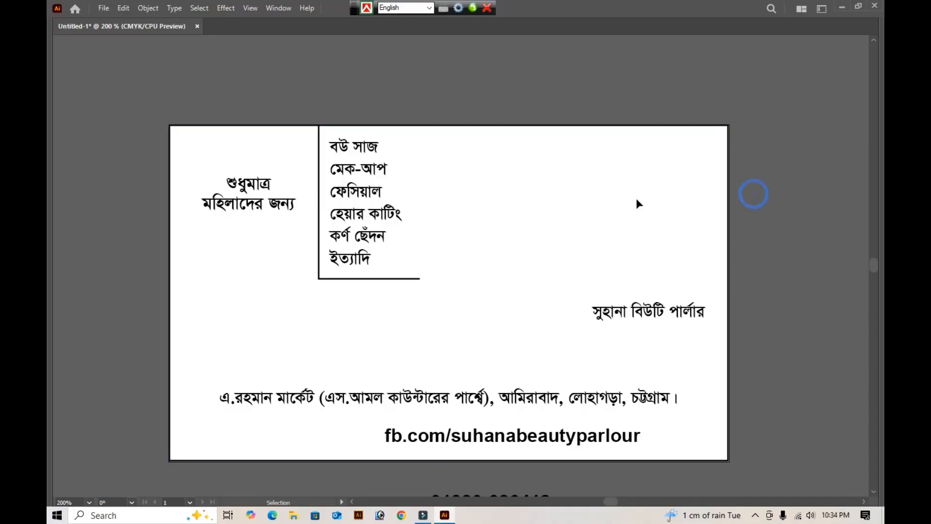
{"action": "left_click", "coordinate": [636, 199]}
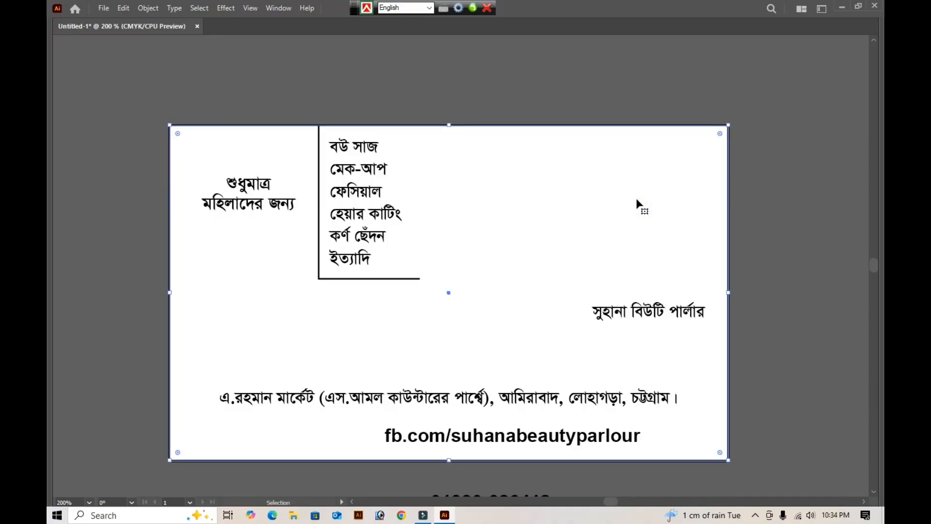
{"action": "key", "text": "a"}
{"action": "key", "text": "v"}
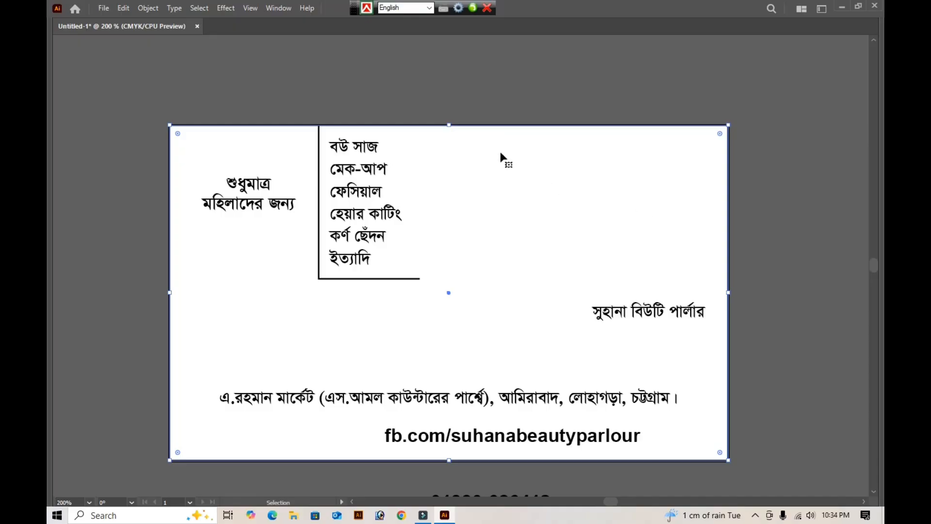
{"action": "left_click_drag", "start_coordinate": [450, 125], "coordinate": [425, 418]}
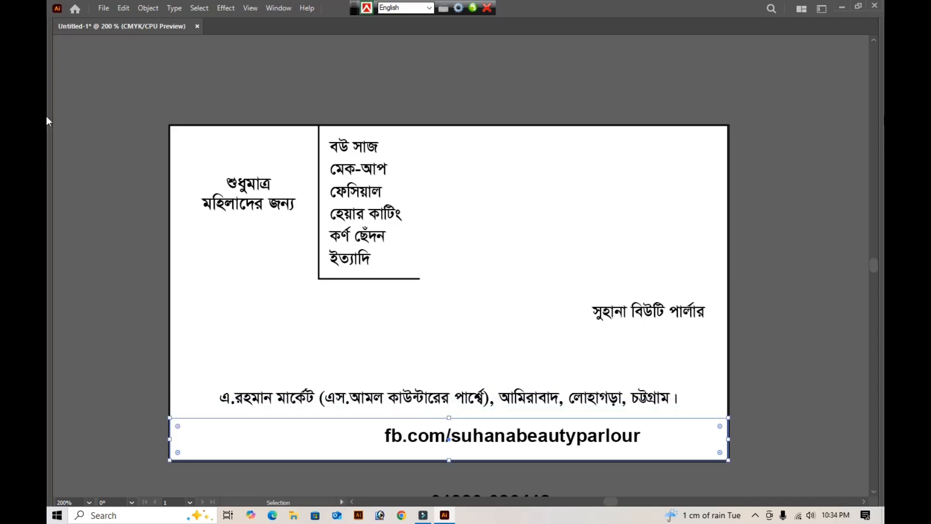
- Fill the strip along the card's bottom edge with CMYK 100, 100, 0, 0
{"action": "key", "text": "Tab"}
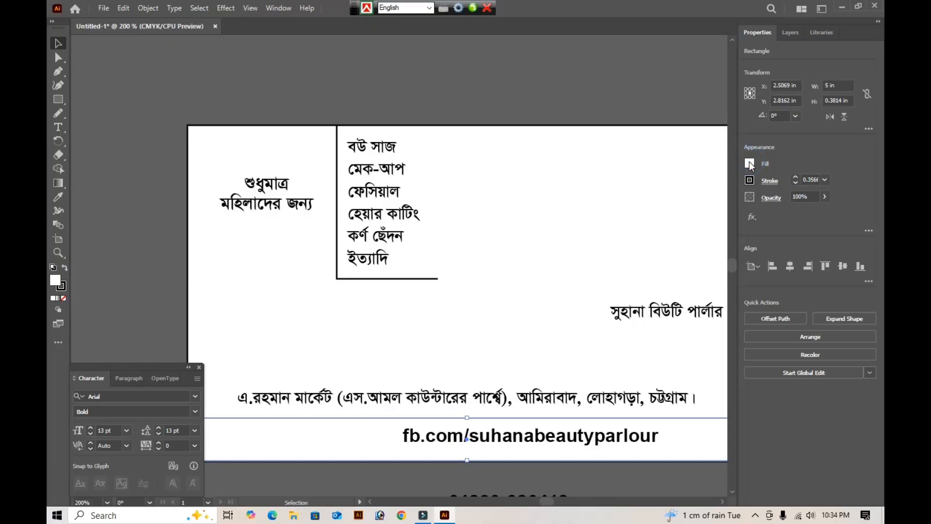
{"action": "left_click", "coordinate": [749, 164]}
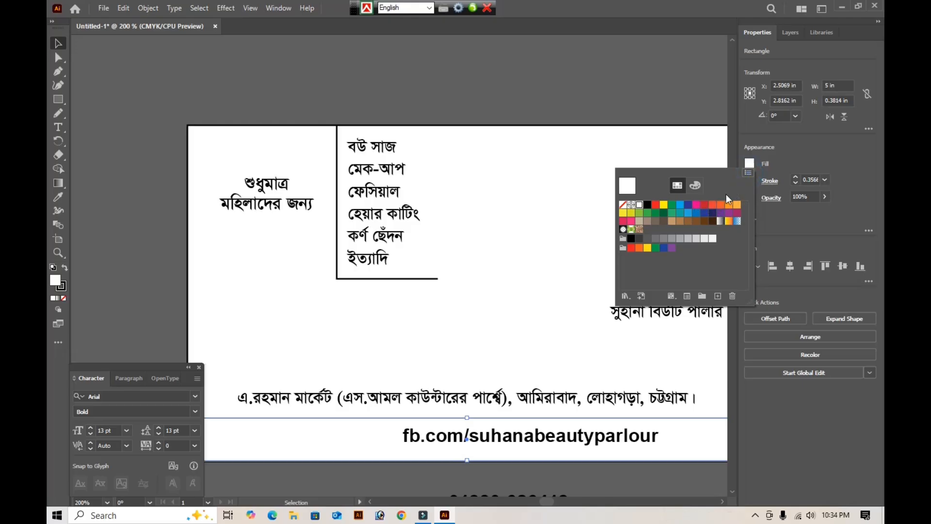
{"action": "left_click", "coordinate": [747, 173]}
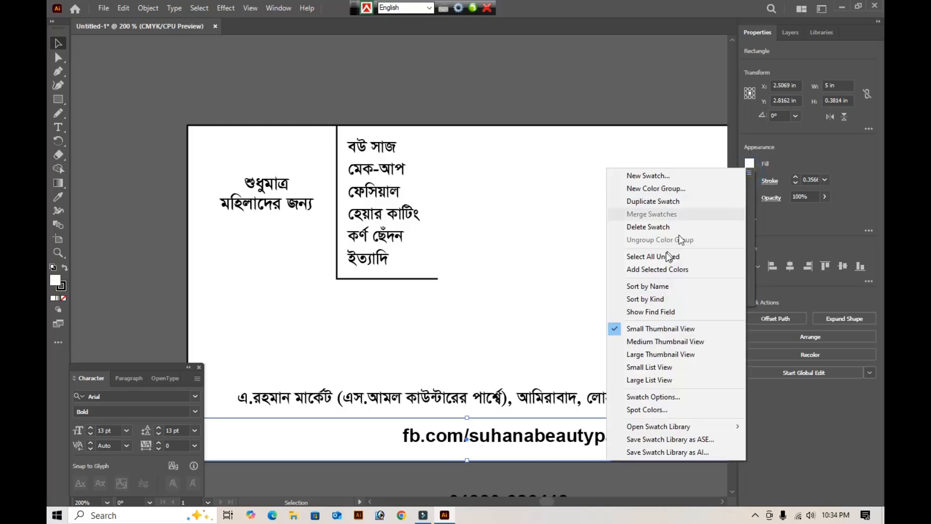
{"action": "left_click", "coordinate": [686, 141]}
{"action": "left_click", "coordinate": [750, 163]}
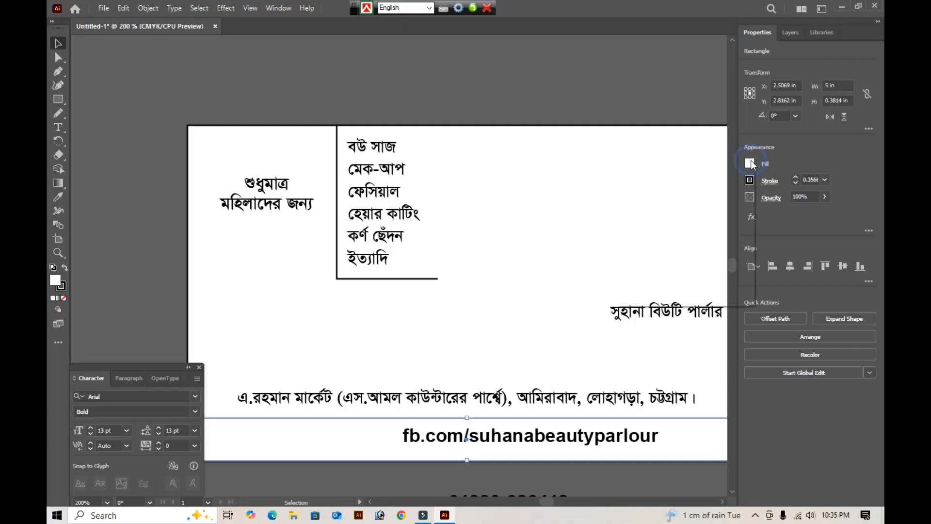
{"action": "left_click", "coordinate": [695, 185]}
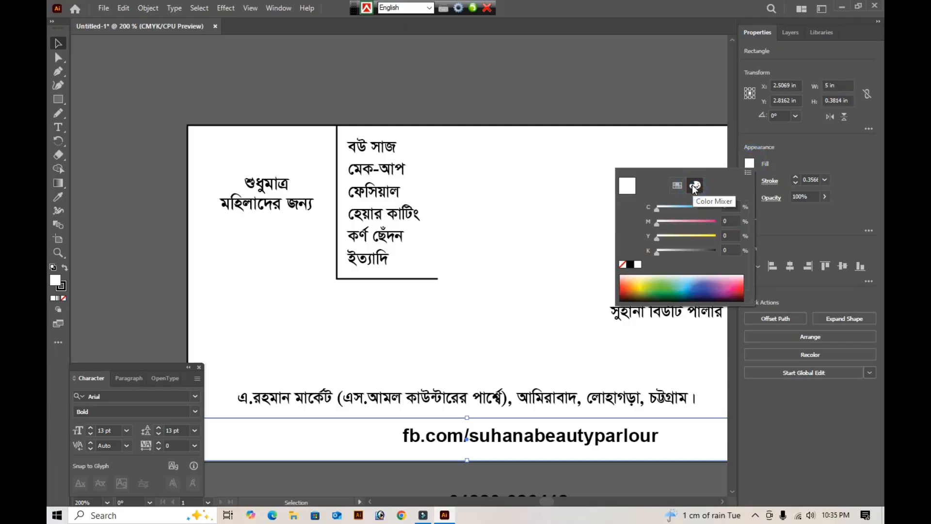
{"action": "left_click", "coordinate": [728, 206]}
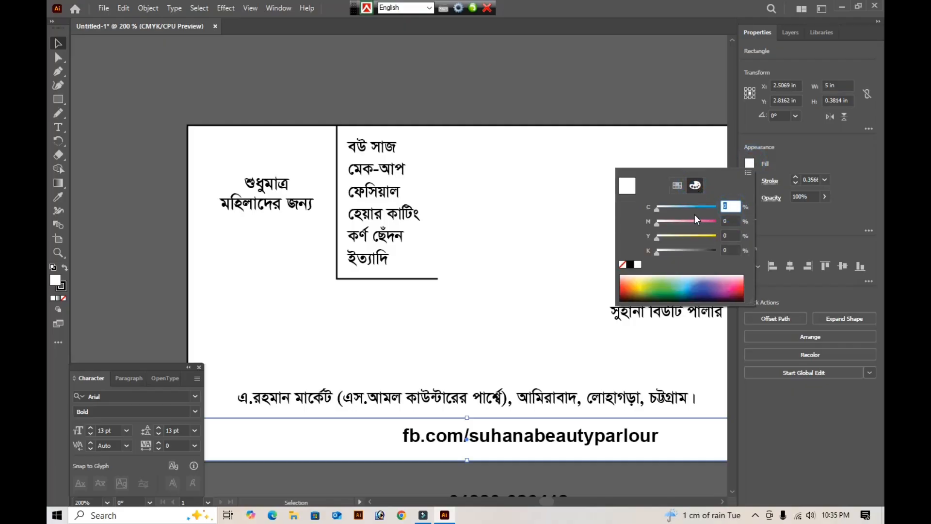
{"action": "type", "text": "100"}
{"action": "key", "text": "Tab"}
{"action": "type", "text": "100"}
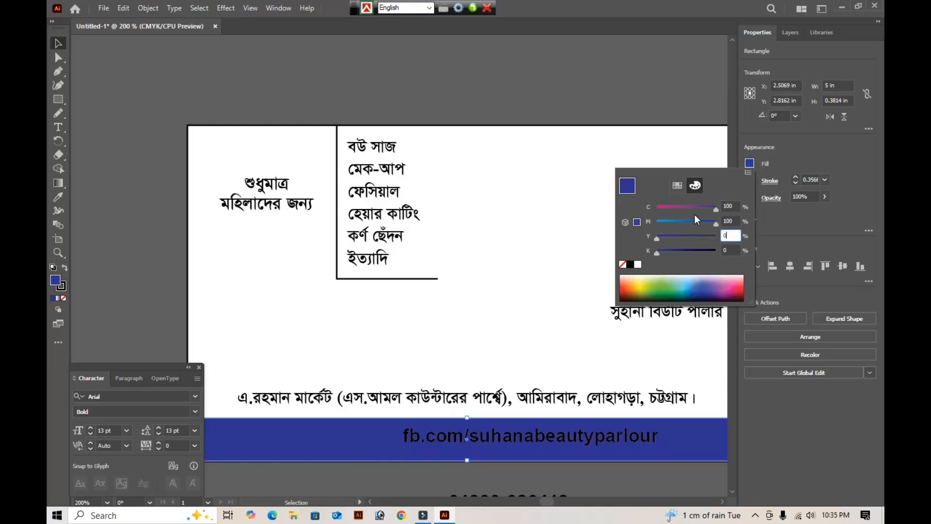
{"action": "key", "text": "Return"}
{"action": "key", "text": "Tab"}
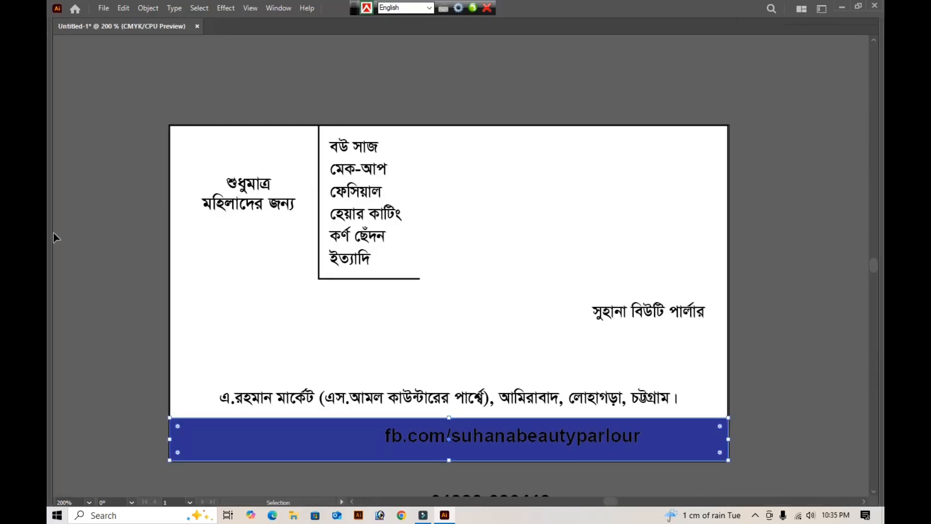
- Remove the stroke from the blue bottom strip
{"action": "key", "text": "Tab"}
{"action": "left_click", "coordinate": [64, 286]}
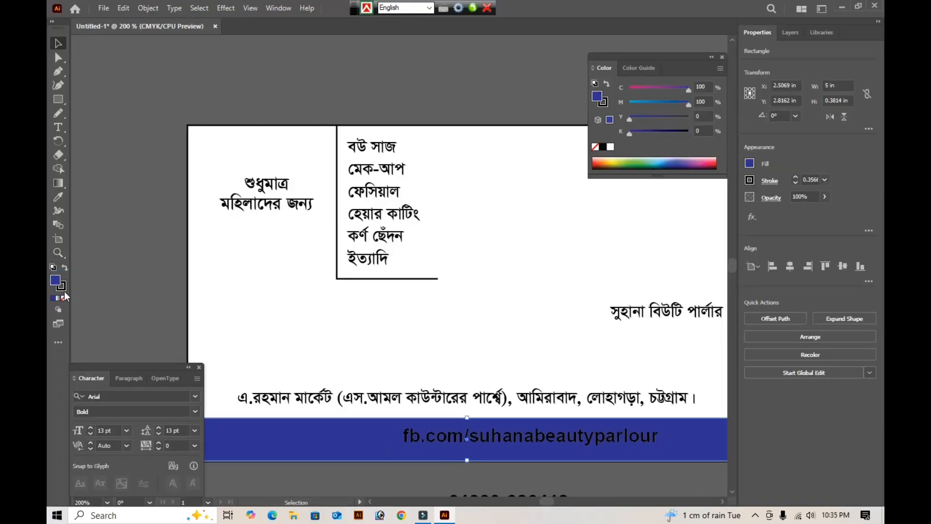
{"action": "left_click", "coordinate": [62, 298]}
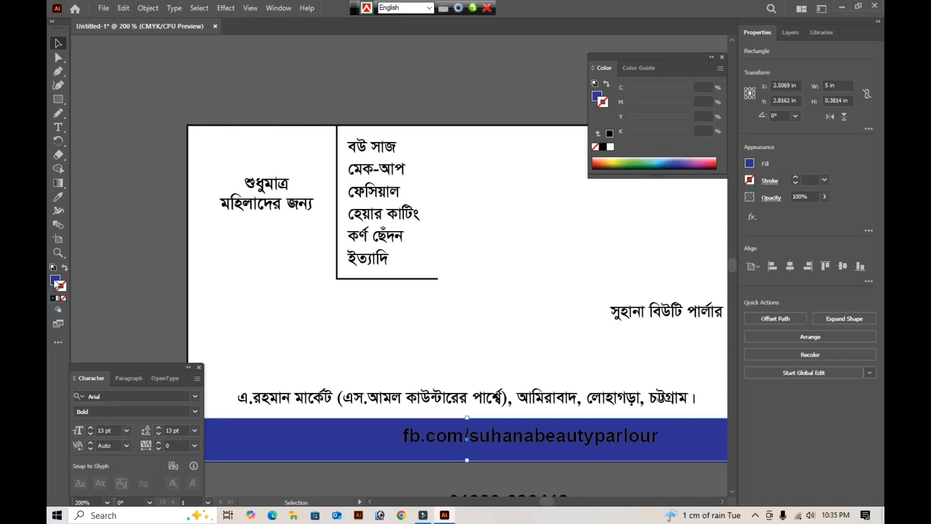
{"action": "key", "text": "shift+Tab"}
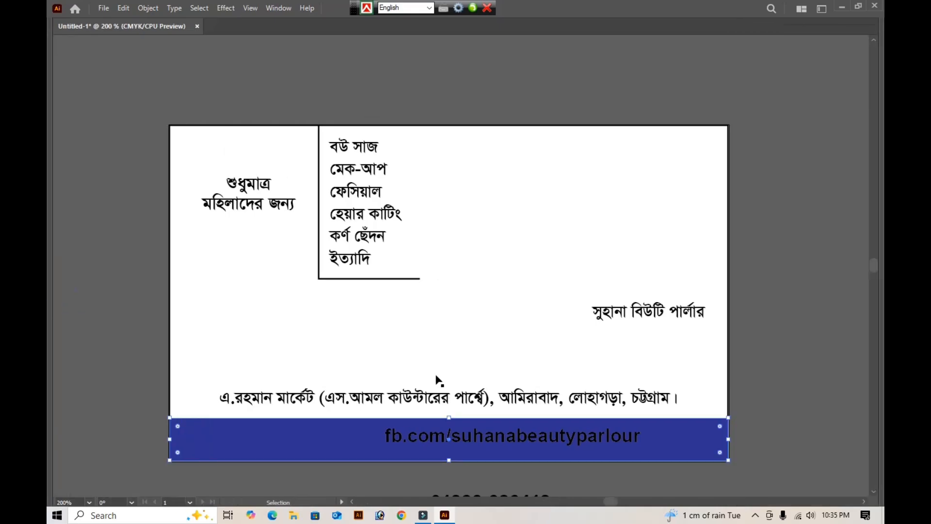
- Move the Facebook link off the card below the phone number, and stretch the address line across the blue strip to about 4.65 × 0.33 in
{"action": "scroll", "coordinate": [430, 397], "scroll_direction": "down", "scroll_amount": 5}
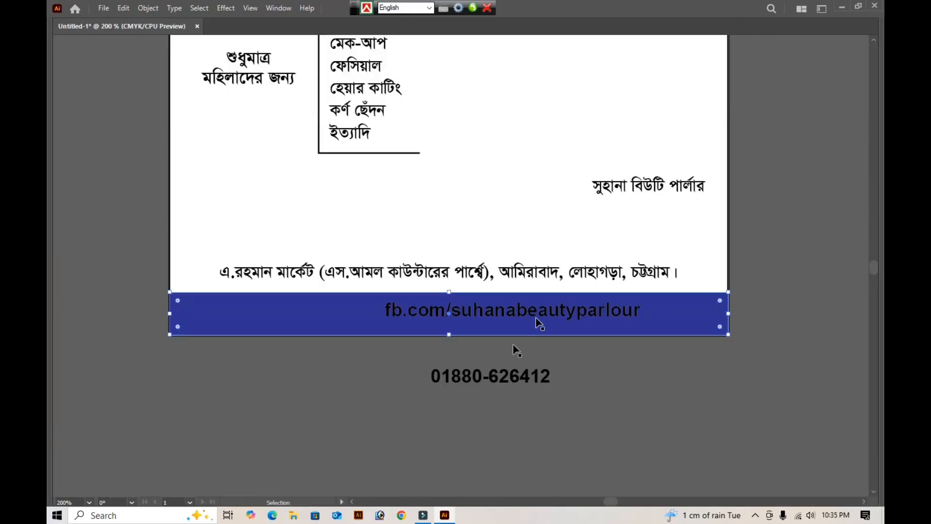
{"action": "left_click_drag", "start_coordinate": [521, 261], "coordinate": [505, 355]}
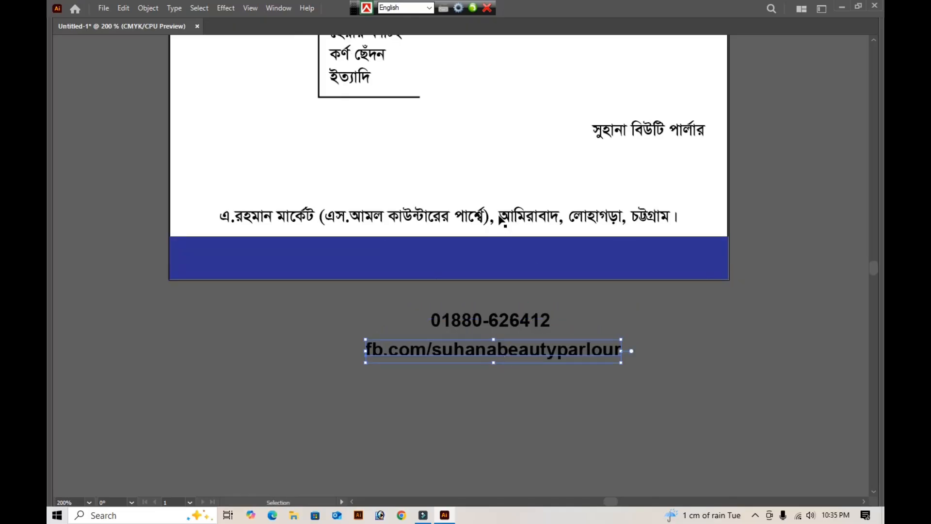
{"action": "left_click_drag", "start_coordinate": [501, 219], "coordinate": [472, 253]}
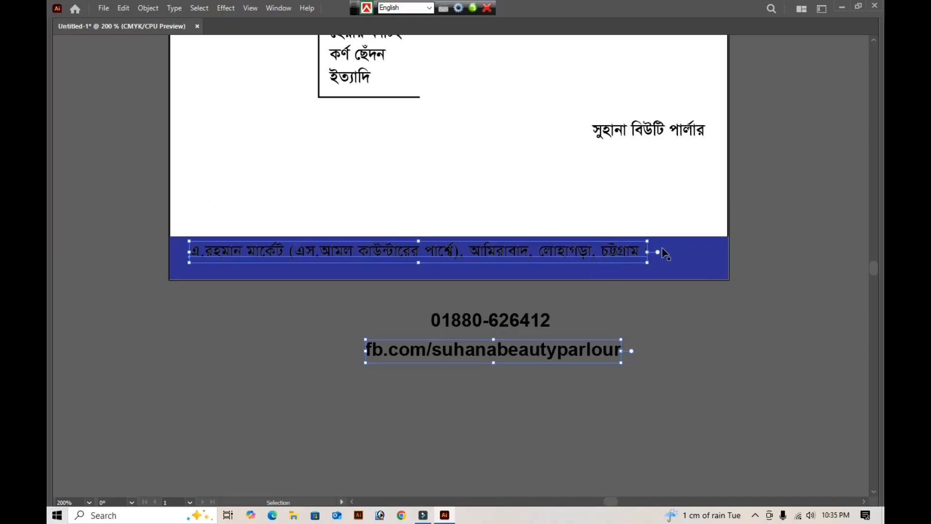
{"action": "left_click_drag", "start_coordinate": [648, 253], "coordinate": [710, 254]}
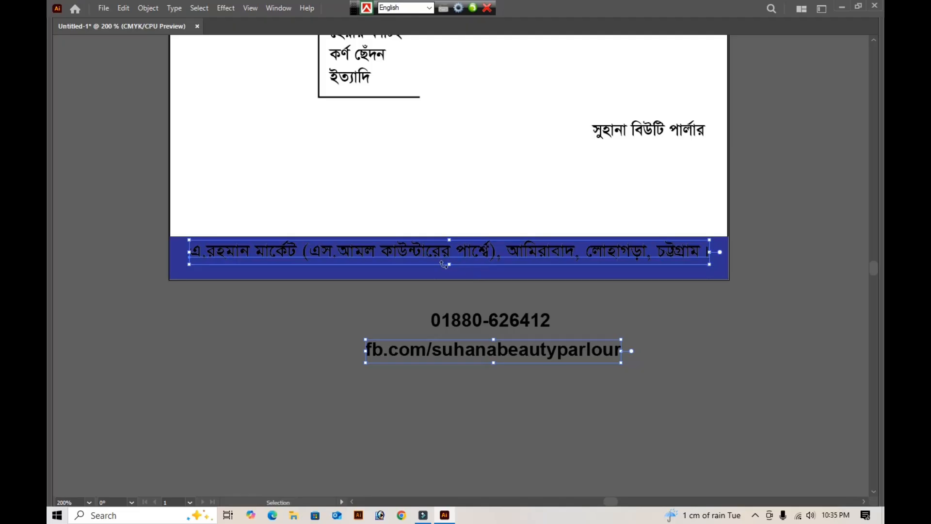
{"action": "mouse_move", "coordinate": [451, 267]}
{"action": "left_mouse_down"}
{"action": "mouse_move", "coordinate": [446, 285]}
{"action": "mouse_move", "coordinate": [447, 277]}
{"action": "left_mouse_up"}
- Colour the address line on the blue strip white and nudge it slightly up
{"action": "key", "text": "Tab"}
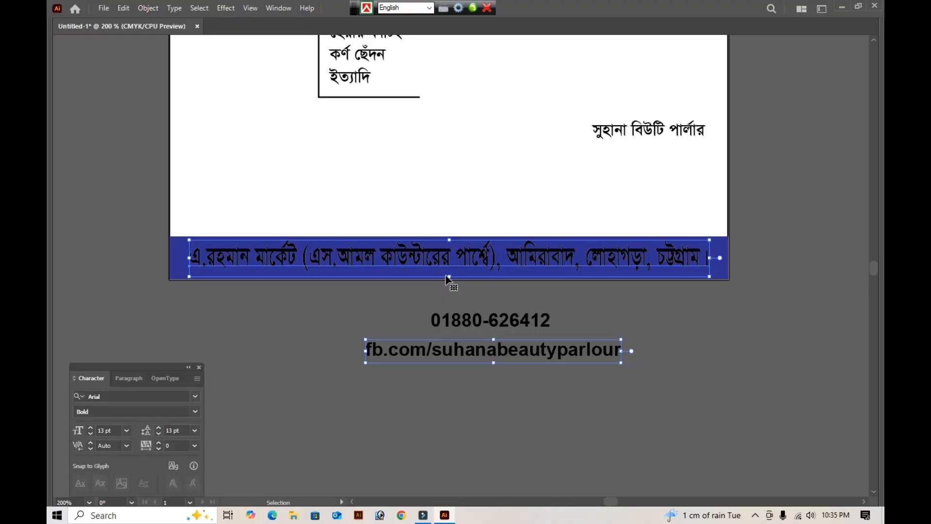
{"action": "left_click_drag", "start_coordinate": [633, 133], "coordinate": [612, 133]}
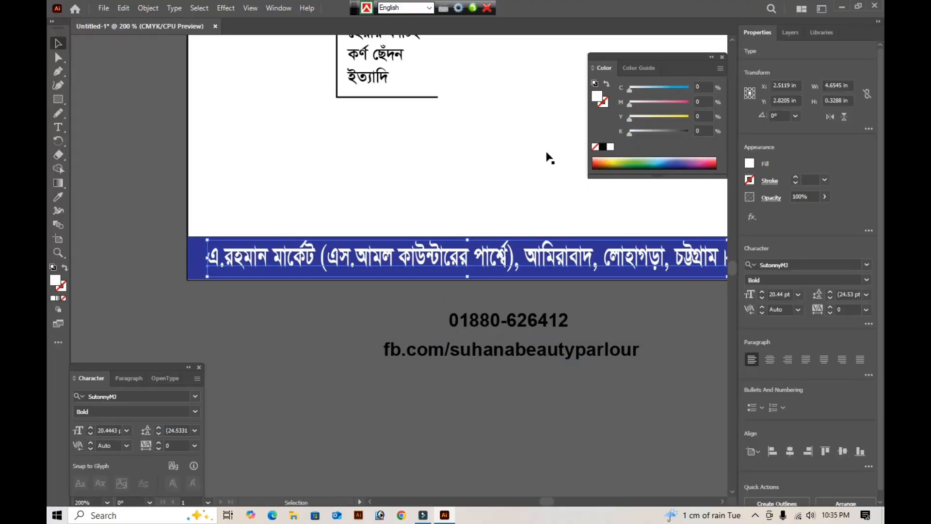
{"action": "key", "text": "Tab"}
{"action": "key", "text": "Up"}
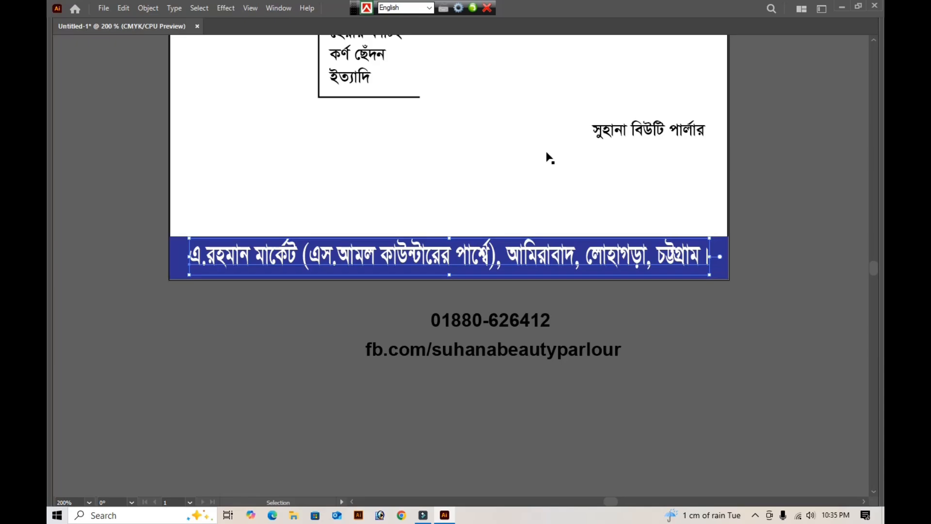
- Extend the blue strip's upper edge upward to make room for a second text line
{"action": "left_click", "coordinate": [733, 267]}
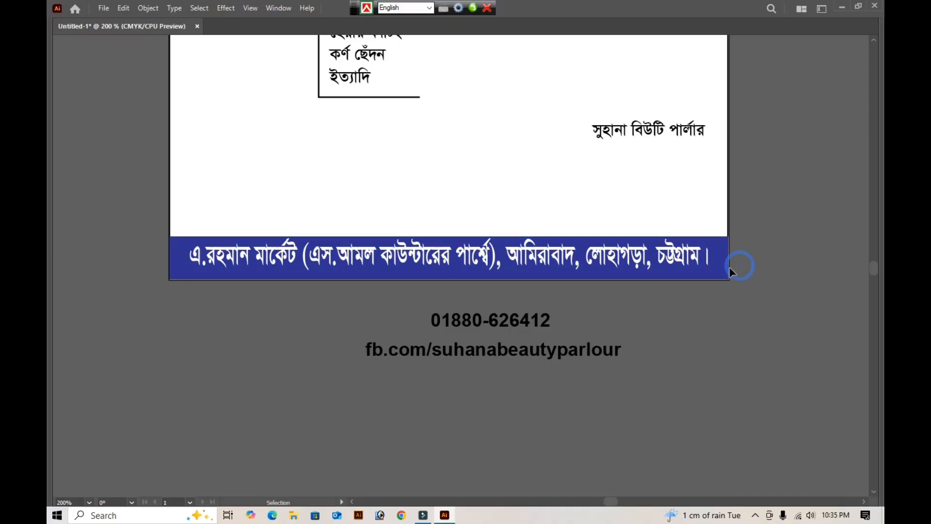
{"action": "left_click", "coordinate": [725, 273]}
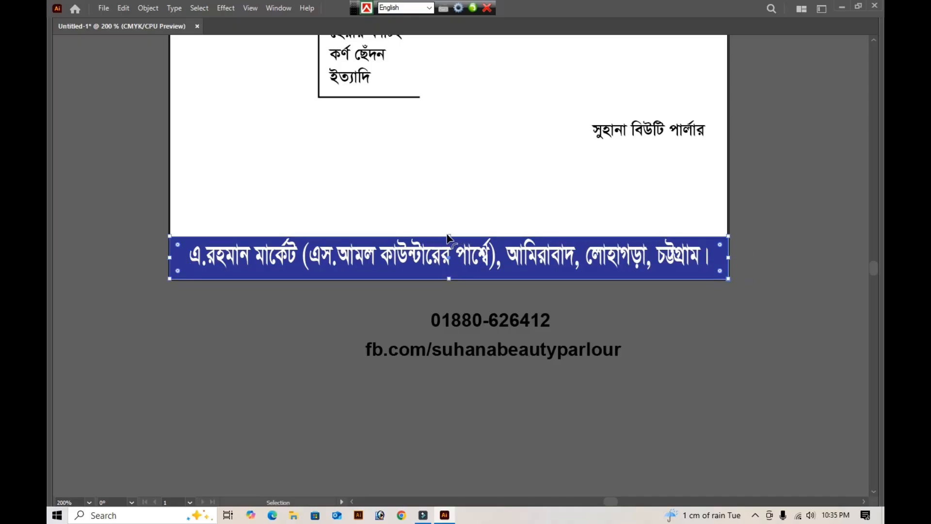
{"action": "left_click_drag", "start_coordinate": [450, 237], "coordinate": [451, 219]}
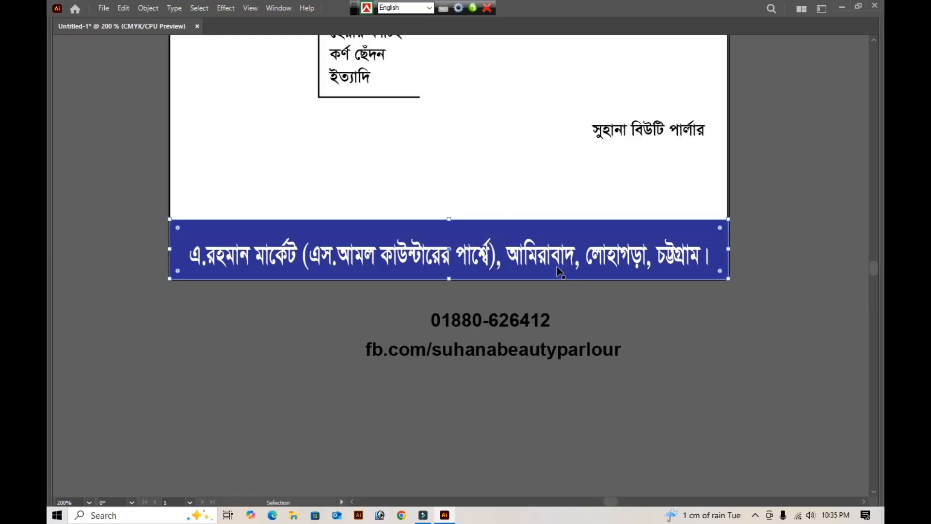
- Move the white address line up near the blue strip's upper edge and slightly reduce its height
{"action": "left_click", "coordinate": [557, 266]}
{"action": "key", "text": "Up"}
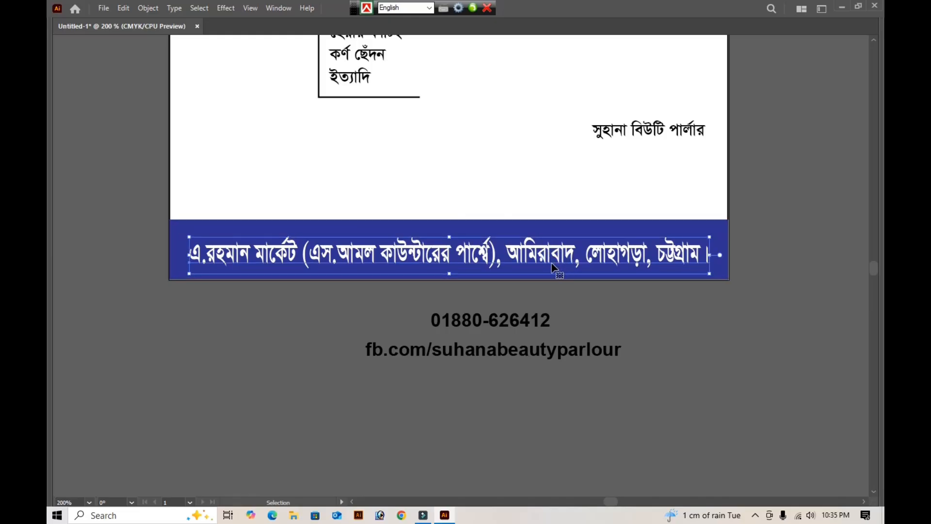
{"action": "key", "text": "Up"}
{"action": "key", "text": "Up"}
{"action": "key", "text": "Up"}
{"action": "key", "text": "Up"}
{"action": "key", "text": "Up"}
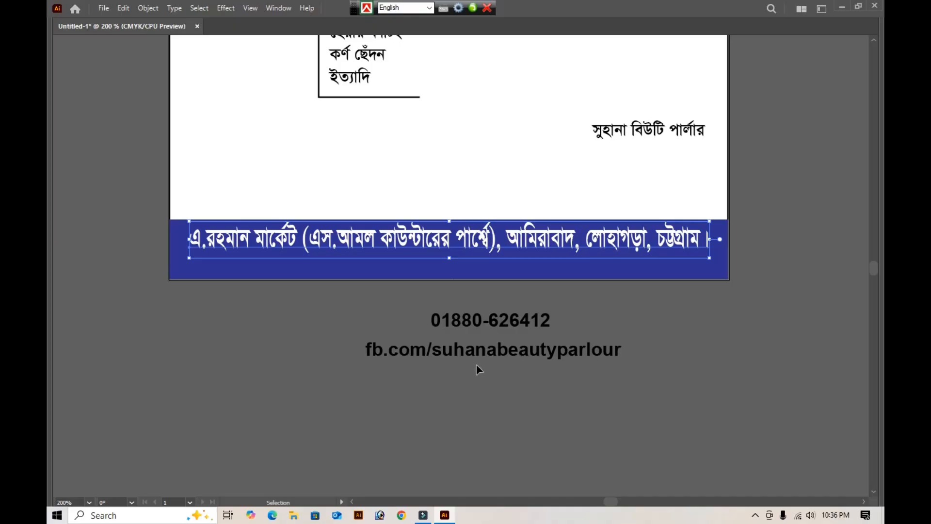
{"action": "left_click_drag", "start_coordinate": [451, 260], "coordinate": [451, 255]}
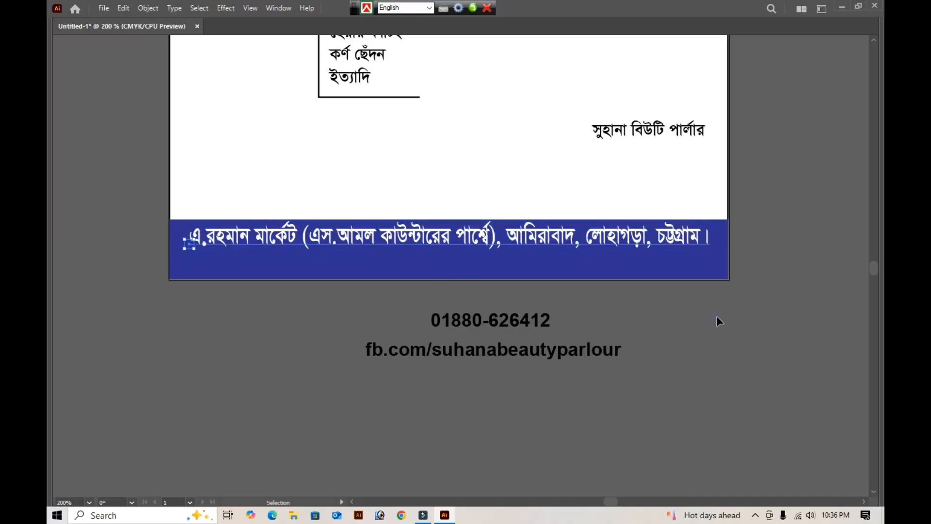
- Place the Facebook link beneath the right end of the address line, at about X 3.66 in, Y 2.86 in, and fill it white
{"action": "left_click", "coordinate": [717, 315]}
{"action": "left_click_drag", "start_coordinate": [498, 353], "coordinate": [584, 270]}
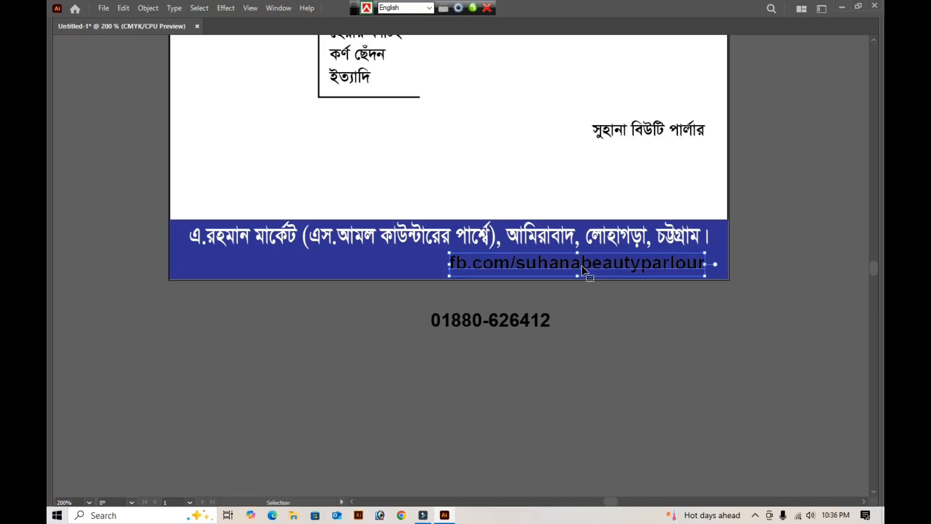
{"action": "key", "text": "Tab"}
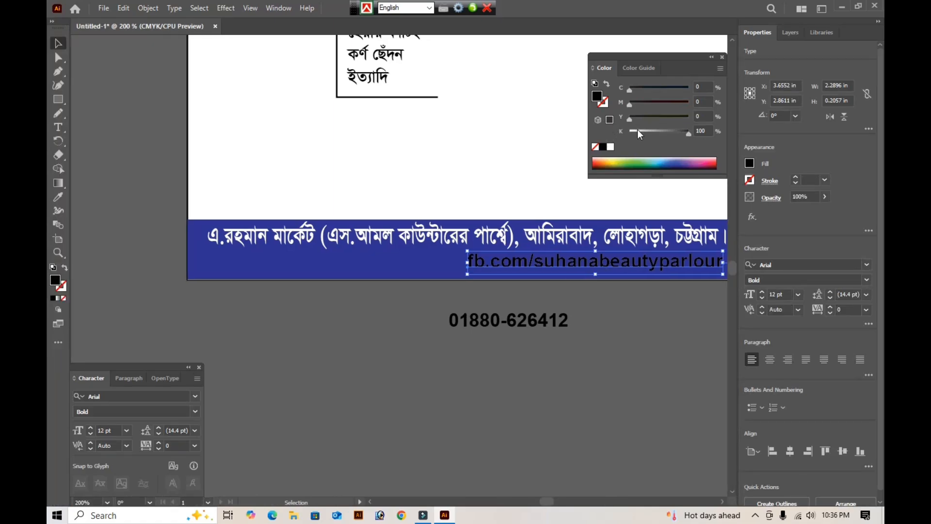
{"action": "left_click_drag", "start_coordinate": [639, 134], "coordinate": [604, 137]}
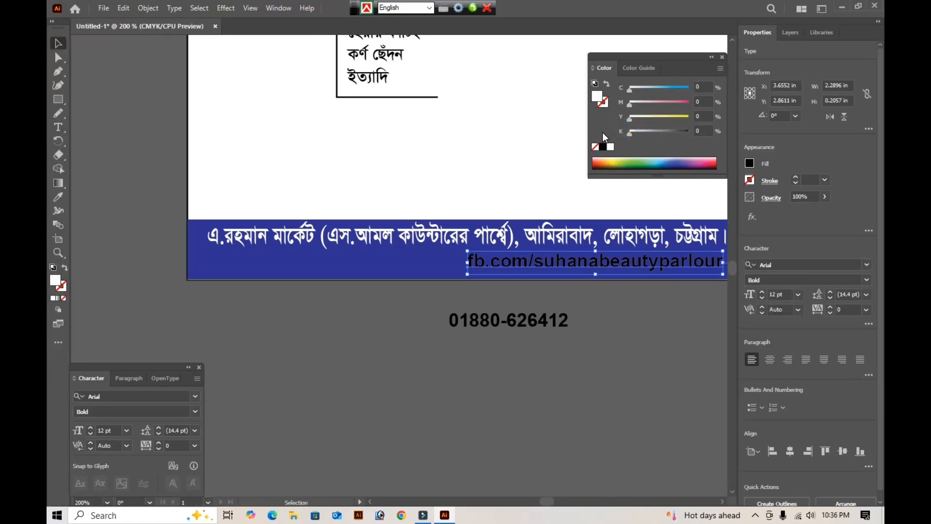
{"action": "left_click", "coordinate": [595, 358]}
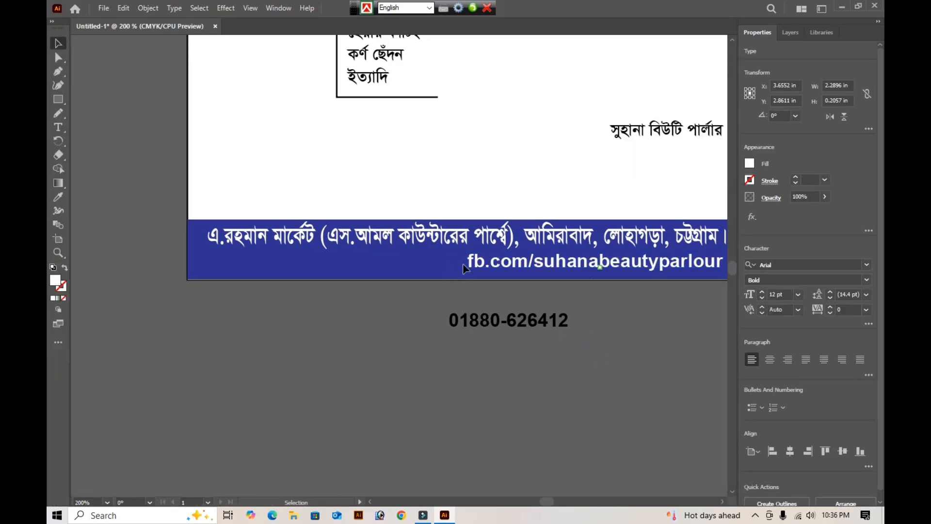
{"action": "key", "text": "Tab"}
- Bring up the file-opening dialog and look through the "ali ajjm" folder on drive E: for icon artwork
{"action": "key", "text": "a"}
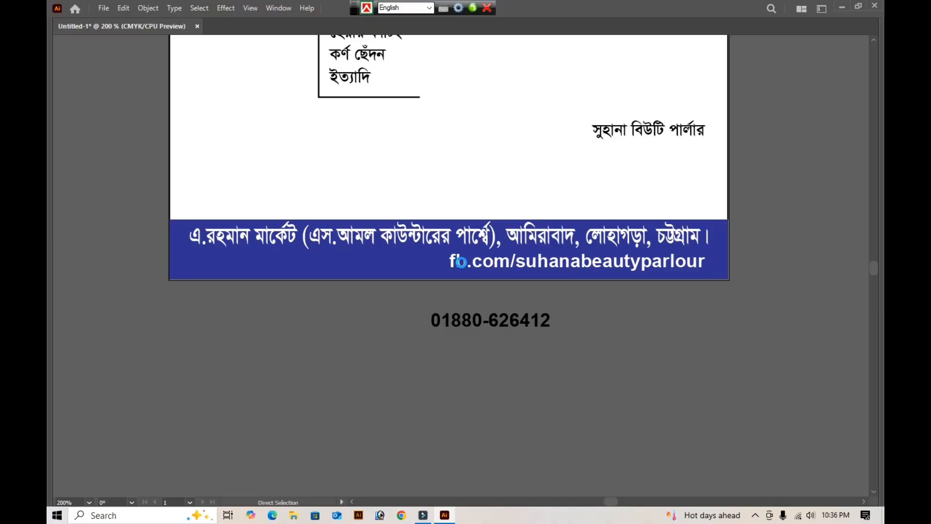
{"action": "key", "text": "ctrl+o"}
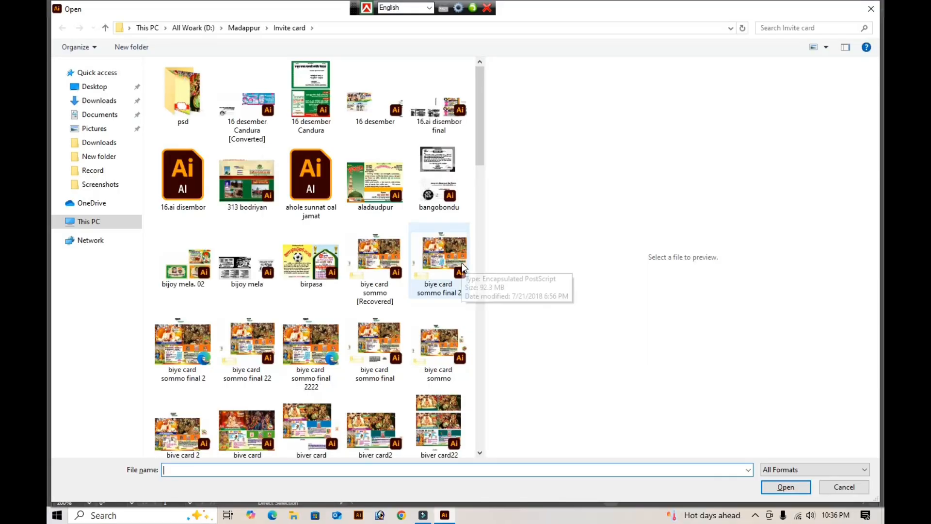
{"action": "left_click", "coordinate": [82, 222]}
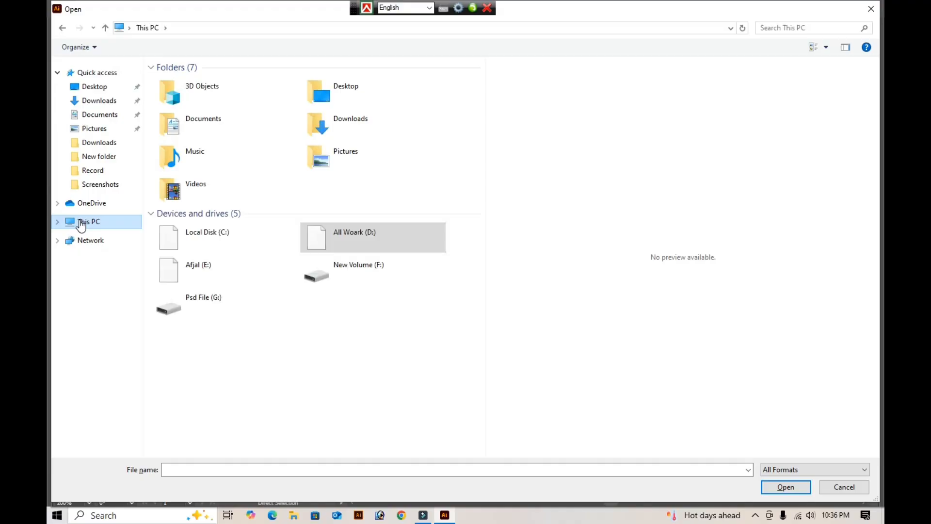
{"action": "double_click", "coordinate": [196, 269]}
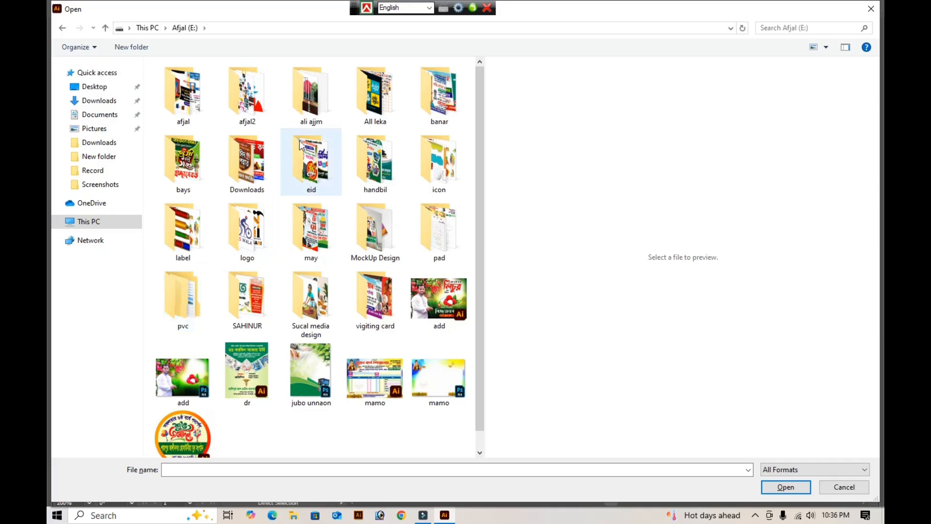
{"action": "left_click", "coordinate": [310, 114]}
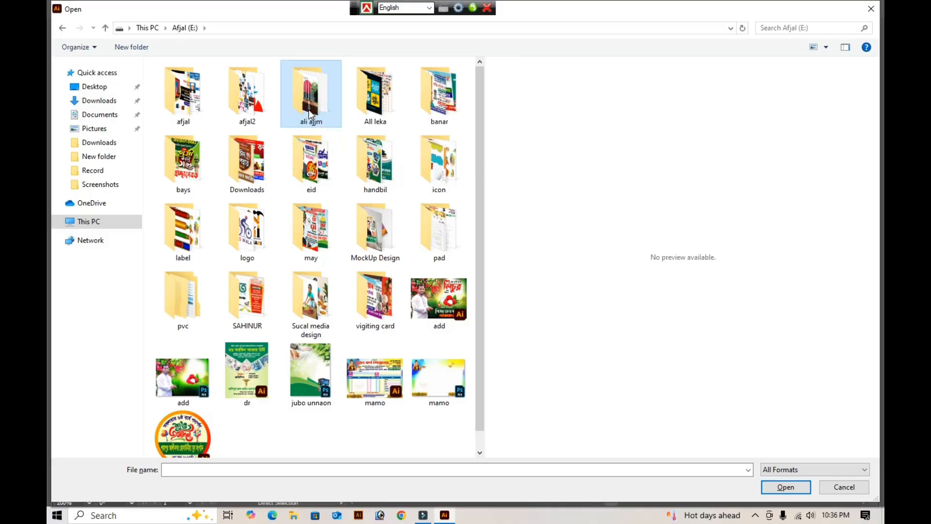
{"action": "double_click", "coordinate": [310, 115]}
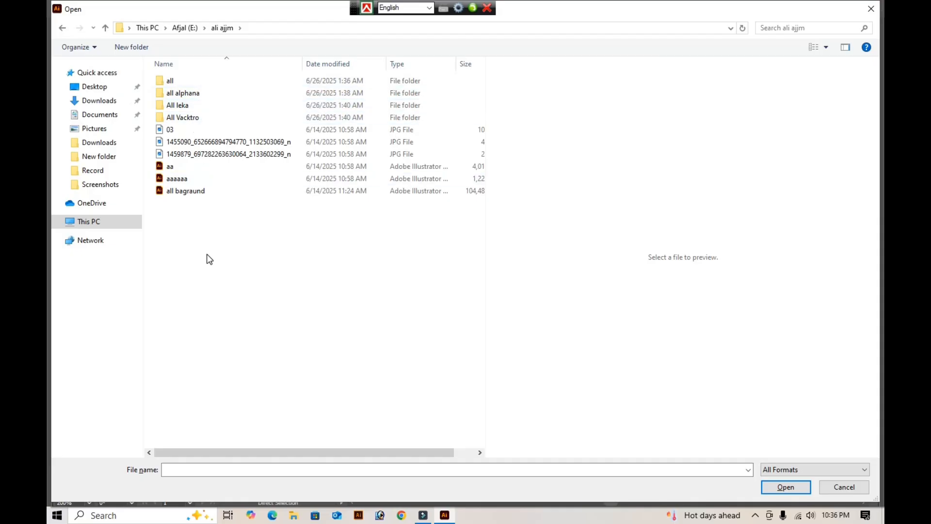
{"action": "key", "text": "BackSpace"}
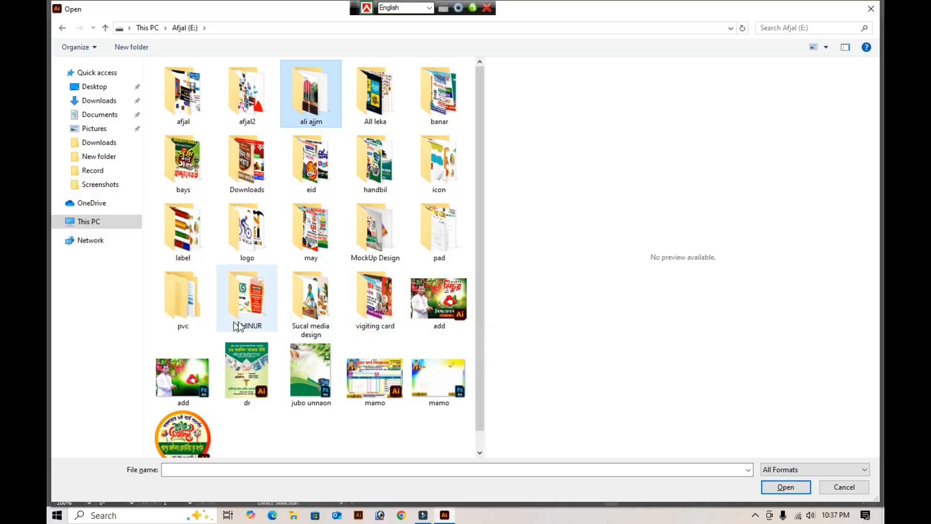
- Search the "Sucal media design" and "logo" folders on drive E: for icon artwork, previewing the "ordar" file
{"action": "double_click", "coordinate": [332, 313]}
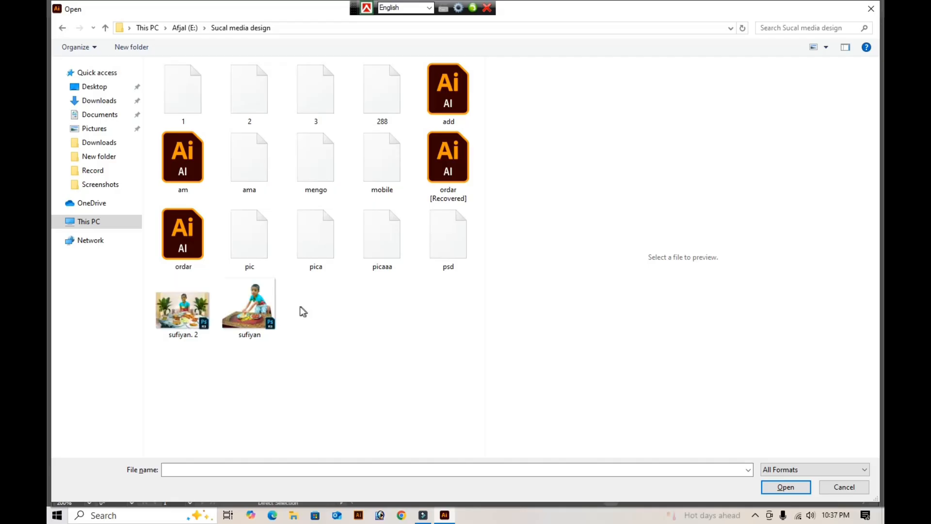
{"action": "left_click", "coordinate": [182, 247]}
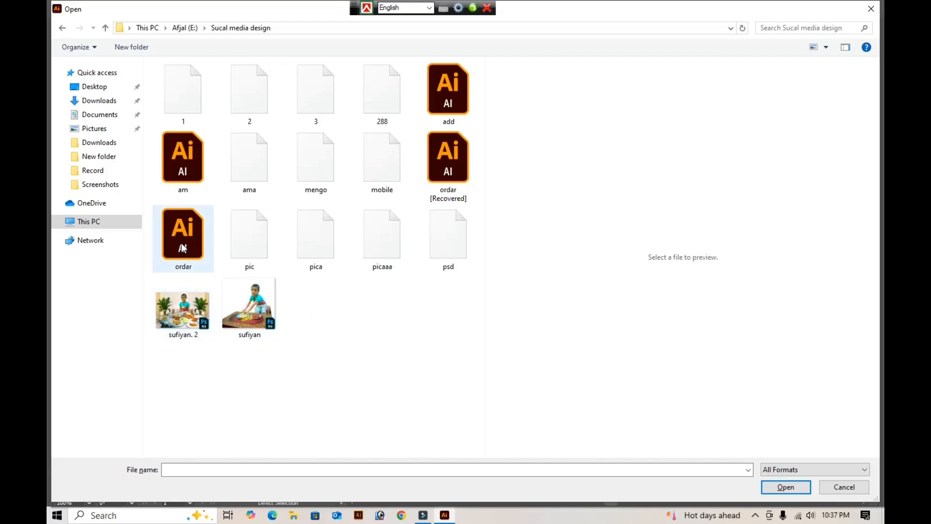
{"action": "left_click", "coordinate": [182, 248]}
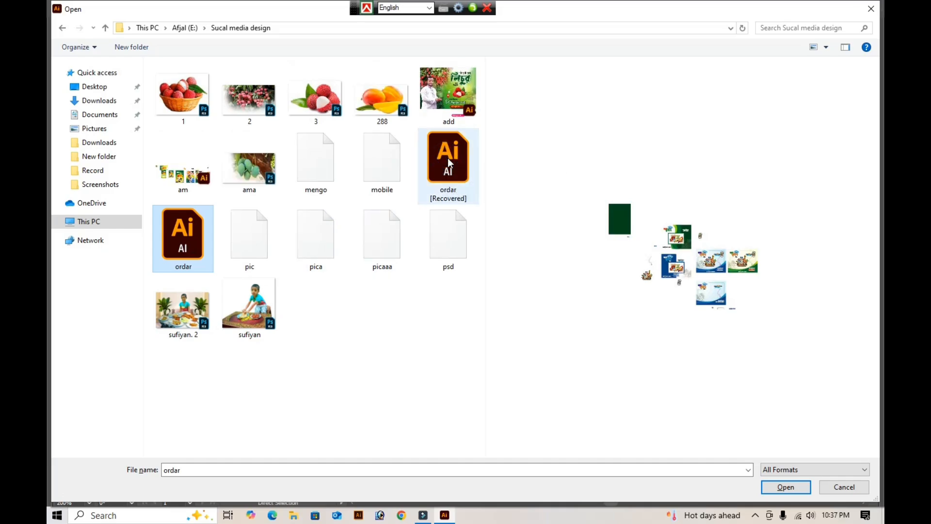
{"action": "left_click", "coordinate": [448, 163]}
{"action": "left_click", "coordinate": [392, 338]}
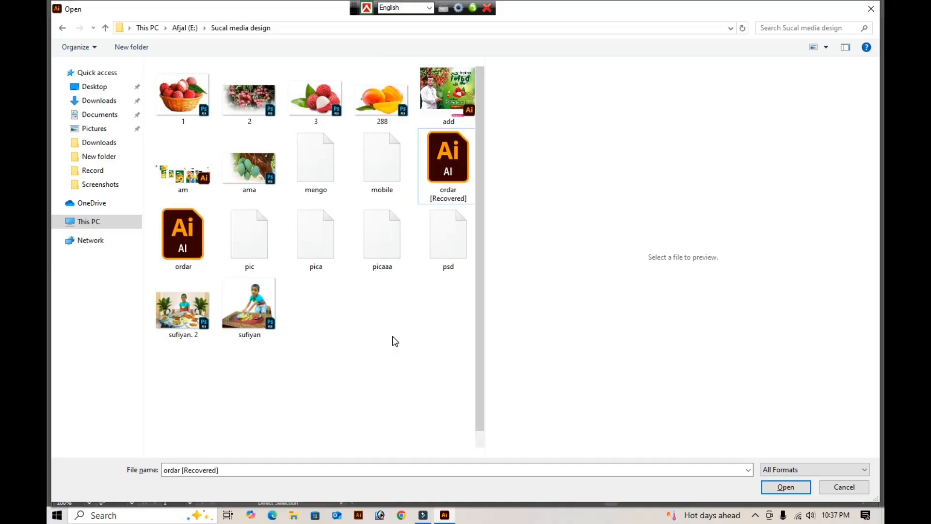
{"action": "key", "text": "BackSpace"}
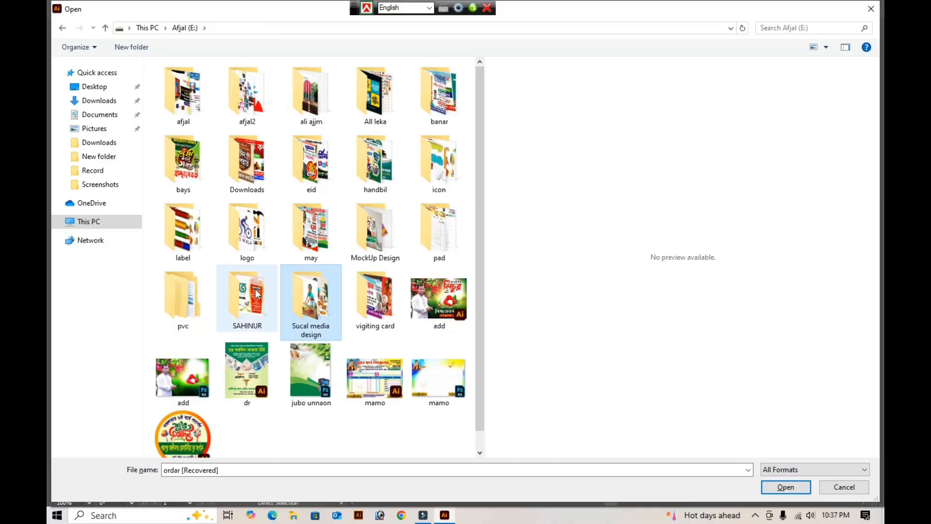
{"action": "double_click", "coordinate": [258, 228]}
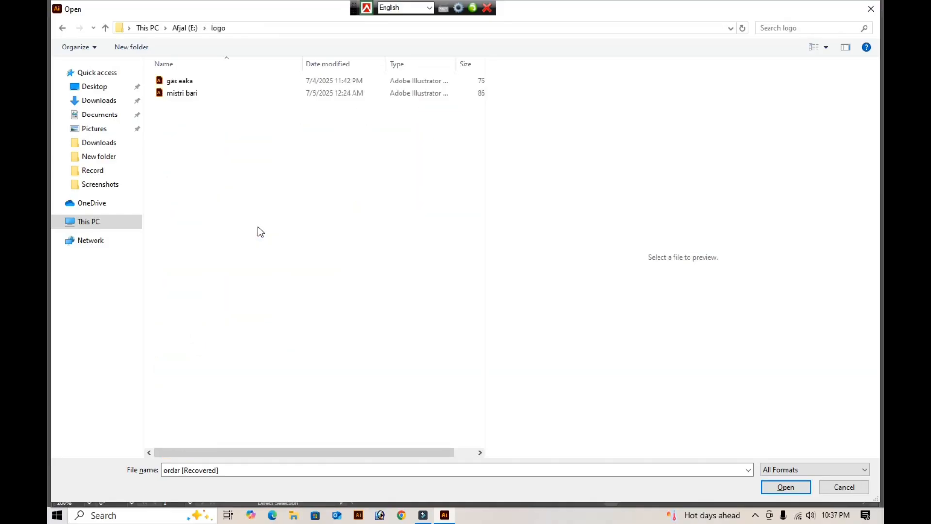
{"action": "key", "text": "BackSpace"}
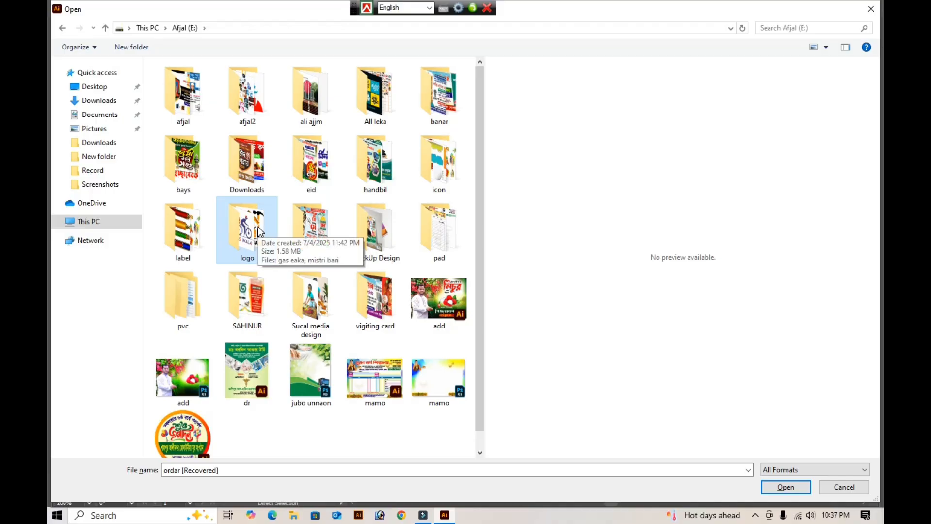
{"action": "key", "text": "BackSpace"}
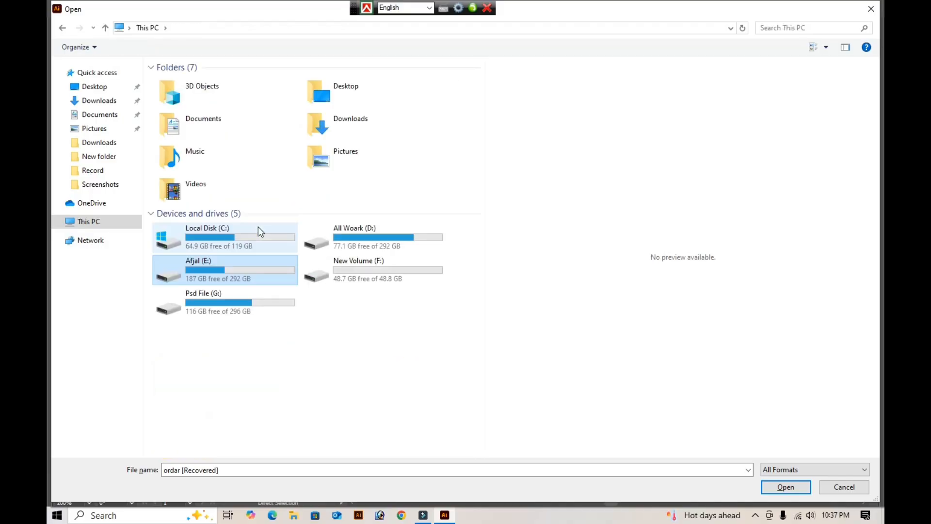
- Look through the Logo folder inside "ali ajjm" on drive G: for a usable icon file
{"action": "left_click", "coordinate": [249, 304]}
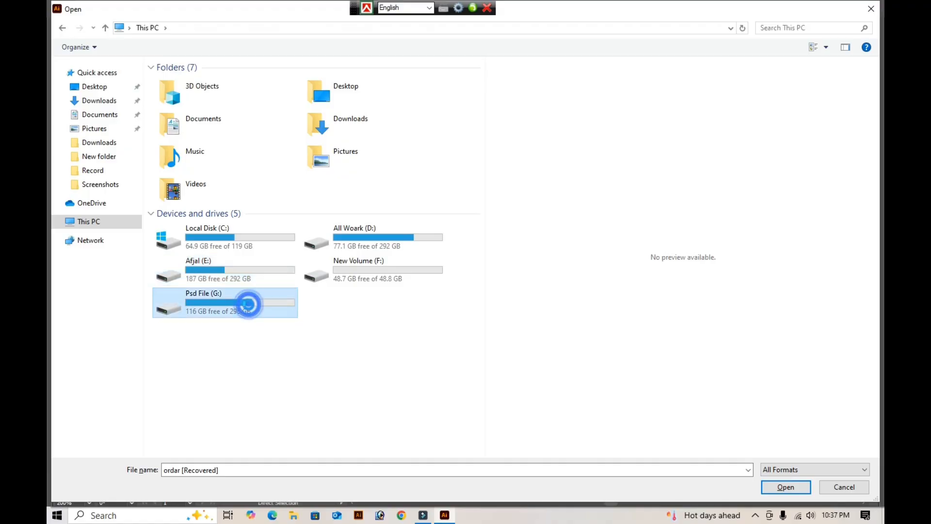
{"action": "double_click", "coordinate": [248, 304]}
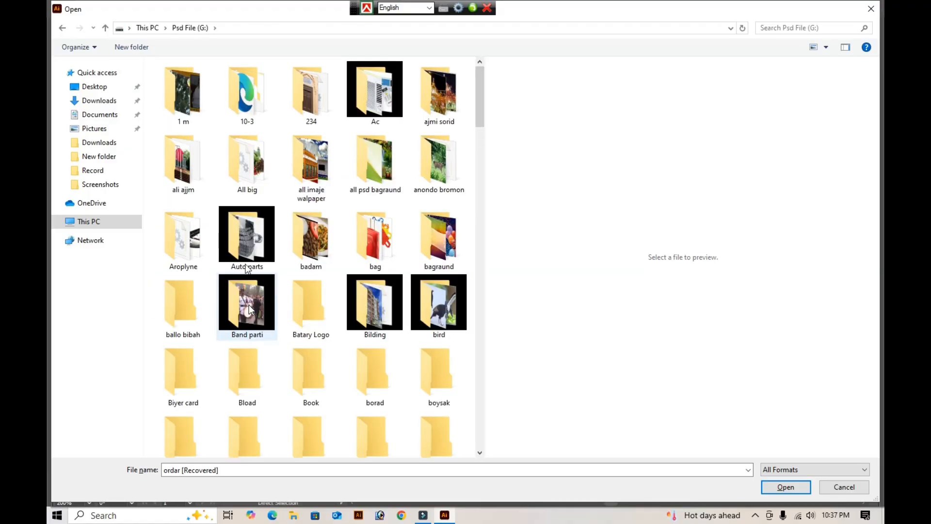
{"action": "double_click", "coordinate": [191, 156]}
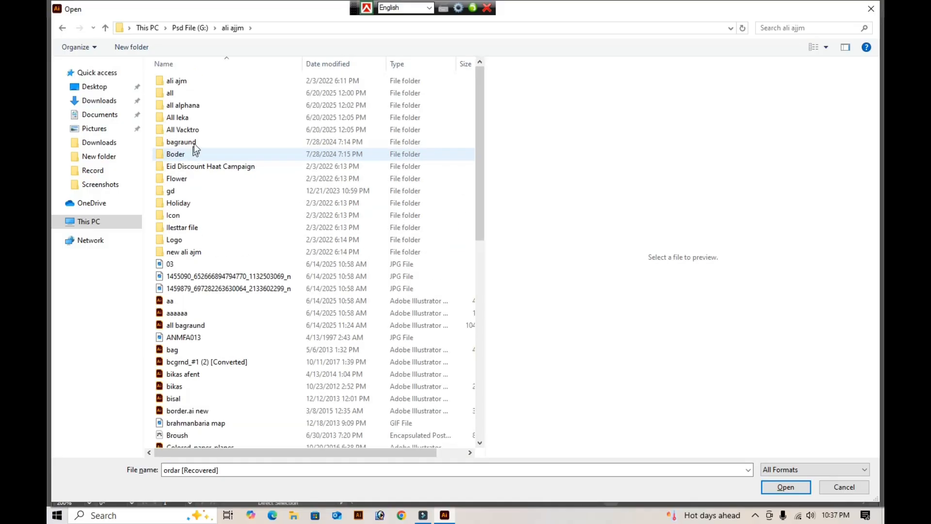
{"action": "left_click", "coordinate": [194, 240]}
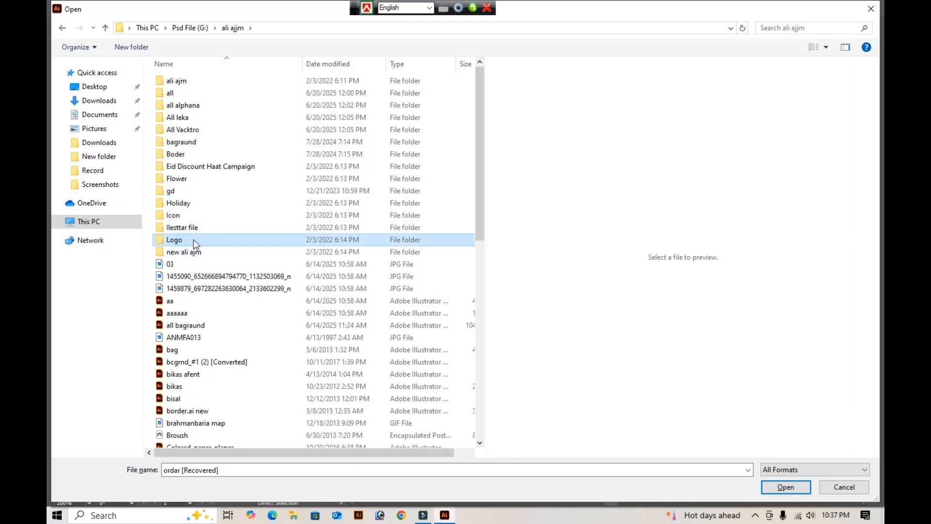
{"action": "double_click", "coordinate": [194, 240]}
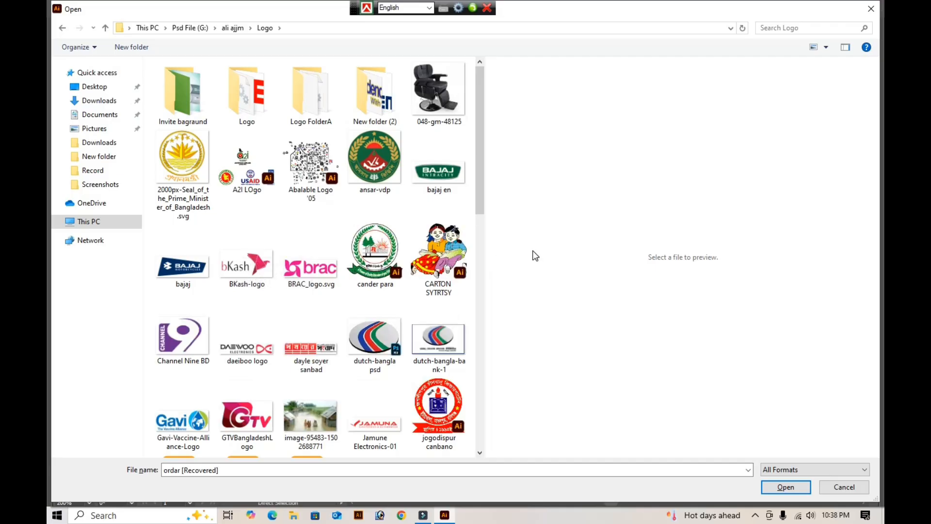
{"action": "scroll", "coordinate": [338, 323], "scroll_direction": "down", "scroll_amount": 10}
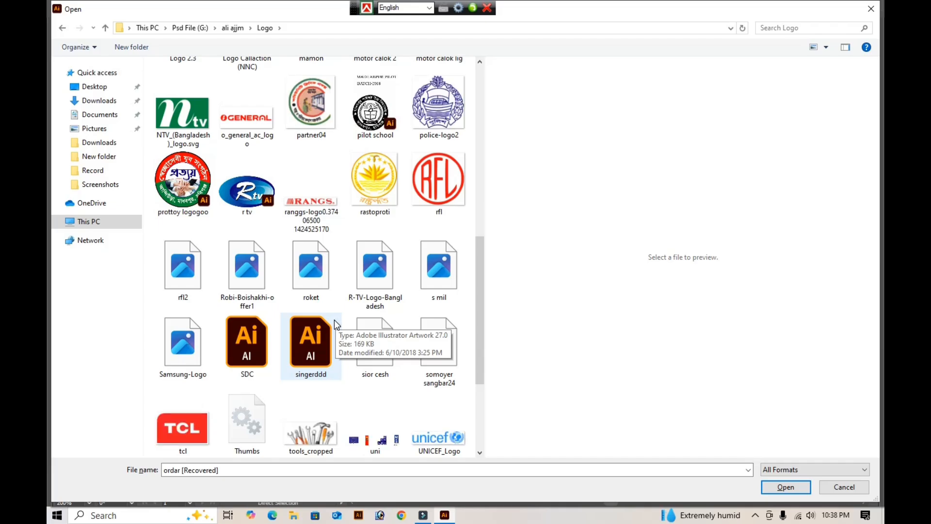
{"action": "scroll", "coordinate": [334, 320], "scroll_direction": "down", "scroll_amount": 3}
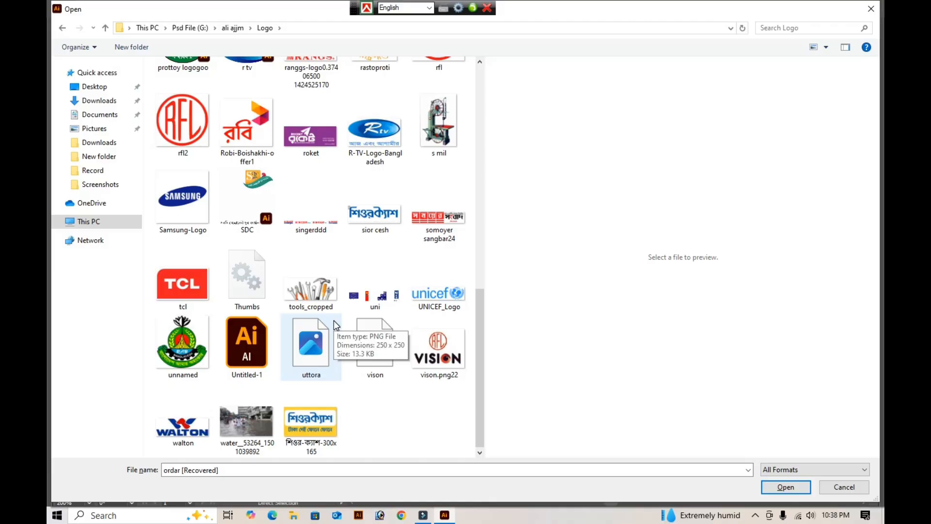
{"action": "scroll", "coordinate": [333, 320], "scroll_direction": "up", "scroll_amount": 1}
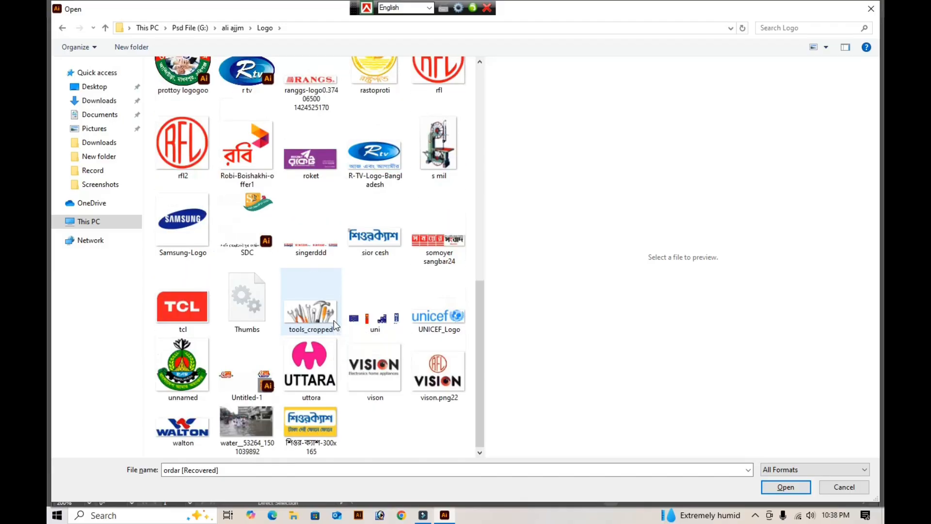
{"action": "scroll", "coordinate": [334, 321], "scroll_direction": "up", "scroll_amount": 15}
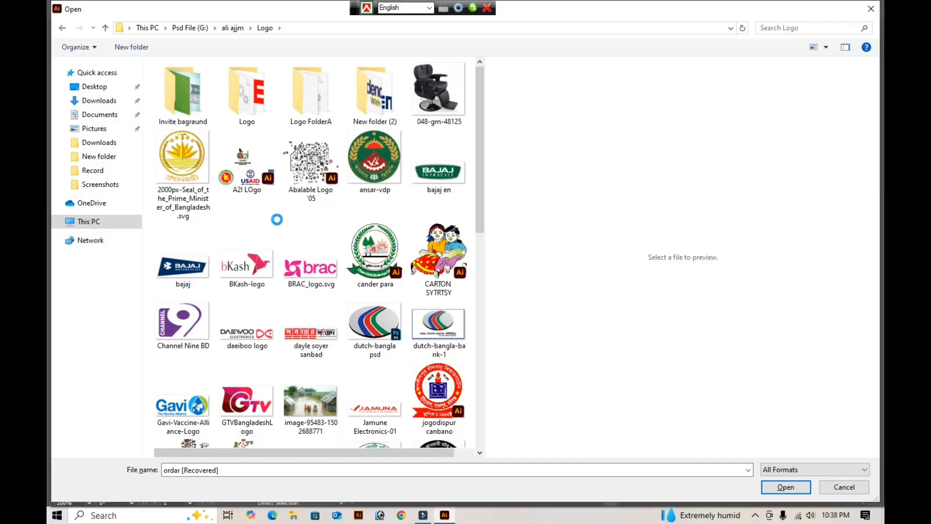
{"action": "key", "text": "BackSpace"}
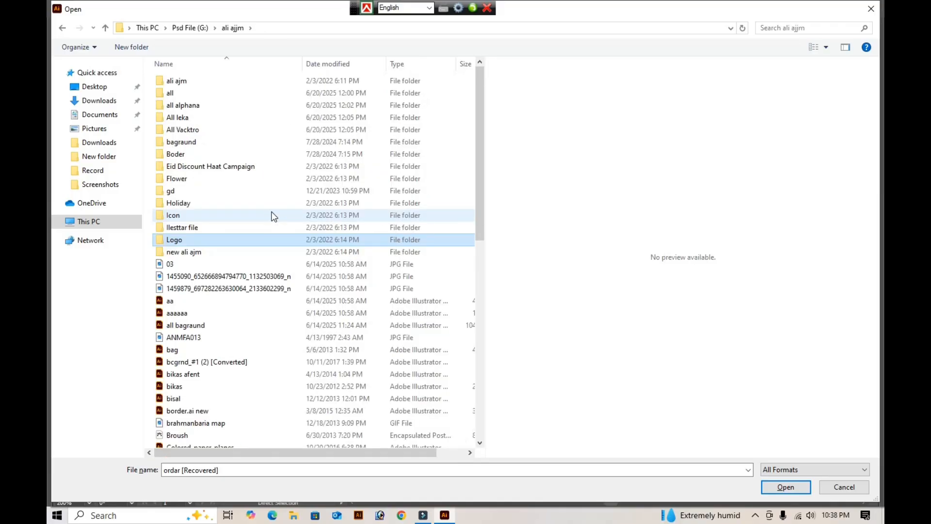
{"action": "key", "text": "BackSpace"}
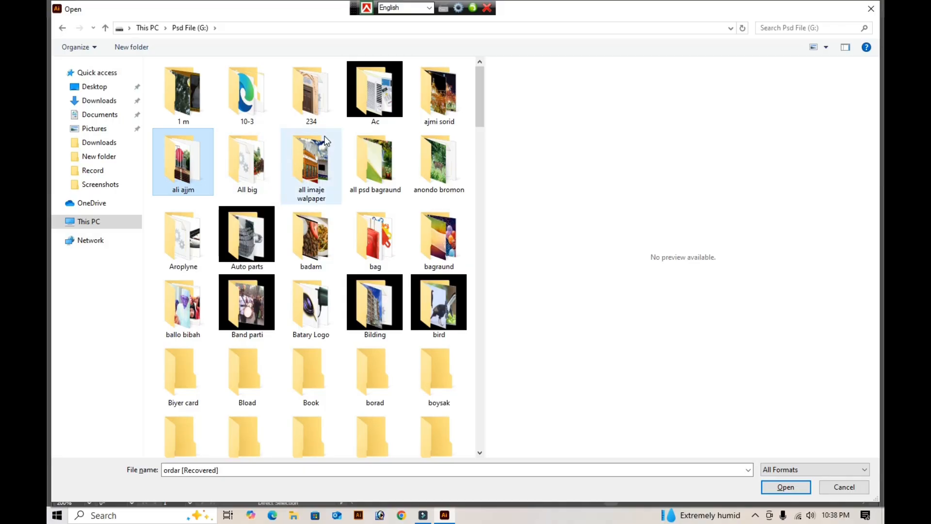
{"action": "key", "text": "BackSpace"}
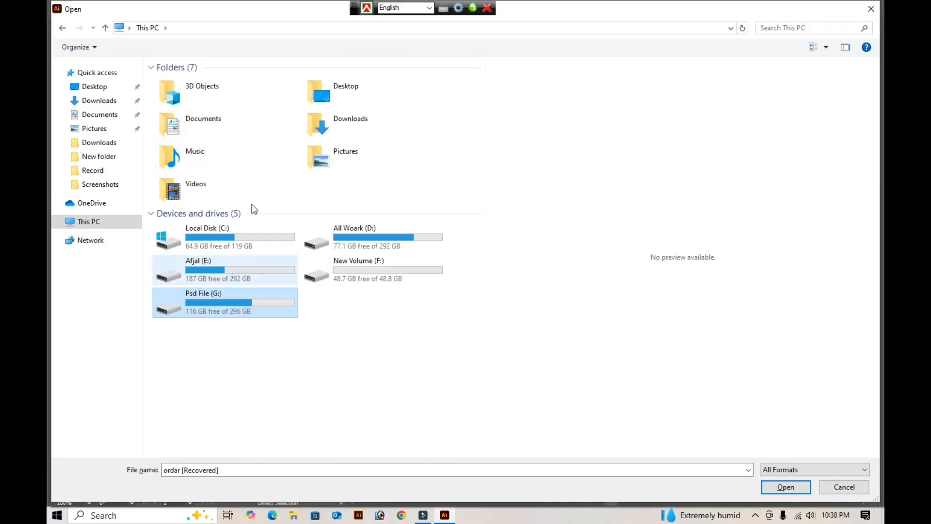
- Open the "mobile+home icon" Illustrator file from the "rasel" folder on drive D:
{"action": "left_click", "coordinate": [359, 234]}
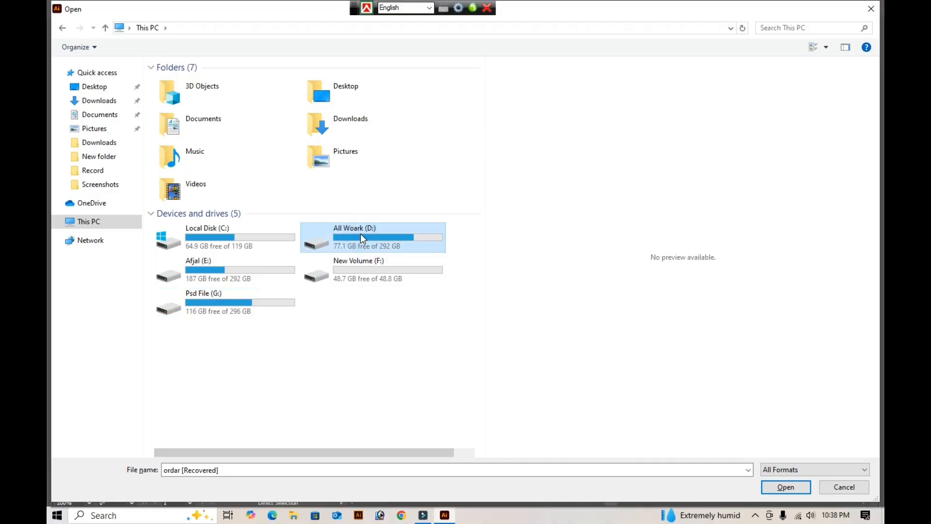
{"action": "double_click", "coordinate": [360, 234]}
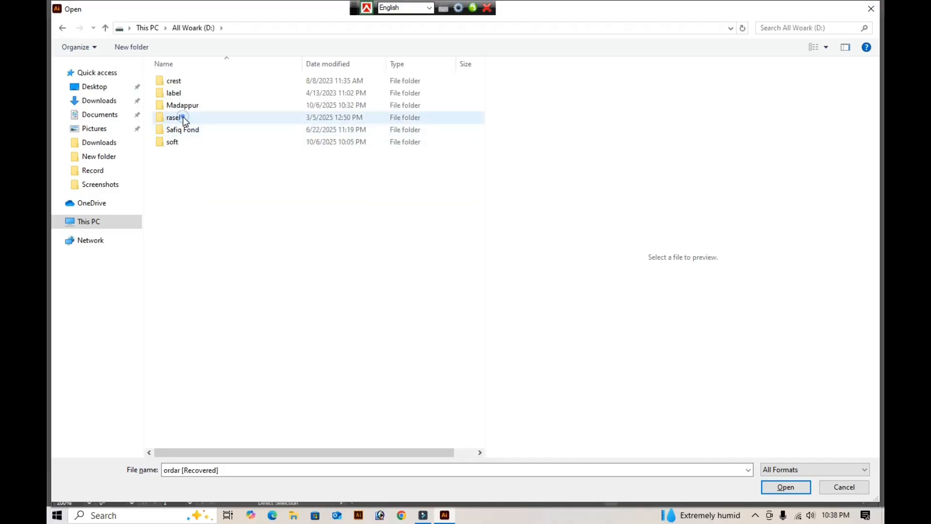
{"action": "double_click", "coordinate": [182, 118]}
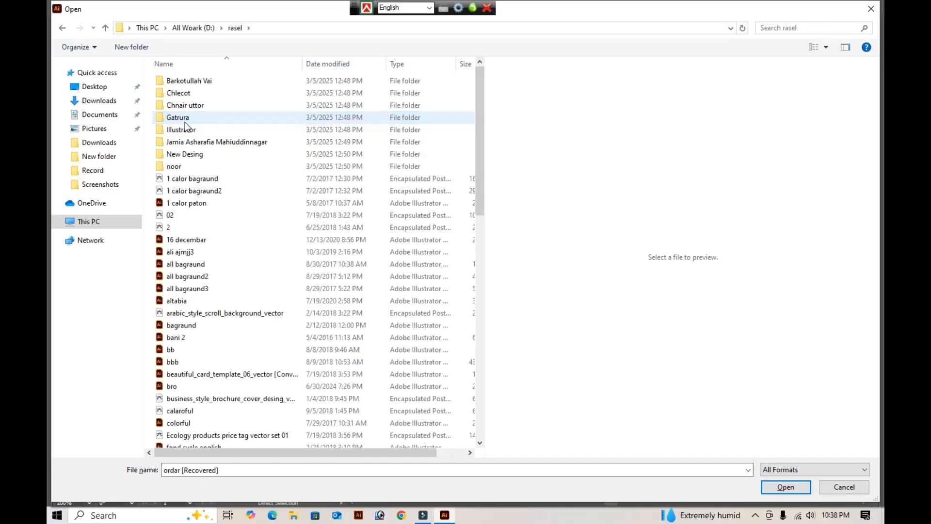
{"action": "left_click", "coordinate": [185, 129]}
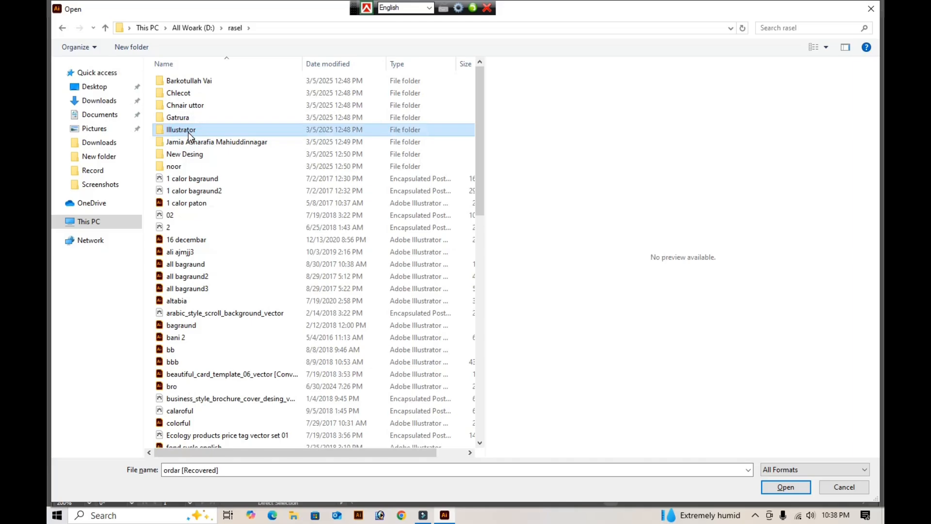
{"action": "type", "text": "ma"}
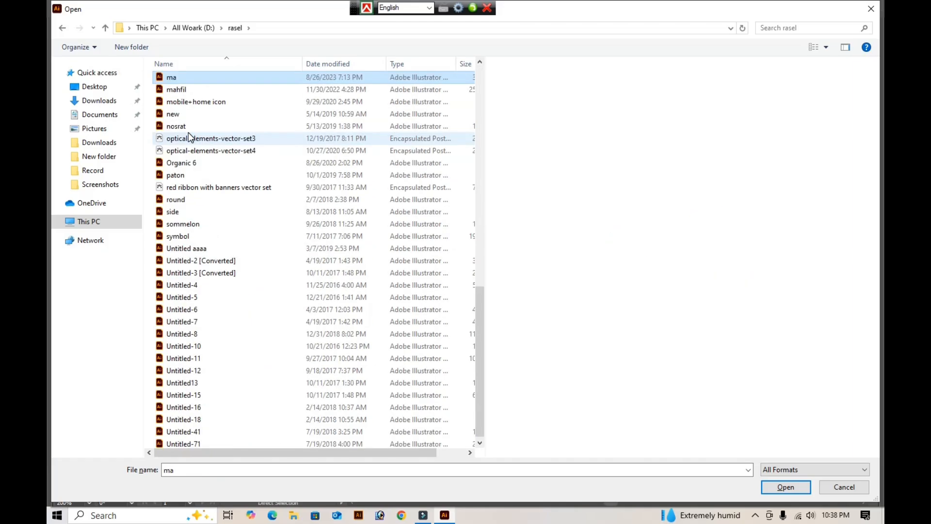
{"action": "left_click", "coordinate": [188, 133]}
{"action": "type", "text": "cal-elements-vector-set3"}
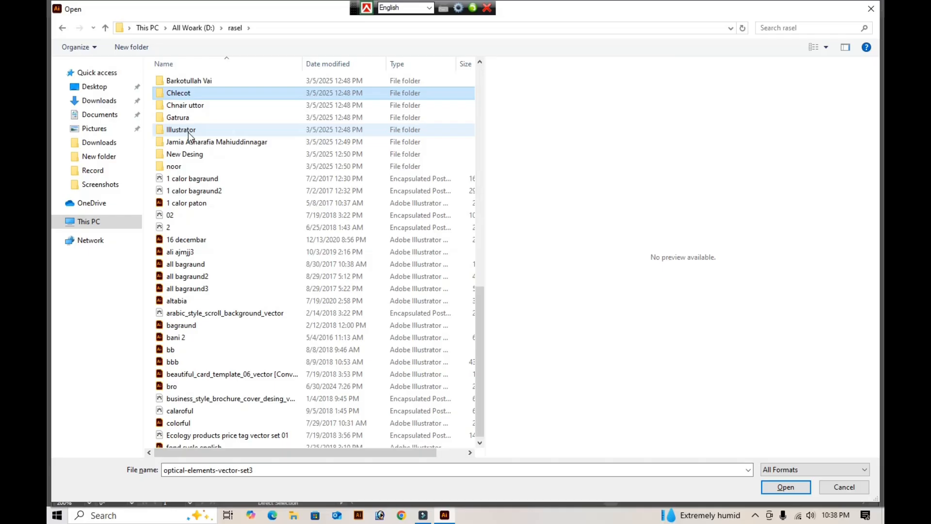
{"action": "type", "text": "ma"}
{"action": "key", "text": "Down"}
{"action": "key", "text": "Down"}
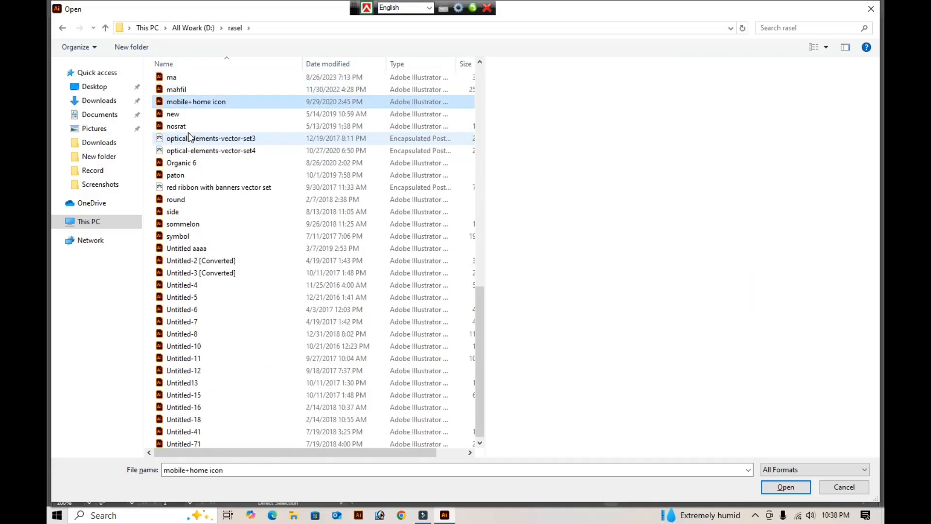
{"action": "key", "text": "Return"}
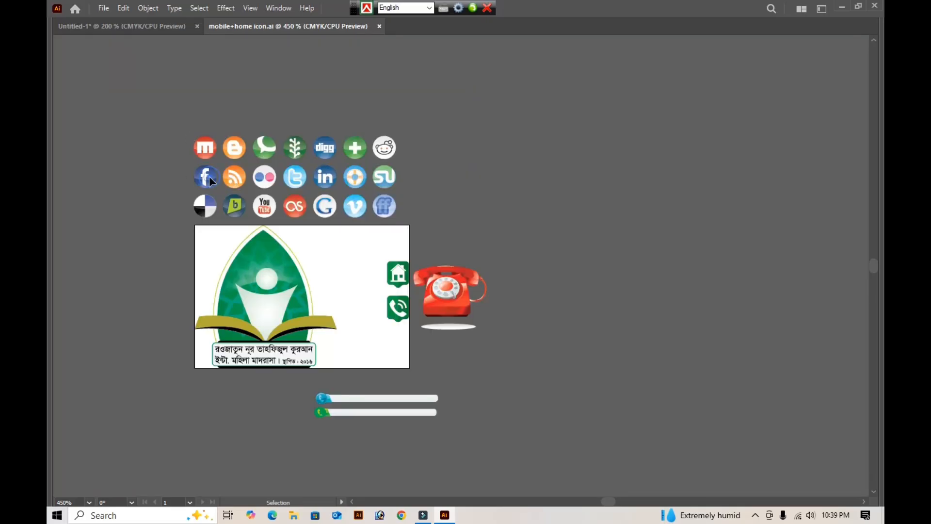
- Cut the round blue Facebook icon out of the social media icon set in the mobile+home icon file
{"action": "left_click", "coordinate": [208, 176]}
{"action": "left_click", "coordinate": [163, 145]}
{"action": "key", "text": "ctrl+space"}
{"action": "left_click", "coordinate": [171, 165]}
{"action": "key", "text": "ctrl+space"}
{"action": "left_click_drag", "start_coordinate": [143, 128], "coordinate": [316, 227]}
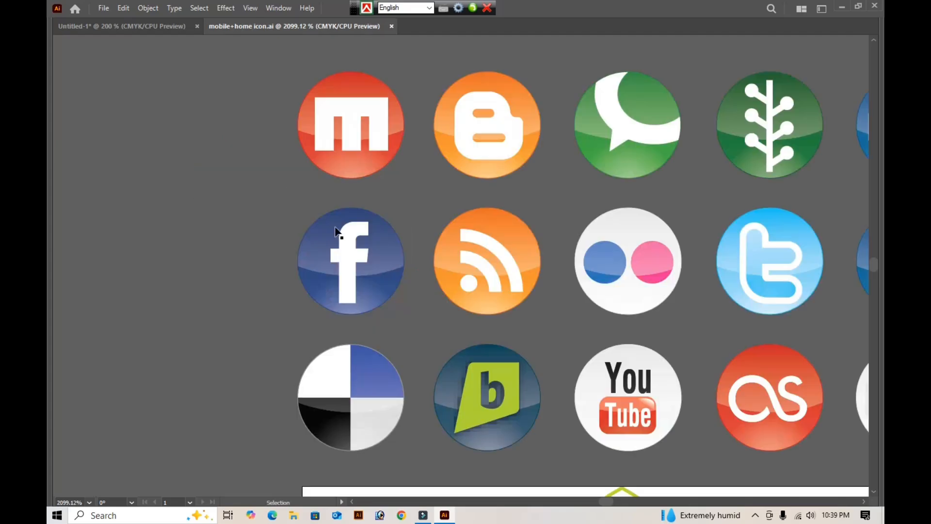
{"action": "left_click_drag", "start_coordinate": [253, 214], "coordinate": [399, 312]}
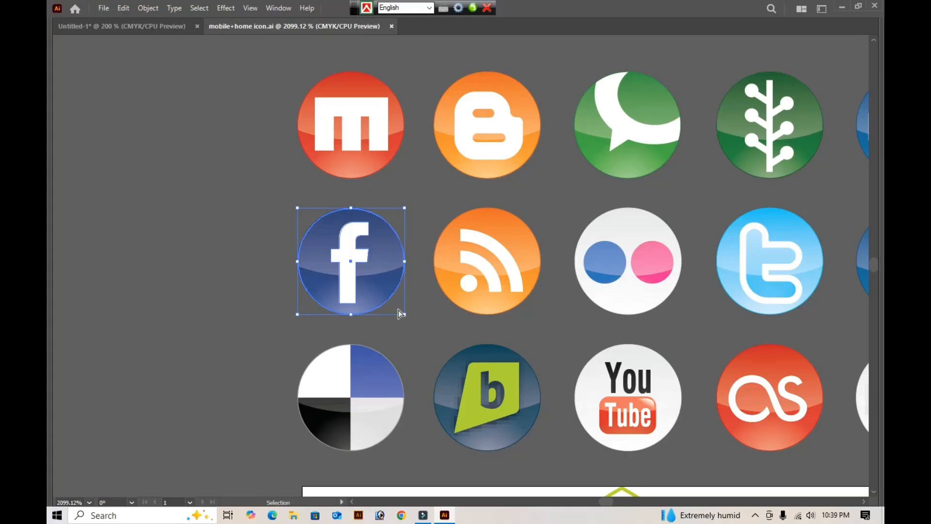
{"action": "key", "text": "Delete"}
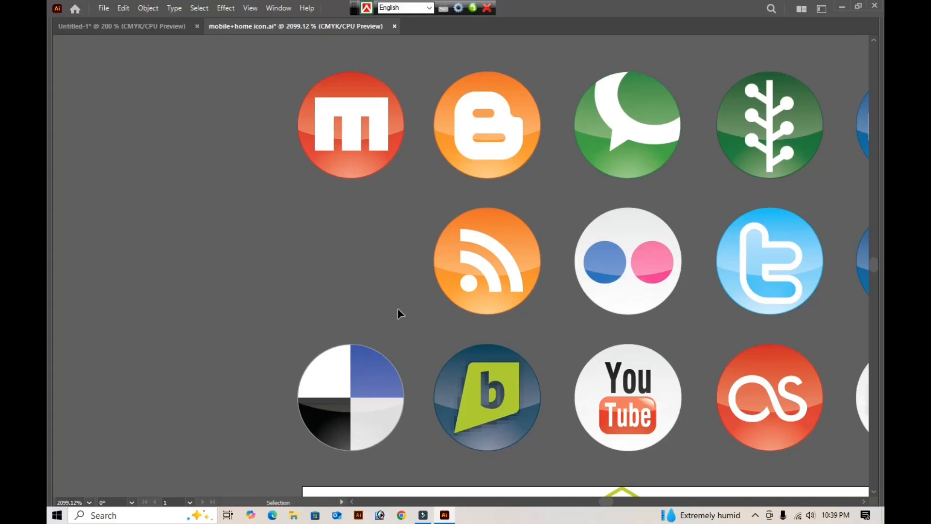
- Paste the Facebook icon into the Untitled-1 card, enlarge it slightly and place it directly before the fb.com address on the blue strip
{"action": "left_click", "coordinate": [112, 28]}
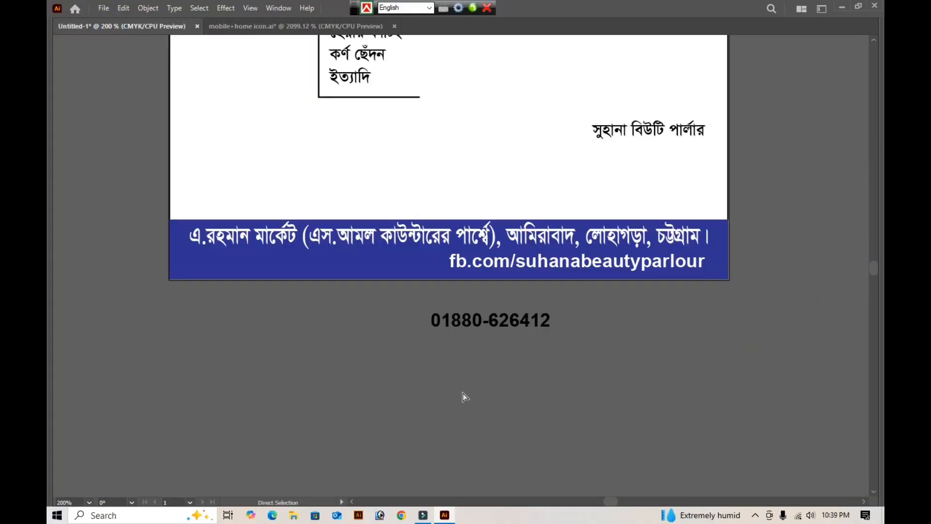
{"action": "key", "text": "v"}
{"action": "key", "text": "ctrl+v"}
{"action": "key", "text": "z"}
{"action": "left_click_drag", "start_coordinate": [356, 180], "coordinate": [520, 322]}
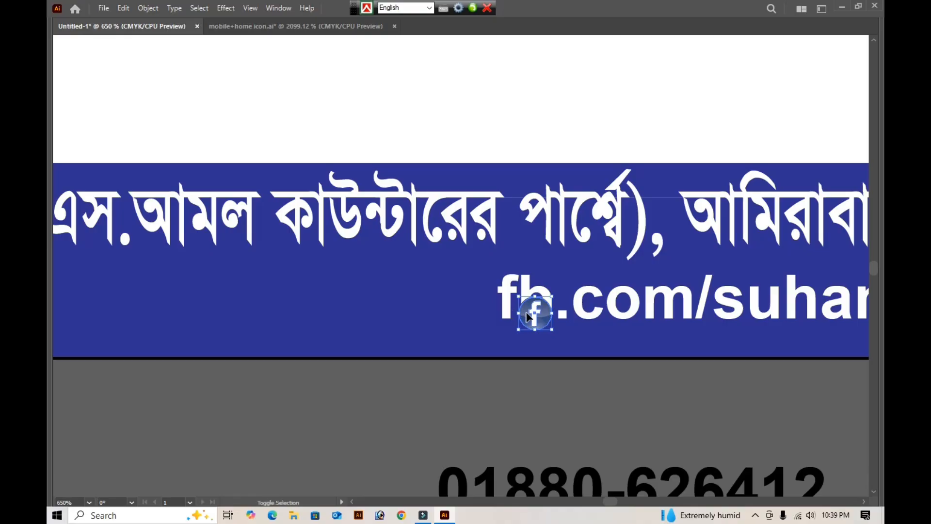
{"action": "left_click_drag", "start_coordinate": [519, 312], "coordinate": [469, 307]}
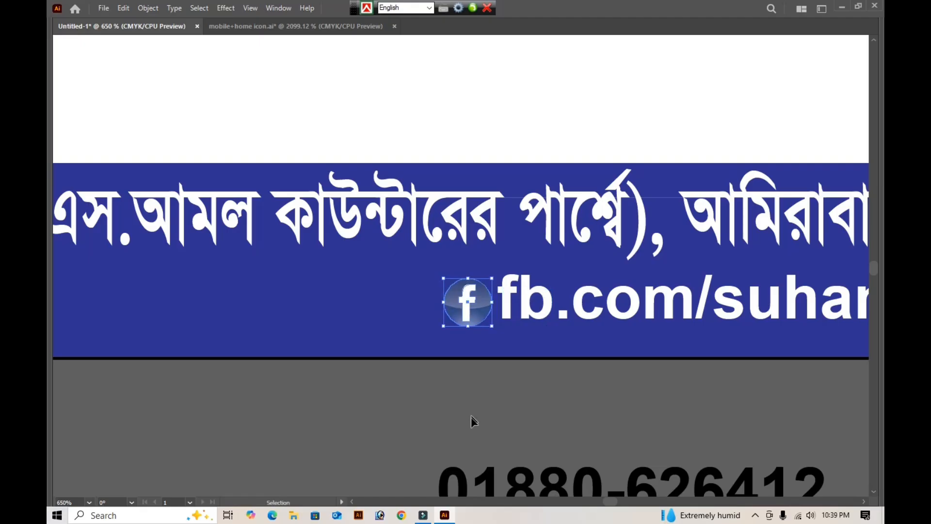
{"action": "left_click", "coordinate": [471, 422]}
{"action": "key", "text": "ctrl+0"}
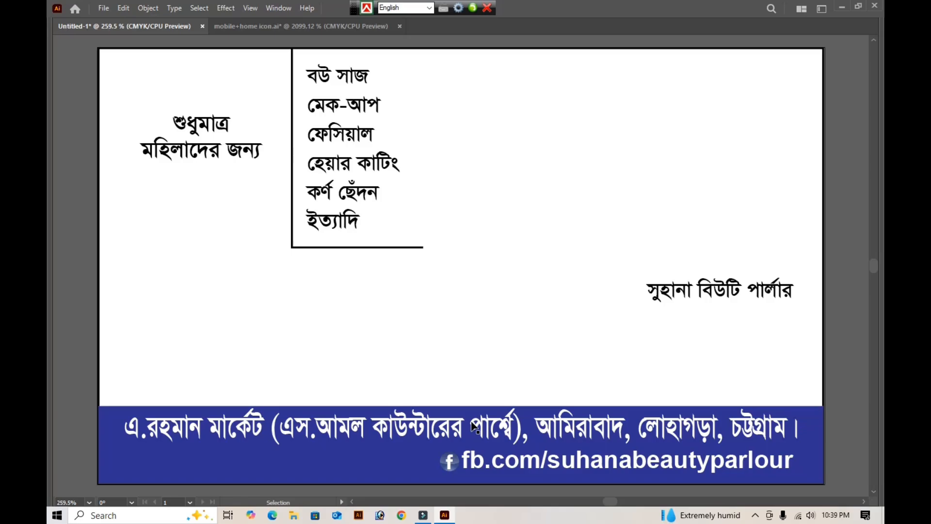
- Bring up the file-opening dialog and go to the "parlar" folder on drive G: for beauty parlour photos
{"action": "key", "text": "a"}
{"action": "key", "text": "ctrl+o"}
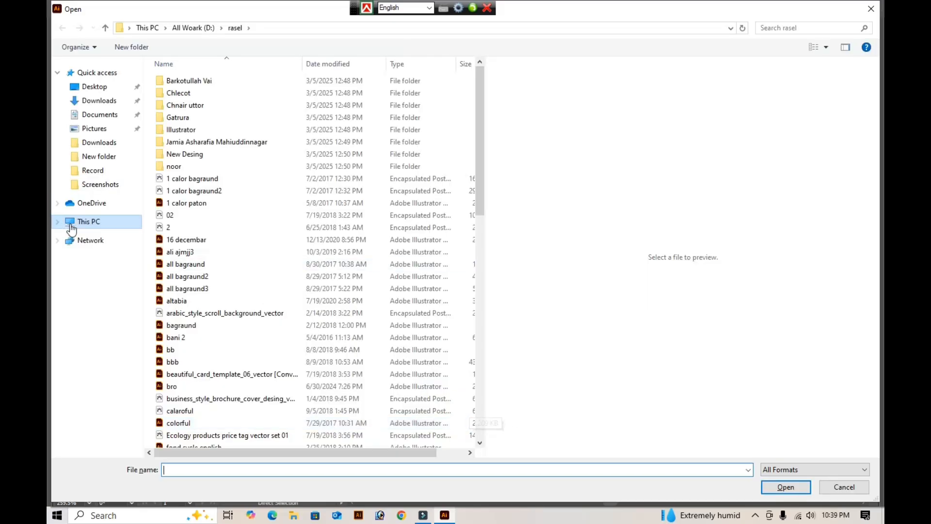
{"action": "left_click", "coordinate": [115, 226]}
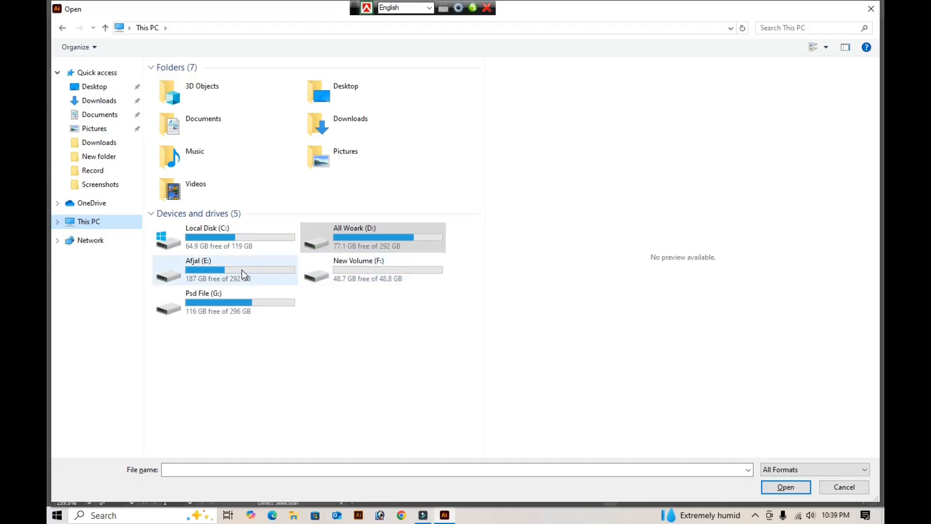
{"action": "double_click", "coordinate": [238, 297]}
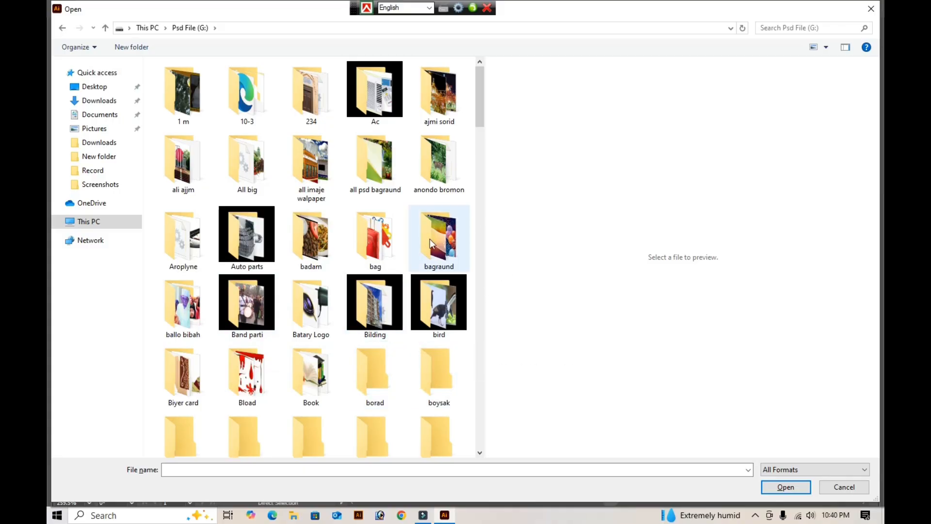
{"action": "scroll", "coordinate": [429, 267], "scroll_direction": "down", "scroll_amount": 5}
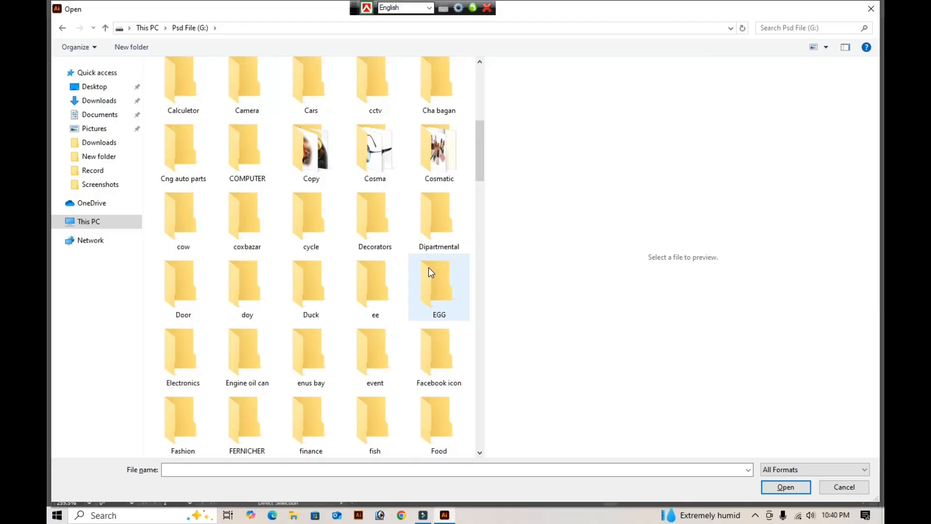
{"action": "scroll", "coordinate": [431, 272], "scroll_direction": "up", "scroll_amount": 2}
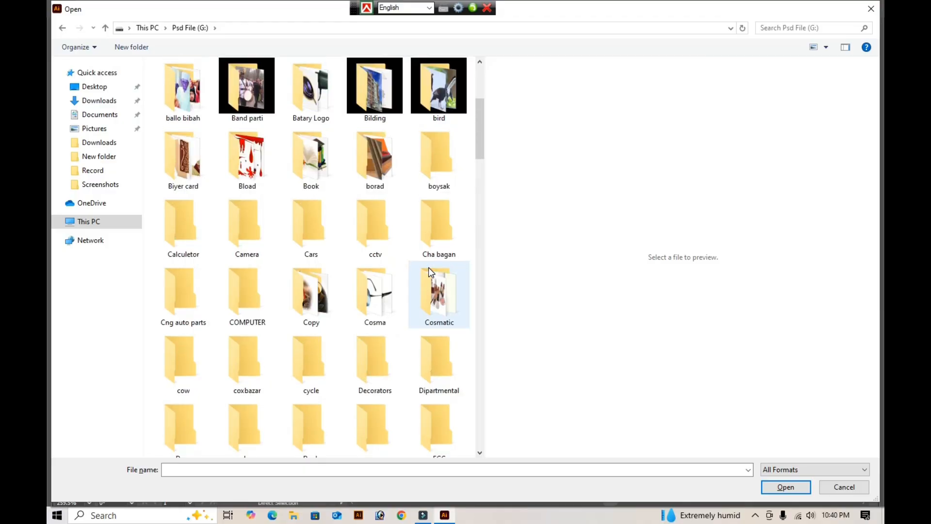
{"action": "type", "text": "par"}
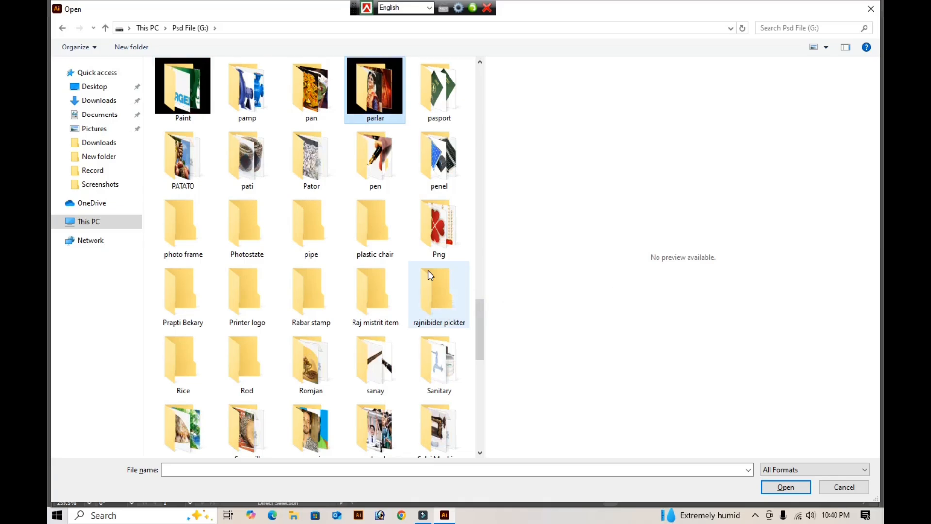
{"action": "key", "text": "Return"}
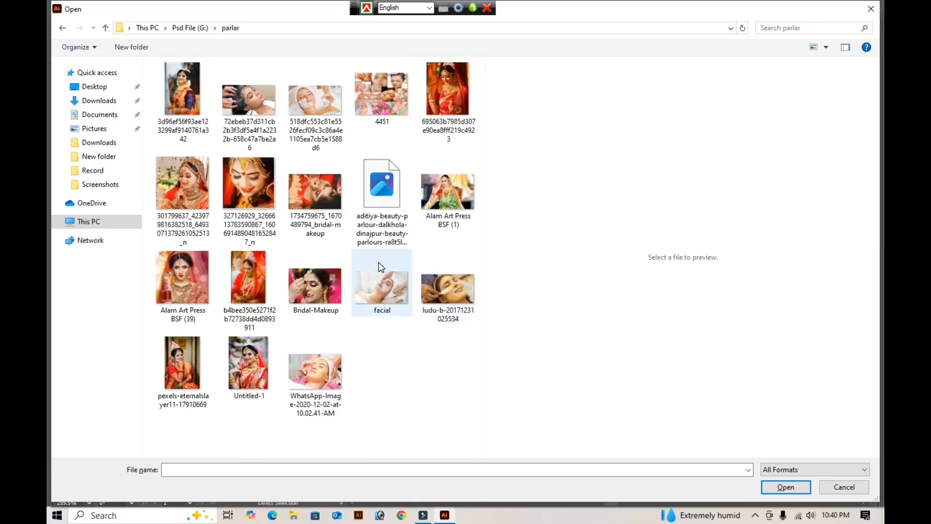
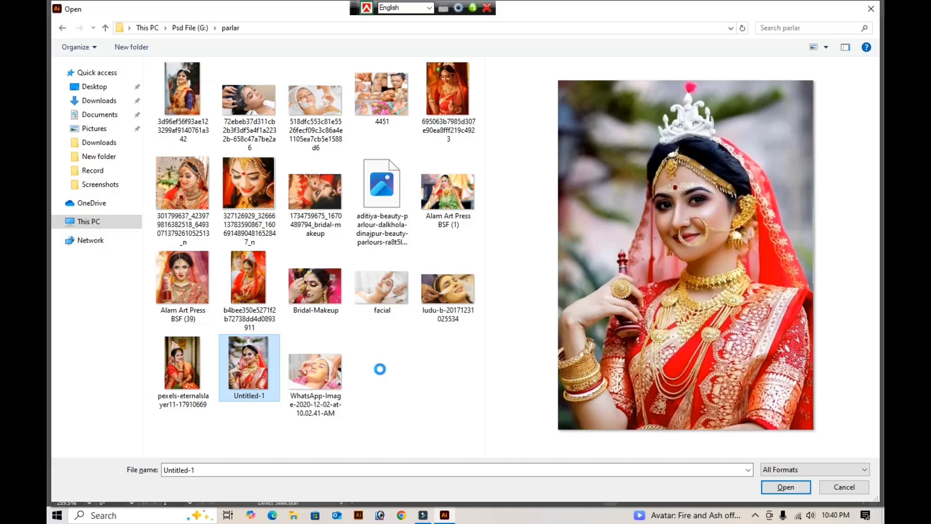
- Leave the "parlar" folder and open the "Jewellers" folder on drive G: instead
{"action": "key", "text": "alt+Up"}
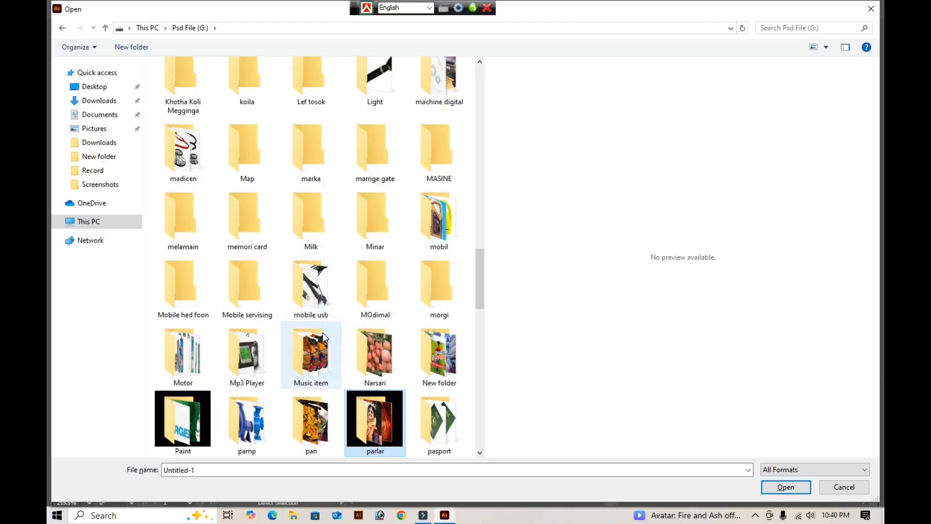
{"action": "scroll", "coordinate": [323, 337], "scroll_direction": "down", "scroll_amount": 3}
{"action": "scroll", "coordinate": [322, 335], "scroll_direction": "up", "scroll_amount": 10}
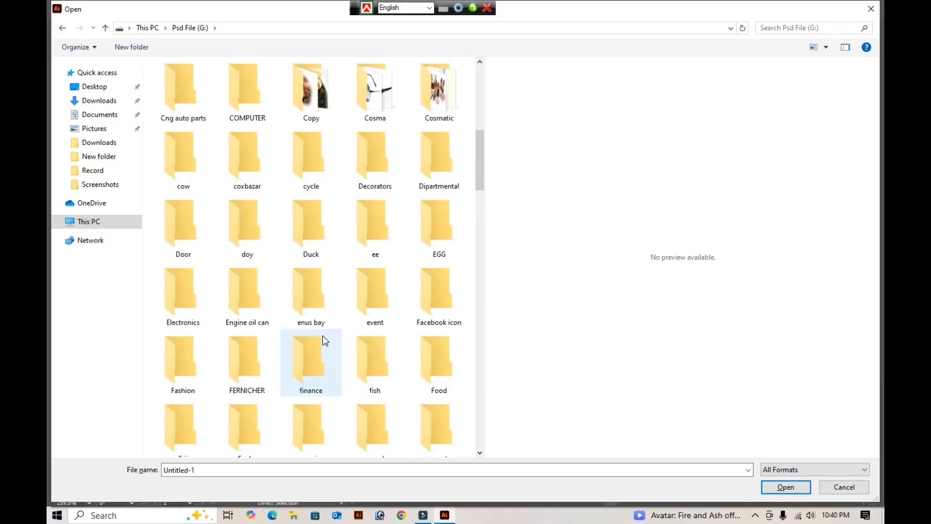
{"action": "key", "text": "j"}
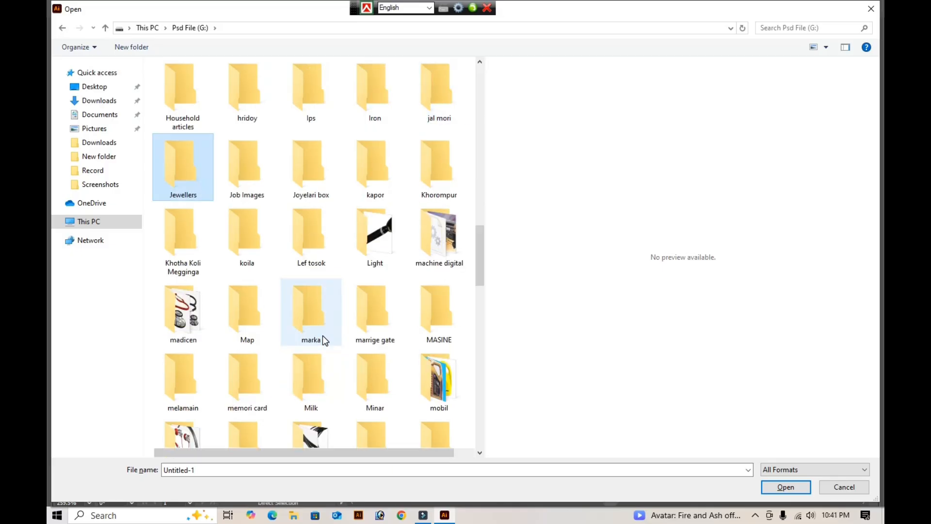
{"action": "key", "text": "Return"}
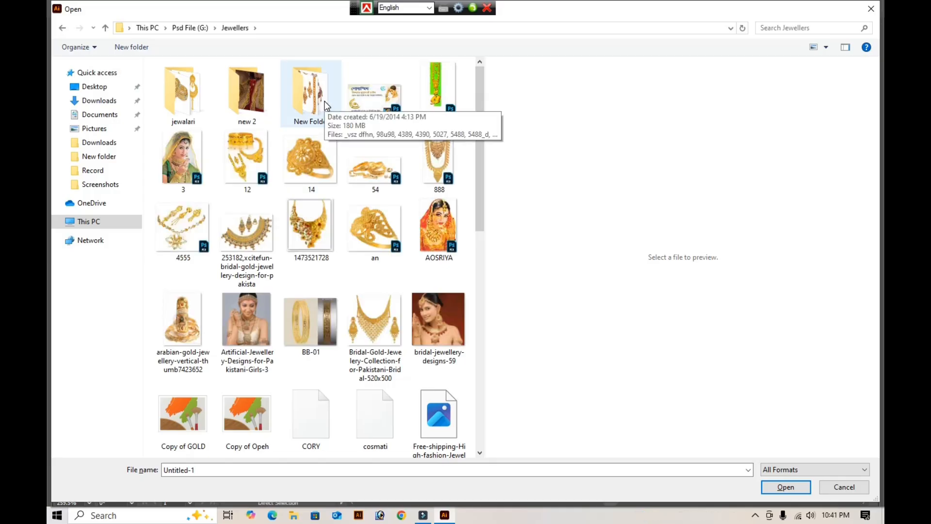
- Look through the photos in the "New Folder" subfolder as large thumbnails and return to "Jewellers"
{"action": "left_click", "coordinate": [322, 100]}
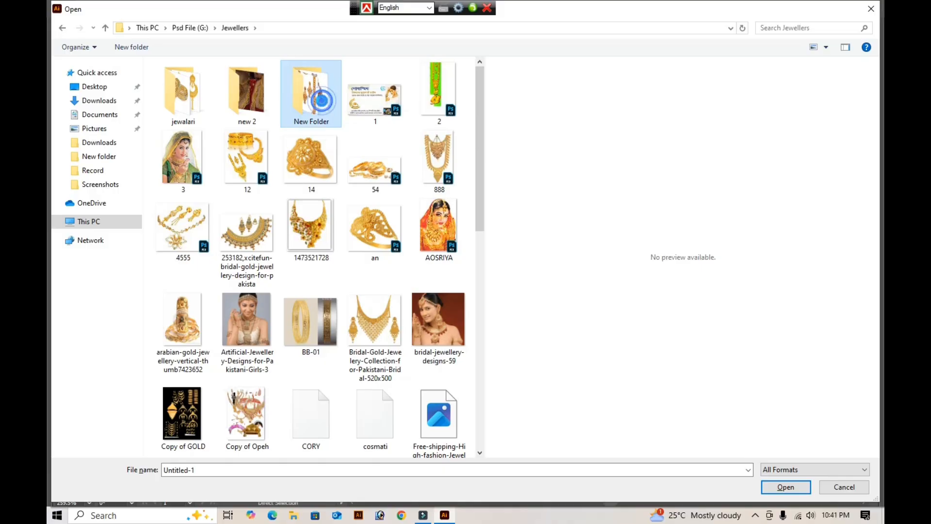
{"action": "double_click", "coordinate": [322, 100]}
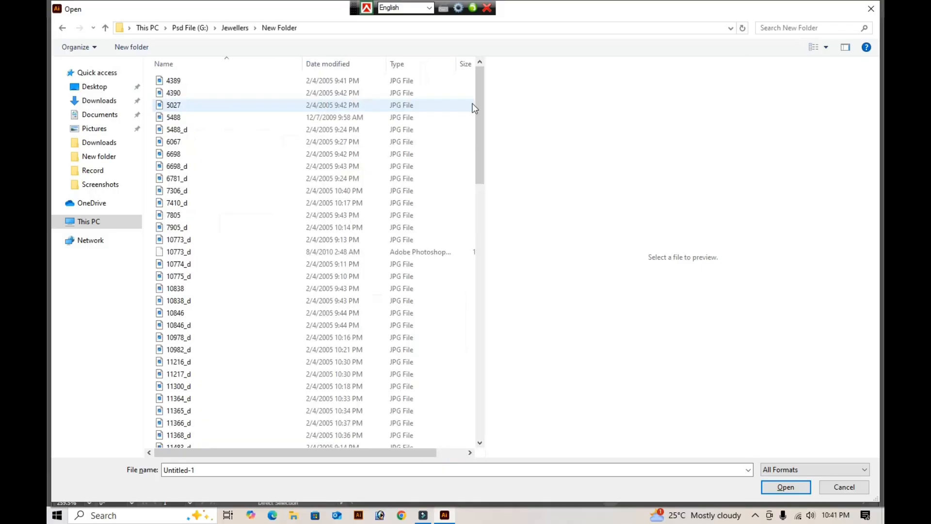
{"action": "left_click", "coordinate": [815, 47]}
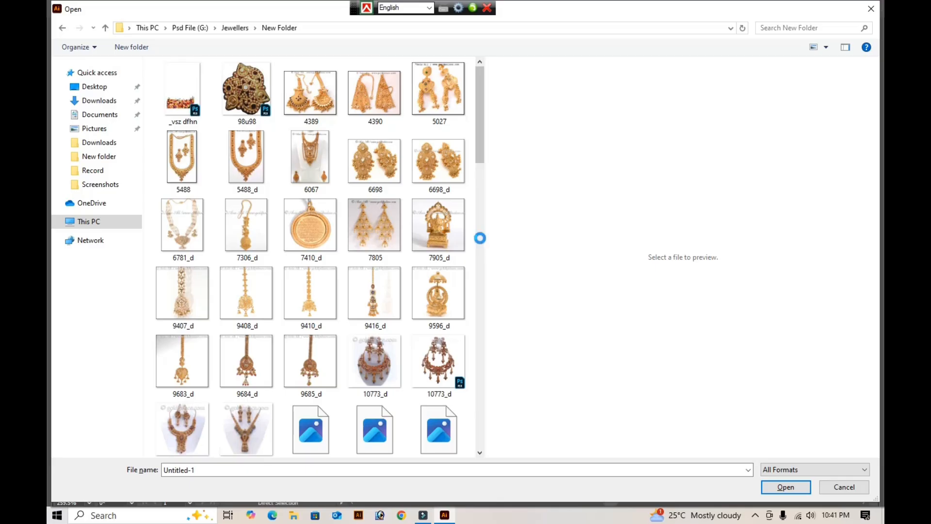
{"action": "key", "text": "BackSpace"}
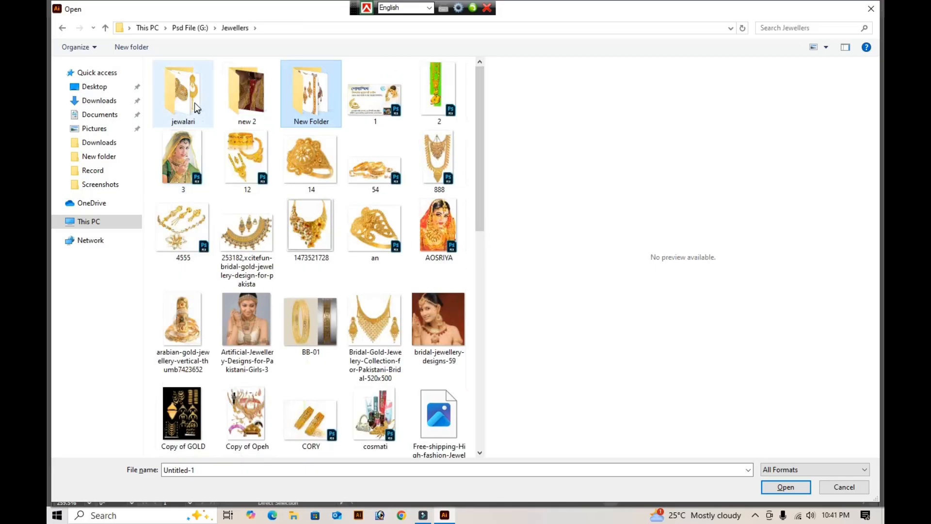
- Open the "New folder" inside the "jewalari" subfolder and show its files as large icons
{"action": "left_click", "coordinate": [194, 103]}
{"action": "double_click", "coordinate": [194, 103]}
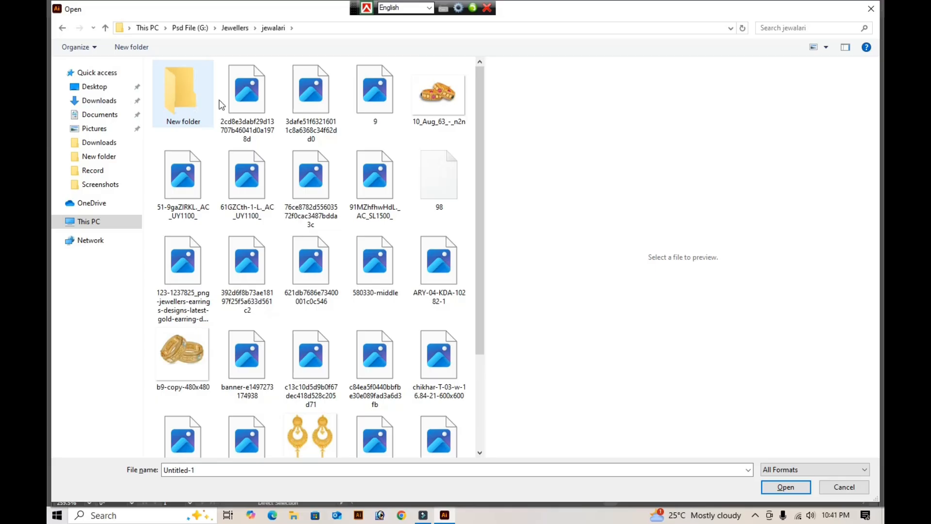
{"action": "scroll", "coordinate": [307, 103], "scroll_direction": "down", "scroll_amount": 2}
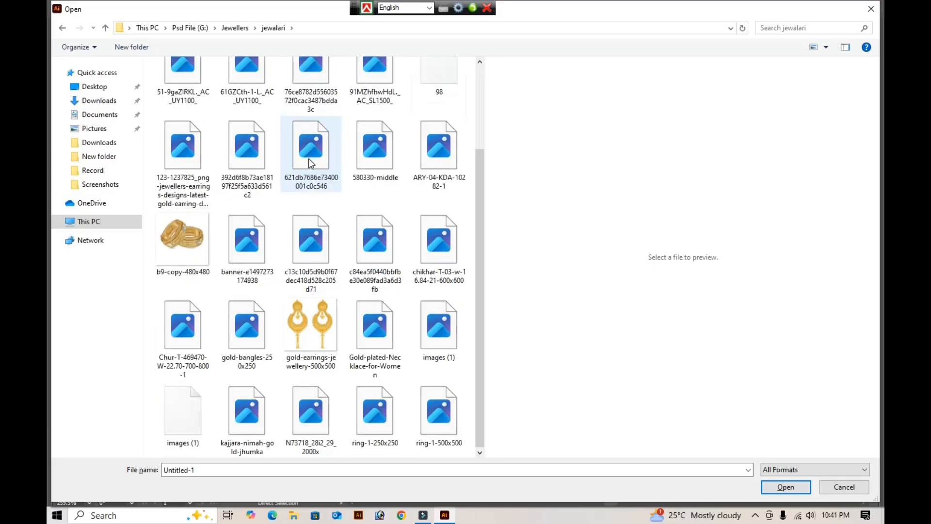
{"action": "scroll", "coordinate": [311, 162], "scroll_direction": "up", "scroll_amount": 2}
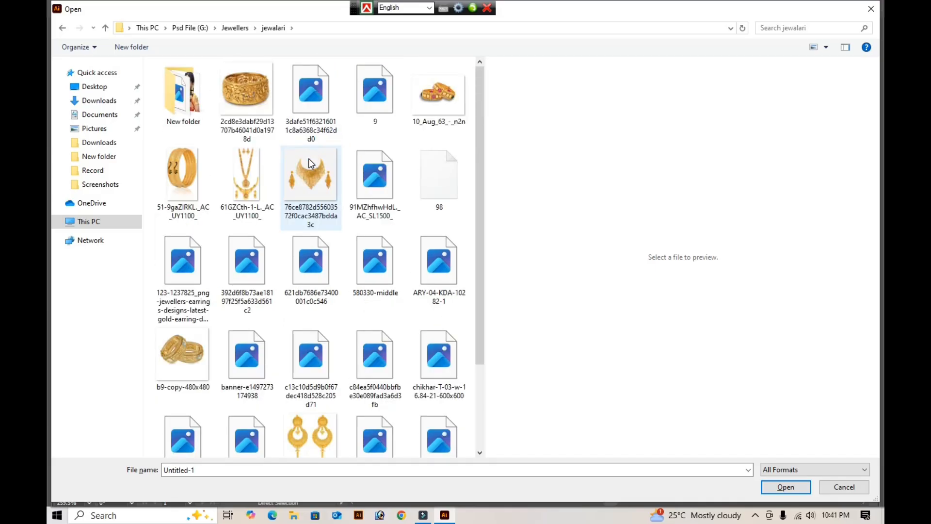
{"action": "left_click", "coordinate": [197, 99]}
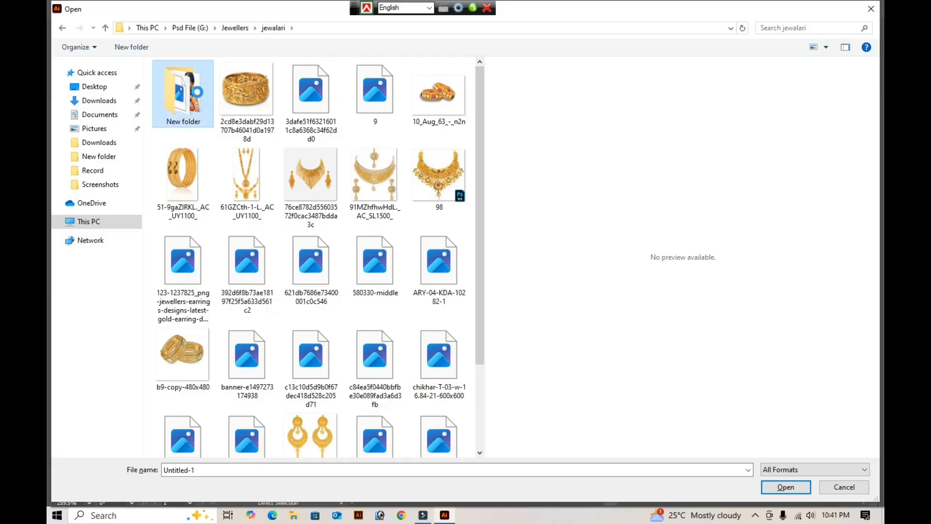
{"action": "double_click", "coordinate": [197, 95]}
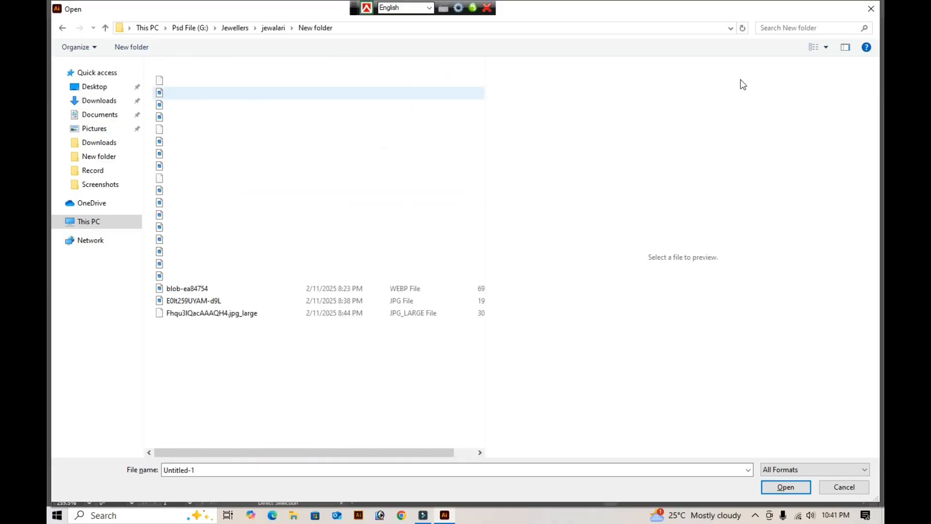
{"action": "left_click", "coordinate": [827, 49]}
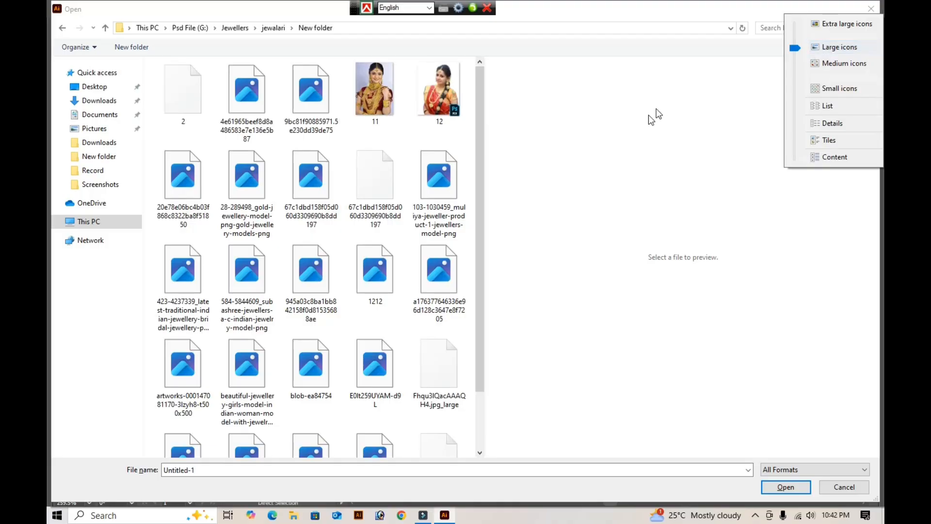
{"action": "left_click", "coordinate": [626, 141]}
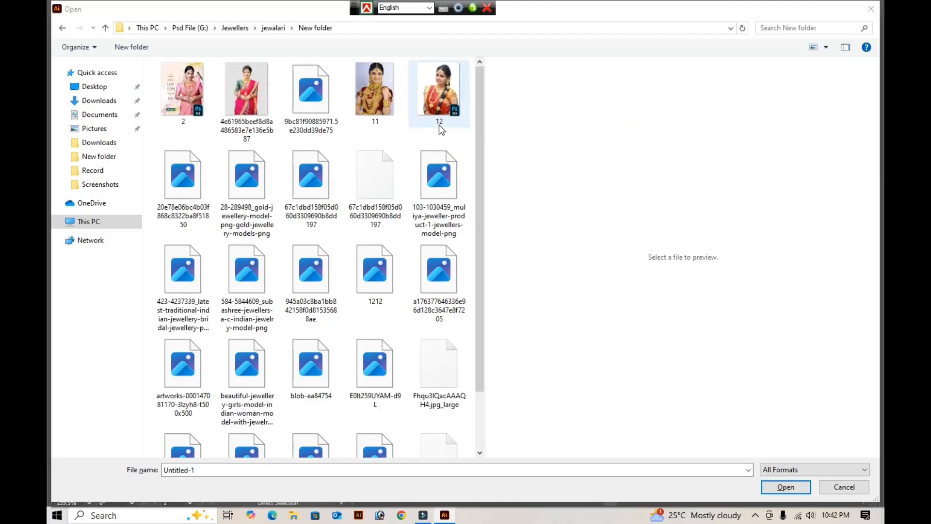
- Open the Untitled-1 Photoshop file of the smiling bride in red, converting its layers to objects
{"action": "left_click", "coordinate": [440, 108]}
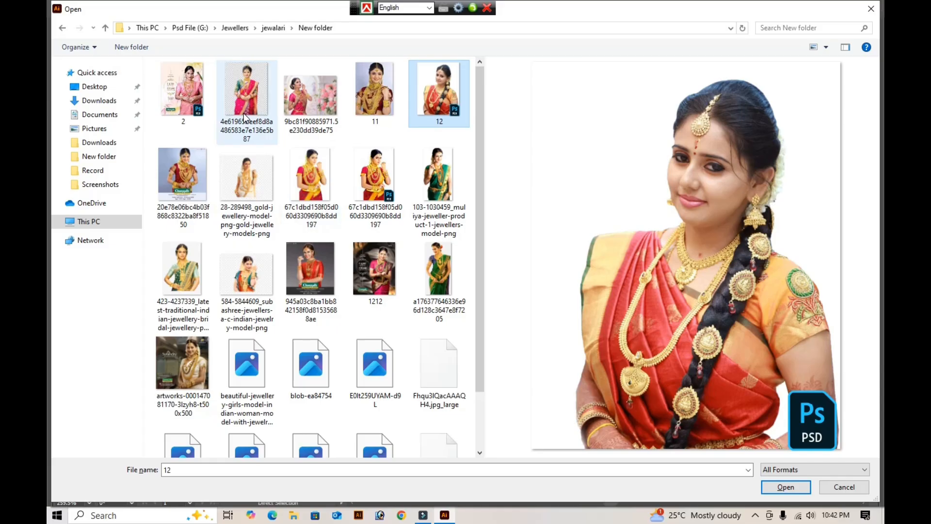
{"action": "scroll", "coordinate": [295, 275], "scroll_direction": "down", "scroll_amount": 1}
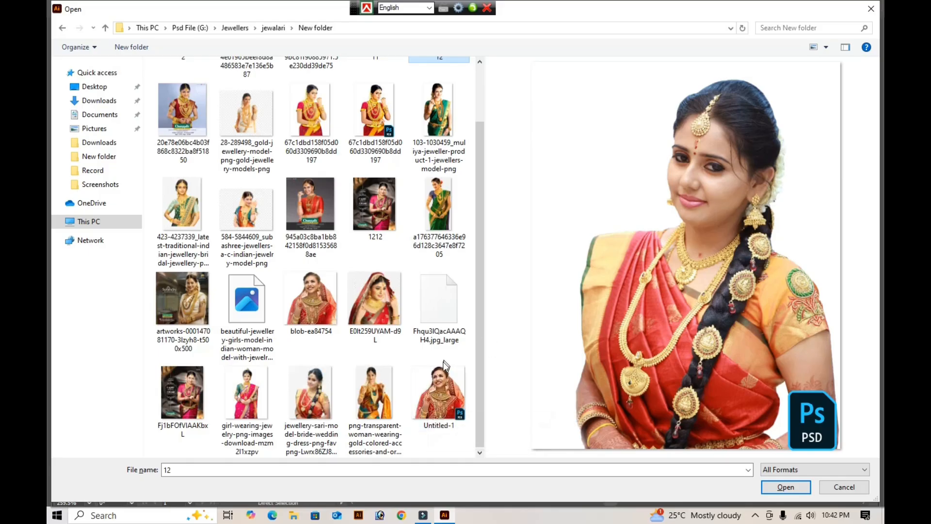
{"action": "left_click", "coordinate": [430, 402]}
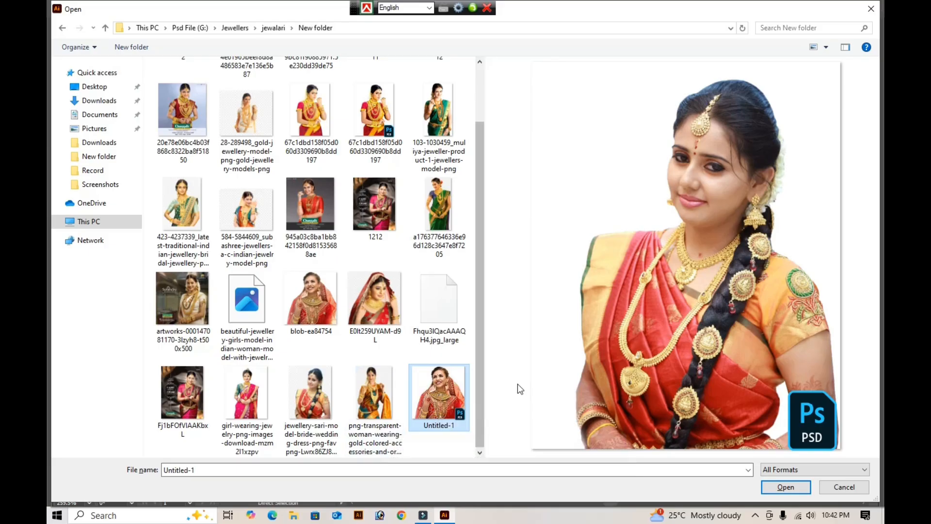
{"action": "double_click", "coordinate": [447, 395]}
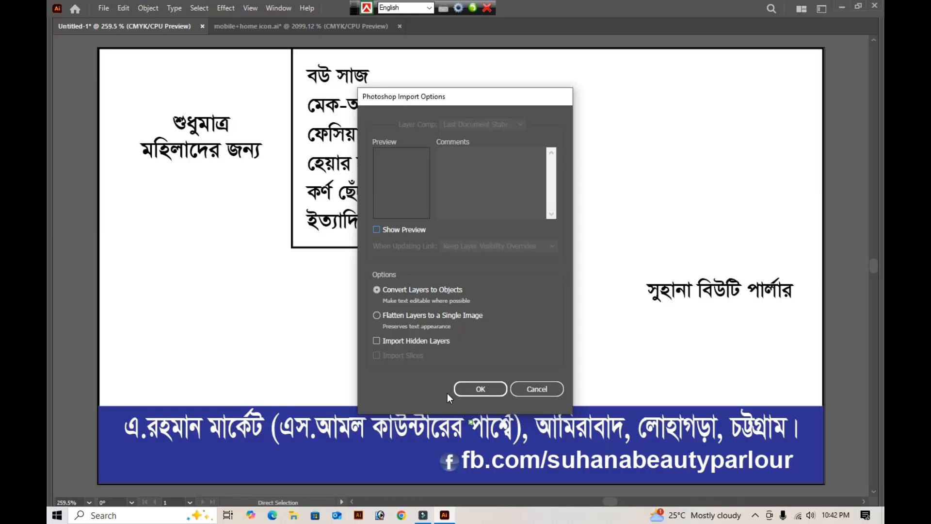
{"action": "key", "text": "Return"}
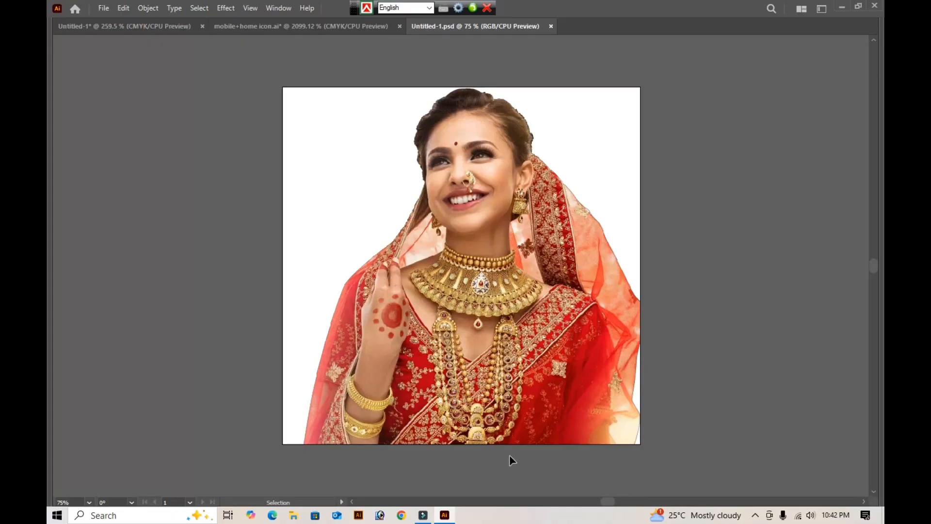
- Cut the bride image out of Untitled-1.psd and close that file without saving
{"action": "left_click", "coordinate": [534, 393]}
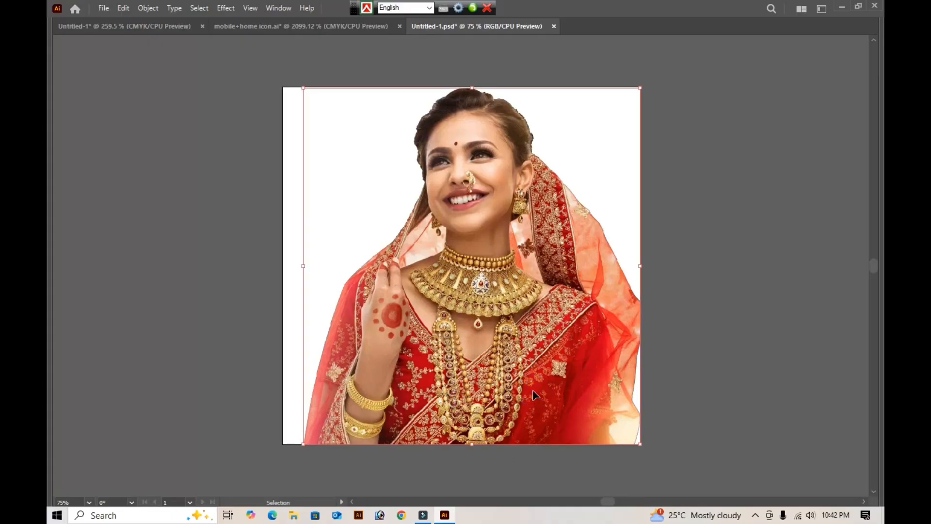
{"action": "key", "text": "Delete"}
{"action": "key", "text": "a"}
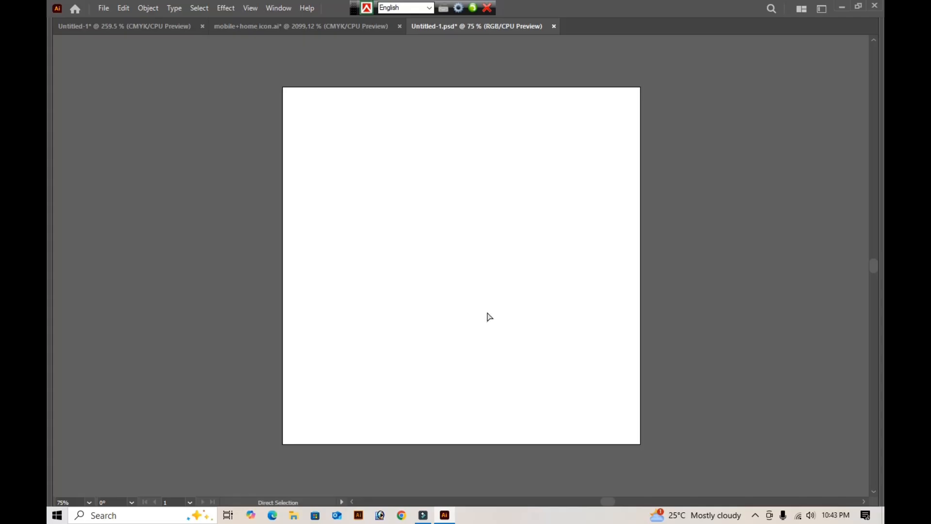
{"action": "key", "text": "ctrl+w"}
{"action": "left_click", "coordinate": [524, 274]}
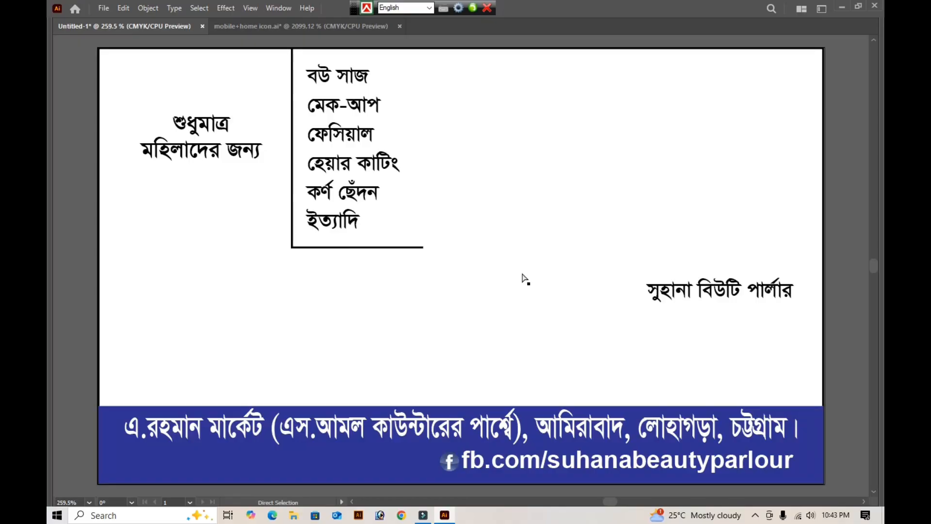
- Paste the bride image into the card, shrink it to about a third of the card's width and place it above the blue strip's left end
{"action": "key", "text": "ctrl+v"}
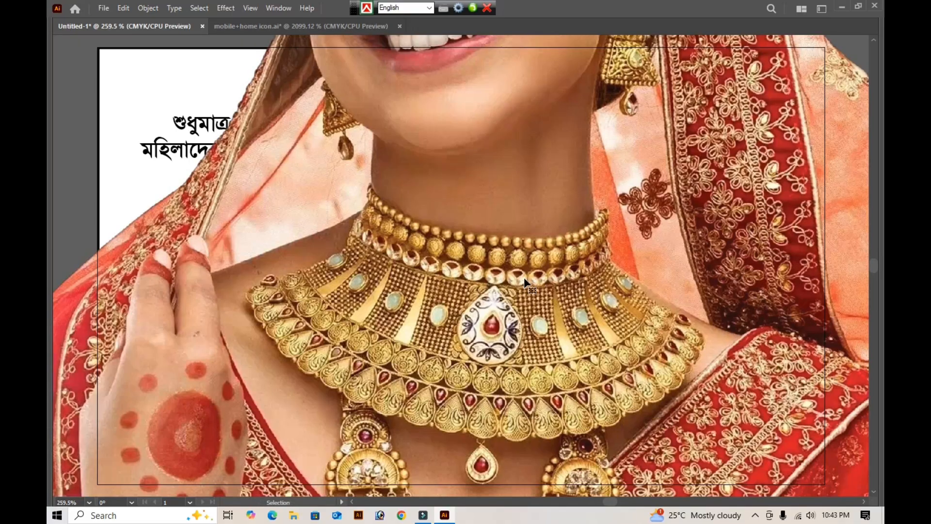
{"action": "key", "text": "ctrl+minus"}
{"action": "key", "text": "ctrl+minus"}
{"action": "key", "text": "ctrl+minus"}
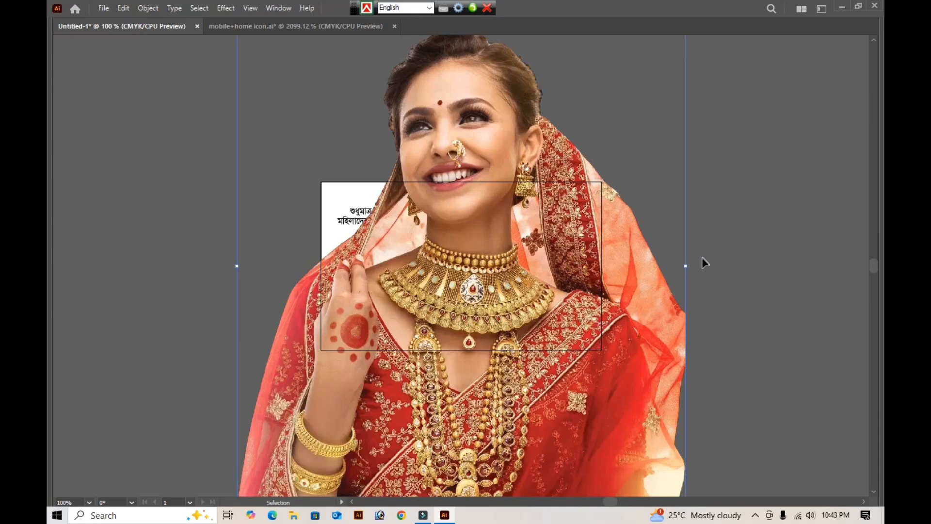
{"action": "left_click_drag", "start_coordinate": [685, 266], "coordinate": [391, 291]}
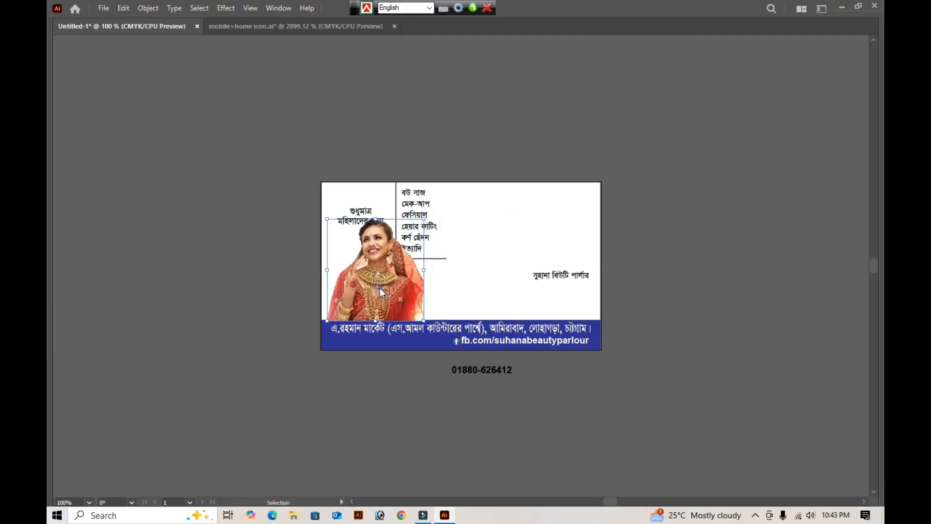
- Reflect the bride image horizontally and nudge it slightly down so its lower edge tucks behind the blue strip
{"action": "right_click", "coordinate": [379, 287]}
{"action": "mouse_move", "coordinate": [413, 428]}
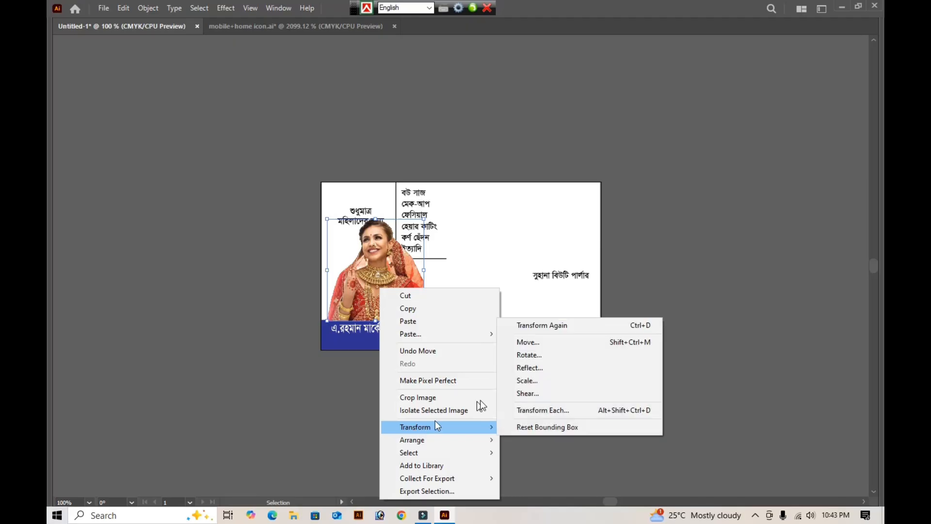
{"action": "left_click", "coordinate": [527, 367]}
{"action": "key", "text": "Return"}
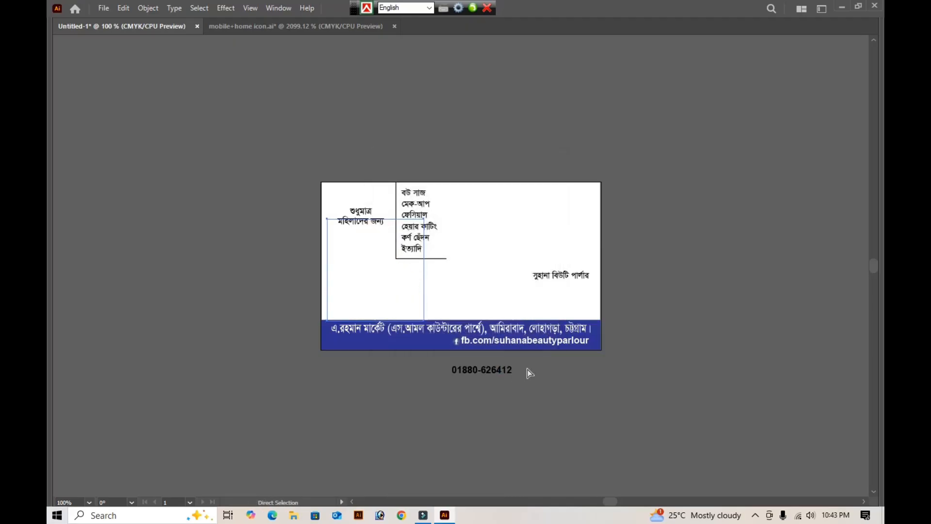
{"action": "key", "text": "ctrl+plus"}
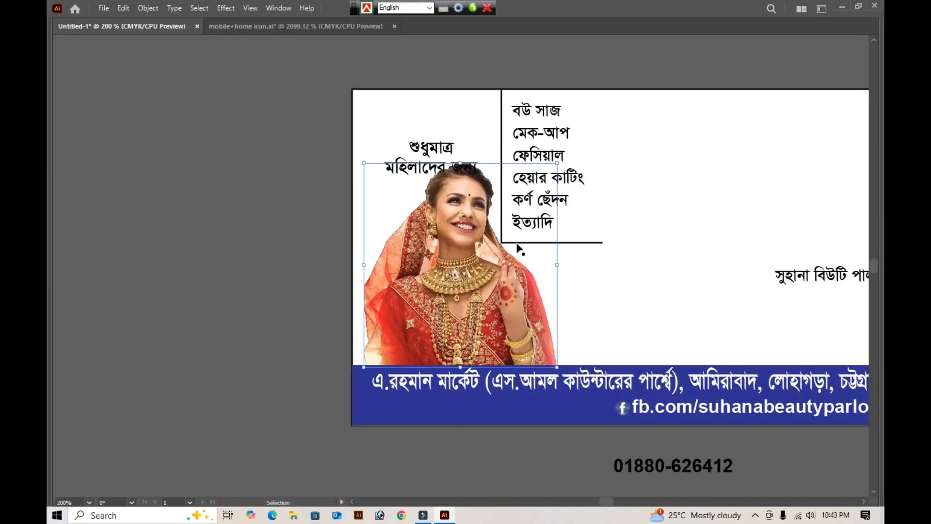
{"action": "key", "text": "Down"}
{"action": "key", "text": "Down"}
{"action": "key", "text": "Down"}
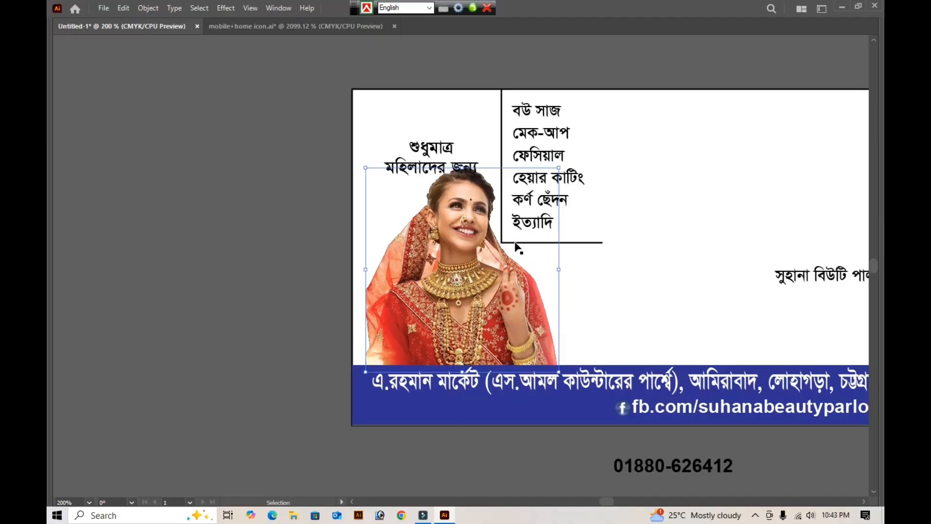
{"action": "left_click", "coordinate": [224, 140]}
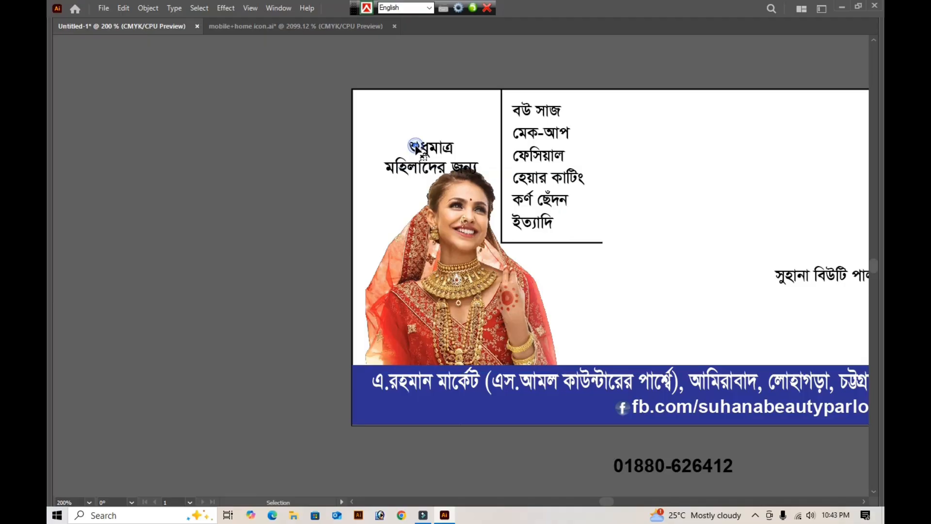
- Move the "শুধুমাত্র মহিলাদের জন্য" text up and slightly left so it clears the bride's head
{"action": "left_click", "coordinate": [416, 148]}
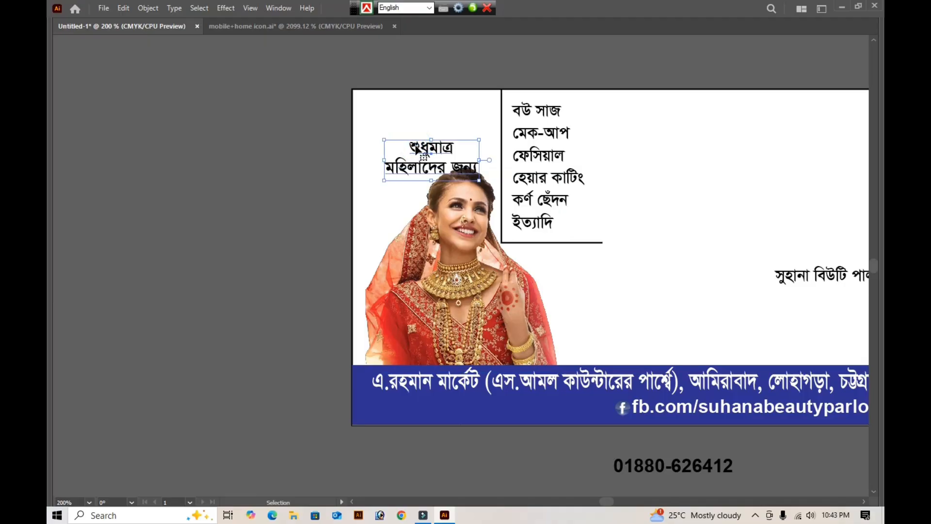
{"action": "key", "text": "Up"}
{"action": "key", "text": "Up"}
{"action": "key", "text": "Up"}
{"action": "key", "text": "Up"}
{"action": "key", "text": "Up"}
{"action": "key", "text": "Up"}
{"action": "key", "text": "Up"}
{"action": "key", "text": "Up"}
{"action": "key", "text": "Up"}
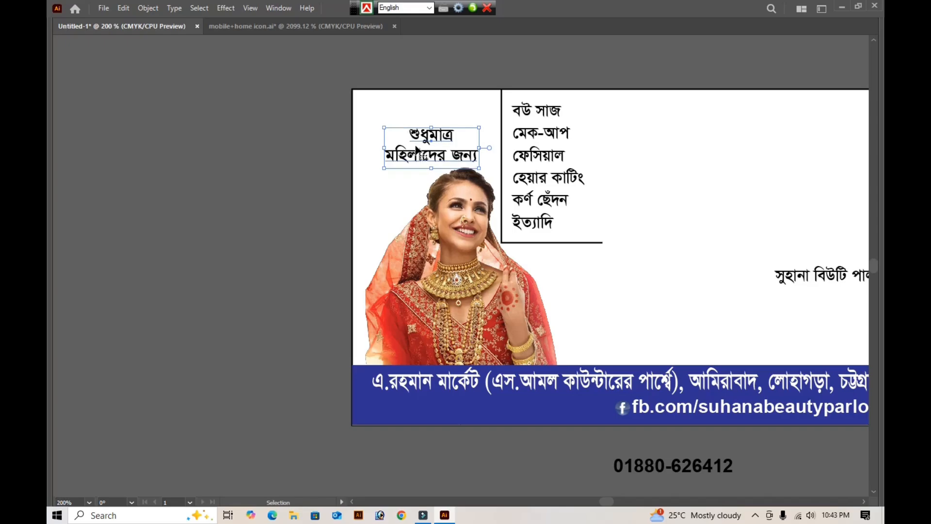
{"action": "key", "text": "Left"}
{"action": "key", "text": "Left"}
{"action": "key", "text": "Left"}
{"action": "key", "text": "Left"}
{"action": "key", "text": "Left"}
{"action": "key", "text": "Up"}
{"action": "key", "text": "Up"}
{"action": "key", "text": "Up"}
{"action": "key", "text": "Up"}
{"action": "key", "text": "Up"}
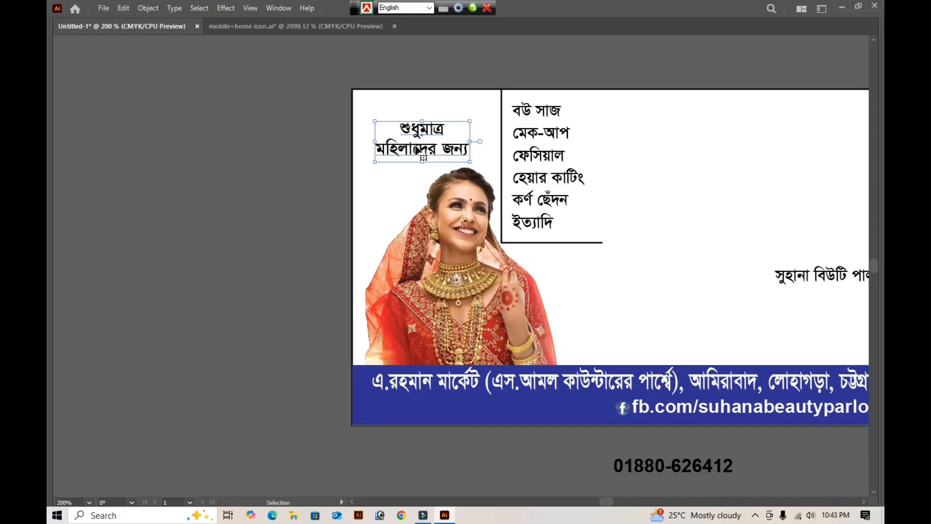
{"action": "left_click", "coordinate": [693, 127]}
{"action": "key", "text": "a"}
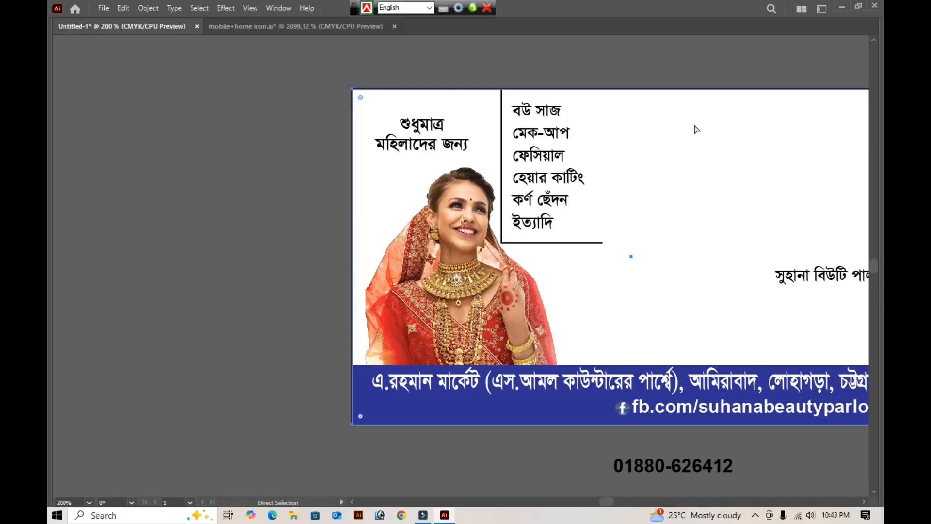
- Move the services list together with its divider lines to the right so it clears the bride's head
{"action": "key", "text": "v"}
{"action": "left_click_drag", "start_coordinate": [636, 72], "coordinate": [499, 216]}
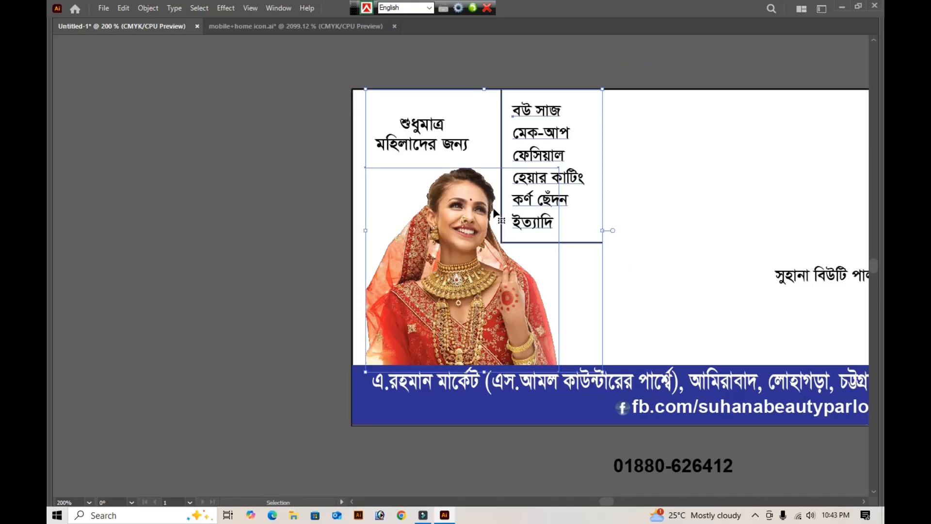
{"action": "left_click", "coordinate": [474, 232], "text": "shift"}
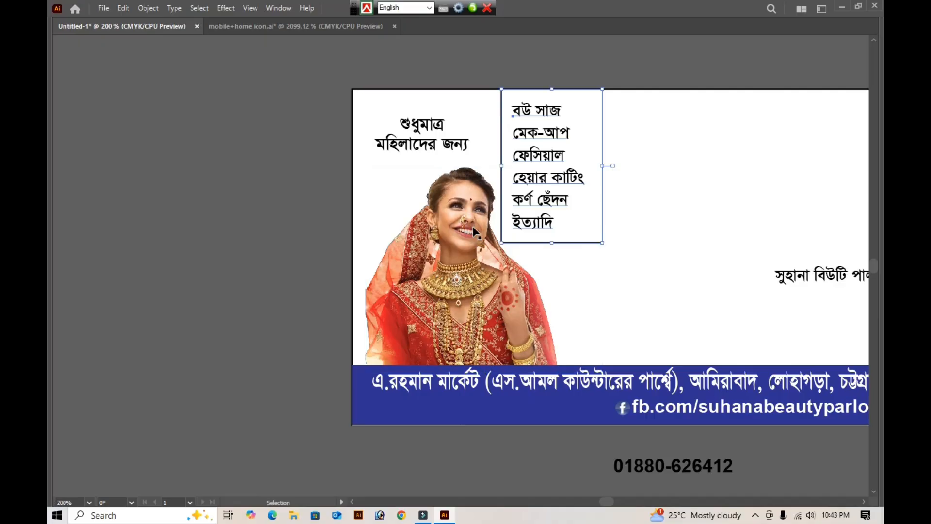
{"action": "key", "text": "Right"}
{"action": "key", "text": "Right"}
{"action": "key", "text": "Right"}
{"action": "key", "text": "Right"}
{"action": "key", "text": "Right"}
{"action": "key", "text": "Right"}
{"action": "key", "text": "Right"}
{"action": "key", "text": "Right"}
{"action": "key", "text": "Right"}
{"action": "key", "text": "Right"}
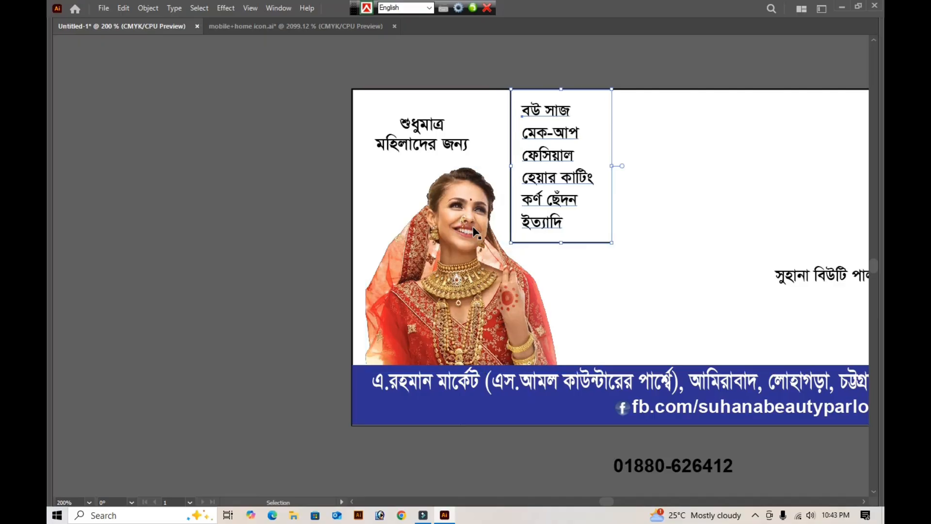
{"action": "key", "text": "Right"}
{"action": "key", "text": "Right"}
{"action": "key", "text": "Right"}
{"action": "key", "text": "Right"}
{"action": "key", "text": "Right"}
{"action": "key", "text": "Right"}
{"action": "key", "text": "Right"}
{"action": "key", "text": "Right"}
{"action": "key", "text": "Right"}
{"action": "key", "text": "Right"}
{"action": "key", "text": "Right"}
{"action": "key", "text": "Right"}
{"action": "key", "text": "Right"}
{"action": "key", "text": "Right"}
{"action": "key", "text": "Right"}
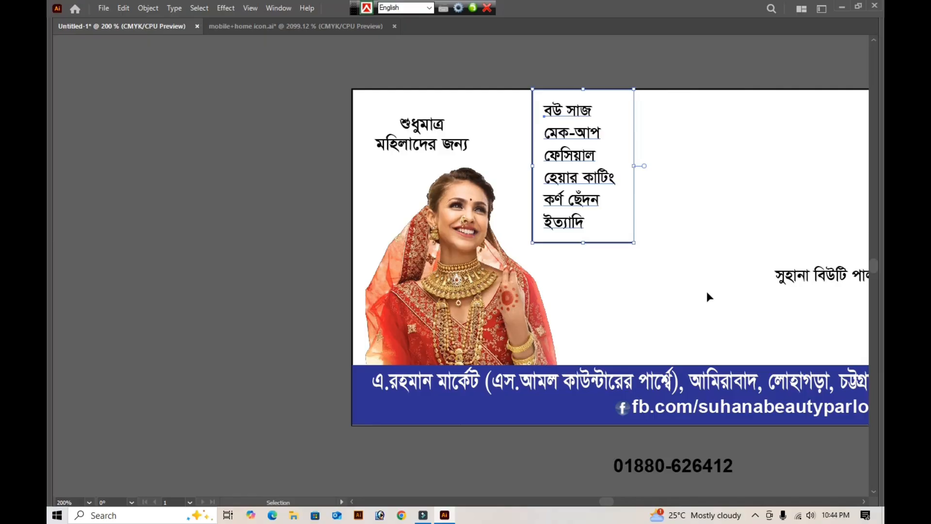
{"action": "key", "text": "Left"}
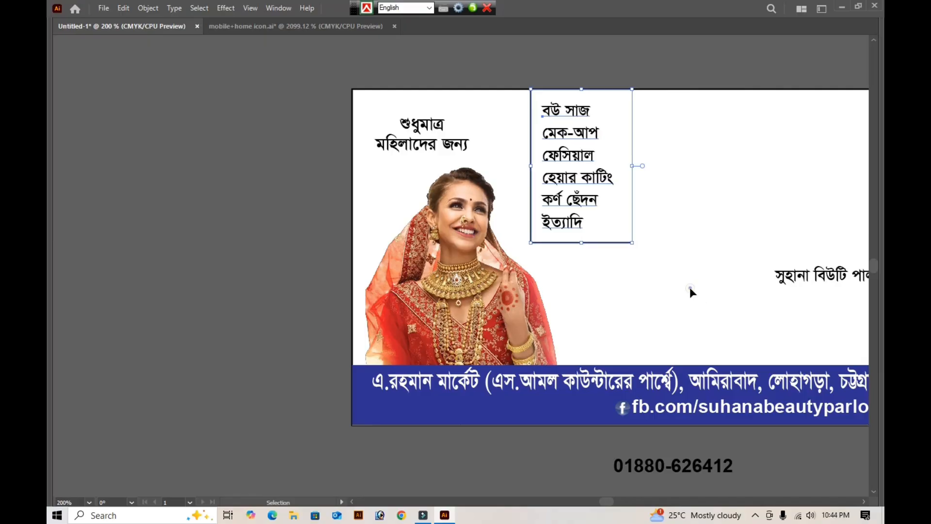
{"action": "left_click", "coordinate": [689, 287]}
- Enlarge the bride image slightly, keeping its upper-left corner in place and its lower edge behind the blue strip
{"action": "left_click", "coordinate": [495, 346]}
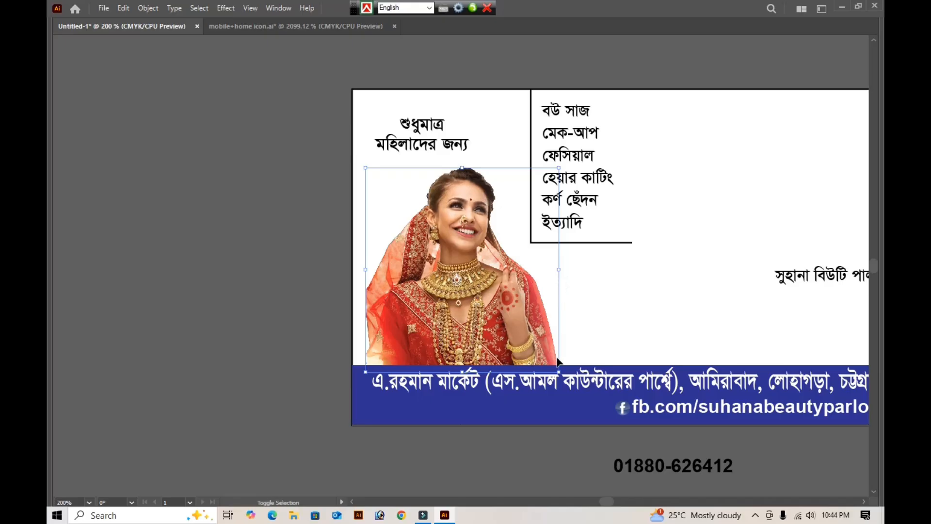
{"action": "mouse_move", "coordinate": [560, 370]}
{"action": "left_mouse_down"}
{"action": "mouse_move", "coordinate": [570, 384]}
{"action": "mouse_move", "coordinate": [565, 378]}
{"action": "left_mouse_up"}
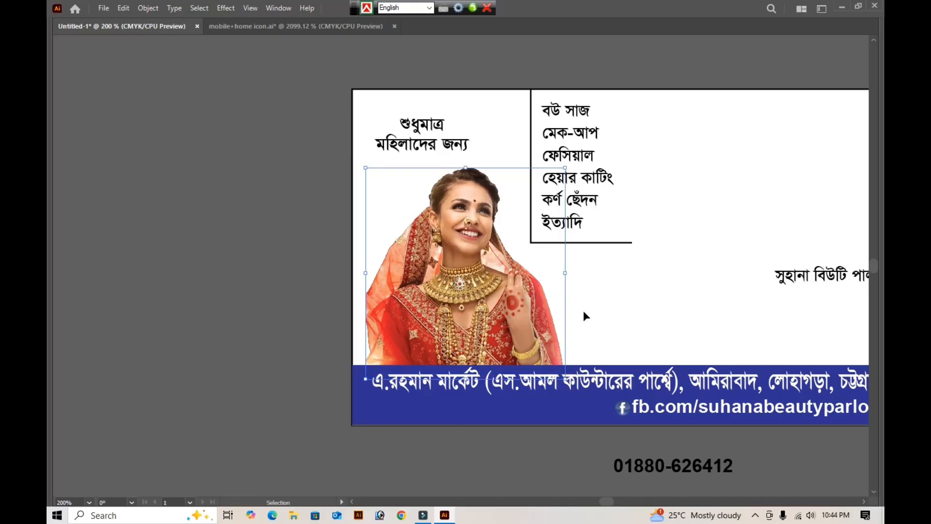
{"action": "left_click", "coordinate": [231, 253]}
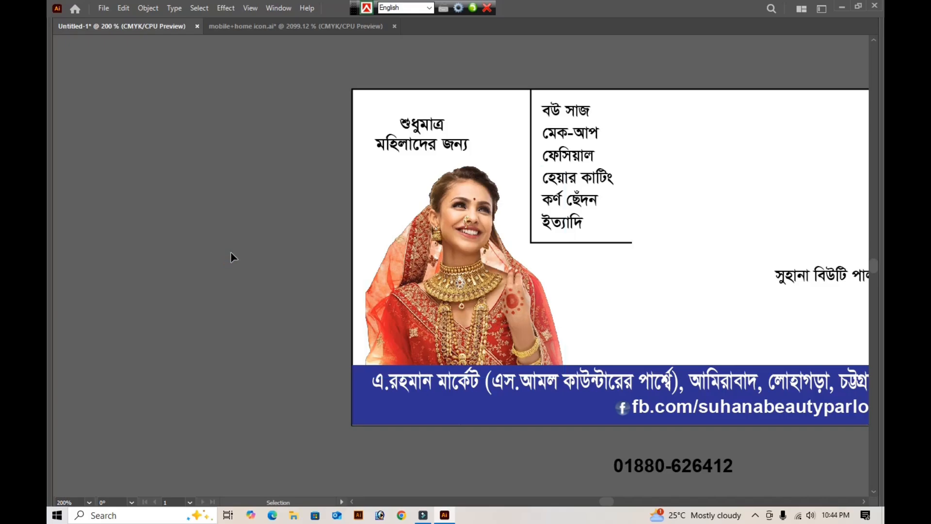
- Move the "সুহানা বিউটি পার্লার" title left and slightly up, and place a duplicate directly beneath it
{"action": "key", "text": "ctrl+0"}
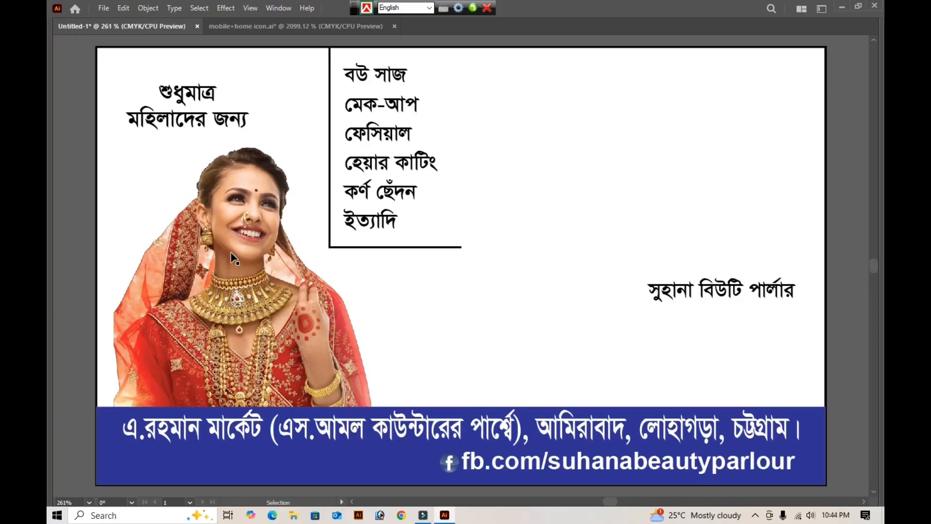
{"action": "left_click_drag", "start_coordinate": [662, 285], "coordinate": [626, 274]}
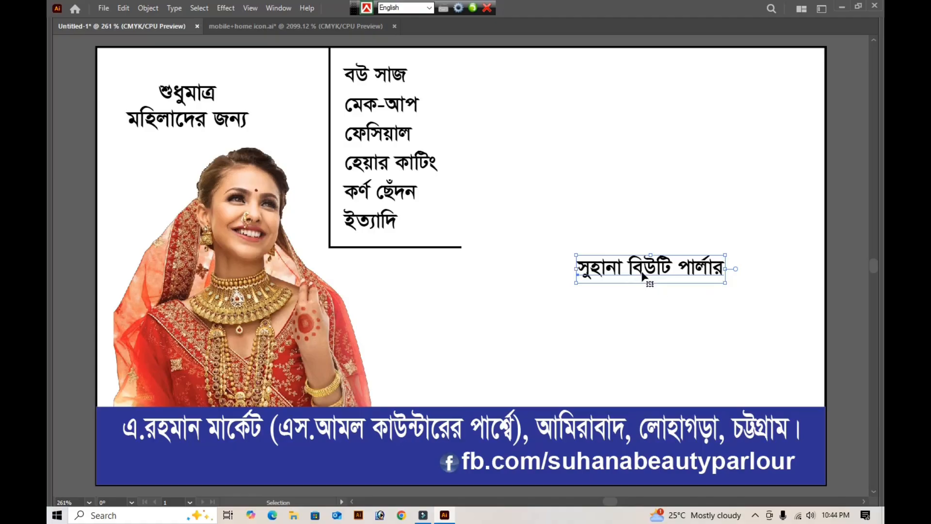
{"action": "left_click_drag", "start_coordinate": [644, 275], "coordinate": [637, 296], "text": "alt"}
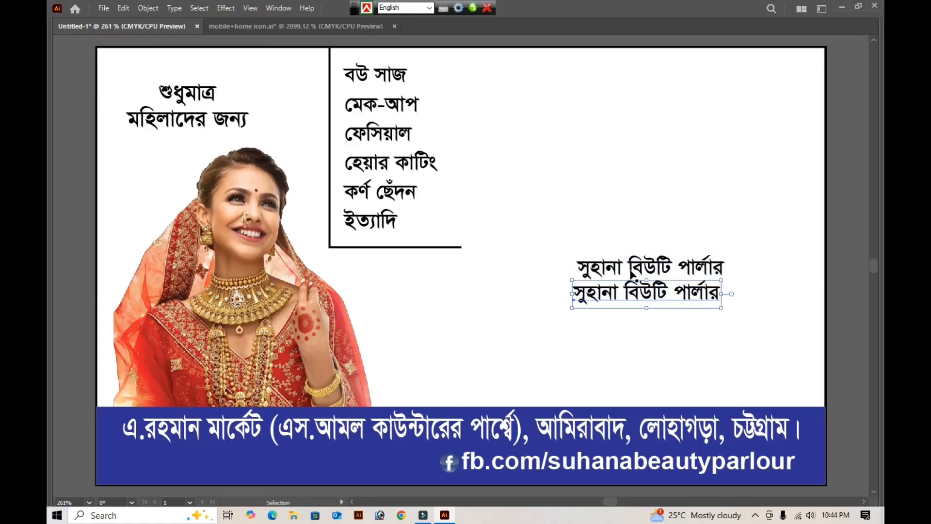
- Trim the upper title copy to "সুহানা" and the lower copy to "বিউটি পার্লার"
{"action": "key", "text": "t"}
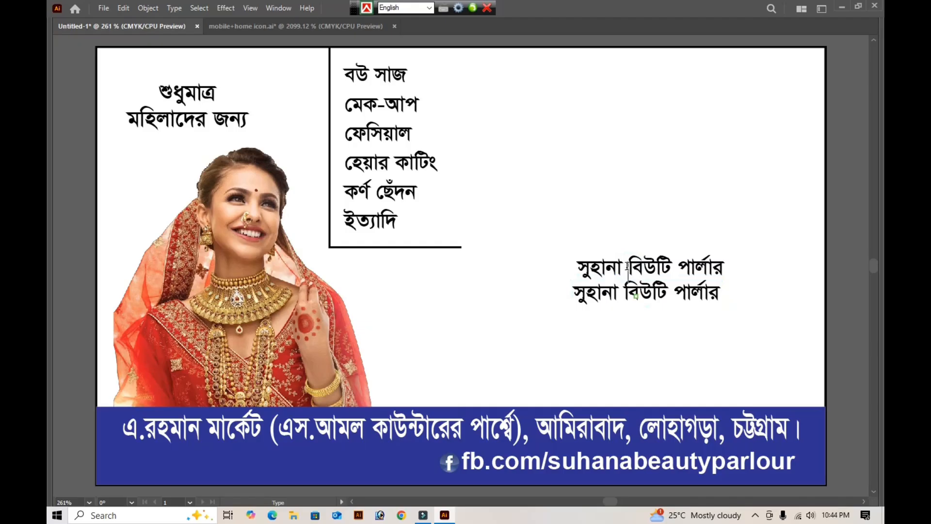
{"action": "left_click", "coordinate": [627, 265]}
{"action": "key", "text": "shift+End"}
{"action": "key", "text": "BackSpace"}
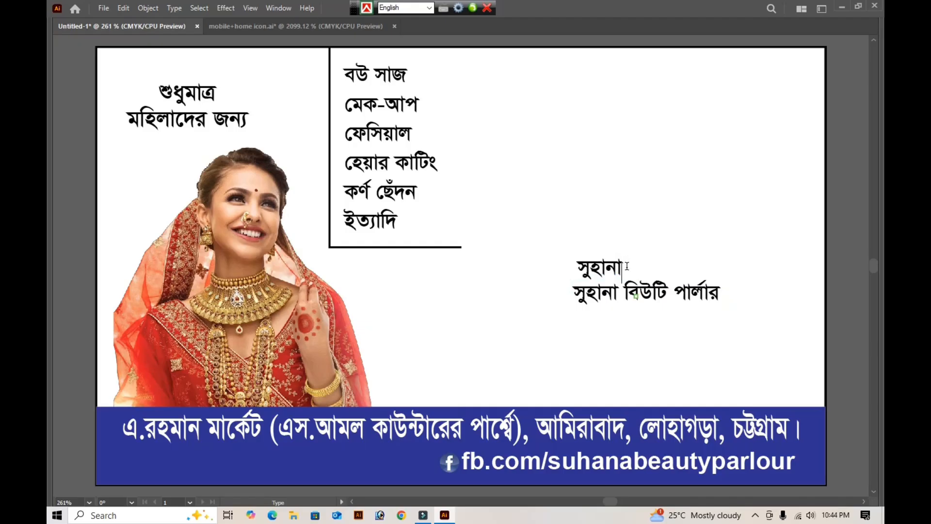
{"action": "left_click", "coordinate": [623, 293]}
{"action": "key", "text": "shift+Home"}
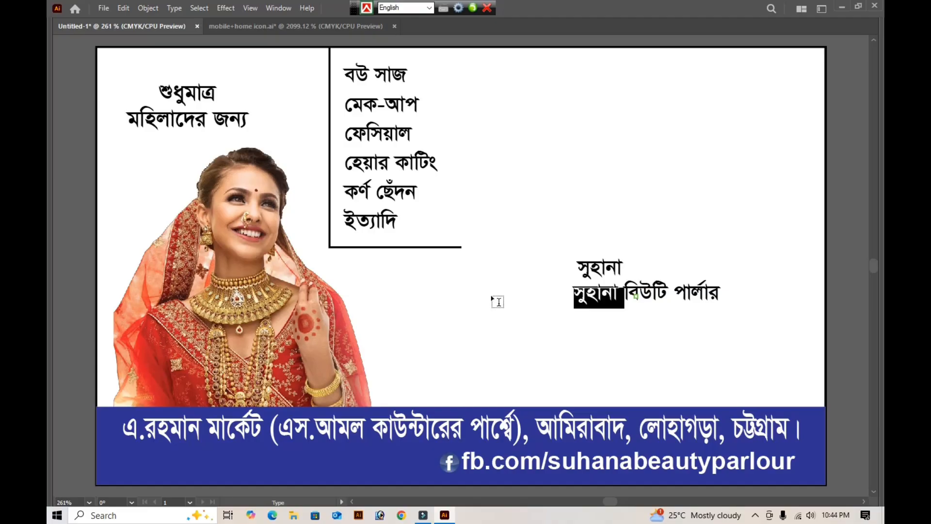
{"action": "key", "text": "BackSpace"}
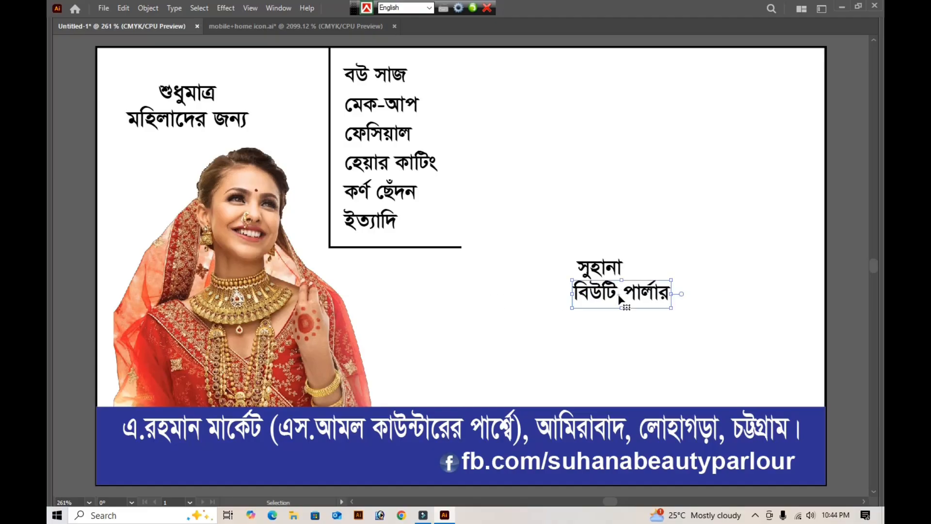
{"action": "key", "text": "Escape"}
- Move "বিউটি পার্লার" down to leave a gap, and scale "সুহানা" up to about 56 pt
{"action": "left_click_drag", "start_coordinate": [614, 307], "coordinate": [603, 341]}
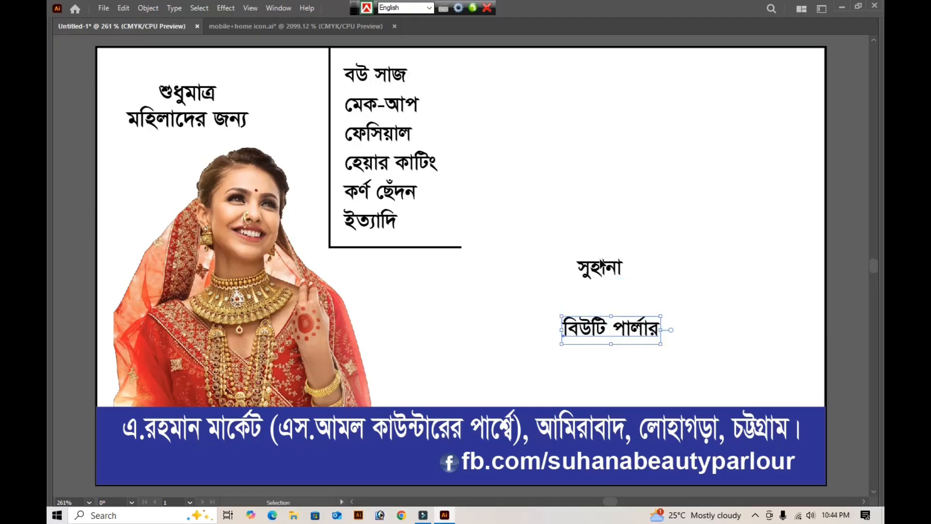
{"action": "left_click", "coordinate": [604, 272]}
{"action": "left_click", "coordinate": [612, 270]}
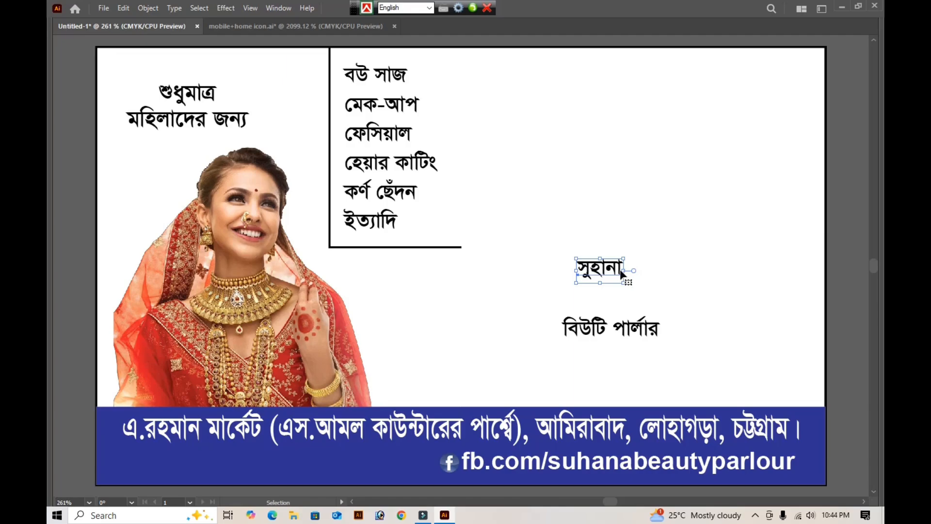
{"action": "left_click_drag", "start_coordinate": [624, 270], "coordinate": [709, 285]}
- Preview the fonts starting with "f" on the large "সুহানা" title and apply FN Mizan Netrokona Bijoy52
{"action": "key", "text": "Tab"}
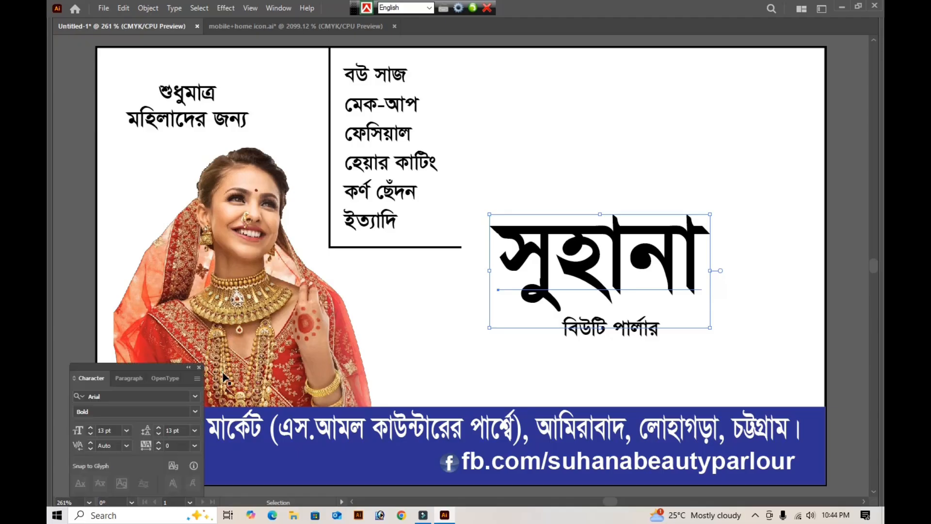
{"action": "left_click", "coordinate": [196, 397]}
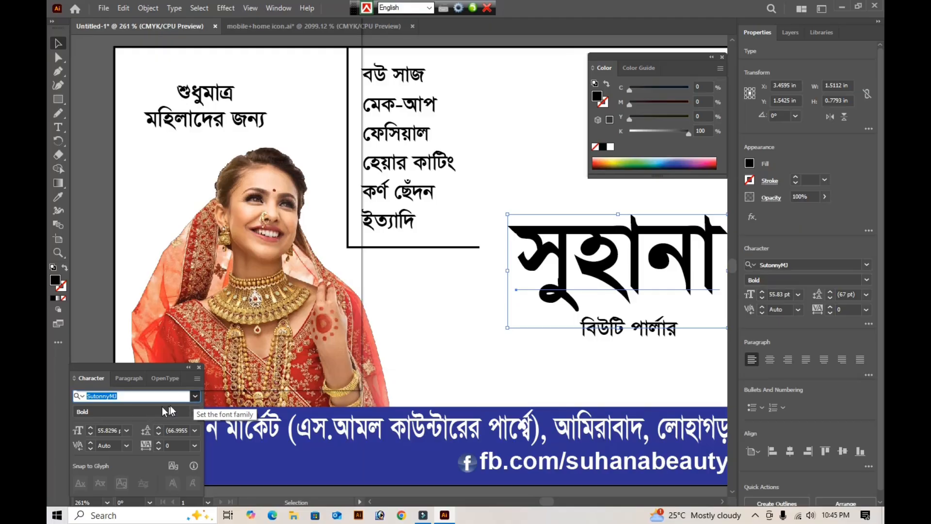
{"action": "left_click", "coordinate": [193, 396]}
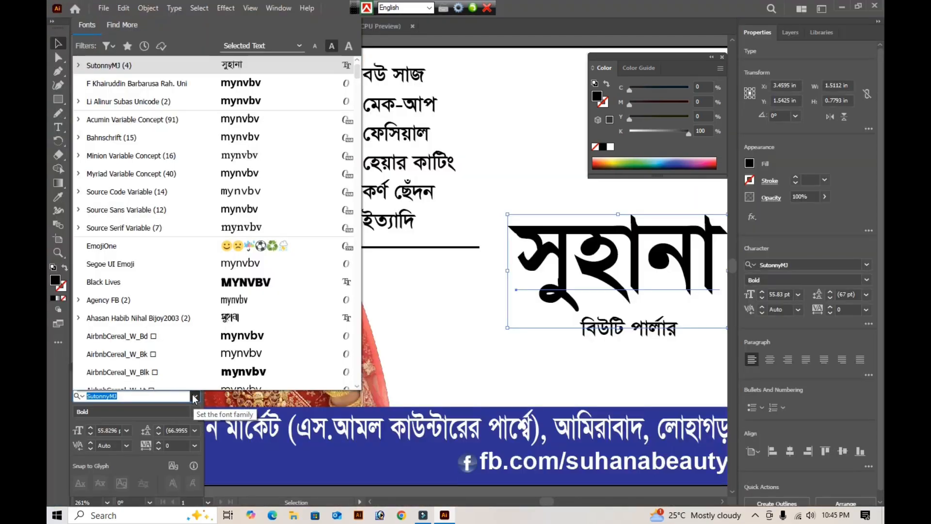
{"action": "left_click", "coordinate": [194, 395]}
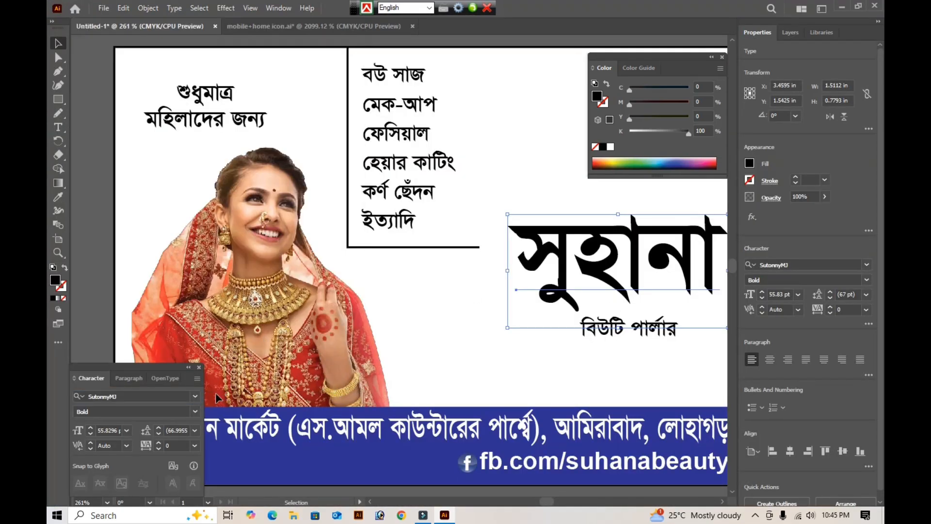
{"action": "left_click", "coordinate": [195, 397]}
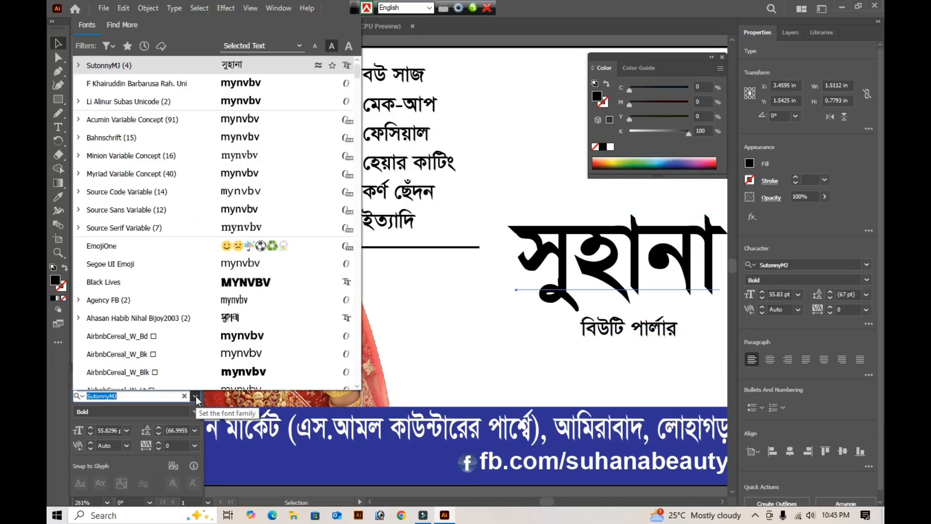
{"action": "type", "text": "f"}
{"action": "key", "text": "Down"}
{"action": "key", "text": "Down"}
{"action": "key", "text": "Down"}
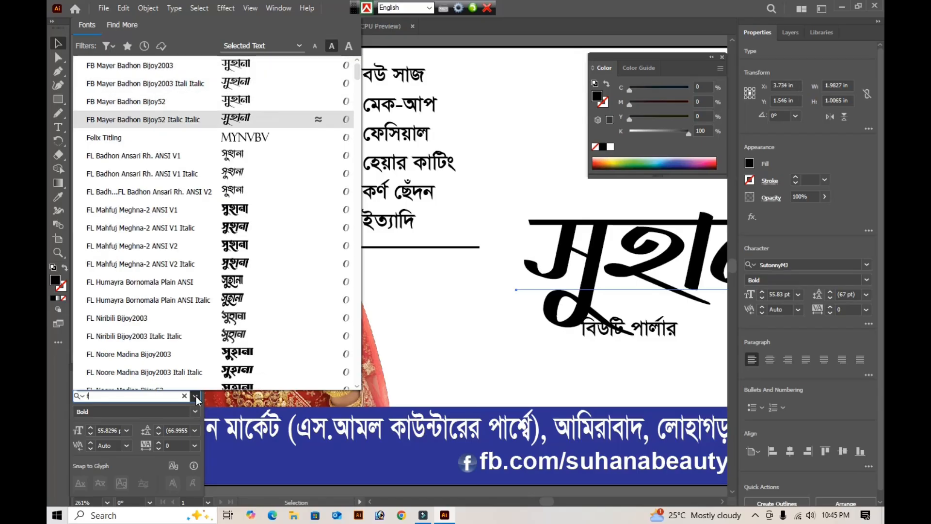
{"action": "key", "text": "Up"}
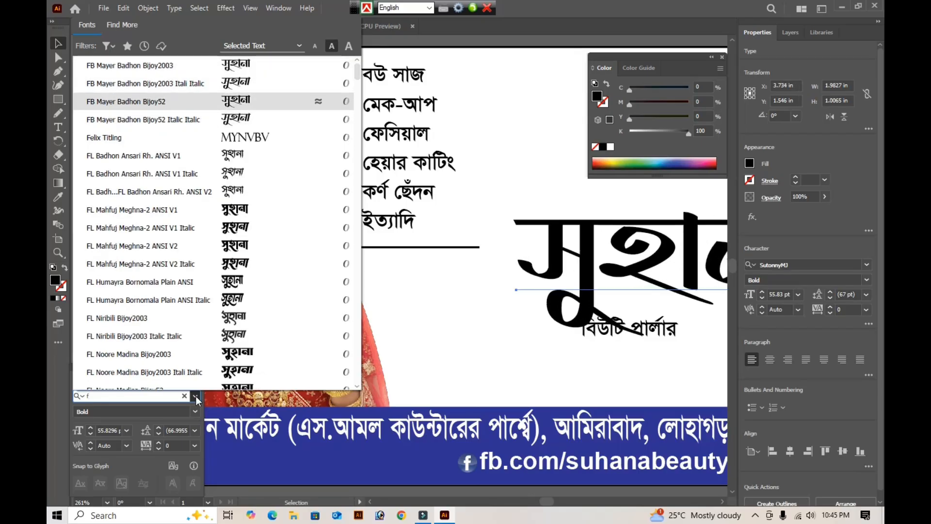
{"action": "key", "text": "Up"}
{"action": "key", "text": "Down"}
{"action": "key", "text": "Down"}
{"action": "key", "text": "Down"}
{"action": "key", "text": "Down"}
{"action": "key", "text": "Down"}
{"action": "key", "text": "Down"}
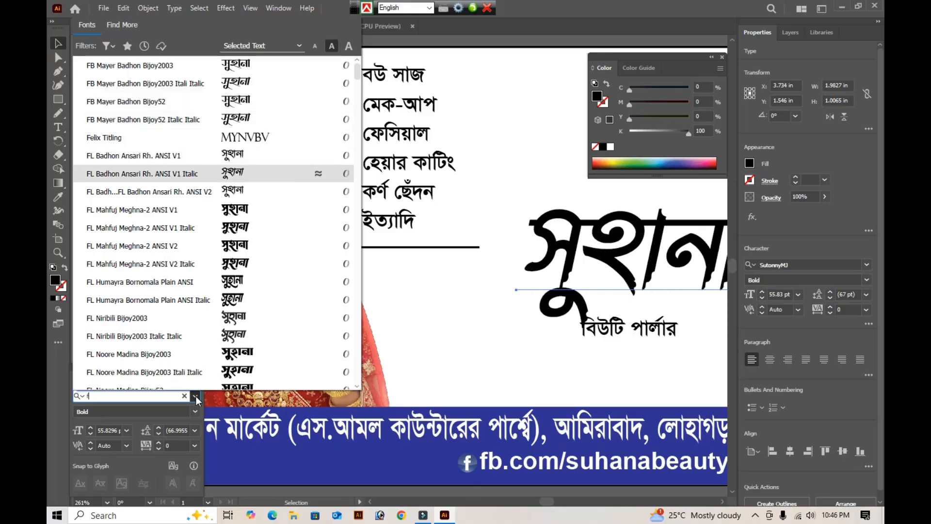
{"action": "key", "text": "Down"}
{"action": "key", "text": "Down"}
{"action": "key", "text": "Down"}
{"action": "key", "text": "Down"}
{"action": "key", "text": "Down"}
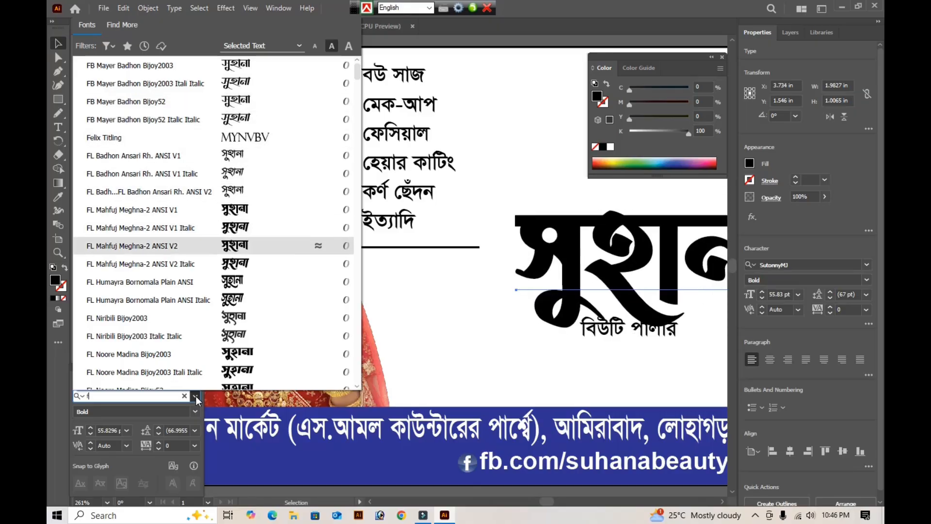
{"action": "key", "text": "Down"}
{"action": "key", "text": "Down"}
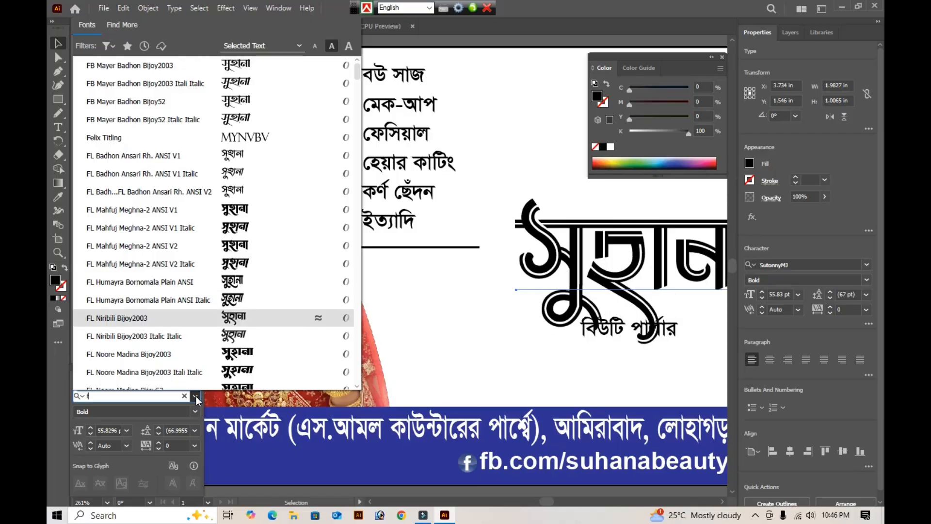
{"action": "key", "text": "Up"}
{"action": "key", "text": "Down"}
{"action": "key", "text": "Down"}
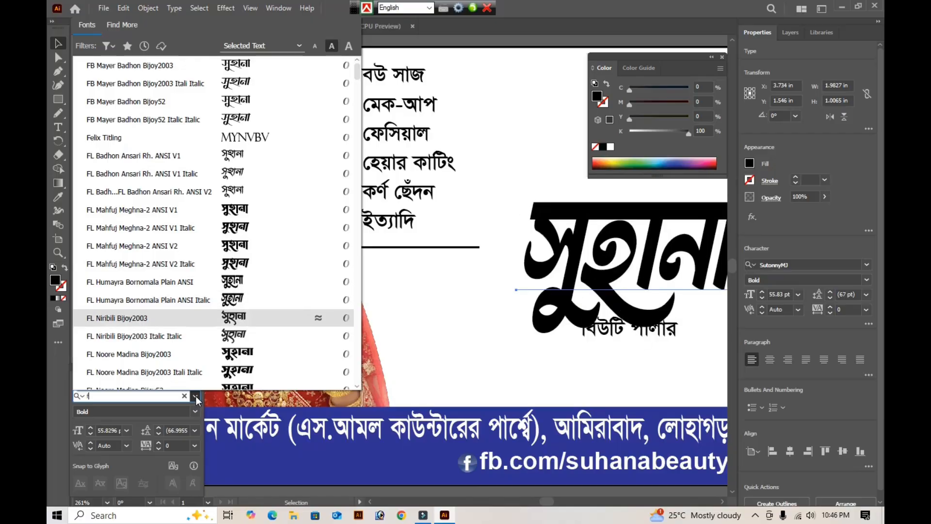
{"action": "key", "text": "Down"}
{"action": "key", "text": "Down"}
{"action": "key", "text": "Down"}
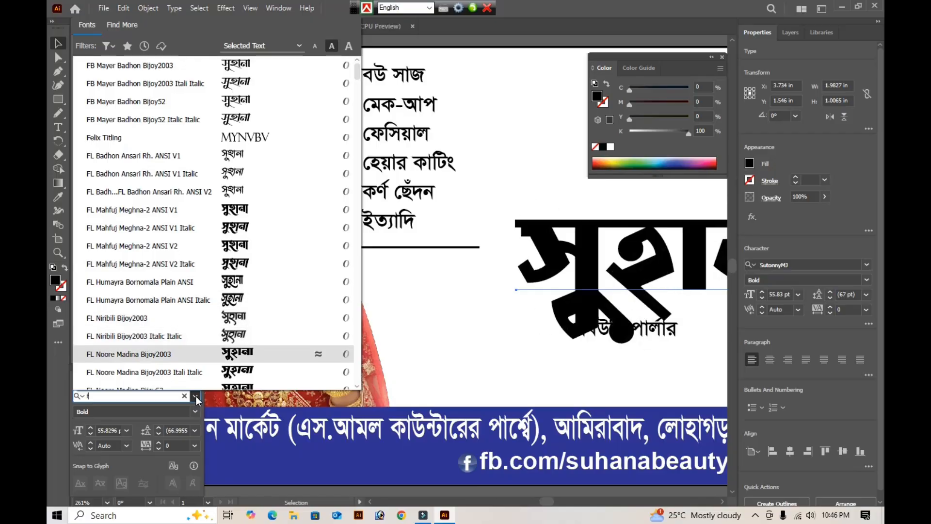
{"action": "key", "text": "Down"}
{"action": "key", "text": "Down"}
{"action": "key", "text": "Down"}
{"action": "key", "text": "Down"}
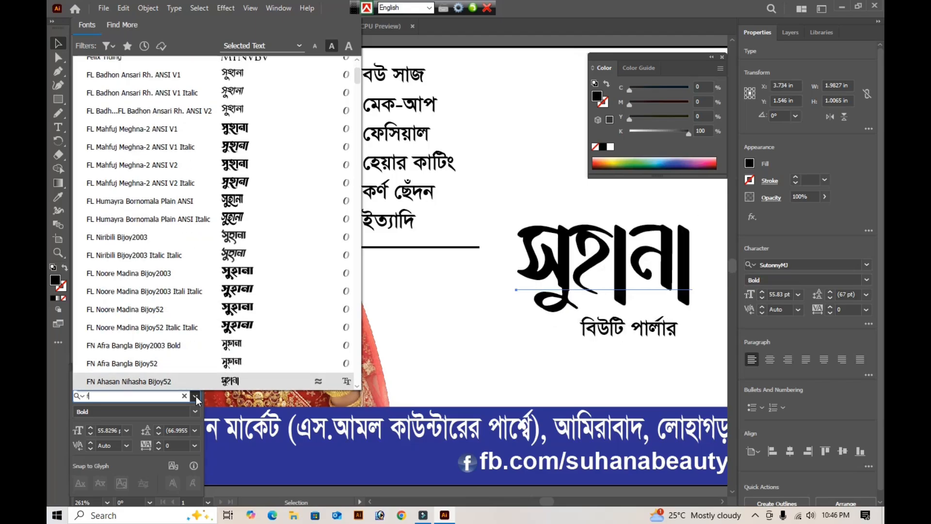
{"action": "key", "text": "Up"}
{"action": "key", "text": "Down"}
{"action": "key", "text": "Down"}
{"action": "key", "text": "Down"}
{"action": "key", "text": "Down"}
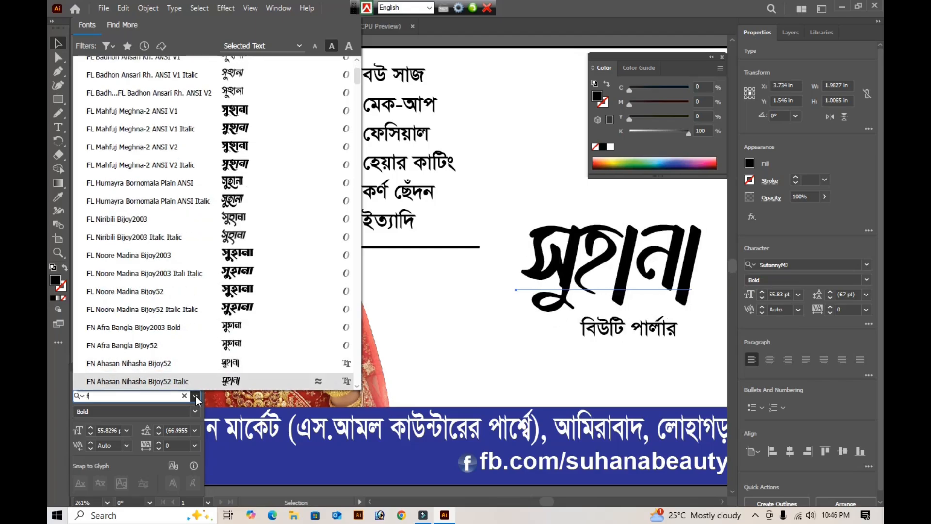
{"action": "key", "text": "Down"}
{"action": "key", "text": "Down"}
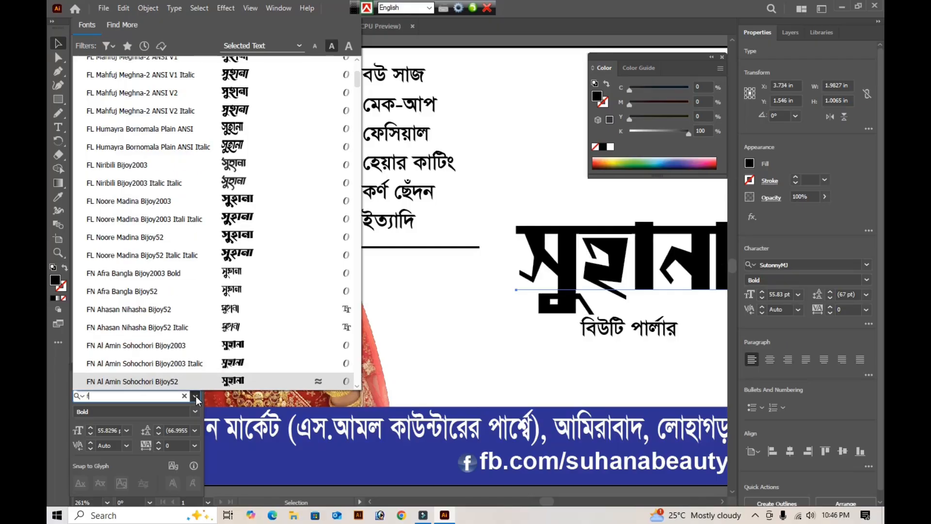
{"action": "key", "text": "Down"}
{"action": "key", "text": "Down"}
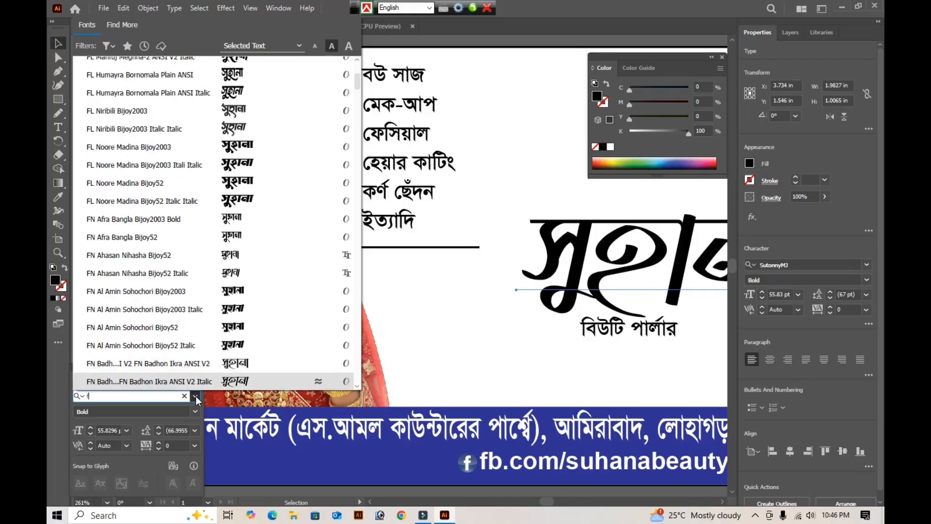
{"action": "key", "text": "Down"}
{"action": "key", "text": "Up"}
{"action": "key", "text": "Down"}
{"action": "key", "text": "Down"}
{"action": "key", "text": "Down"}
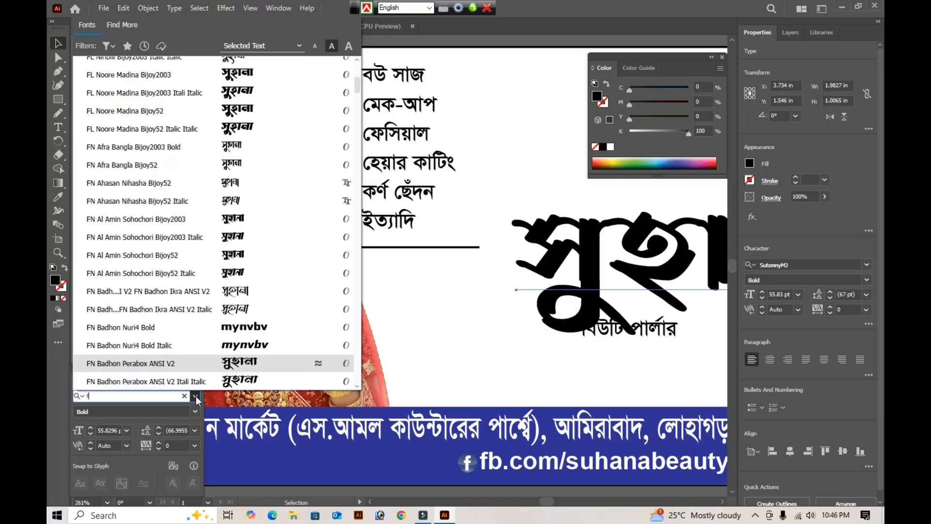
{"action": "key", "text": "Down"}
{"action": "key", "text": "Down"}
{"action": "key", "text": "Down"}
{"action": "key", "text": "Down"}
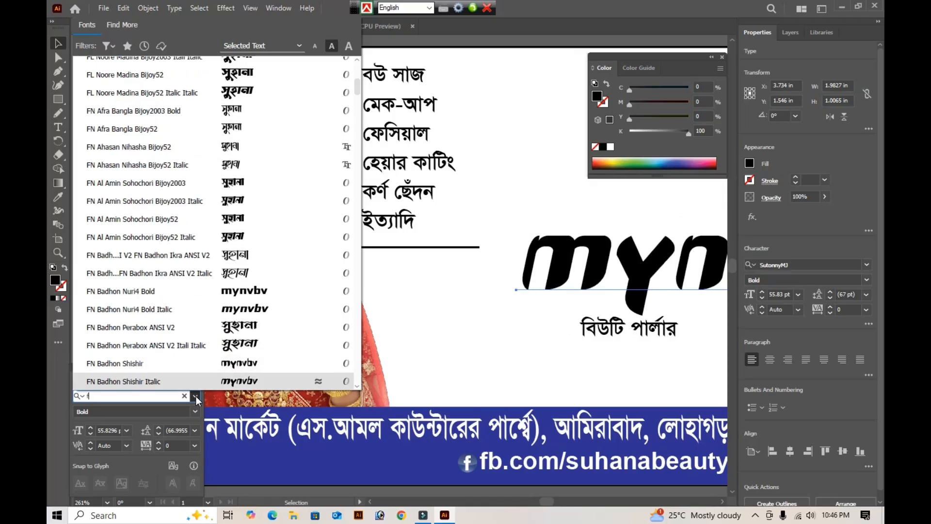
{"action": "key", "text": "Down"}
{"action": "key", "text": "Down"}
{"action": "key", "text": "Down"}
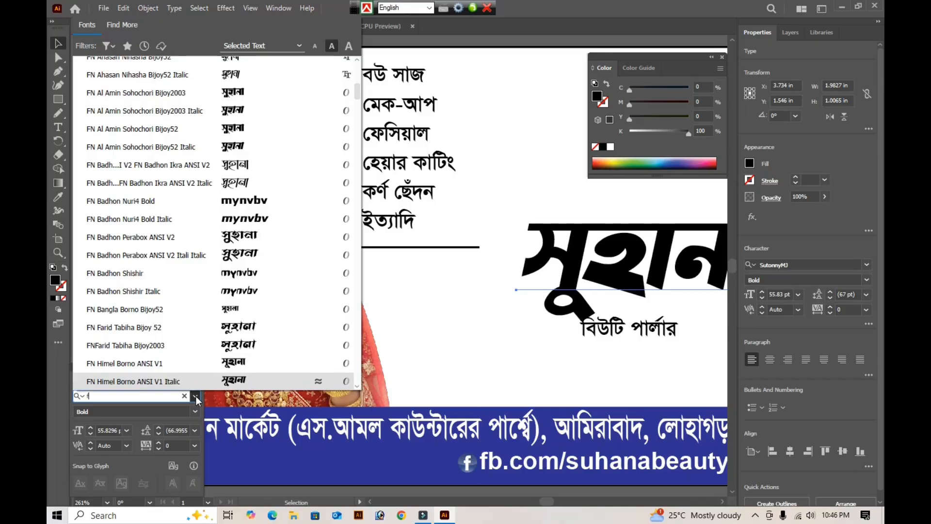
{"action": "key", "text": "Down"}
{"action": "key", "text": "Down"}
{"action": "key", "text": "Down"}
{"action": "key", "text": "Down"}
{"action": "key", "text": "Down"}
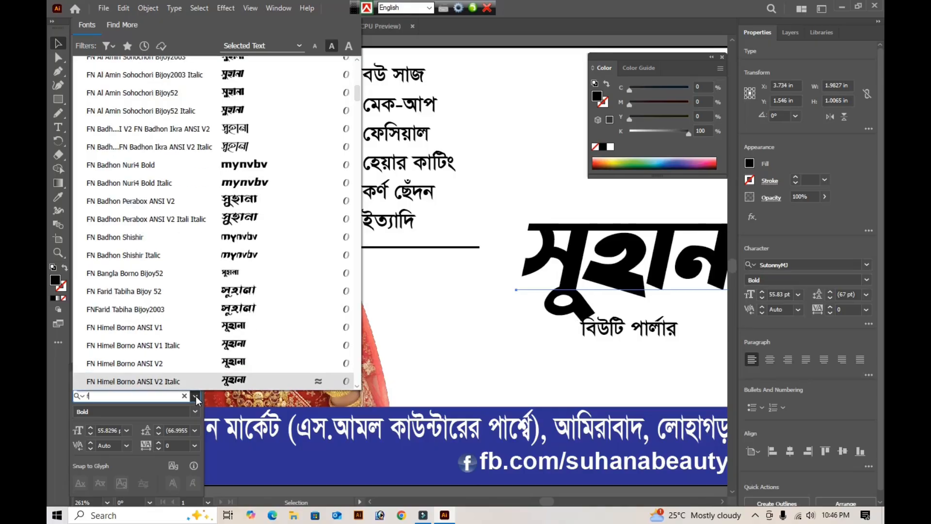
{"action": "key", "text": "Down"}
{"action": "key", "text": "Down"}
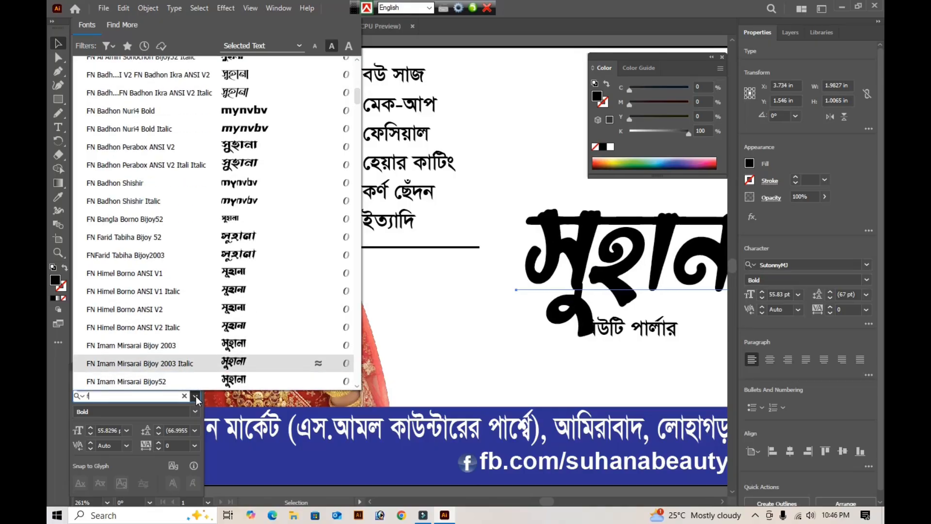
{"action": "key", "text": "Down"}
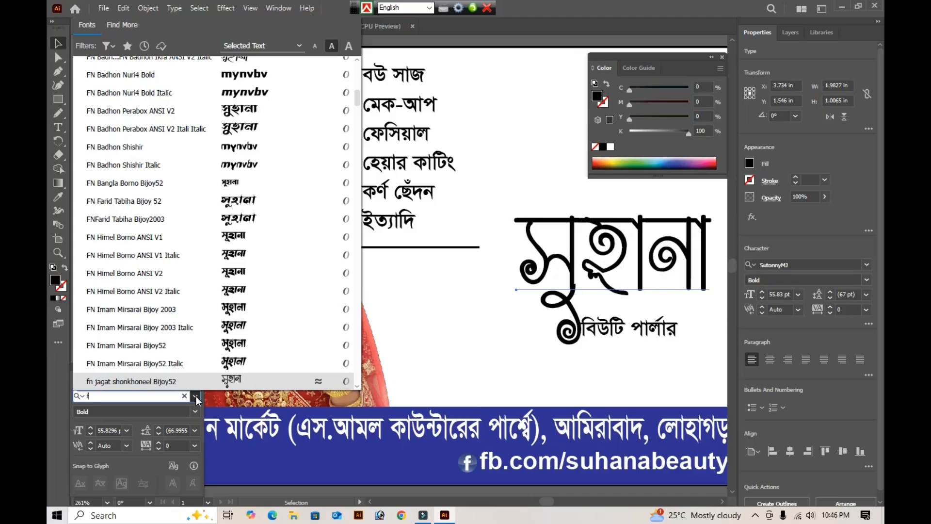
{"action": "key", "text": "Down"}
{"action": "key", "text": "Up"}
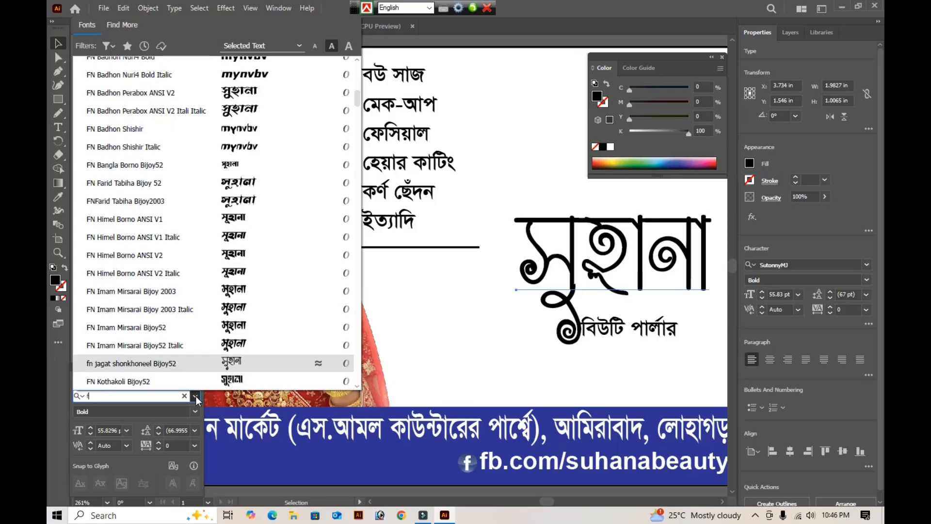
{"action": "key", "text": "Down"}
{"action": "key", "text": "Down"}
{"action": "key", "text": "Down"}
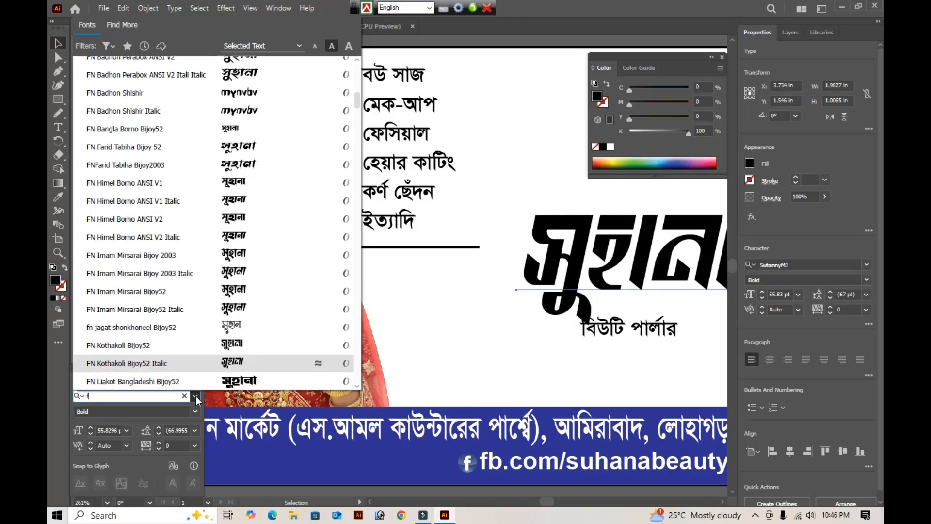
{"action": "key", "text": "Down"}
{"action": "key", "text": "Down"}
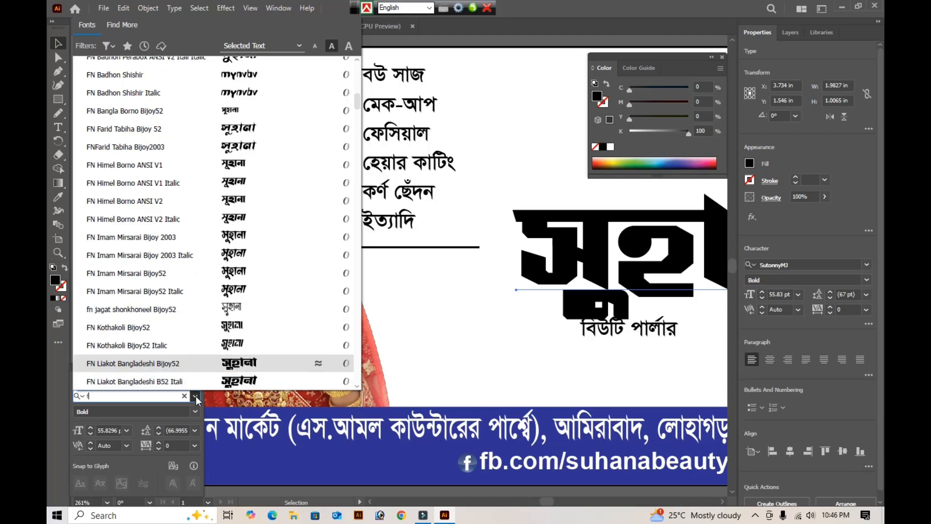
{"action": "key", "text": "Down"}
{"action": "key", "text": "Down"}
{"action": "key", "text": "Down"}
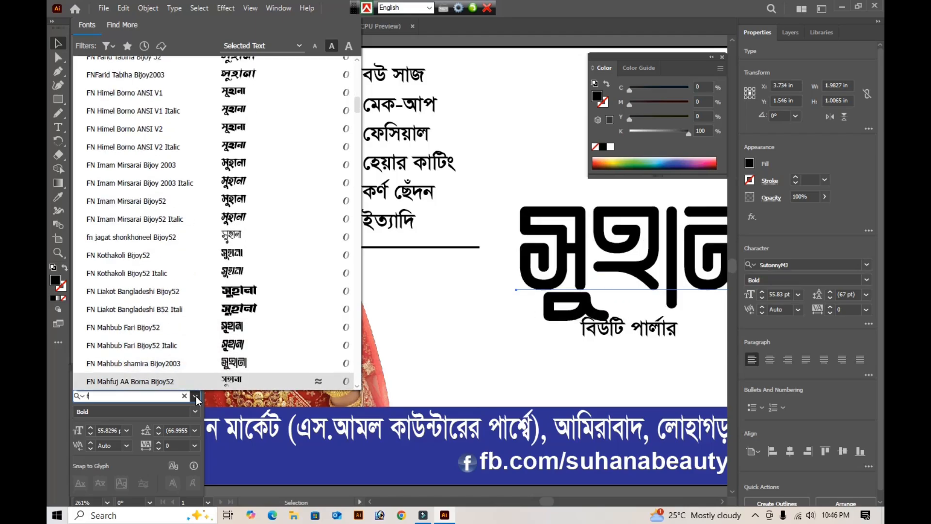
{"action": "key", "text": "Down"}
{"action": "key", "text": "Down"}
{"action": "key", "text": "Down"}
{"action": "key", "text": "Down"}
{"action": "key", "text": "Down"}
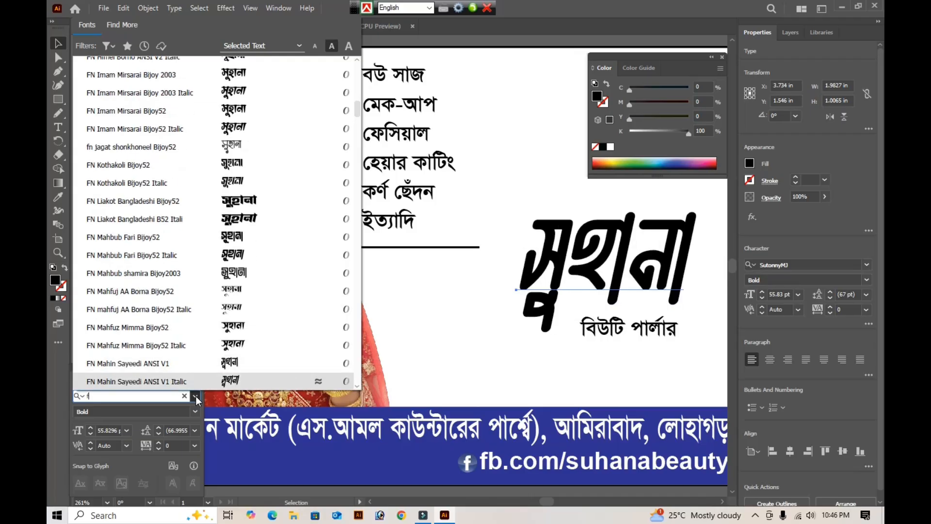
{"action": "key", "text": "Down"}
{"action": "key", "text": "Down"}
{"action": "key", "text": "Down"}
{"action": "key", "text": "Down"}
{"action": "key", "text": "Down"}
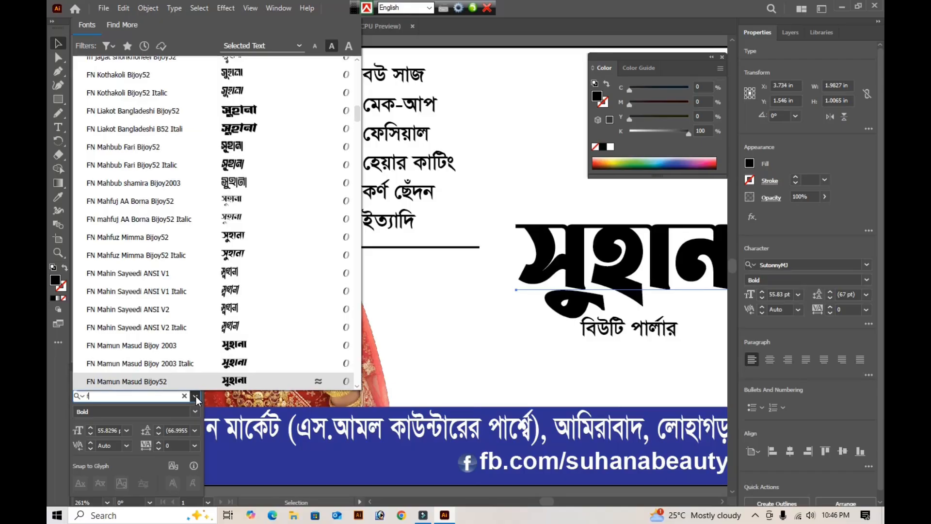
{"action": "key", "text": "Down"}
{"action": "key", "text": "Down"}
{"action": "key", "text": "Down"}
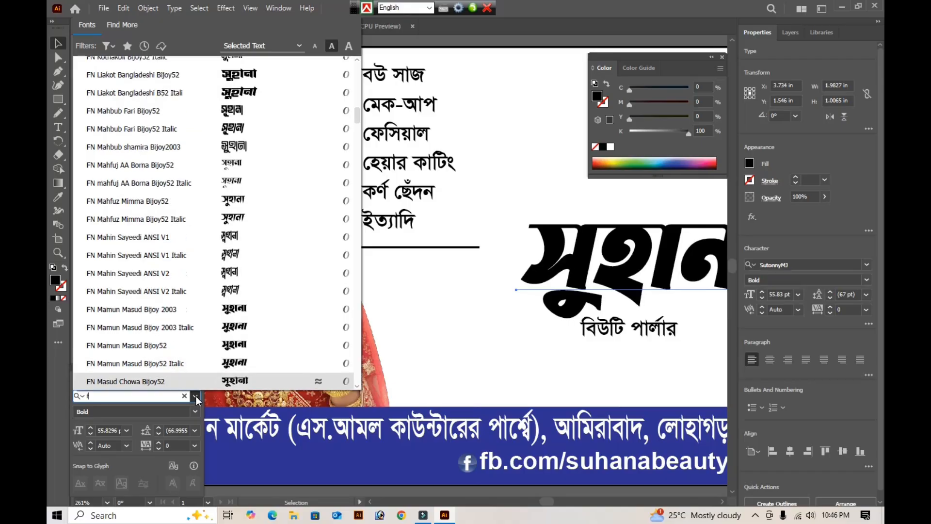
{"action": "key", "text": "Down"}
{"action": "key", "text": "Down"}
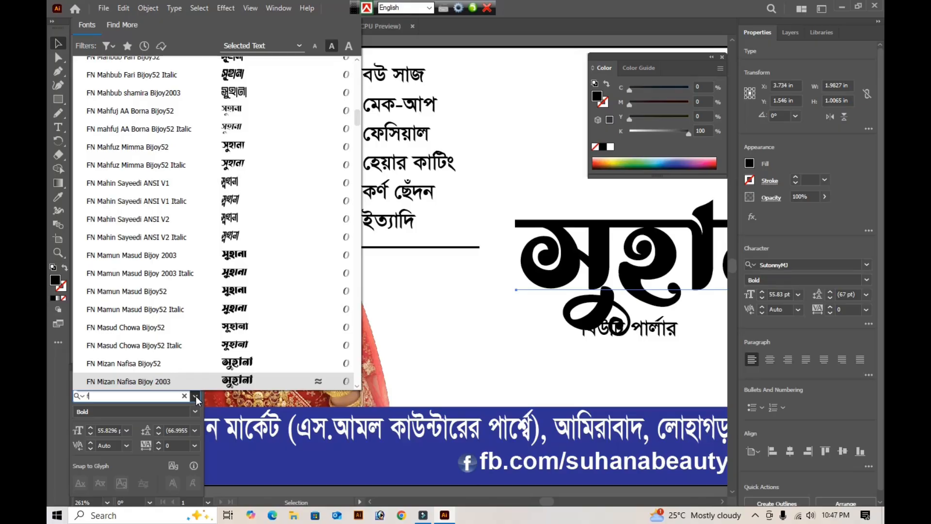
{"action": "key", "text": "Down"}
{"action": "key", "text": "Down"}
{"action": "key", "text": "Down"}
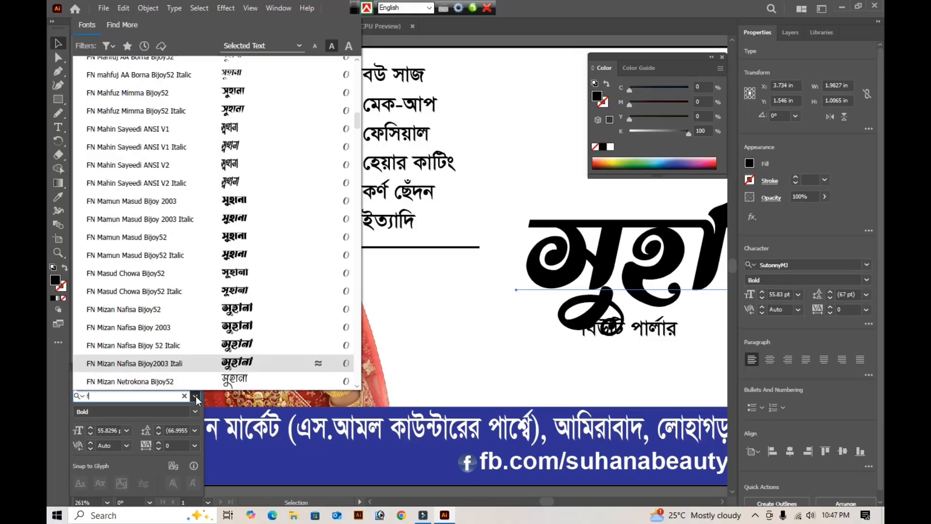
{"action": "key", "text": "Down"}
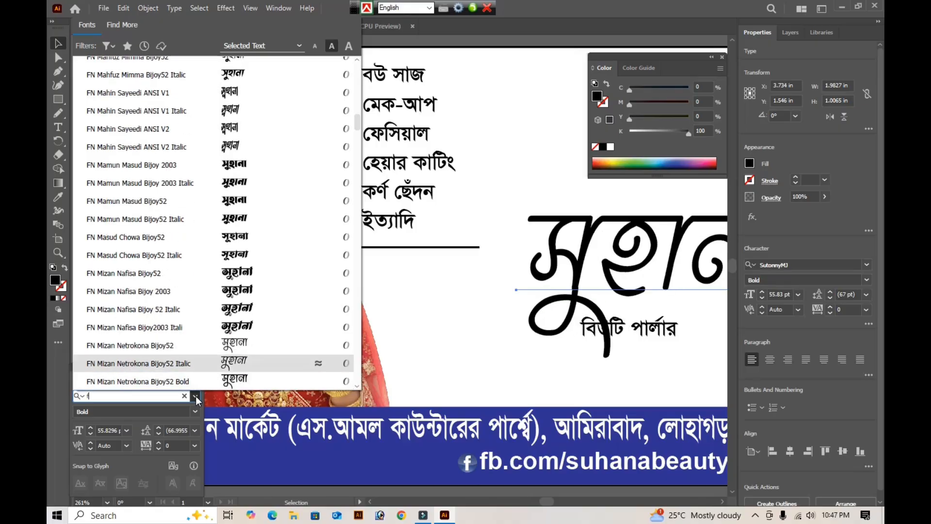
{"action": "key", "text": "Up"}
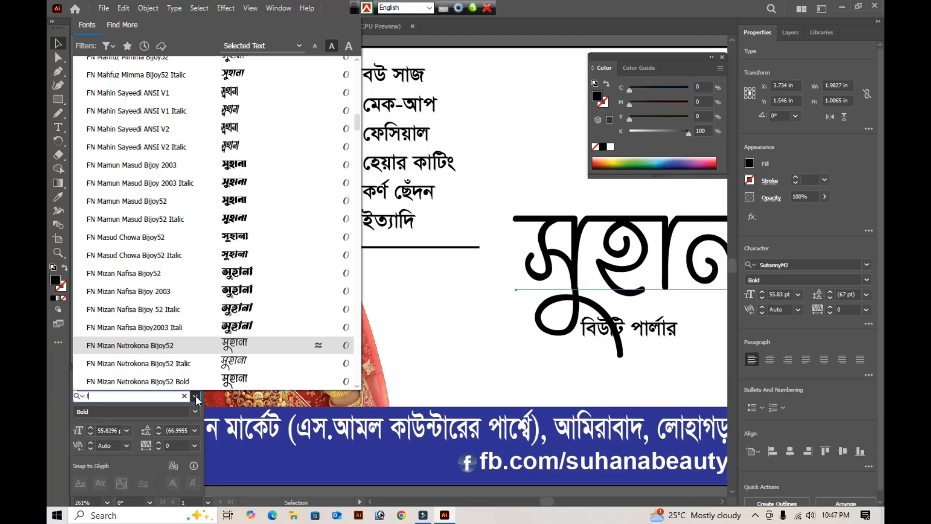
{"action": "key", "text": "Return"}
{"action": "key", "text": "Tab"}
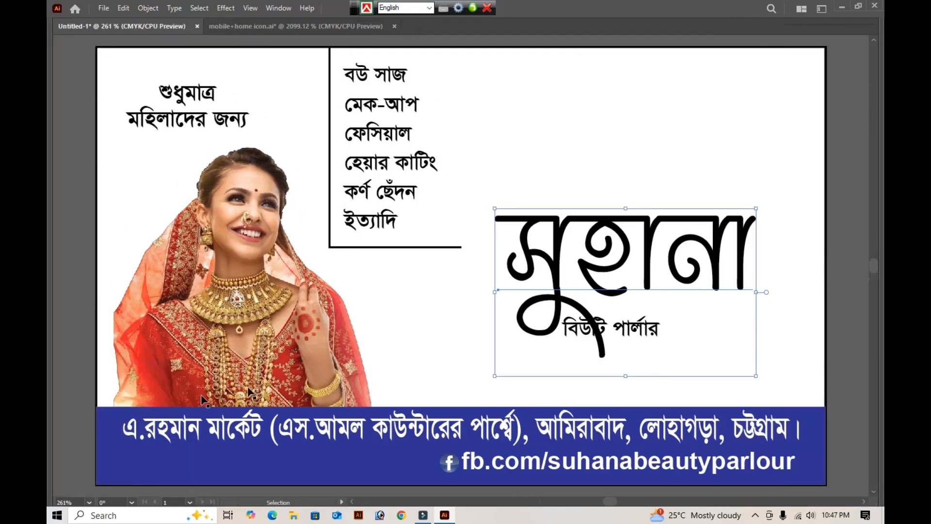
{"action": "key", "text": "Tab"}
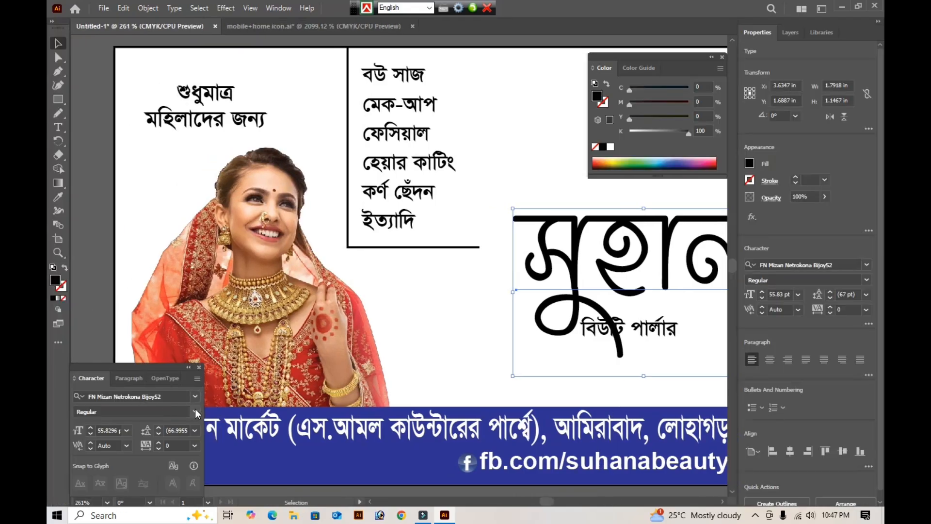
- Set the large "সুহানা" title's font style to Bold and review it on the full card
{"action": "left_click", "coordinate": [195, 412]}
{"action": "left_click", "coordinate": [141, 446]}
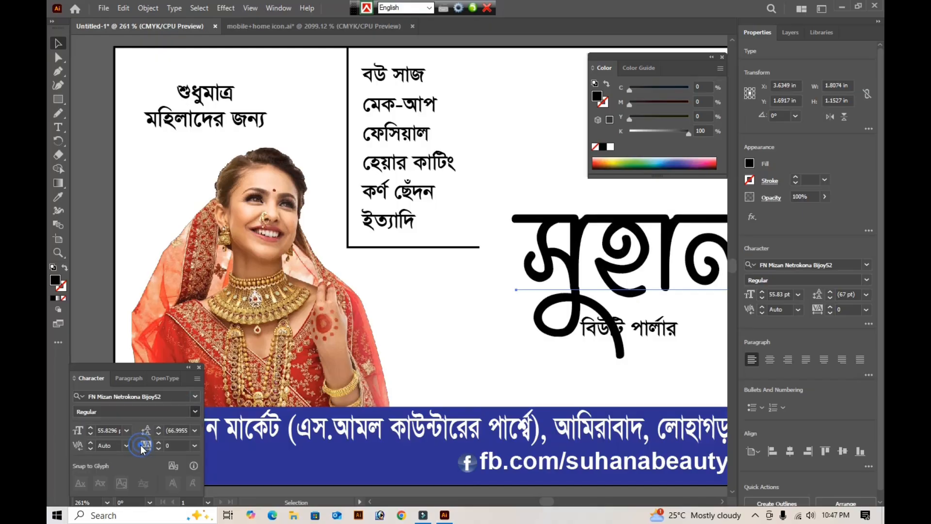
{"action": "key", "text": "Tab"}
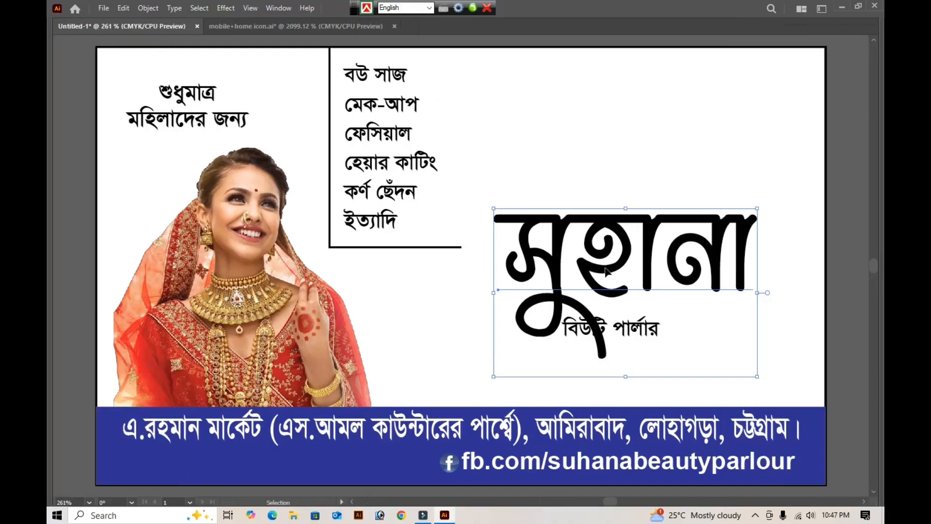
{"action": "key", "text": "ctrl+alt+b"}
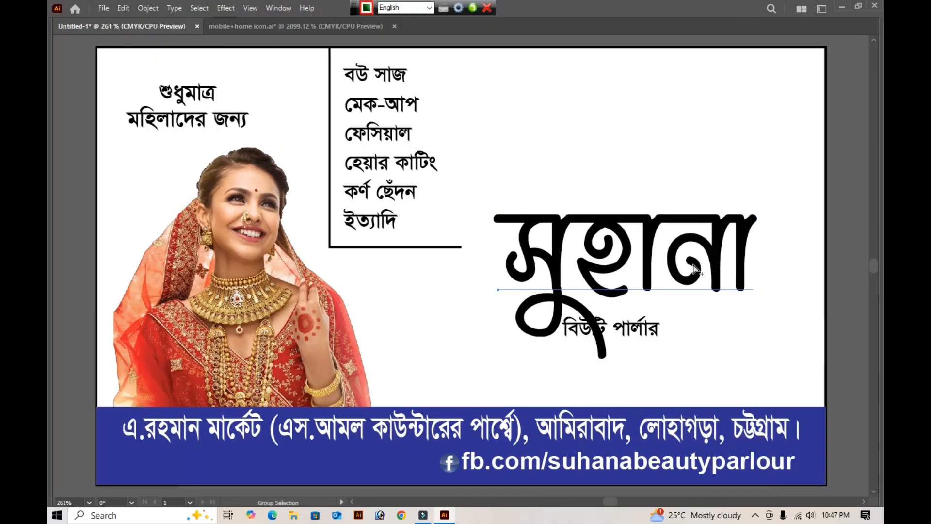
{"action": "key", "text": "Tab"}
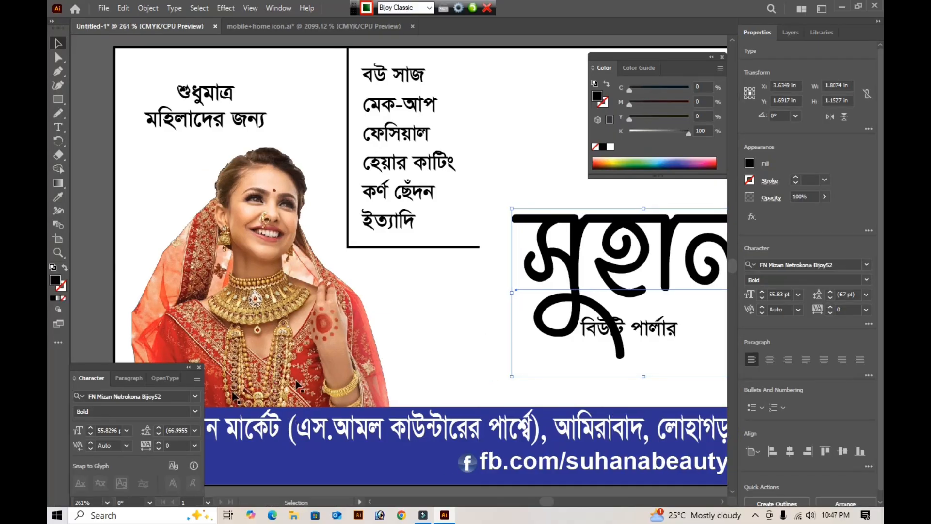
- Browse the full font list for another Bangla typeface for the "সুহানা" title
{"action": "left_click", "coordinate": [195, 399]}
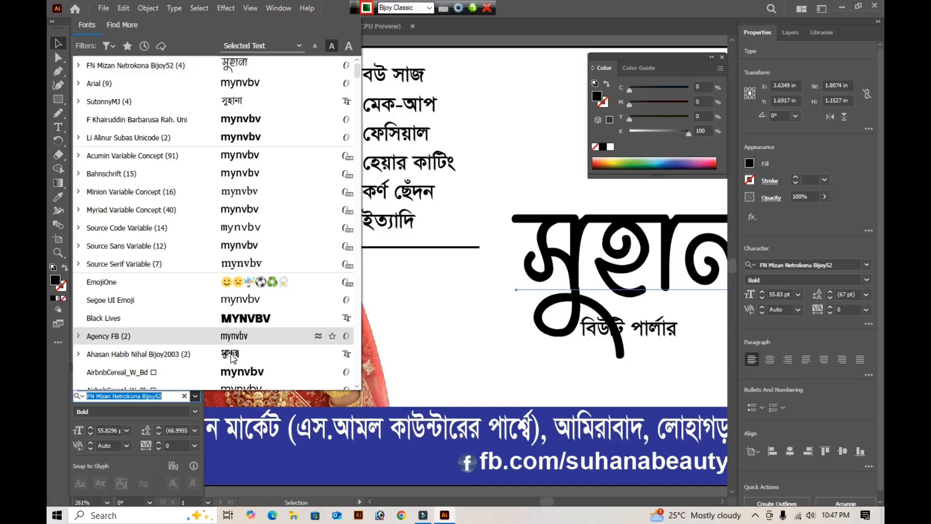
{"action": "scroll", "coordinate": [232, 357], "scroll_direction": "down", "scroll_amount": 1}
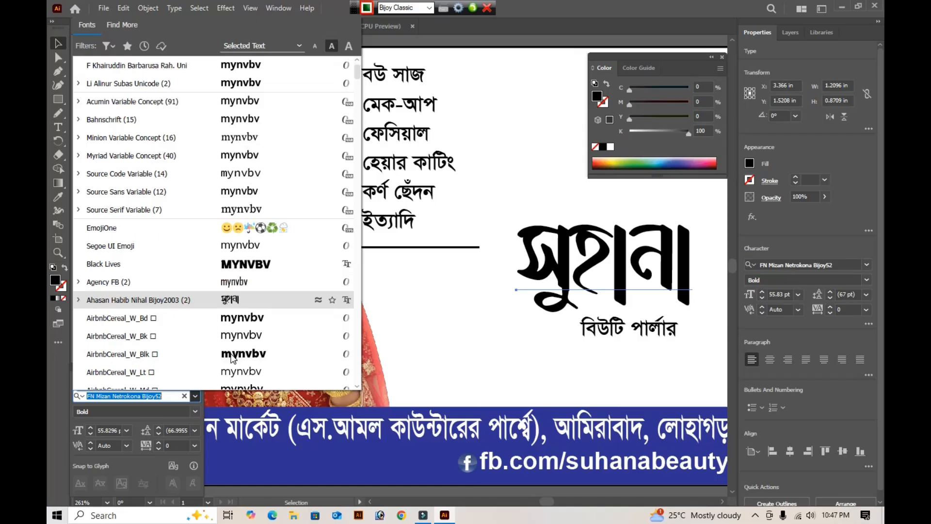
{"action": "scroll", "coordinate": [232, 358], "scroll_direction": "down", "scroll_amount": 6}
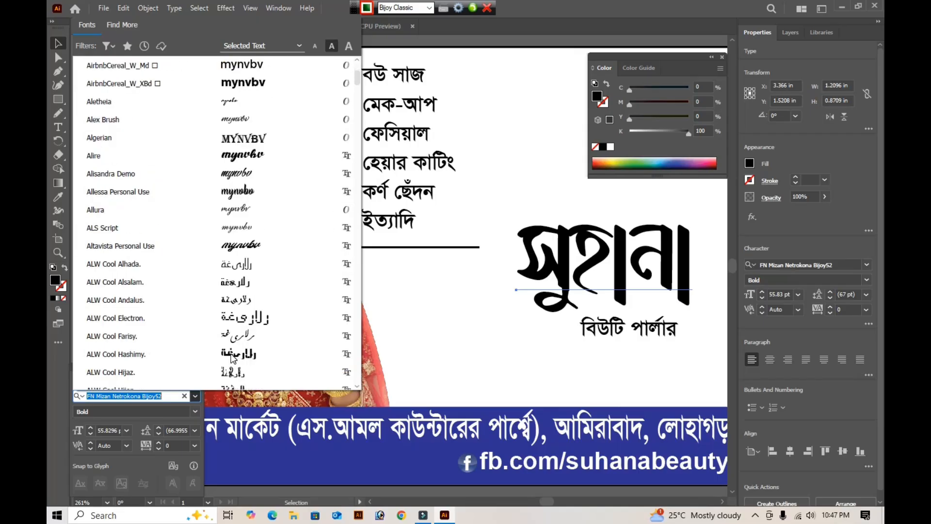
{"action": "scroll", "coordinate": [231, 357], "scroll_direction": "down", "scroll_amount": 3}
{"action": "type", "text": "v"}
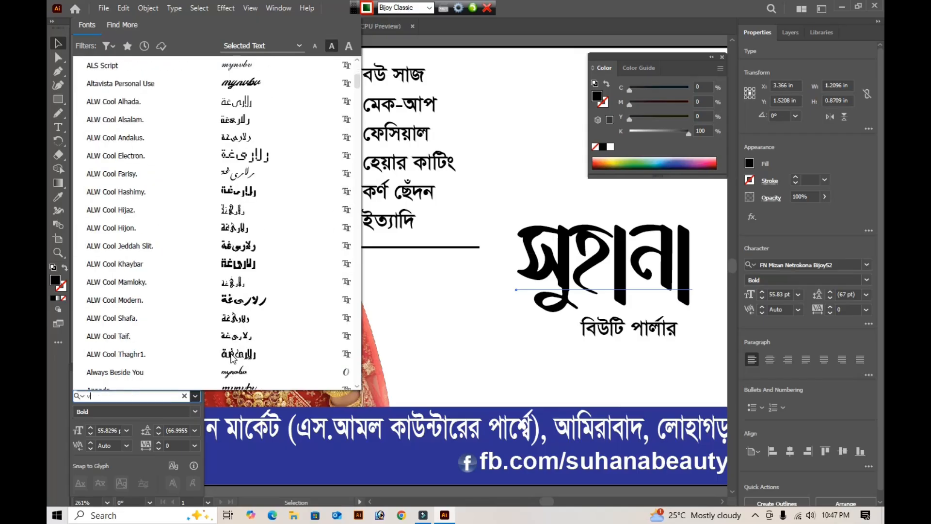
{"action": "type", "text": "'"}
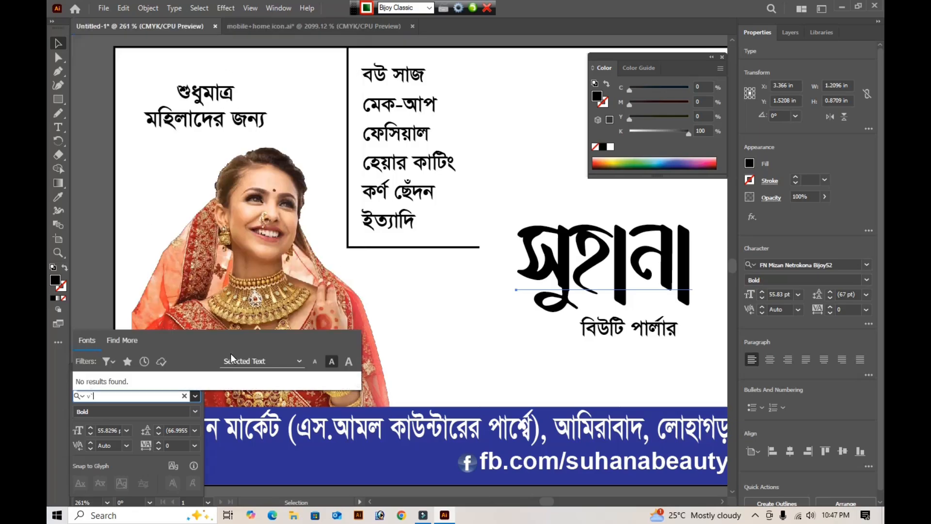
{"action": "key", "text": "BackSpace"}
{"action": "key", "text": "BackSpace"}
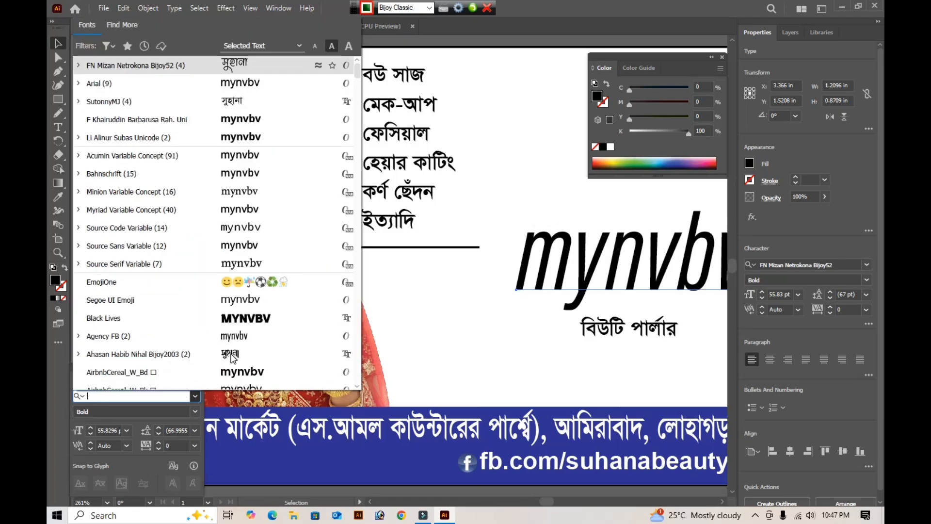
- Search the fonts for "fl" and preview the FL Bangla typefaces on the "সুহানা" title
{"action": "key", "text": "ctrl+alt+b"}
{"action": "type", "text": "fl"}
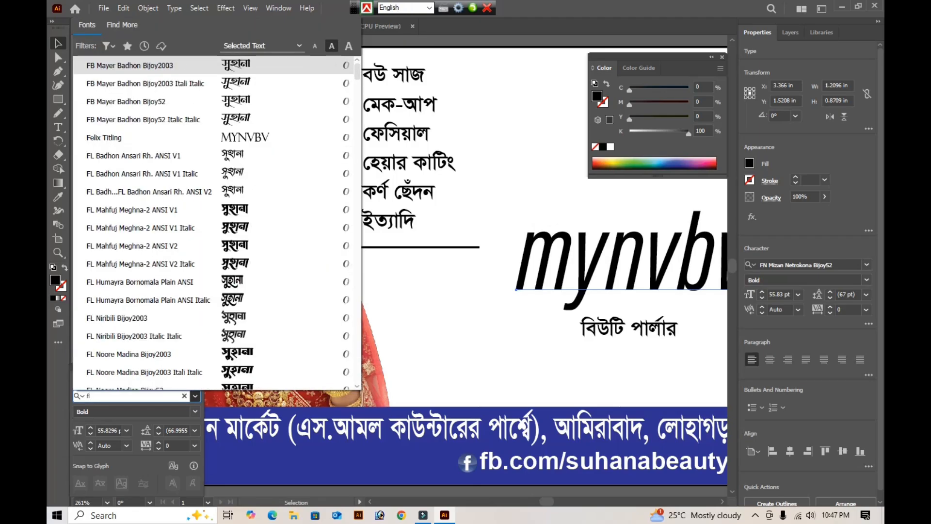
{"action": "key", "text": "Down"}
{"action": "key", "text": "Down"}
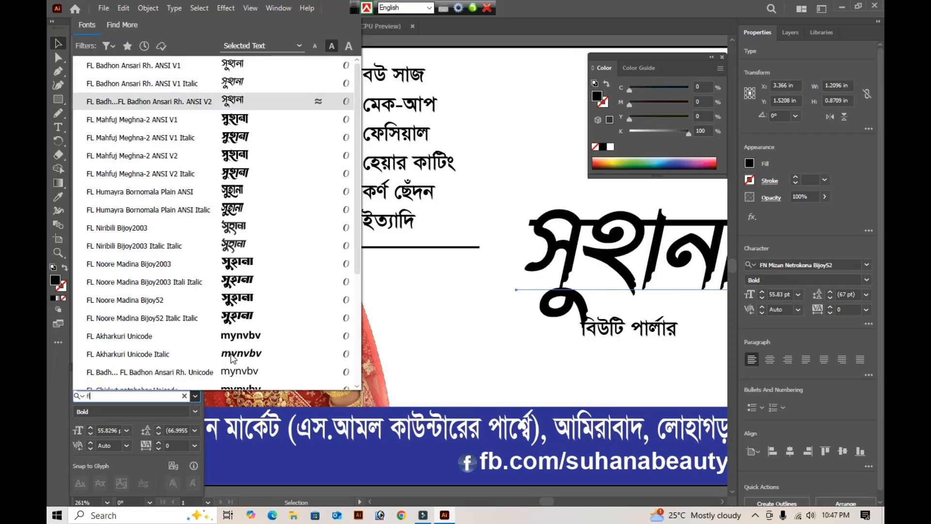
{"action": "key", "text": "Down"}
{"action": "key", "text": "Down"}
{"action": "key", "text": "Up"}
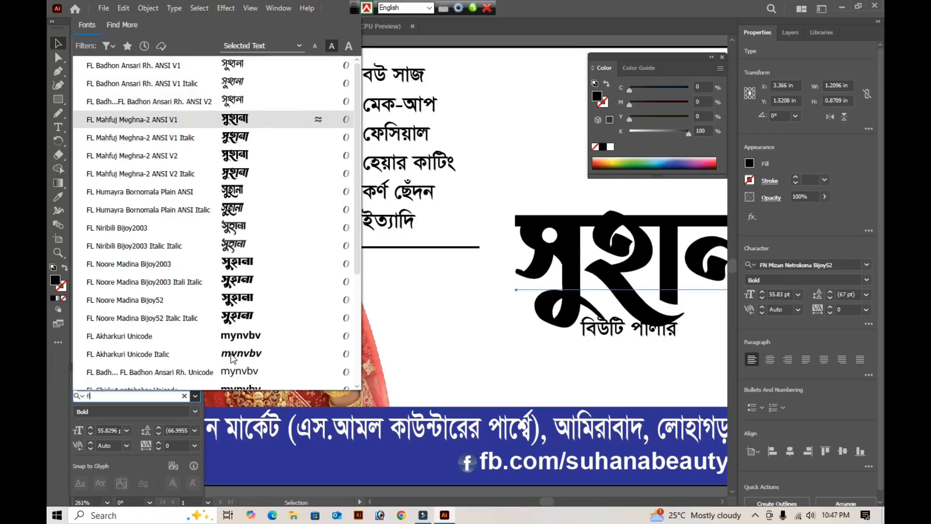
{"action": "key", "text": "Down"}
{"action": "key", "text": "Down"}
{"action": "key", "text": "Down"}
{"action": "key", "text": "Down"}
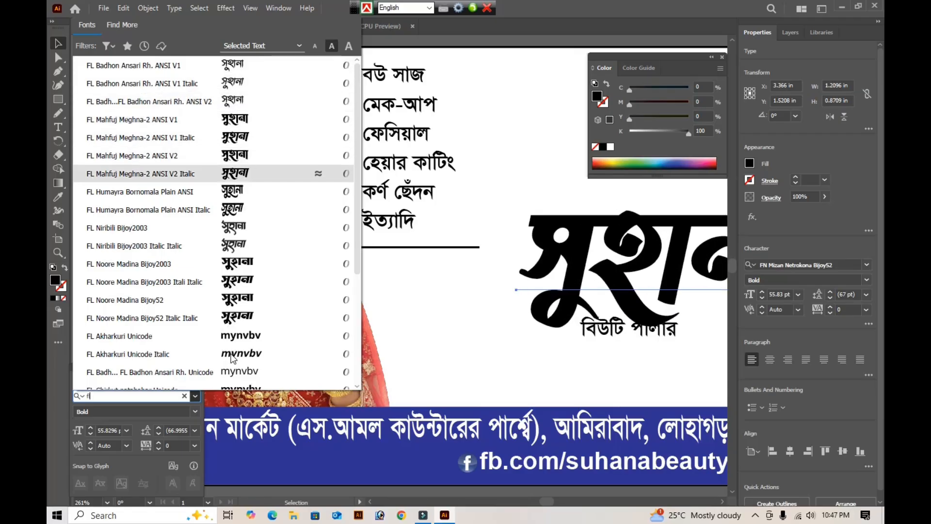
{"action": "key", "text": "Down"}
{"action": "key", "text": "Up"}
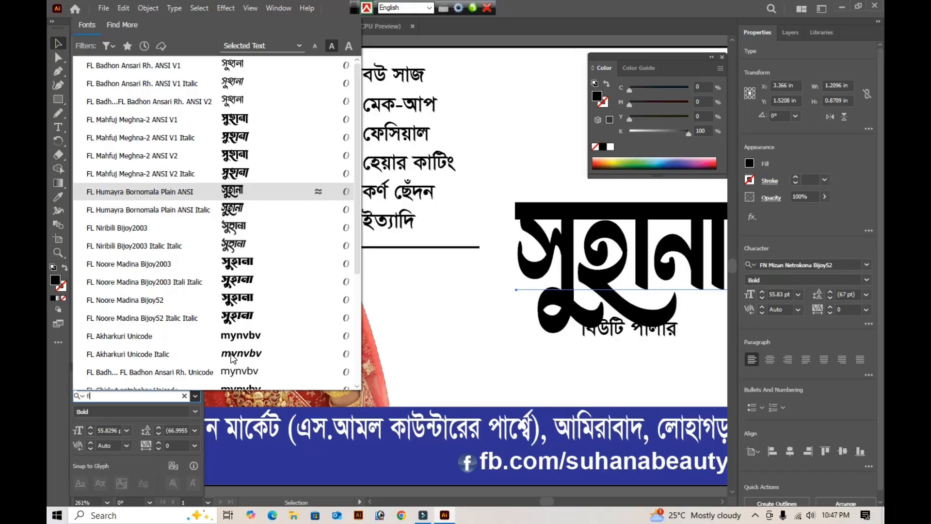
{"action": "key", "text": "Down"}
{"action": "key", "text": "Down"}
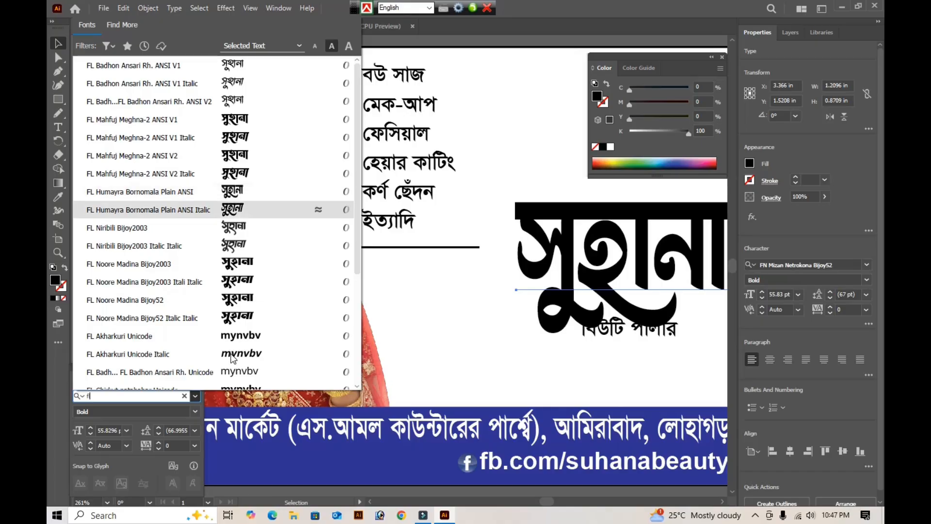
{"action": "key", "text": "Down"}
{"action": "key", "text": "Down"}
{"action": "key", "text": "Down"}
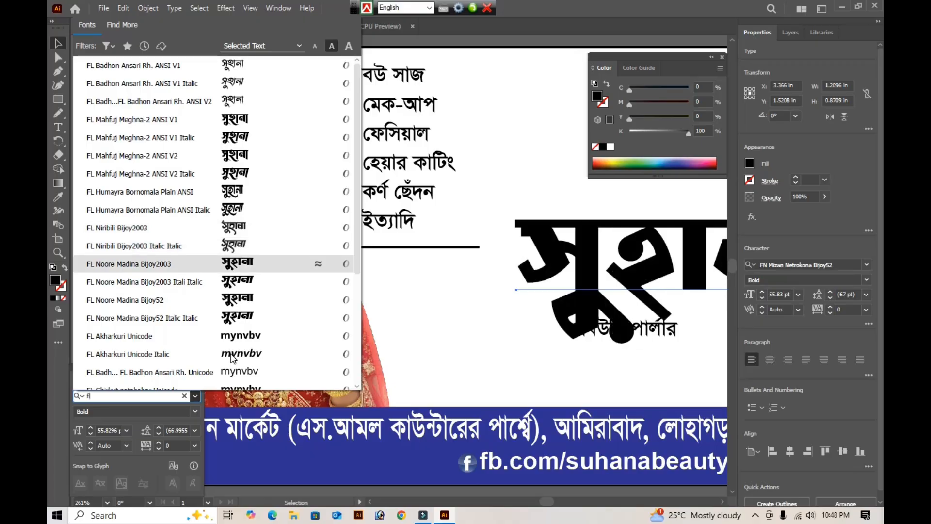
{"action": "key", "text": "Page_Up"}
- Search the fonts for "li", preview the Li Bangla typefaces on the "সুহানা" title and apply Li Sweet Shreyam ANSI V2
{"action": "key", "text": "BackSpace"}
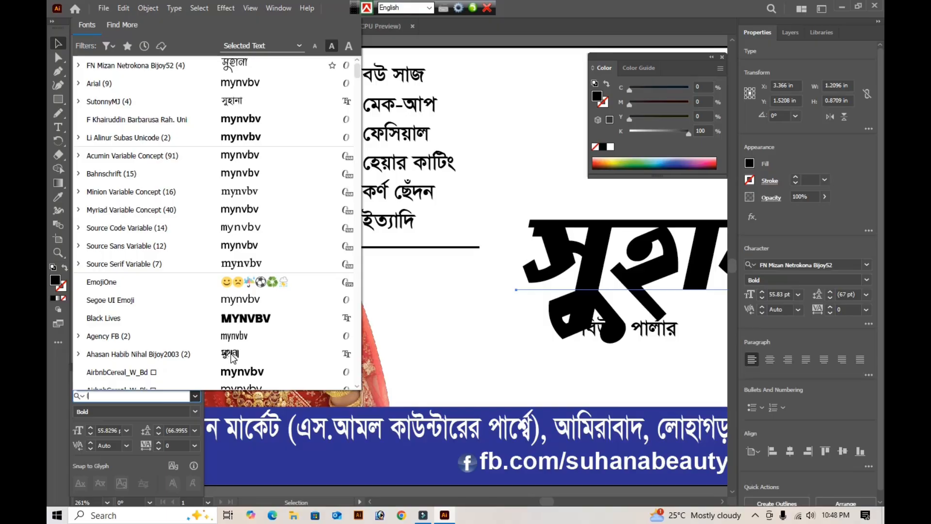
{"action": "type", "text": "l"}
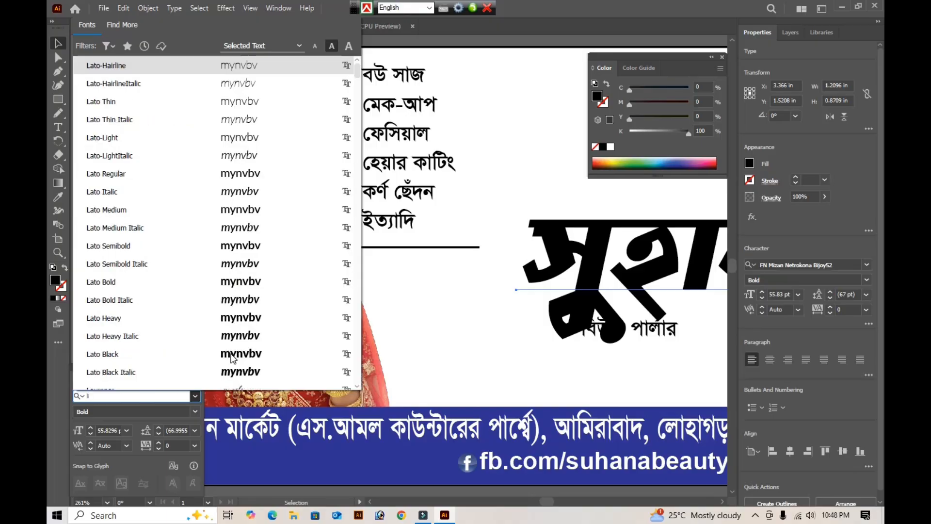
{"action": "type", "text": "i"}
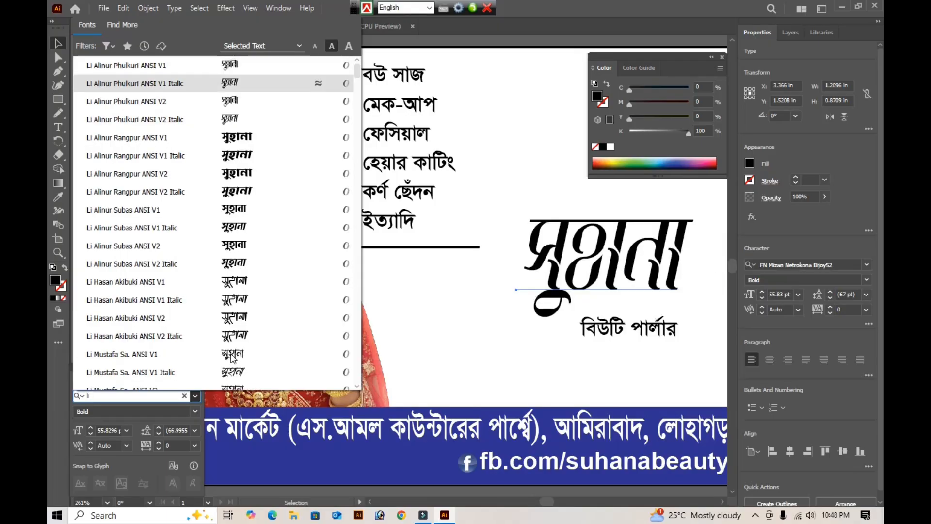
{"action": "key", "text": "Down"}
{"action": "key", "text": "Down"}
{"action": "key", "text": "Down"}
{"action": "key", "text": "Down"}
{"action": "key", "text": "Down"}
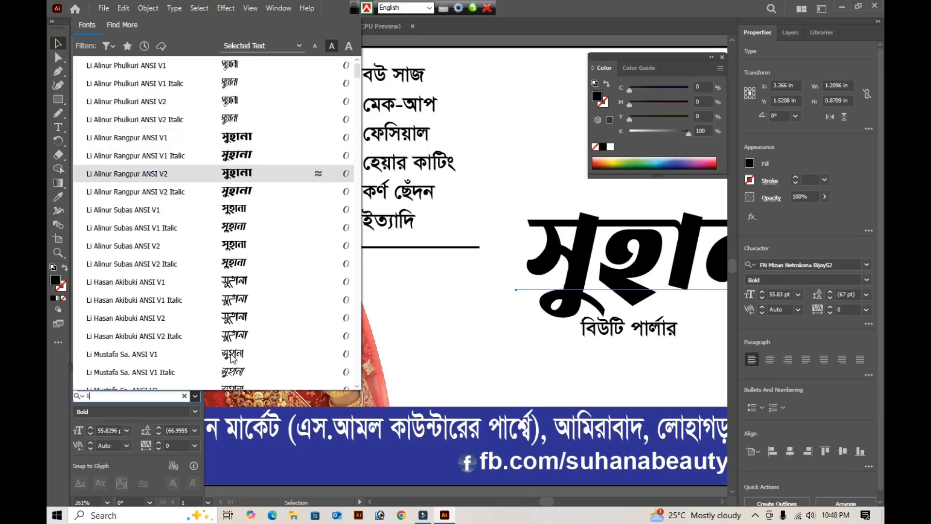
{"action": "key", "text": "Down"}
{"action": "key", "text": "Down"}
{"action": "key", "text": "Down"}
{"action": "key", "text": "Down"}
{"action": "key", "text": "Down"}
{"action": "key", "text": "Down"}
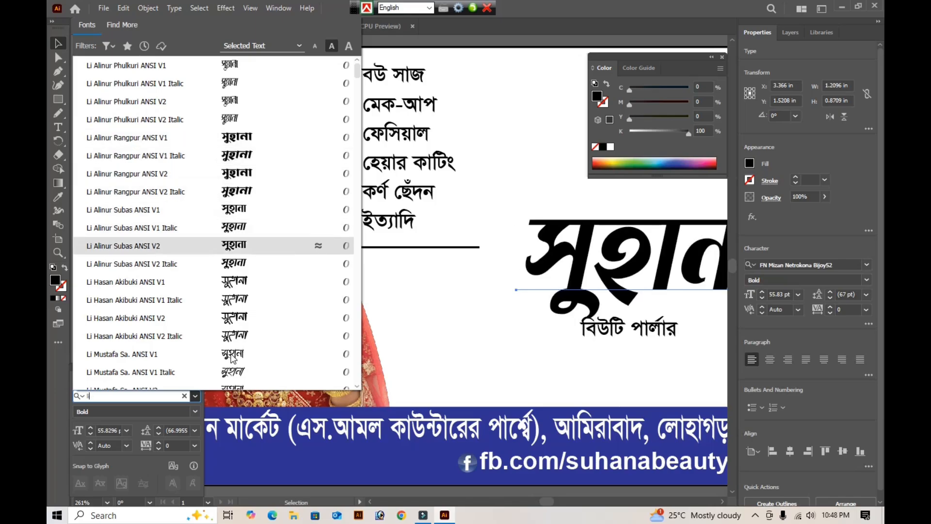
{"action": "key", "text": "Down"}
{"action": "key", "text": "Down"}
{"action": "key", "text": "Down"}
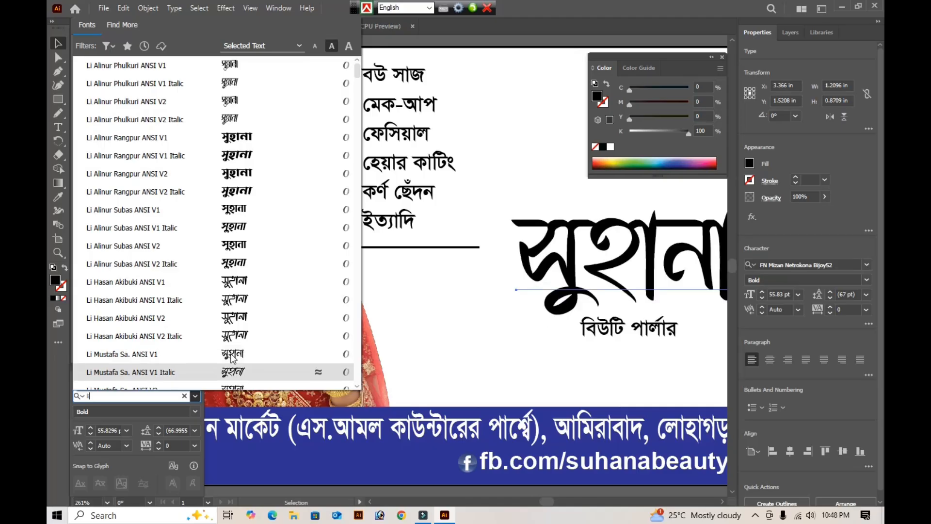
{"action": "scroll", "coordinate": [232, 358], "scroll_direction": "down", "scroll_amount": 1}
{"action": "key", "text": "Up"}
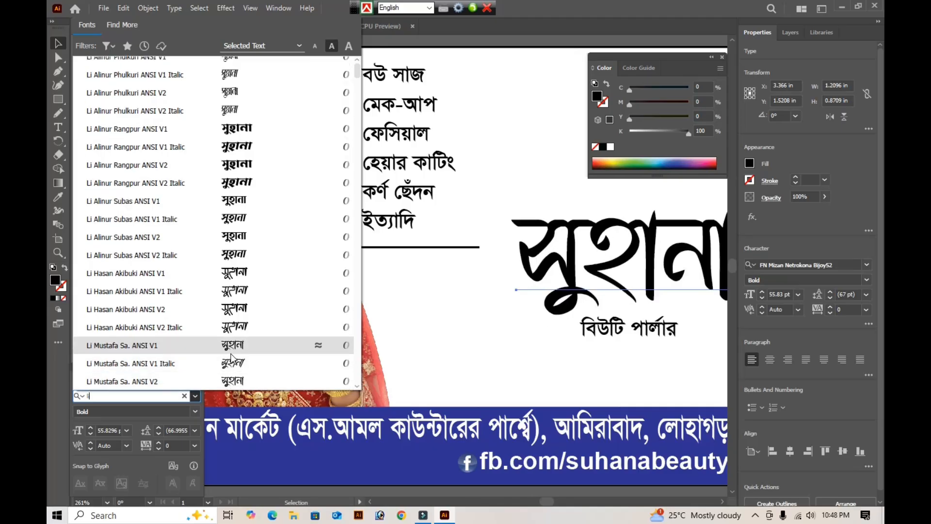
{"action": "key", "text": "Down"}
{"action": "key", "text": "Down"}
{"action": "key", "text": "Down"}
{"action": "key", "text": "Down"}
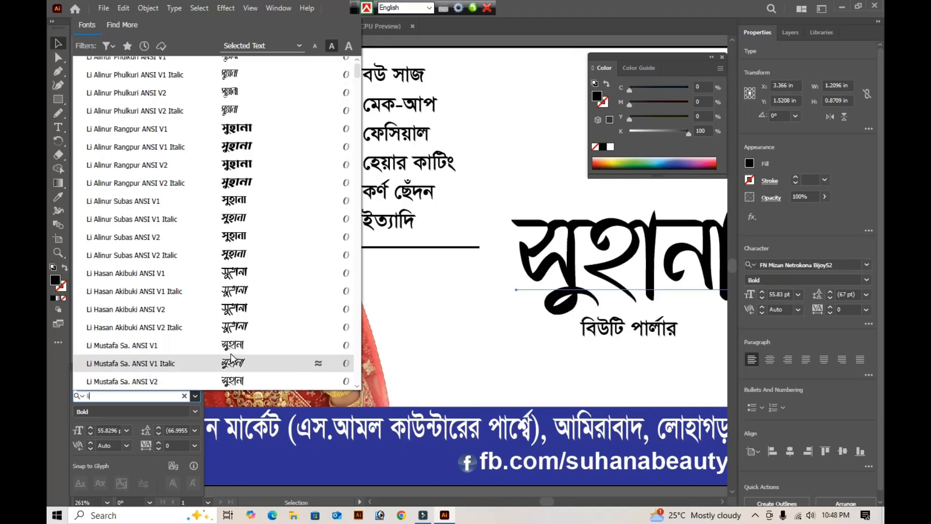
{"action": "scroll", "coordinate": [231, 358], "scroll_direction": "down", "scroll_amount": 1}
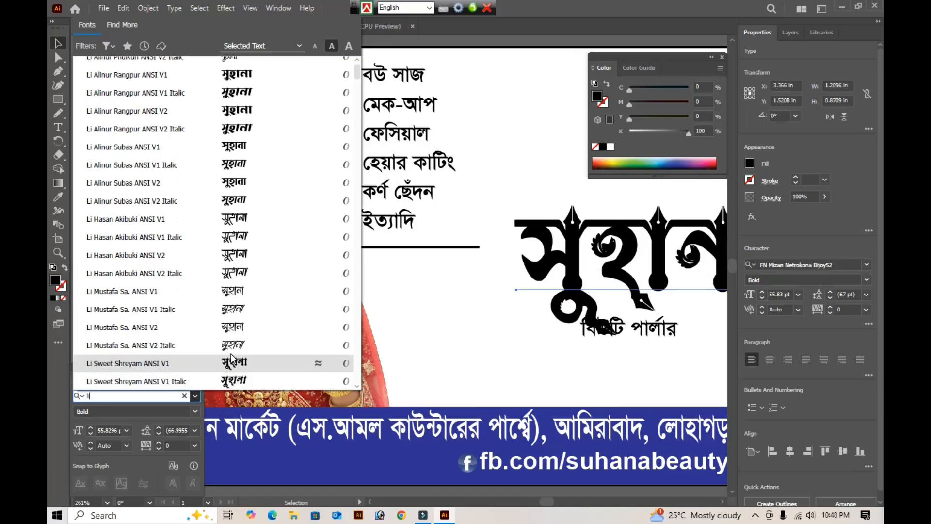
{"action": "key", "text": "Down"}
{"action": "key", "text": "Down"}
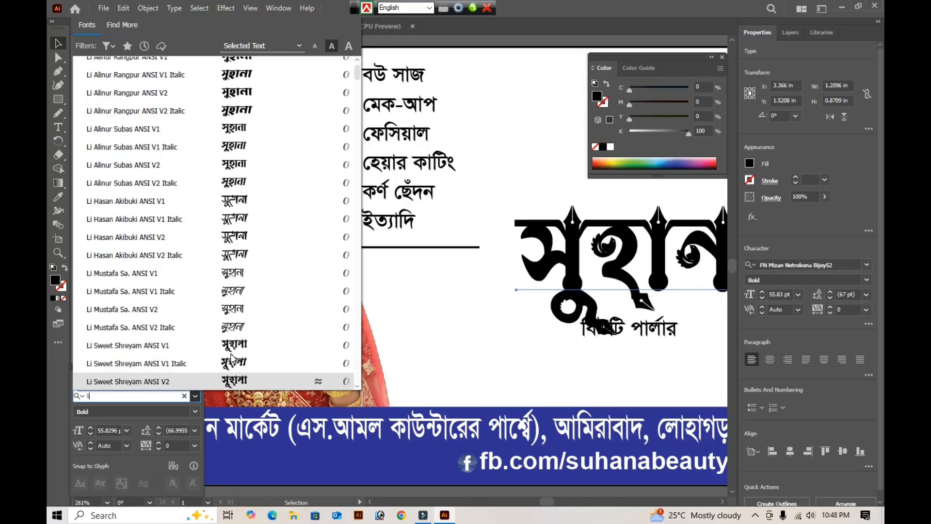
{"action": "key", "text": "Down"}
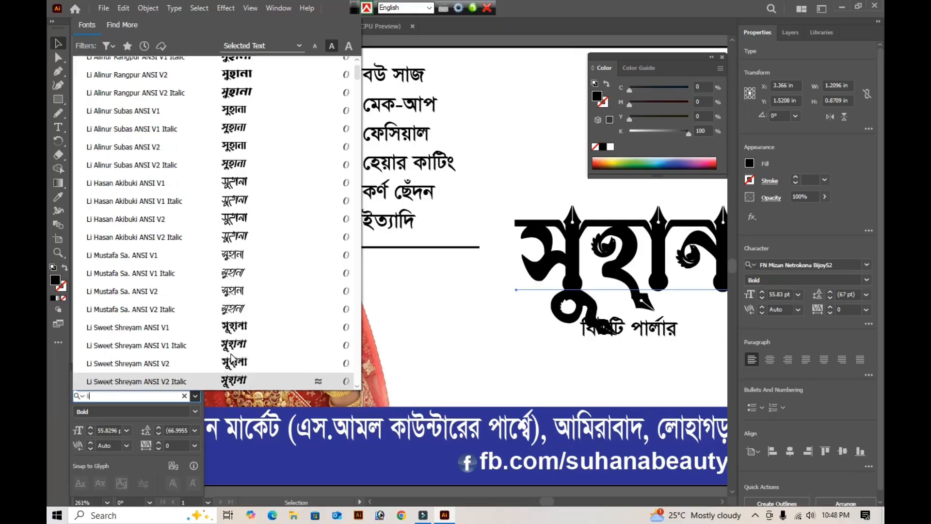
{"action": "key", "text": "Up"}
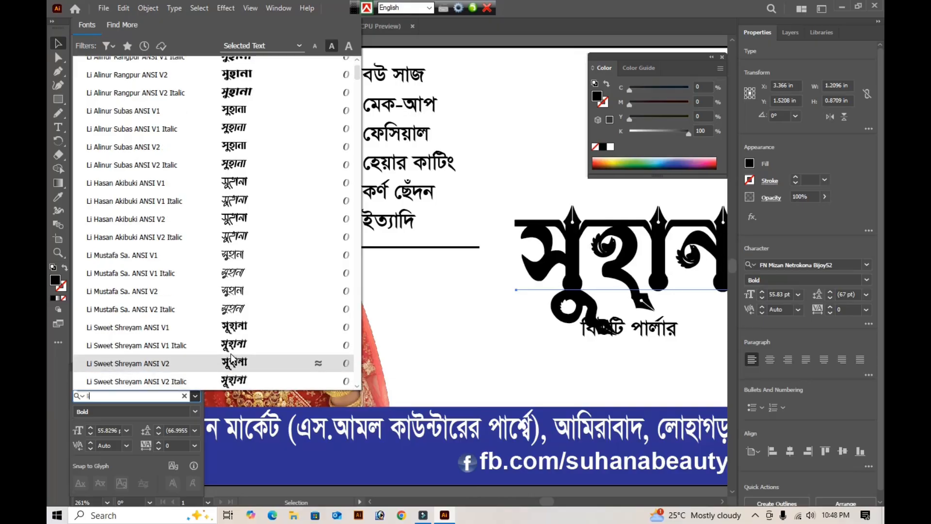
{"action": "key", "text": "Return"}
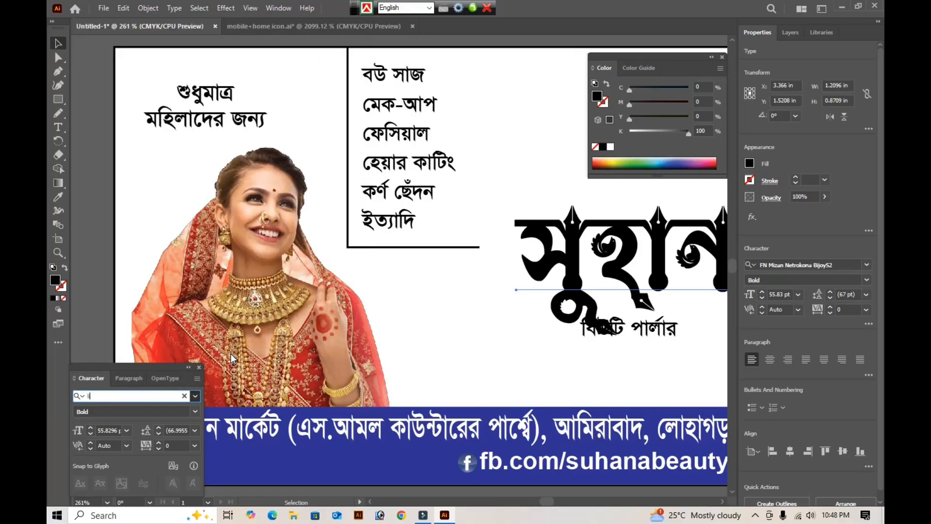
- Cut "সুহানা" out of the way, scale "বিউটি পার্লার" to about twice its size, and paste "সুহানা" back in place
{"action": "key", "text": "Tab"}
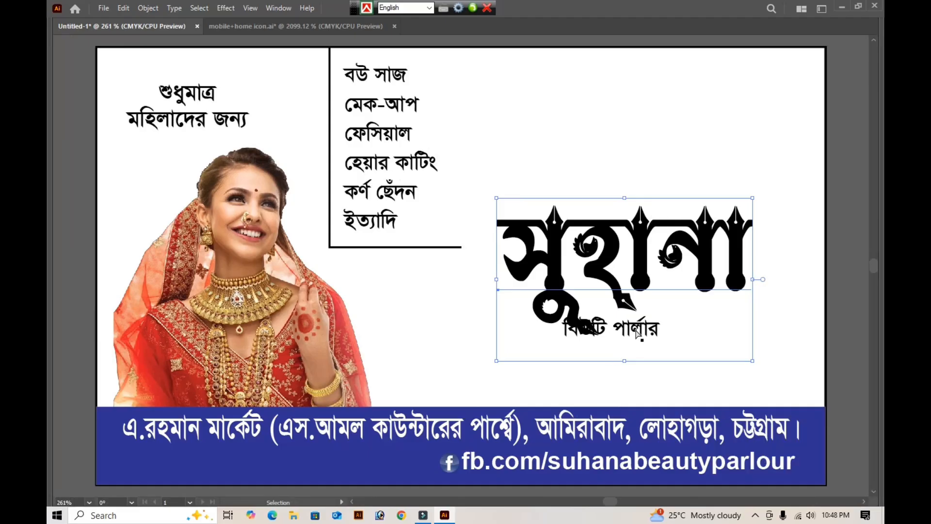
{"action": "key", "text": "ctrl+x"}
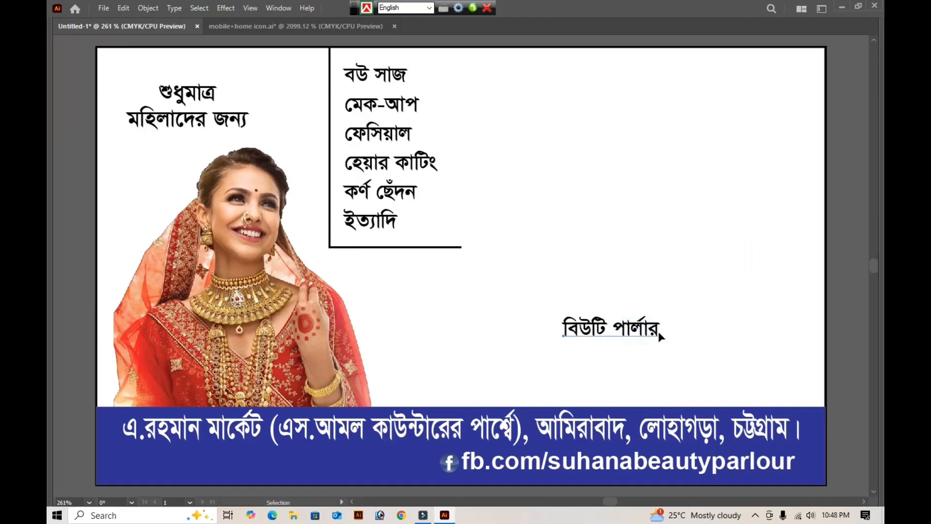
{"action": "left_click", "coordinate": [658, 331]}
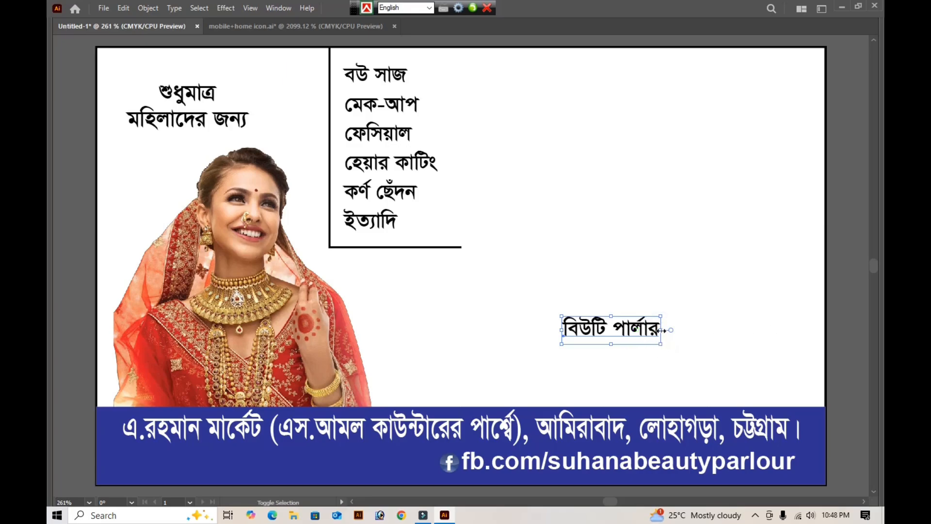
{"action": "left_click_drag", "start_coordinate": [660, 329], "coordinate": [757, 328]}
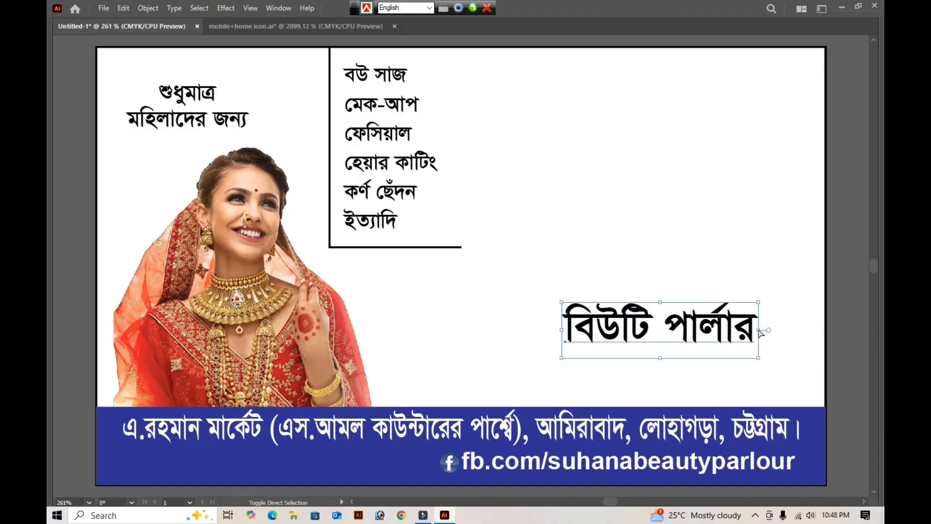
{"action": "key", "text": "ctrl+v"}
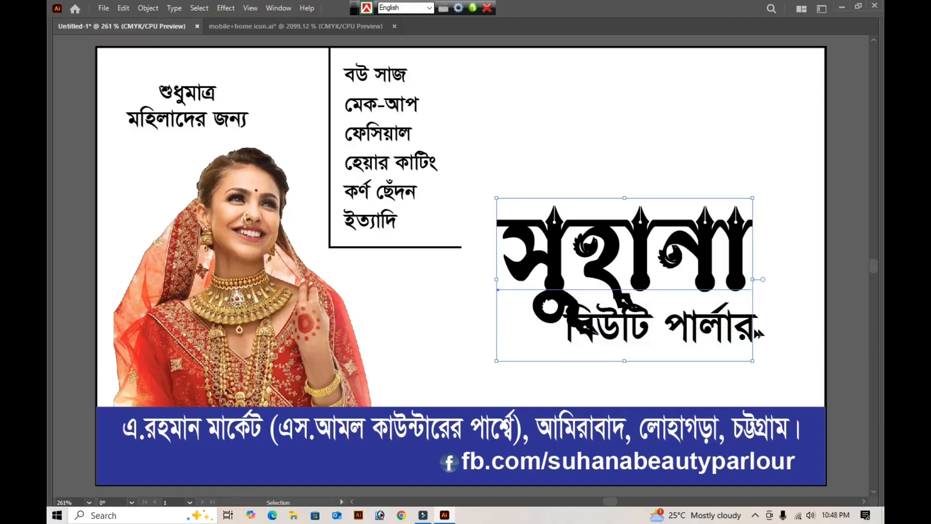
- Move "বিউটি পার্লার" down and right below "সুহানা", and shift "সুহানা" slightly left so the two words no longer overlap
{"action": "left_click", "coordinate": [714, 340]}
{"action": "left_click_drag", "start_coordinate": [668, 331], "coordinate": [694, 339]}
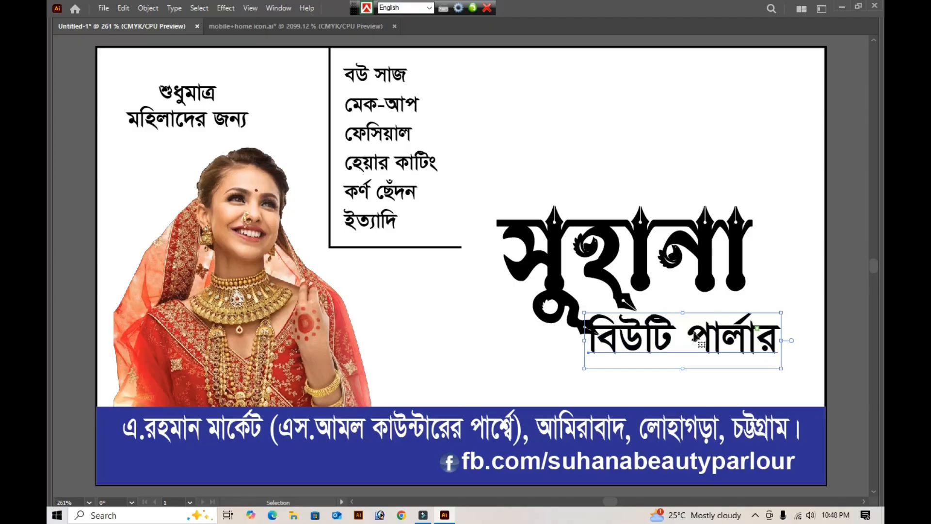
{"action": "left_click", "coordinate": [563, 280]}
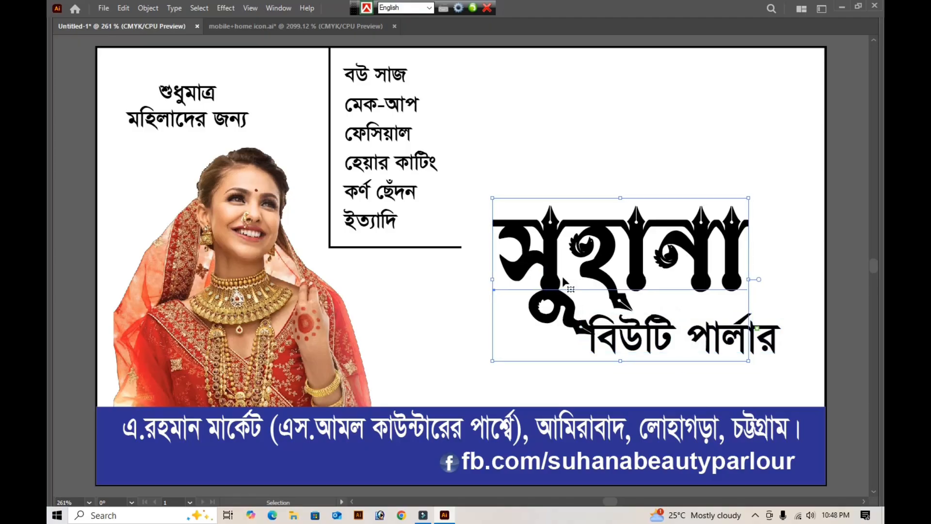
{"action": "left_click_drag", "start_coordinate": [562, 280], "coordinate": [553, 280]}
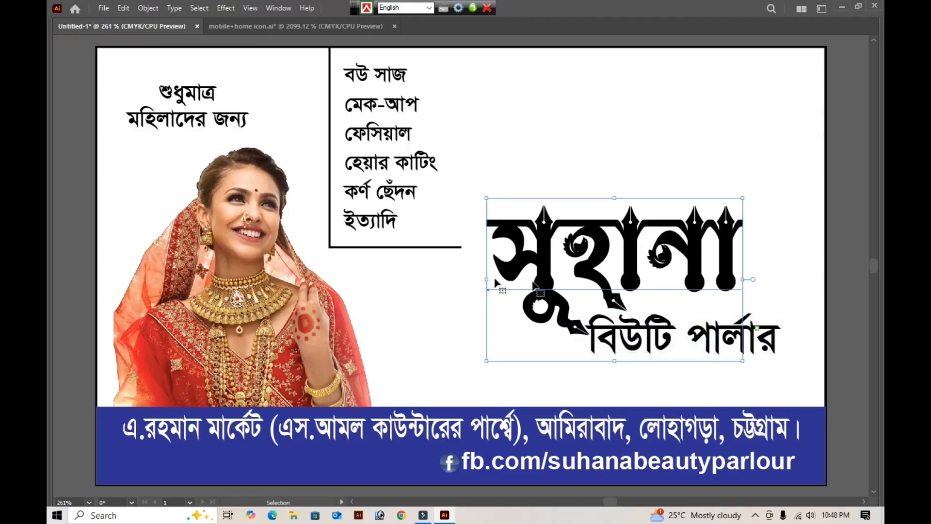
- Shrink the border lines around the services list so they end closer to the text's right side and last line
{"action": "left_click", "coordinate": [397, 251]}
{"action": "left_click_drag", "start_coordinate": [417, 271], "coordinate": [323, 240]}
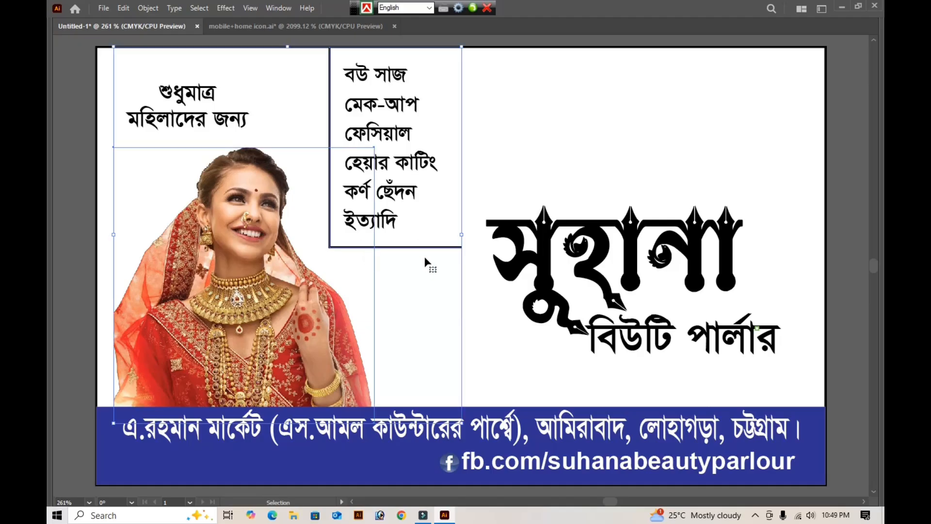
{"action": "left_click", "coordinate": [319, 325], "text": "shift"}
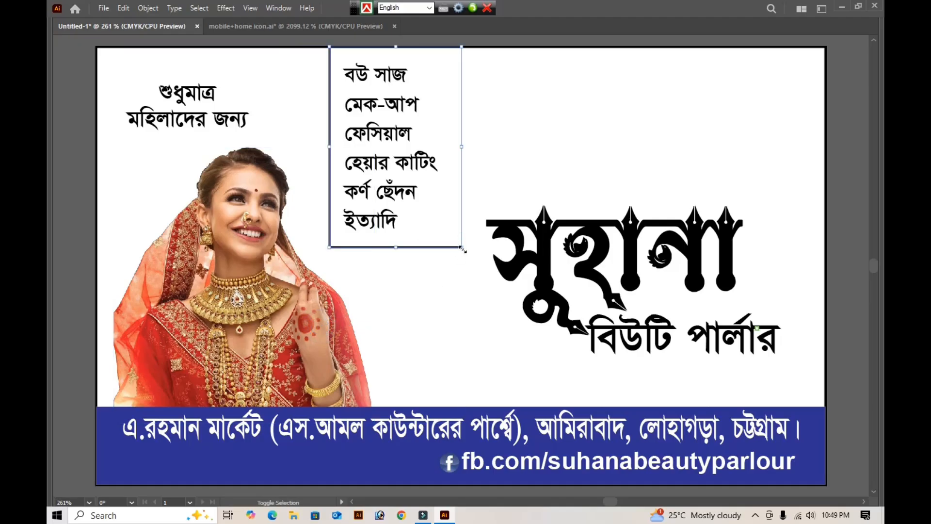
{"action": "left_click_drag", "start_coordinate": [462, 248], "coordinate": [452, 233]}
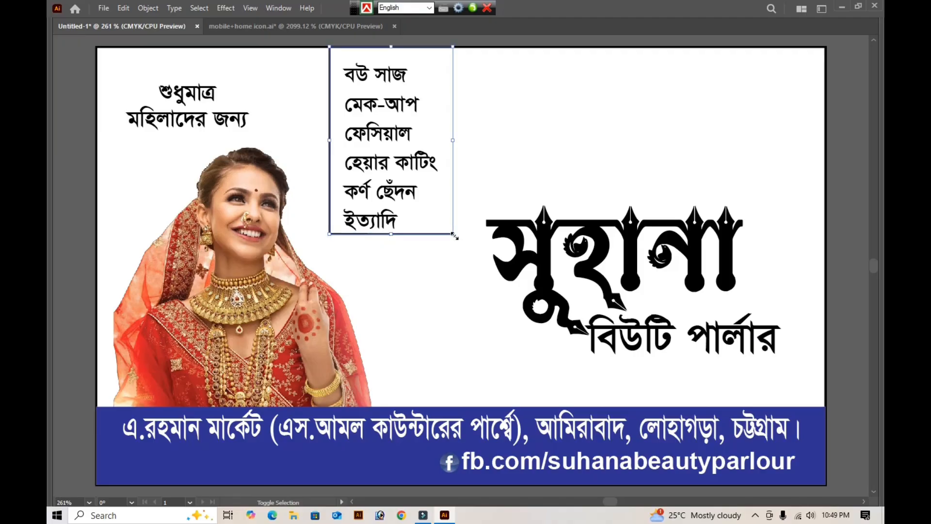
{"action": "left_click_drag", "start_coordinate": [391, 235], "coordinate": [391, 238]}
{"action": "left_click", "coordinate": [432, 300]}
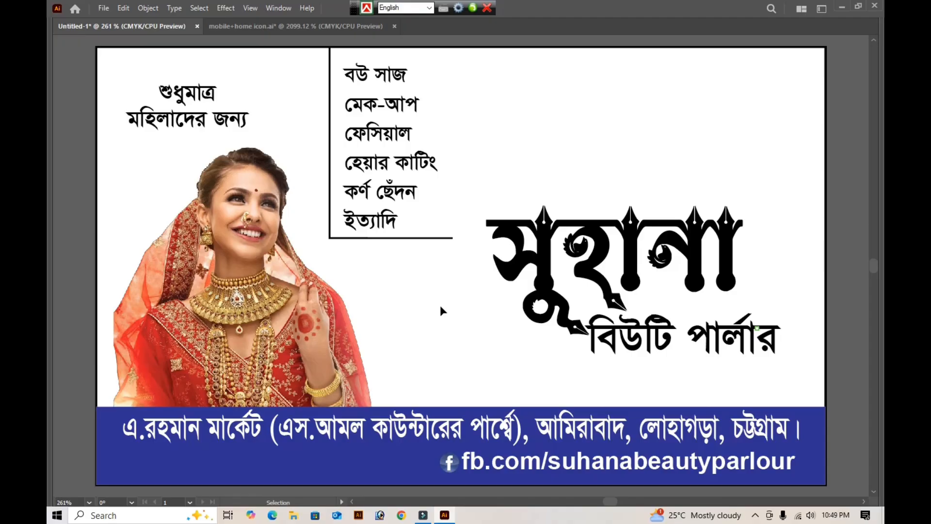
- Draw an unfilled ellipse about 3.16 × 1.98 in around the "সুহানা বিউটি পার্লার" title, overlapping the card's right edge
{"action": "key", "text": "space"}
{"action": "left_click_drag", "start_coordinate": [710, 270], "coordinate": [609, 249]}
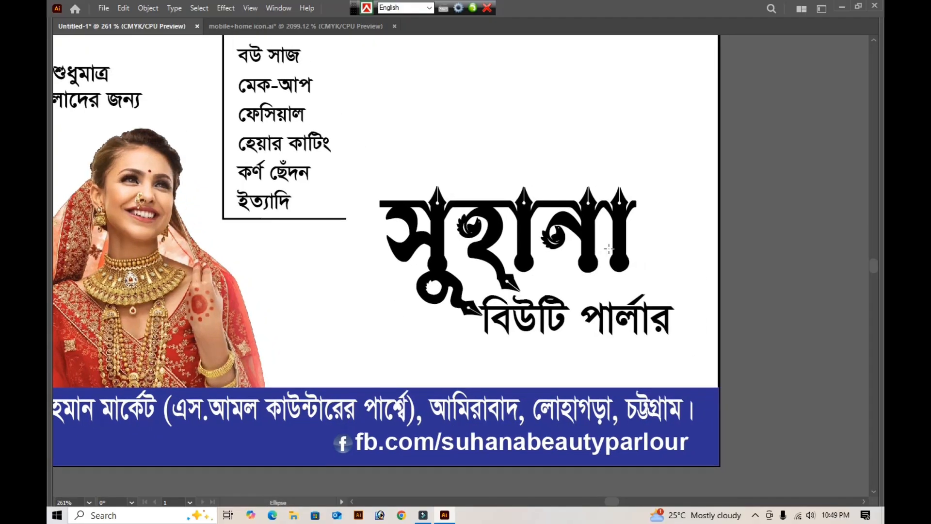
{"action": "key", "text": "Tab"}
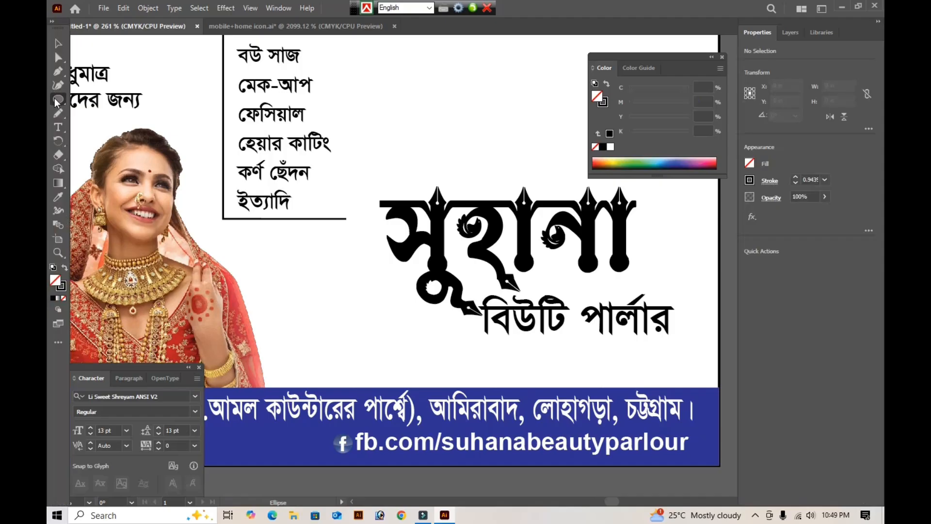
{"action": "right_click", "coordinate": [56, 102]}
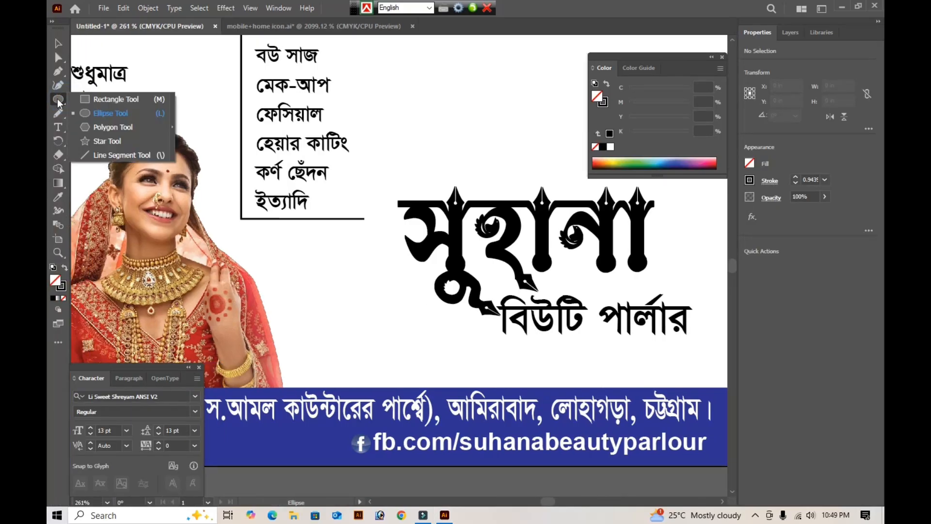
{"action": "left_click", "coordinate": [107, 115]}
{"action": "key", "text": "Tab"}
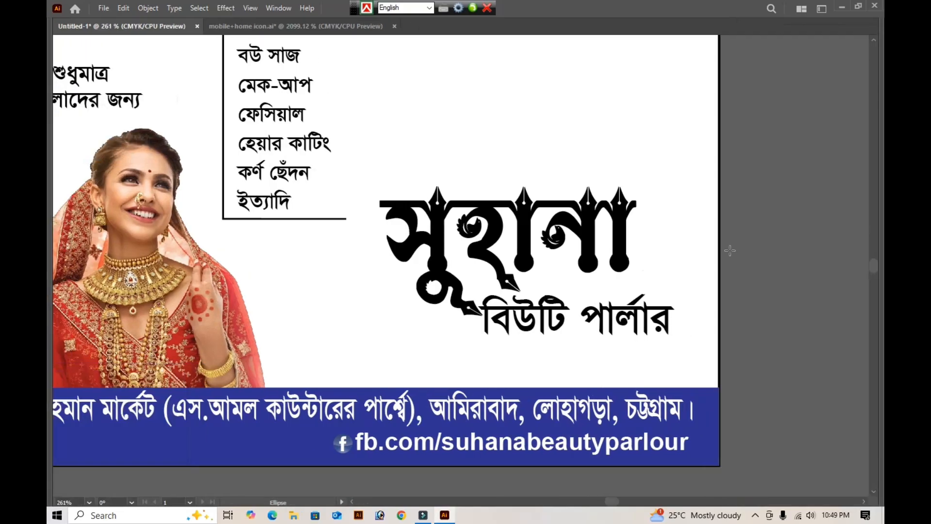
{"action": "left_click_drag", "start_coordinate": [745, 434], "coordinate": [275, 147]}
{"action": "key", "text": "Tab"}
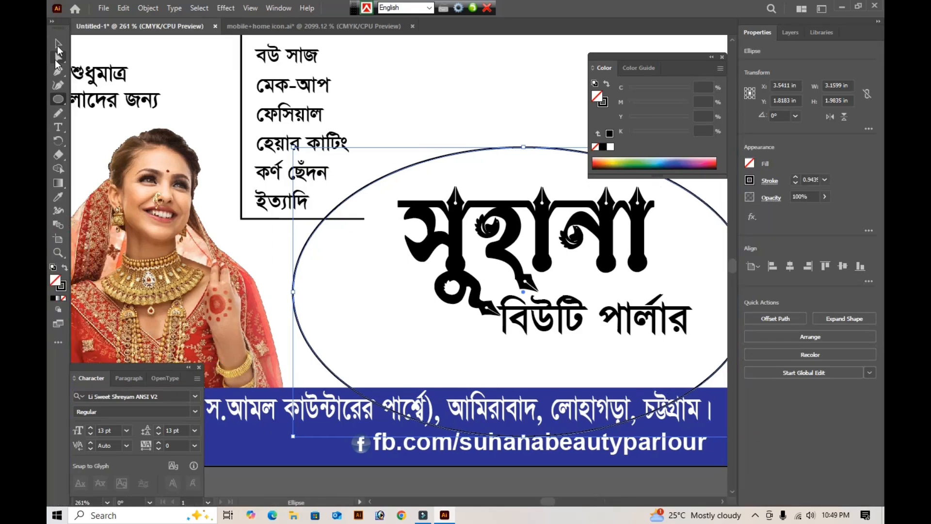
{"action": "key", "text": "Tab"}
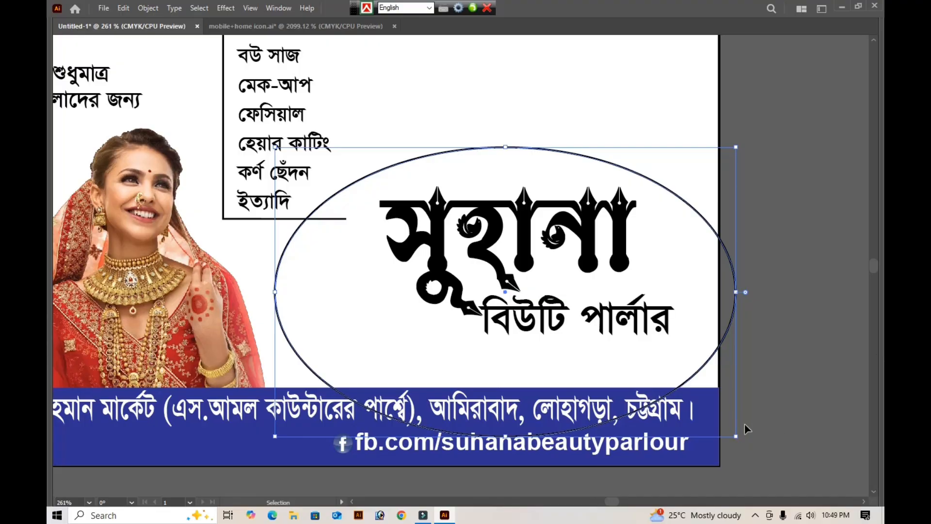
- Enlarge the ellipse down to the card's bottom edge and nudge it right so it extends well past the card's side
{"action": "left_click_drag", "start_coordinate": [737, 438], "coordinate": [782, 466]}
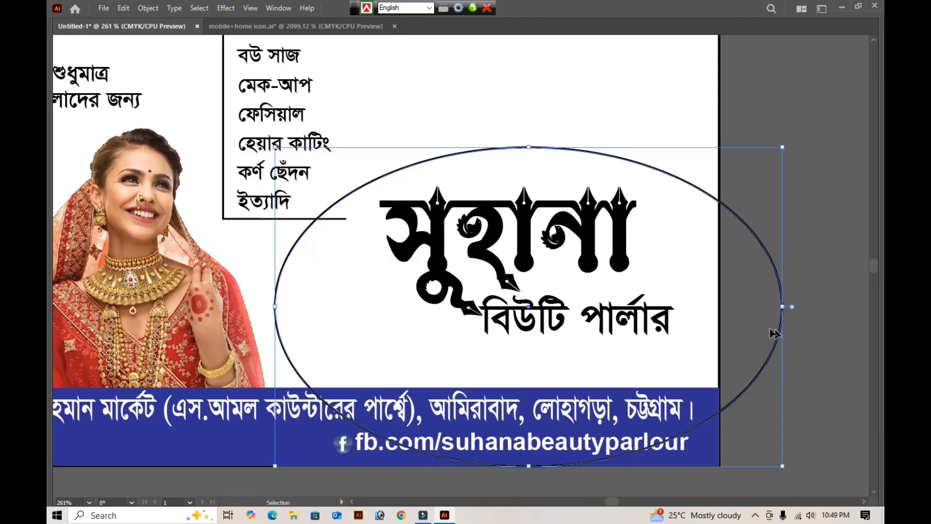
{"action": "key", "text": "Right"}
{"action": "key", "text": "Right"}
{"action": "key", "text": "Right"}
{"action": "key", "text": "Right"}
{"action": "key", "text": "Right"}
{"action": "key", "text": "Right"}
{"action": "key", "text": "Right"}
{"action": "key", "text": "Right"}
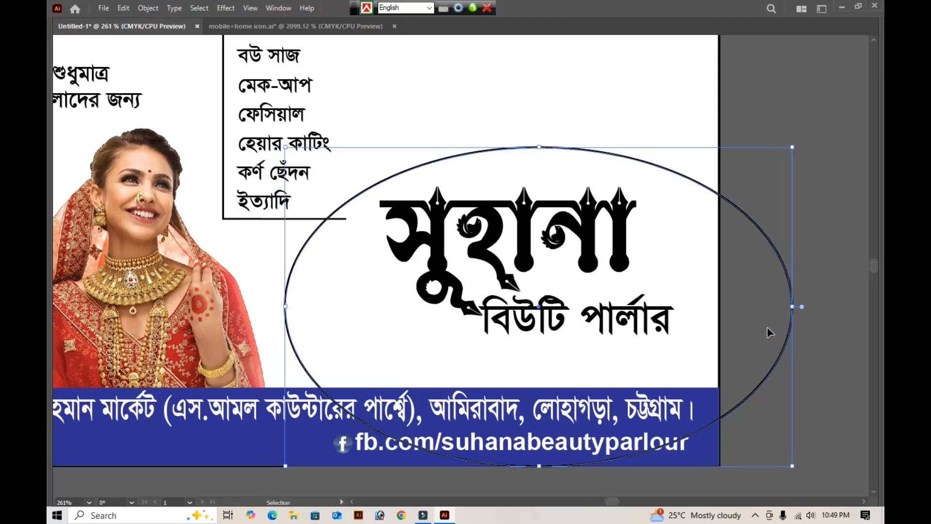
{"action": "key", "text": "Right"}
{"action": "key", "text": "Right"}
{"action": "key", "text": "Right"}
{"action": "key", "text": "Right"}
{"action": "key", "text": "Right"}
{"action": "key", "text": "Right"}
{"action": "key", "text": "Right"}
{"action": "key", "text": "Right"}
{"action": "key", "text": "Right"}
{"action": "key", "text": "Right"}
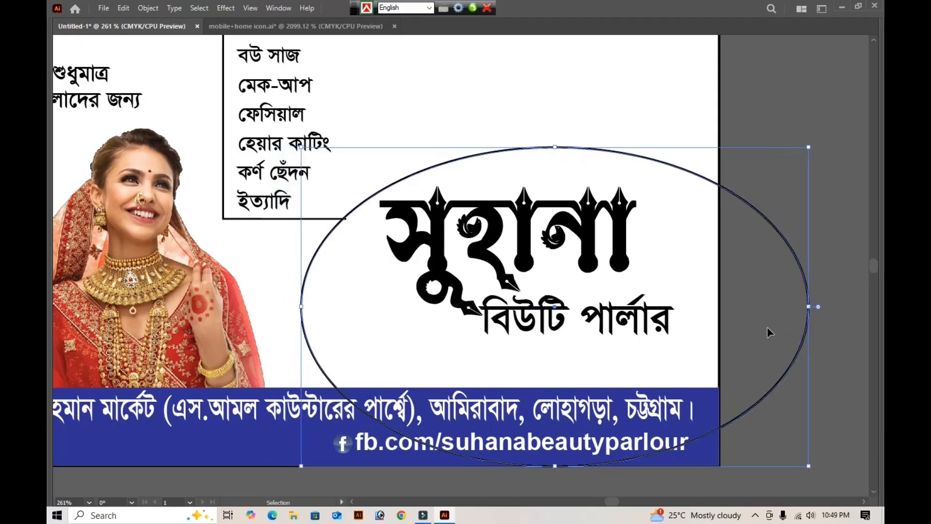
{"action": "key", "text": "Right"}
{"action": "key", "text": "Right"}
{"action": "key", "text": "Right"}
{"action": "key", "text": "Right"}
- Duplicate the ellipse in place and shrink the copy slightly toward its lower-right corner, leaving a crescent-shaped gap between the outlines
{"action": "key", "text": "a"}
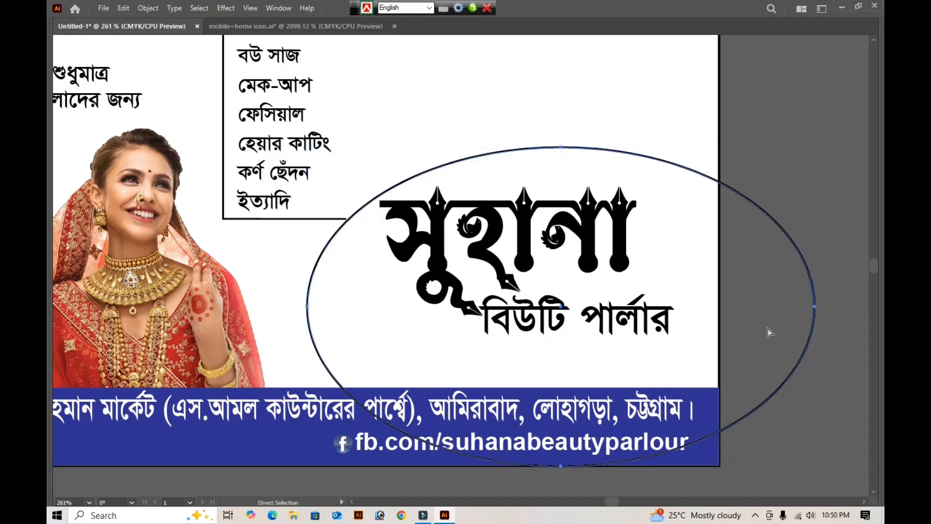
{"action": "key", "text": "v"}
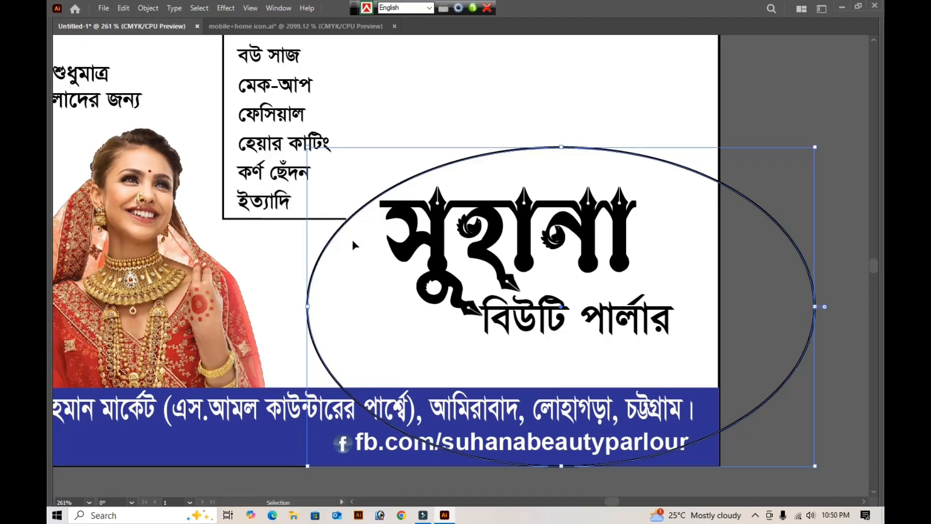
{"action": "left_click_drag", "start_coordinate": [308, 147], "coordinate": [313, 159]}
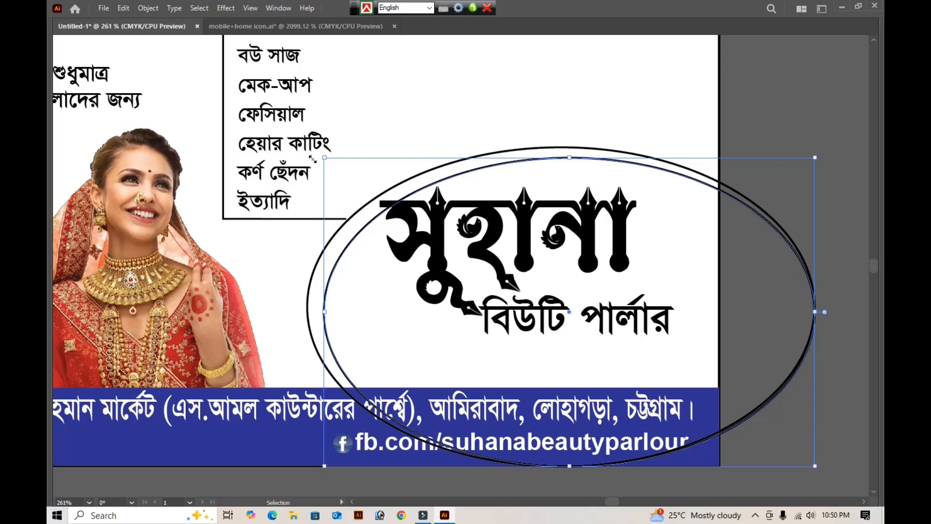
{"action": "left_click", "coordinate": [756, 132]}
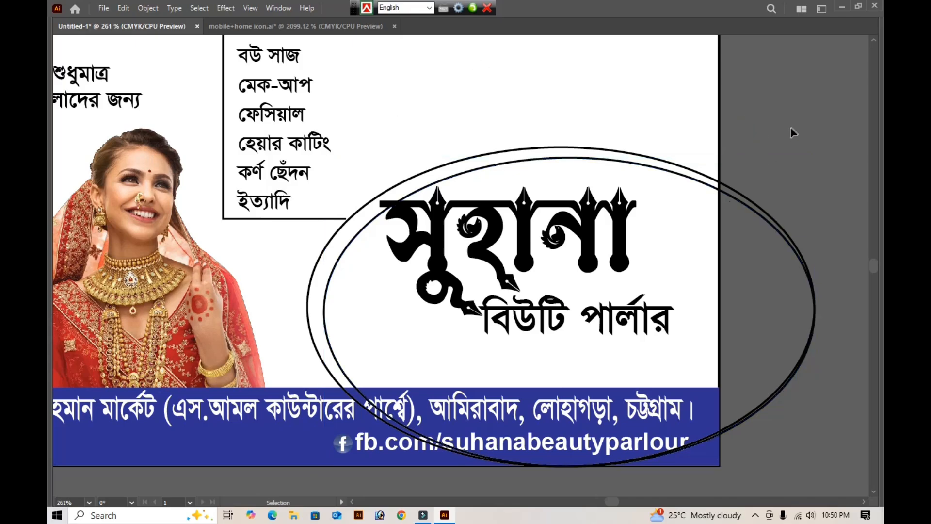
- Unlock all objects and use Shape Builder to remove the parts of both ellipses that extend beyond the card's right edge
{"action": "key", "text": "ctrl+alt"}
{"action": "key", "text": "ctrl+alt+2"}
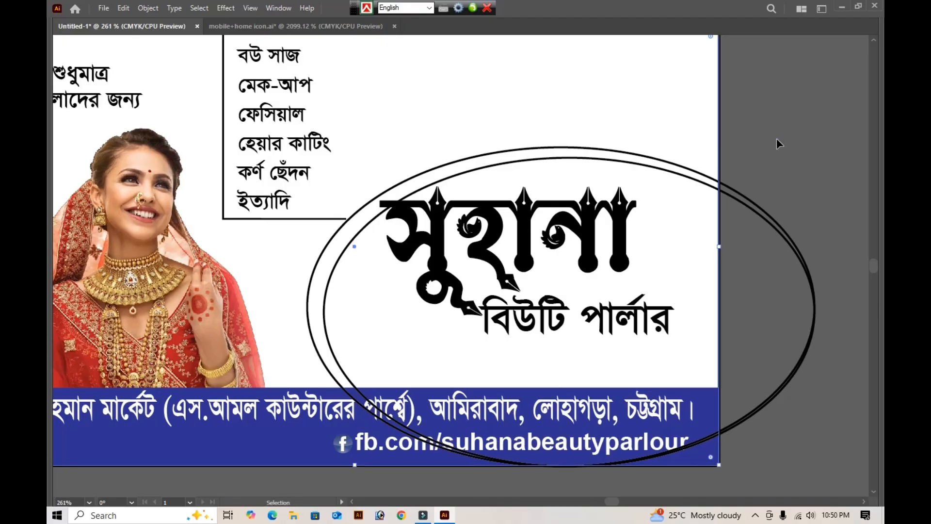
{"action": "left_click", "coordinate": [776, 138]}
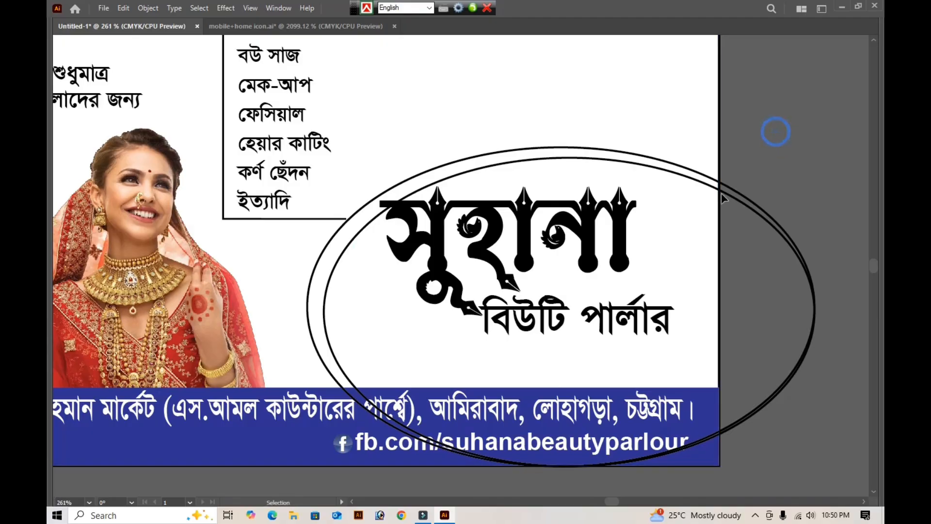
{"action": "left_click_drag", "start_coordinate": [776, 131], "coordinate": [709, 203]}
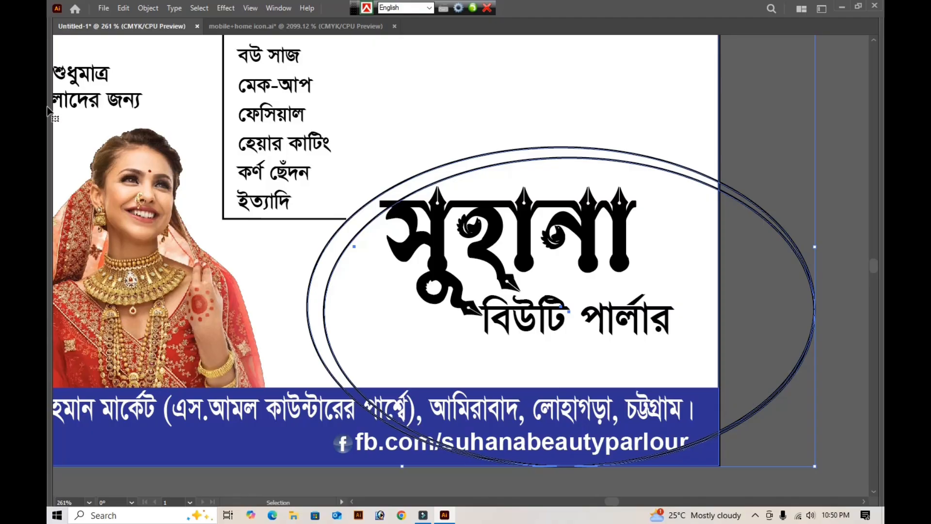
{"action": "key", "text": "Tab"}
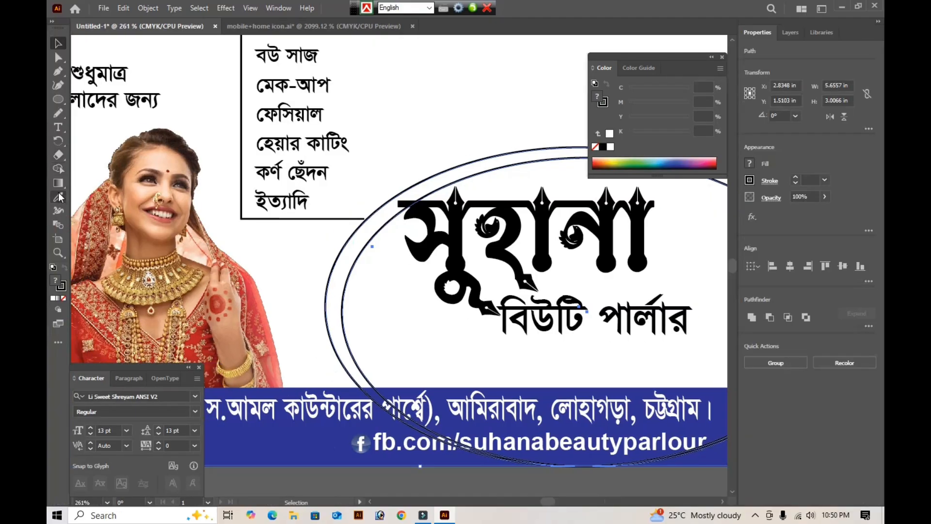
{"action": "left_click", "coordinate": [58, 169]}
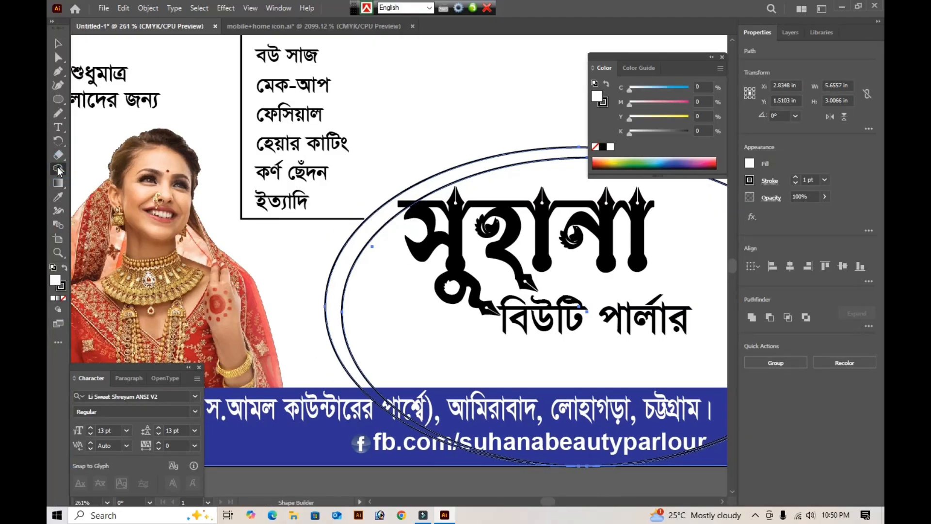
{"action": "key", "text": "Tab"}
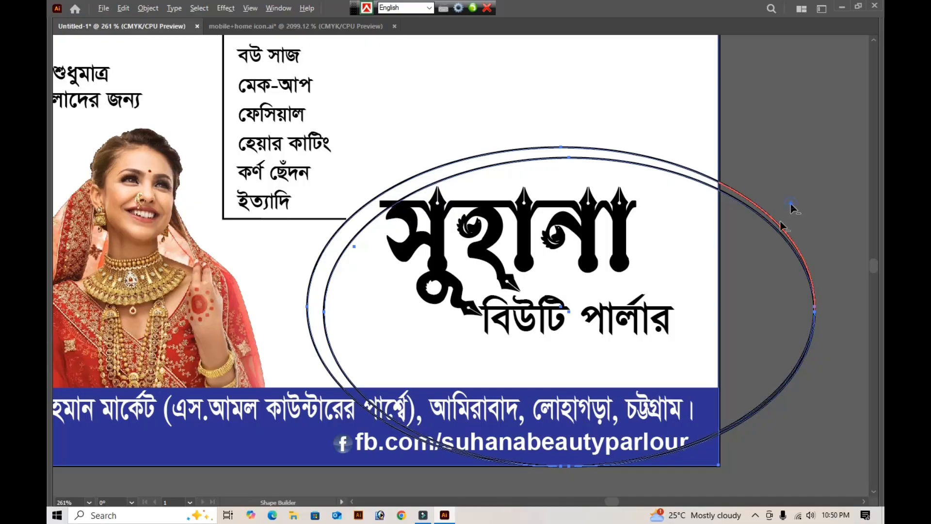
{"action": "mouse_move", "coordinate": [791, 203]}
{"action": "left_mouse_down"}
{"action": "mouse_move", "coordinate": [766, 300]}
{"action": "mouse_move", "coordinate": [807, 398]}
{"action": "left_mouse_up"}
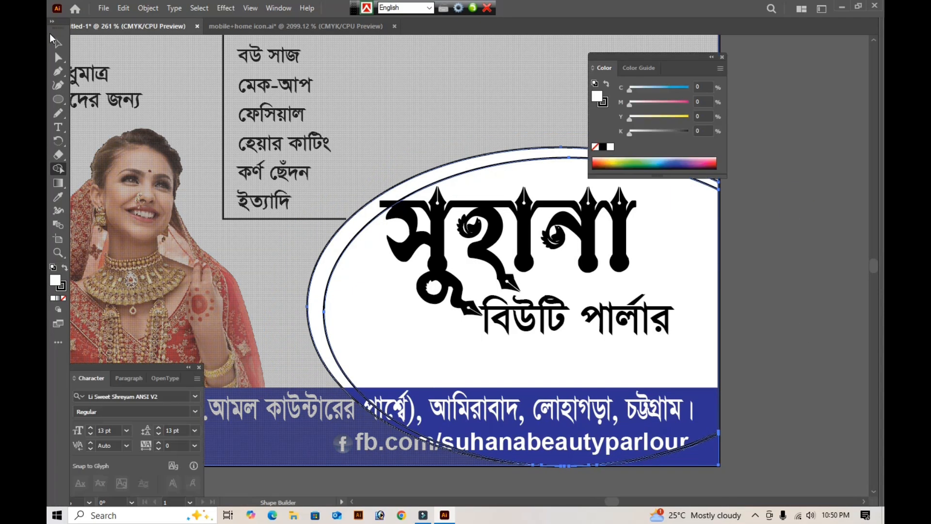
{"action": "left_click", "coordinate": [57, 44]}
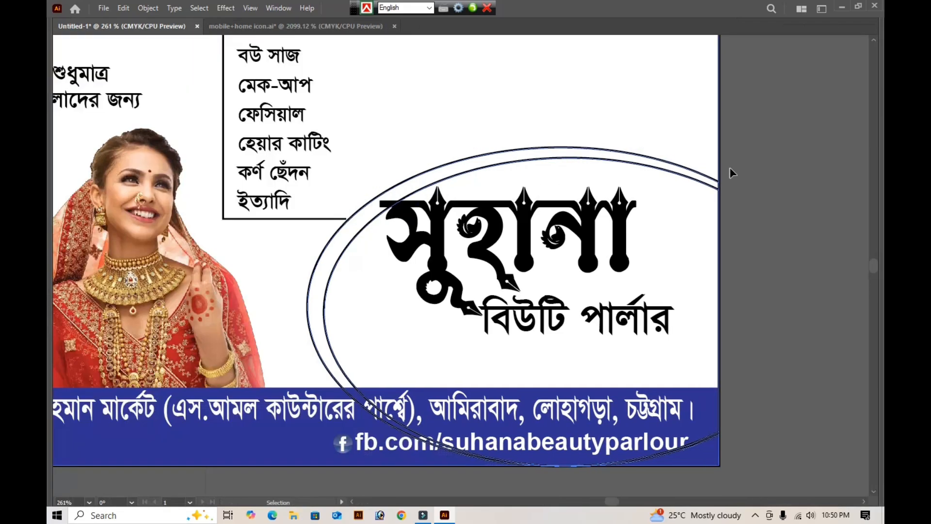
{"action": "left_click", "coordinate": [752, 167]}
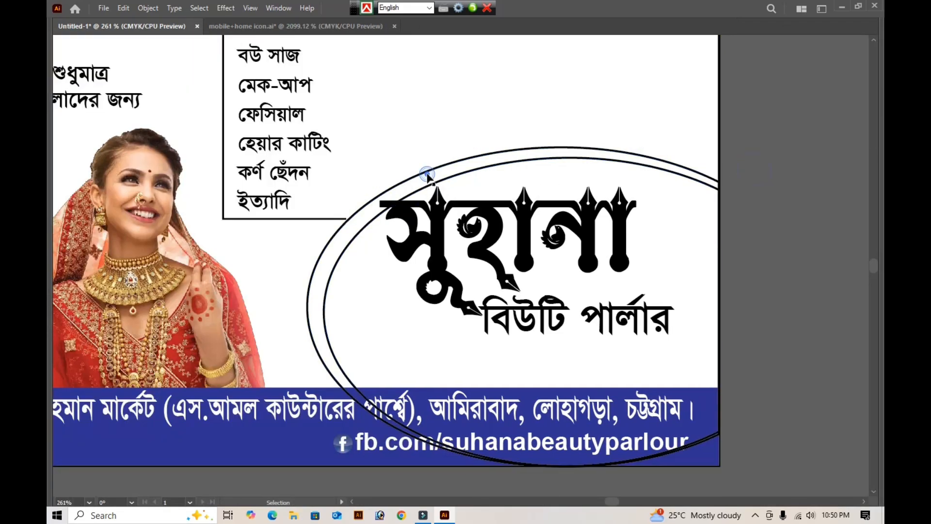
- Fill the trimmed outer ellipse with orange-yellow at C 0, Y 100 and K 0 with a little magenta, and no stroke
{"action": "left_click", "coordinate": [431, 176]}
{"action": "left_click", "coordinate": [432, 174]}
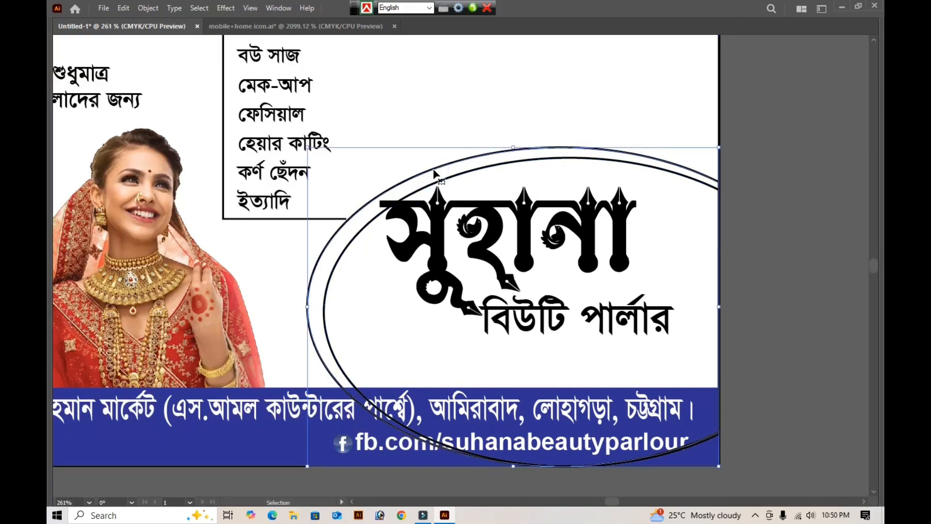
{"action": "key", "text": "Tab"}
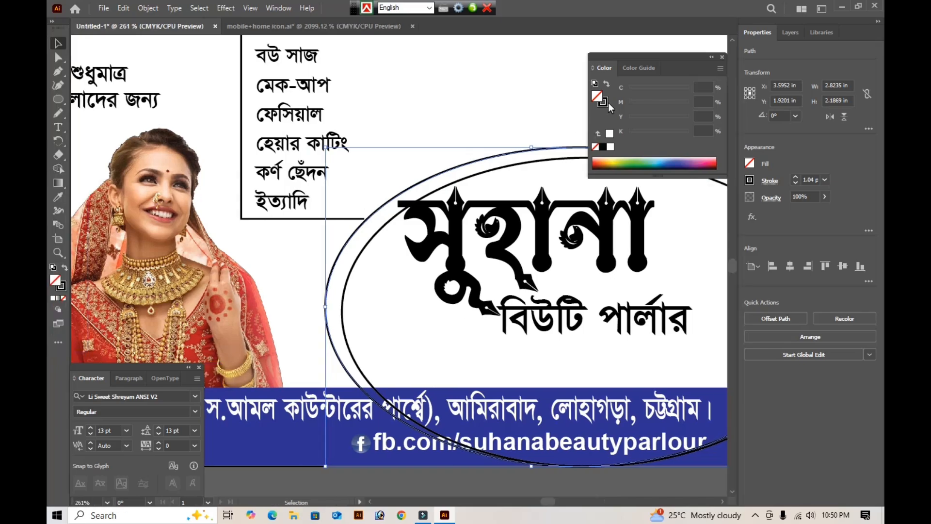
{"action": "left_click", "coordinate": [607, 86]}
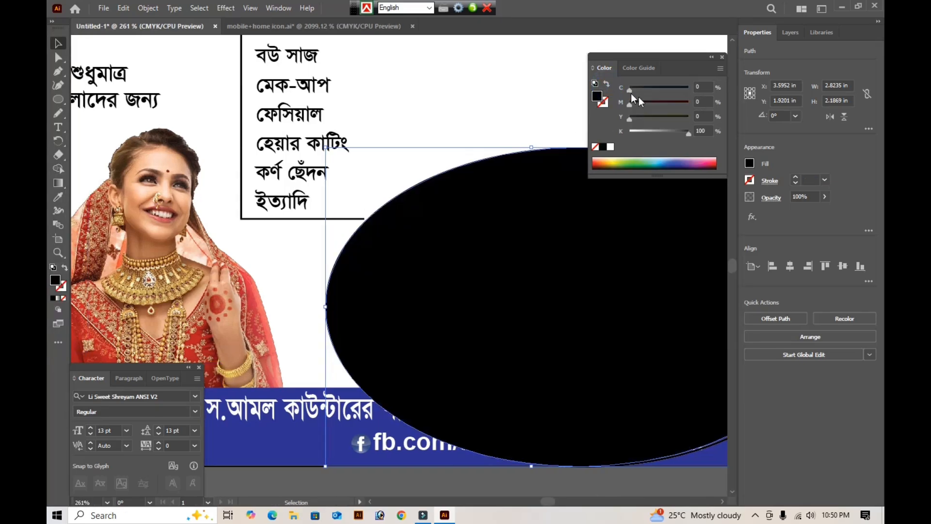
{"action": "left_click_drag", "start_coordinate": [644, 130], "coordinate": [709, 116]}
{"action": "left_click_drag", "start_coordinate": [635, 100], "coordinate": [644, 101]}
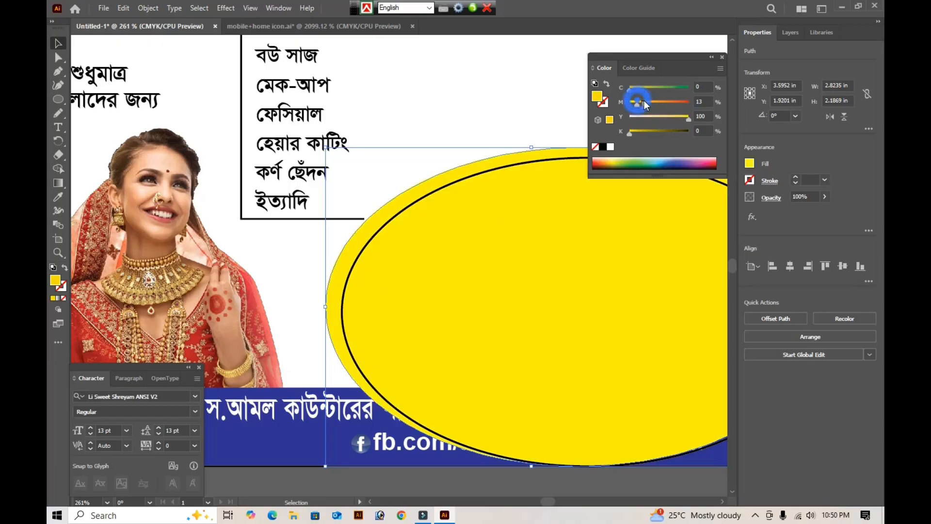
- Arrange the orange-yellow ellipse behind the title text and the blue strip, just above the white card background
{"action": "key", "text": "Tab"}
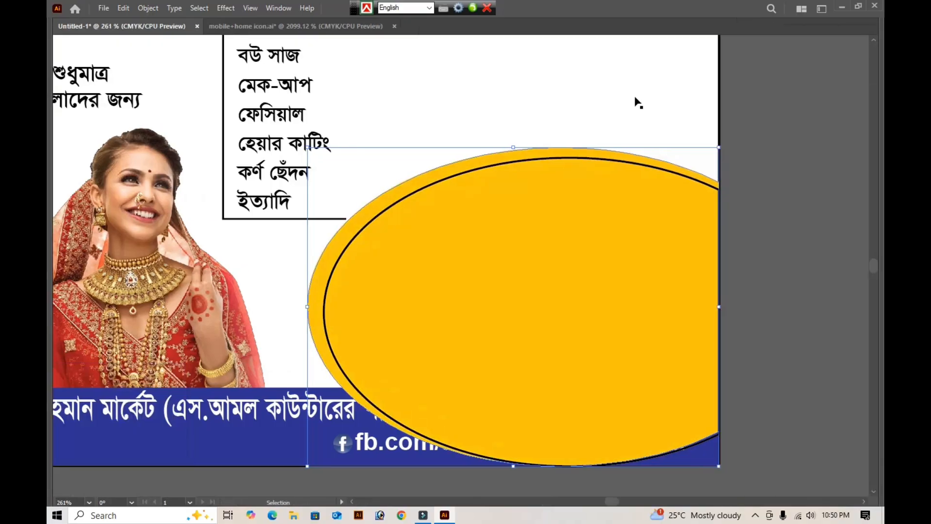
{"action": "key", "text": "ctrl+shift+["}
{"action": "key", "text": "ctrl+]"}
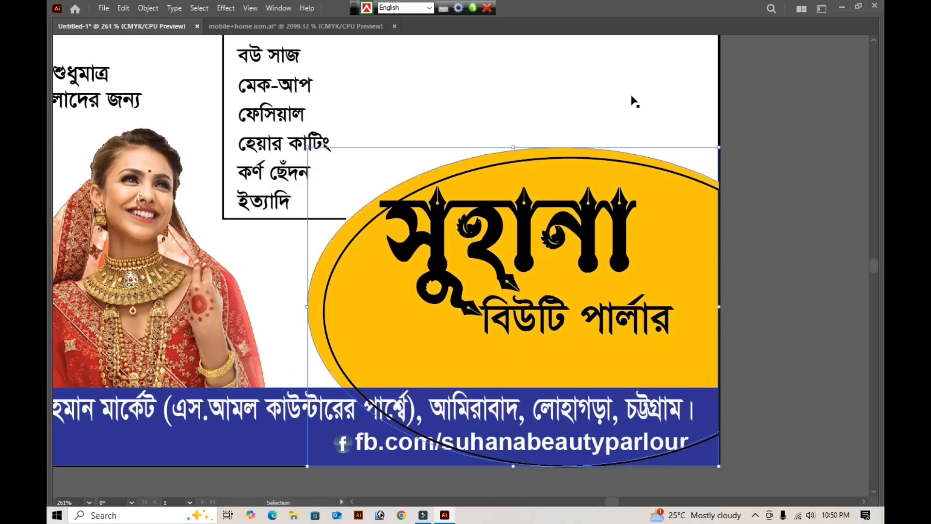
- Fill the trimmed inner ellipse with white
{"action": "left_click", "coordinate": [779, 158]}
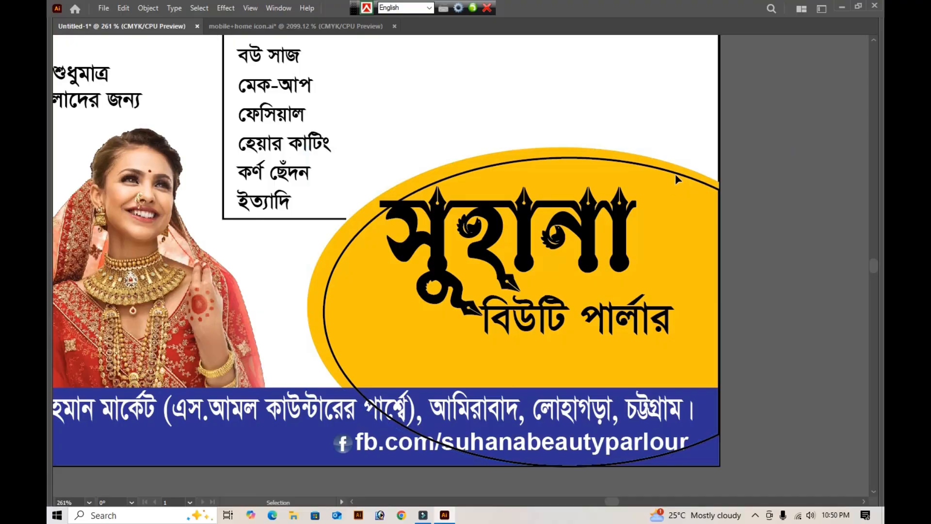
{"action": "left_click", "coordinate": [675, 173]}
{"action": "key", "text": "shift+Tab"}
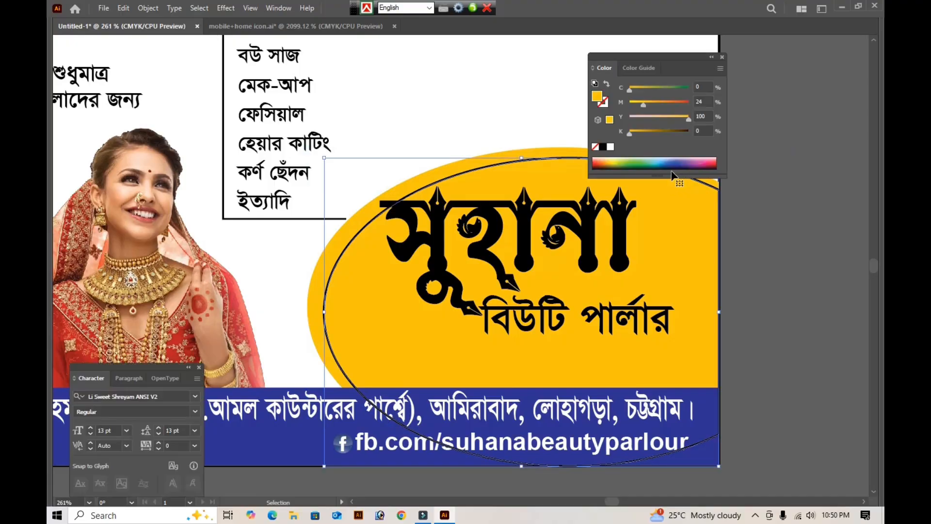
{"action": "key", "text": "Tab"}
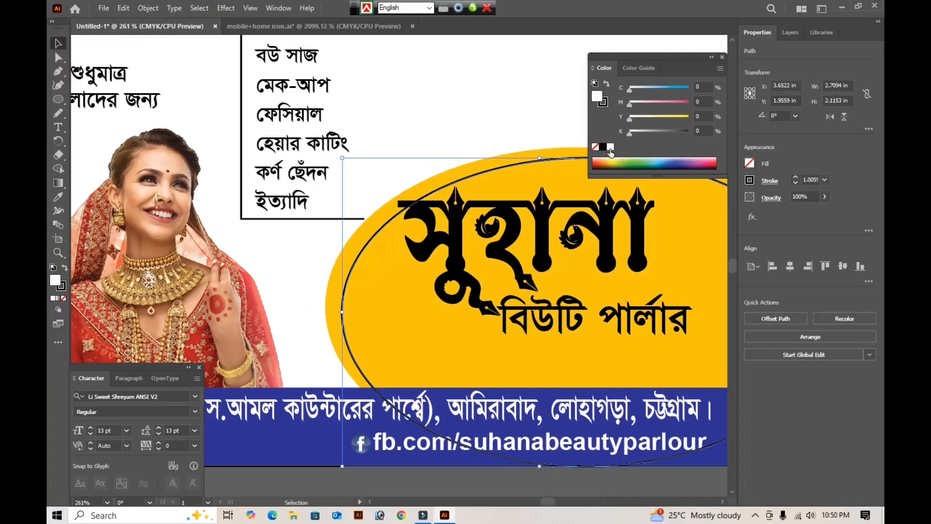
{"action": "left_click", "coordinate": [610, 147]}
- Arrange the white ellipse behind the title text and the blue strip, directly above the orange-yellow ellipse
{"action": "key", "text": "a"}
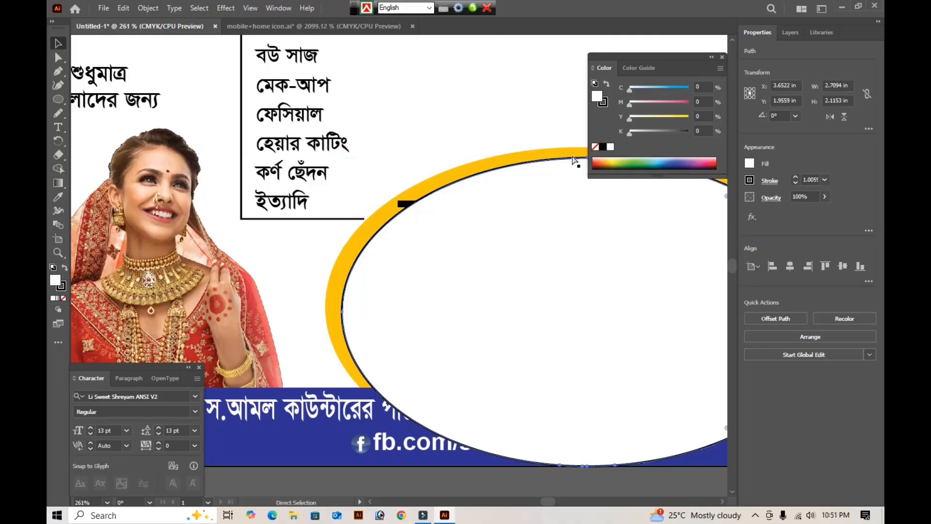
{"action": "key", "text": "ctrl+["}
{"action": "key", "text": "ctrl+["}
{"action": "key", "text": "ctrl+["}
{"action": "key", "text": "ctrl+["}
{"action": "key", "text": "ctrl+["}
{"action": "key", "text": "ctrl+["}
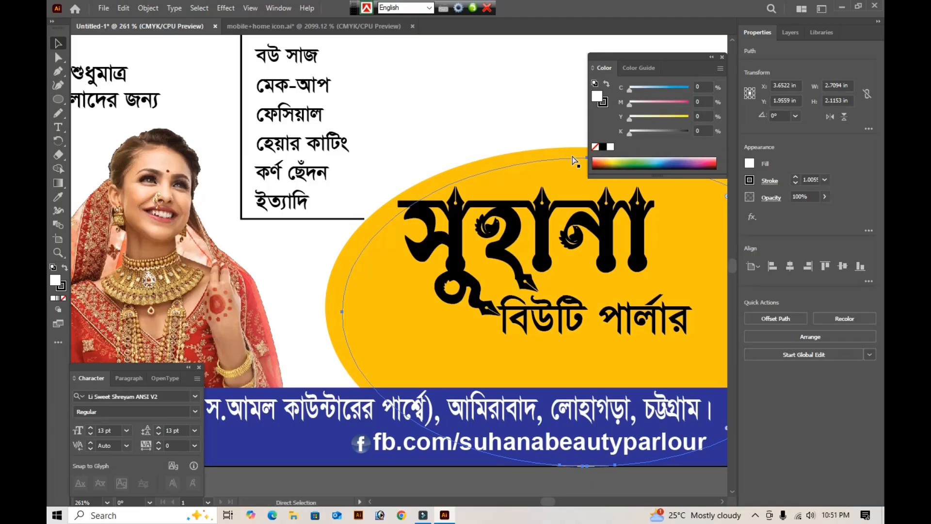
{"action": "key", "text": "ctrl+]"}
{"action": "key", "text": "v"}
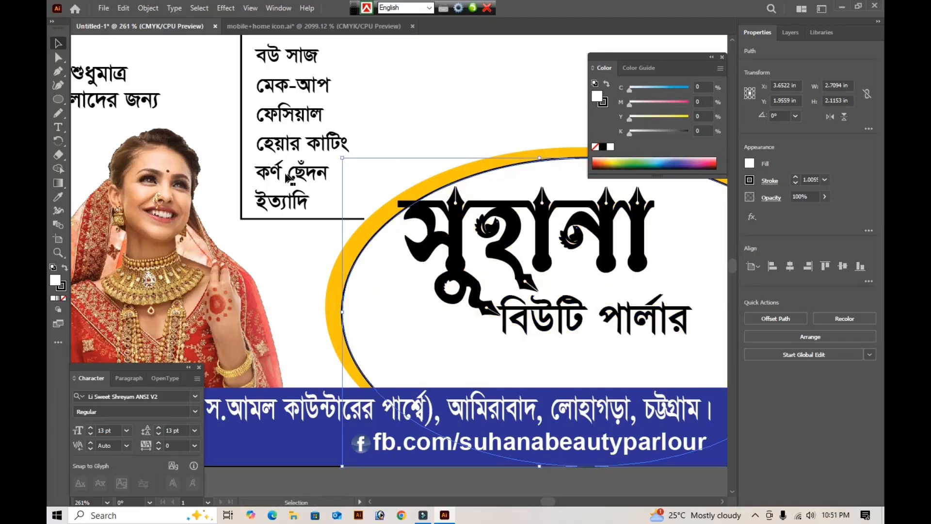
- Remove the black stroke from the white ellipse
{"action": "key", "text": "x"}
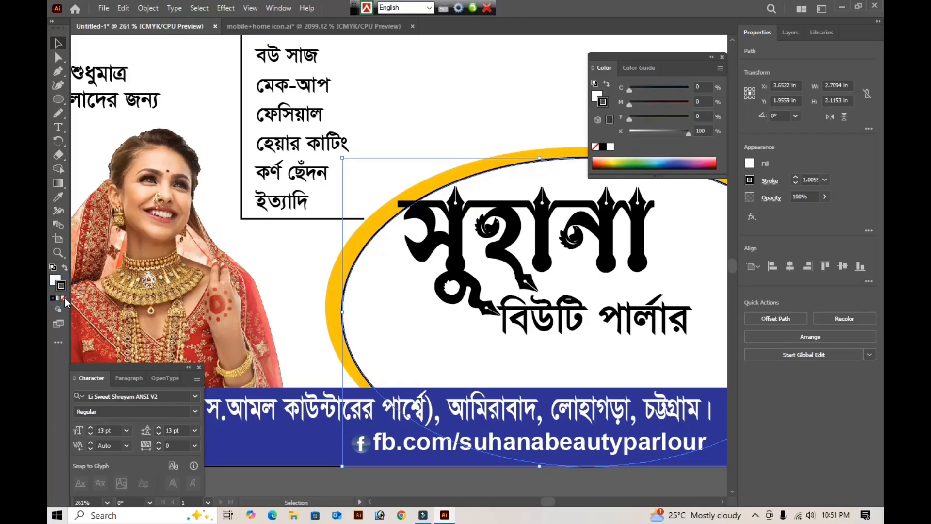
{"action": "left_click", "coordinate": [63, 298]}
{"action": "key", "text": "Tab"}
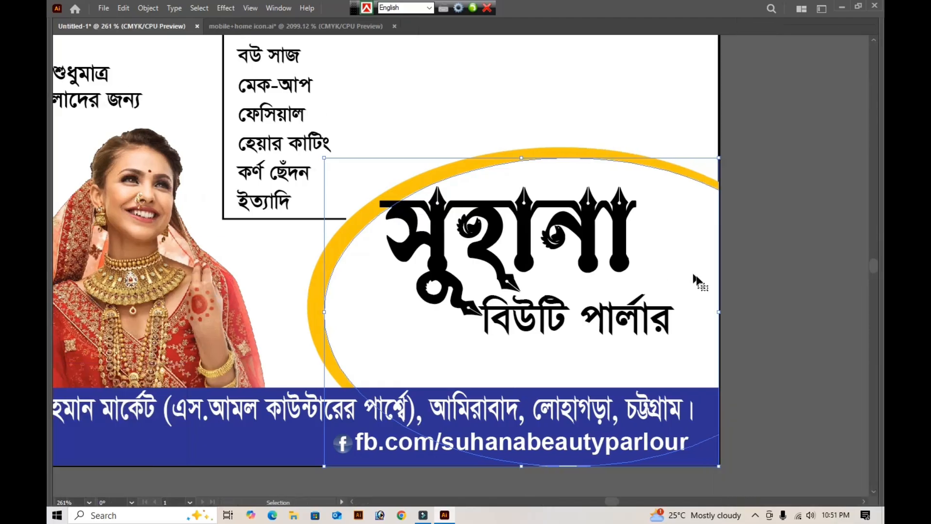
{"action": "left_click", "coordinate": [774, 285]}
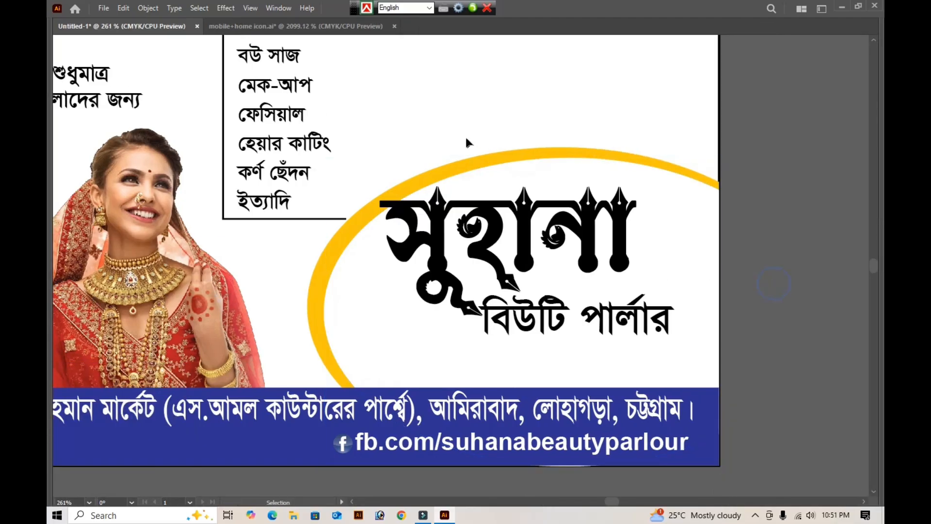
- Shift the "সুহানা" title slightly right and move "বিউটি পার্লার" down and to the right, clear of the title's lower strokes
{"action": "left_click", "coordinate": [519, 256]}
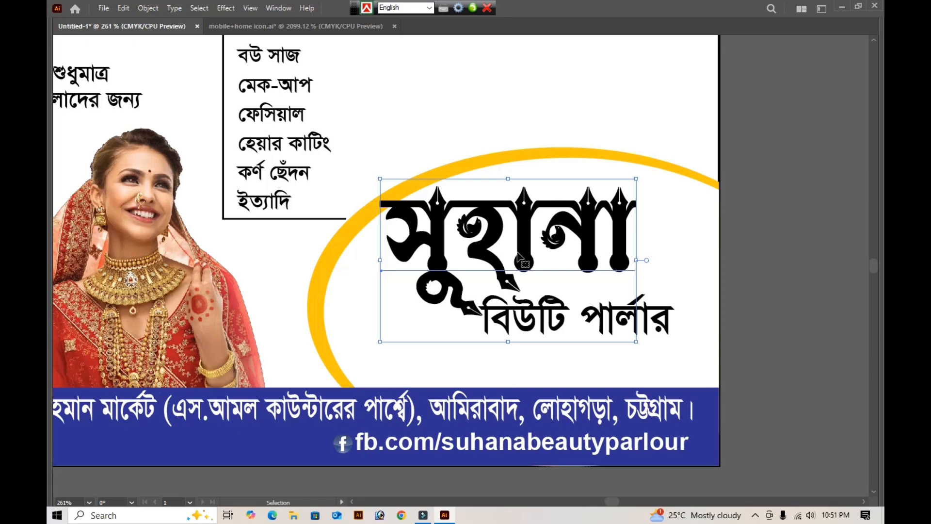
{"action": "key", "text": "shift+Right"}
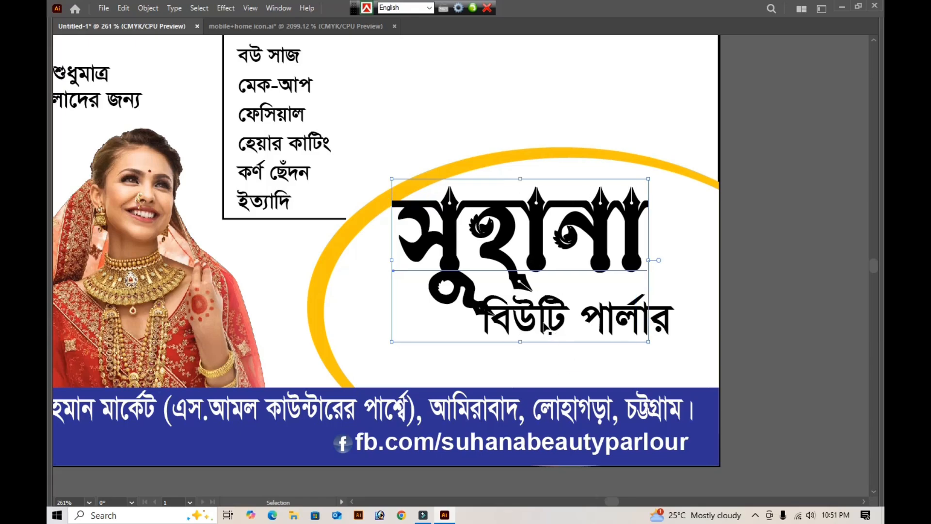
{"action": "left_click_drag", "start_coordinate": [545, 322], "coordinate": [572, 349]}
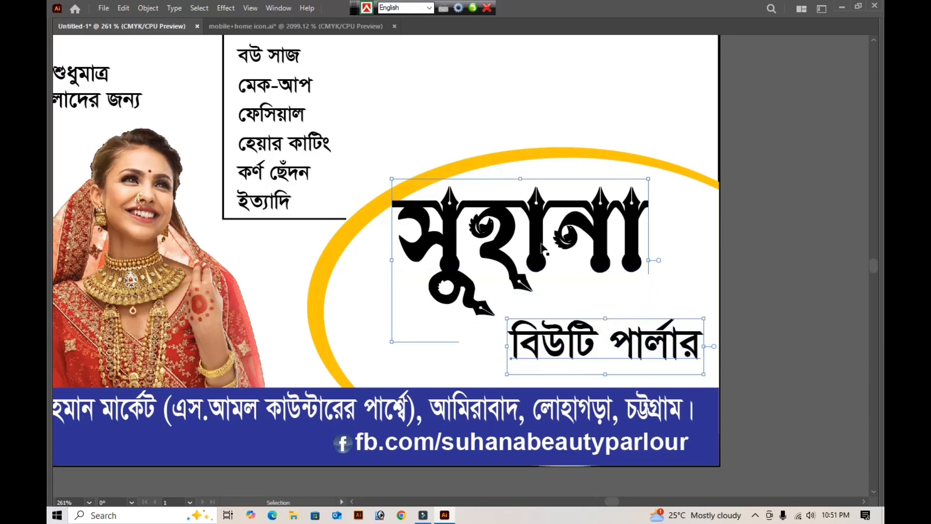
- Reshape both ellipses together by raising their bottom edge and extending their top, and nudge them down to frame the title
{"action": "left_click", "coordinate": [349, 298]}
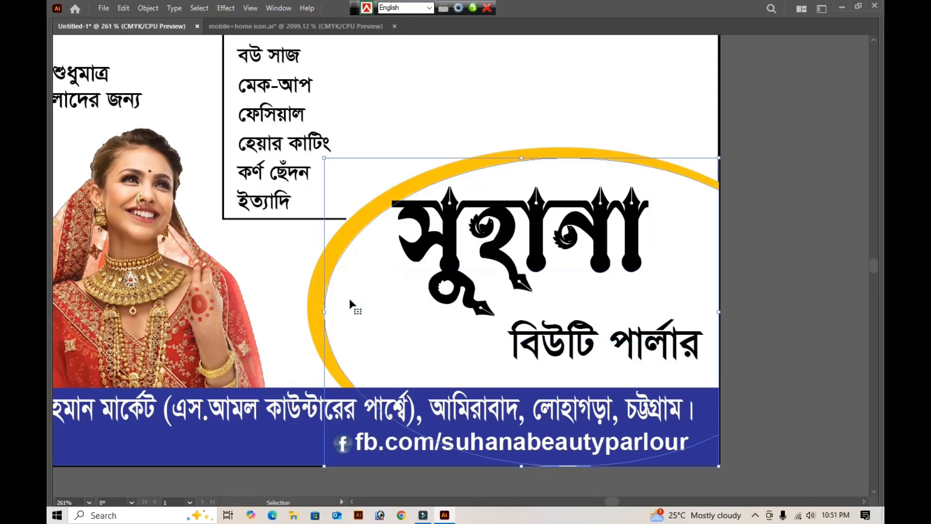
{"action": "left_click", "coordinate": [336, 251]}
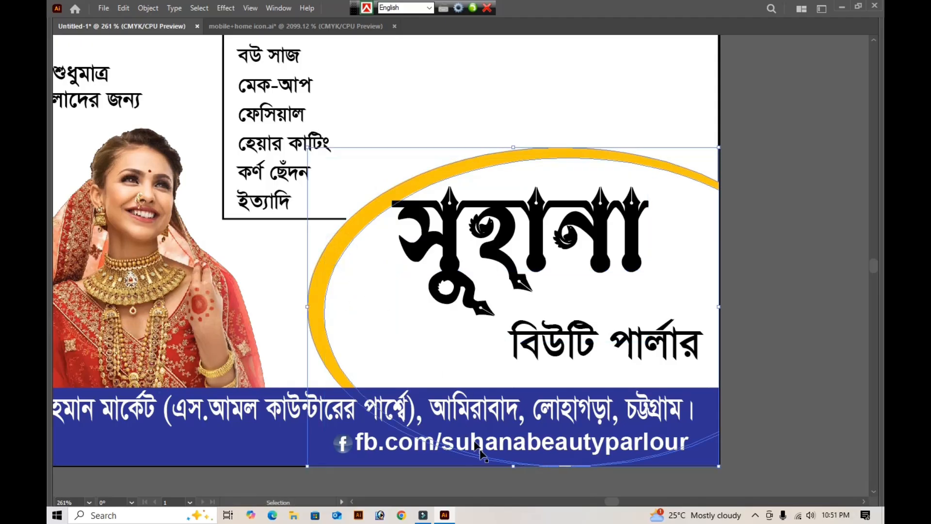
{"action": "left_click_drag", "start_coordinate": [514, 468], "coordinate": [516, 426]}
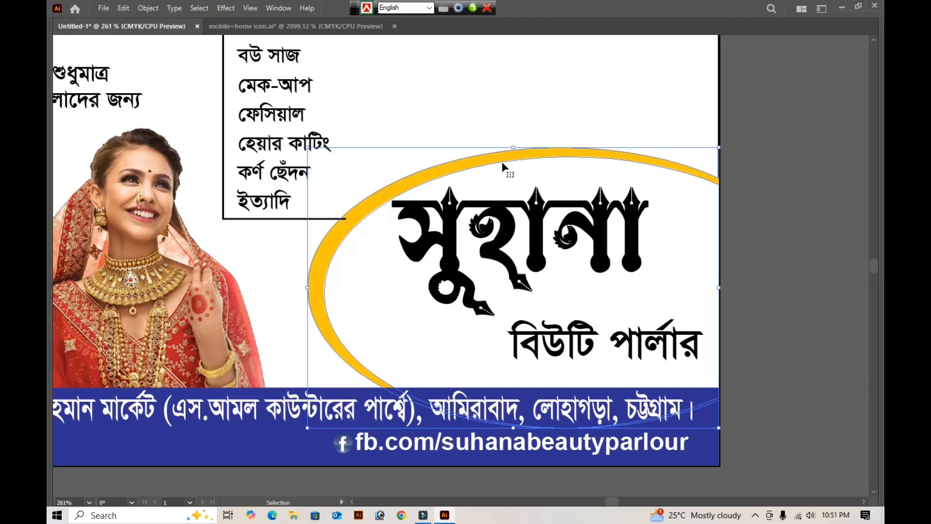
{"action": "left_click_drag", "start_coordinate": [513, 149], "coordinate": [513, 96]}
{"action": "key", "text": "Down"}
{"action": "key", "text": "Down"}
{"action": "key", "text": "Down"}
{"action": "key", "text": "Down"}
{"action": "key", "text": "Down"}
{"action": "key", "text": "Down"}
{"action": "key", "text": "Down"}
{"action": "key", "text": "Down"}
{"action": "key", "text": "Down"}
{"action": "key", "text": "Down"}
{"action": "key", "text": "Down"}
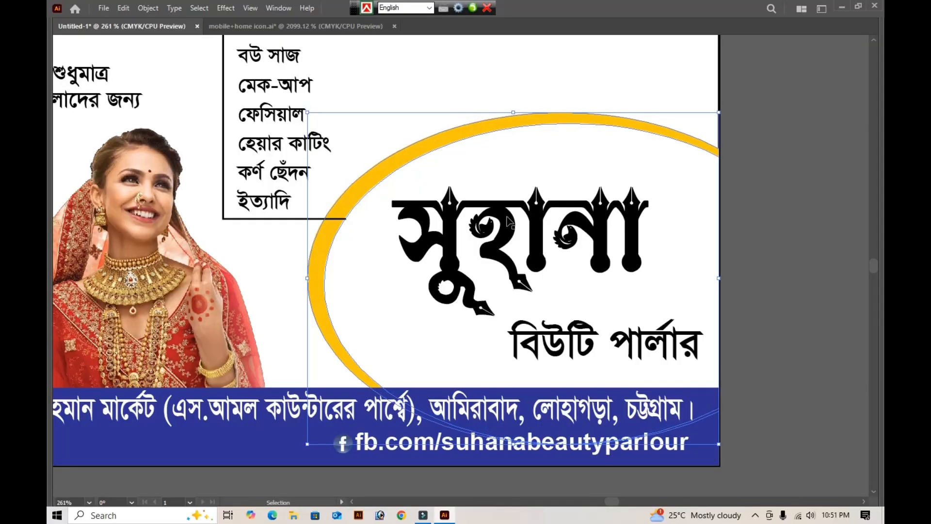
{"action": "left_click", "coordinate": [800, 276]}
- Narrow the outlined box around the services list from its right side so it fits the text closely
{"action": "scroll", "coordinate": [286, 198], "scroll_direction": "up", "scroll_amount": 5}
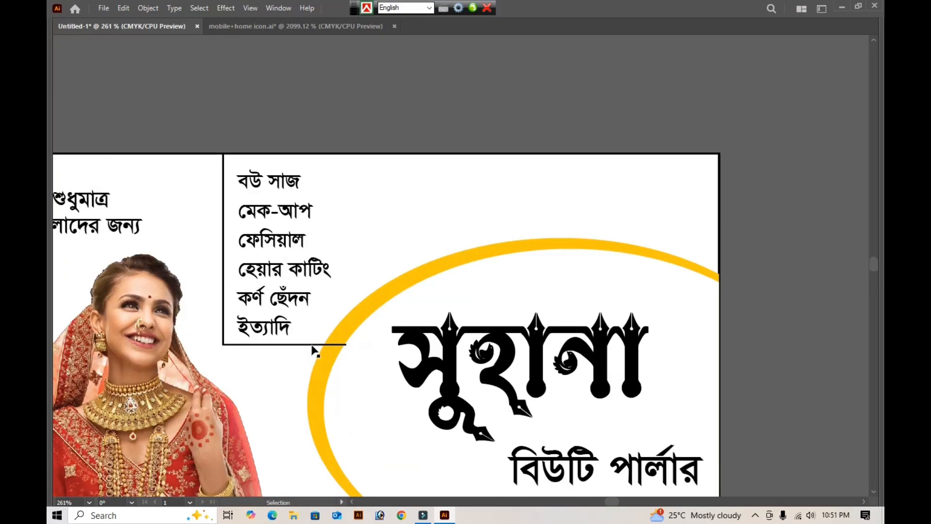
{"action": "left_click", "coordinate": [312, 345]}
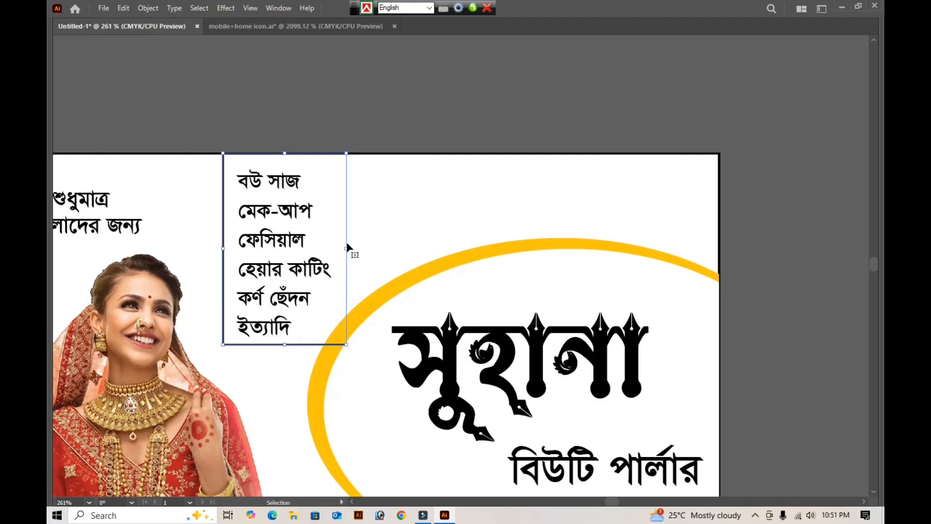
{"action": "left_click_drag", "start_coordinate": [342, 248], "coordinate": [334, 248]}
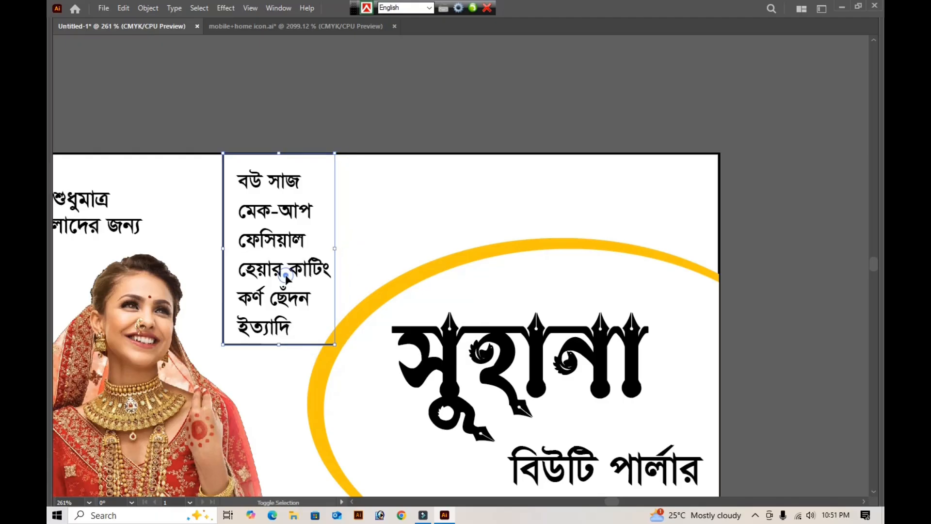
- Move the services list and its box left together, away from the ellipses
{"action": "key", "text": "Left"}
{"action": "key", "text": "Left"}
{"action": "key", "text": "Left"}
{"action": "key", "text": "Left"}
{"action": "key", "text": "Left"}
{"action": "key", "text": "Left"}
{"action": "key", "text": "Left"}
{"action": "key", "text": "Left"}
{"action": "key", "text": "Left"}
{"action": "key", "text": "Left"}
{"action": "key", "text": "Left"}
{"action": "key", "text": "Left"}
{"action": "key", "text": "Left"}
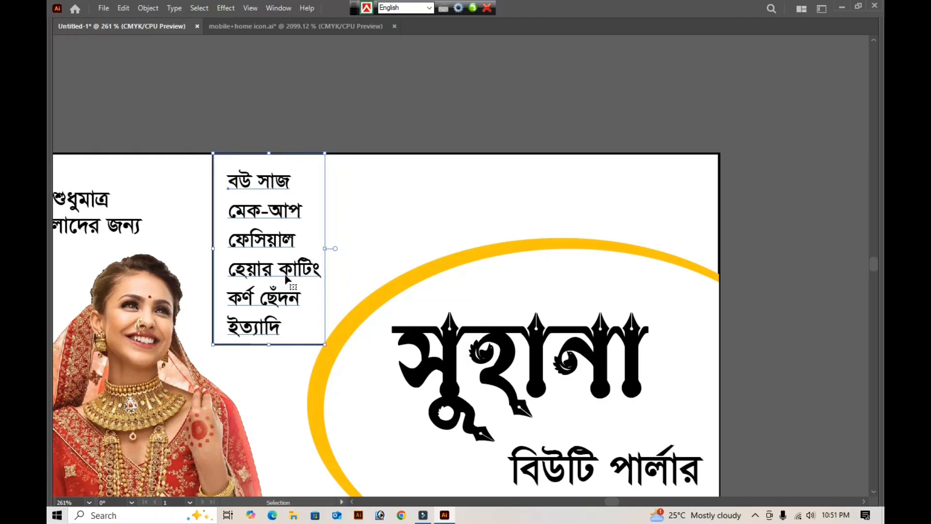
{"action": "key", "text": "Left"}
{"action": "key", "text": "Left"}
{"action": "key", "text": "Left"}
{"action": "key", "text": "Left"}
{"action": "key", "text": "Left"}
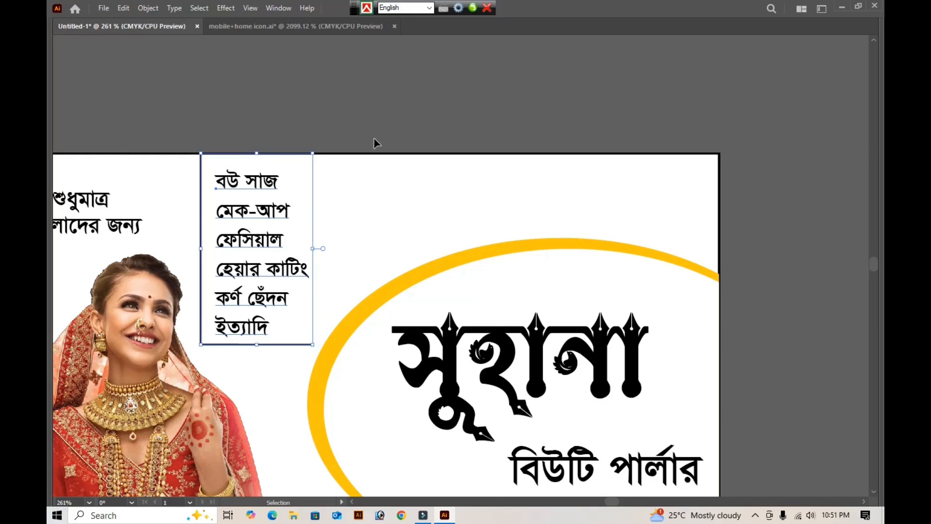
{"action": "left_click", "coordinate": [412, 103]}
- Remove the black stroke from the 5 × 3 in card background rectangle
{"action": "left_click", "coordinate": [449, 170]}
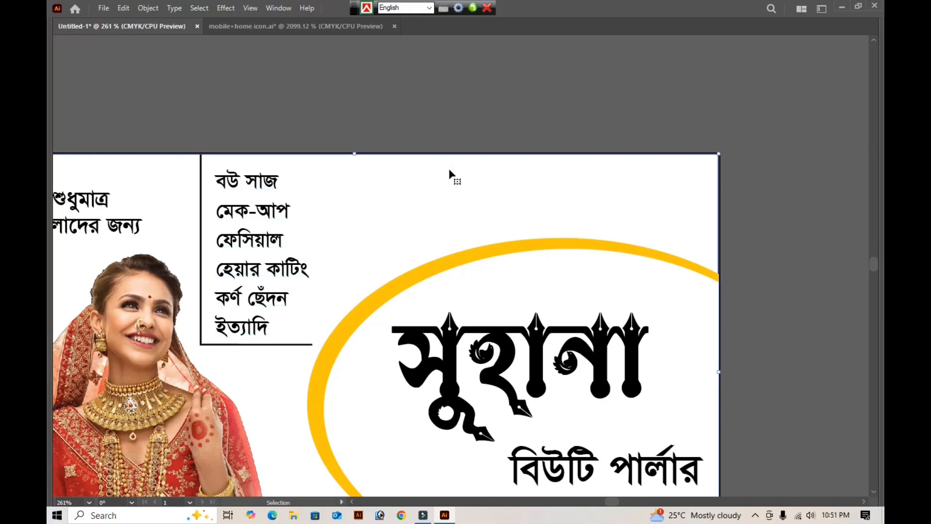
{"action": "key", "text": "Tab"}
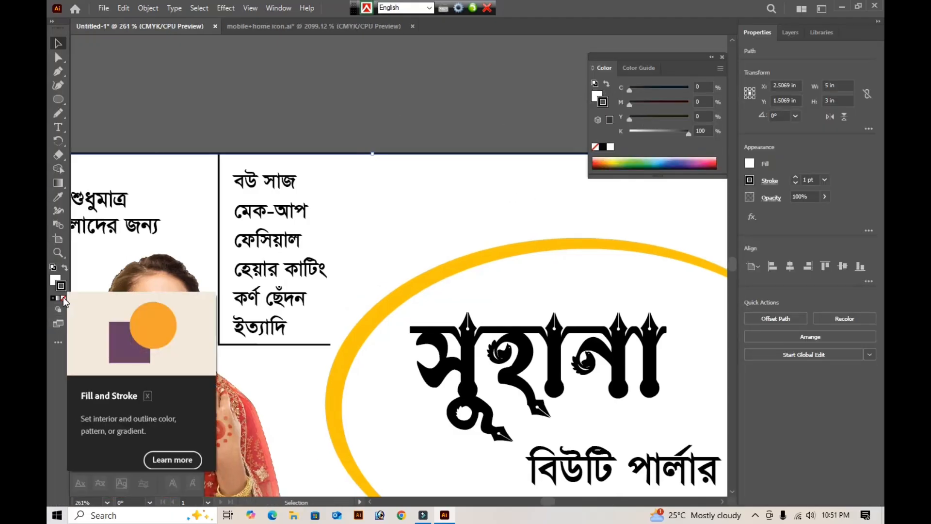
{"action": "left_click", "coordinate": [64, 298]}
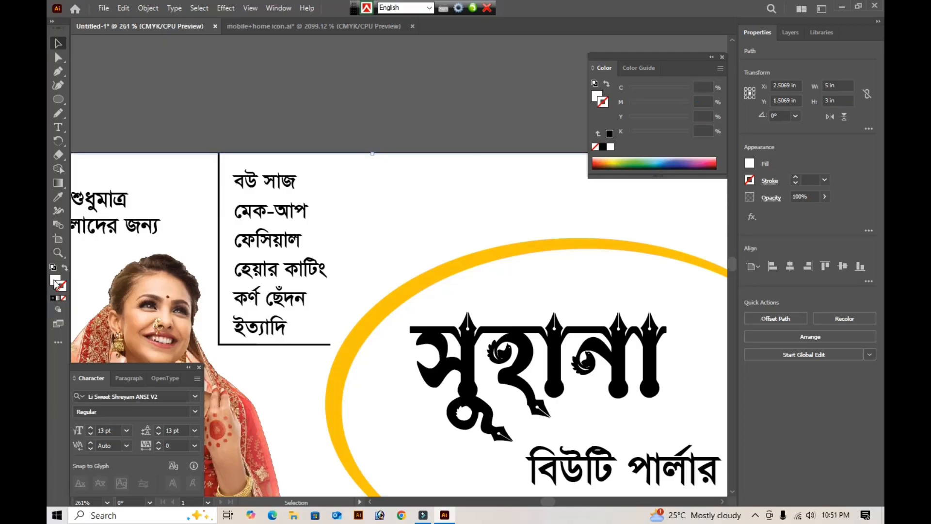
- Fill the card background with the "Orange, Yellow" gradient swatch
{"action": "left_click", "coordinate": [55, 279]}
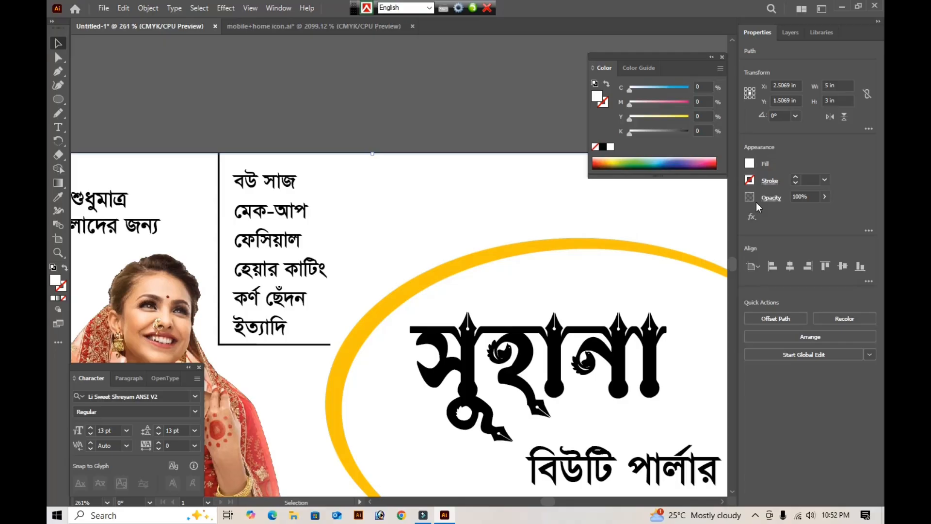
{"action": "left_click", "coordinate": [631, 68]}
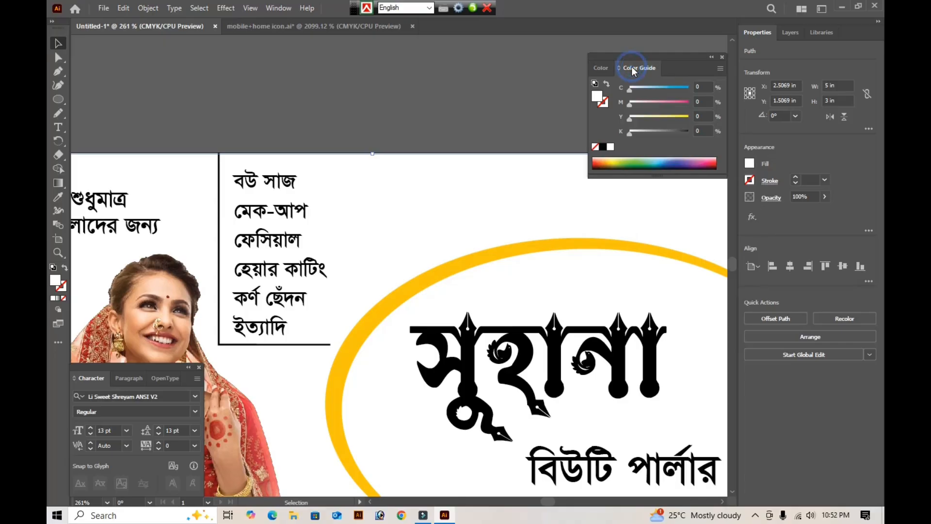
{"action": "left_click", "coordinate": [605, 68]}
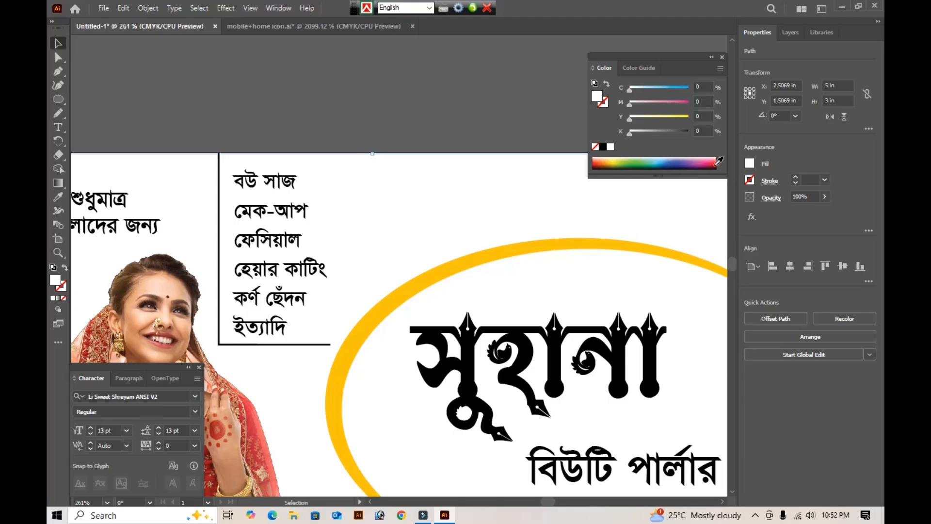
{"action": "left_click", "coordinate": [748, 166]}
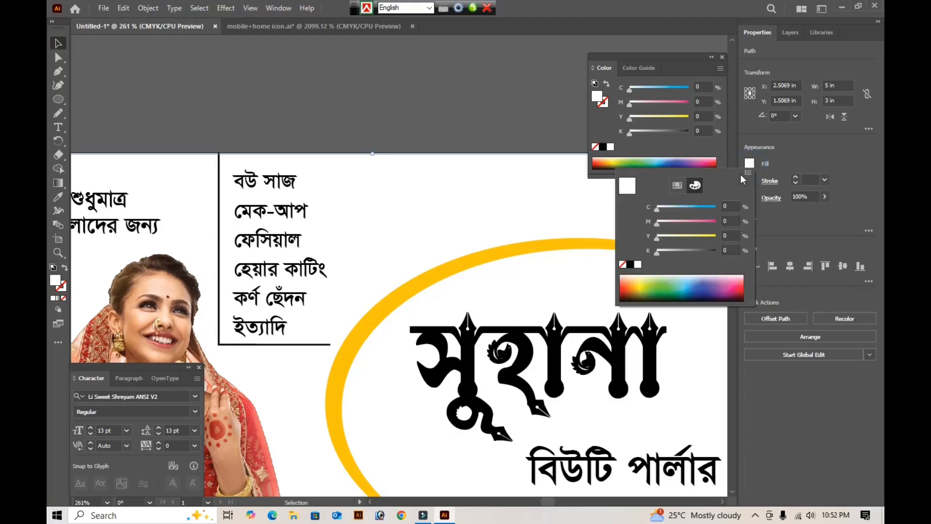
{"action": "left_click", "coordinate": [673, 187]}
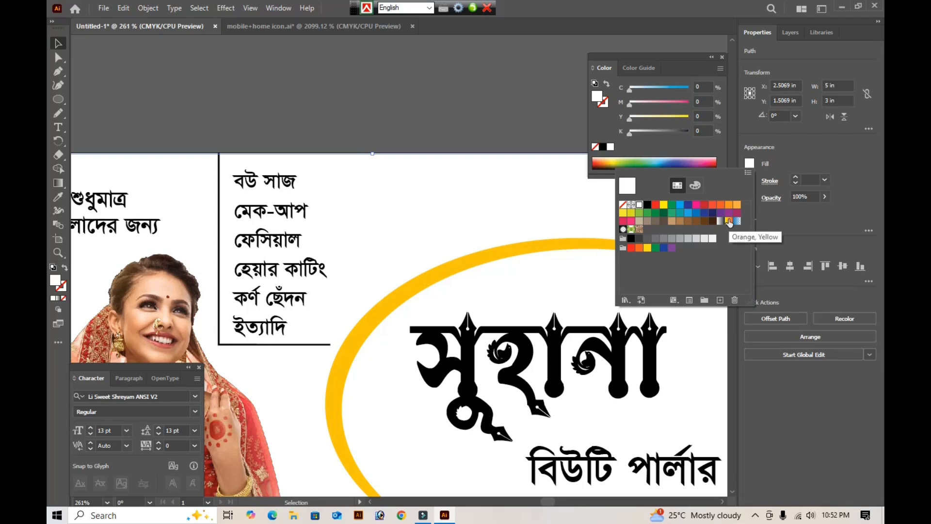
{"action": "left_click", "coordinate": [728, 223]}
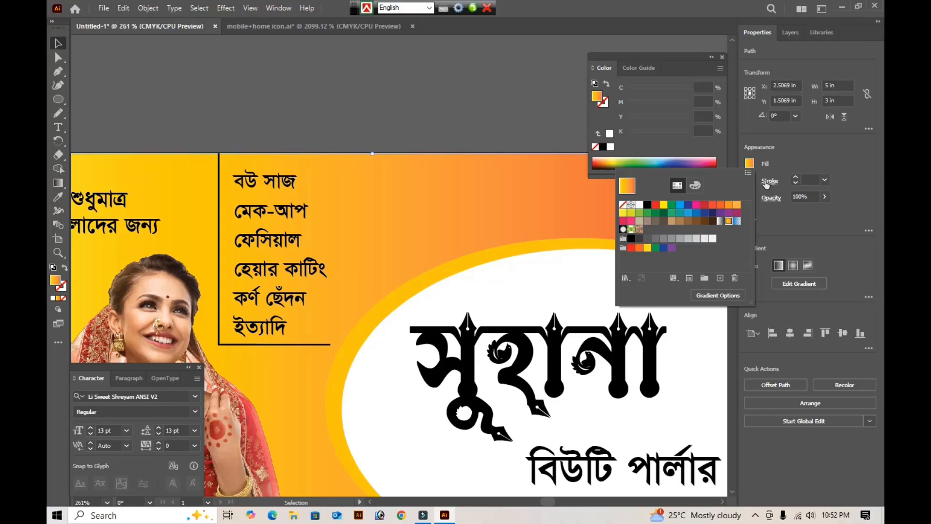
- Keep the background gradient linear and redirect it diagonally from yellow near the card's lower-left to red near its upper-right
{"action": "left_click", "coordinate": [794, 285]}
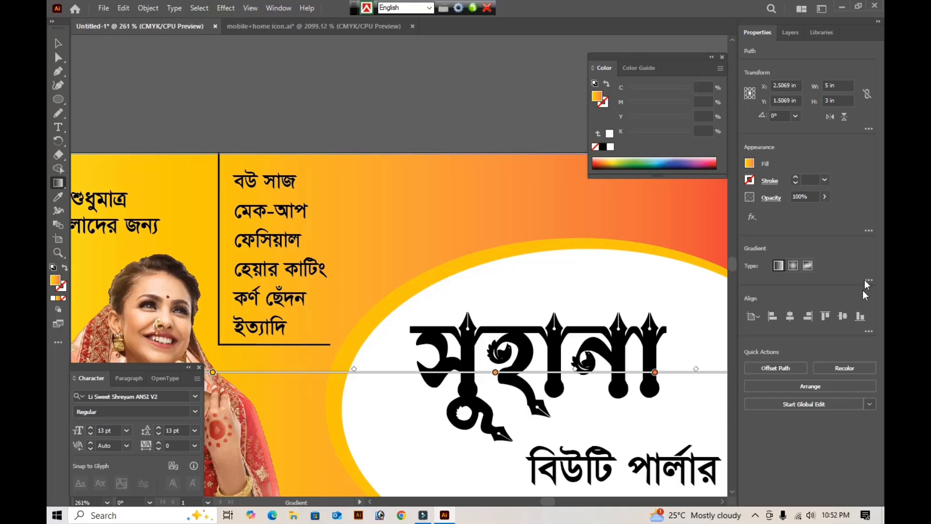
{"action": "left_click", "coordinate": [777, 266]}
{"action": "key", "text": "Tab"}
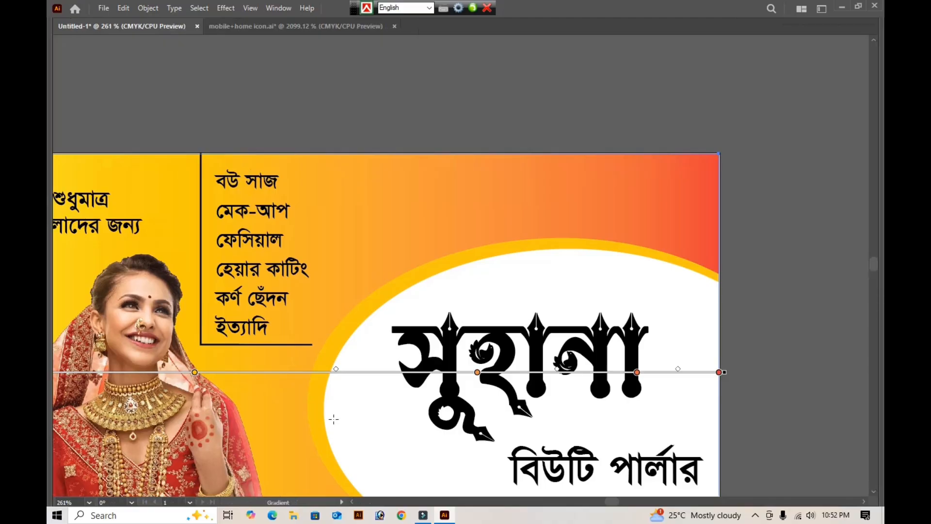
{"action": "key", "text": "v"}
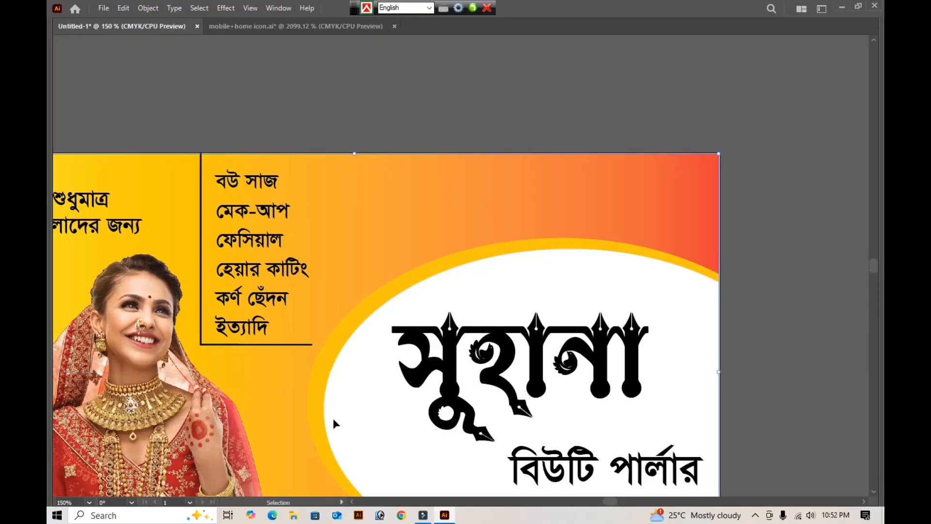
{"action": "key", "text": "ctrl+minus"}
{"action": "key", "text": "g"}
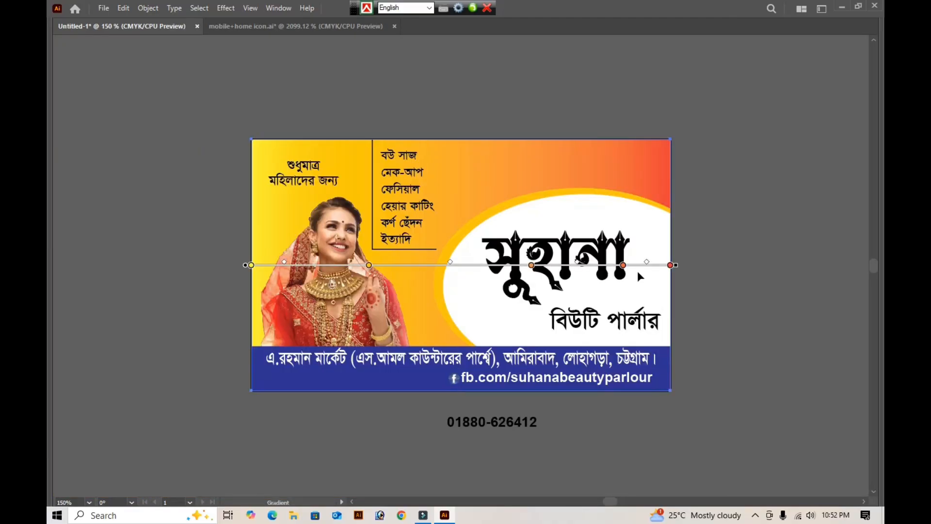
{"action": "mouse_move", "coordinate": [296, 410]}
{"action": "left_mouse_down"}
{"action": "mouse_move", "coordinate": [480, 199]}
{"action": "mouse_move", "coordinate": [548, 140]}
{"action": "mouse_move", "coordinate": [570, 169]}
{"action": "left_mouse_up"}
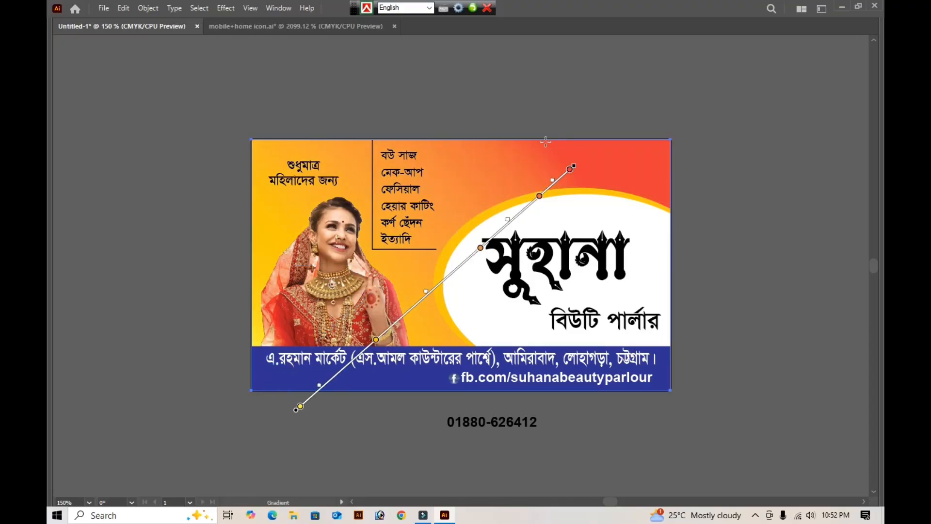
- Undo the diagonal redirection and the yellow-to-red gradient fill of the card background
{"action": "key", "text": "ctrl+z"}
{"action": "key", "text": "ctrl+z"}
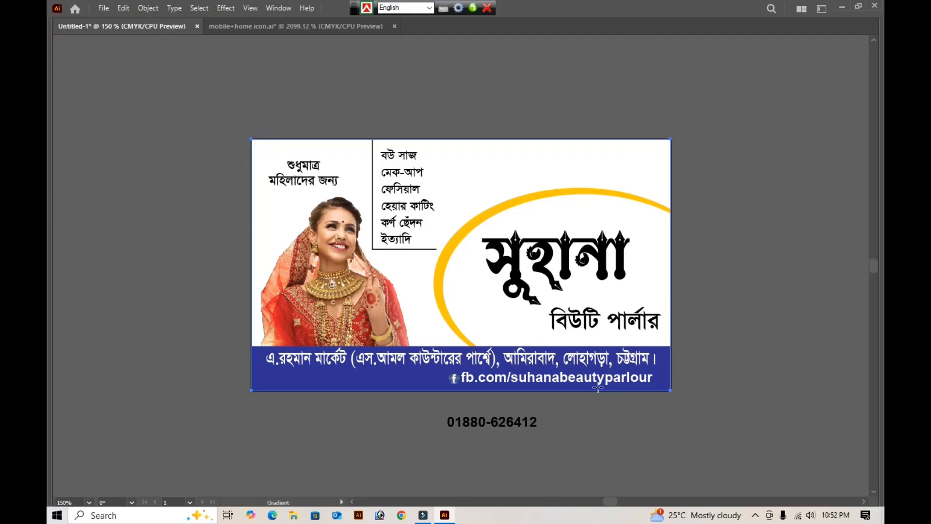
{"action": "key", "text": "Tab"}
{"action": "key", "text": "Tab"}
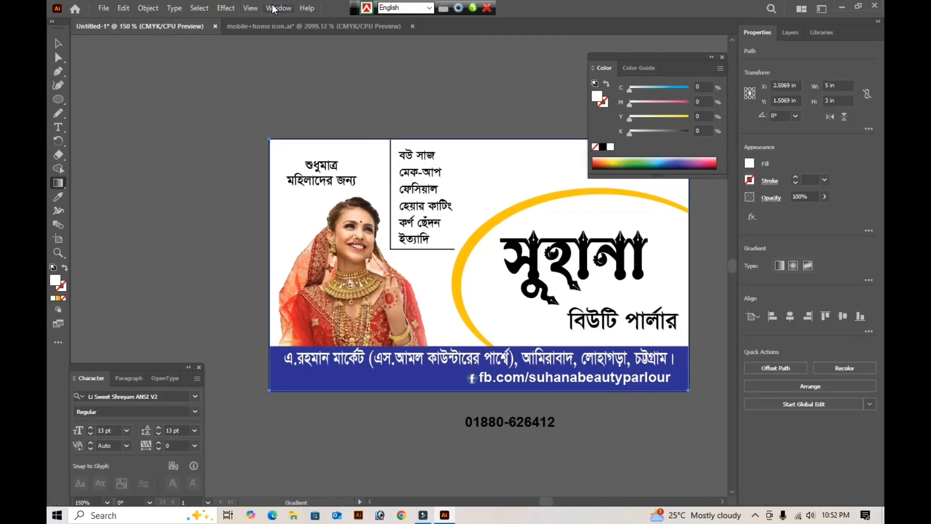
- Bring up the gradient settings and apply the yellow-to-red linear gradient to the card background at 0°
{"action": "left_click", "coordinate": [275, 11]}
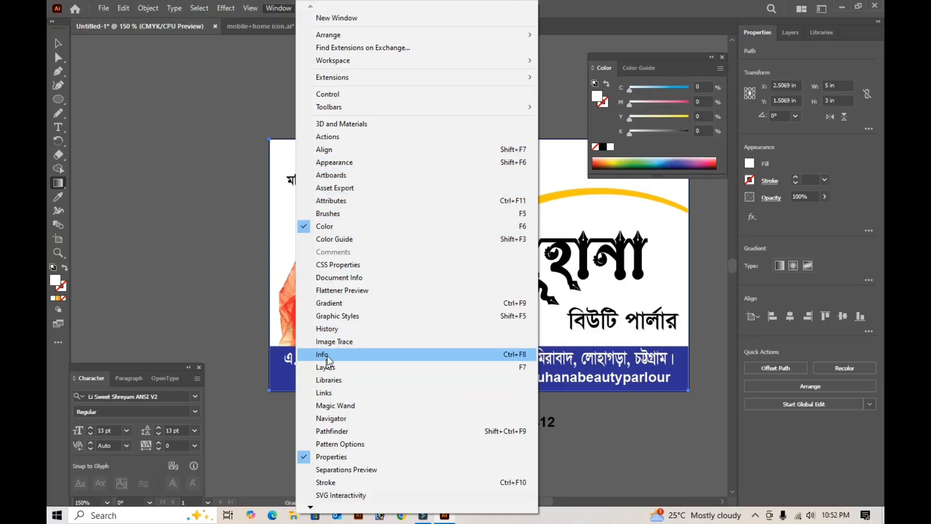
{"action": "left_click", "coordinate": [344, 304]}
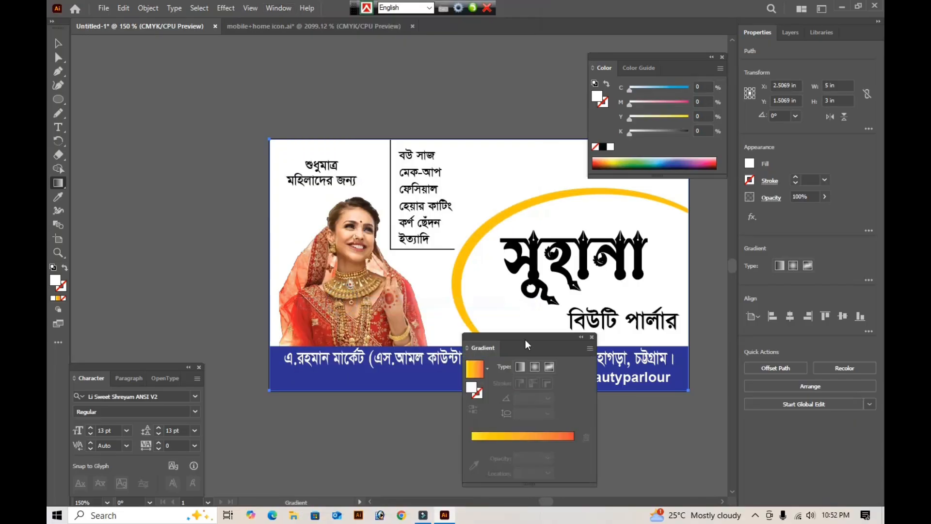
{"action": "left_click_drag", "start_coordinate": [531, 334], "coordinate": [689, 276]}
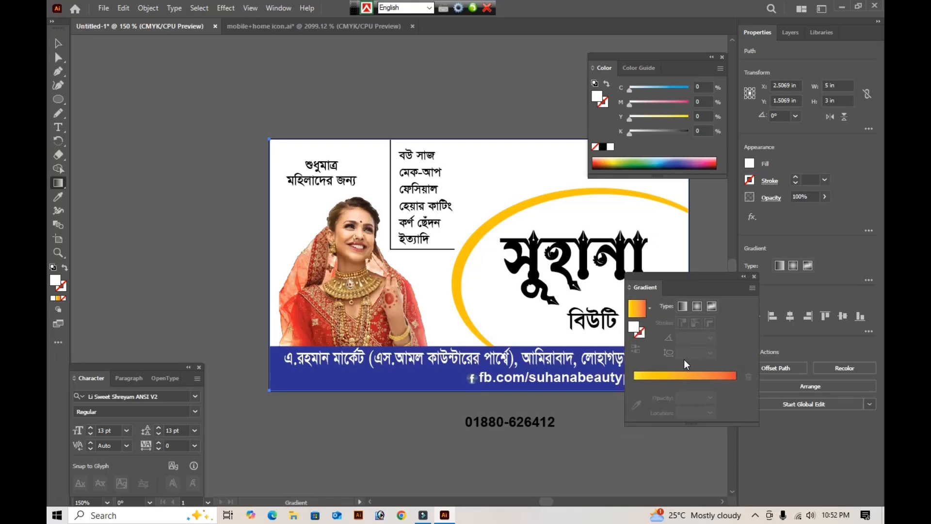
{"action": "left_click", "coordinate": [688, 373]}
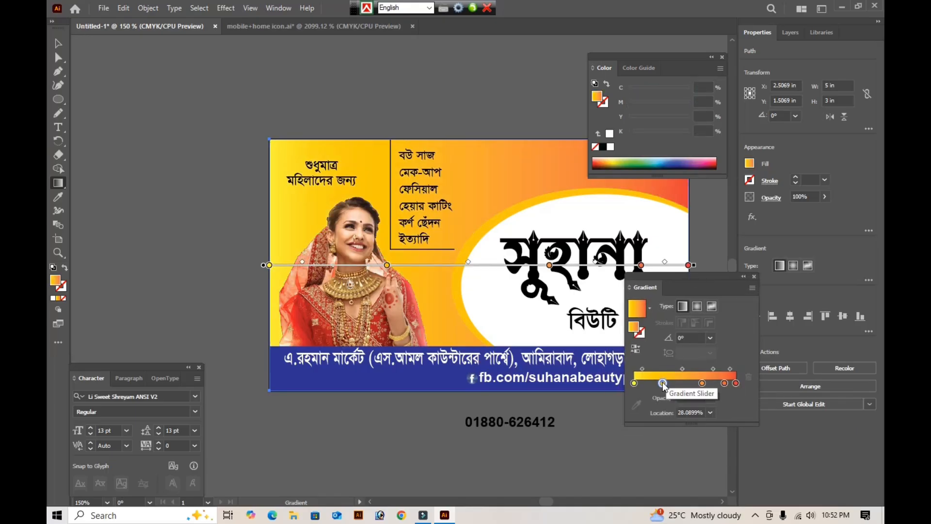
- Remove the three intermediate colour stops from the background gradient and shift its midpoint to about 42%
{"action": "left_click_drag", "start_coordinate": [662, 382], "coordinate": [662, 421]}
{"action": "left_click_drag", "start_coordinate": [703, 382], "coordinate": [694, 423]}
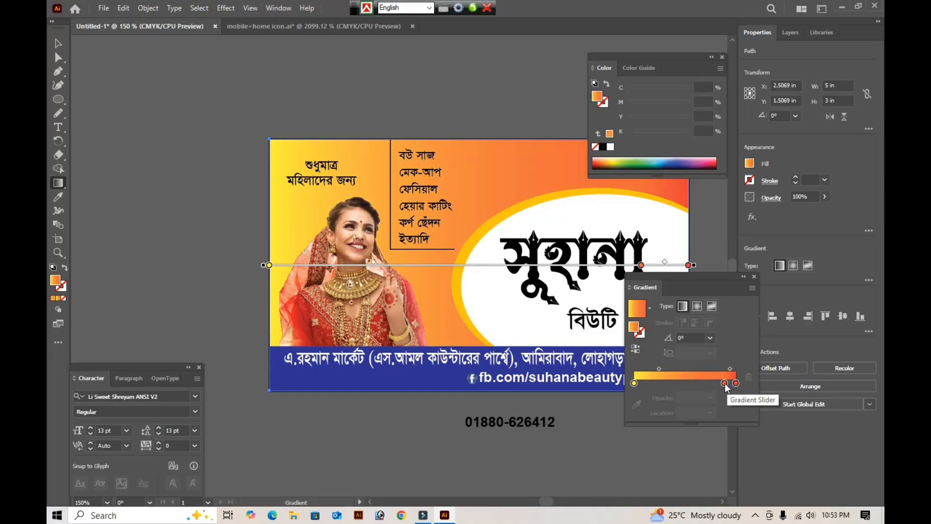
{"action": "left_click_drag", "start_coordinate": [724, 383], "coordinate": [711, 435]}
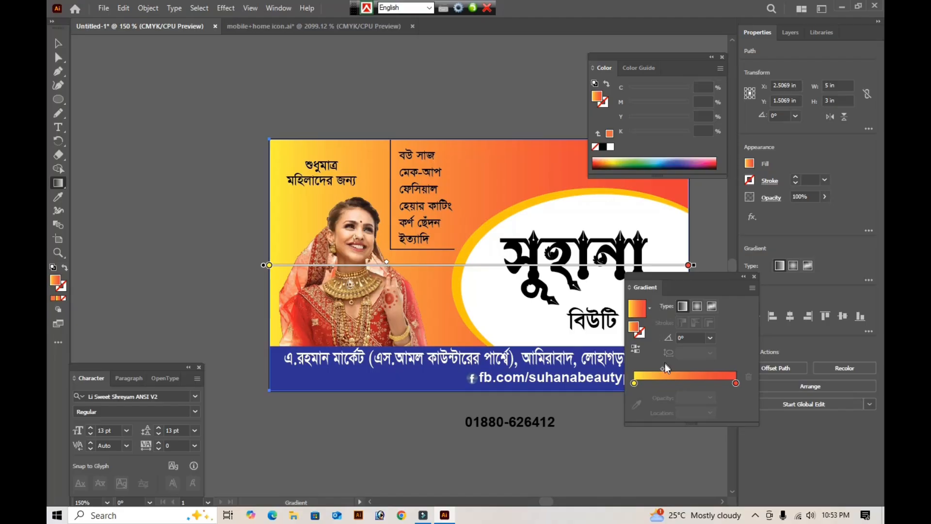
{"action": "mouse_move", "coordinate": [662, 367]}
{"action": "left_mouse_down"}
{"action": "mouse_move", "coordinate": [685, 367]}
{"action": "mouse_move", "coordinate": [676, 369]}
{"action": "left_mouse_up"}
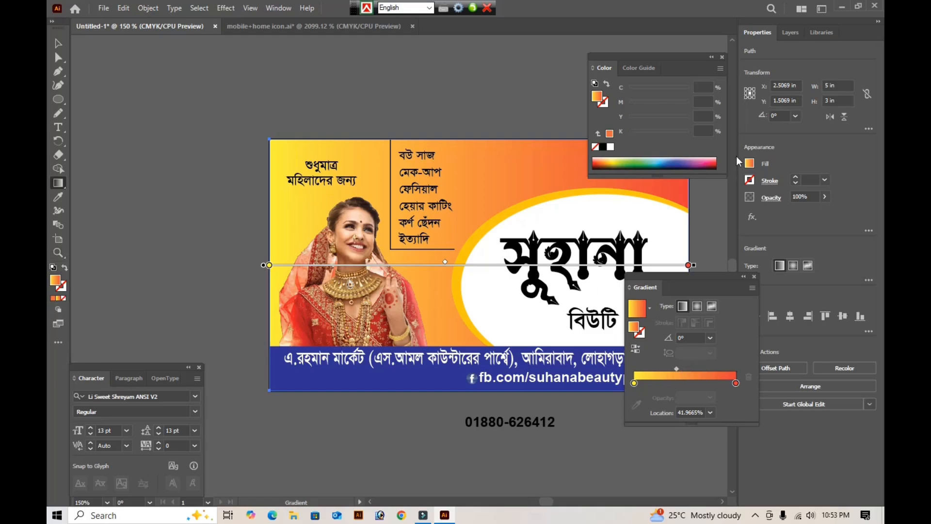
- Clear the card background's fill and reapply the two-stop yellow-to-red linear gradient
{"action": "left_click", "coordinate": [594, 147]}
{"action": "left_click", "coordinate": [702, 376]}
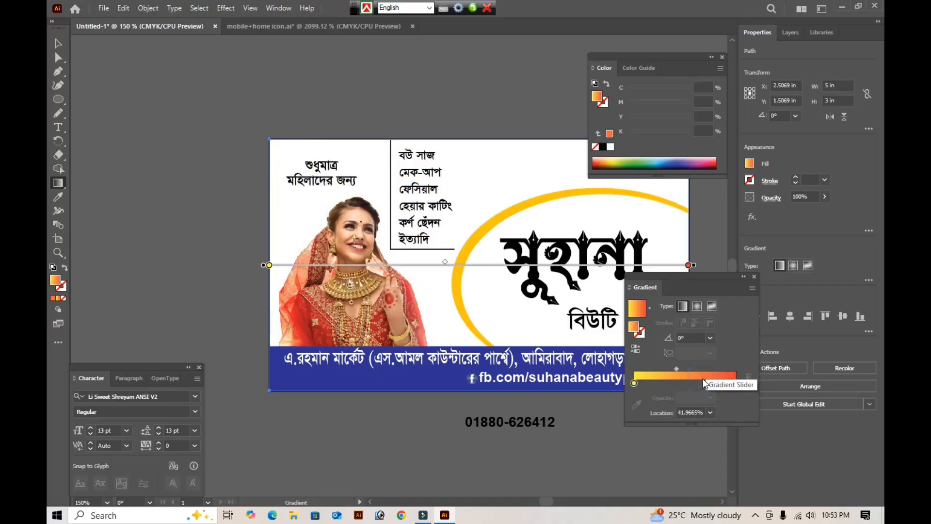
{"action": "key", "text": "ctrl+z"}
{"action": "left_click", "coordinate": [685, 306]}
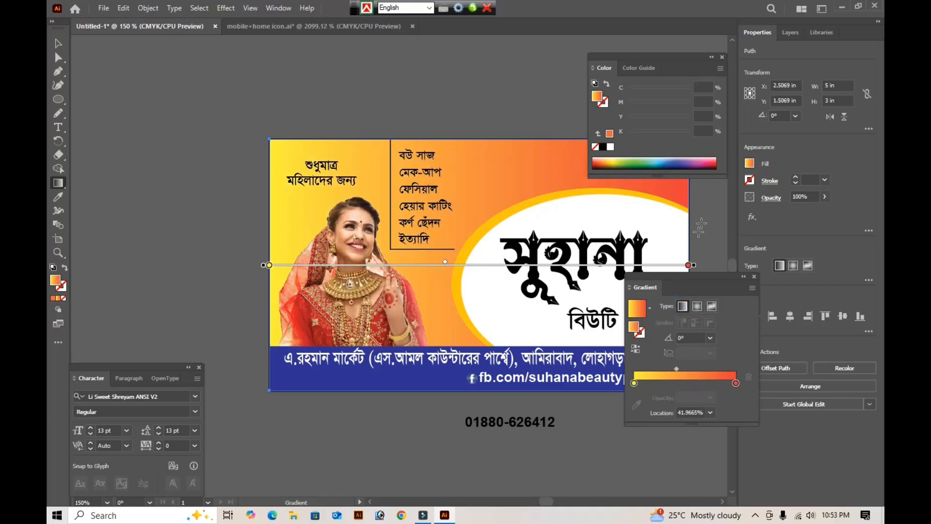
{"action": "left_click", "coordinate": [595, 148]}
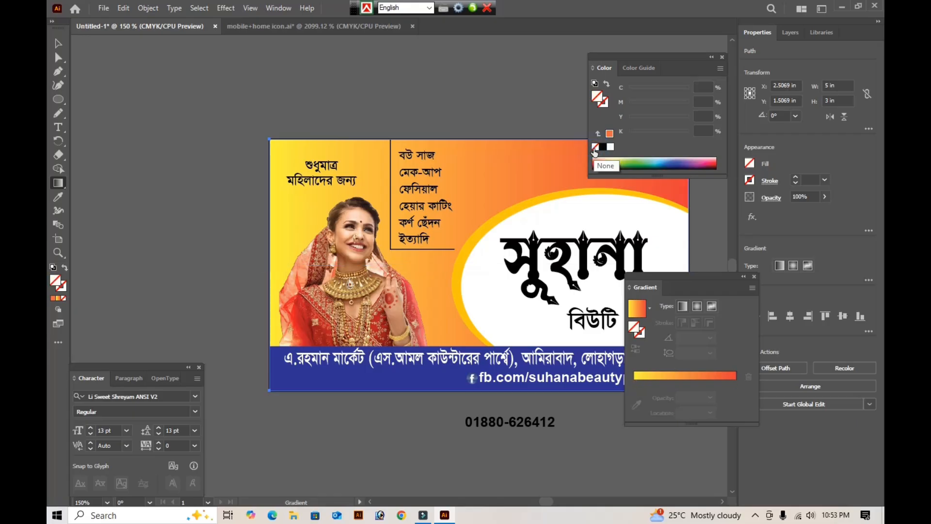
{"action": "left_click", "coordinate": [688, 377]}
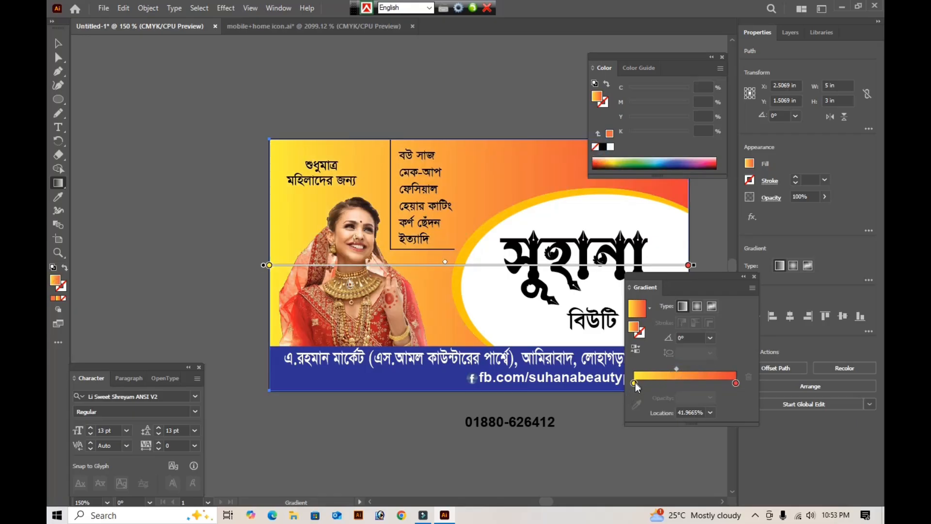
- Recolour the background gradient's yellow starting stop to red with C 0, M 100, Y 100, K 0
{"action": "left_click", "coordinate": [635, 383]}
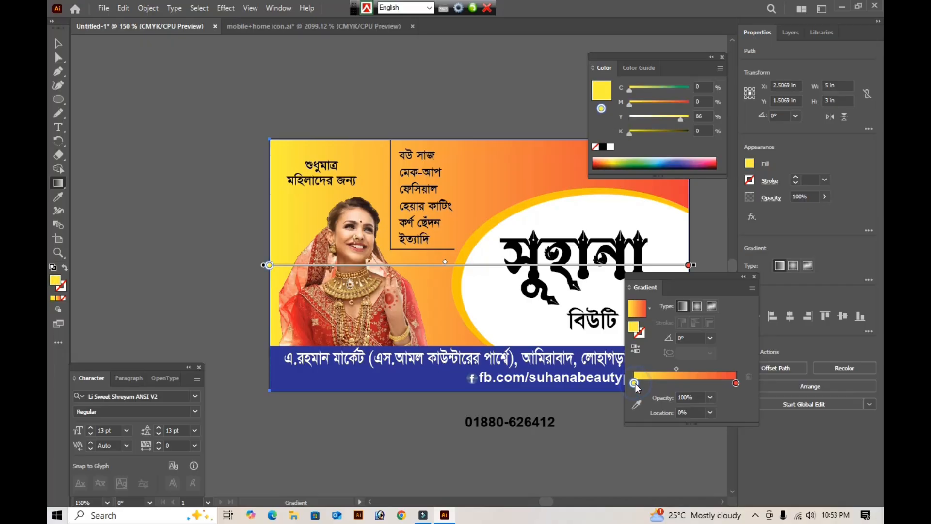
{"action": "double_click", "coordinate": [635, 383]}
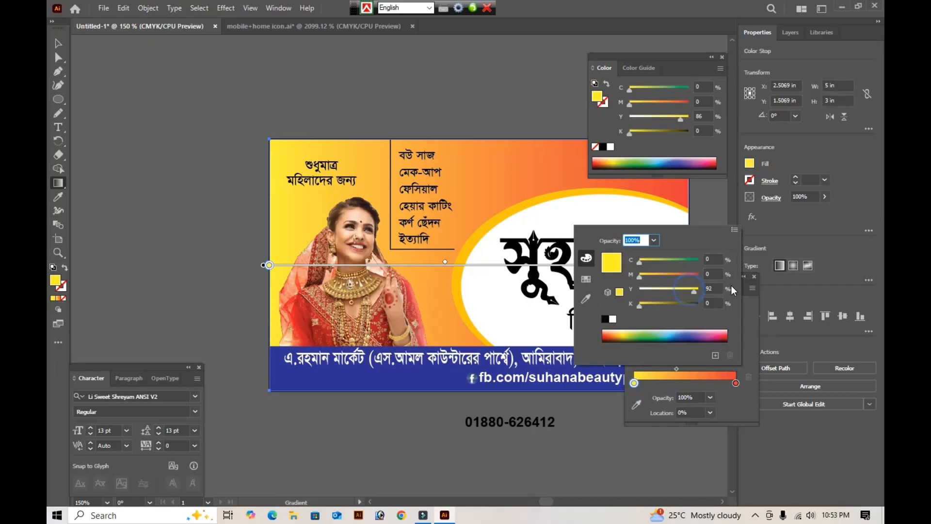
{"action": "left_click_drag", "start_coordinate": [731, 285], "coordinate": [732, 286]}
{"action": "left_click_drag", "start_coordinate": [640, 276], "coordinate": [724, 273]}
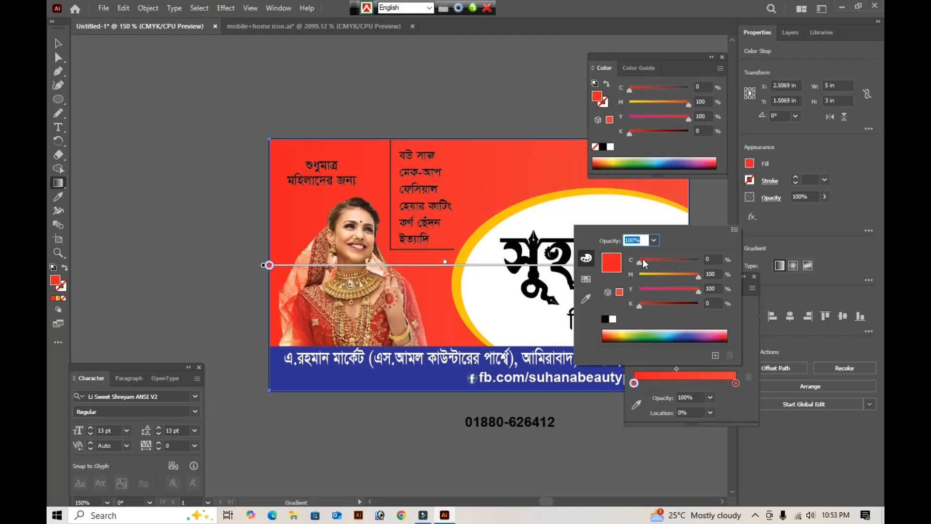
{"action": "left_click_drag", "start_coordinate": [642, 260], "coordinate": [638, 259]}
- Recolour the background gradient's end stop to dark red with C 50, M 100, Y 100
{"action": "left_click", "coordinate": [735, 384]}
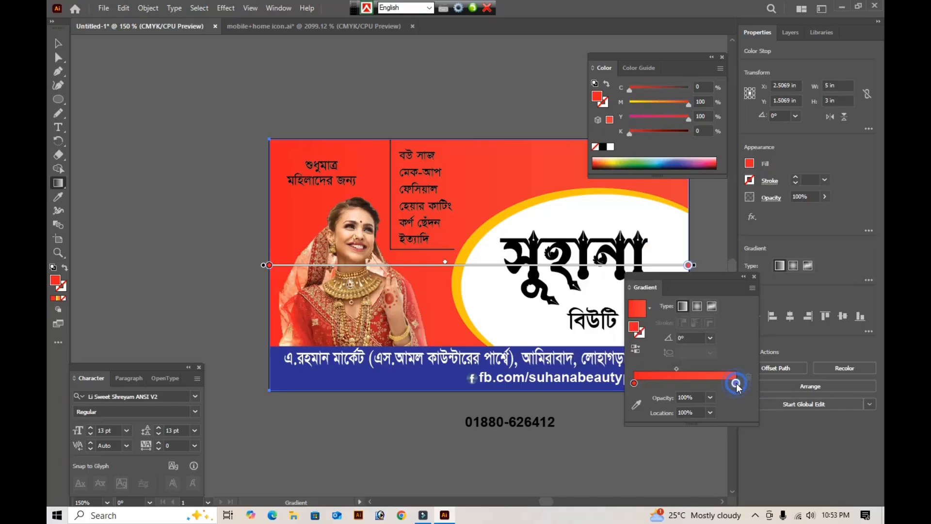
{"action": "double_click", "coordinate": [736, 383]}
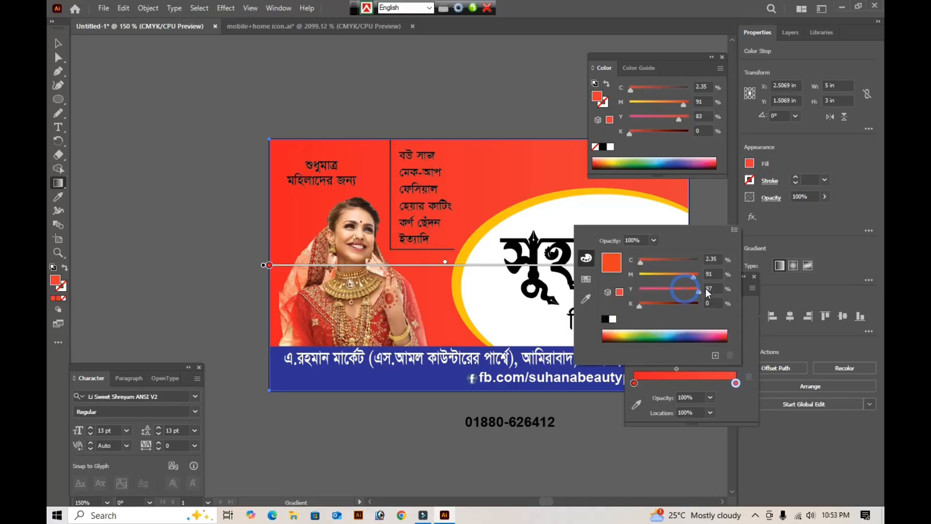
{"action": "left_click_drag", "start_coordinate": [691, 275], "coordinate": [710, 275]}
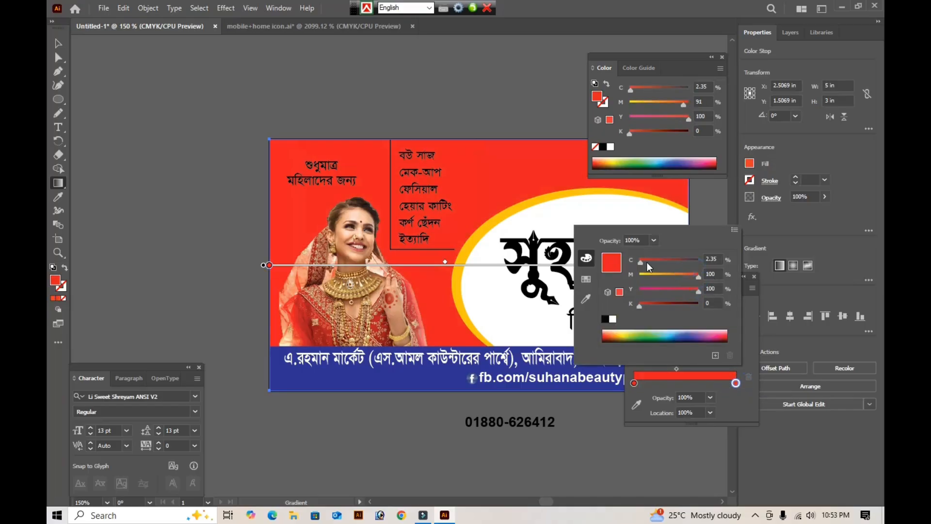
{"action": "left_click_drag", "start_coordinate": [647, 261], "coordinate": [670, 263]}
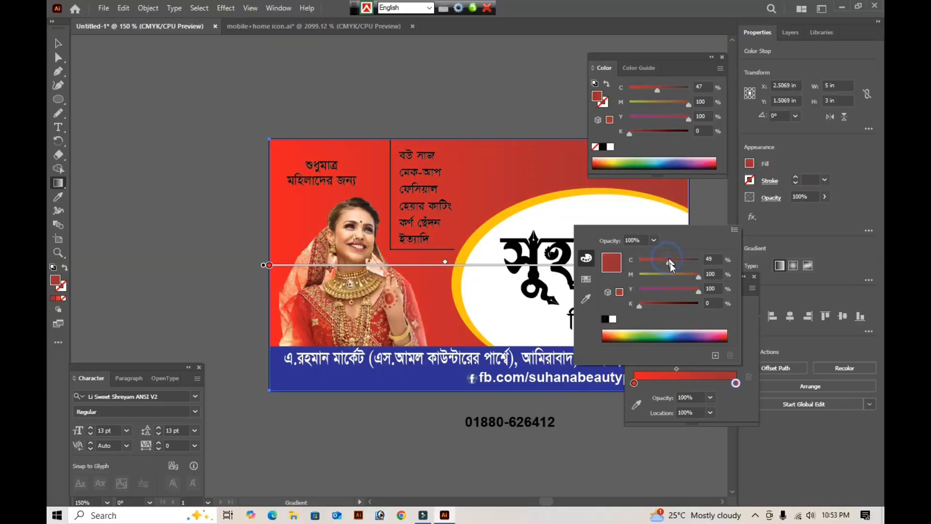
- Try an orange starting stop with 69% magenta in the background gradient and return its magenta to 100%
{"action": "left_click", "coordinate": [634, 384]}
{"action": "double_click", "coordinate": [634, 383]}
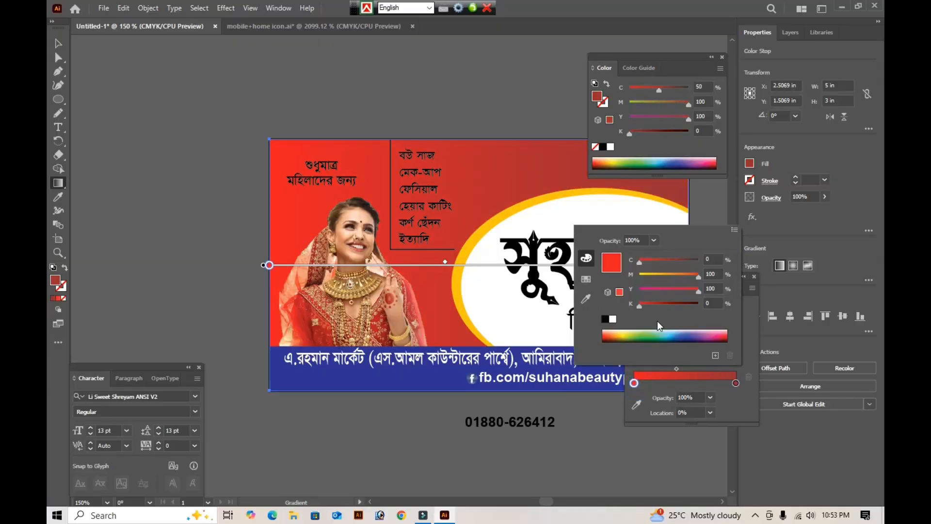
{"action": "left_click", "coordinate": [685, 274]}
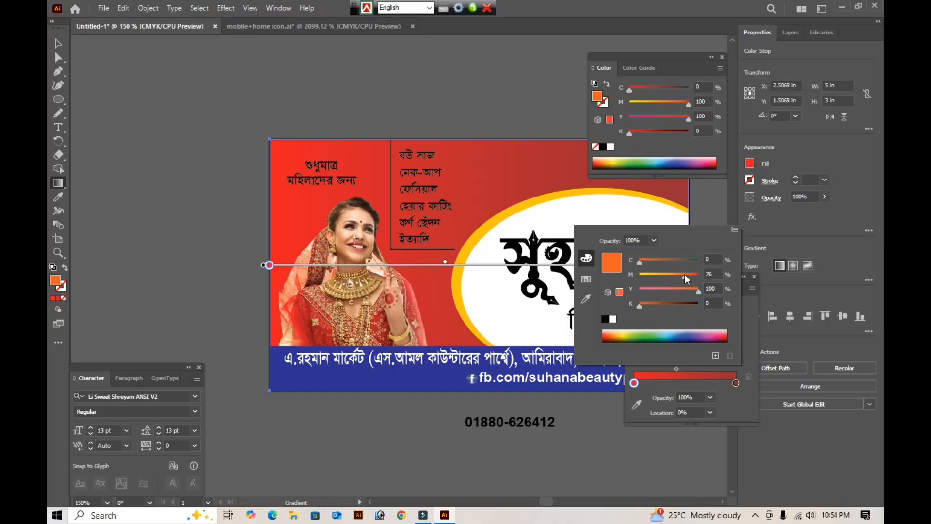
{"action": "left_click", "coordinate": [683, 275]}
{"action": "left_click_drag", "start_coordinate": [680, 275], "coordinate": [680, 275]}
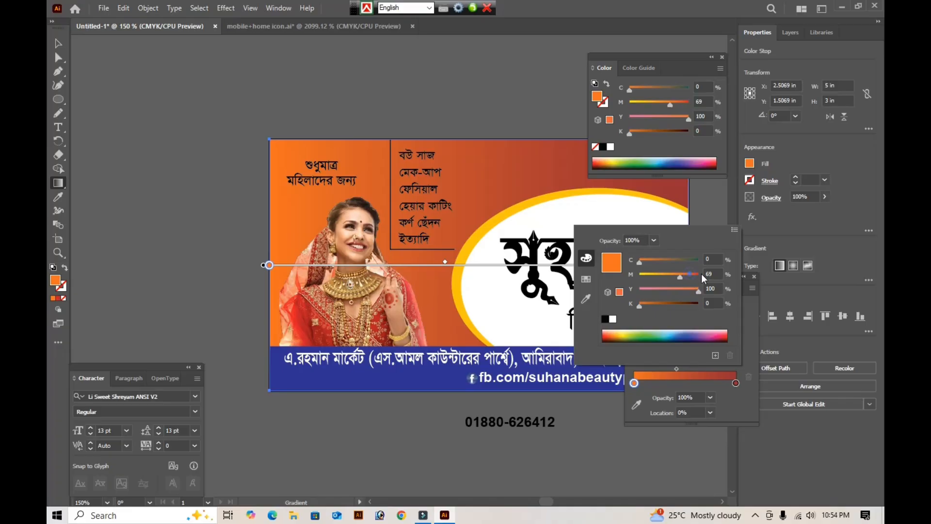
{"action": "left_click_drag", "start_coordinate": [701, 274], "coordinate": [723, 275]}
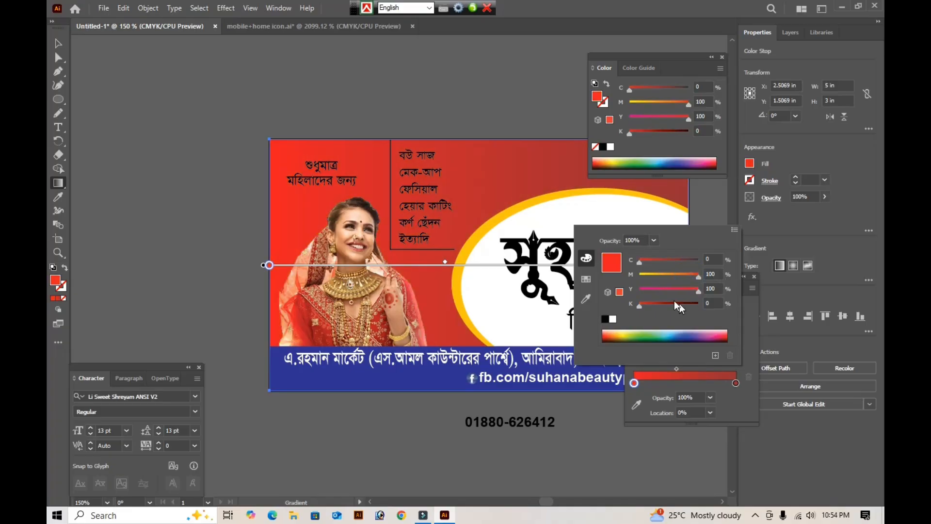
- Darken the background gradient's end stop by setting its black (K) to 15%
{"action": "left_click", "coordinate": [735, 382]}
{"action": "double_click", "coordinate": [735, 383]}
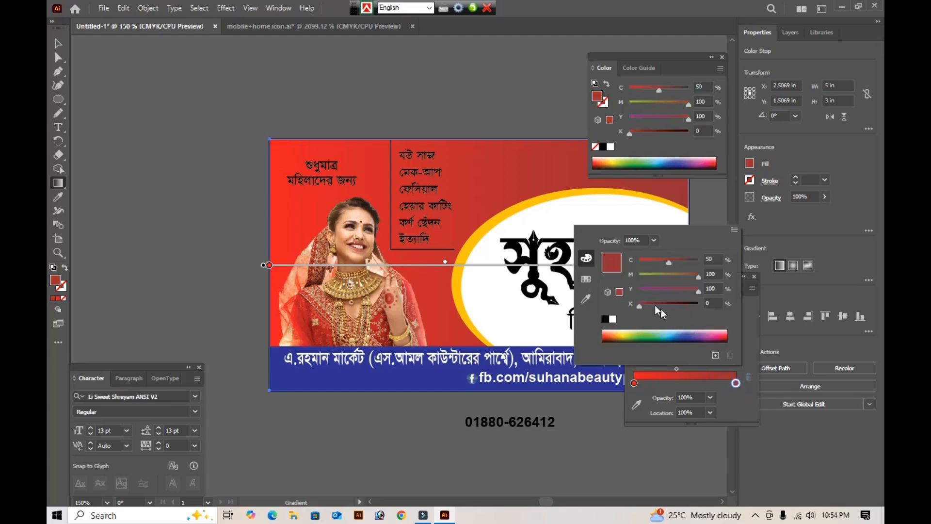
{"action": "left_click_drag", "start_coordinate": [645, 306], "coordinate": [648, 306]}
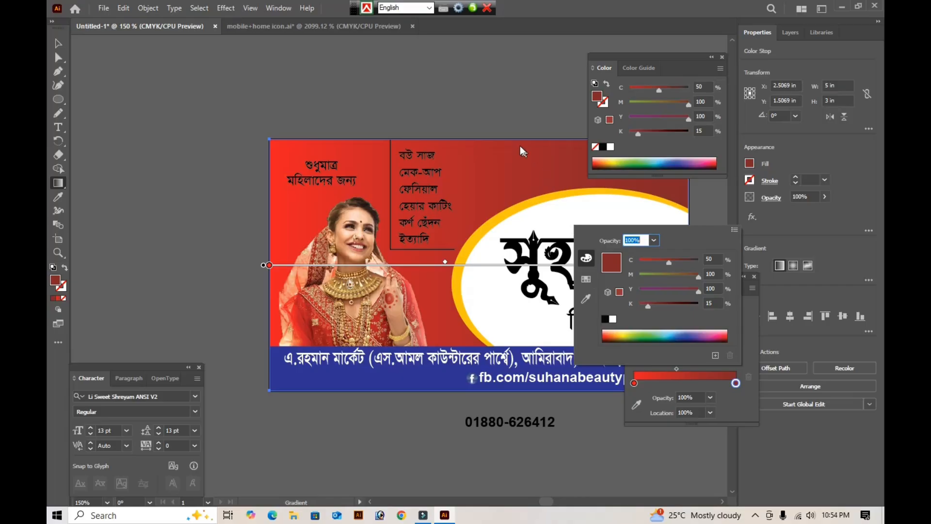
{"action": "left_click", "coordinate": [502, 103]}
- Redirect the background gradient almost horizontally, from bright red near the title to dark red beyond the card's bride side
{"action": "key", "text": "Tab"}
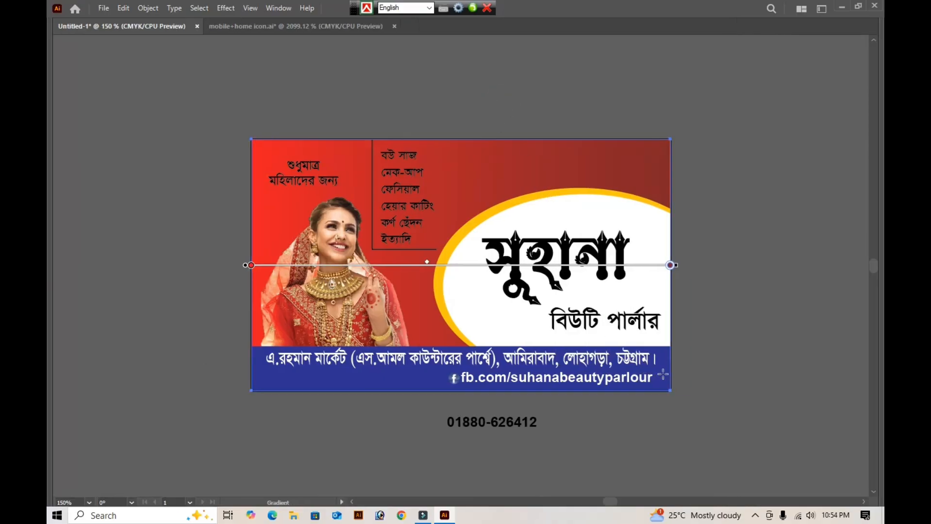
{"action": "left_click_drag", "start_coordinate": [668, 376], "coordinate": [306, 193]}
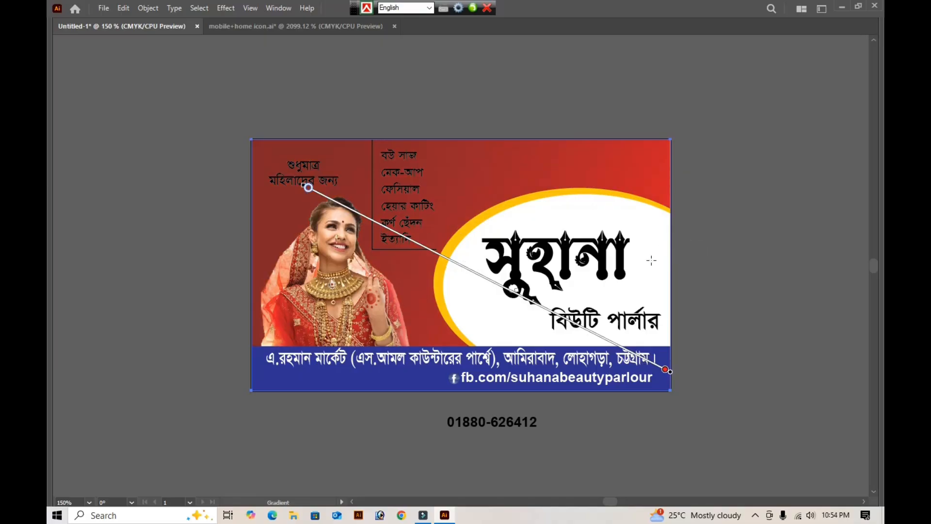
{"action": "left_click_drag", "start_coordinate": [669, 272], "coordinate": [396, 256]}
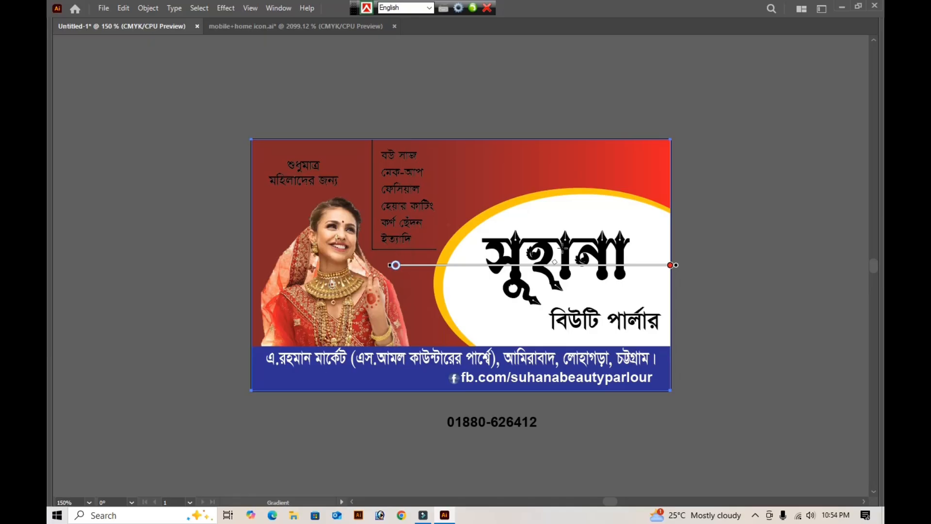
{"action": "mouse_move", "coordinate": [653, 250]}
{"action": "left_mouse_down"}
{"action": "mouse_move", "coordinate": [177, 246]}
{"action": "mouse_move", "coordinate": [177, 261]}
{"action": "left_mouse_up"}
{"action": "left_click_drag", "start_coordinate": [601, 304], "coordinate": [175, 278]}
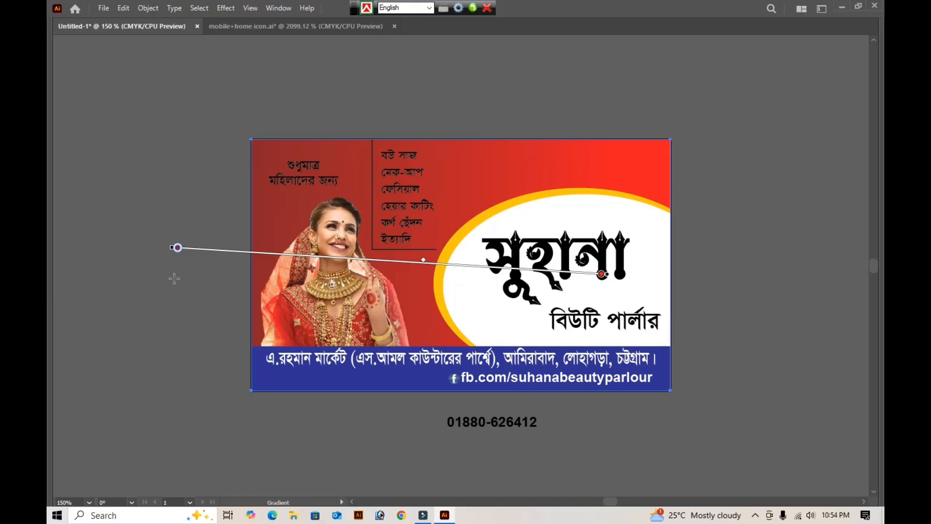
- Open the fill colour options for the background gradient's selected dark red stop
{"action": "key", "text": "Tab"}
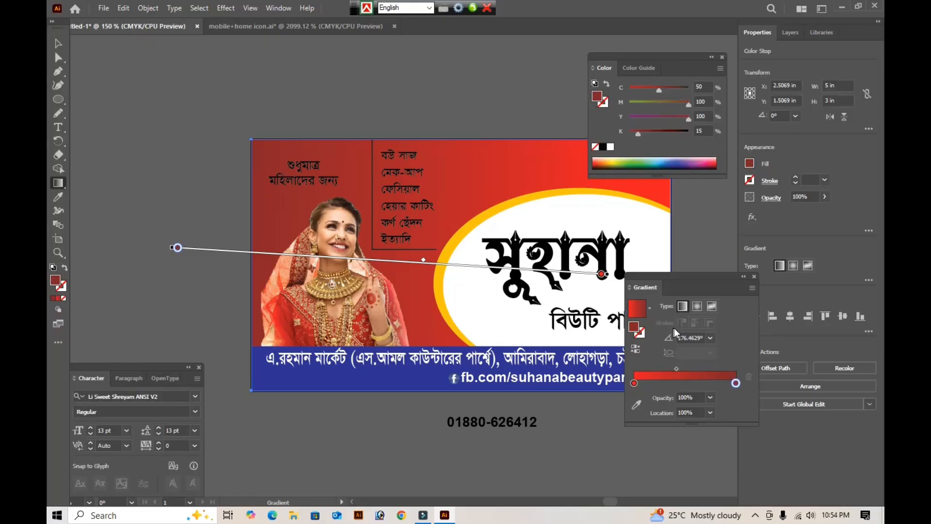
{"action": "left_click", "coordinate": [645, 69]}
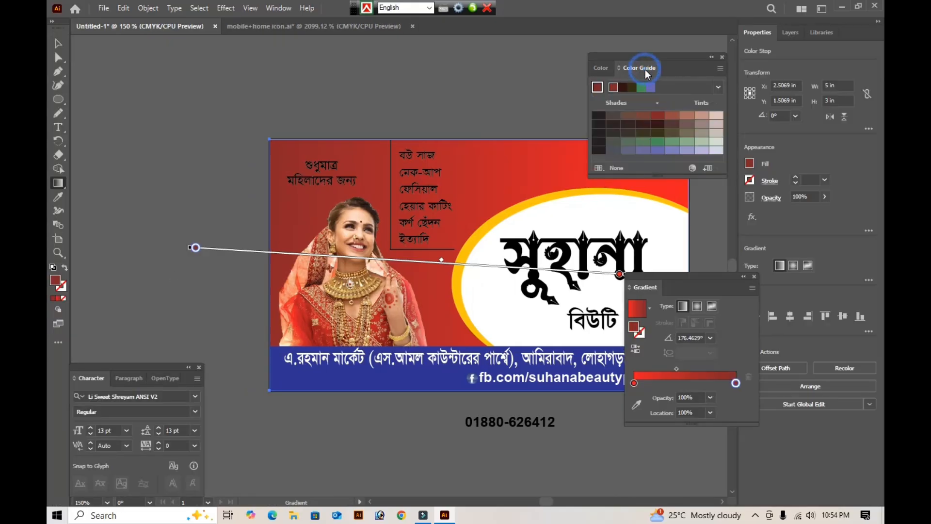
{"action": "left_click", "coordinate": [601, 69]}
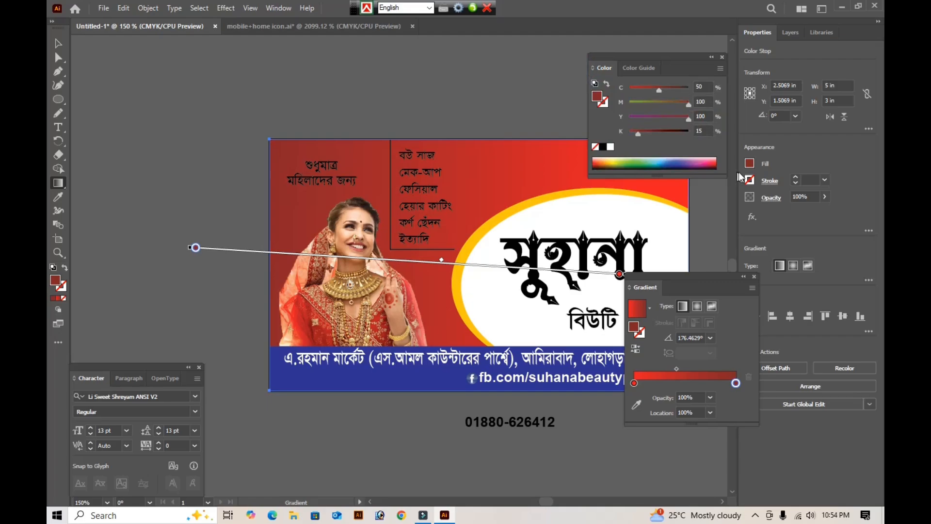
{"action": "left_click", "coordinate": [749, 163]}
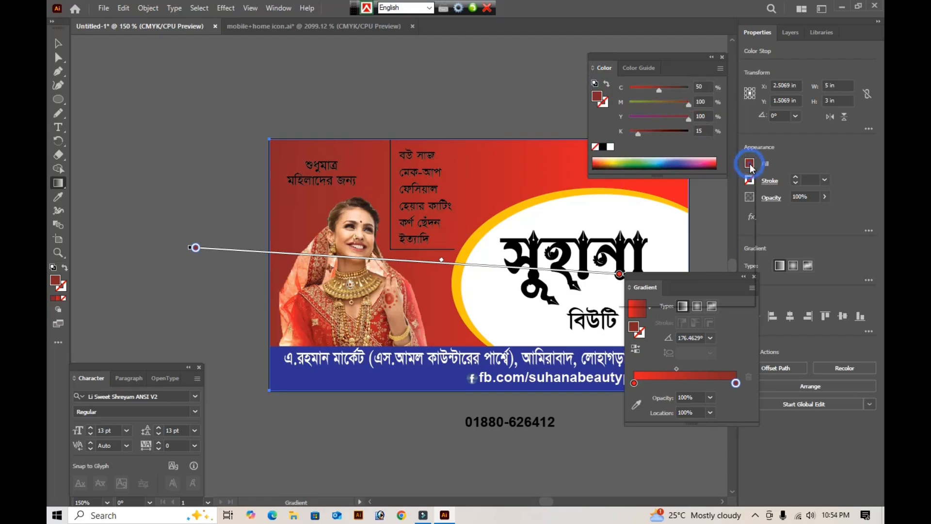
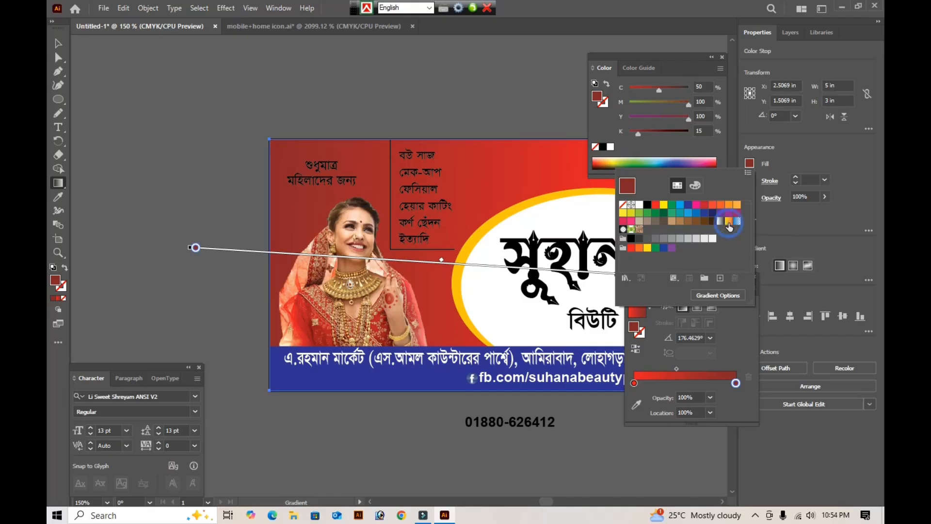
- Replace the card background's red gradient with the preset yellow-to-orange-to-red gradient swatch
{"action": "left_click", "coordinate": [62, 298]}
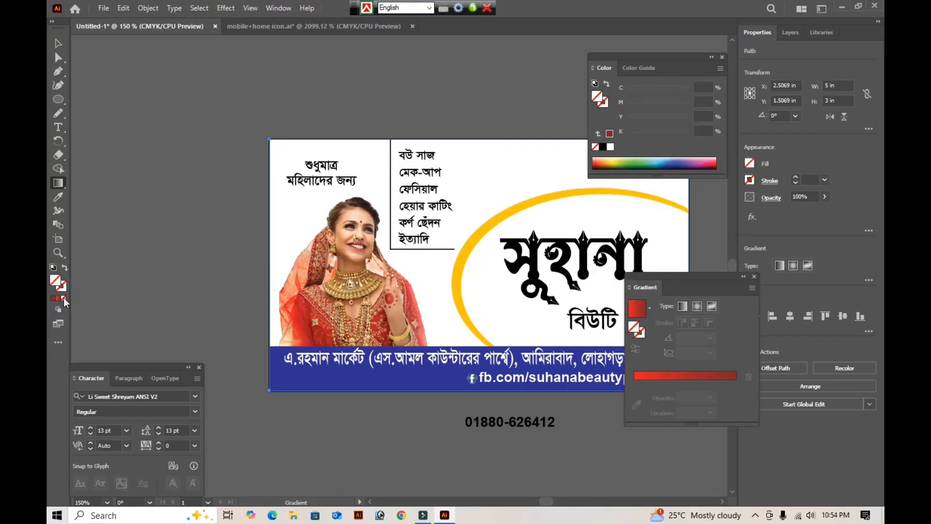
{"action": "left_click", "coordinate": [750, 164]}
{"action": "left_click", "coordinate": [750, 165]}
{"action": "left_click", "coordinate": [749, 164]}
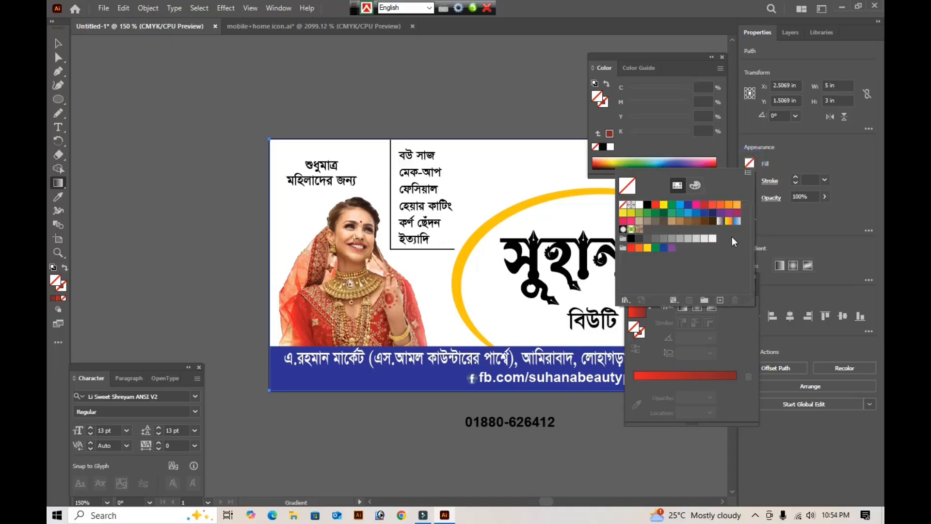
{"action": "left_click", "coordinate": [728, 222]}
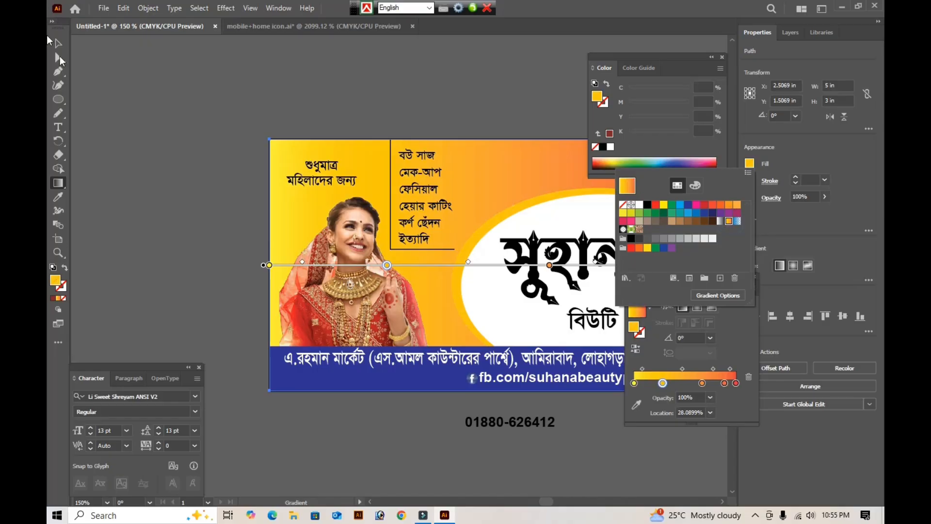
{"action": "left_click", "coordinate": [58, 45]}
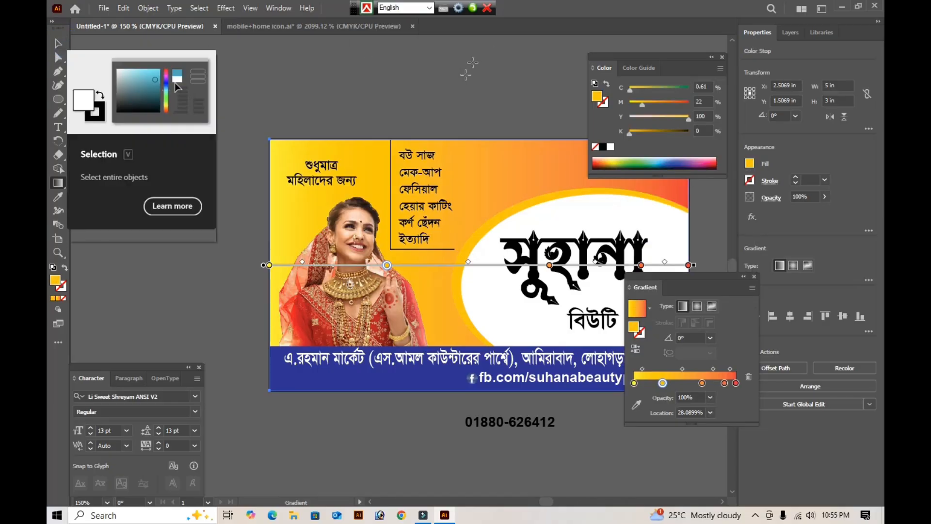
{"action": "key", "text": "Tab"}
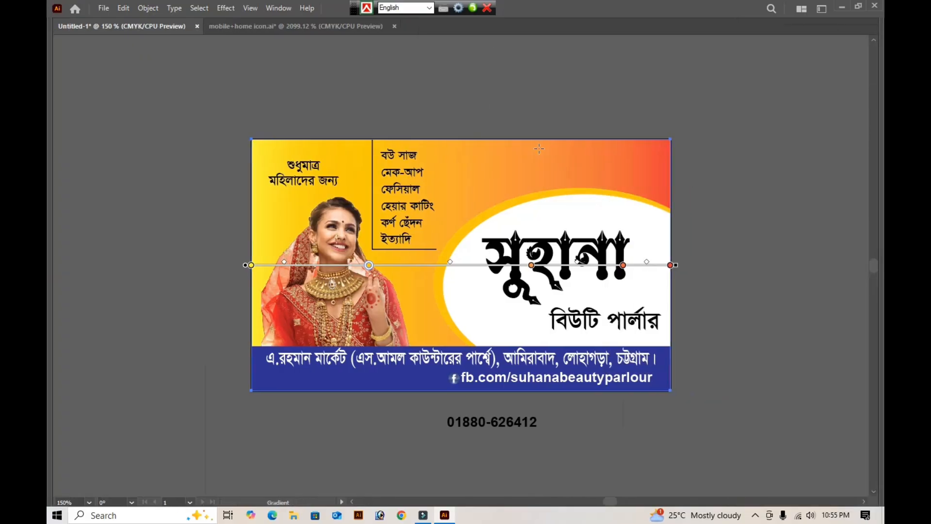
{"action": "key", "text": "v"}
{"action": "left_click", "coordinate": [597, 80]}
- Recolour the outer ellipse behind the title green, with cyan 51%, magenta 0%, yellow 100% and black 0%
{"action": "key", "text": "a"}
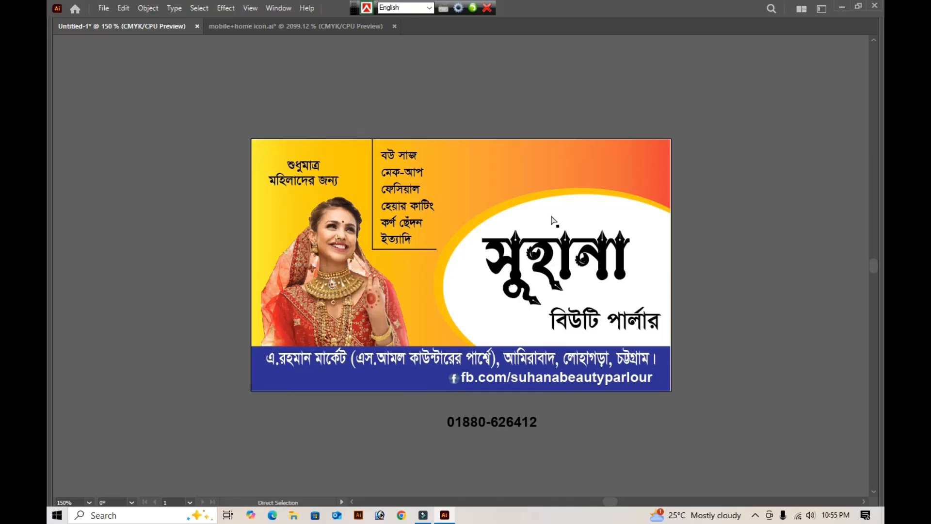
{"action": "left_click", "coordinate": [511, 210]}
{"action": "key", "text": "Tab"}
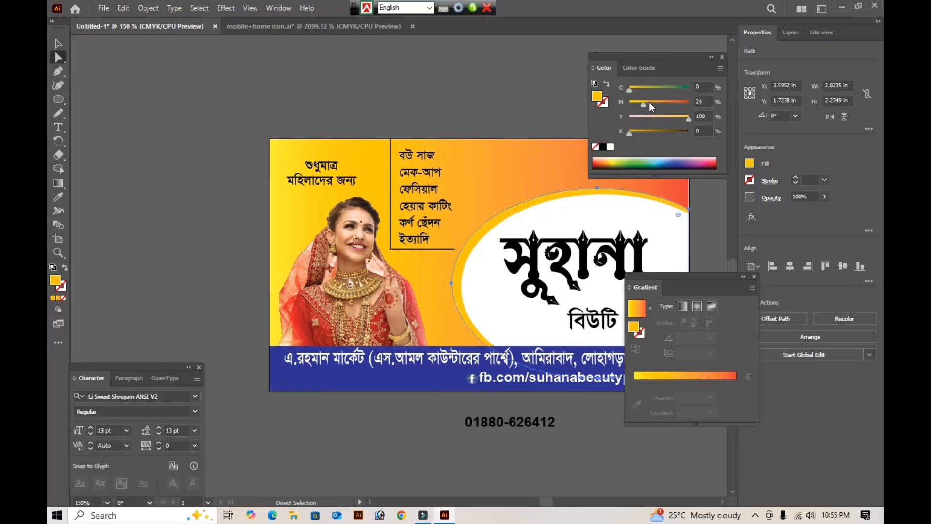
{"action": "left_click", "coordinate": [651, 103]}
{"action": "left_click_drag", "start_coordinate": [651, 102], "coordinate": [652, 102]}
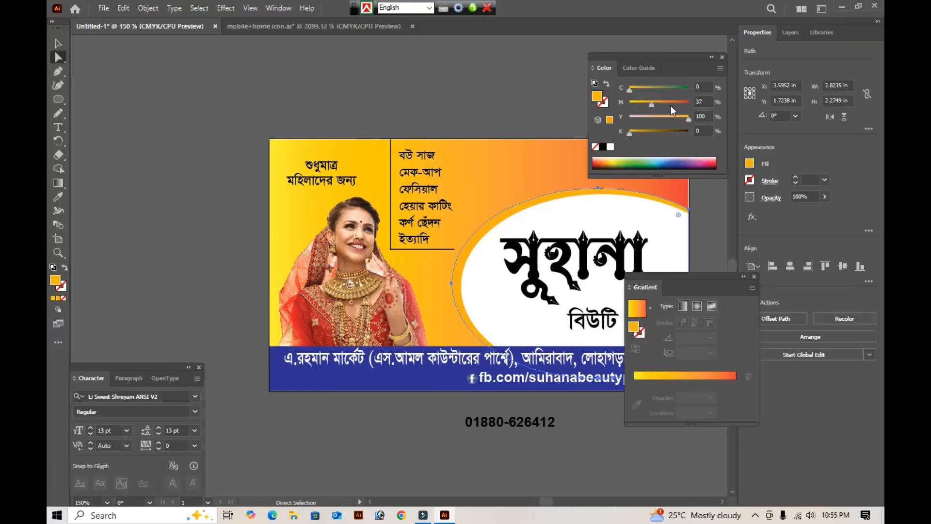
{"action": "left_click", "coordinate": [649, 89]}
{"action": "left_click_drag", "start_coordinate": [650, 104], "coordinate": [610, 105]}
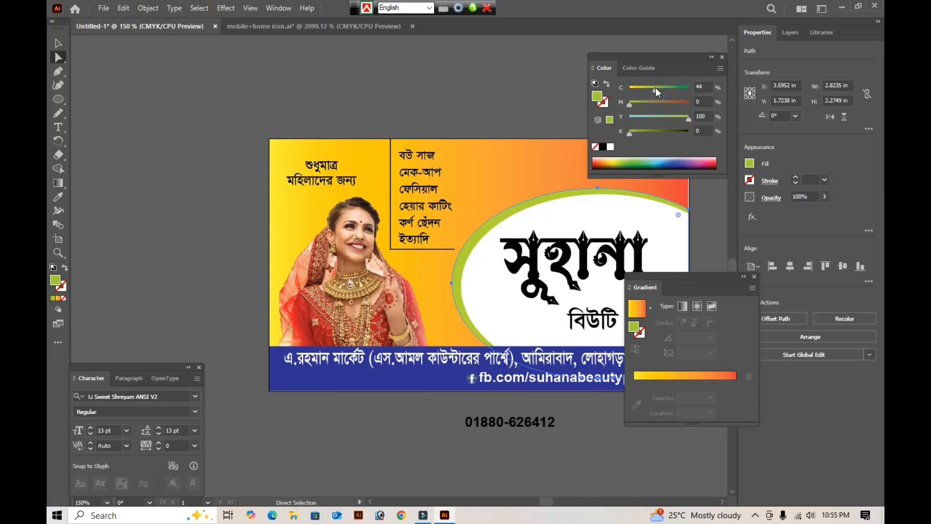
{"action": "left_click_drag", "start_coordinate": [655, 88], "coordinate": [659, 88]}
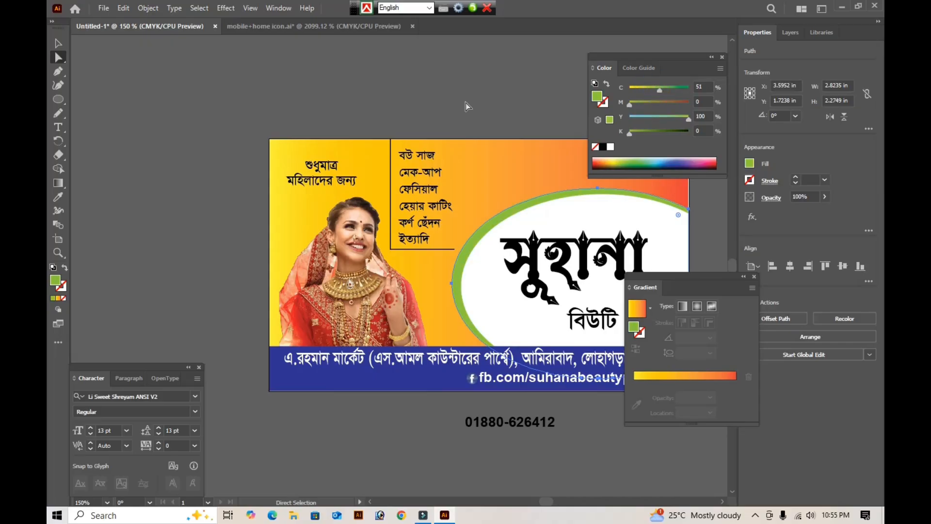
{"action": "left_click", "coordinate": [447, 103]}
{"action": "key", "text": "Tab"}
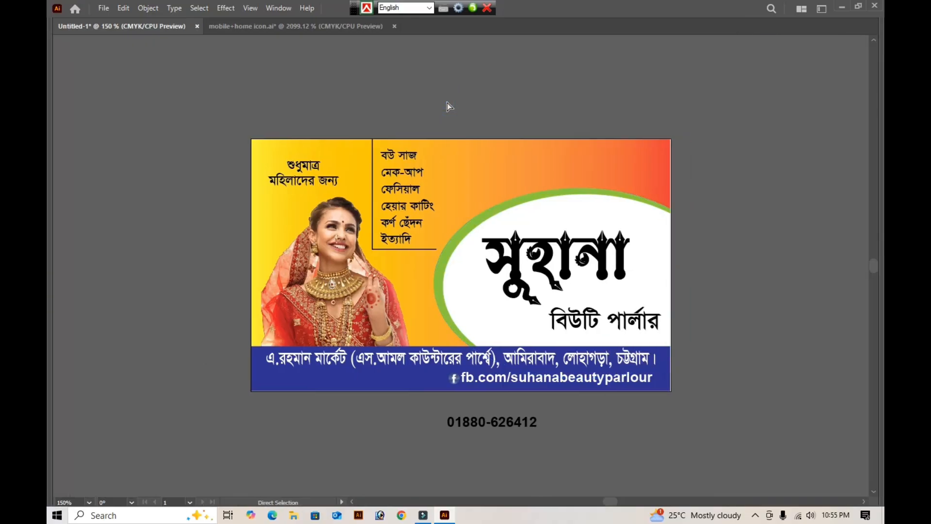
- Enlarge the title সুহানা to about 2.15 in wide and nudge it slightly left inside the white ellipse
{"action": "key", "text": "z"}
{"action": "left_click_drag", "start_coordinate": [148, 118], "coordinate": [801, 380]}
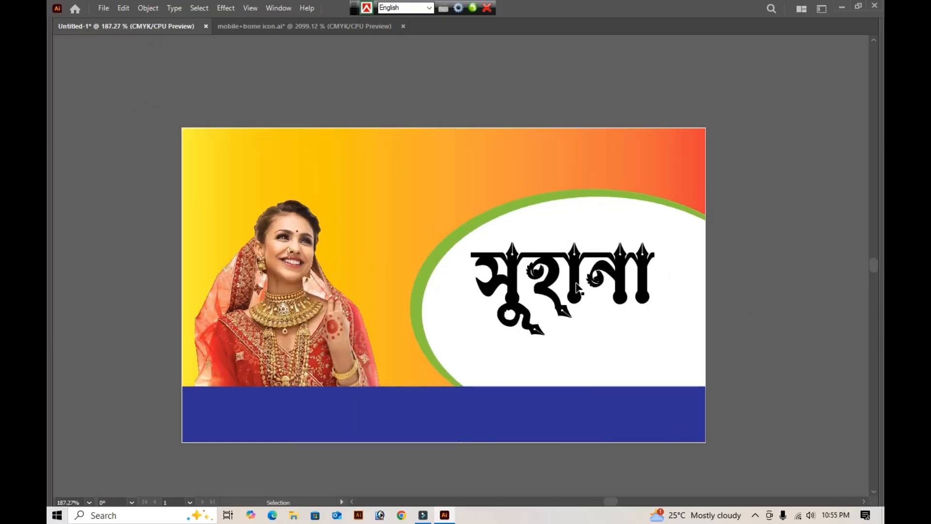
{"action": "left_click", "coordinate": [577, 287]}
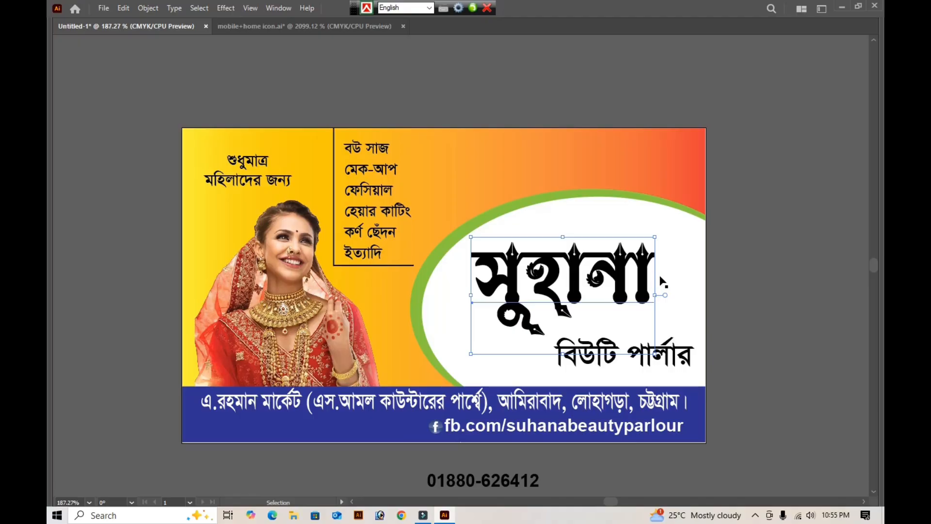
{"action": "left_click_drag", "start_coordinate": [655, 287], "coordinate": [695, 288]}
{"action": "key", "text": "Left"}
{"action": "key", "text": "Left"}
{"action": "key", "text": "Left"}
{"action": "key", "text": "Left"}
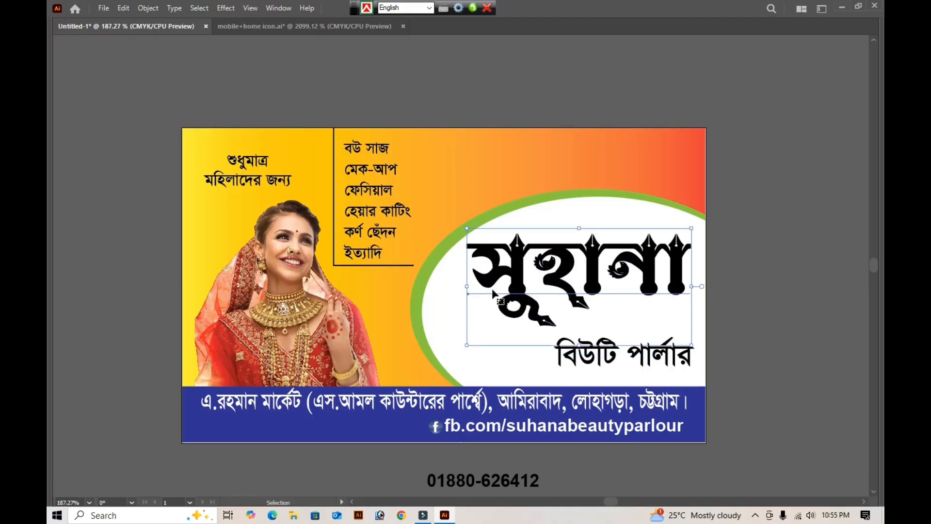
- Move বিউটি পার্লার up close beneath the title and shrink it to about 1.2 in wide
{"action": "left_click", "coordinate": [585, 357]}
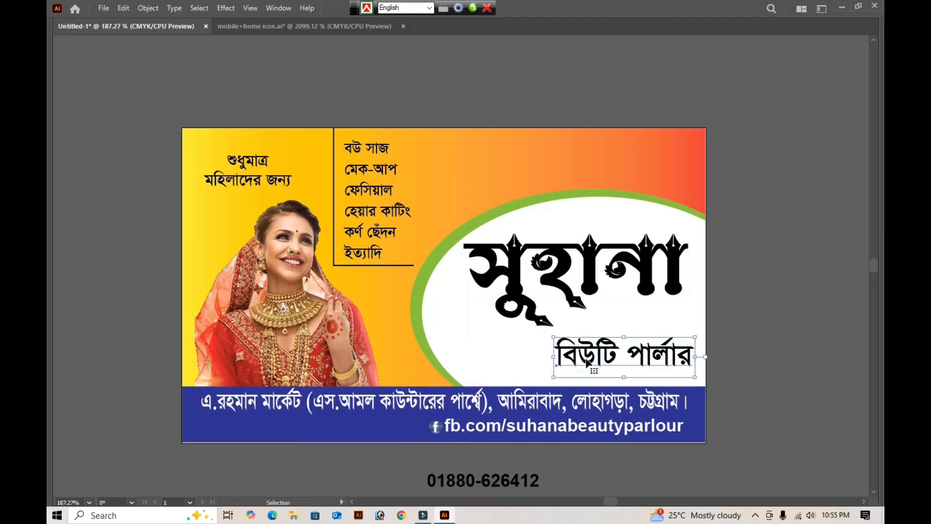
{"action": "left_click_drag", "start_coordinate": [591, 366], "coordinate": [593, 344]}
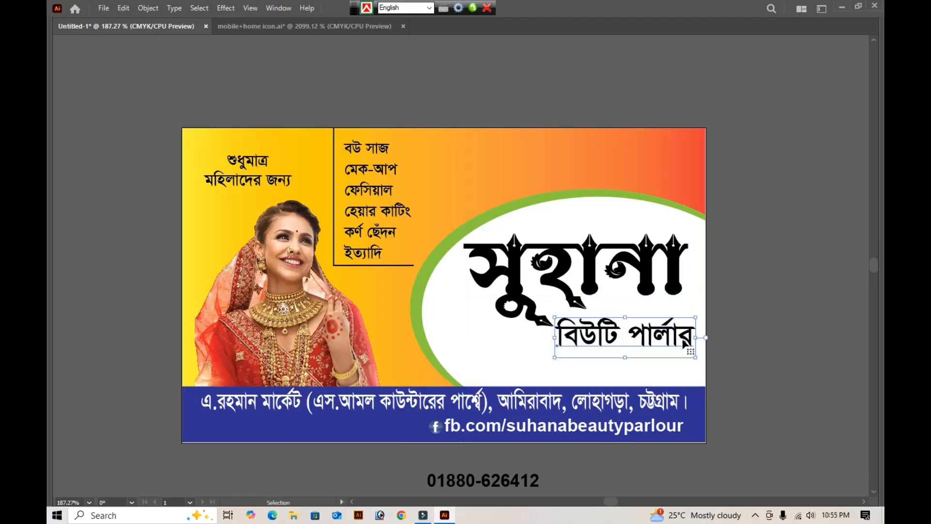
{"action": "left_click_drag", "start_coordinate": [695, 334], "coordinate": [680, 338]}
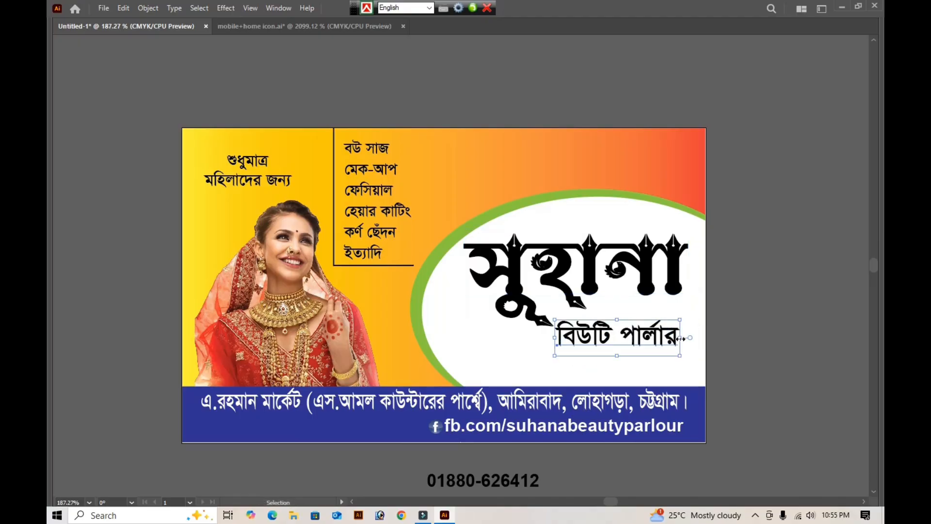
{"action": "key", "text": "Up"}
{"action": "key", "text": "Up"}
{"action": "key", "text": "Up"}
{"action": "key", "text": "Up"}
{"action": "key", "text": "Up"}
{"action": "key", "text": "Up"}
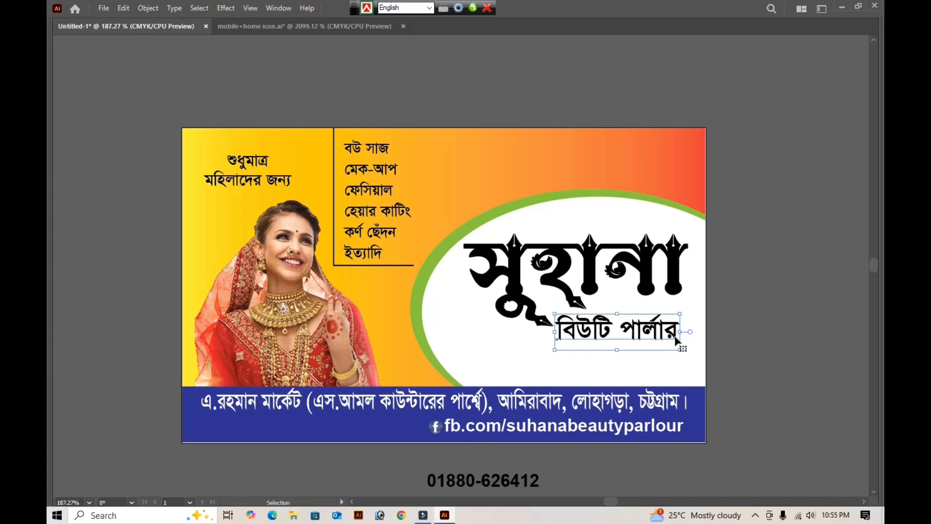
{"action": "key", "text": "Up"}
- Fill the title সুহানা with red, using magenta 100%, yellow 100% and black 0%
{"action": "left_click", "coordinate": [580, 281]}
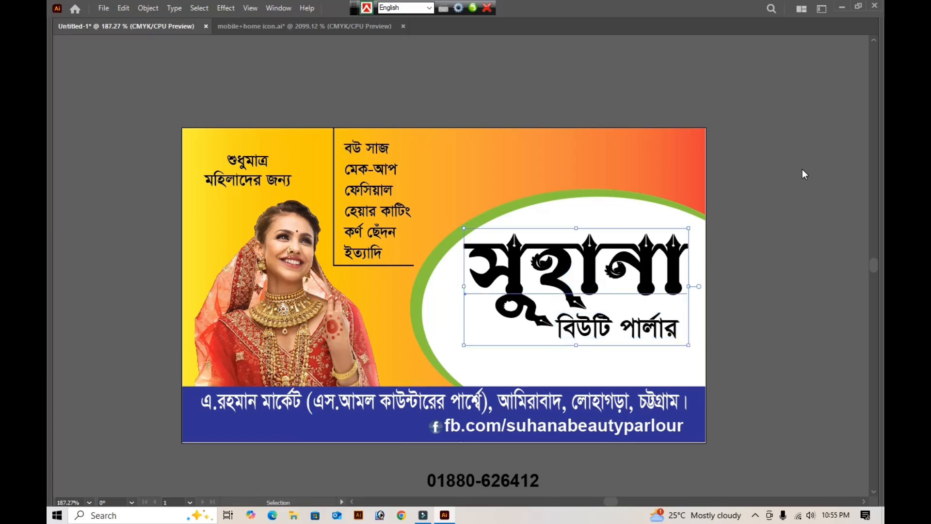
{"action": "key", "text": "Tab"}
{"action": "left_click", "coordinate": [702, 99]}
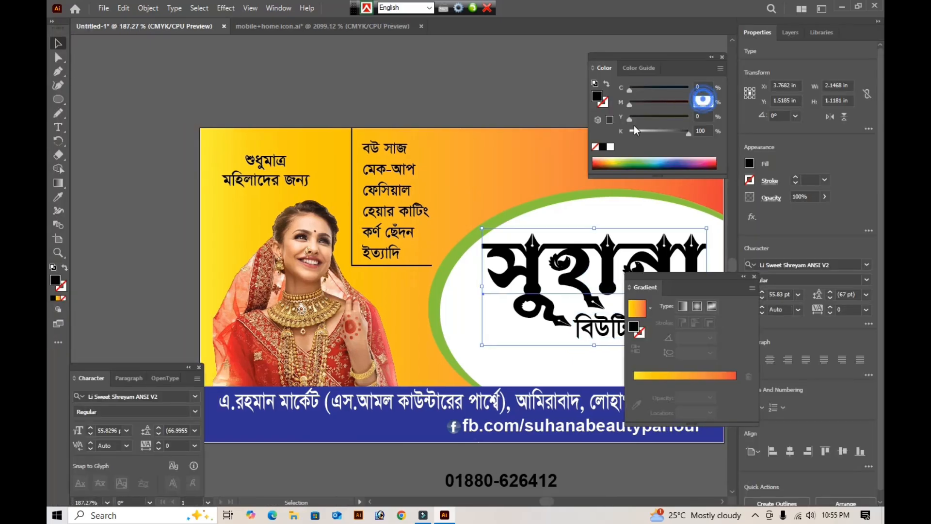
{"action": "type", "text": "100"}
{"action": "key", "text": "Tab"}
{"action": "type", "text": "100"}
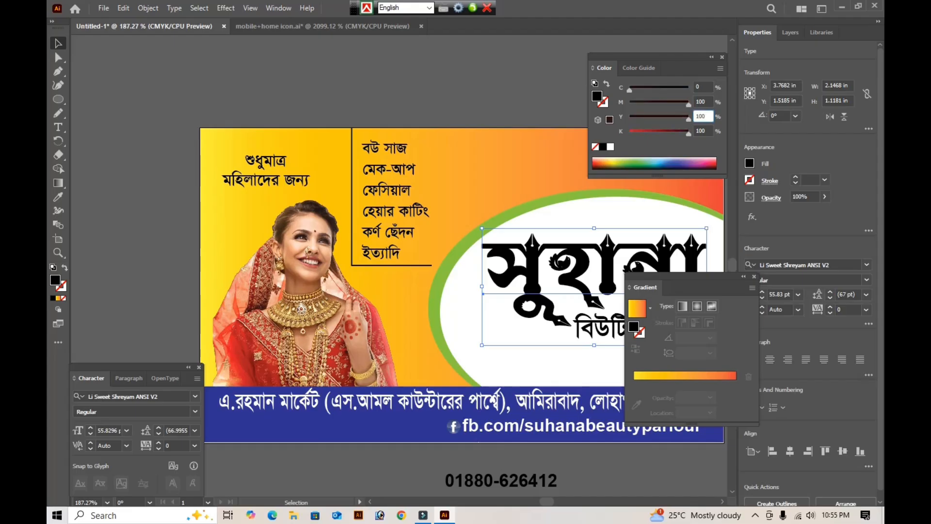
{"action": "key", "text": "Tab"}
{"action": "type", "text": "0"}
{"action": "key", "text": "Return"}
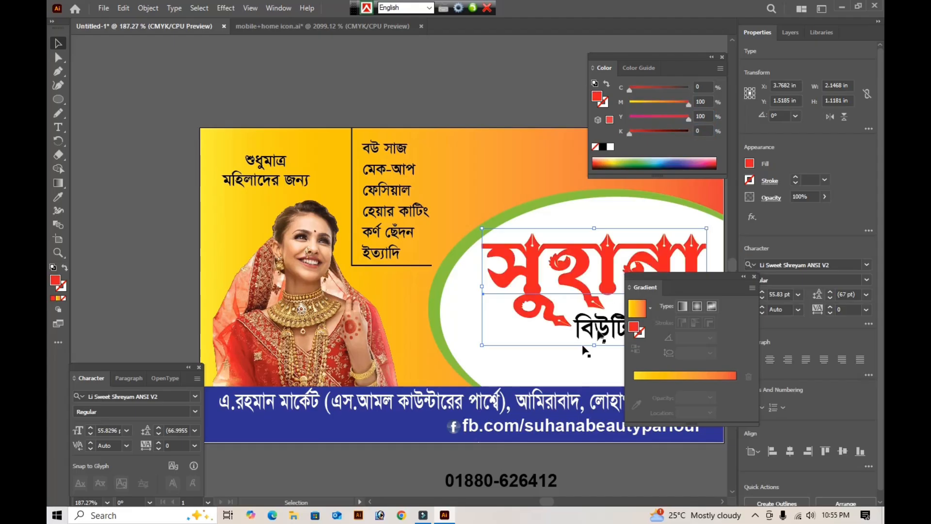
- Fill বিউটি পার্লার with blue, using cyan 100%, magenta 100%, yellow 0% and black 0%
{"action": "left_click", "coordinate": [599, 332]}
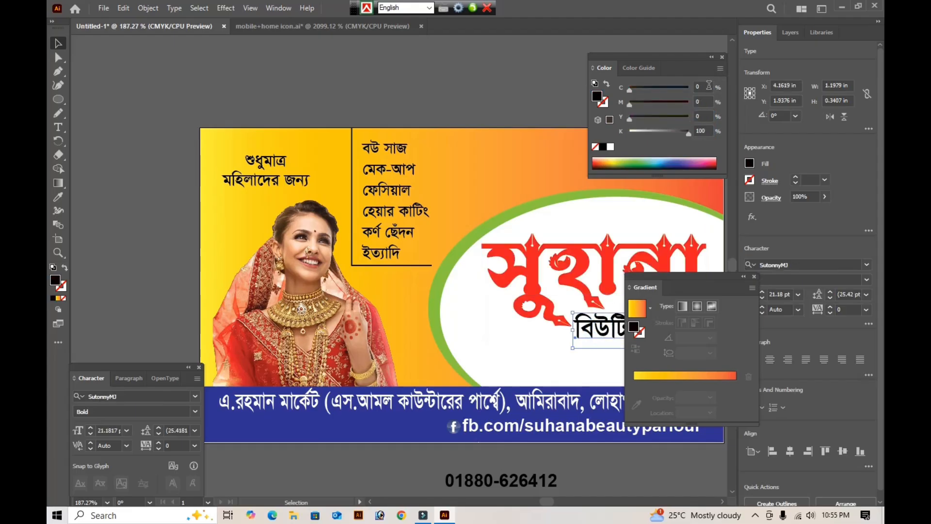
{"action": "left_click", "coordinate": [709, 85]}
{"action": "type", "text": "100"}
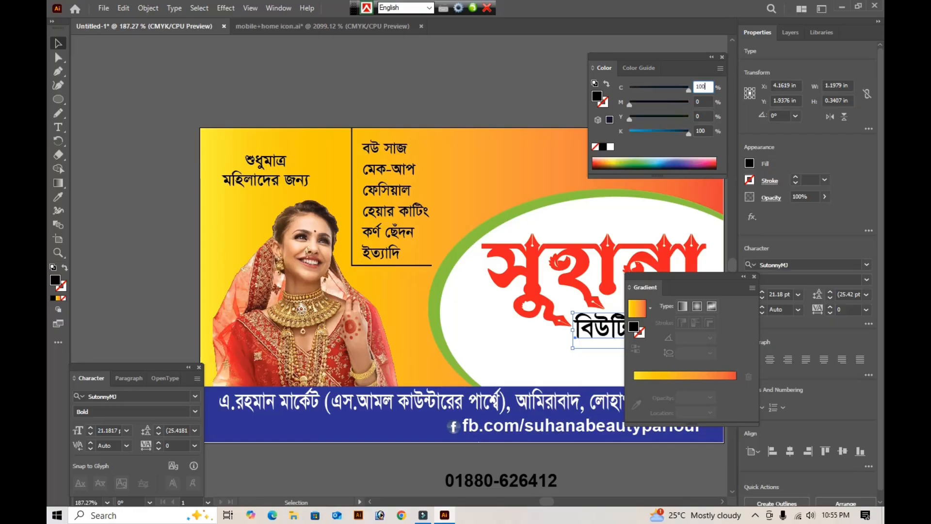
{"action": "key", "text": "Tab"}
{"action": "type", "text": "100"}
{"action": "key", "text": "Tab"}
{"action": "type", "text": "100"}
{"action": "key", "text": "Tab"}
{"action": "type", "text": "0"}
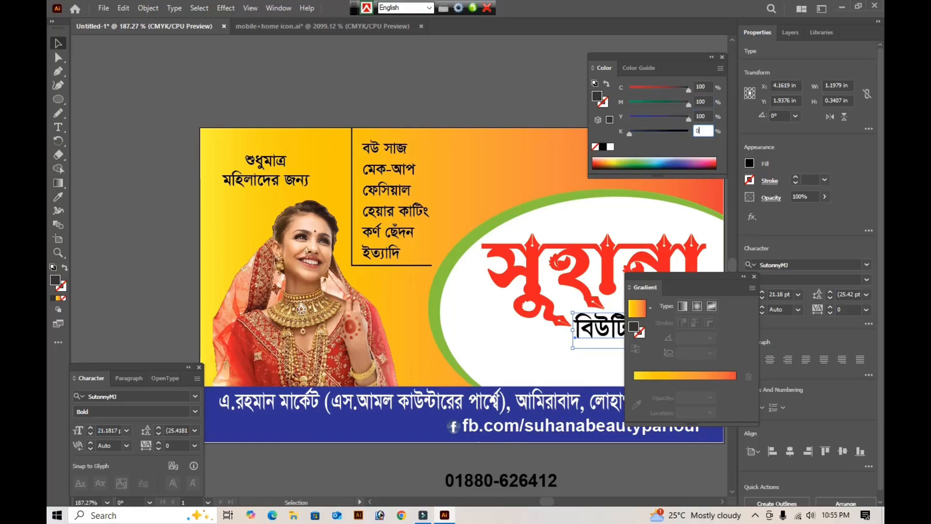
{"action": "key", "text": "Tab"}
{"action": "key", "text": "Tab"}
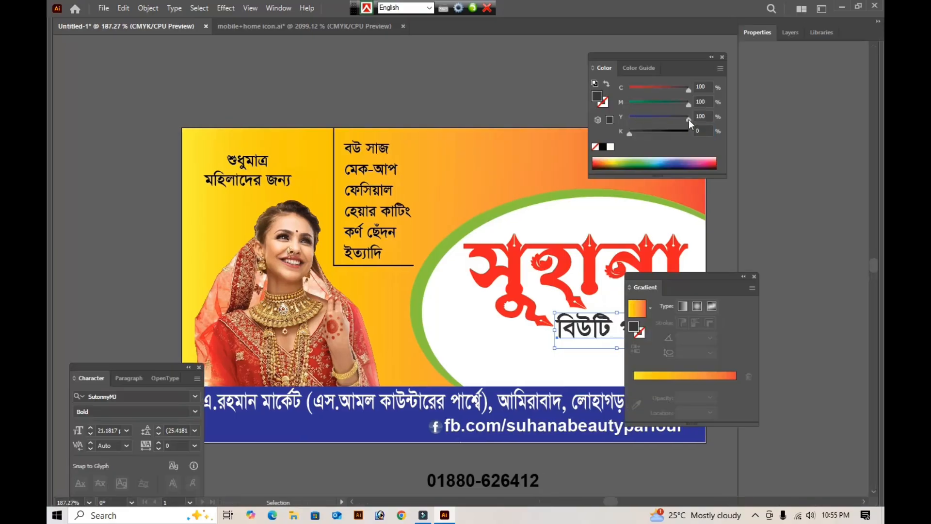
{"action": "left_click_drag", "start_coordinate": [707, 117], "coordinate": [662, 125]}
{"action": "type", "text": "0"}
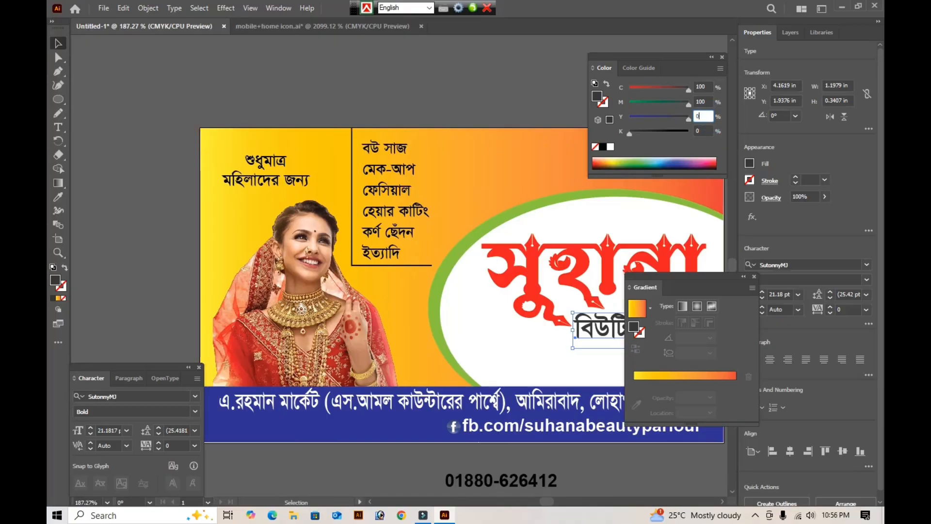
{"action": "key", "text": "Return"}
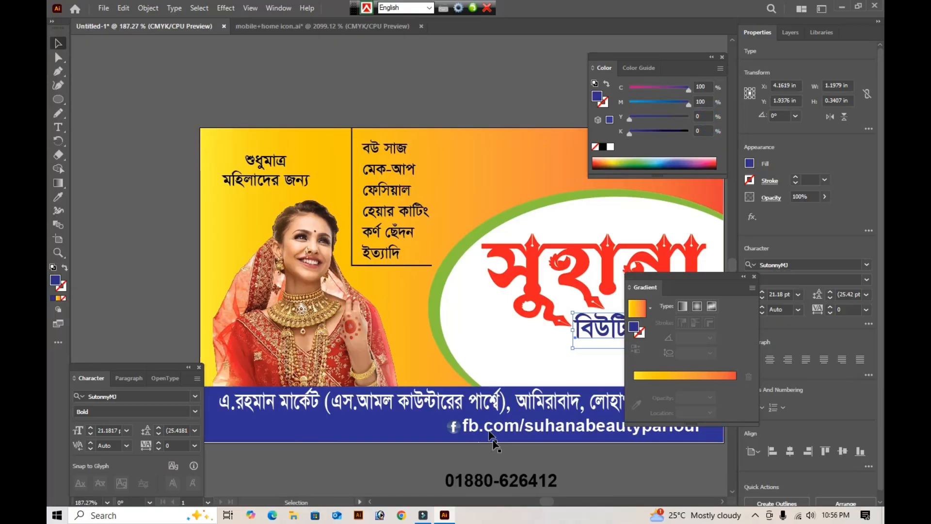
- Move the phone number into the white ellipse beneath বিউটি পার্লার and enlarge it to about 1.69 in wide
{"action": "left_click_drag", "start_coordinate": [500, 485], "coordinate": [654, 367]}
{"action": "key", "text": "Tab"}
{"action": "key", "text": "Tab"}
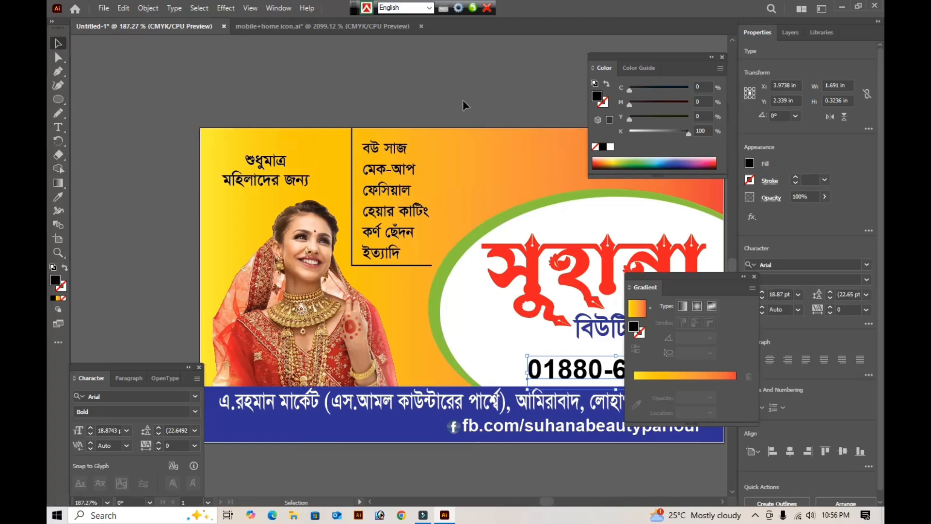
{"action": "left_click", "coordinate": [446, 119]}
- Fill the services list and the শুধুমাত্র মহিলাদের জন্য text with white
{"action": "left_click", "coordinate": [384, 174]}
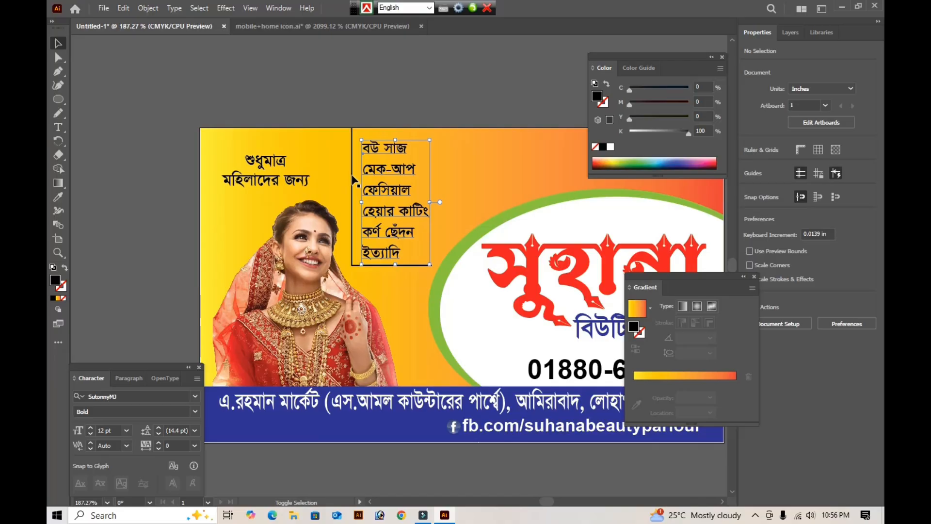
{"action": "left_click", "coordinate": [353, 177], "text": "shift"}
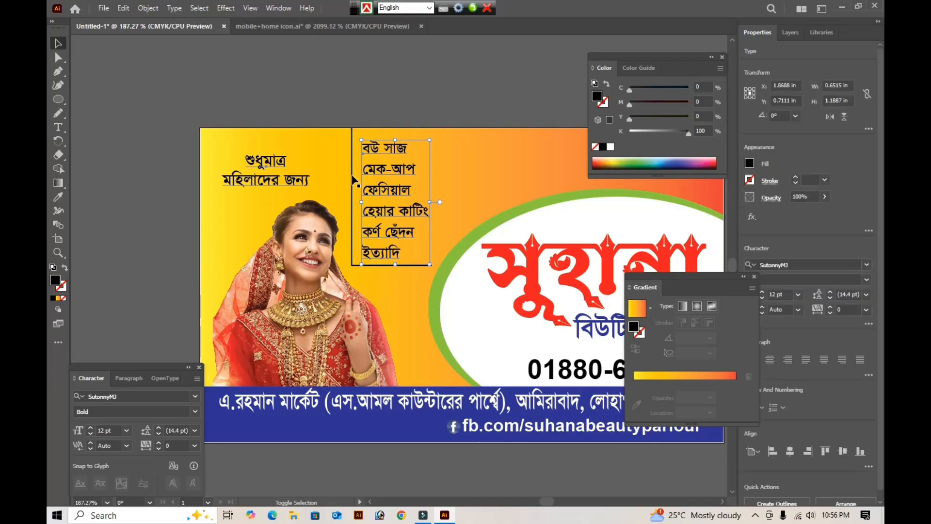
{"action": "left_click", "coordinate": [610, 146]}
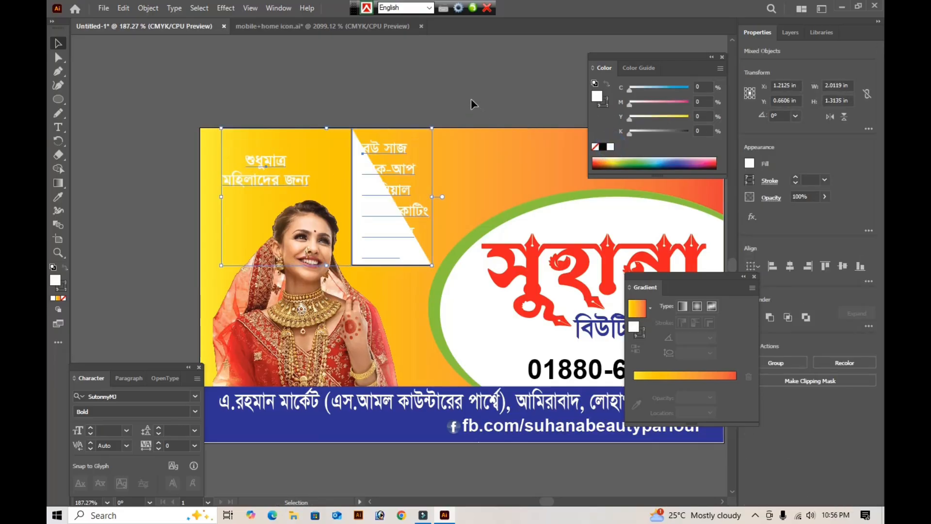
{"action": "left_click", "coordinate": [470, 100]}
- Give the L-shaped line around the services list a white stroke and no fill
{"action": "left_click", "coordinate": [380, 237]}
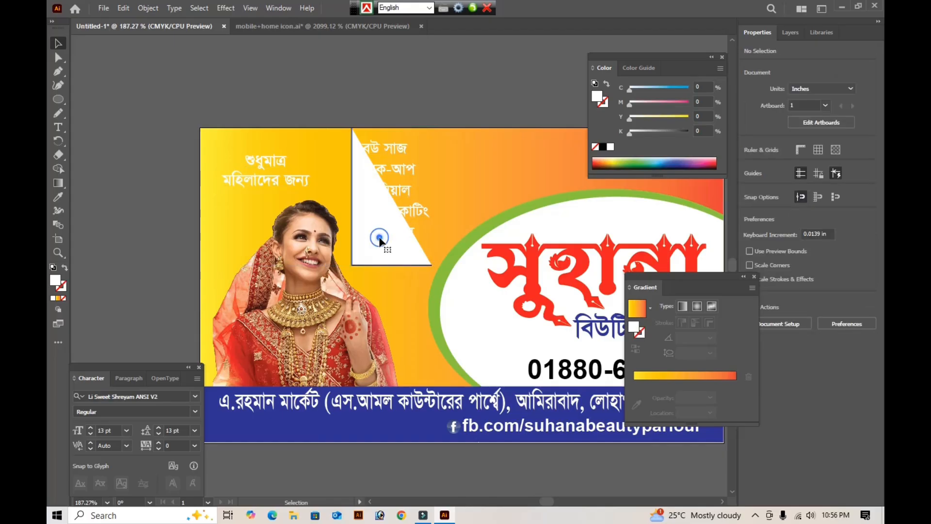
{"action": "left_click", "coordinate": [64, 268]}
{"action": "left_click", "coordinate": [63, 298]}
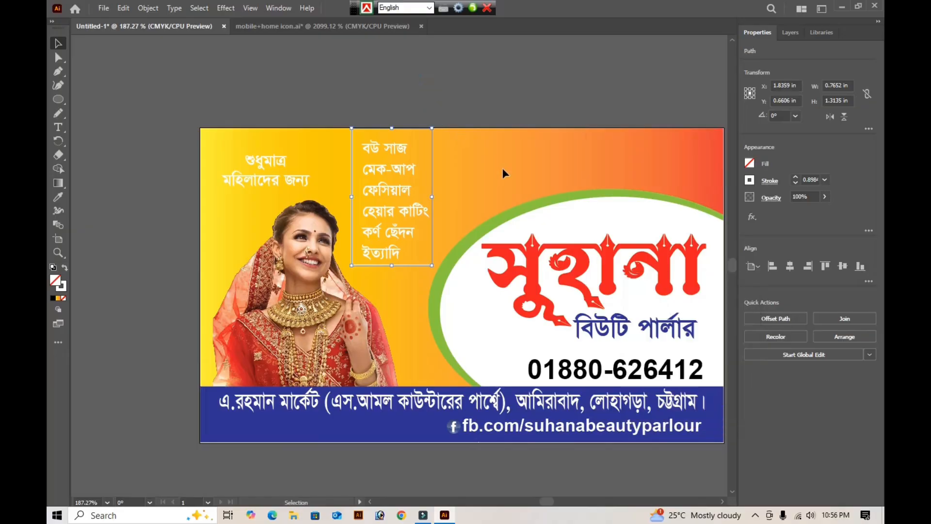
- Reduce the card background's linear gradient to its yellow and red end stops, with the midpoint at about 43%
{"action": "key", "text": "Tab"}
{"action": "left_click", "coordinate": [502, 168]}
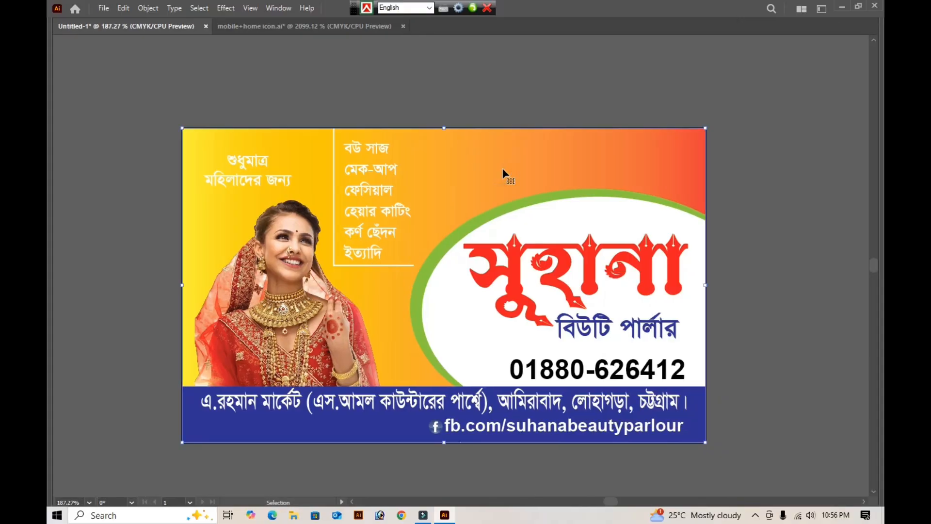
{"action": "key", "text": "Tab"}
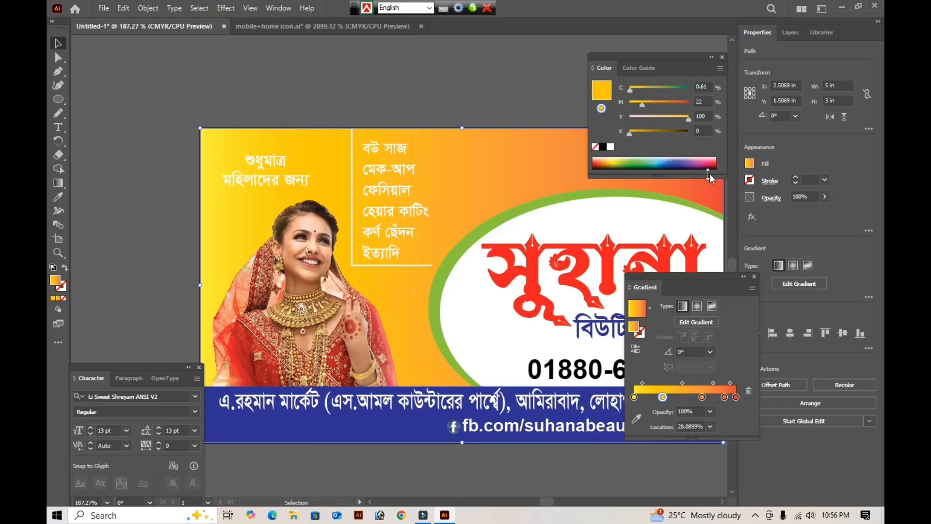
{"action": "left_click", "coordinate": [596, 147]}
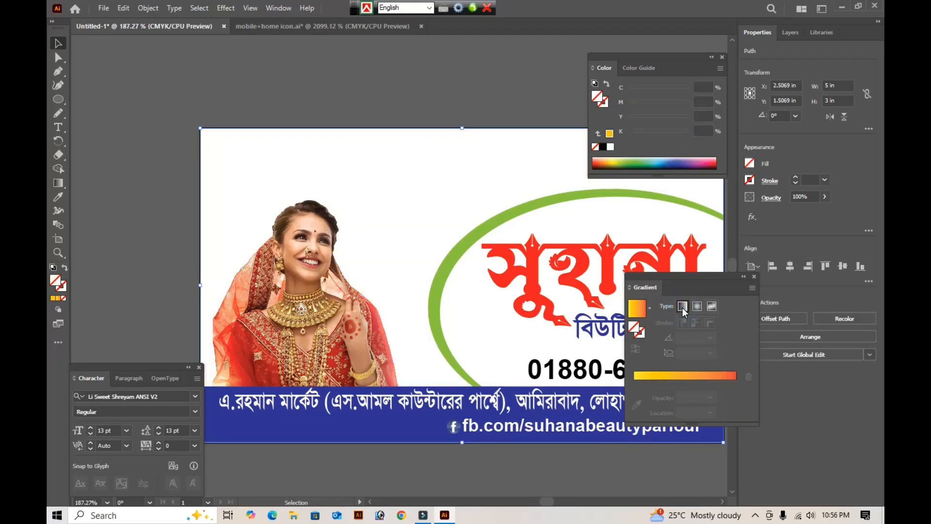
{"action": "left_click", "coordinate": [682, 307]}
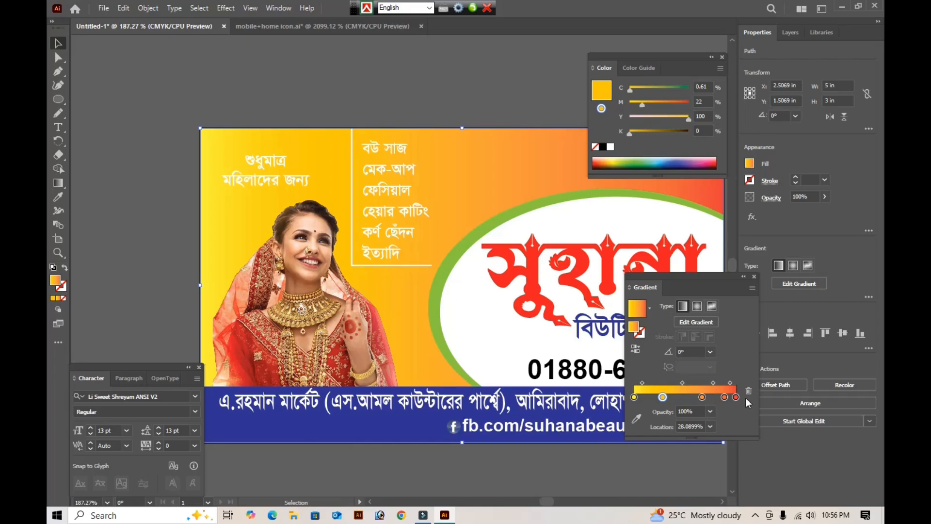
{"action": "left_click_drag", "start_coordinate": [724, 397], "coordinate": [695, 434]}
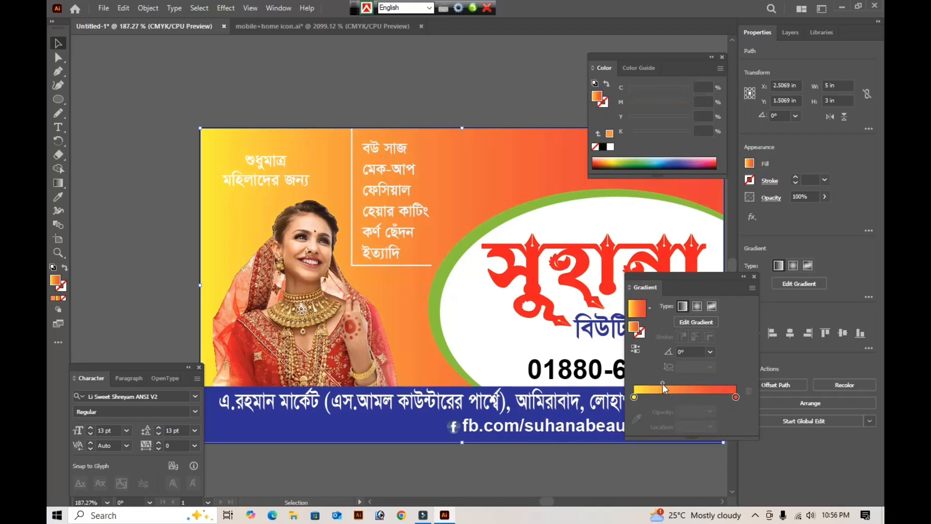
{"action": "left_click_drag", "start_coordinate": [662, 381], "coordinate": [680, 382]}
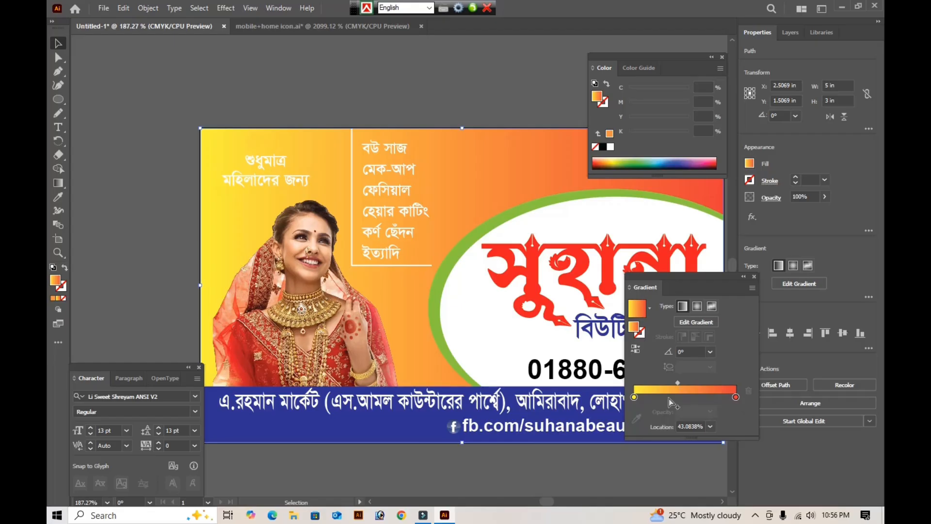
- Set the background gradient's starting stop to dark red with cyan 30%, magenta 100%, yellow 100% and black 20%
{"action": "double_click", "coordinate": [633, 397]}
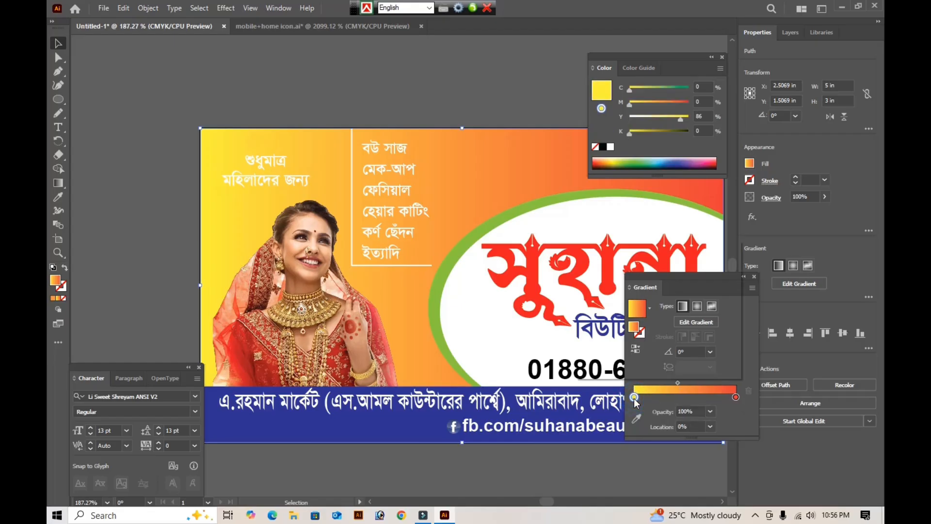
{"action": "left_click", "coordinate": [715, 273]}
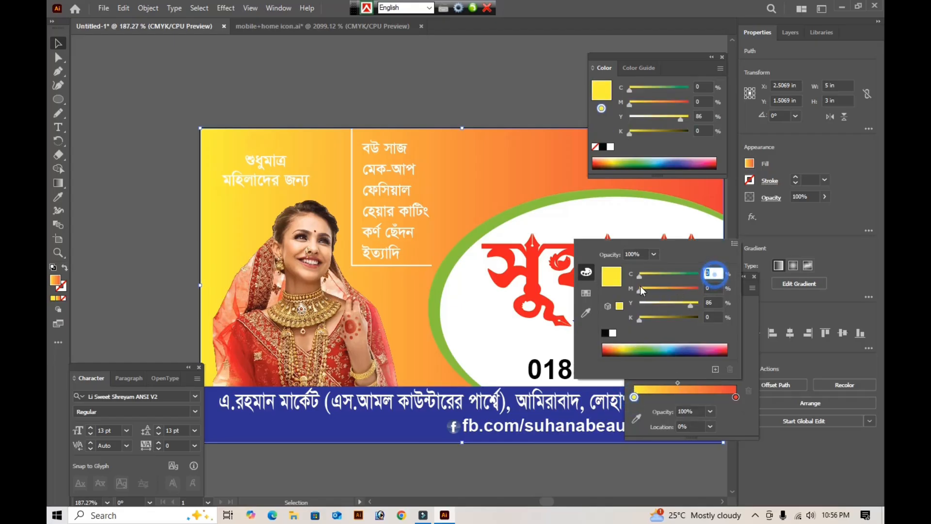
{"action": "type", "text": "30"}
{"action": "key", "text": "Tab"}
{"action": "type", "text": "100"}
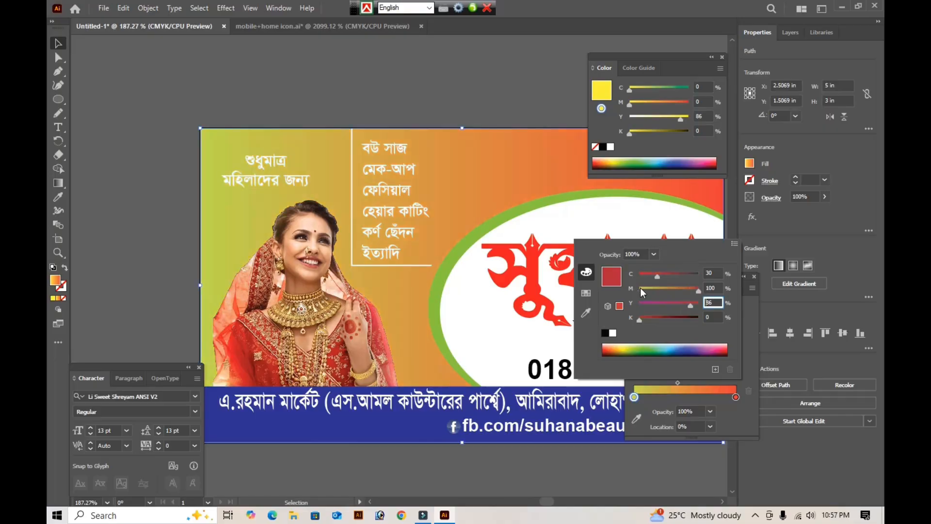
{"action": "key", "text": "Tab"}
{"action": "type", "text": "100"}
{"action": "key", "text": "Tab"}
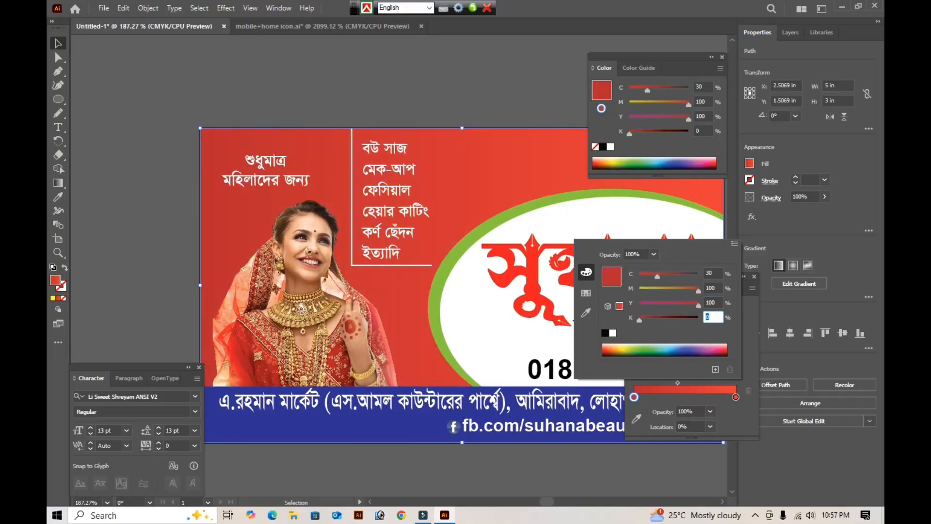
{"action": "type", "text": "20"}
{"action": "key", "text": "Return"}
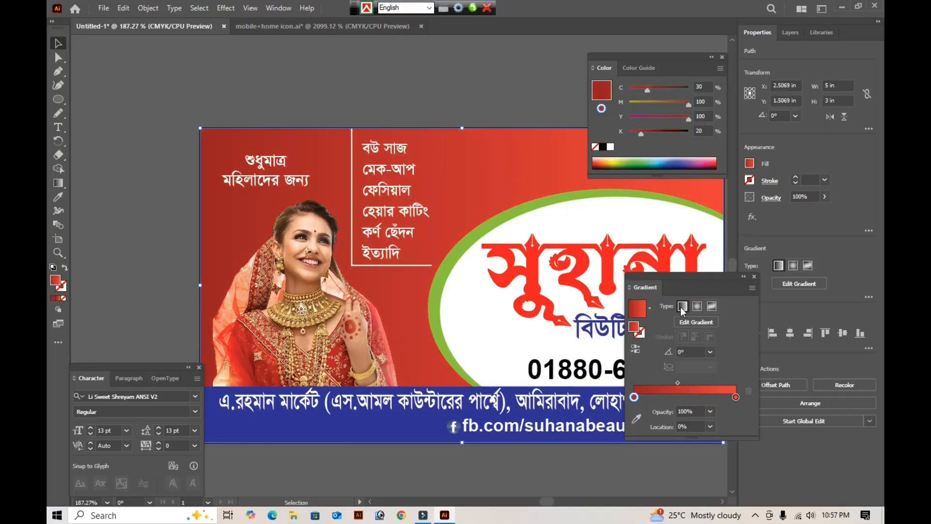
- Set the background gradient's end stop to bright red with cyan 0%, magenta 100%, yellow 100% and black 0%
{"action": "double_click", "coordinate": [735, 396]}
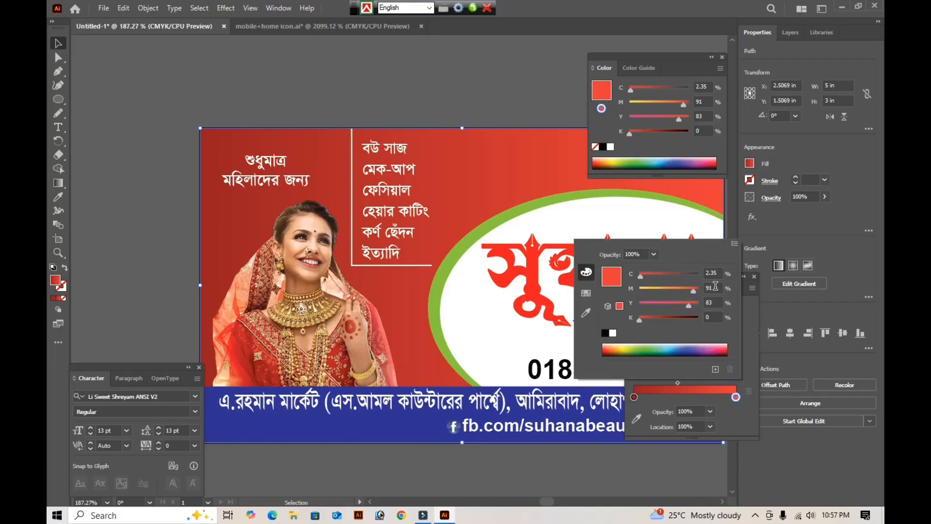
{"action": "double_click", "coordinate": [711, 273]}
{"action": "type", "text": "0"}
{"action": "key", "text": "Tab"}
{"action": "type", "text": "100"}
{"action": "key", "text": "Tab"}
{"action": "type", "text": "100"}
{"action": "key", "text": "Tab"}
{"action": "type", "text": "0"}
{"action": "key", "text": "Return"}
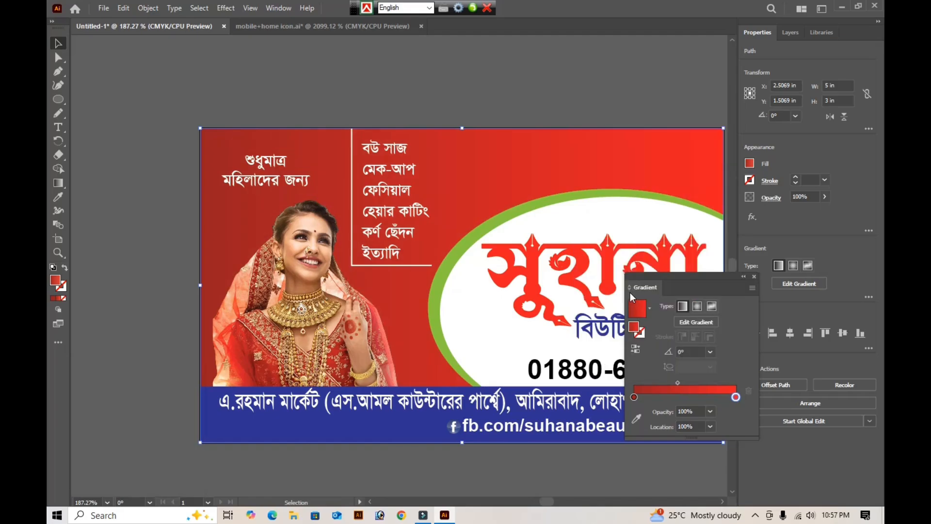
- Fill the green outer ellipse behind the title with the yellow-to-red gradient swatch
{"action": "key", "text": "Tab"}
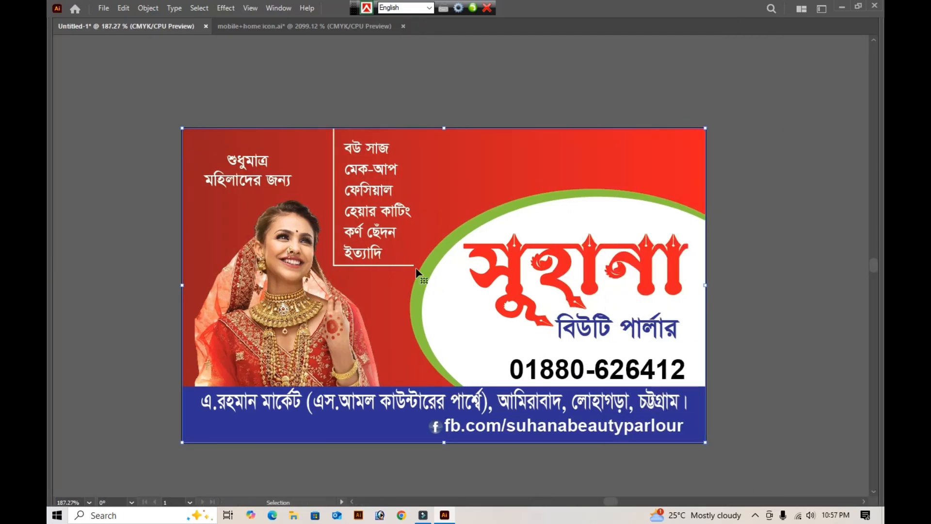
{"action": "left_click", "coordinate": [430, 278]}
{"action": "key", "text": "shift+Tab"}
{"action": "key", "text": "Tab"}
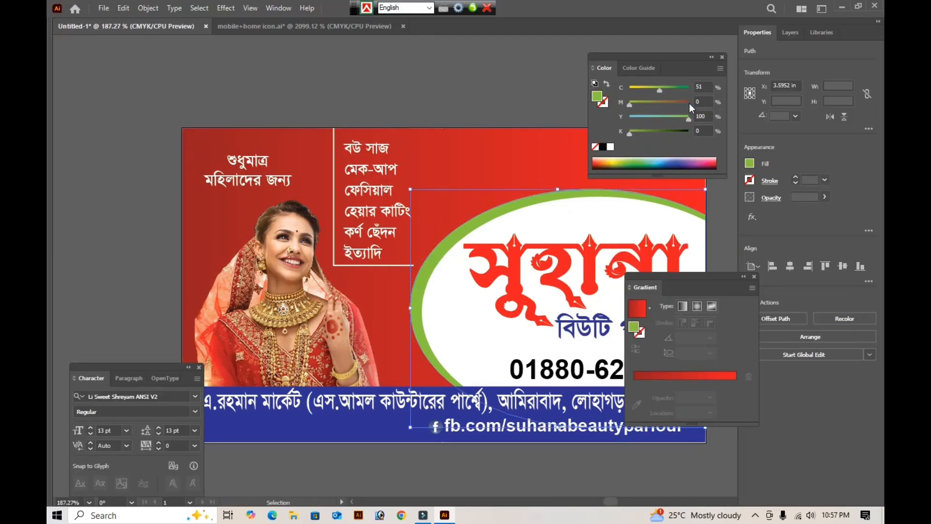
{"action": "left_click", "coordinate": [750, 163]}
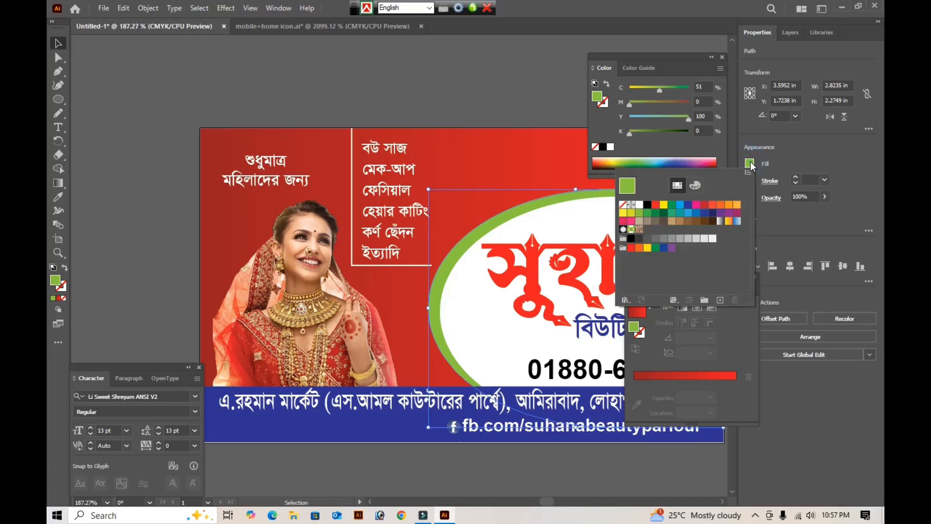
{"action": "left_click", "coordinate": [727, 222]}
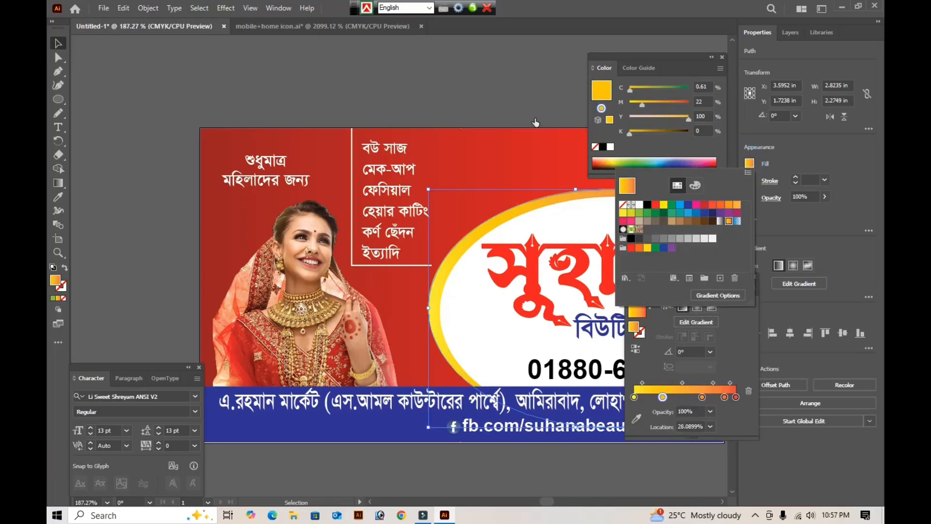
- Run the outer ellipse's gradient diagonally from yellow at the upper right to red at the lower left, about -135.5°
{"action": "key", "text": "g"}
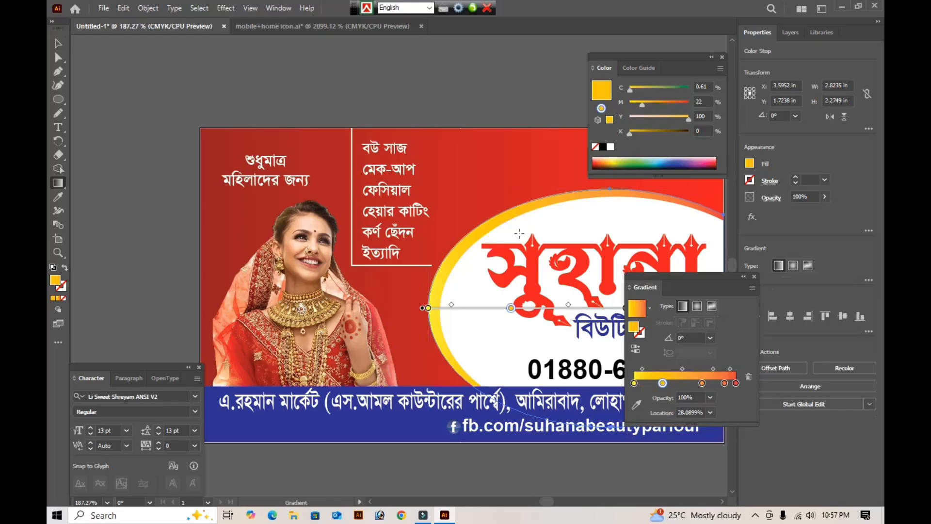
{"action": "mouse_move", "coordinate": [431, 274]}
{"action": "left_mouse_down"}
{"action": "mouse_move", "coordinate": [631, 254]}
{"action": "mouse_move", "coordinate": [700, 237]}
{"action": "mouse_move", "coordinate": [723, 246]}
{"action": "mouse_move", "coordinate": [436, 253]}
{"action": "mouse_move", "coordinate": [432, 262]}
{"action": "left_mouse_up"}
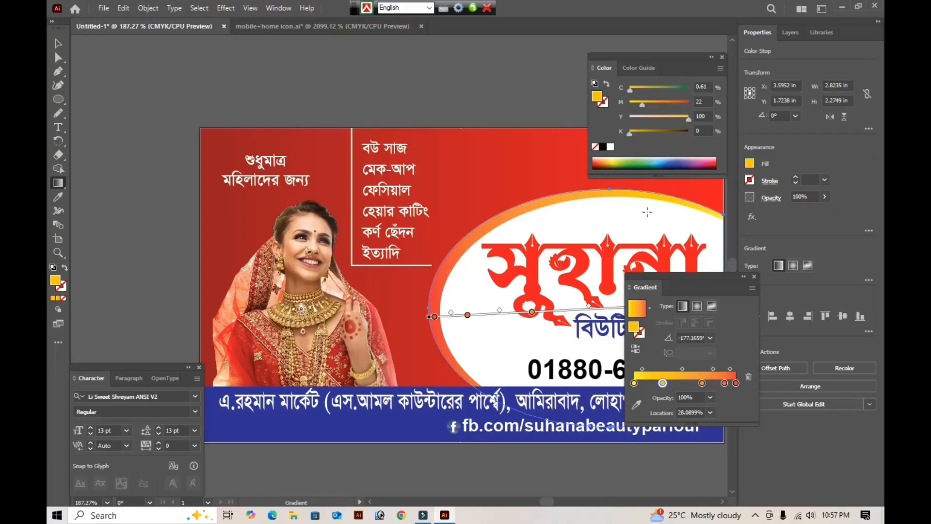
{"action": "mouse_move", "coordinate": [675, 237]}
{"action": "left_mouse_down"}
{"action": "mouse_move", "coordinate": [546, 348]}
{"action": "mouse_move", "coordinate": [518, 393]}
{"action": "left_mouse_up"}
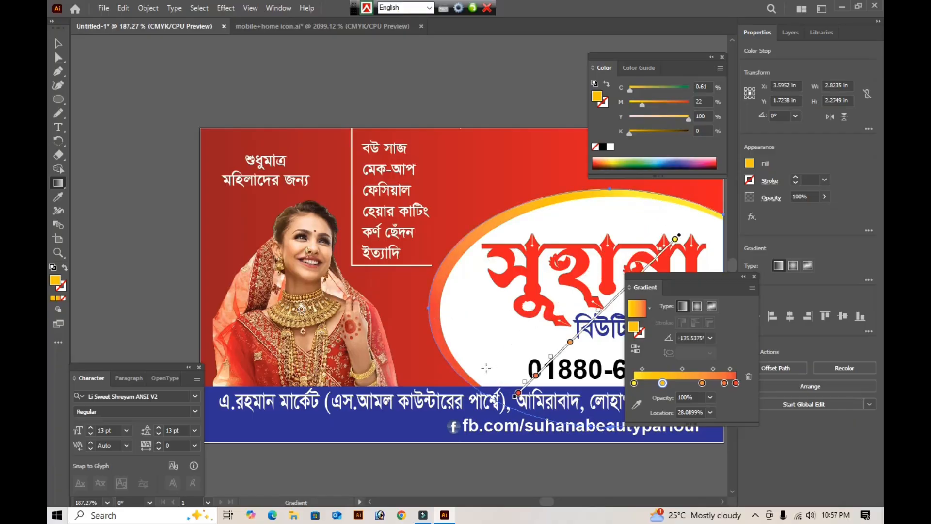
{"action": "left_click", "coordinate": [57, 43]}
{"action": "key", "text": "Tab"}
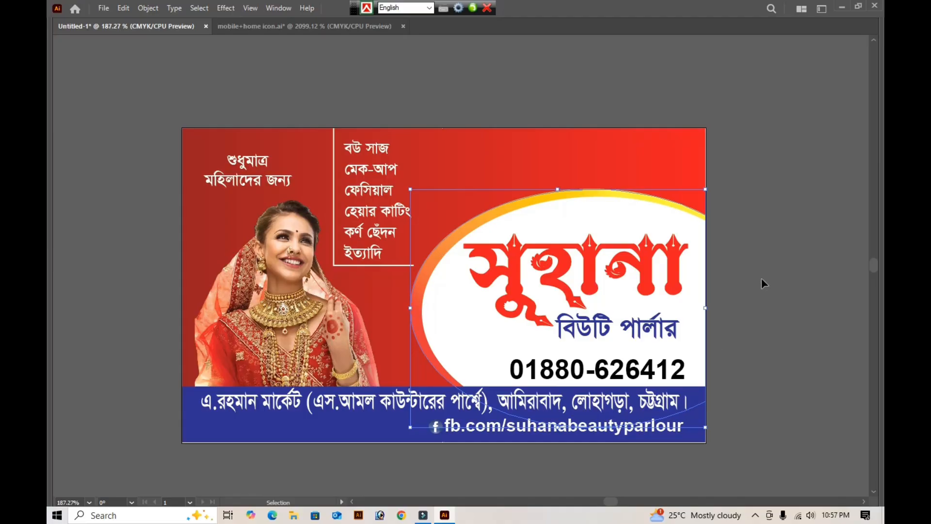
- Redirect the outer ellipse's gradient from yellow at the lower right to red at the upper left, about 132.5°
{"action": "key", "text": "g"}
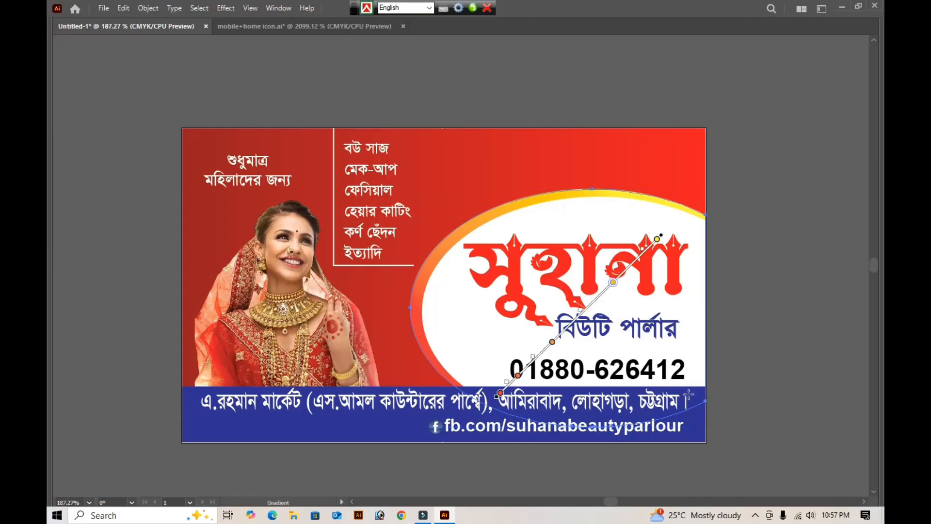
{"action": "left_click_drag", "start_coordinate": [688, 394], "coordinate": [541, 233]}
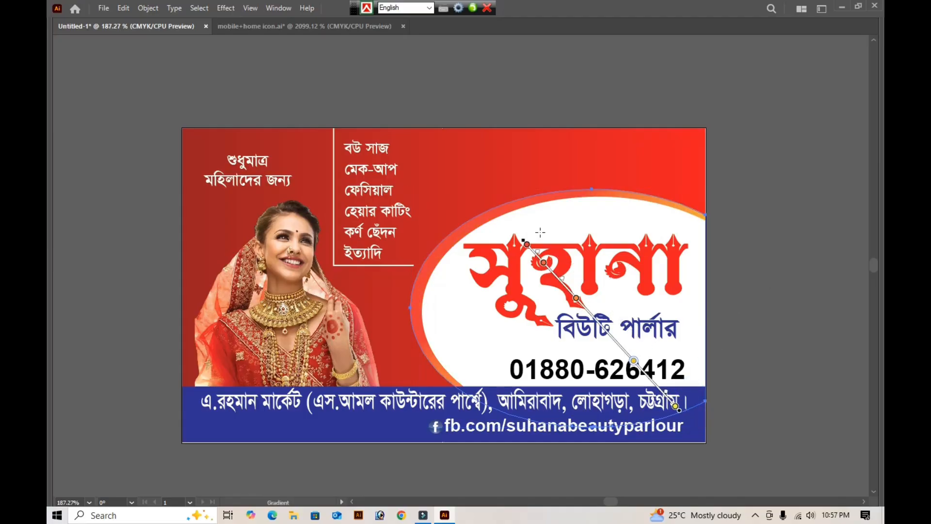
{"action": "key", "text": "Tab"}
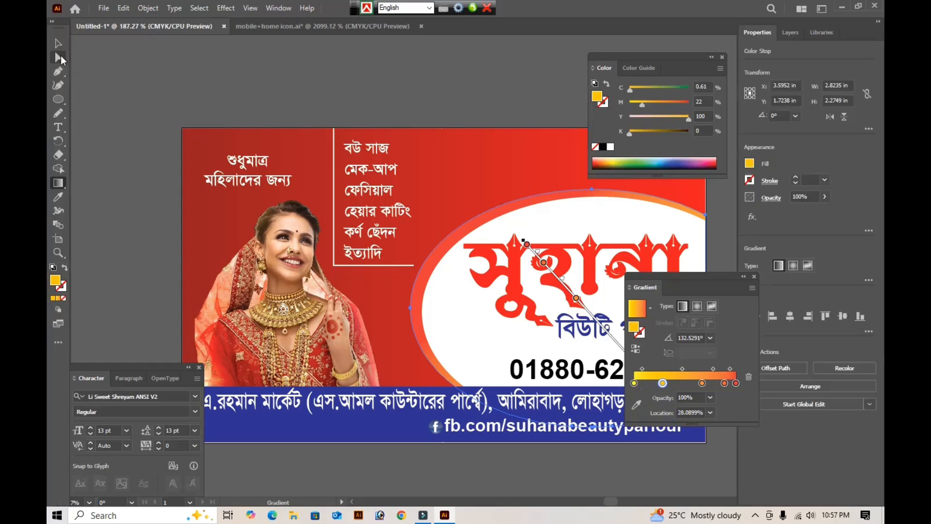
{"action": "left_click", "coordinate": [58, 44]}
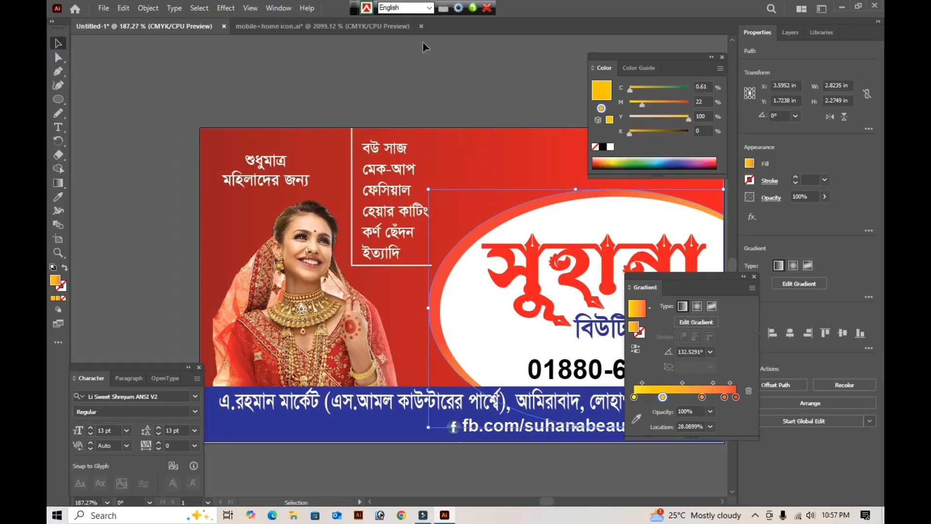
- Apply a Drop Shadow to the outer ellipse using Multiply mode, 75% opacity, 0.0972 in X and Y offsets and 0.0694 in blur
{"action": "left_click", "coordinate": [225, 8]}
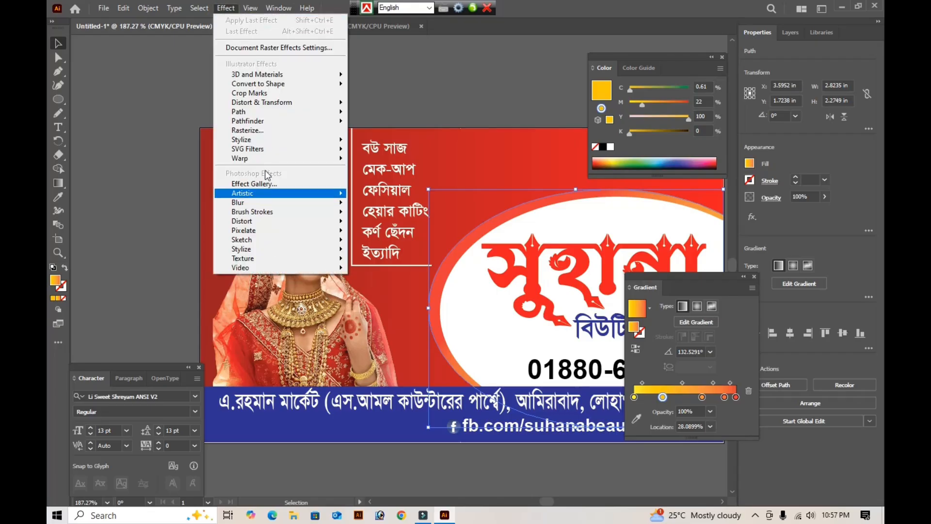
{"action": "mouse_move", "coordinate": [266, 139]}
{"action": "left_click", "coordinate": [375, 138]}
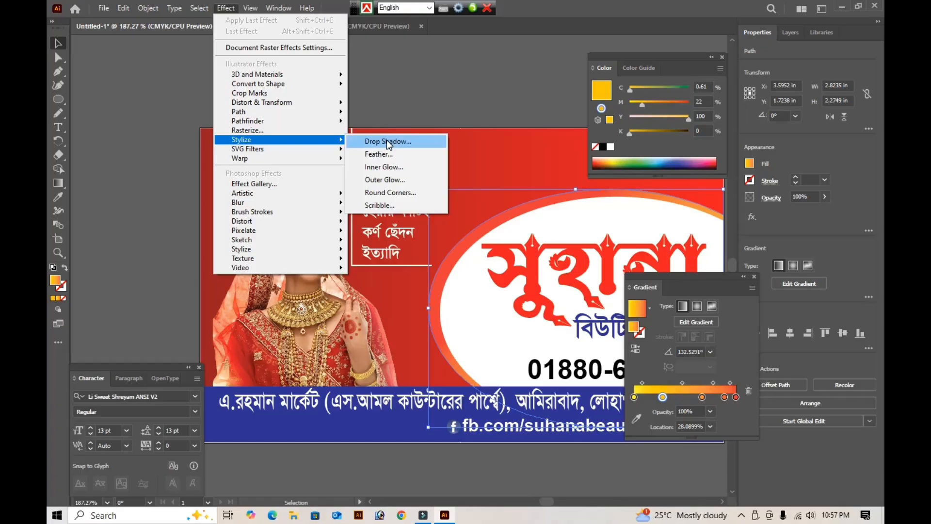
{"action": "left_click", "coordinate": [387, 141]}
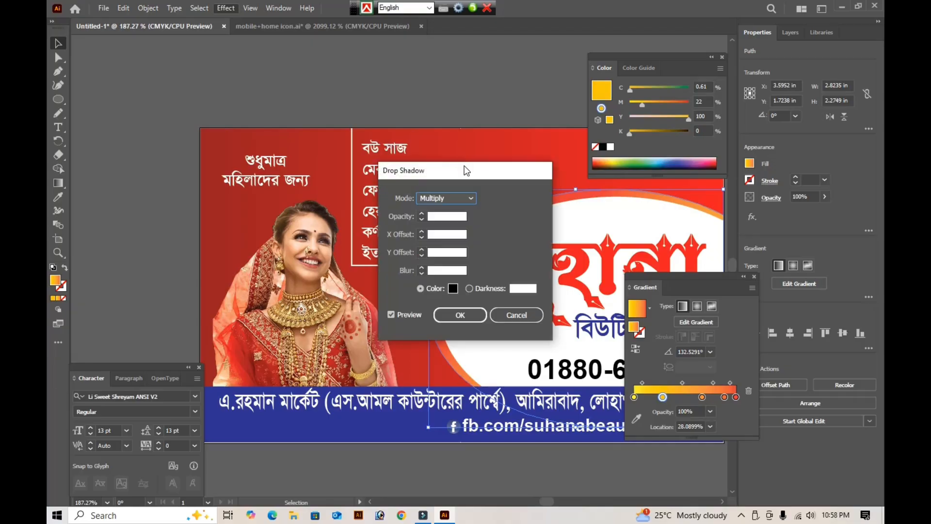
{"action": "left_click_drag", "start_coordinate": [466, 170], "coordinate": [270, 165]}
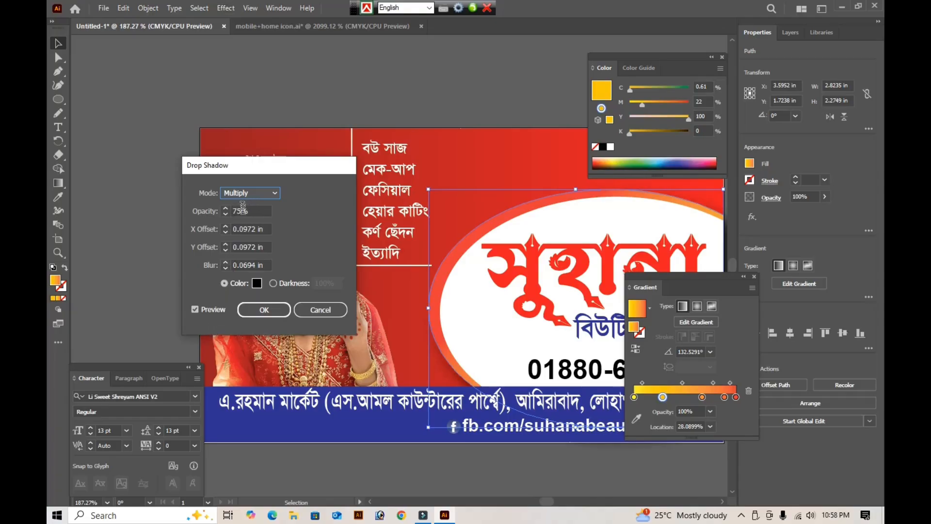
{"action": "left_click", "coordinate": [263, 312]}
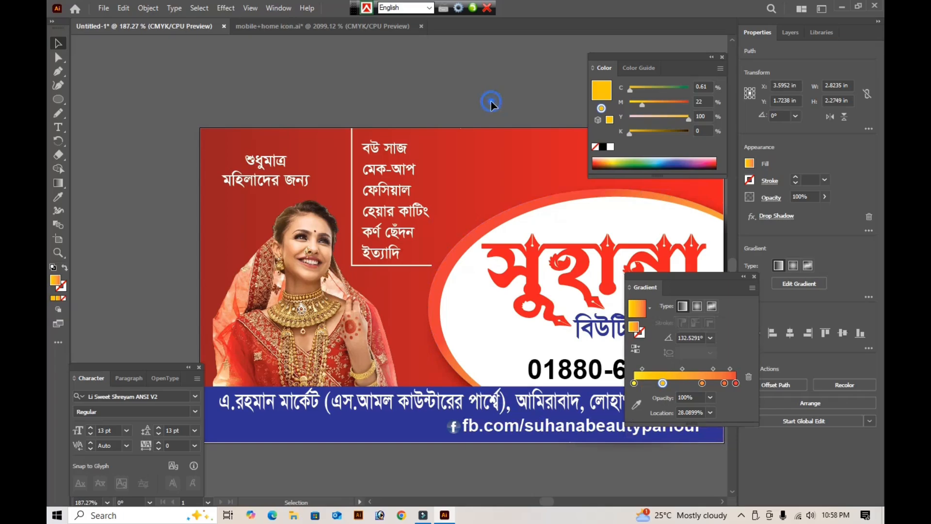
- Angle the card background's red gradient diagonally from dark red at the lower left to bright red at the upper right, about 37.4°
{"action": "left_click", "coordinate": [447, 185]}
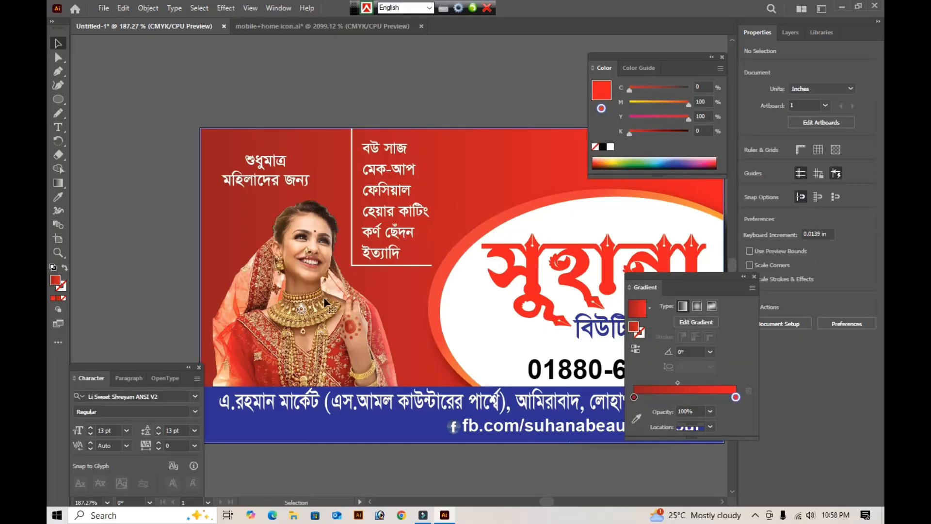
{"action": "key", "text": "g"}
{"action": "left_click", "coordinate": [412, 307]}
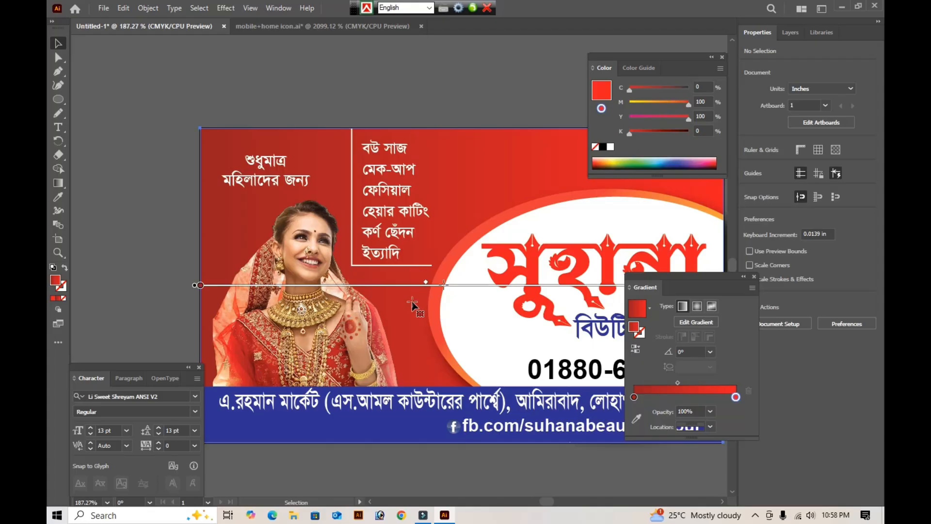
{"action": "left_click_drag", "start_coordinate": [219, 385], "coordinate": [491, 176]}
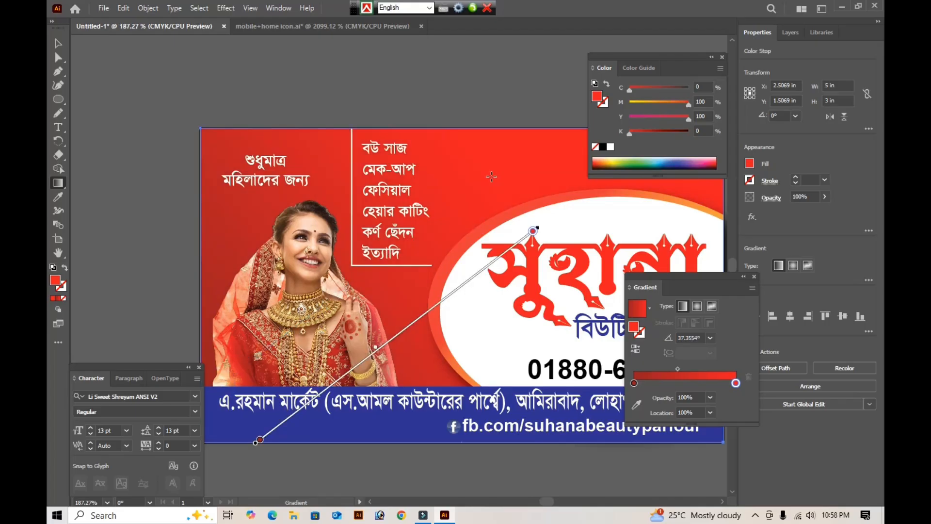
{"action": "left_click", "coordinate": [57, 47]}
{"action": "key", "text": "Tab"}
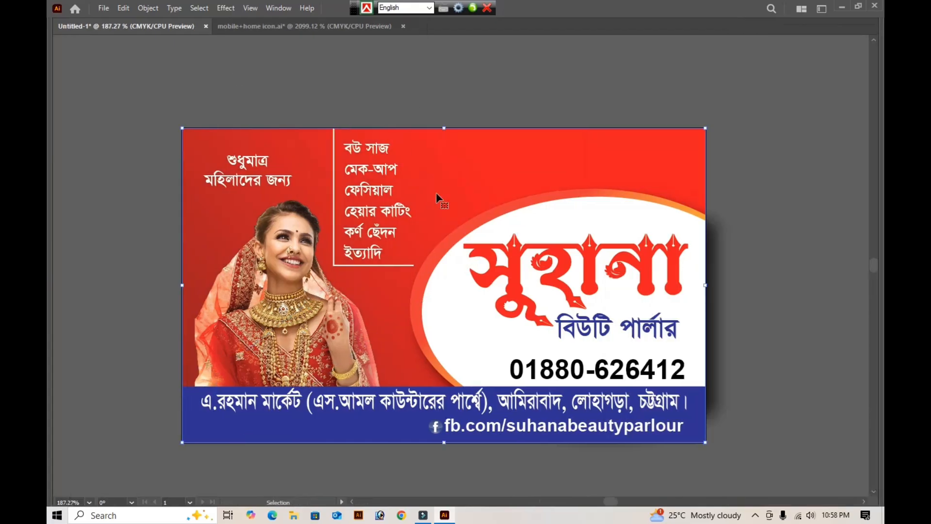
- Make the L-shaped line beside the service list dashed, with a 4 pt dash and a 4 pt gap
{"action": "left_click", "coordinate": [334, 179]}
{"action": "key", "text": "Tab"}
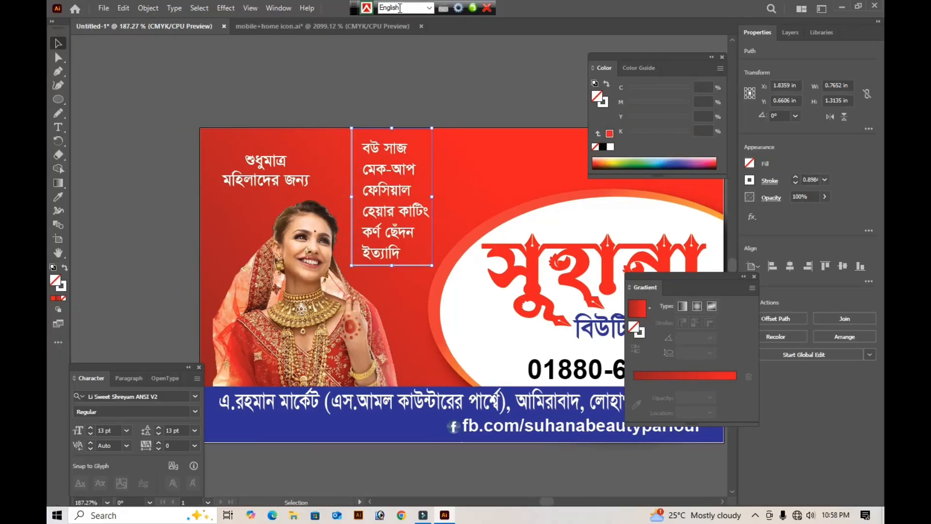
{"action": "left_click", "coordinate": [770, 185]}
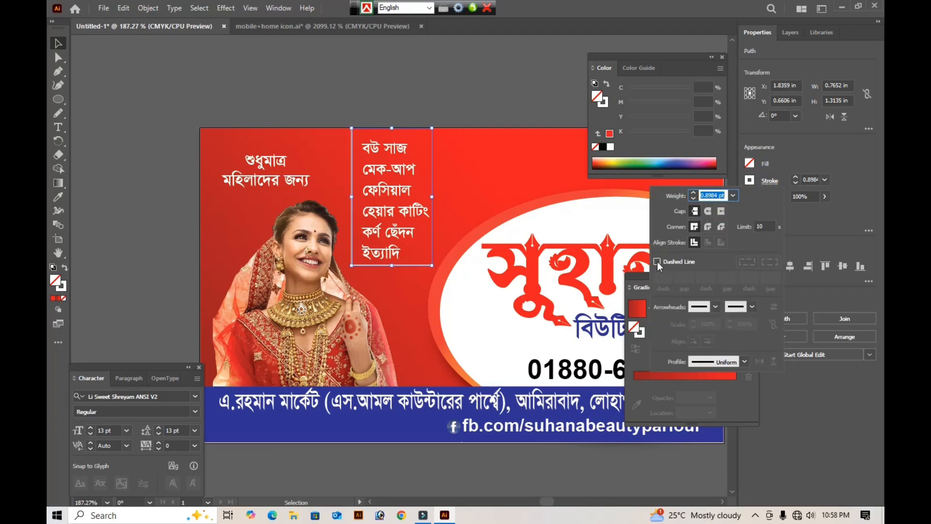
{"action": "left_click", "coordinate": [656, 261]}
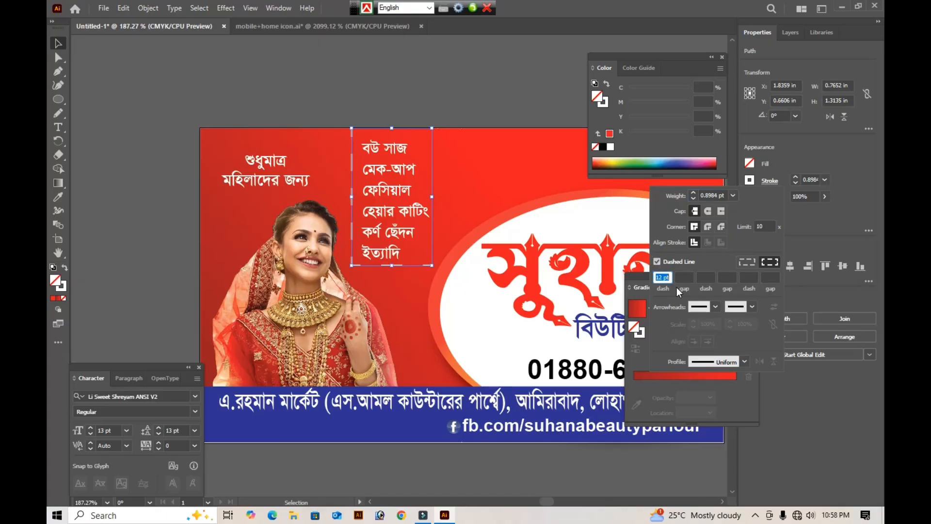
{"action": "type", "text": "4"}
{"action": "key", "text": "Tab"}
{"action": "type", "text": "4"}
{"action": "left_click", "coordinate": [677, 287]}
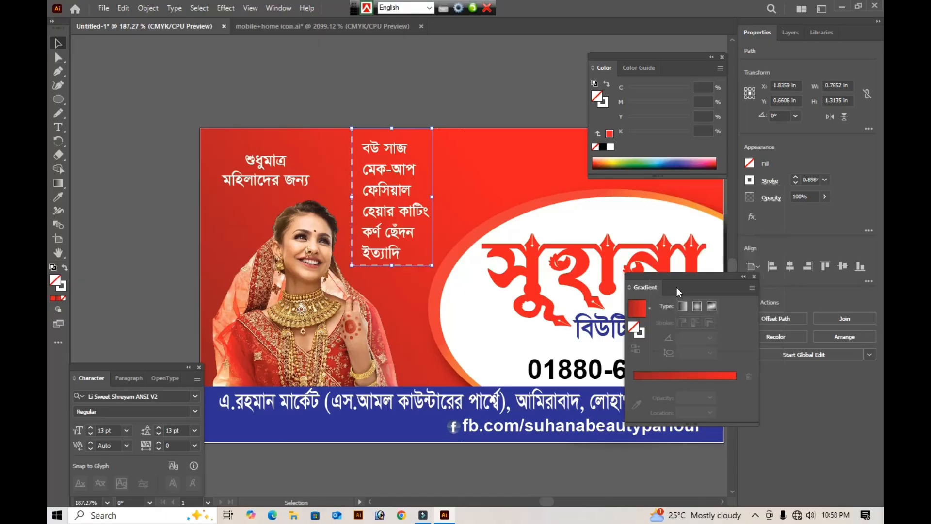
- Color the dashed line's stroke yellow, C 0, M 0, Y 100, K 0
{"action": "left_click", "coordinate": [604, 106]}
{"action": "left_click_drag", "start_coordinate": [677, 115], "coordinate": [707, 116]}
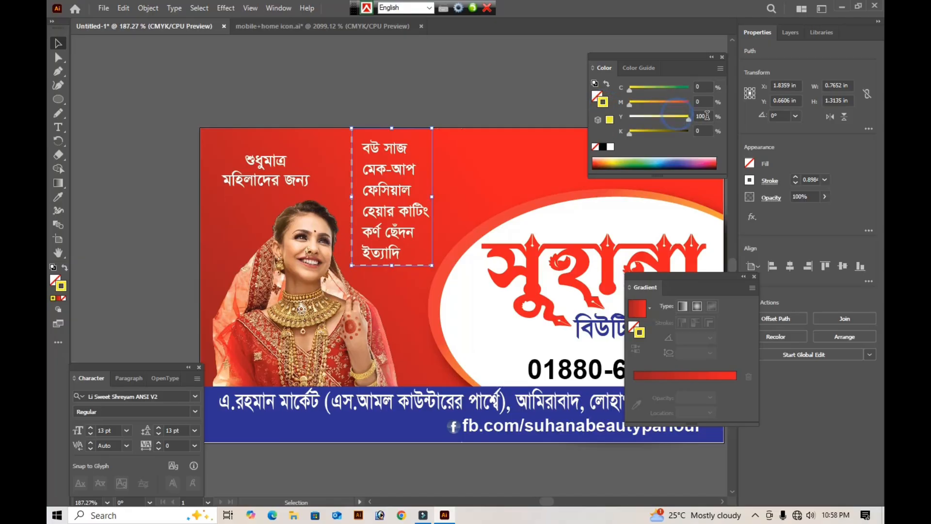
{"action": "left_click", "coordinate": [228, 53]}
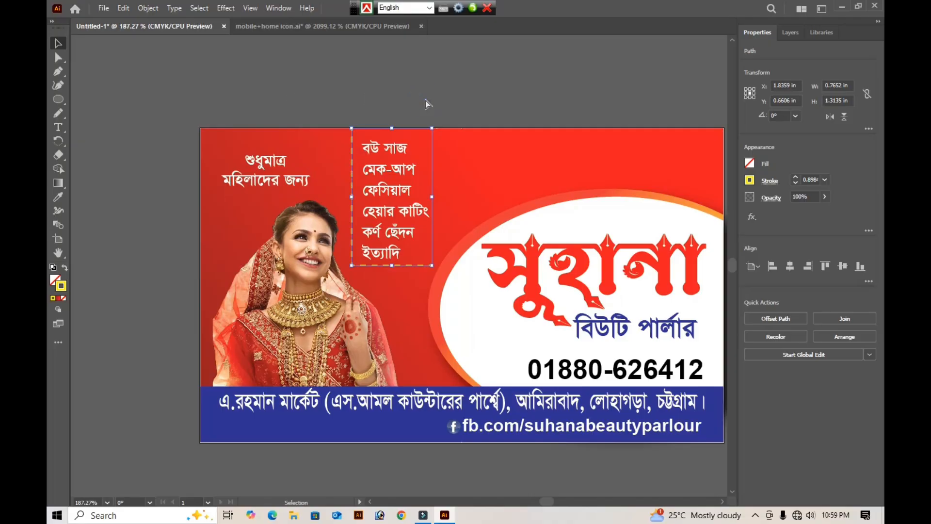
- Draw a small rectangle about 0.135 × 0.082 in between the heading text and the dashed line, filled yellow without a stroke
{"action": "key", "text": "Tab"}
{"action": "key", "text": "z"}
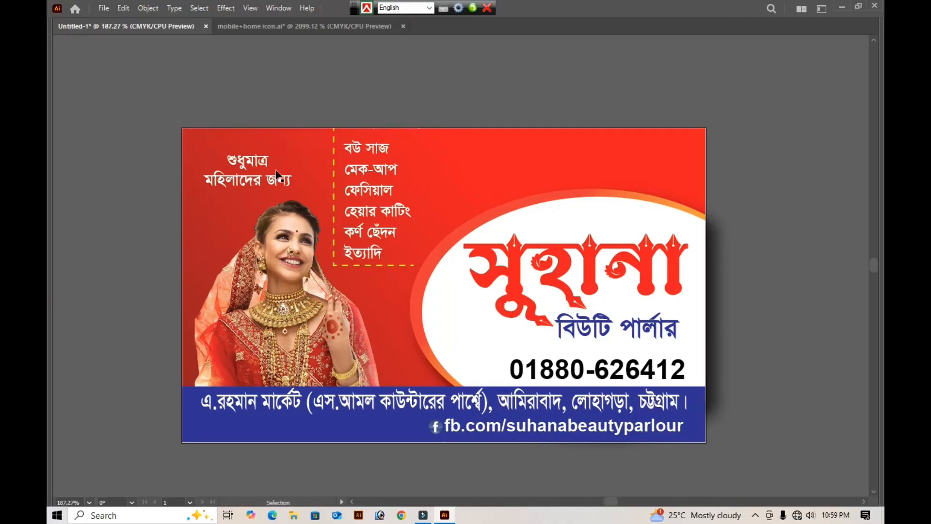
{"action": "left_click_drag", "start_coordinate": [281, 117], "coordinate": [418, 289]}
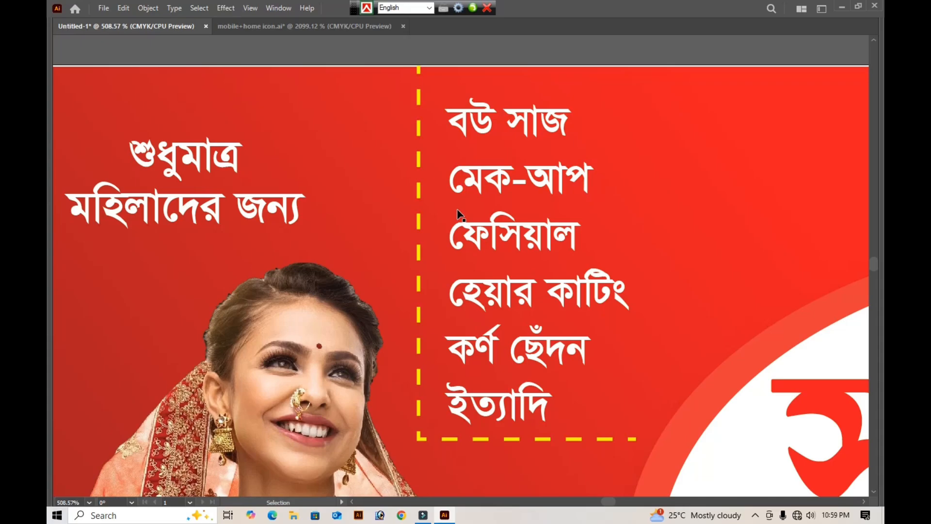
{"action": "key", "text": "Tab"}
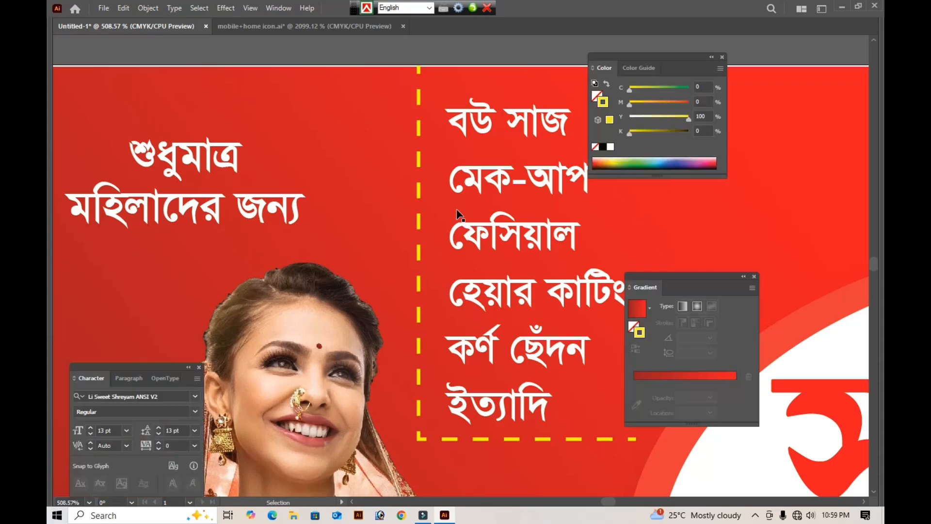
{"action": "left_click", "coordinate": [58, 101]}
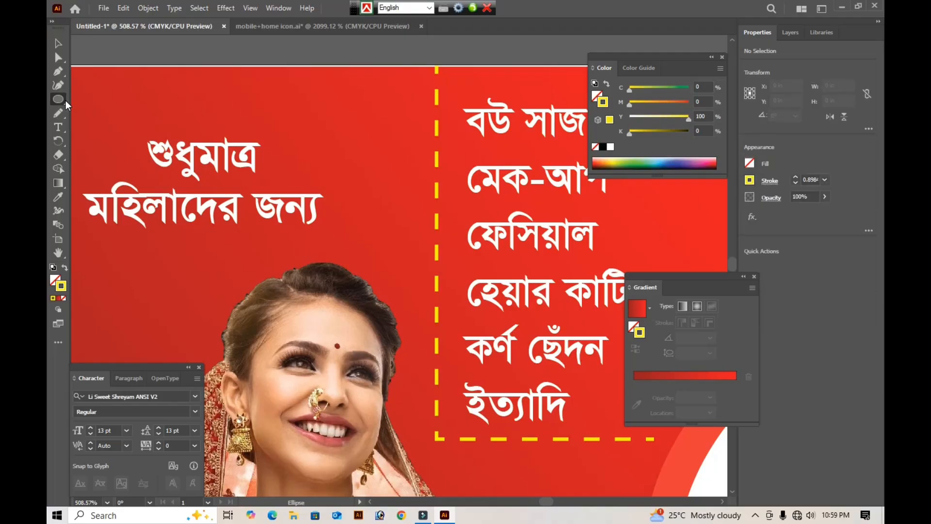
{"action": "left_click", "coordinate": [58, 100]}
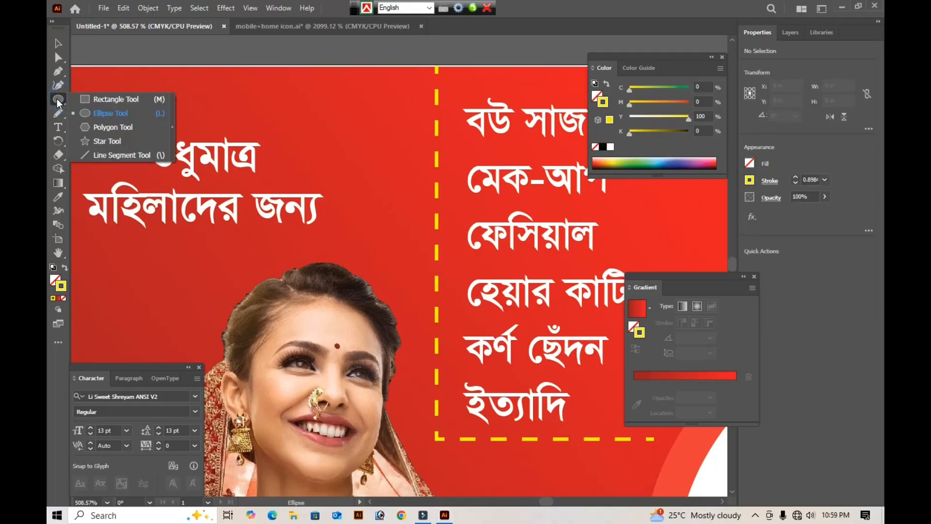
{"action": "left_click", "coordinate": [99, 100]}
{"action": "left_click_drag", "start_coordinate": [362, 117], "coordinate": [400, 139]}
{"action": "left_click", "coordinate": [59, 43]}
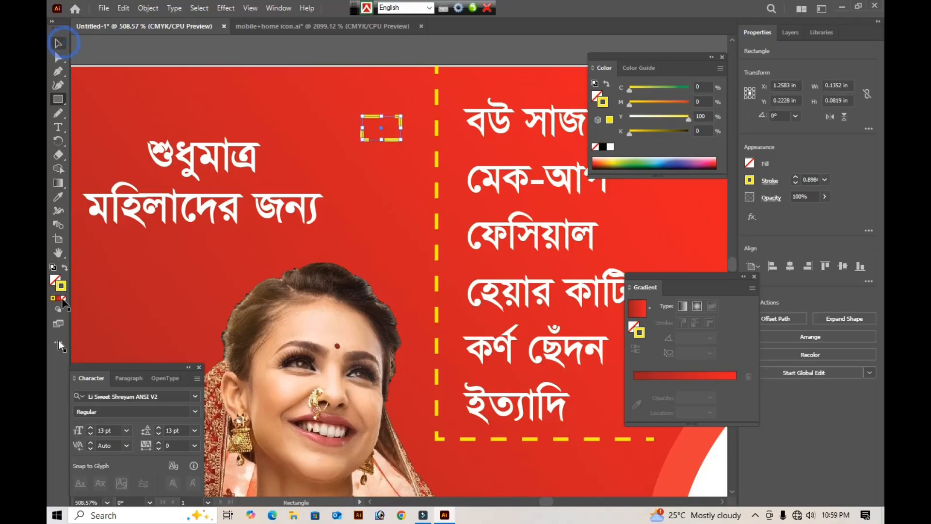
{"action": "left_click", "coordinate": [65, 268]}
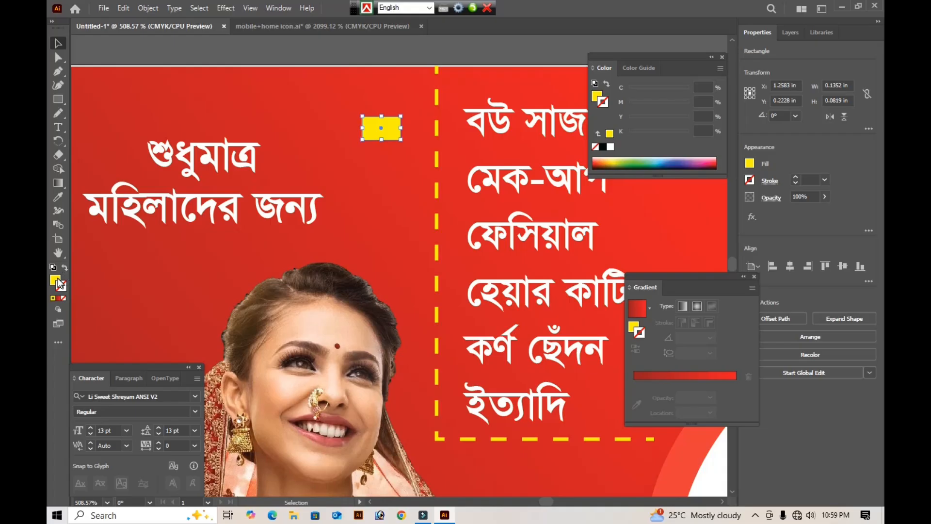
- Fill the small rectangle with solid blue, C 100, M 64, Y 0, K 0
{"action": "left_click", "coordinate": [58, 280]}
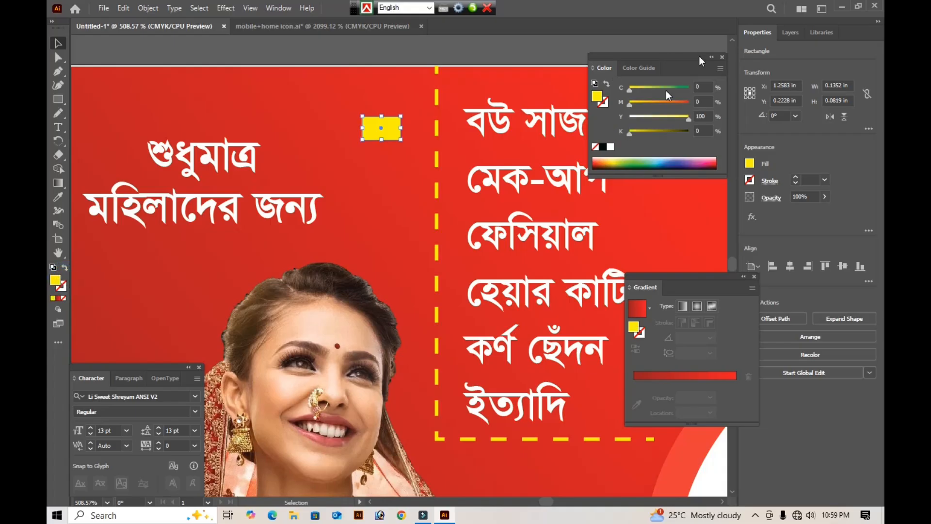
{"action": "left_click_drag", "start_coordinate": [647, 91], "coordinate": [761, 85]}
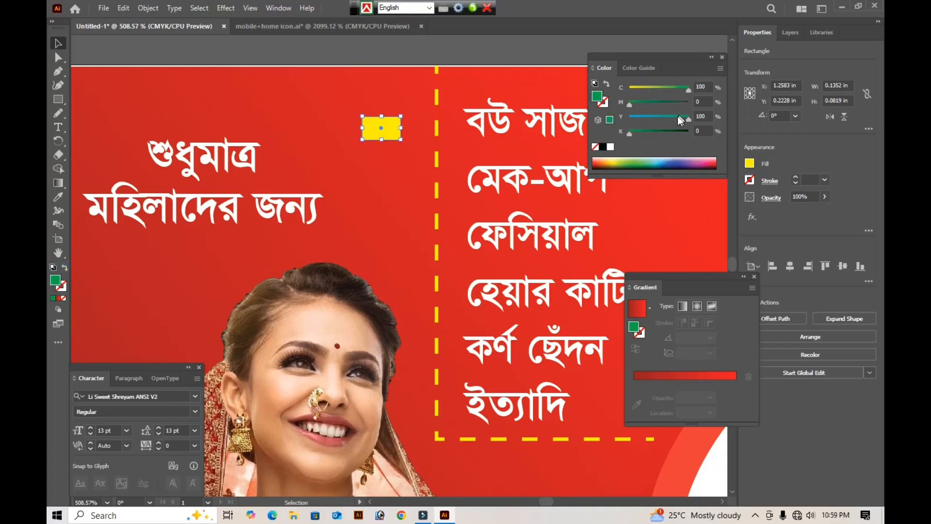
{"action": "mouse_move", "coordinate": [677, 116]}
{"action": "left_mouse_down"}
{"action": "mouse_move", "coordinate": [630, 117]}
{"action": "mouse_move", "coordinate": [642, 102]}
{"action": "mouse_move", "coordinate": [668, 104]}
{"action": "left_mouse_up"}
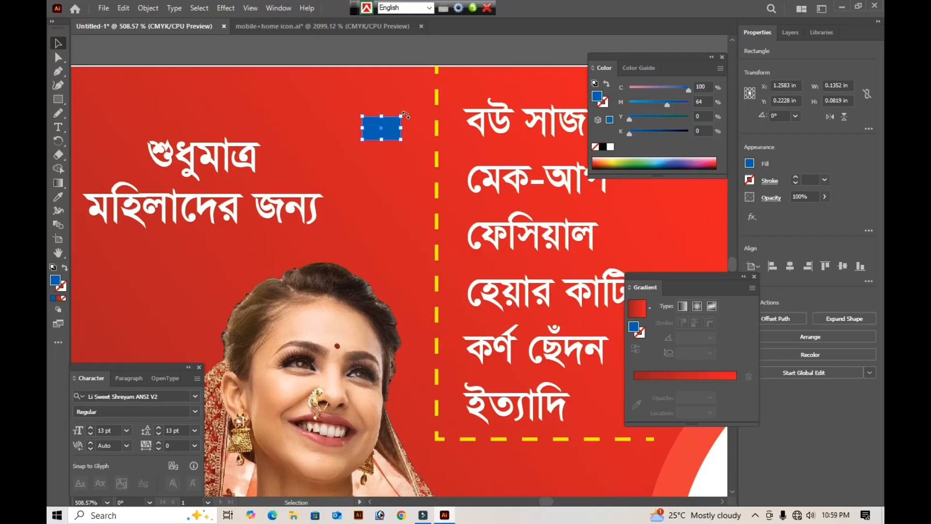
{"action": "left_click_drag", "start_coordinate": [406, 112], "coordinate": [408, 110]}
{"action": "key", "text": "ctrl+z"}
- Give the small rectangle a linear gradient fill and set its starting stop to blue, C 100, M 69, Y 0, K 0
{"action": "left_click", "coordinate": [684, 306]}
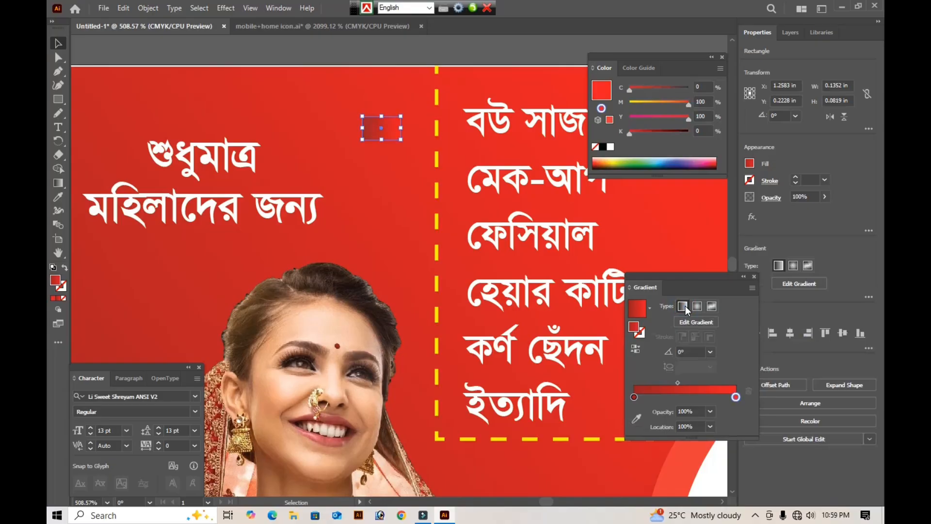
{"action": "left_click", "coordinate": [634, 397]}
{"action": "double_click", "coordinate": [634, 397]}
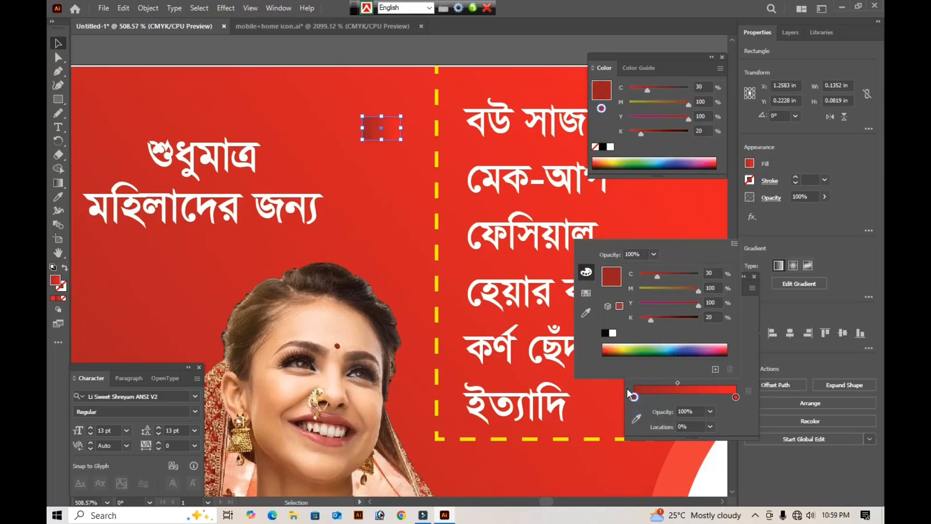
{"action": "left_click_drag", "start_coordinate": [651, 319], "coordinate": [591, 300]}
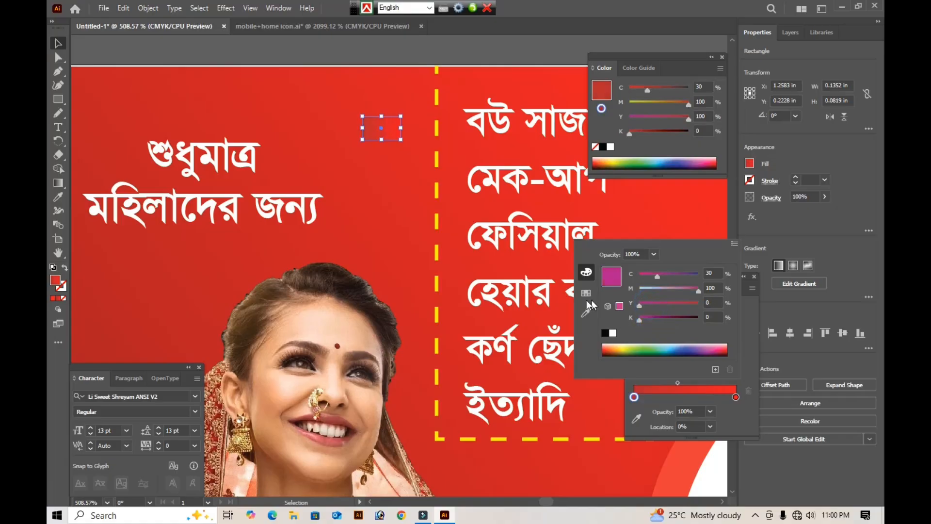
{"action": "left_click_drag", "start_coordinate": [682, 289], "coordinate": [680, 289]}
{"action": "left_click", "coordinate": [697, 275]}
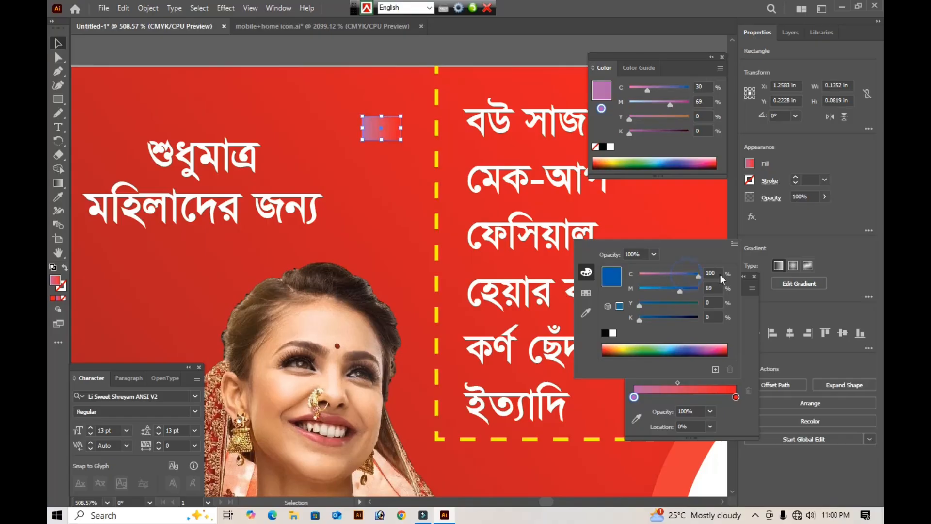
- Set the gradient's end stop to light blue, C 33, M 0, Y 0, K 0
{"action": "left_click", "coordinate": [735, 397]}
{"action": "double_click", "coordinate": [735, 398]}
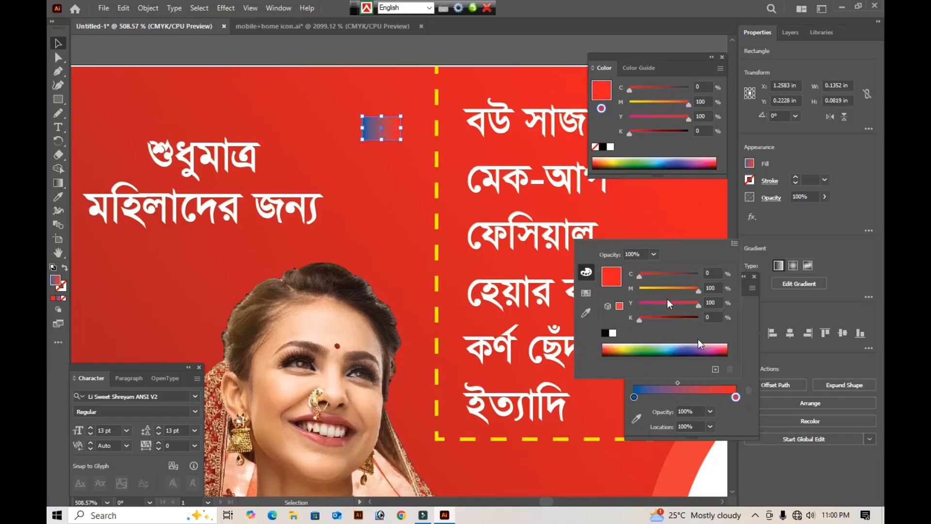
{"action": "left_click_drag", "start_coordinate": [680, 290], "coordinate": [590, 301]}
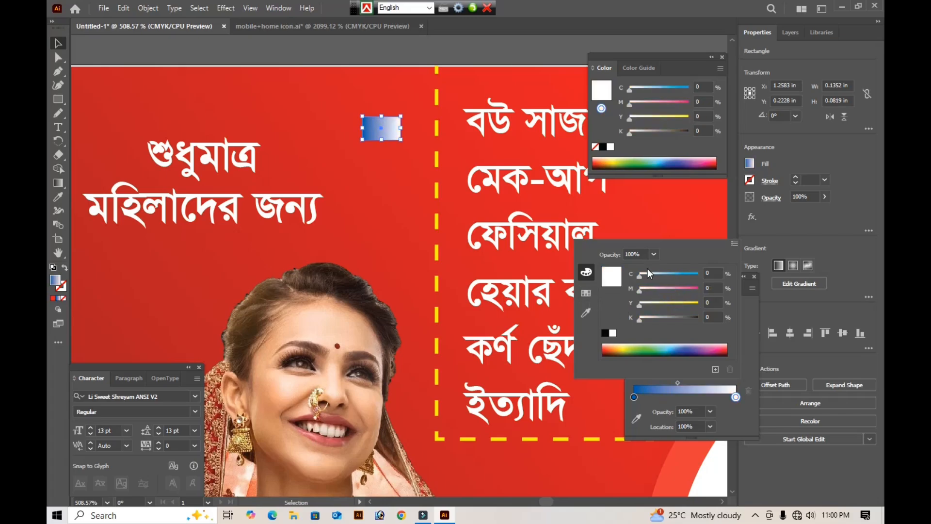
{"action": "left_click_drag", "start_coordinate": [649, 274], "coordinate": [659, 272]}
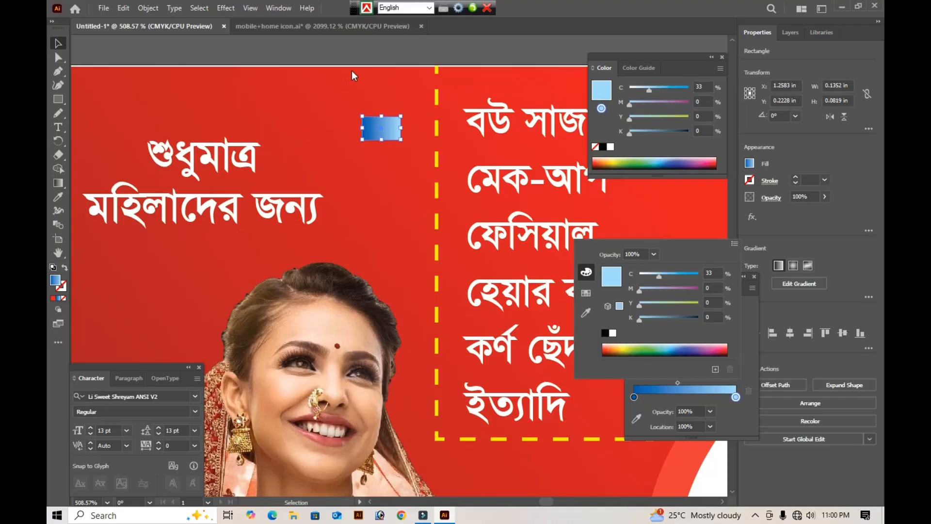
{"action": "left_click", "coordinate": [394, 50]}
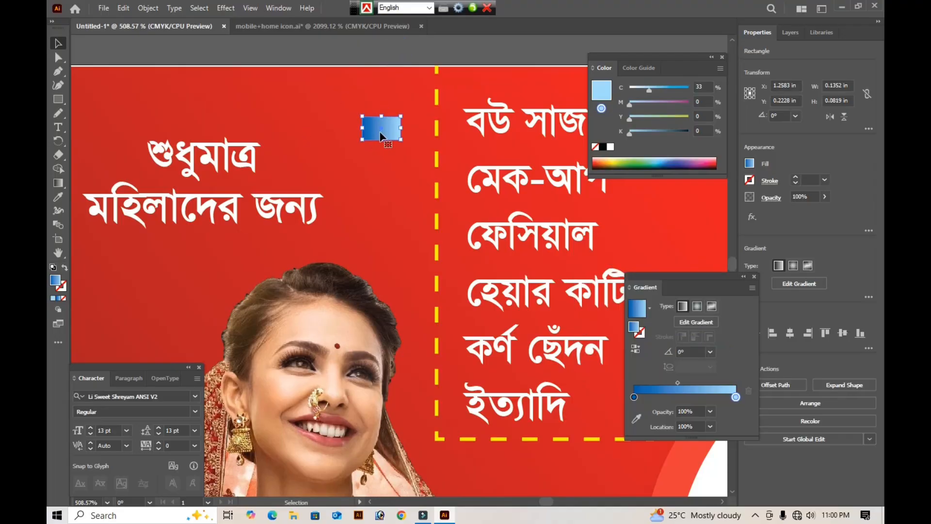
- Paste a copy of the gradient rectangle in front of it and reflect the copy across the vertical axis
{"action": "key", "text": "a"}
{"action": "key", "text": "v"}
{"action": "right_click", "coordinate": [388, 134]}
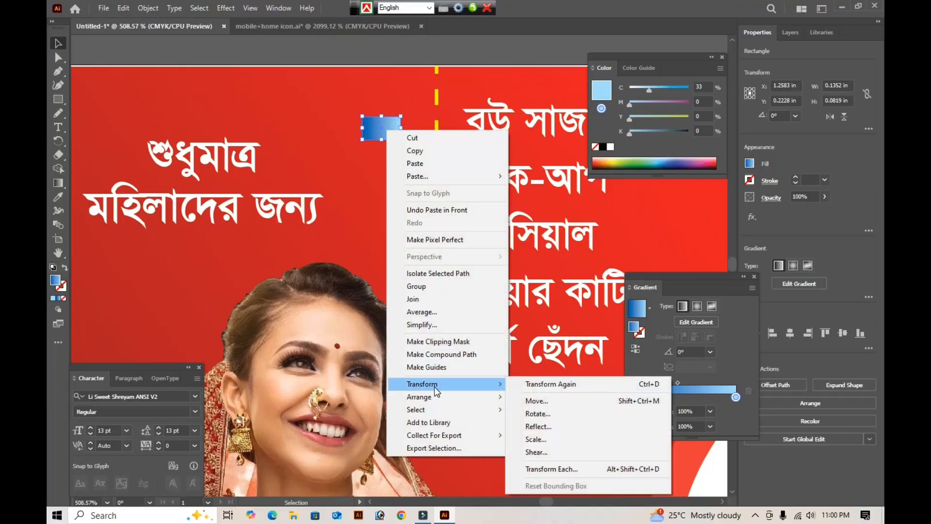
{"action": "left_click", "coordinate": [542, 421]}
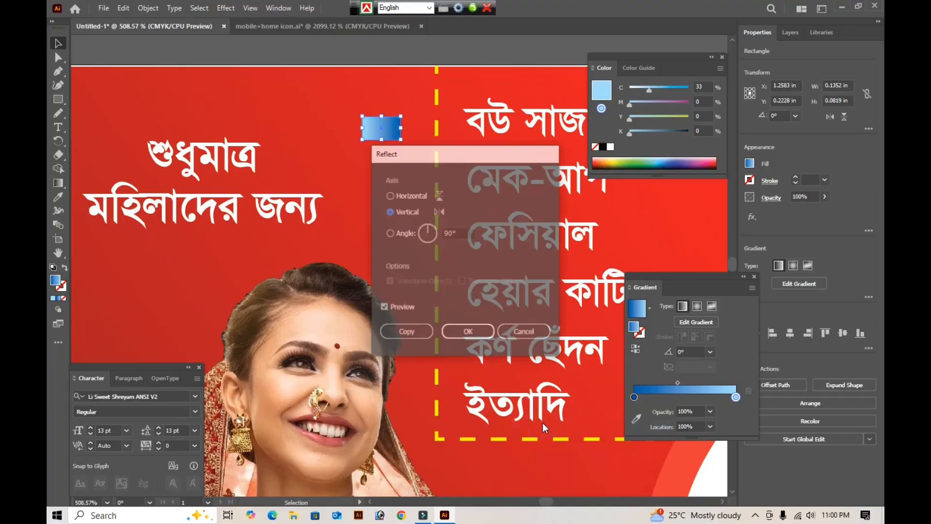
{"action": "key", "text": "Return"}
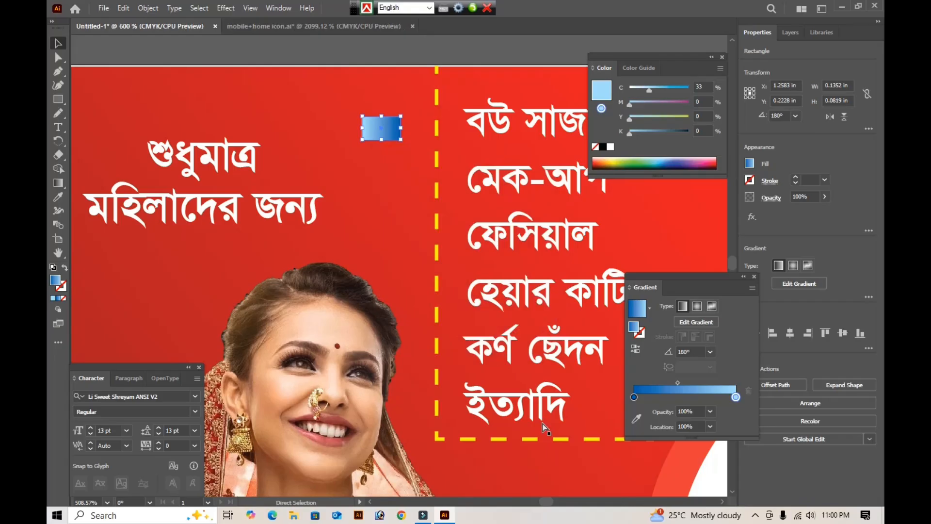
- Shrink the reflected copy proportionally about its center to about 0.089 × 0.054 in
{"action": "key", "text": "ctrl+equal"}
{"action": "key", "text": "ctrl+equal"}
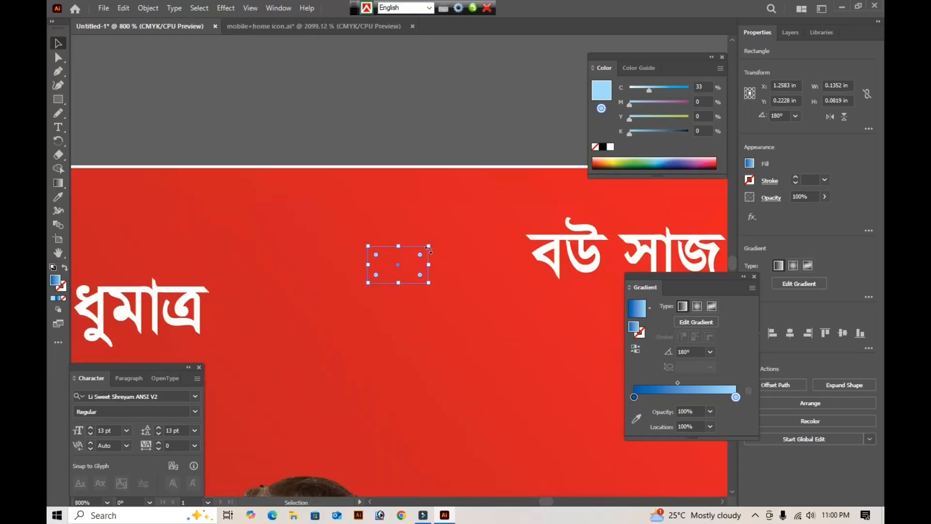
{"action": "left_click_drag", "start_coordinate": [430, 265], "coordinate": [418, 265]}
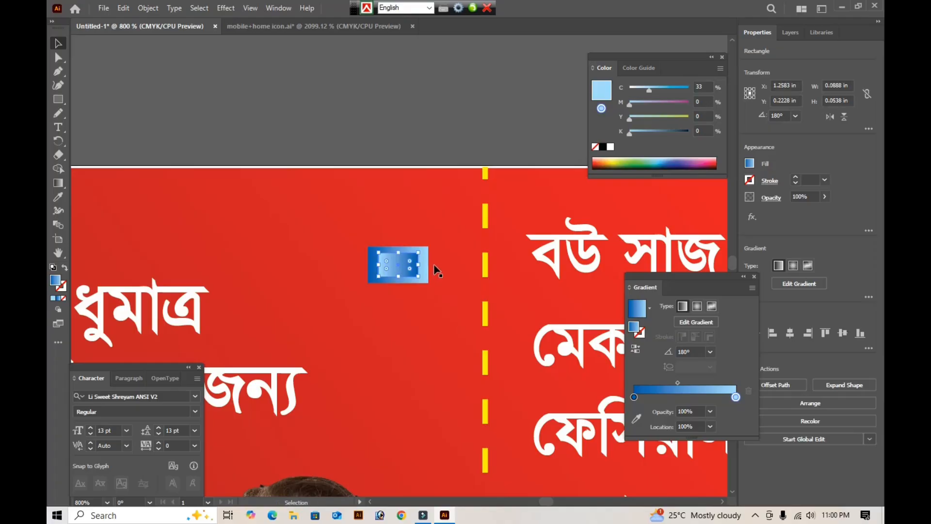
{"action": "left_click", "coordinate": [414, 117]}
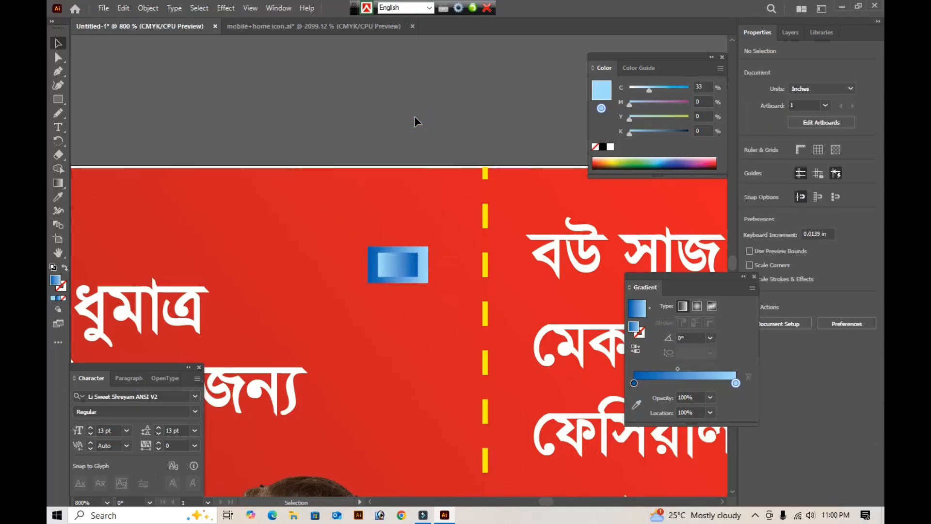
{"action": "left_click", "coordinate": [408, 224]}
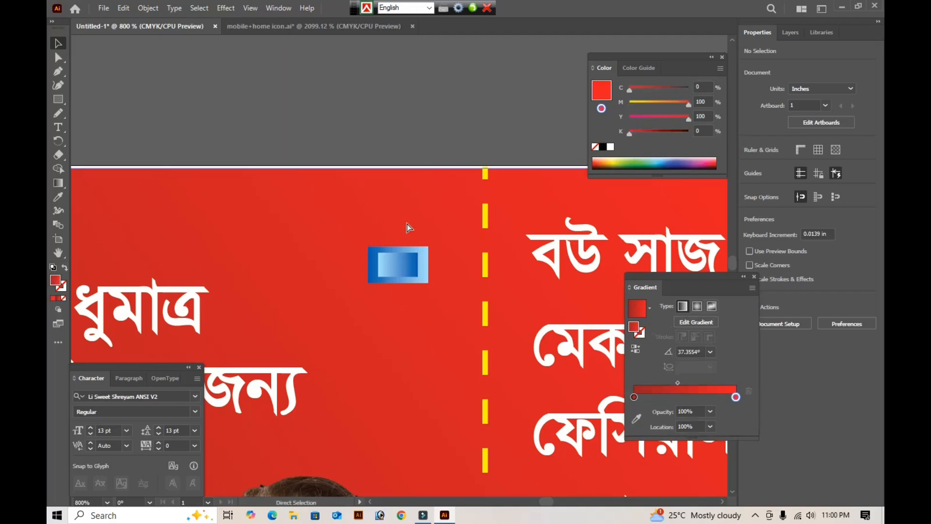
- Group the two gradient rectangles and reshape the group into an upright diamond placed on the dashed line beside "বউ সাজ"
{"action": "left_click_drag", "start_coordinate": [430, 212], "coordinate": [365, 305]}
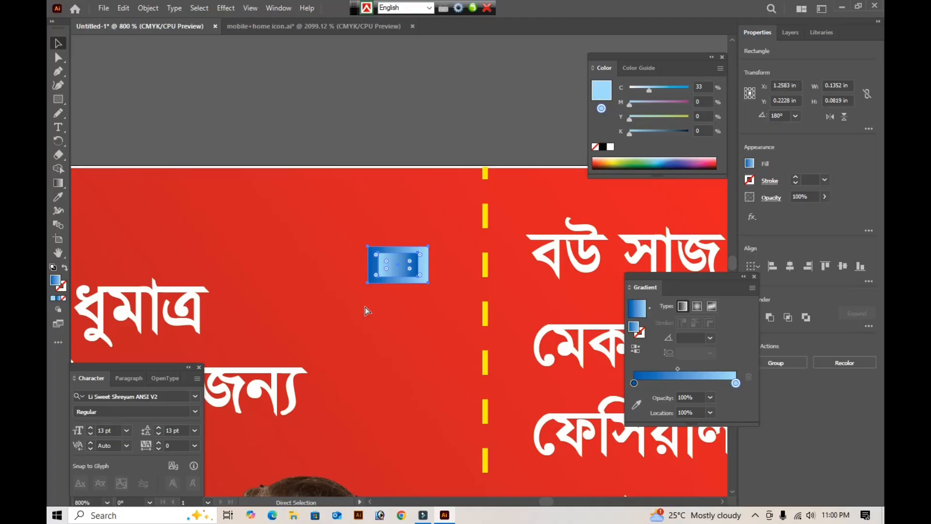
{"action": "key", "text": "ctrl+g"}
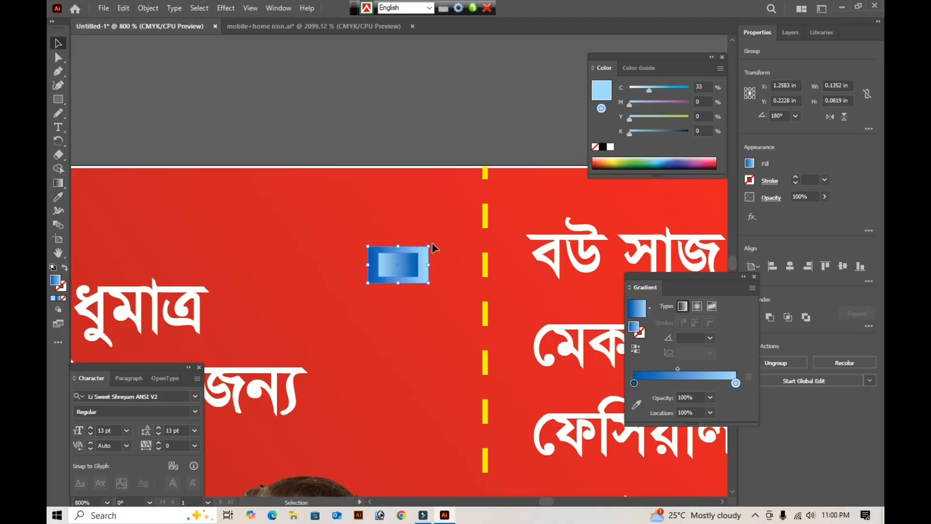
{"action": "left_click_drag", "start_coordinate": [430, 246], "coordinate": [417, 216]}
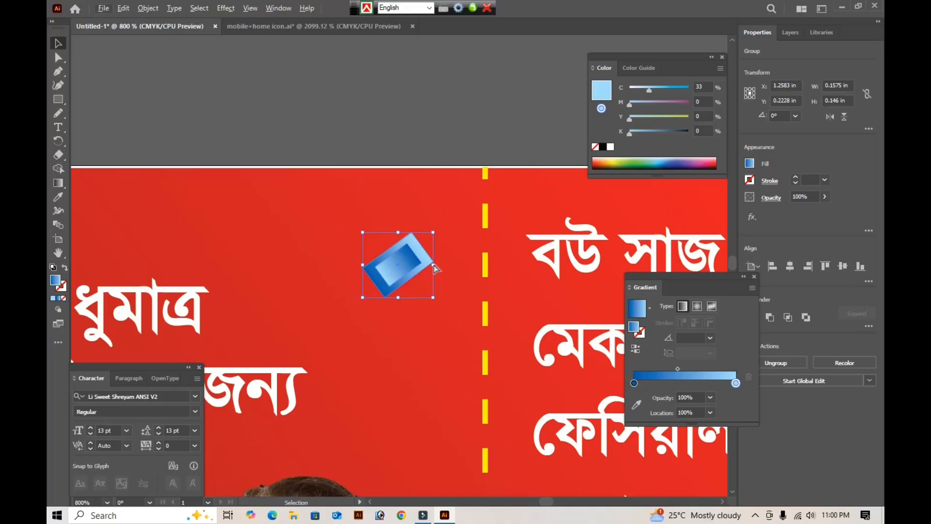
{"action": "key", "text": "ctrl+z"}
{"action": "left_click_drag", "start_coordinate": [428, 265], "coordinate": [486, 252]}
{"action": "key", "text": "Tab"}
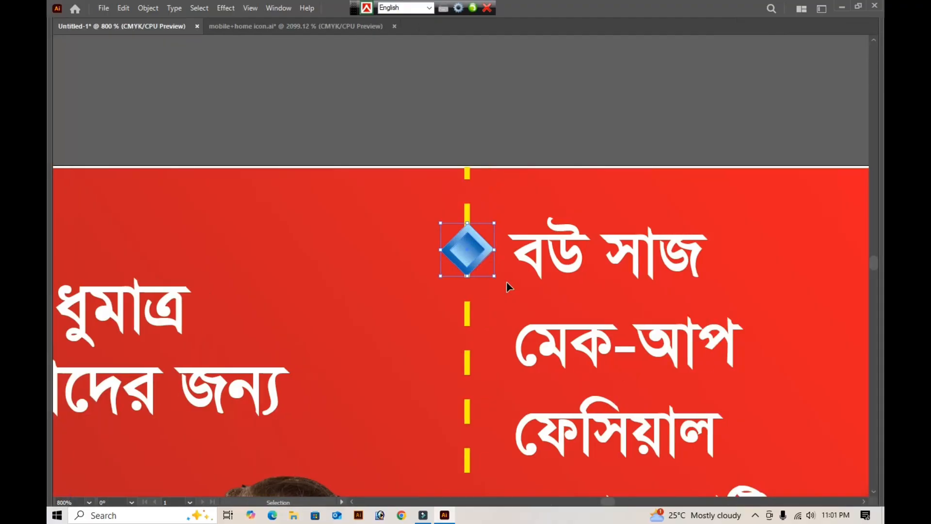
- Copy the diamond straight down the dashed line and repeat the copy until one diamond sits beside each service through "কর্ণ ছেঁদন"
{"action": "scroll", "coordinate": [506, 281], "scroll_direction": "down", "scroll_amount": 3}
{"action": "scroll", "coordinate": [479, 180], "scroll_direction": "down", "scroll_amount": 4}
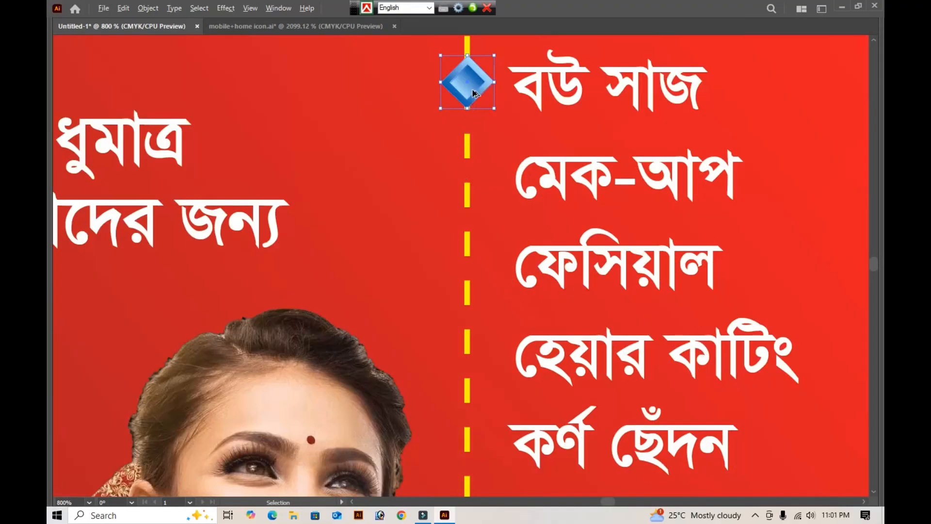
{"action": "left_click_drag", "start_coordinate": [474, 91], "coordinate": [467, 192]}
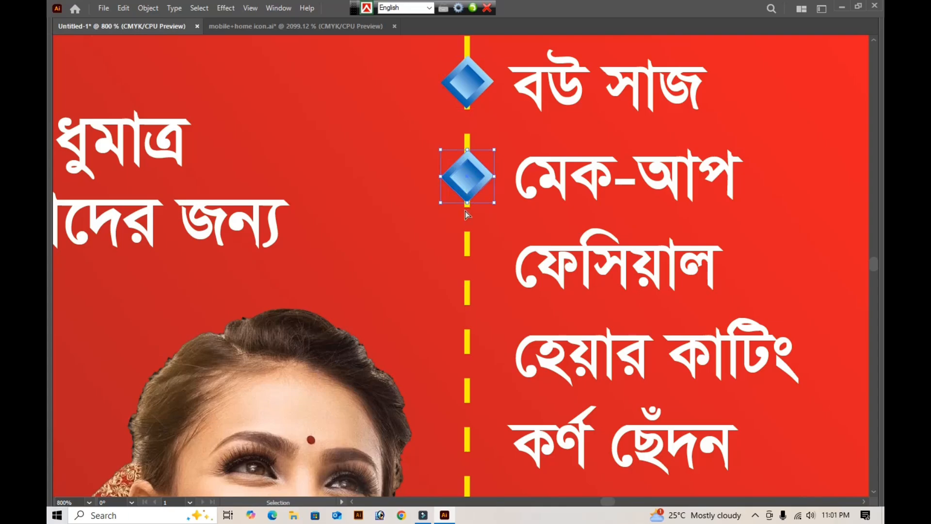
{"action": "key", "text": "ctrl+d"}
{"action": "key", "text": "ctrl+d"}
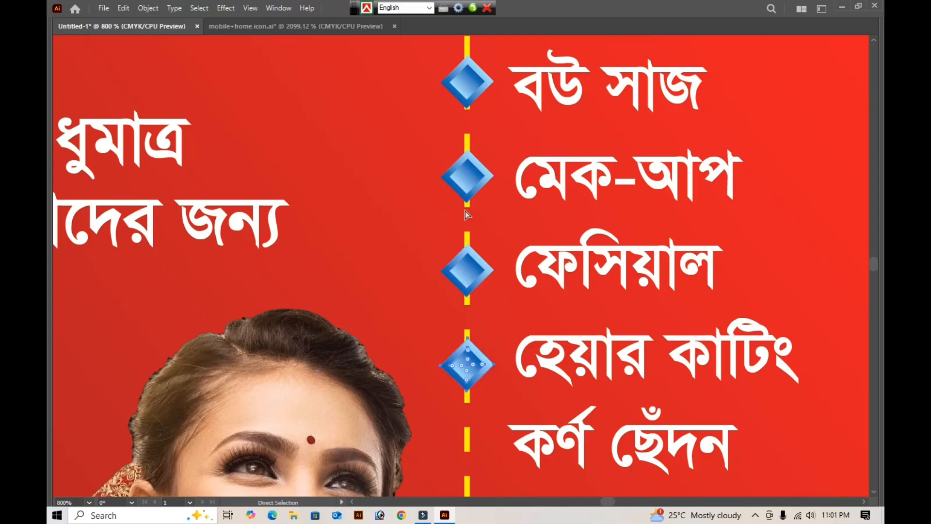
{"action": "key", "text": "ctrl+d"}
{"action": "left_click_drag", "start_coordinate": [510, 403], "coordinate": [520, 254]}
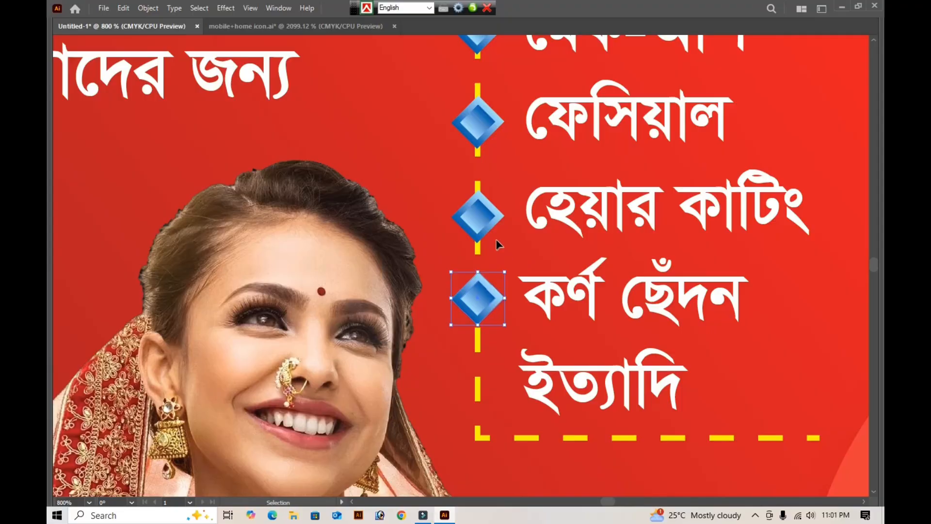
- Distribute the five diamond bullets evenly by their vertical centers and group them
{"action": "left_click", "coordinate": [485, 224], "text": "shift"}
{"action": "left_click", "coordinate": [486, 121], "text": "shift"}
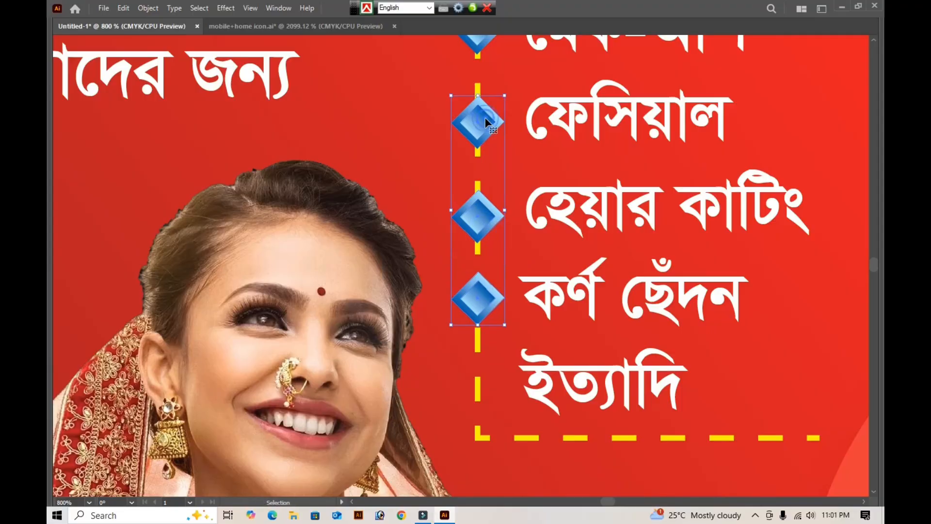
{"action": "scroll", "coordinate": [480, 130], "scroll_direction": "up", "scroll_amount": 4}
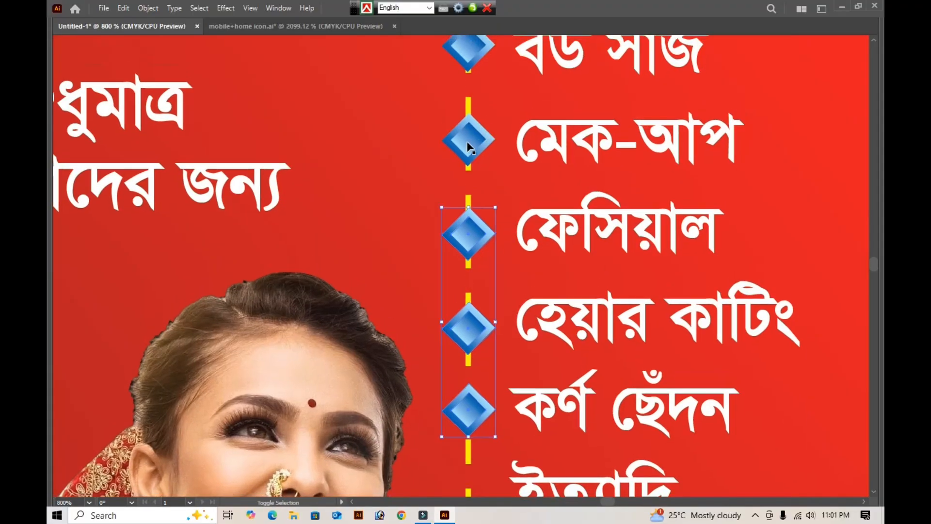
{"action": "left_click", "coordinate": [469, 146], "text": "shift"}
{"action": "left_click", "coordinate": [478, 57], "text": "shift"}
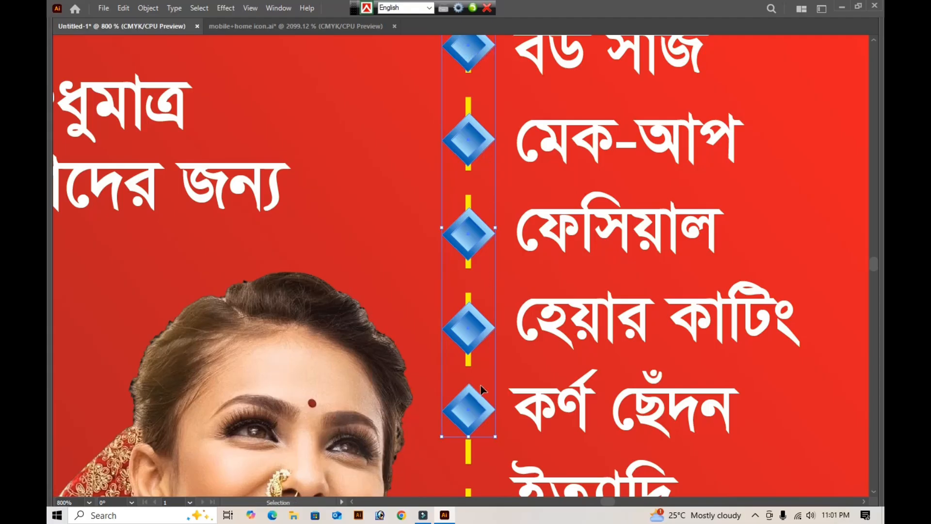
{"action": "key", "text": "Tab"}
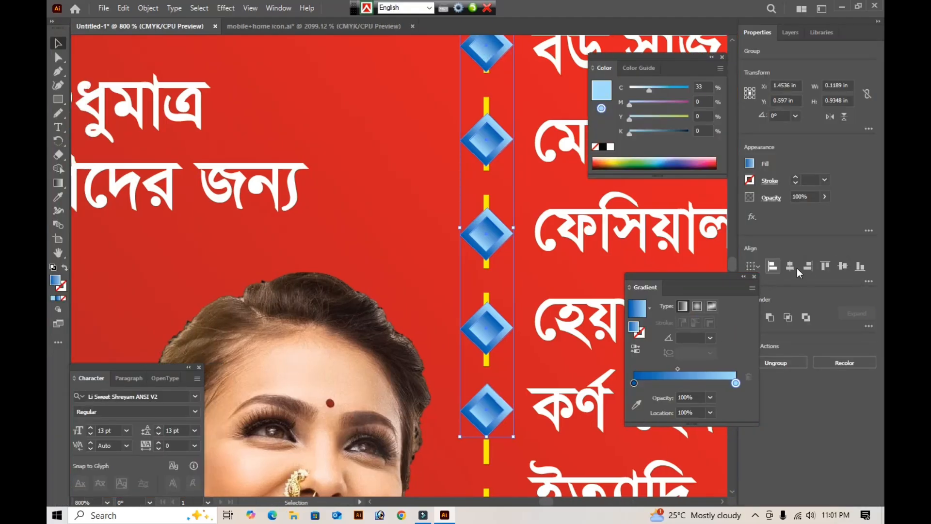
{"action": "left_click", "coordinate": [867, 281]}
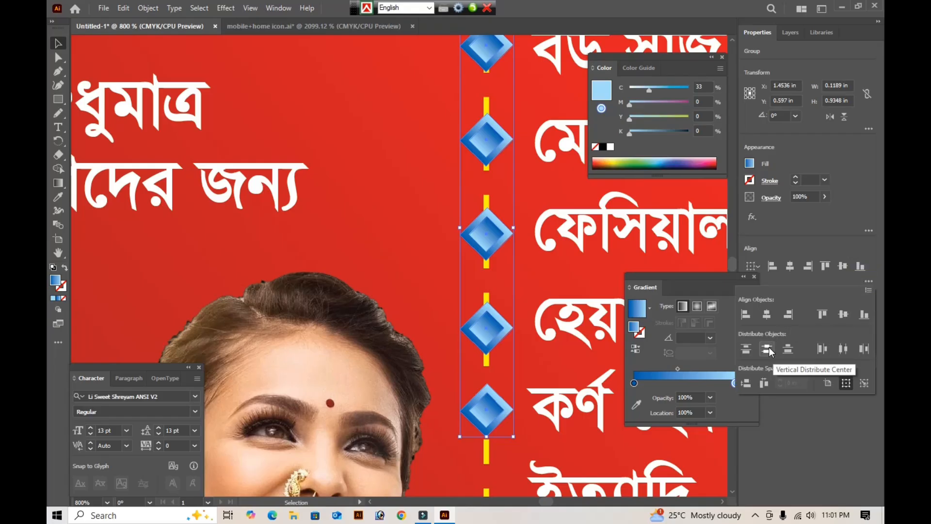
{"action": "left_click", "coordinate": [767, 348]}
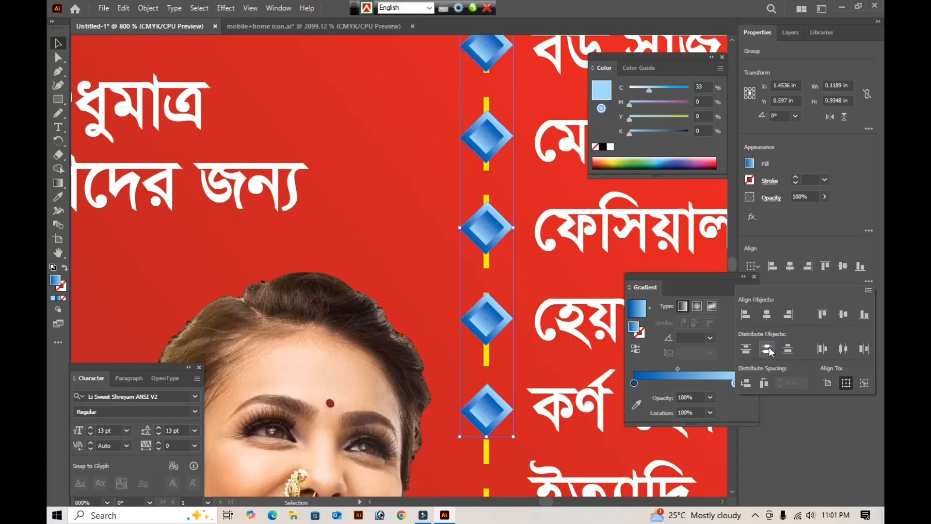
{"action": "key", "text": "ctrl+g"}
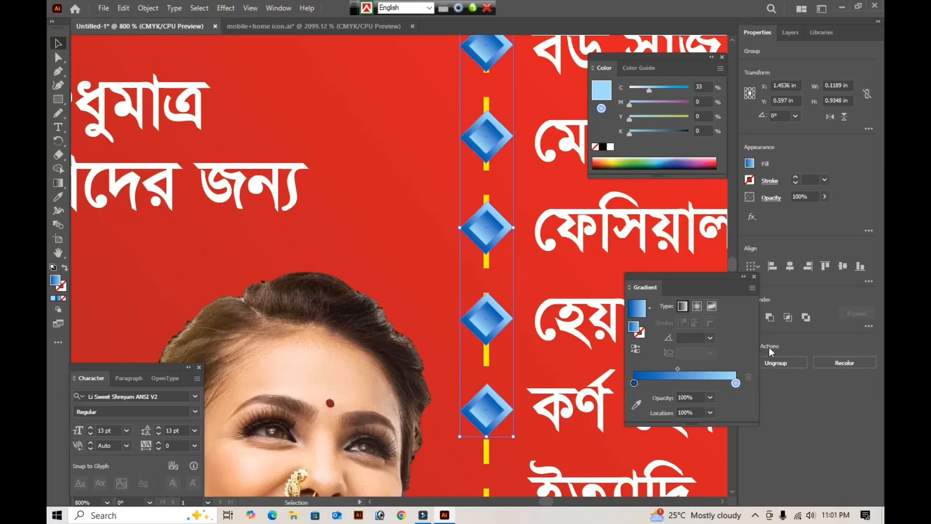
- Recolor the title text "সুহানা" green with fill C 100, M 20, Y 100, K 0
{"action": "key", "text": "ctrl+minus"}
{"action": "key", "text": "ctrl+minus"}
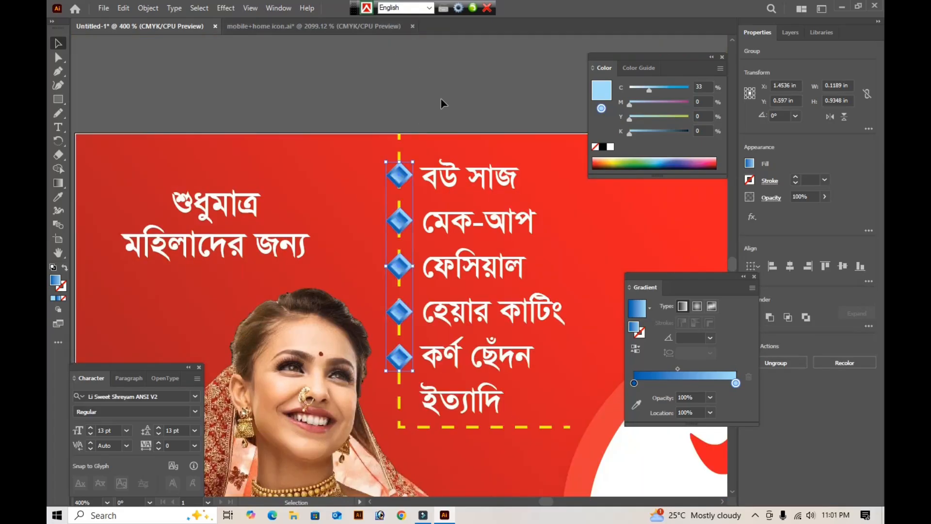
{"action": "key", "text": "Tab"}
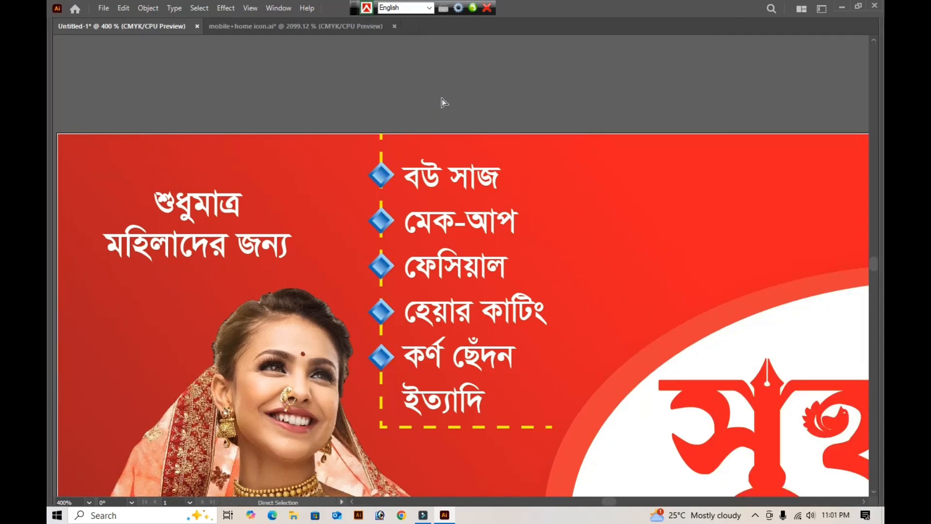
{"action": "key", "text": "ctrl+0"}
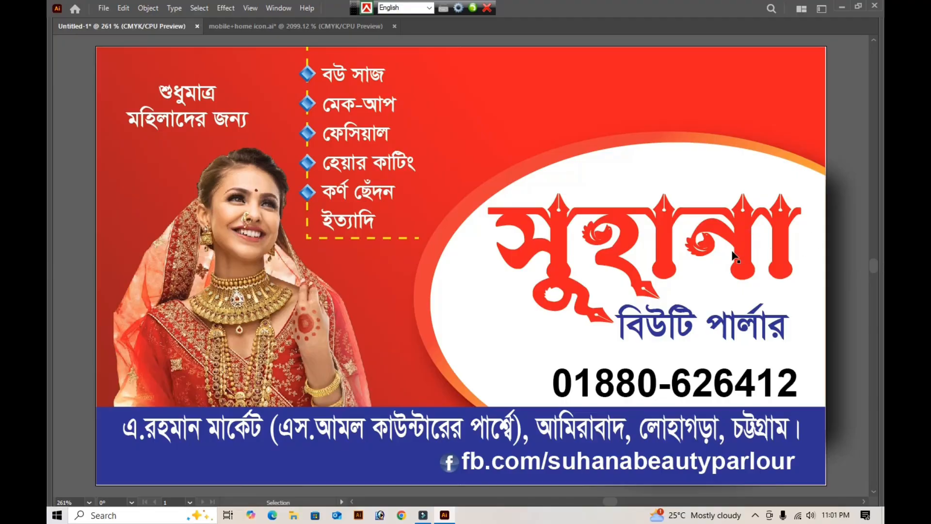
{"action": "left_click", "coordinate": [665, 252]}
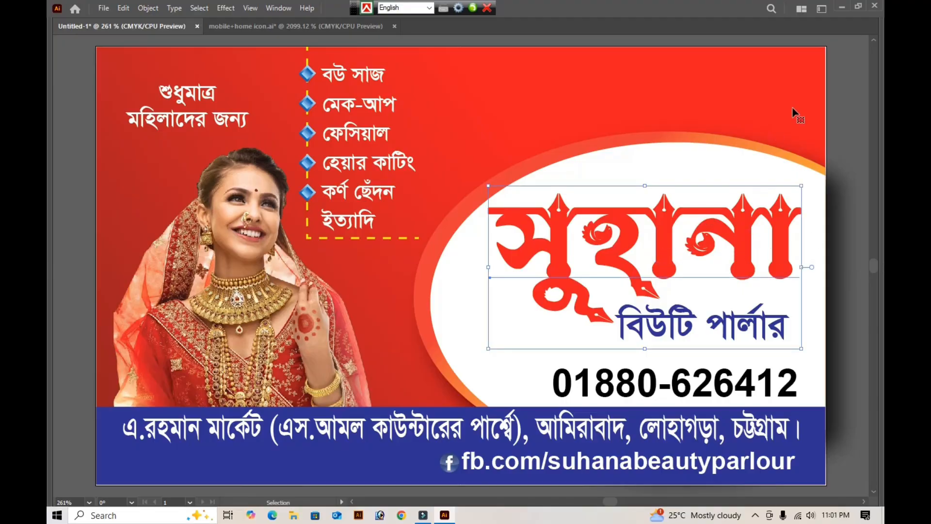
{"action": "key", "text": "Tab"}
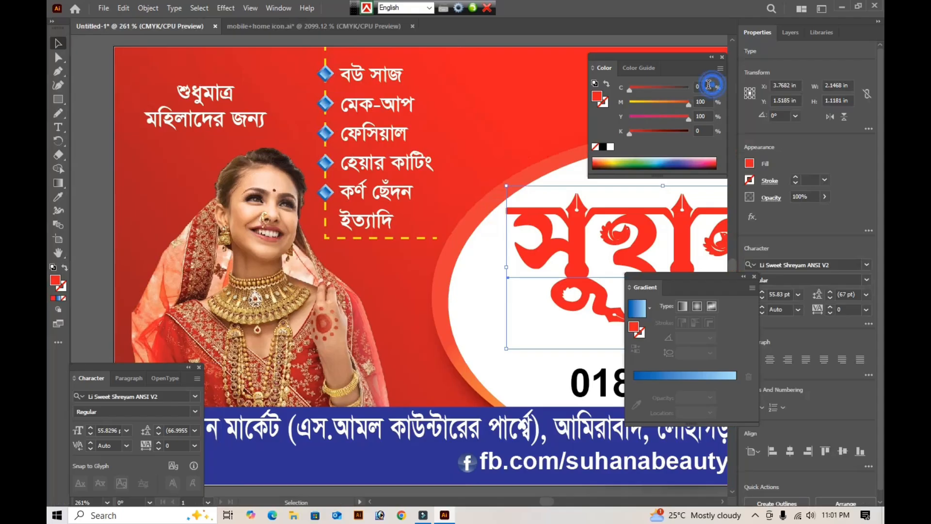
{"action": "left_click", "coordinate": [711, 87]}
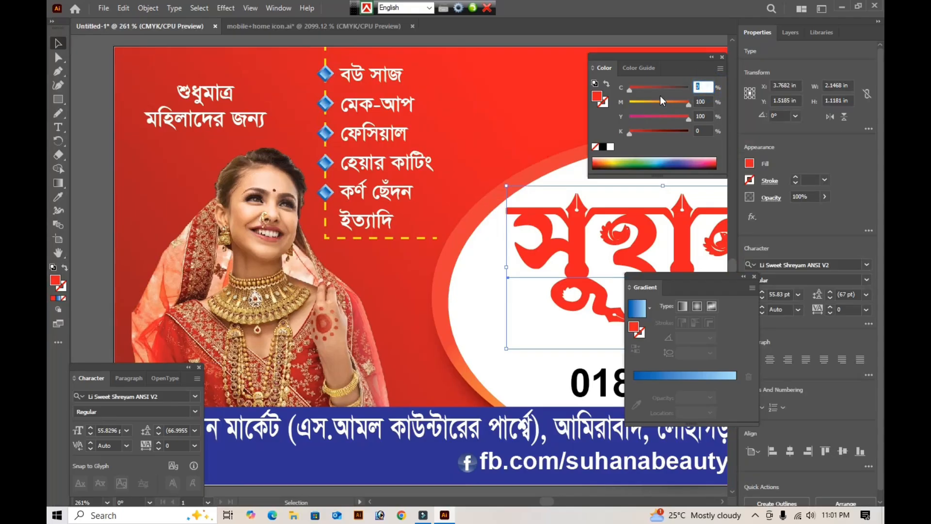
{"action": "type", "text": "100"}
{"action": "key", "text": "Tab"}
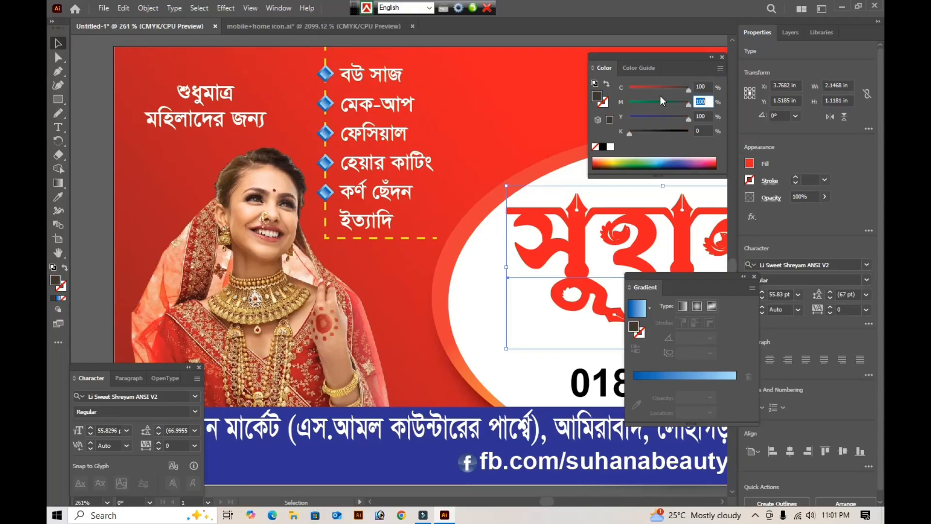
{"action": "type", "text": "20"}
{"action": "key", "text": "Tab"}
{"action": "key", "text": "Tab"}
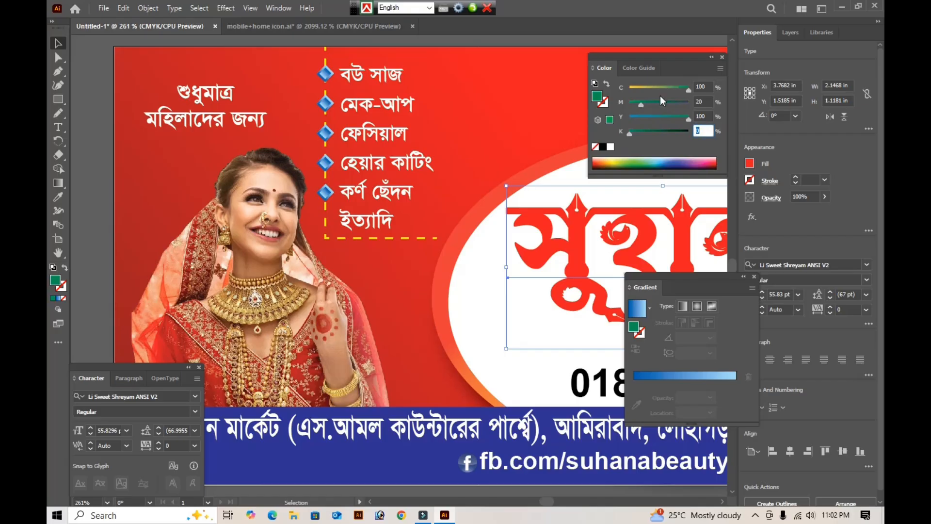
{"action": "key", "text": "Return"}
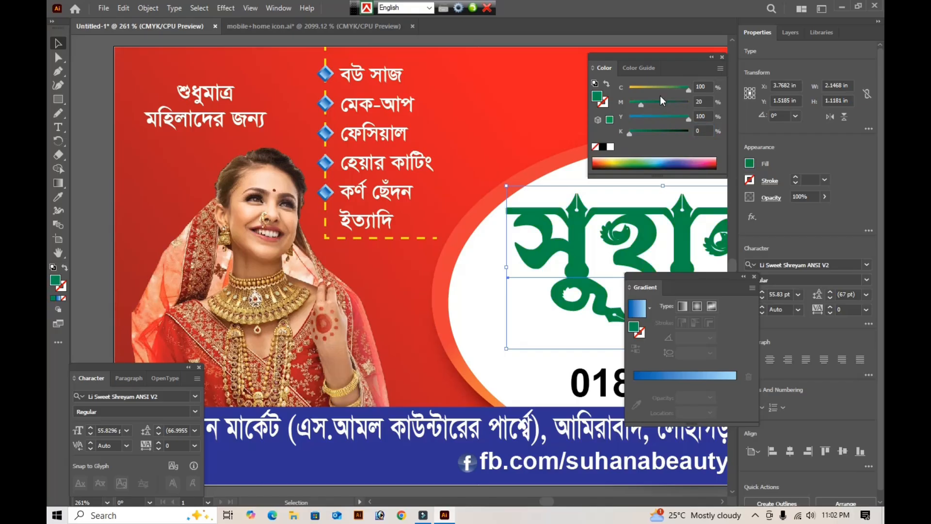
{"action": "left_click", "coordinate": [487, 339]}
{"action": "key", "text": "Tab"}
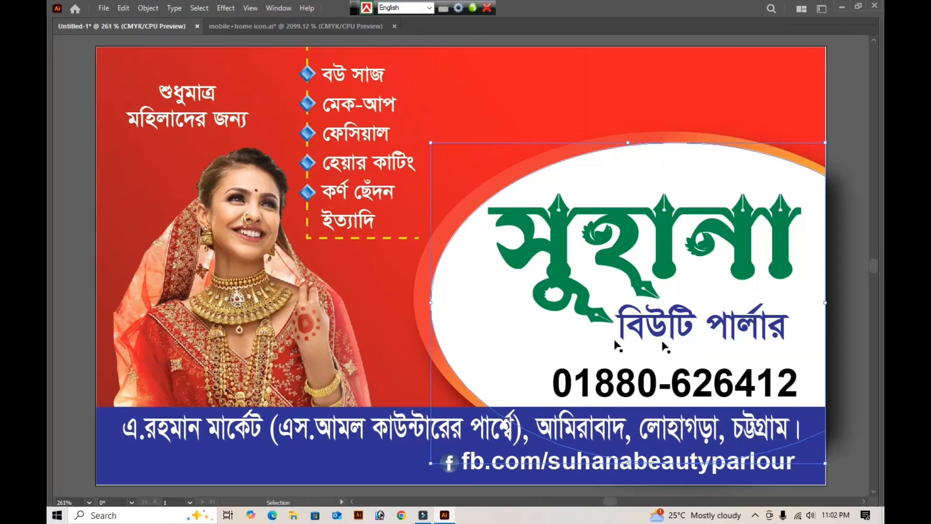
- Nudge the phone number slightly up, away from the blue contact strip
{"action": "left_click", "coordinate": [708, 331]}
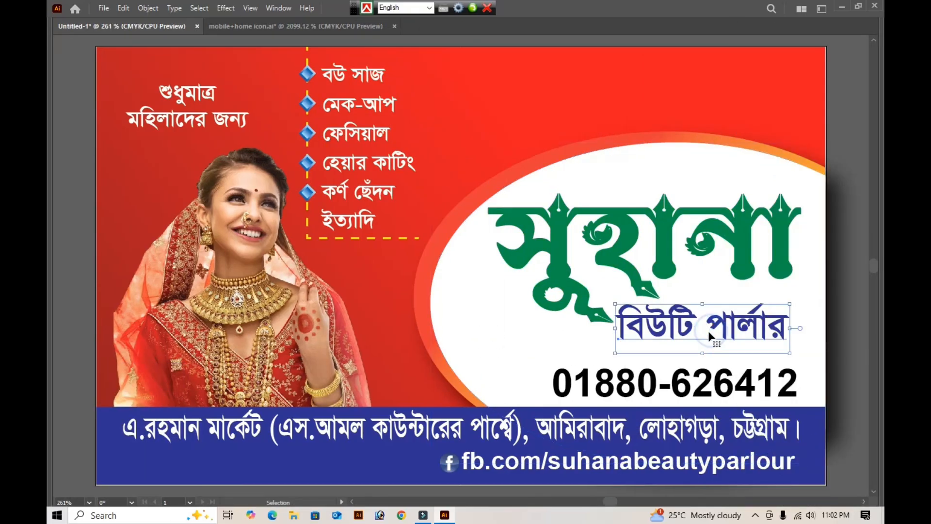
{"action": "left_click", "coordinate": [638, 392]}
{"action": "key", "text": "Up"}
{"action": "key", "text": "Up"}
{"action": "key", "text": "Up"}
{"action": "key", "text": "Up"}
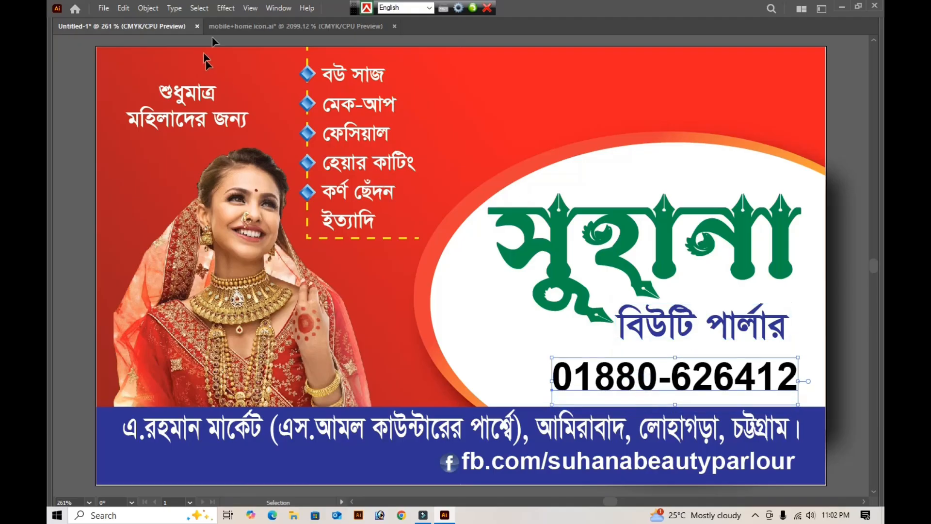
- Copy the red telephone from mobile+home icon.ai into the card and place it, slightly reduced, just before the phone number
{"action": "left_click", "coordinate": [225, 26]}
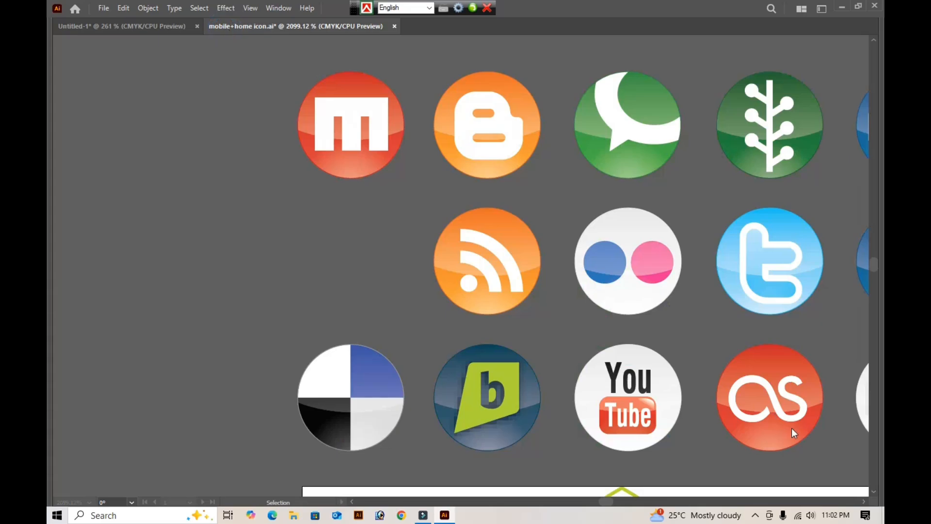
{"action": "key", "text": "ctrl+0"}
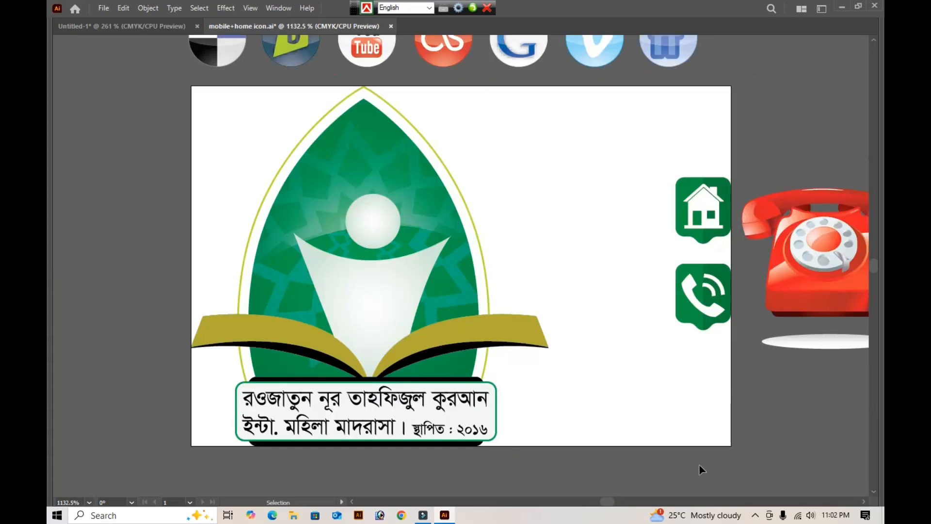
{"action": "left_click", "coordinate": [830, 290]}
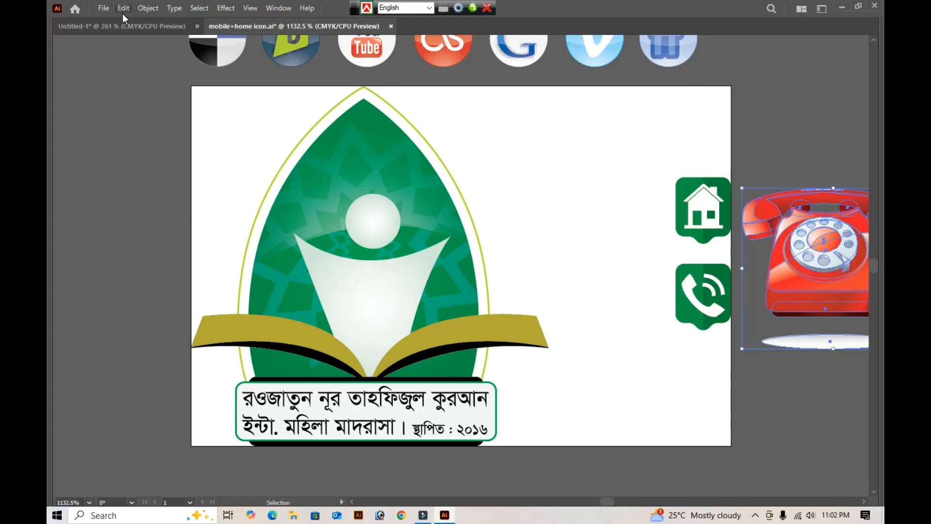
{"action": "left_click", "coordinate": [113, 25]}
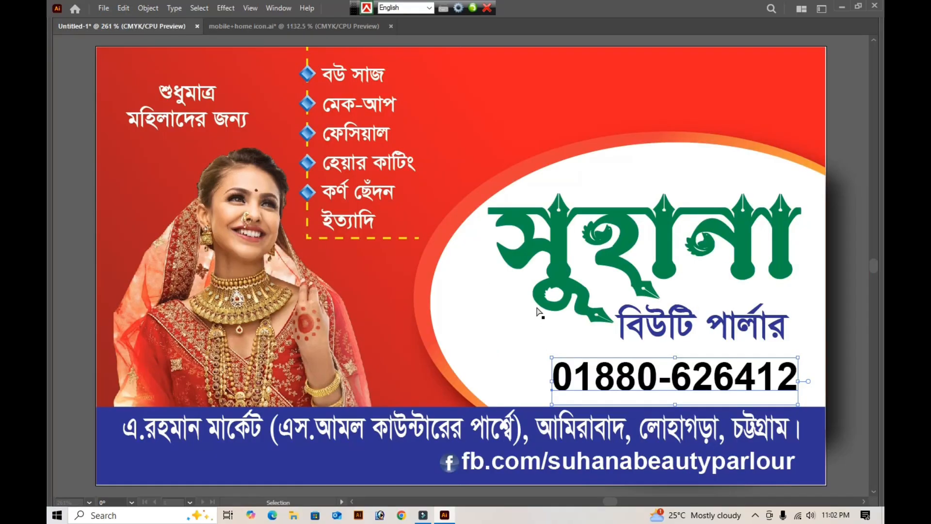
{"action": "key", "text": "ctrl+v"}
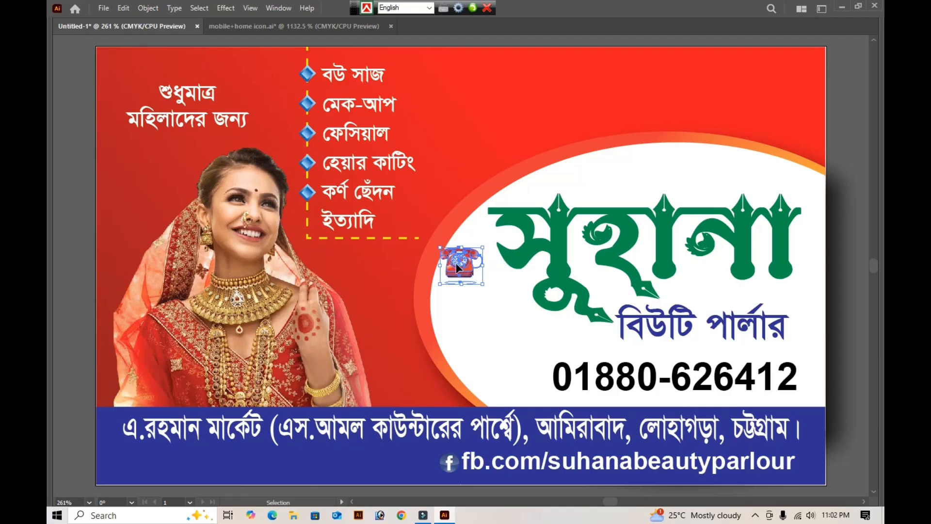
{"action": "left_click_drag", "start_coordinate": [465, 269], "coordinate": [512, 374]}
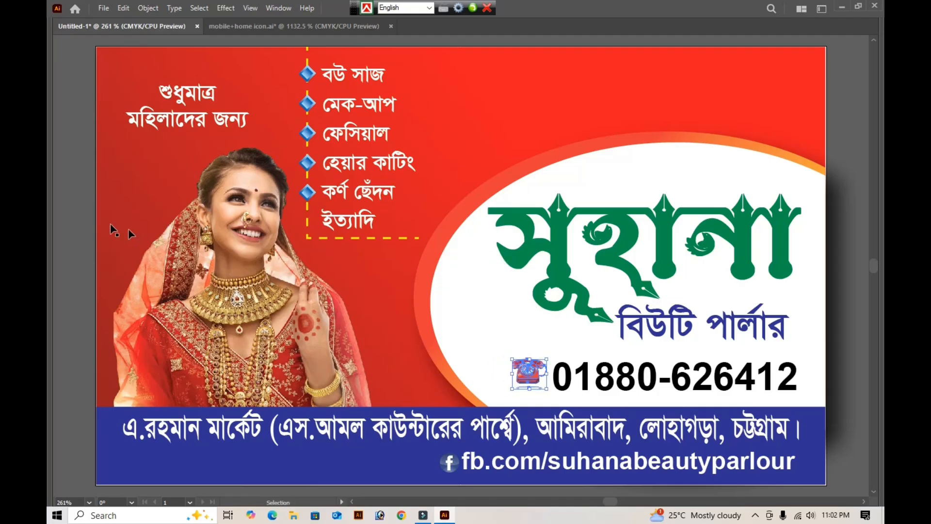
{"action": "left_click", "coordinate": [71, 201]}
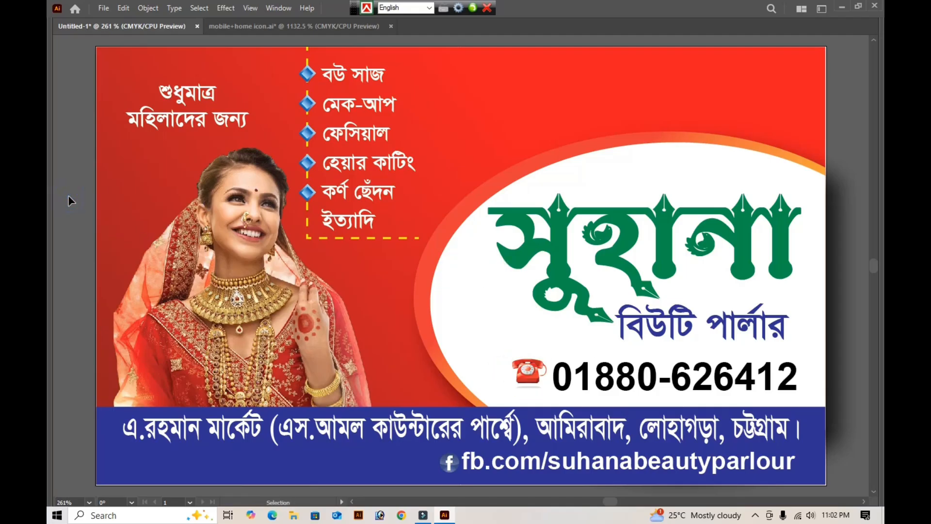
- Move the text "শুধুমাত্র মহিলাদের জন্য" up and fill it with orange-yellow, C 0, M 29, Y 100, K 0
{"action": "left_click", "coordinate": [183, 108]}
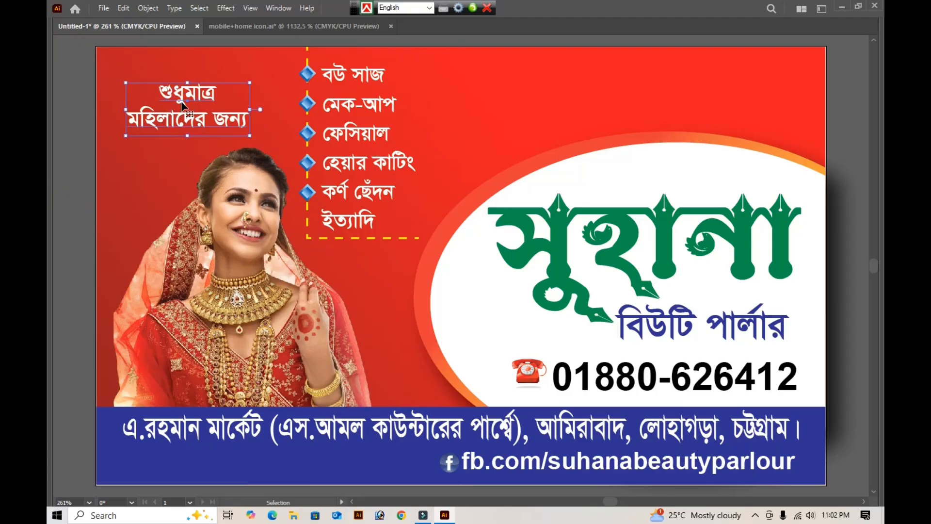
{"action": "key", "text": "shift+Up"}
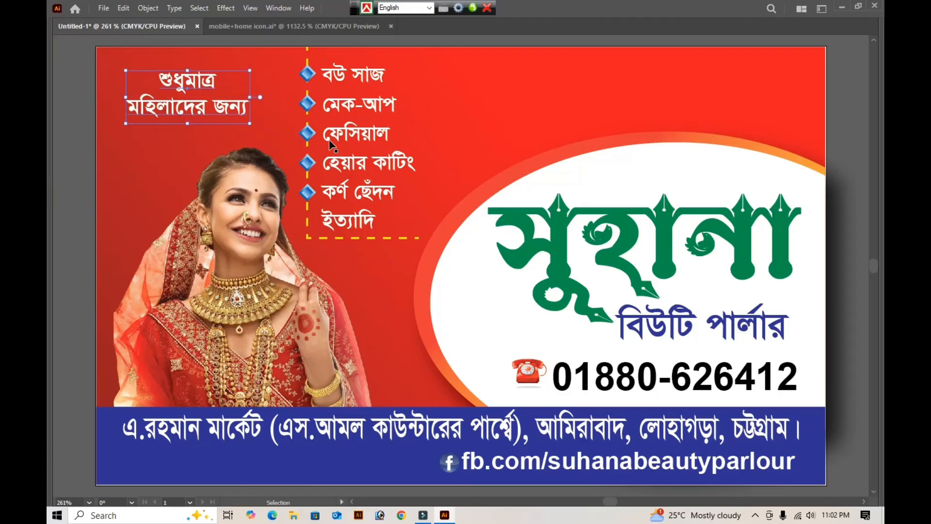
{"action": "key", "text": "Tab"}
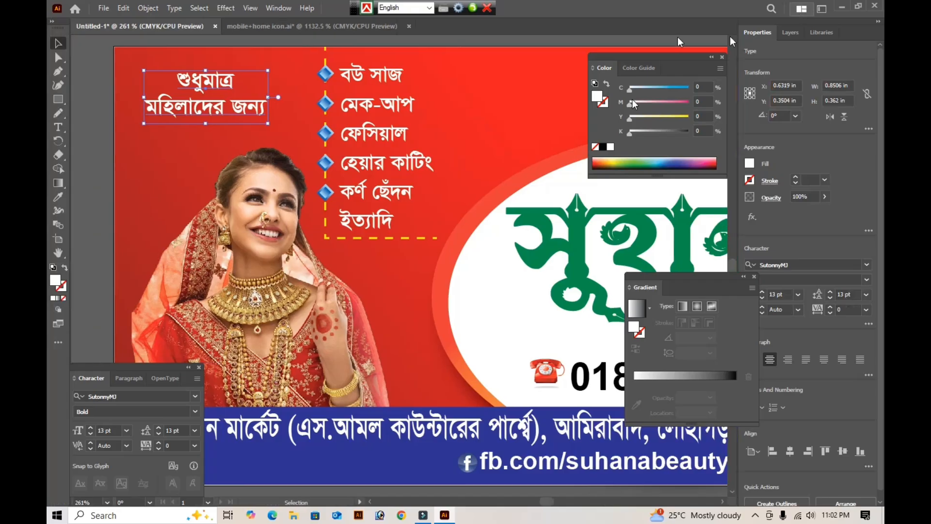
{"action": "left_click_drag", "start_coordinate": [667, 115], "coordinate": [758, 120]}
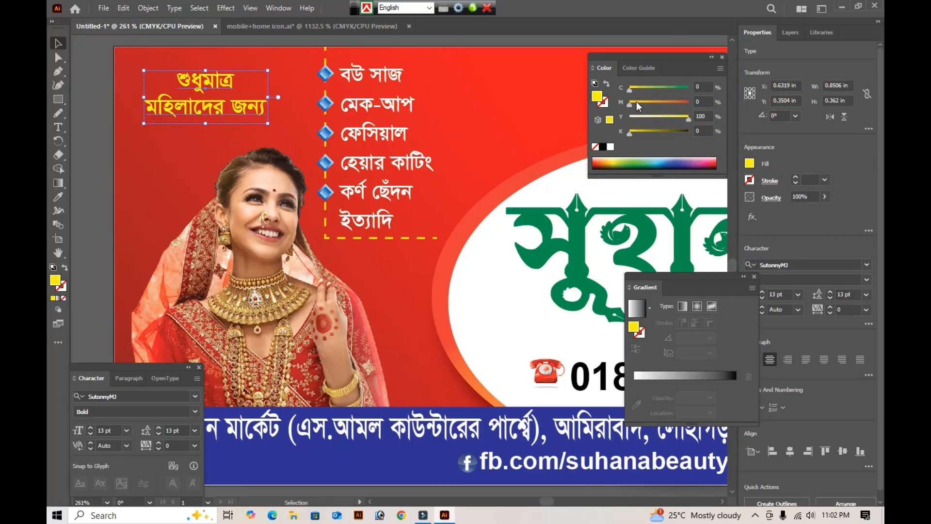
{"action": "left_click_drag", "start_coordinate": [636, 102], "coordinate": [647, 102]}
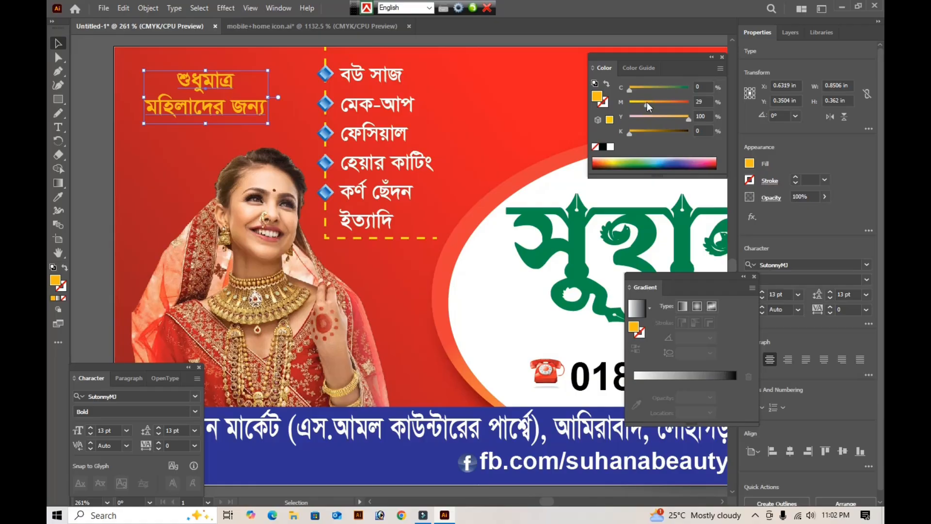
- Browse for a file to open in the Boder folder, under ali ajjm on Psd File (G:), and show its contents as large icons
{"action": "key", "text": "ctrl+o"}
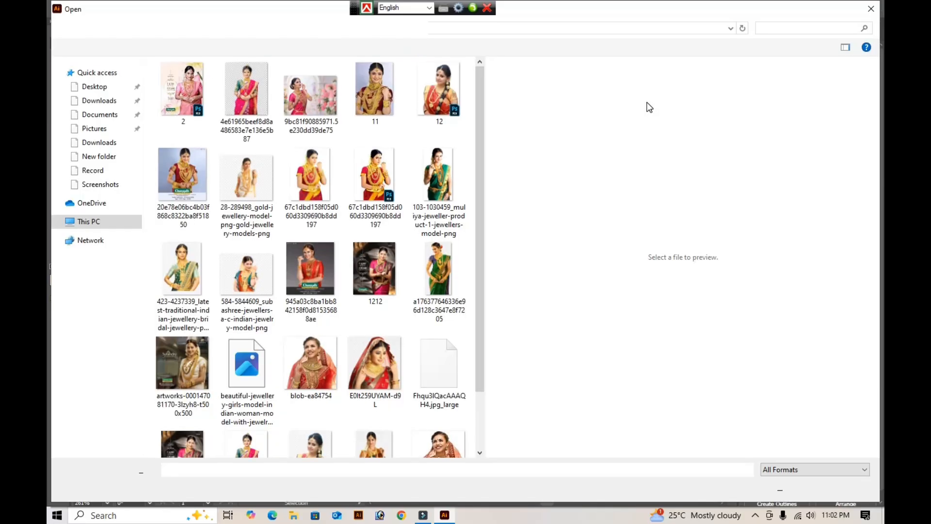
{"action": "left_click", "coordinate": [84, 226]}
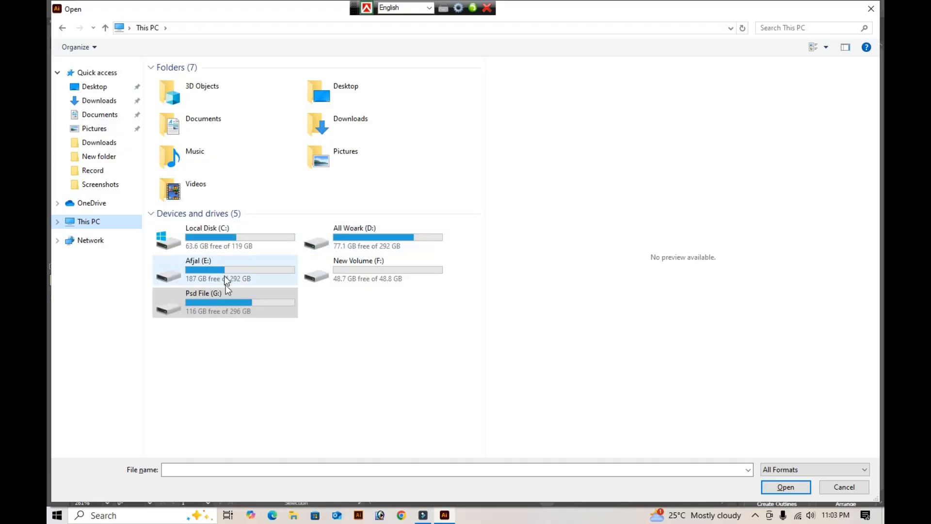
{"action": "double_click", "coordinate": [231, 303]}
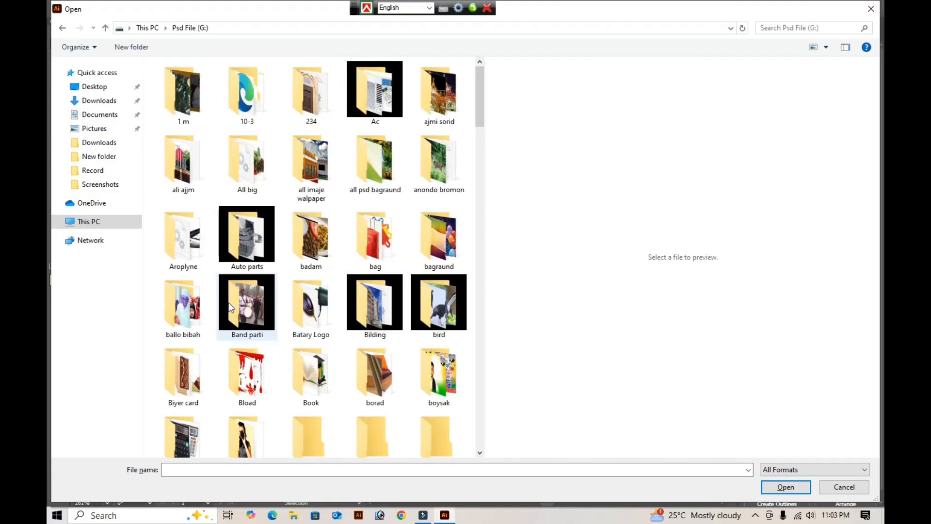
{"action": "left_click", "coordinate": [189, 183]}
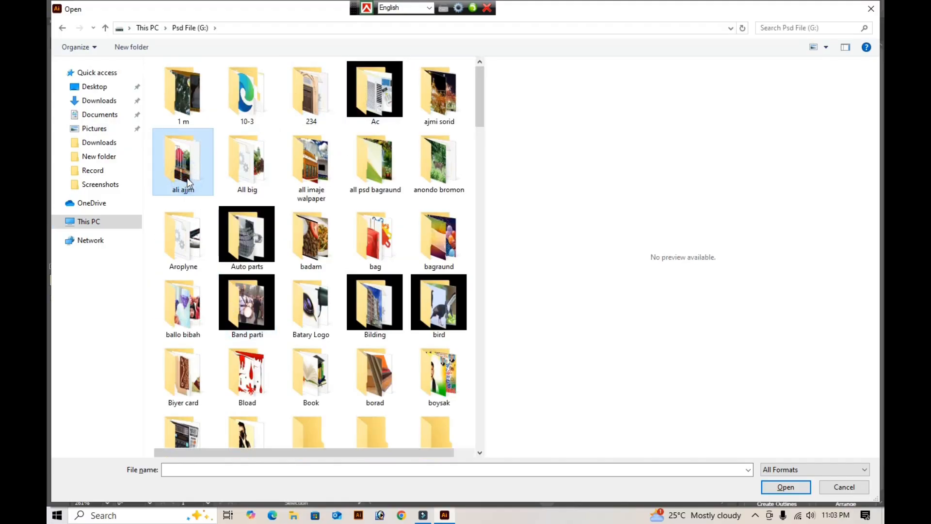
{"action": "double_click", "coordinate": [189, 183]}
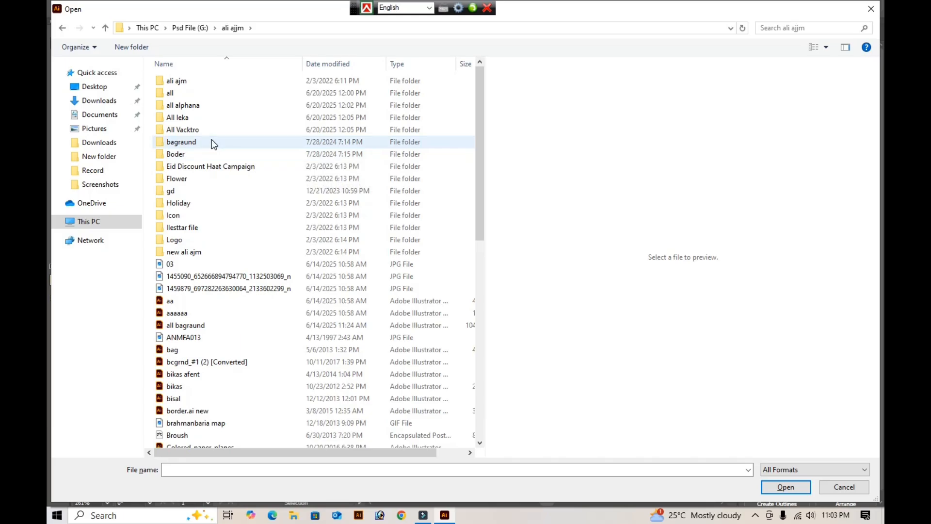
{"action": "double_click", "coordinate": [191, 154]}
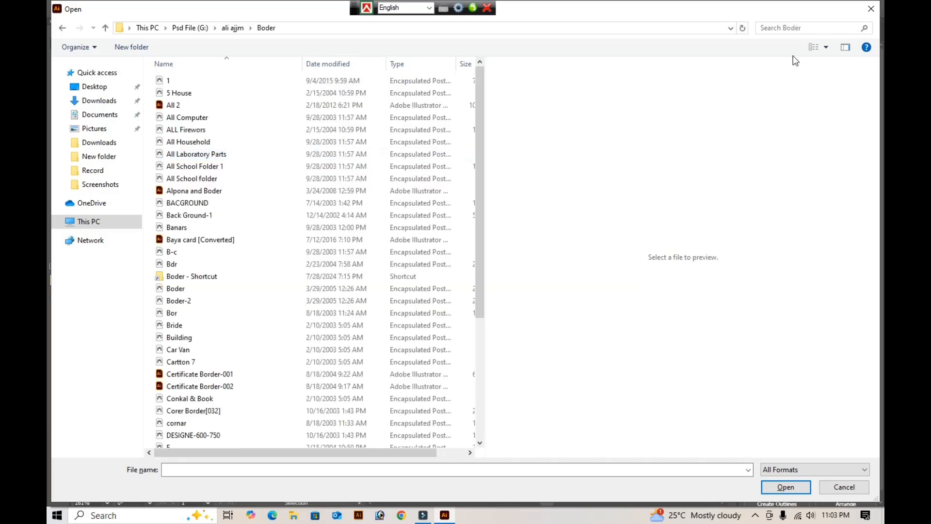
{"action": "left_click", "coordinate": [827, 48]}
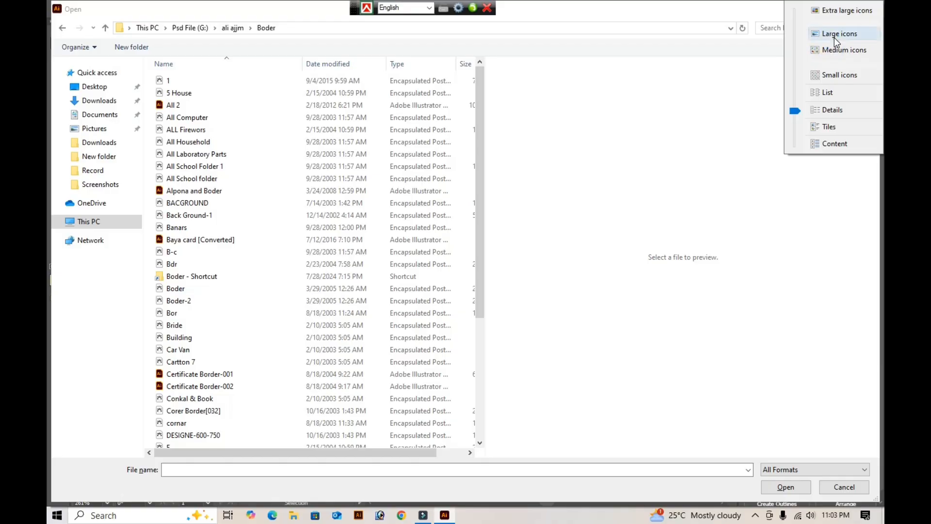
{"action": "left_click", "coordinate": [834, 36]}
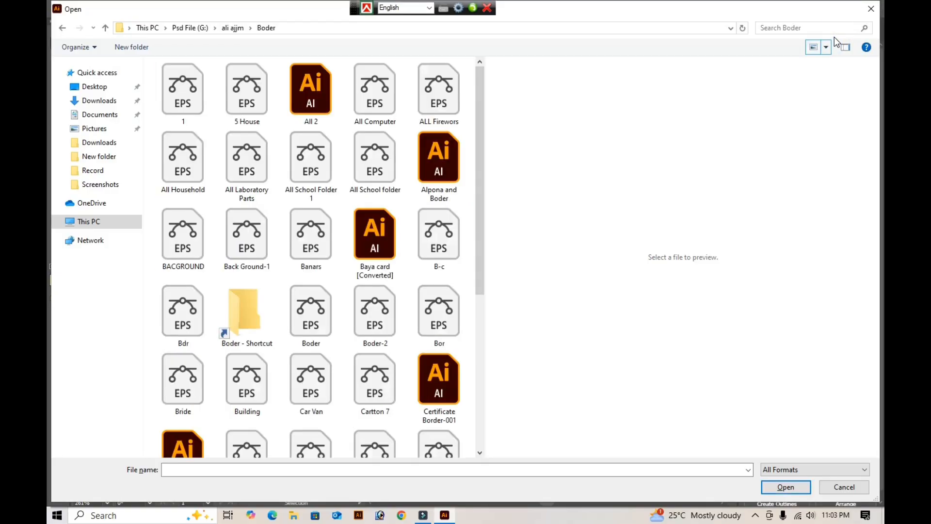
- Look through the artwork previews in the Boder folder and open the file Corer Border[032]
{"action": "left_click", "coordinate": [205, 98]}
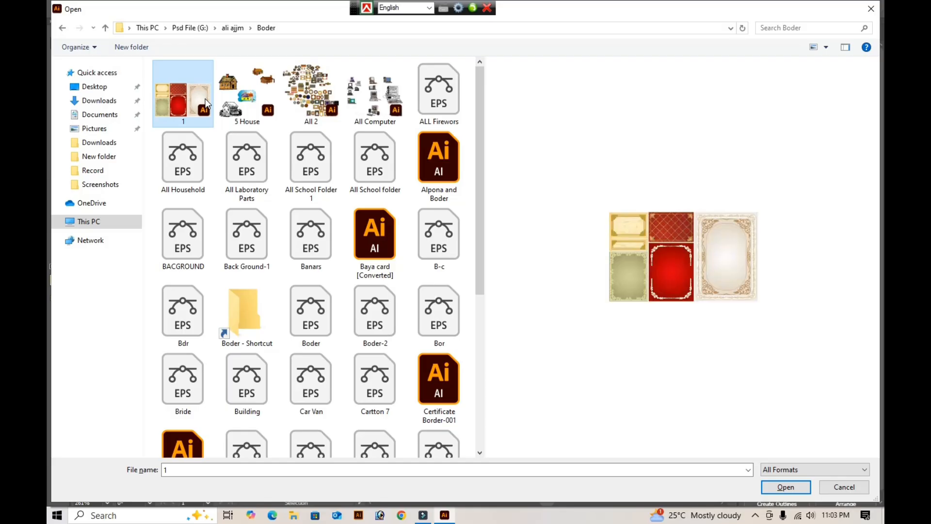
{"action": "key", "text": "Right"}
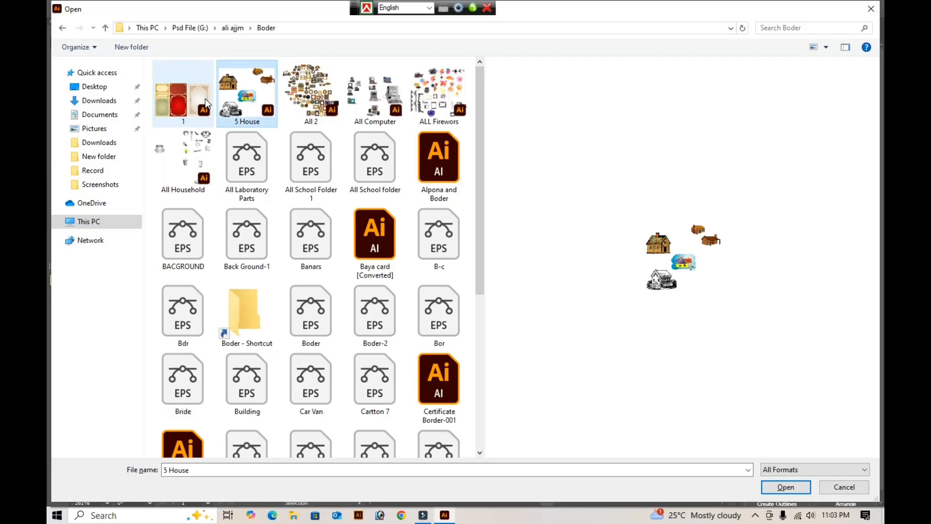
{"action": "key", "text": "Left"}
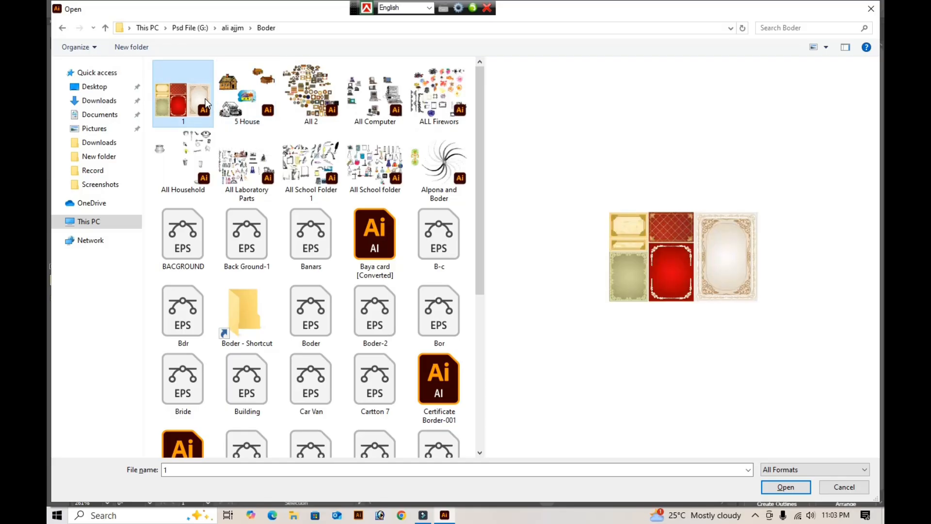
{"action": "key", "text": "Right"}
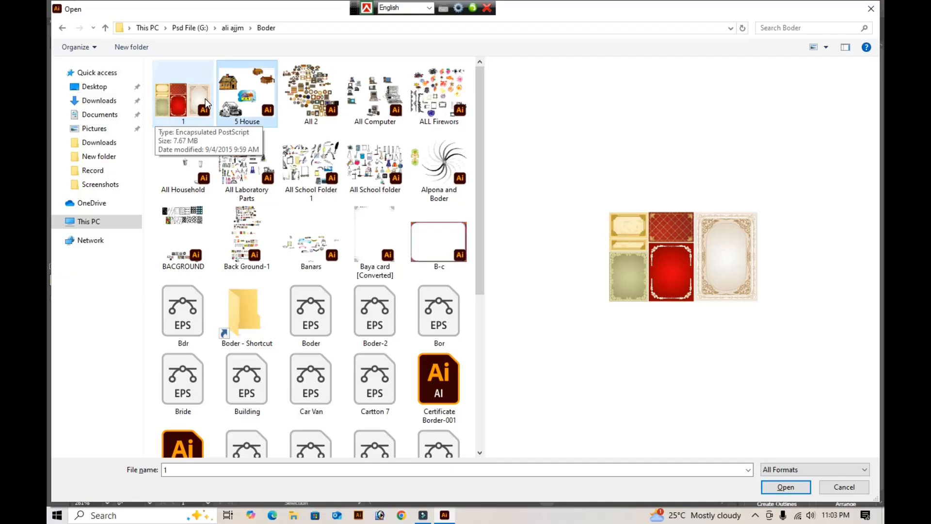
{"action": "key", "text": "Right"}
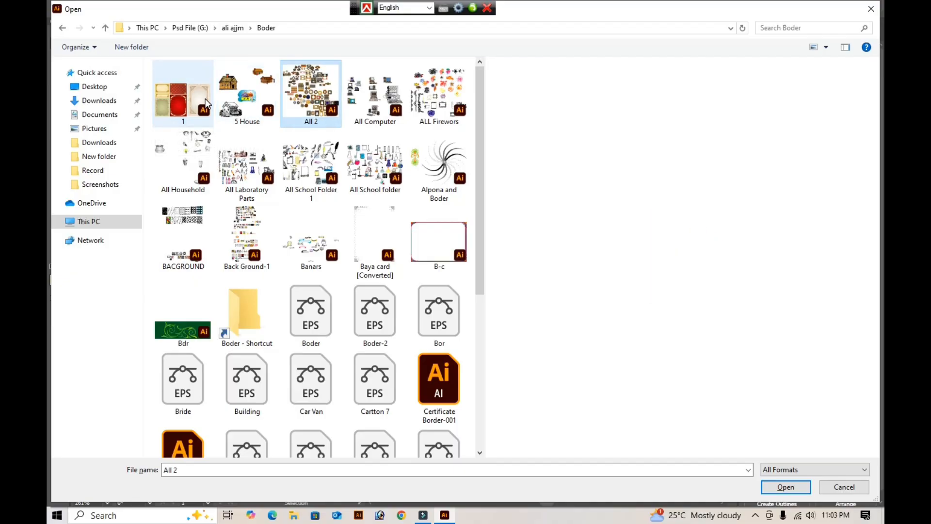
{"action": "key", "text": "Right"}
{"action": "key", "text": "Right"}
{"action": "key", "text": "Down"}
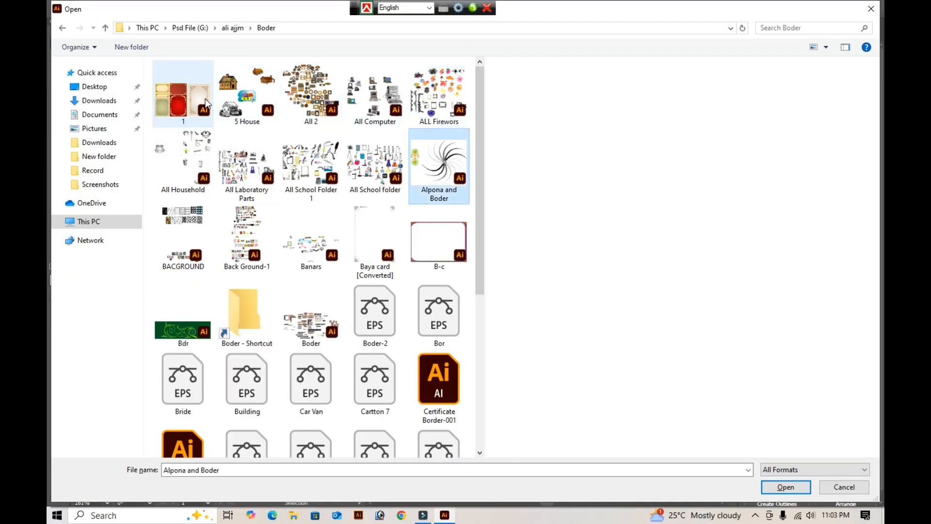
{"action": "key", "text": "Left"}
{"action": "key", "text": "Left"}
{"action": "key", "text": "Left"}
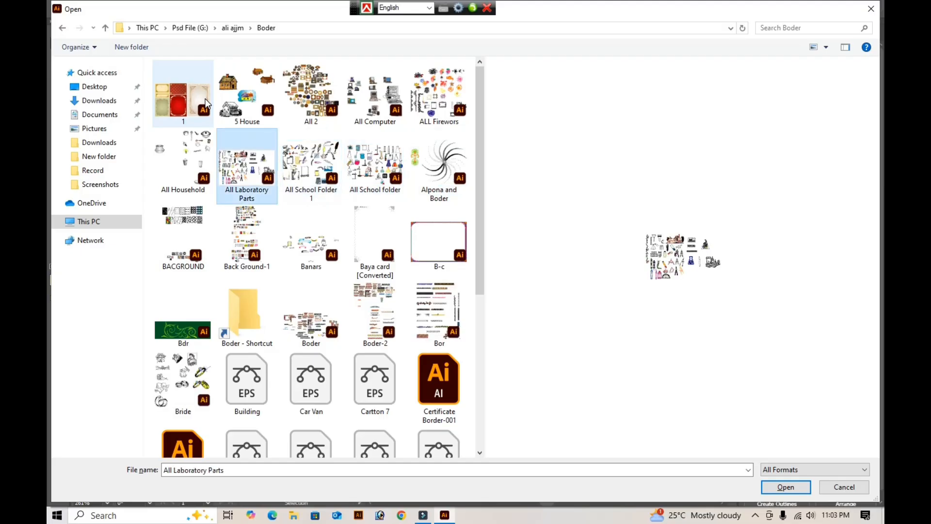
{"action": "key", "text": "Left"}
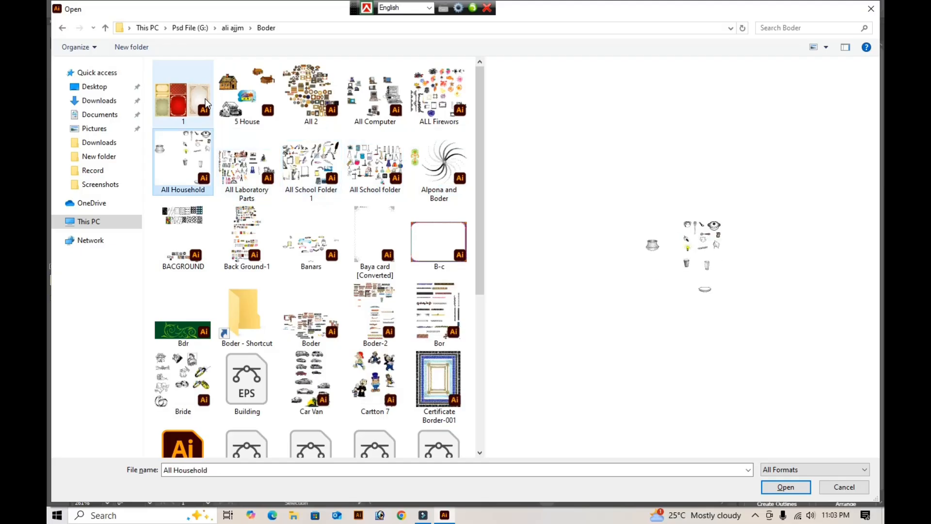
{"action": "key", "text": "Down"}
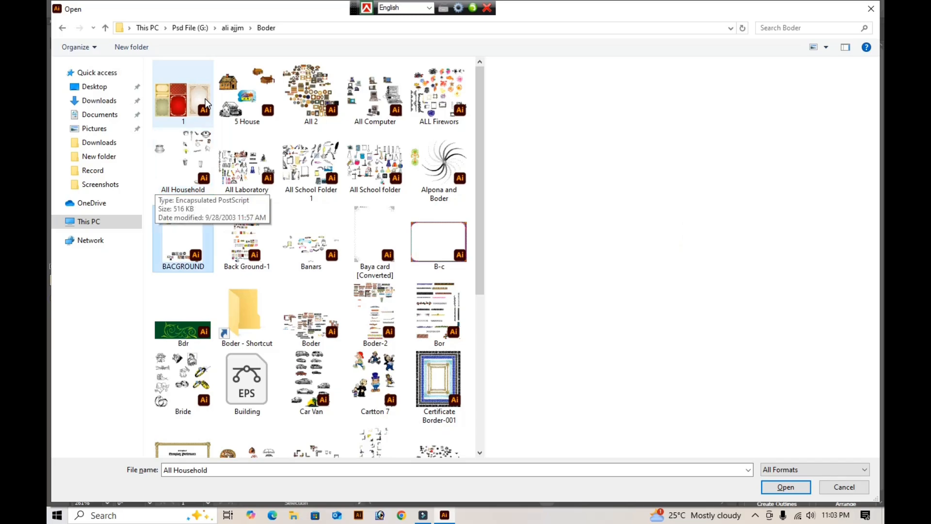
{"action": "key", "text": "Right"}
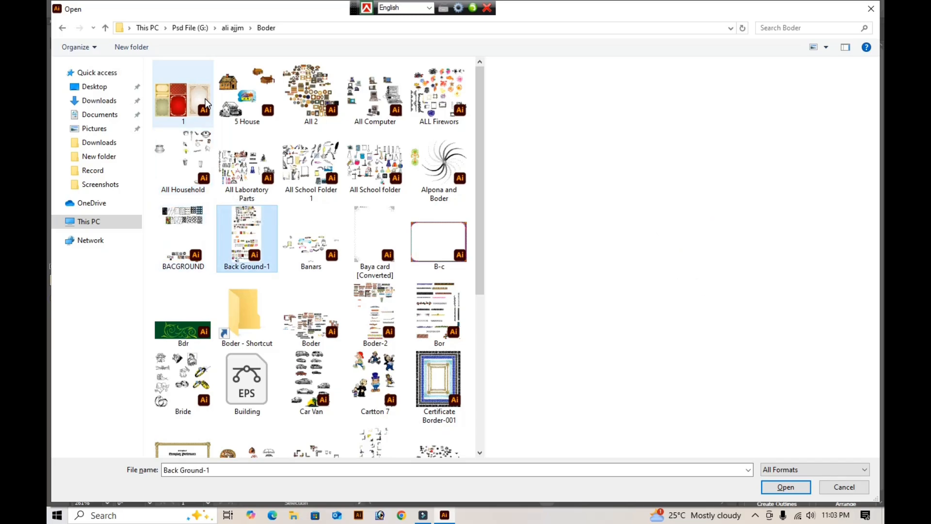
{"action": "key", "text": "Down"}
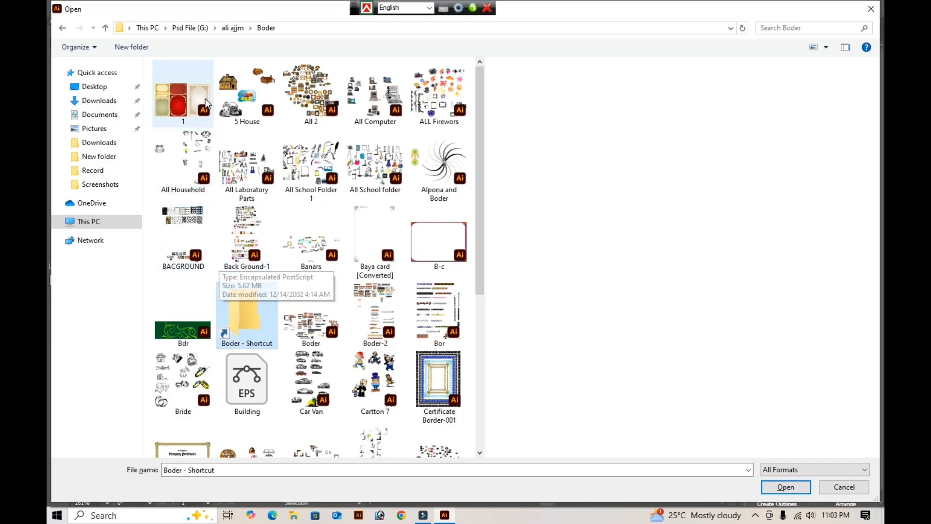
{"action": "key", "text": "Right"}
{"action": "key", "text": "Right"}
{"action": "key", "text": "Right"}
{"action": "key", "text": "Right"}
{"action": "key", "text": "Right"}
{"action": "key", "text": "Right"}
{"action": "key", "text": "Right"}
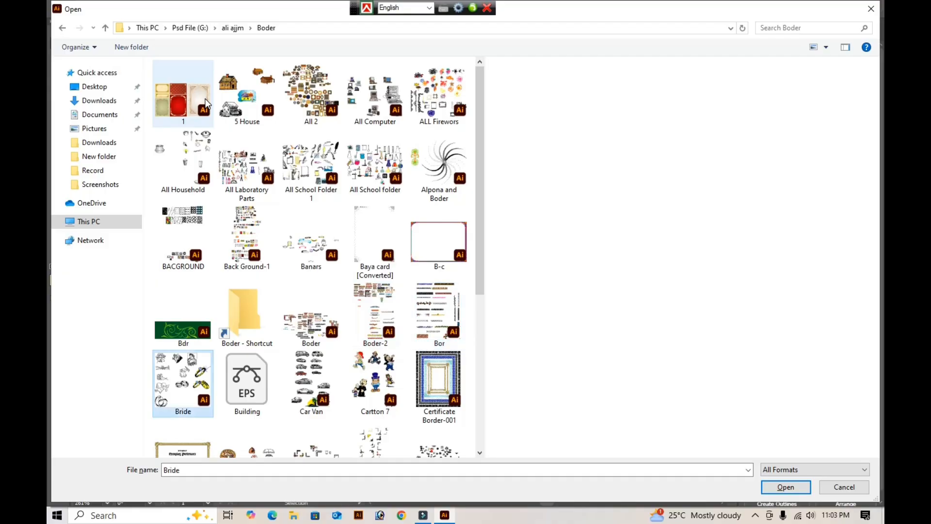
{"action": "key", "text": "Right"}
{"action": "key", "text": "Right"}
{"action": "key", "text": "Right"}
{"action": "key", "text": "Right"}
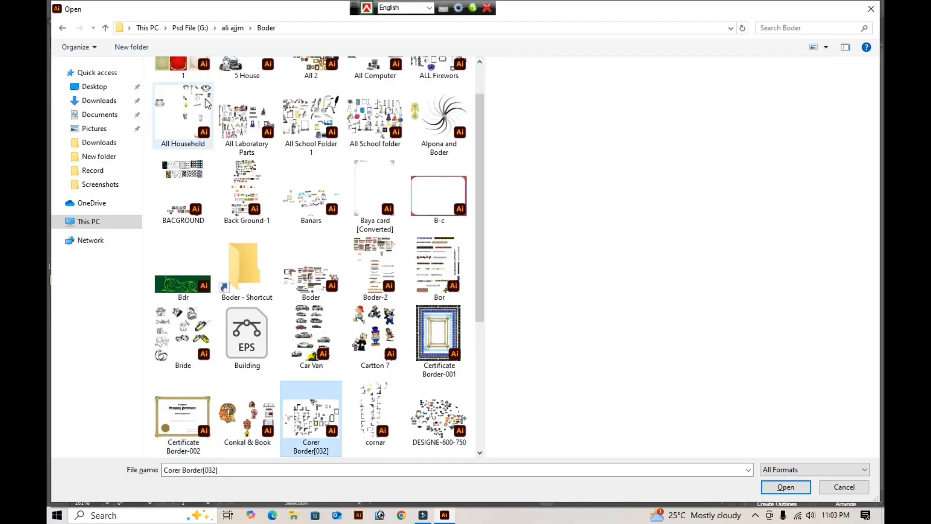
{"action": "key", "text": "Return"}
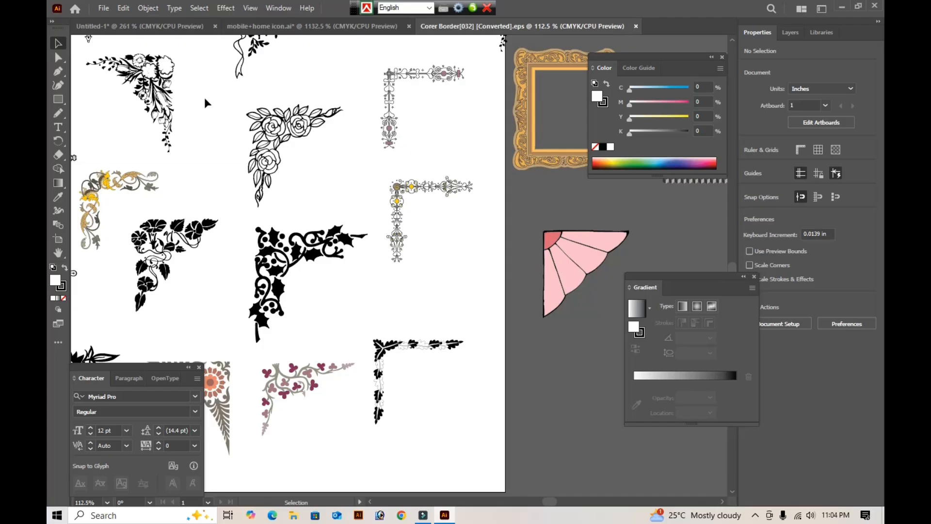
- Copy the square corner ornament with the lattice pattern from Corer Border[032] and paste it into the Untitled-1 card
{"action": "key", "text": "Tab"}
{"action": "key", "text": "ctrl+0"}
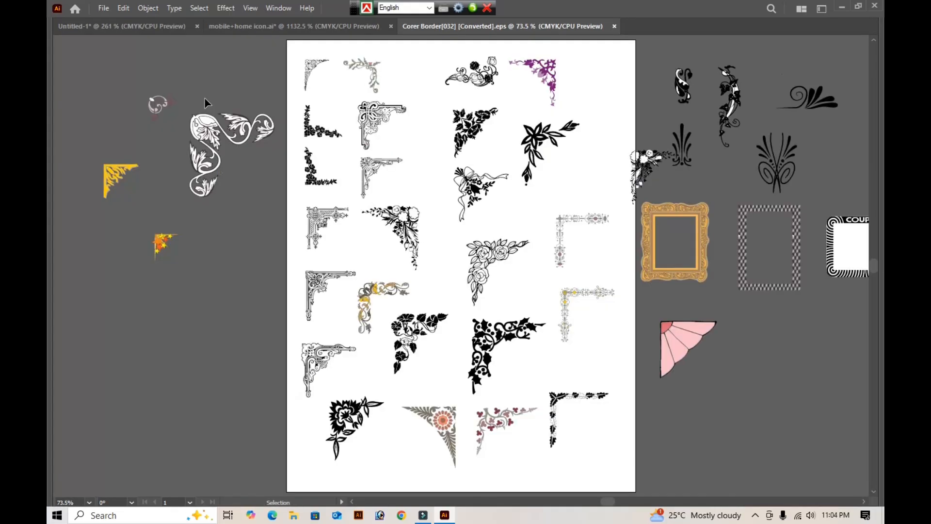
{"action": "left_click", "coordinate": [325, 219]}
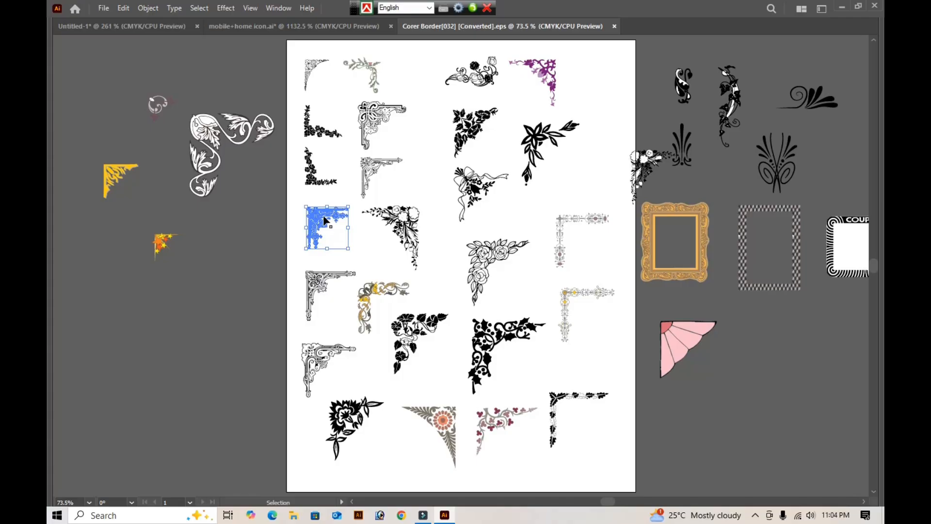
{"action": "key", "text": "a"}
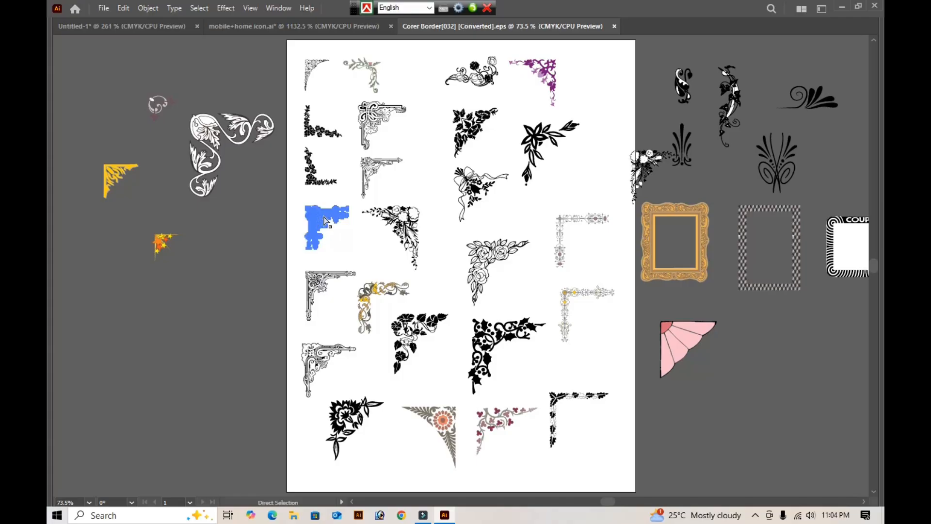
{"action": "key", "text": "v"}
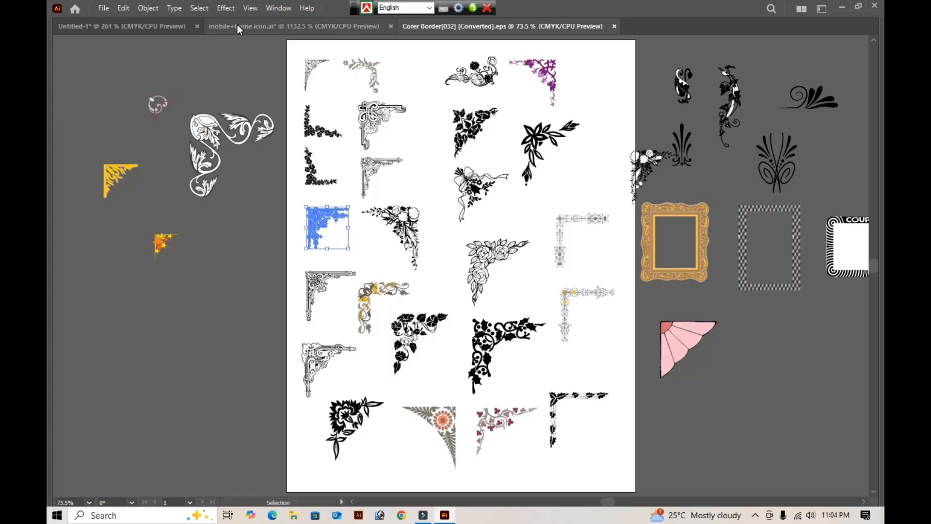
{"action": "left_click", "coordinate": [154, 25]}
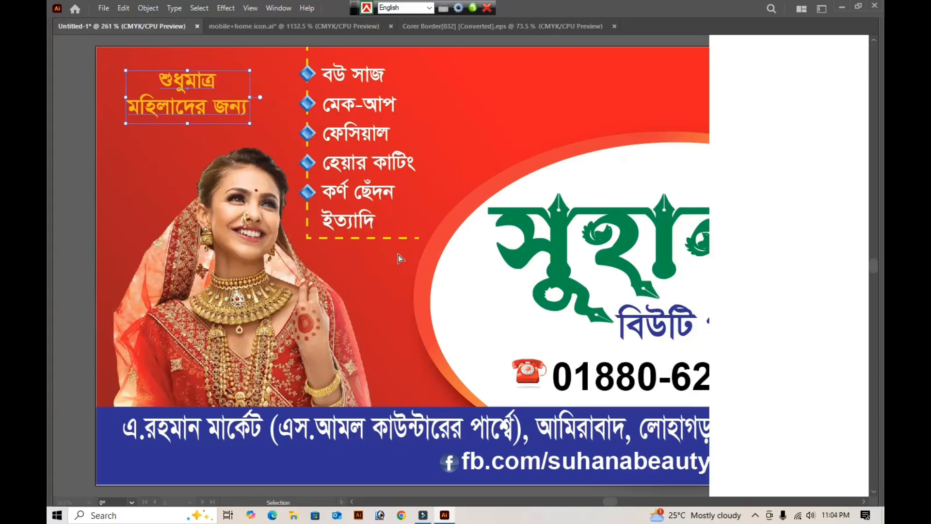
{"action": "key", "text": "ctrl+v"}
{"action": "key", "text": "space"}
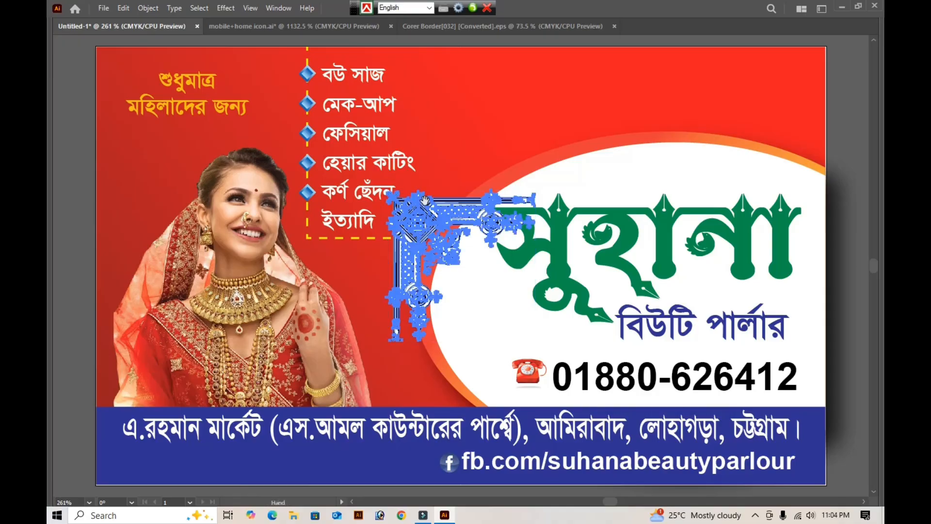
- Place the pasted ornament in the card's upper-left corner and scale it down to about 0.39 × 0.40 in
{"action": "left_click_drag", "start_coordinate": [429, 221], "coordinate": [402, 220]}
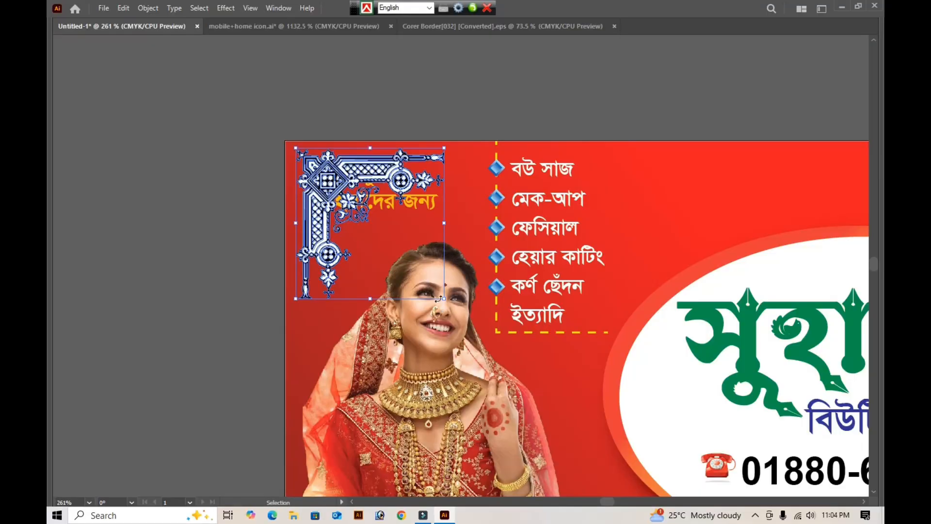
{"action": "left_click_drag", "start_coordinate": [443, 297], "coordinate": [352, 229]}
{"action": "key", "text": "Tab"}
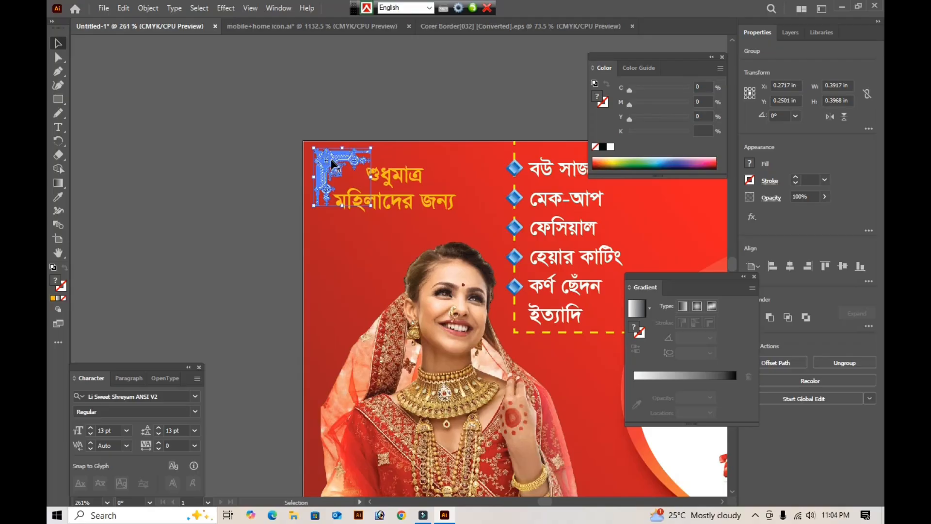
- Move the corner ornament off the card onto the empty canvas beside it, and inspect its black and white parts up close
{"action": "left_click_drag", "start_coordinate": [344, 146], "coordinate": [206, 121]}
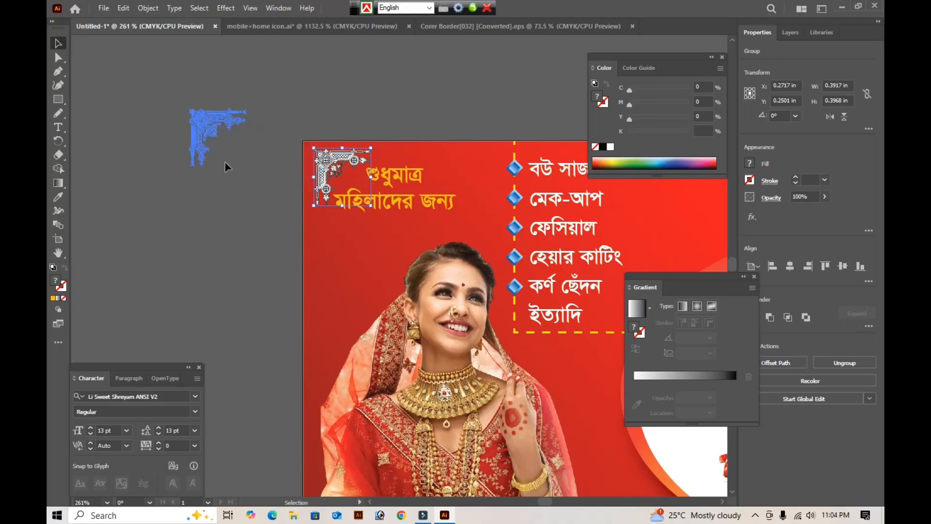
{"action": "left_click", "coordinate": [183, 106]}
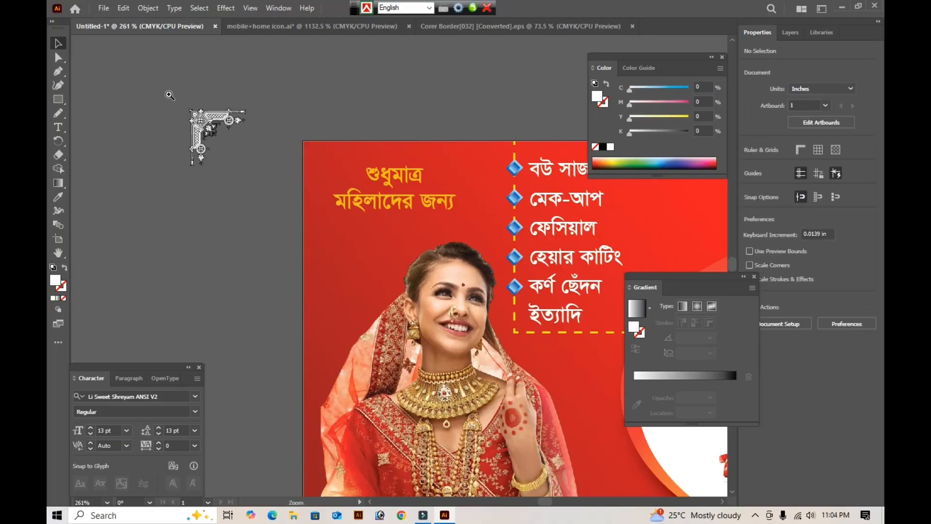
{"action": "left_click_drag", "start_coordinate": [168, 93], "coordinate": [286, 195]}
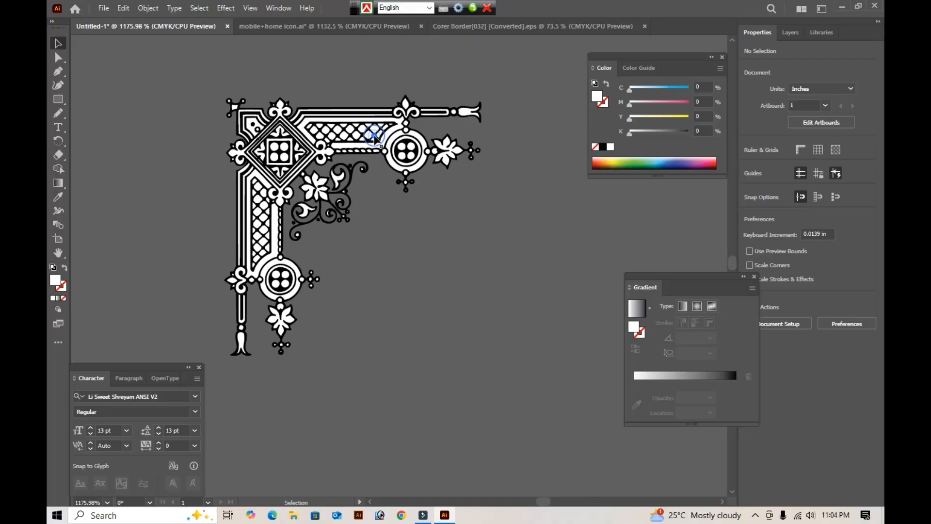
{"action": "left_click", "coordinate": [376, 143]}
{"action": "left_click", "coordinate": [395, 254]}
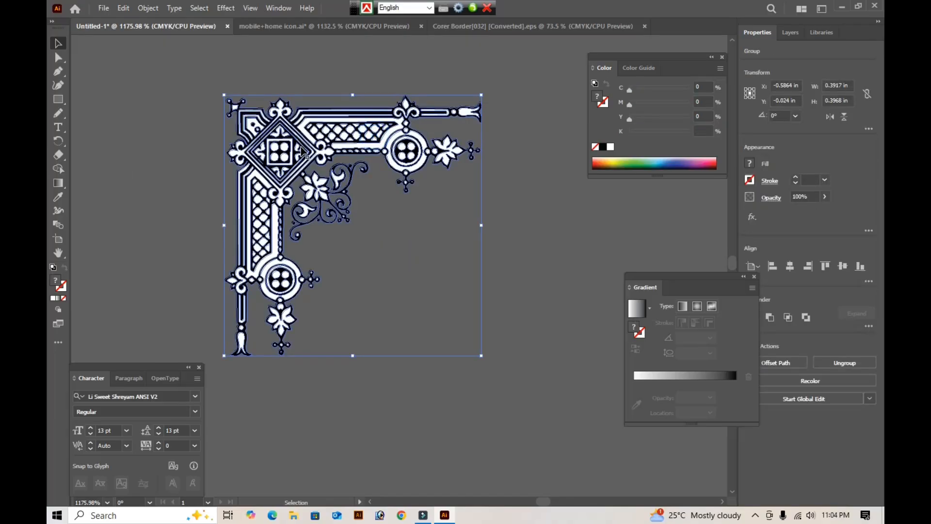
{"action": "key", "text": "ctrl+shift+a"}
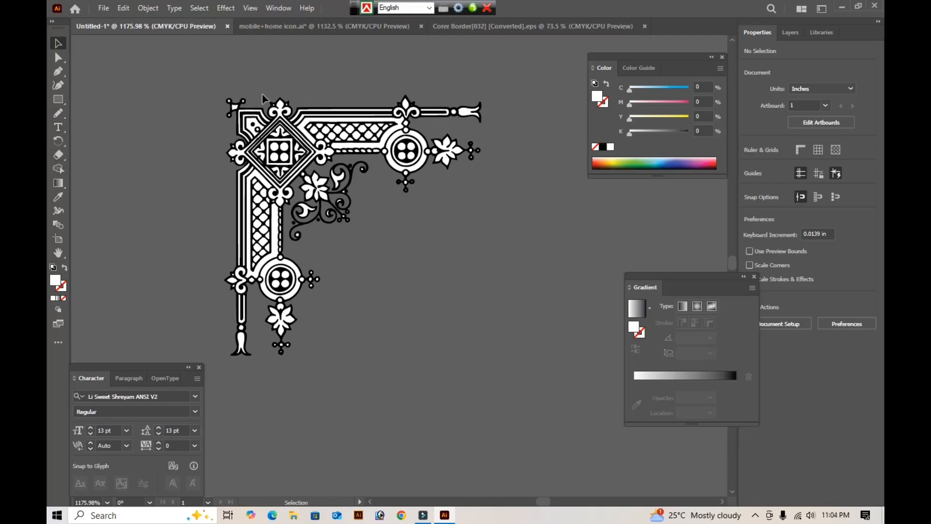
{"action": "key", "text": "a"}
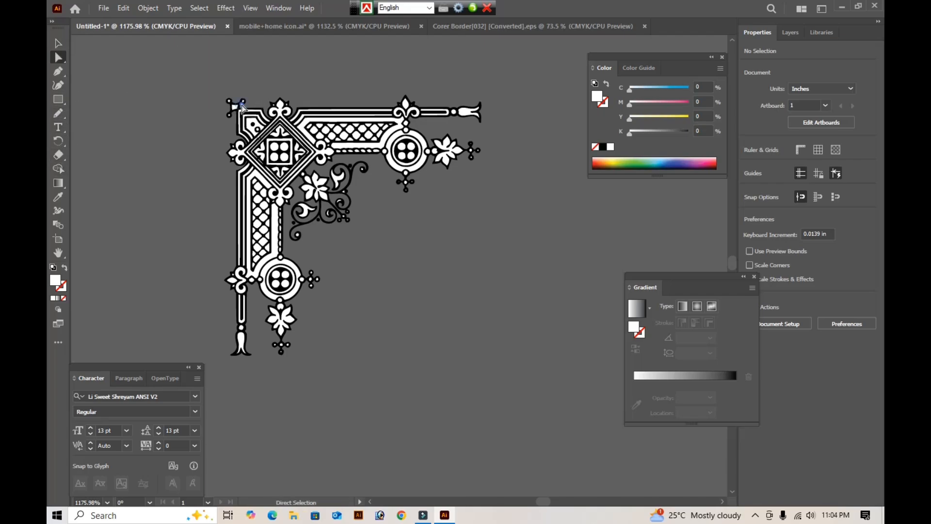
{"action": "left_click", "coordinate": [240, 106]}
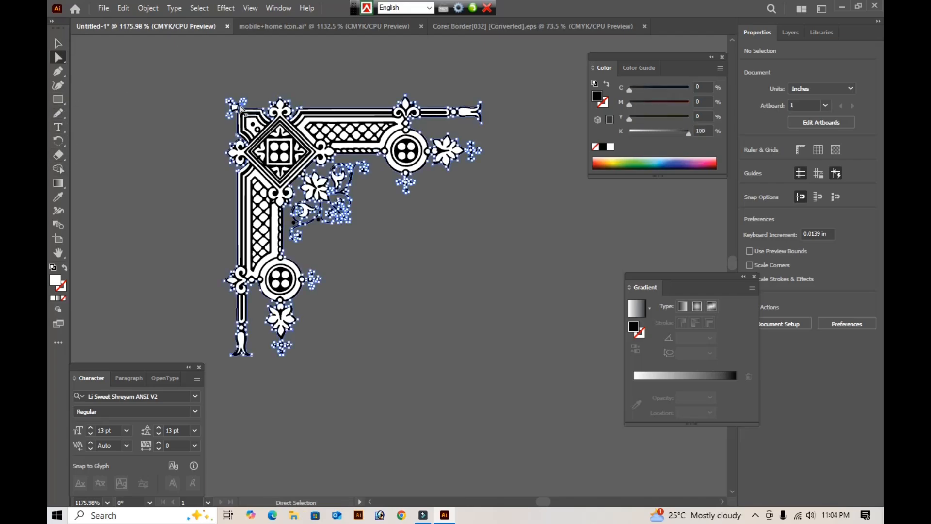
{"action": "left_click", "coordinate": [226, 8]}
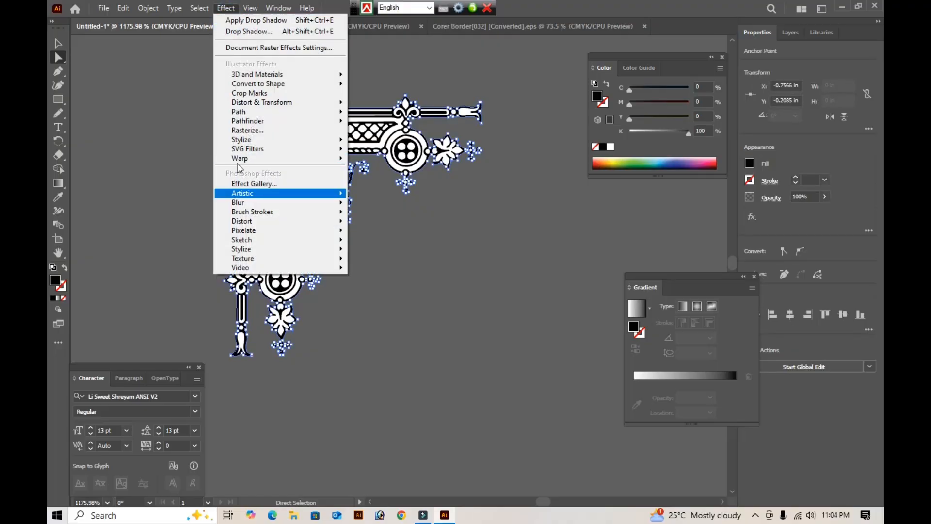
{"action": "mouse_move", "coordinate": [237, 144]}
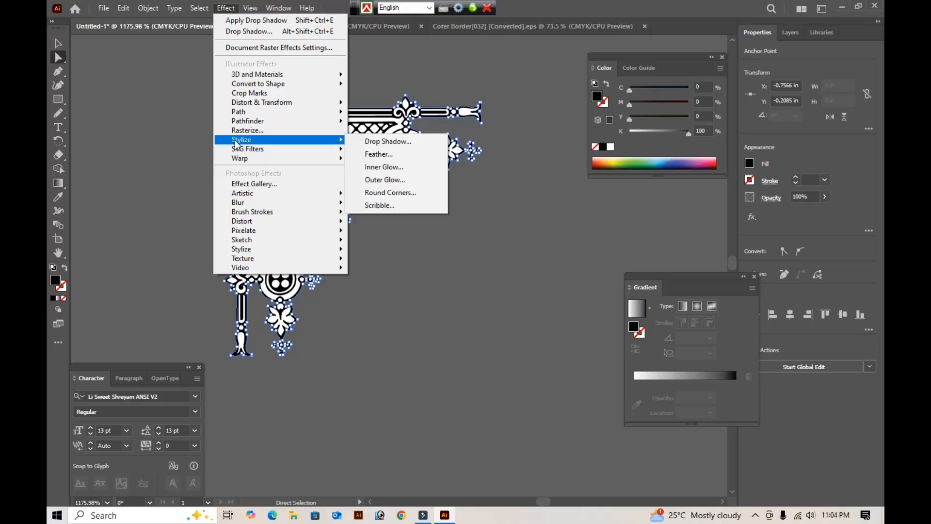
{"action": "mouse_move", "coordinate": [199, 8]}
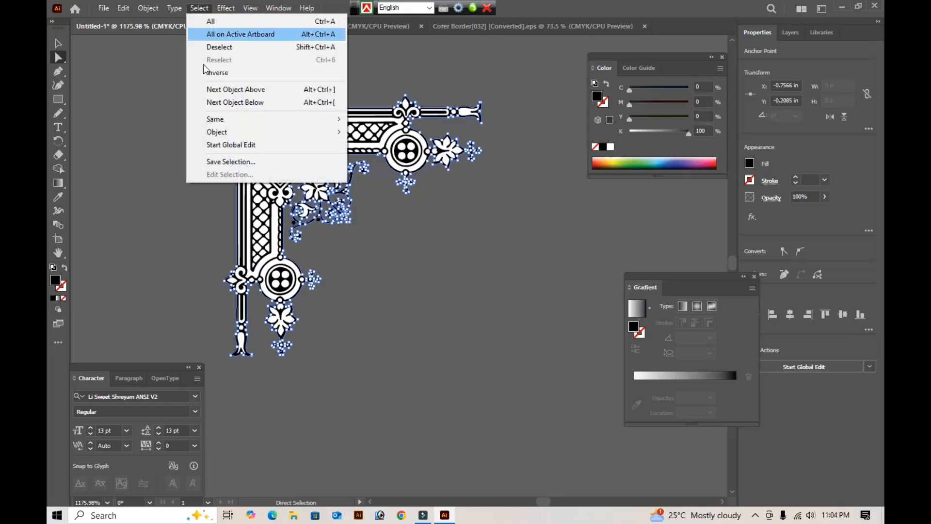
{"action": "mouse_move", "coordinate": [211, 127]}
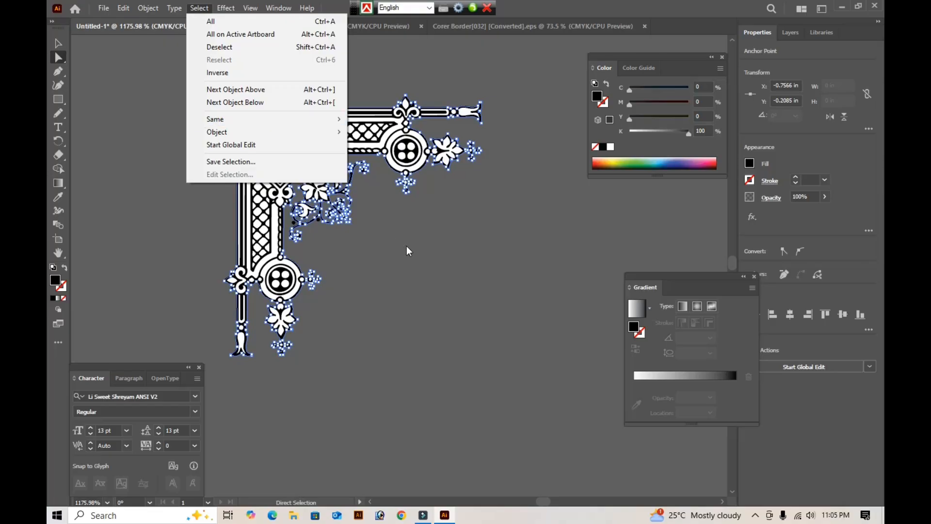
{"action": "left_click", "coordinate": [408, 250]}
{"action": "left_click", "coordinate": [406, 245]}
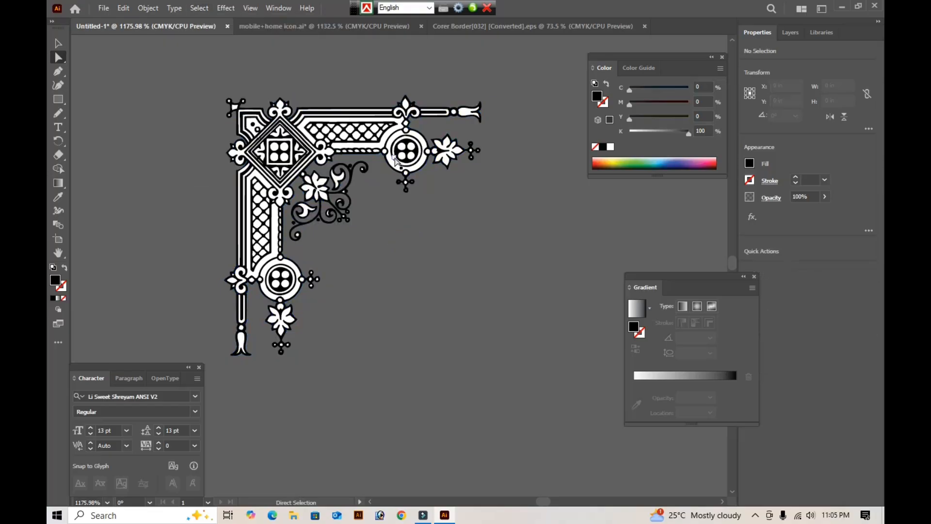
- Try removing the fill from every object sharing the fill and stroke of the white frame around the upper lattice
{"action": "left_click", "coordinate": [392, 135]}
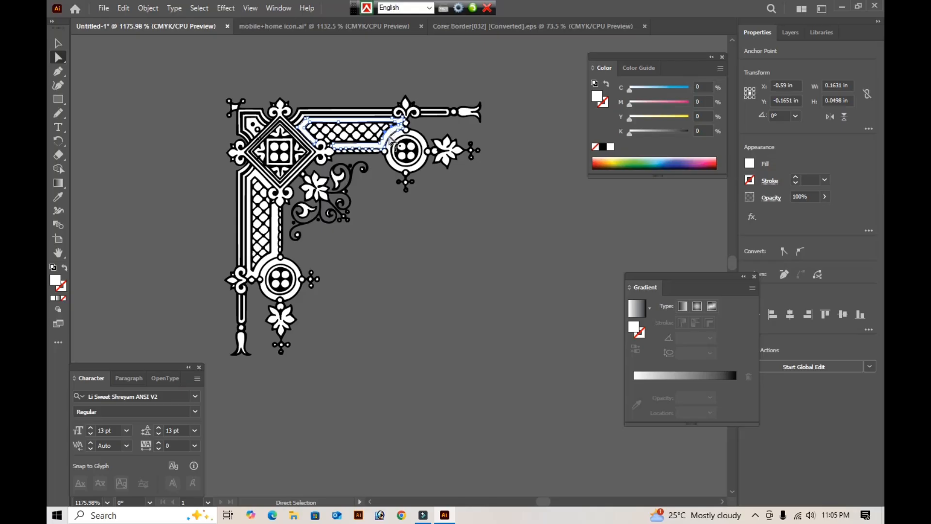
{"action": "left_click", "coordinate": [198, 9]}
{"action": "mouse_move", "coordinate": [238, 125]}
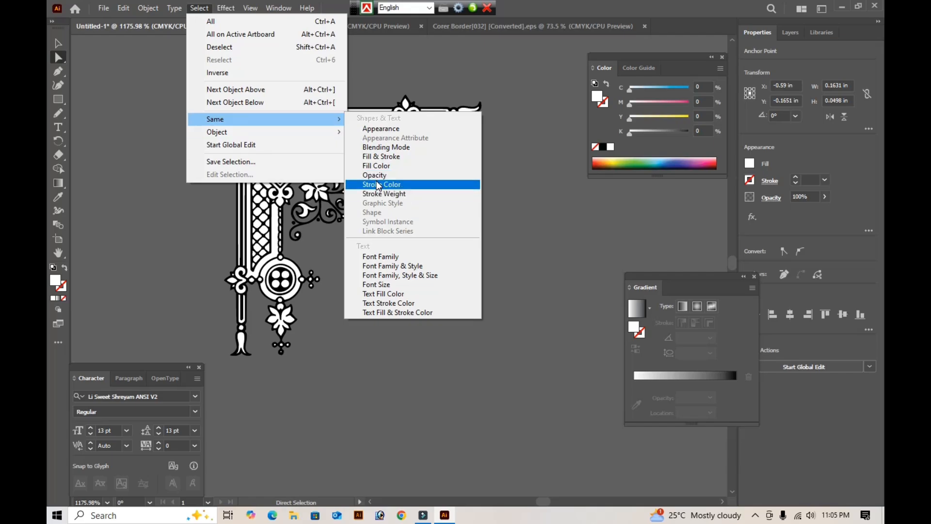
{"action": "left_click", "coordinate": [380, 156]}
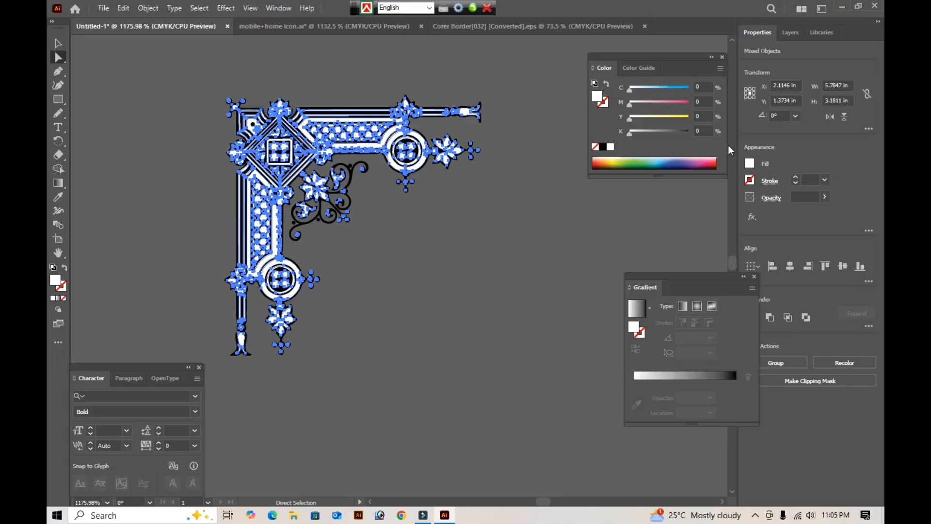
{"action": "left_click", "coordinate": [595, 147]}
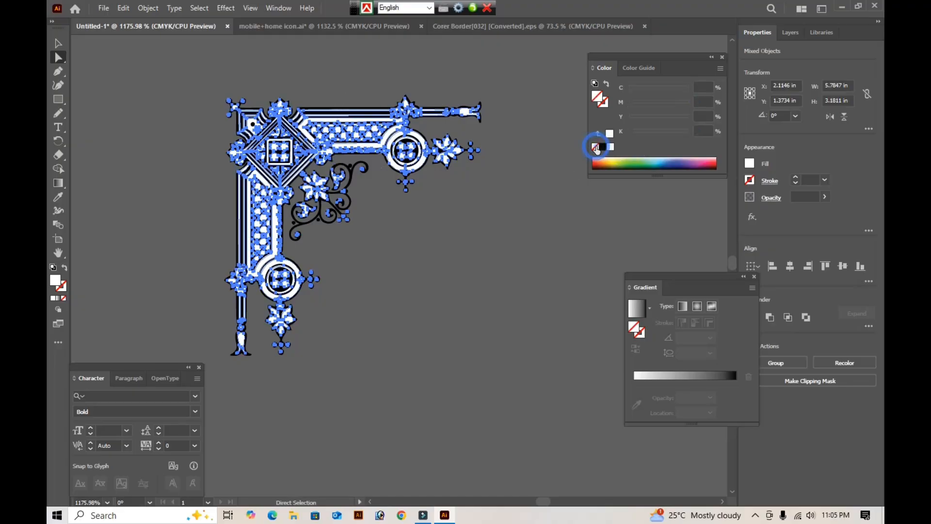
{"action": "key", "text": "ctrl+z"}
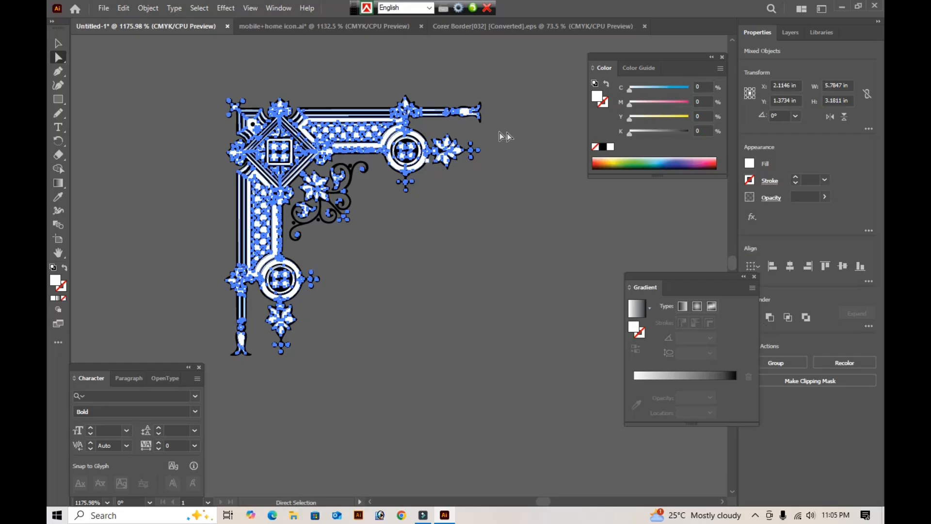
{"action": "left_click", "coordinate": [595, 147]}
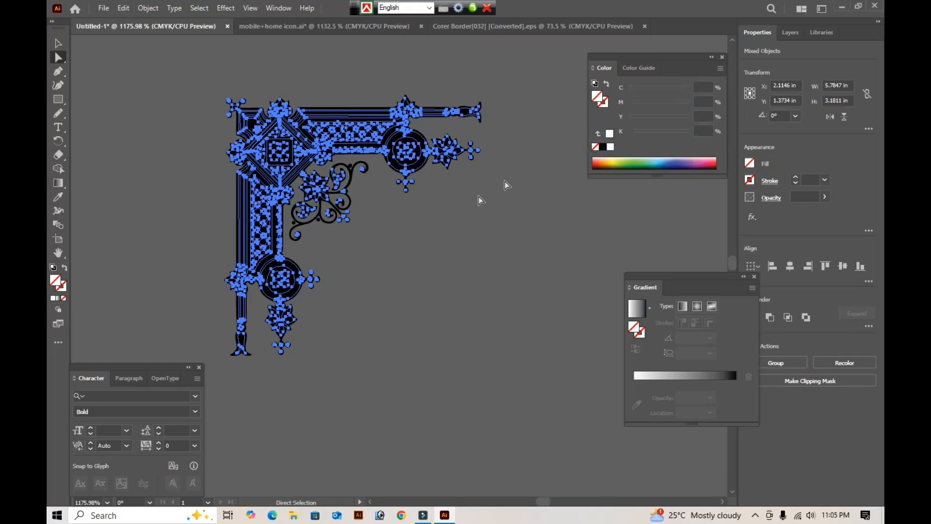
{"action": "left_click", "coordinate": [405, 248]}
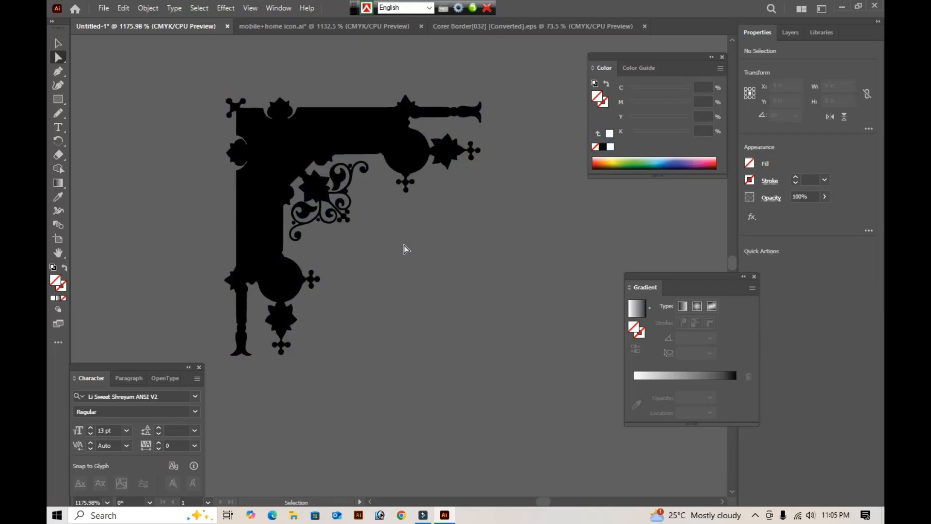
- Undo the fill removal on the ornament's white parts and clear the selection
{"action": "key", "text": "ctrl+z"}
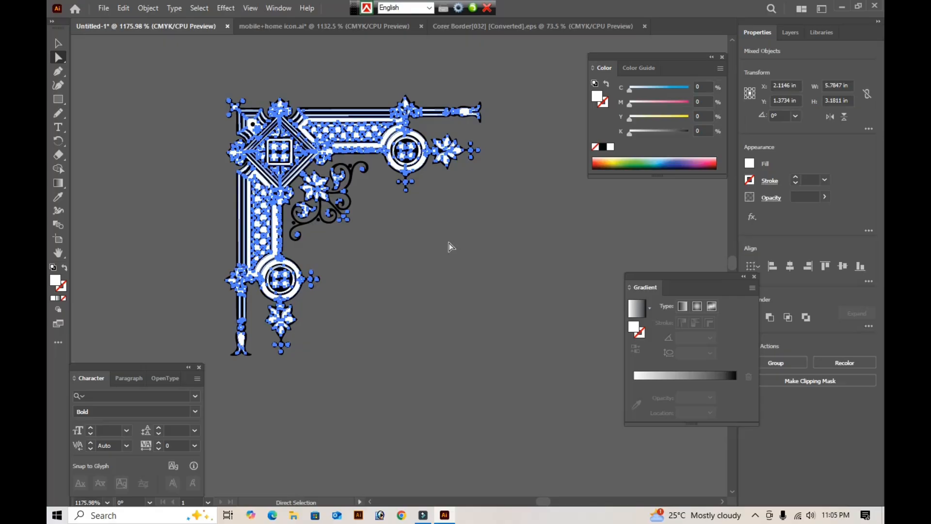
{"action": "key", "text": "ctrl+shift+z"}
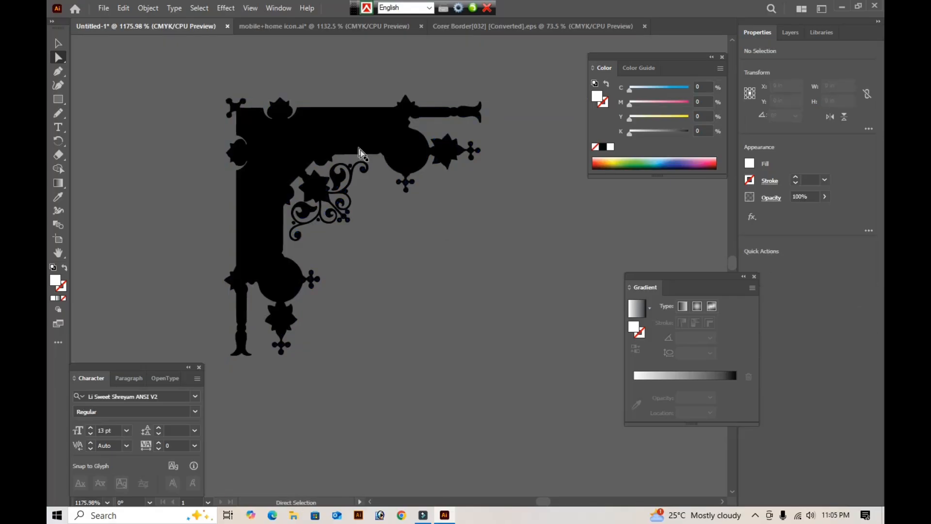
{"action": "key", "text": "ctrl+z"}
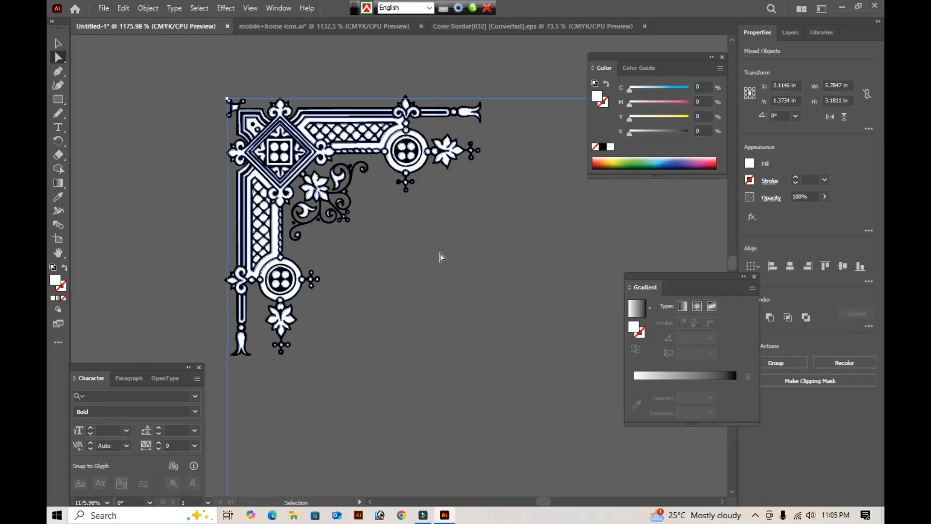
{"action": "key", "text": "ctrl+z"}
{"action": "left_click", "coordinate": [464, 268]}
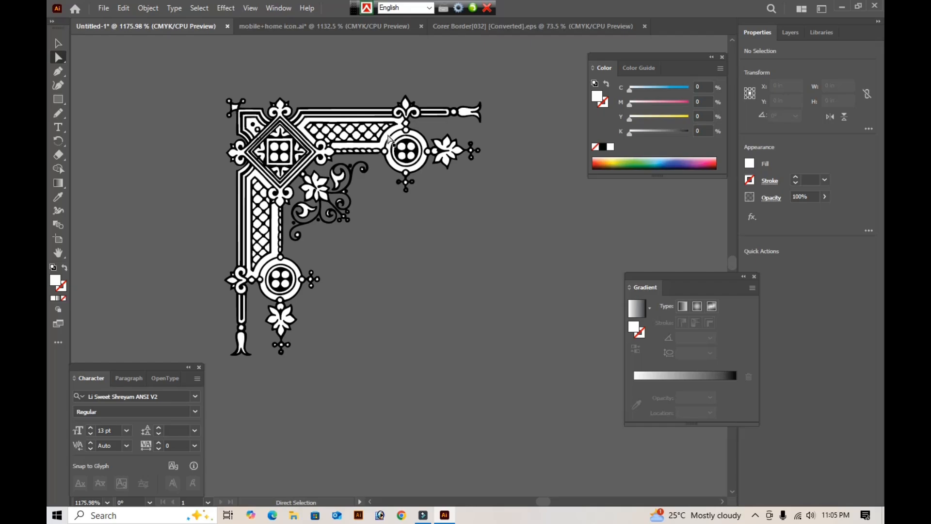
- Try deleting the white frame around the upper lattice and the black backing shape, and undo both deletions
{"action": "left_click", "coordinate": [390, 139]}
{"action": "key", "text": "Delete"}
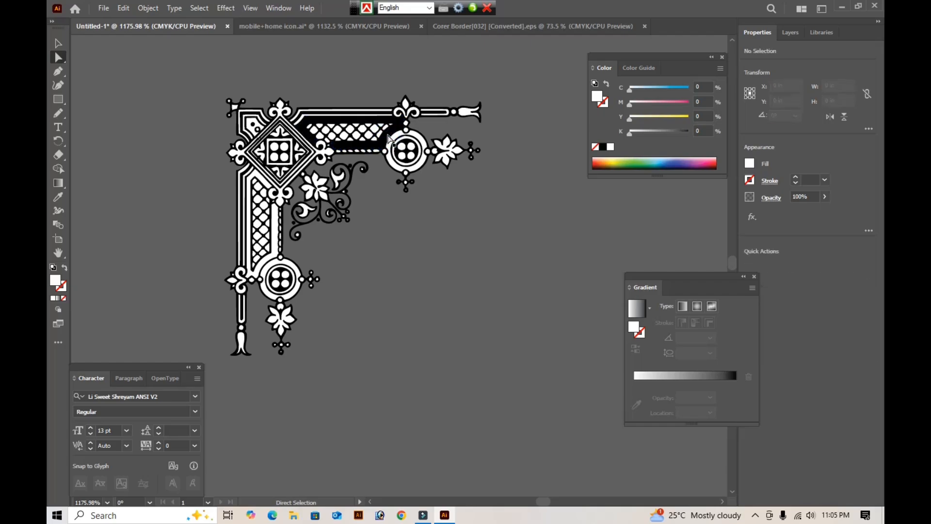
{"action": "left_click", "coordinate": [388, 139]}
{"action": "key", "text": "Delete"}
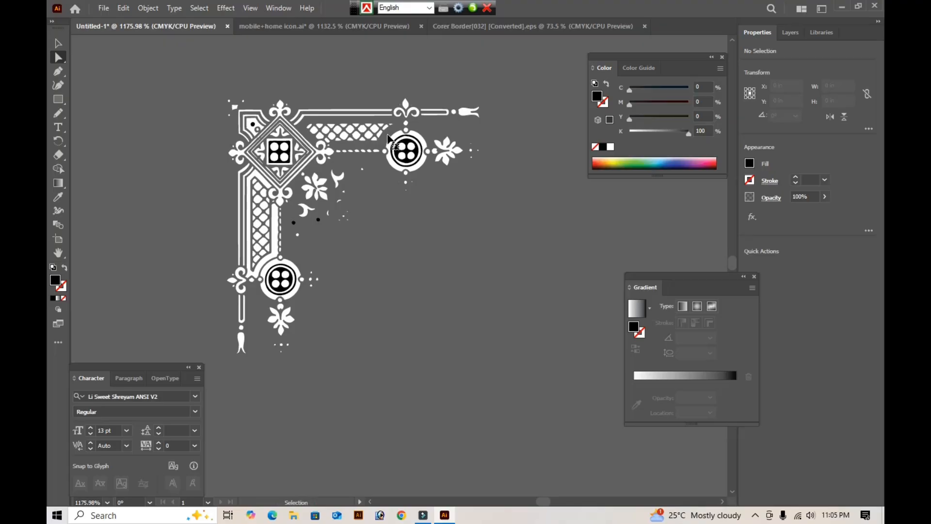
{"action": "key", "text": "ctrl+a"}
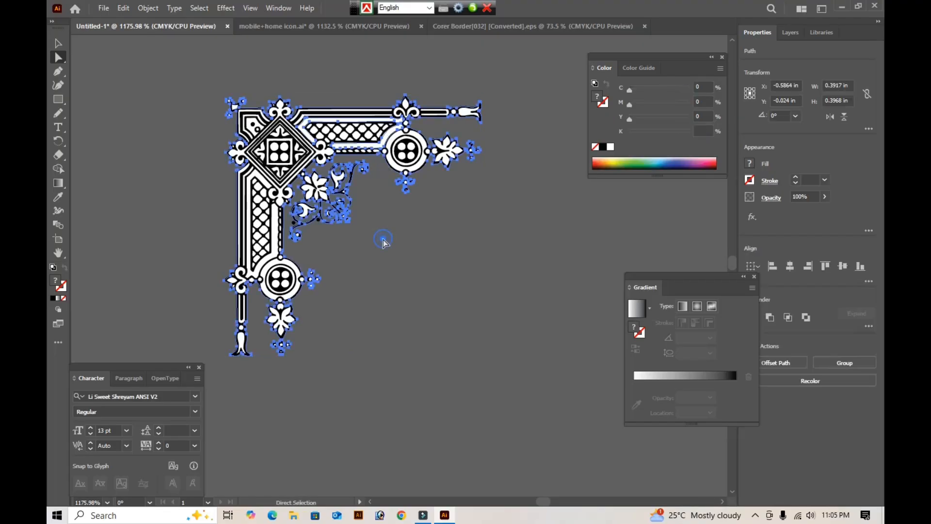
{"action": "left_click", "coordinate": [383, 241]}
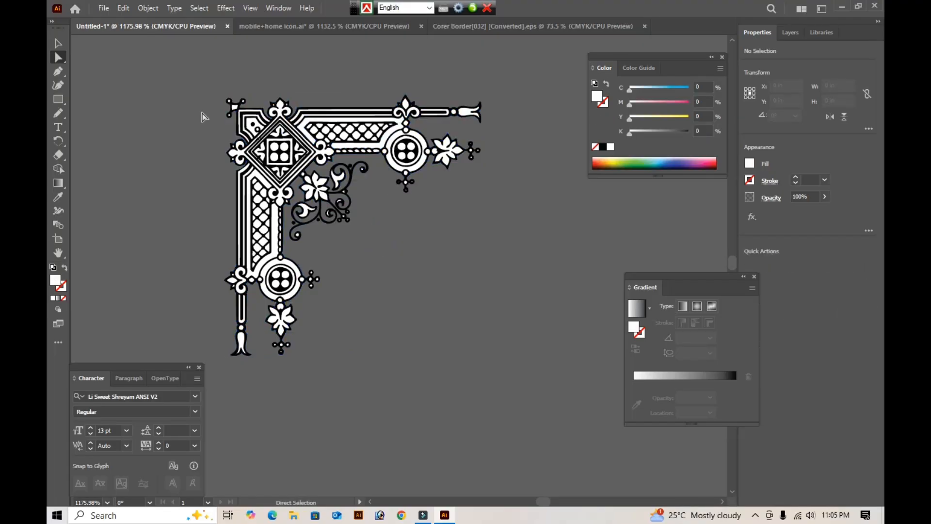
- Cut the black backing shape out of the corner ornament
{"action": "key", "text": "ctrl+space"}
{"action": "left_click_drag", "start_coordinate": [176, 75], "coordinate": [530, 199]}
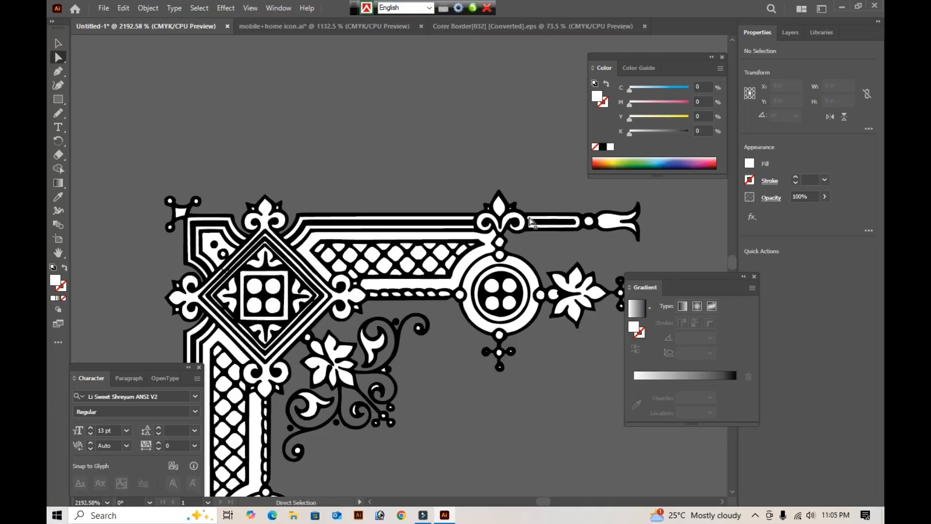
{"action": "left_click", "coordinate": [518, 212]}
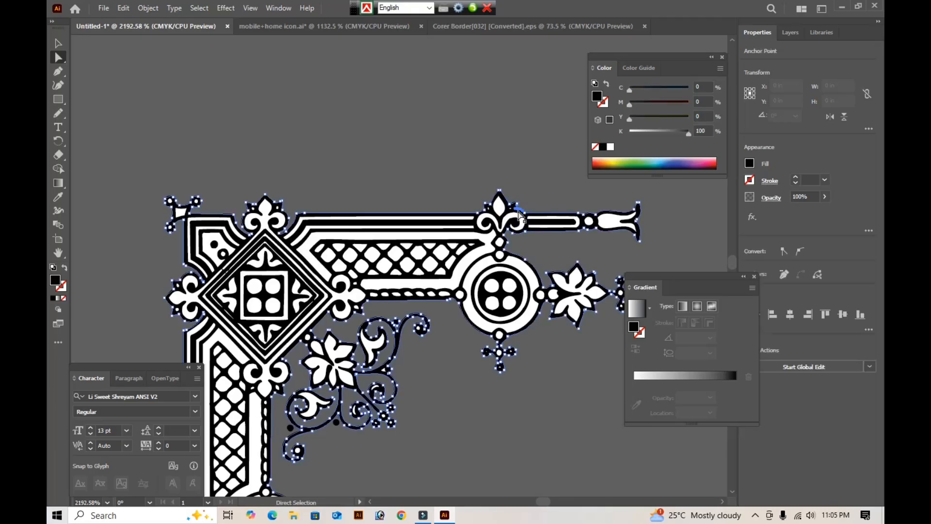
{"action": "key", "text": "ctrl"}
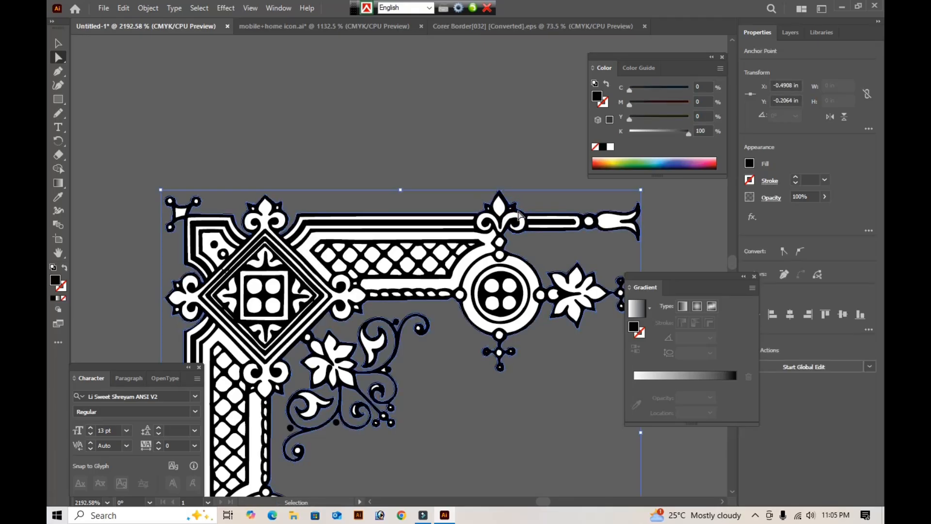
{"action": "key", "text": "ctrl+x"}
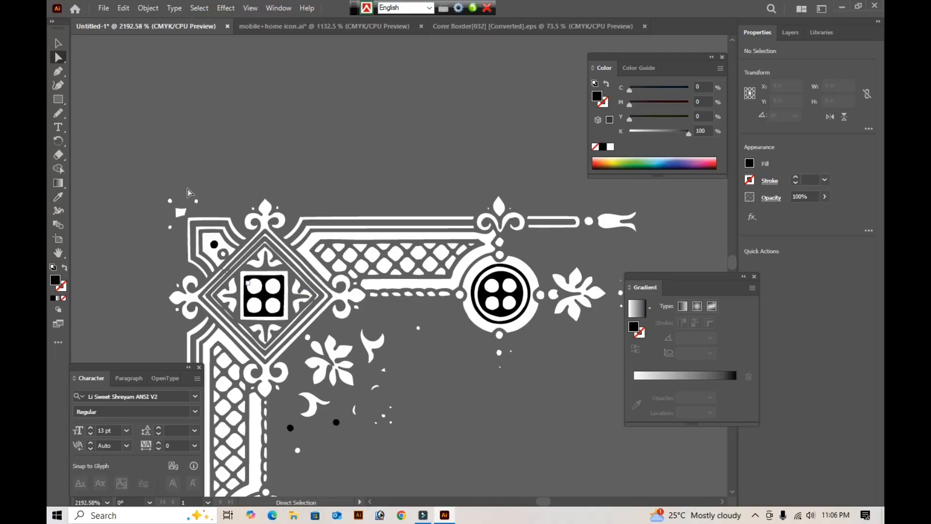
- Delete the black square in the diamond, the black dot in the corner, and the black disc and ring in the upper arm's circle
{"action": "key", "text": "Tab"}
{"action": "left_click_drag", "start_coordinate": [139, 187], "coordinate": [523, 412]}
{"action": "left_click", "coordinate": [259, 206]}
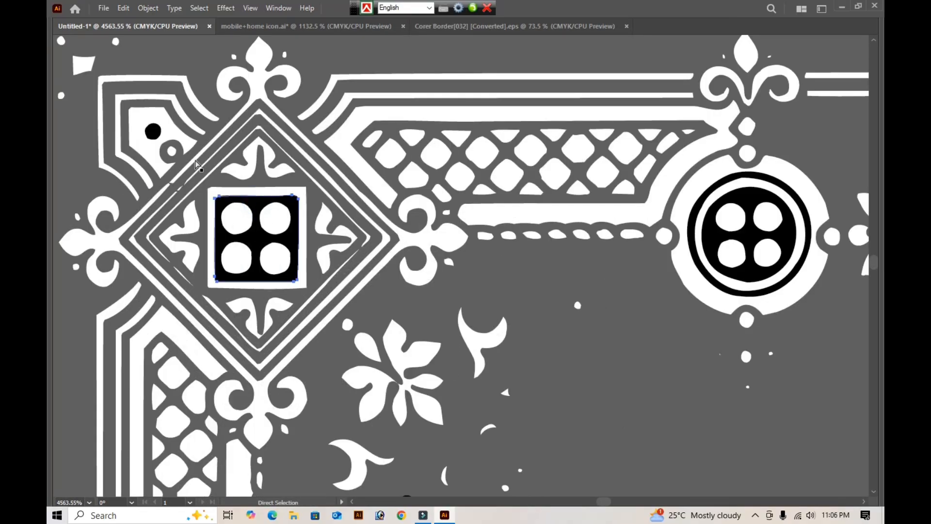
{"action": "left_click", "coordinate": [152, 131], "text": "shift"}
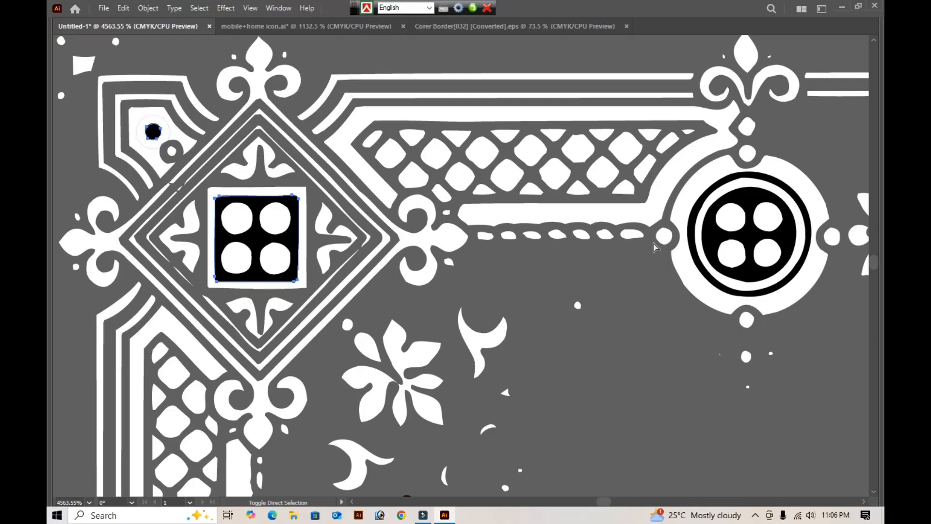
{"action": "left_click", "coordinate": [714, 245], "text": "shift"}
{"action": "key", "text": "Delete"}
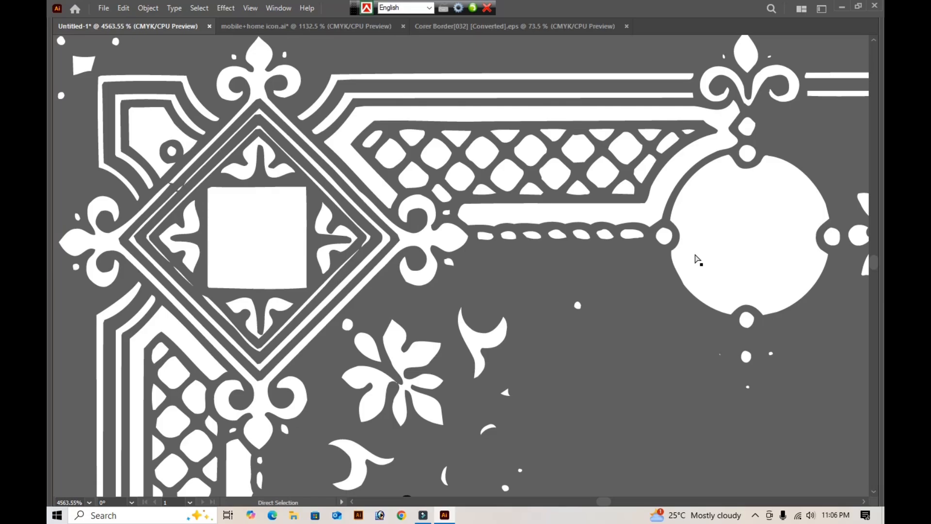
- Undo the deletion of the black details and the cut of the ornament's black backing shape
{"action": "key", "text": "ctrl+minus"}
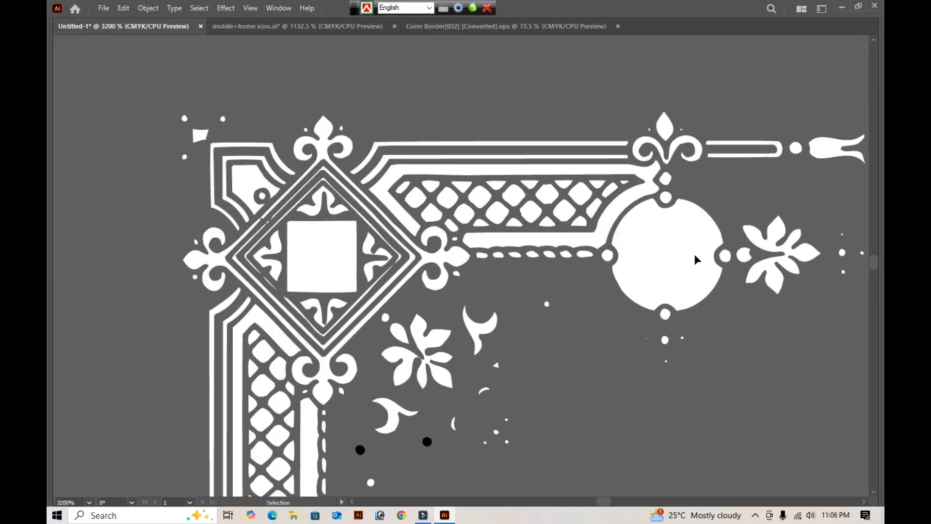
{"action": "key", "text": "ctrl+minus"}
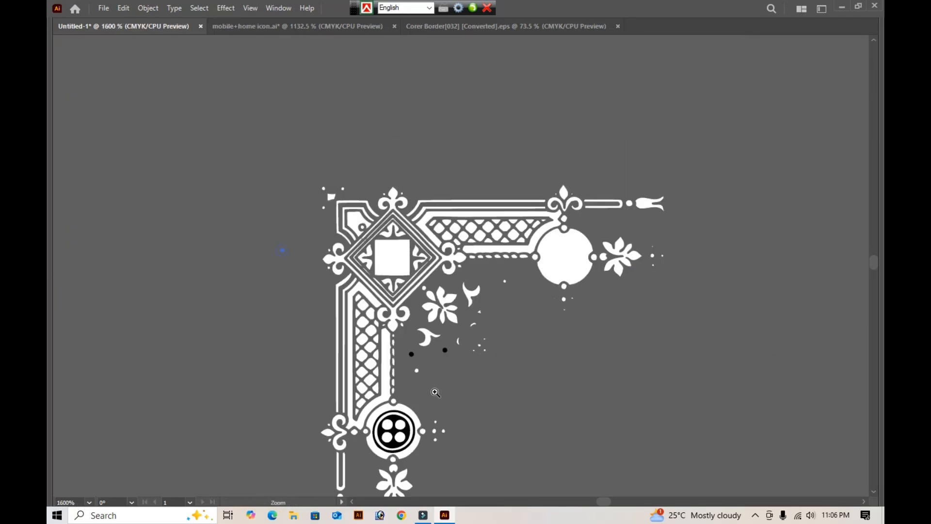
{"action": "left_click_drag", "start_coordinate": [281, 252], "coordinate": [551, 465]}
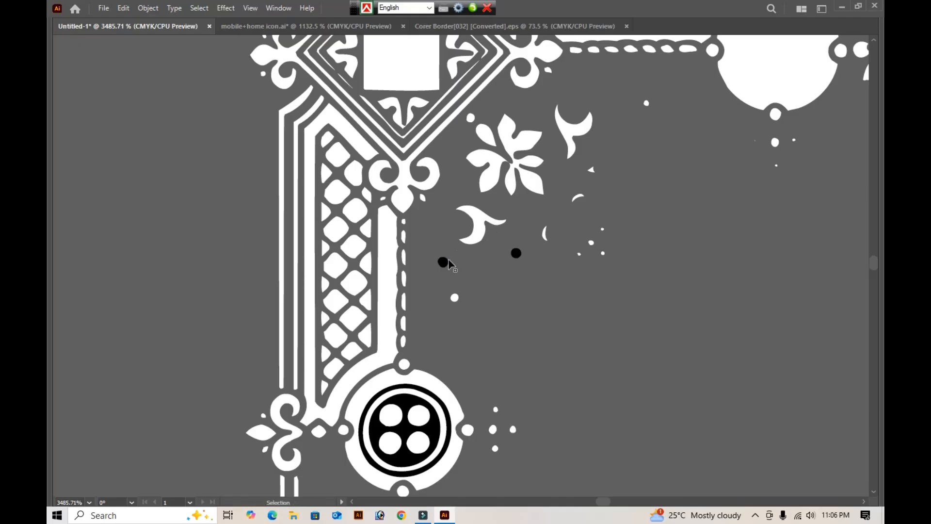
{"action": "left_click", "coordinate": [674, 291]}
{"action": "key", "text": "v"}
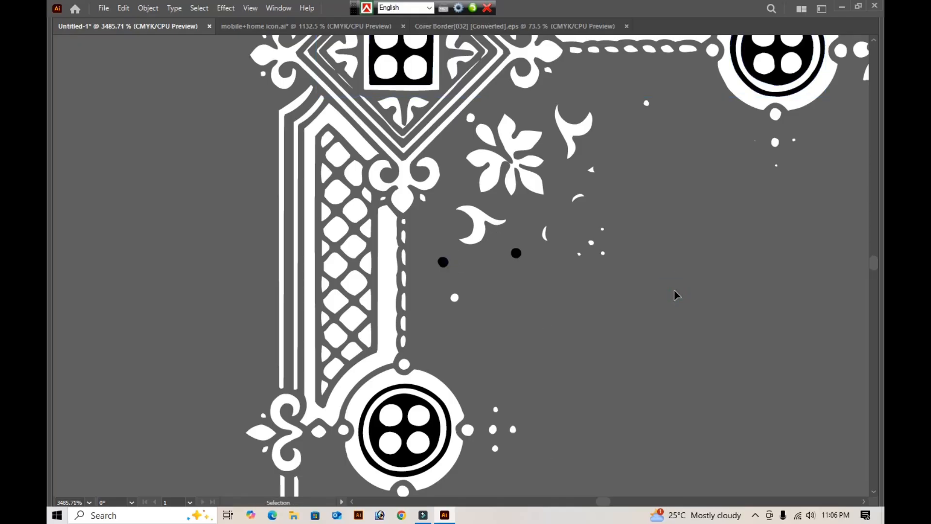
{"action": "key", "text": "ctrl+minus"}
{"action": "key", "text": "ctrl+minus"}
{"action": "key", "text": "ctrl+minus"}
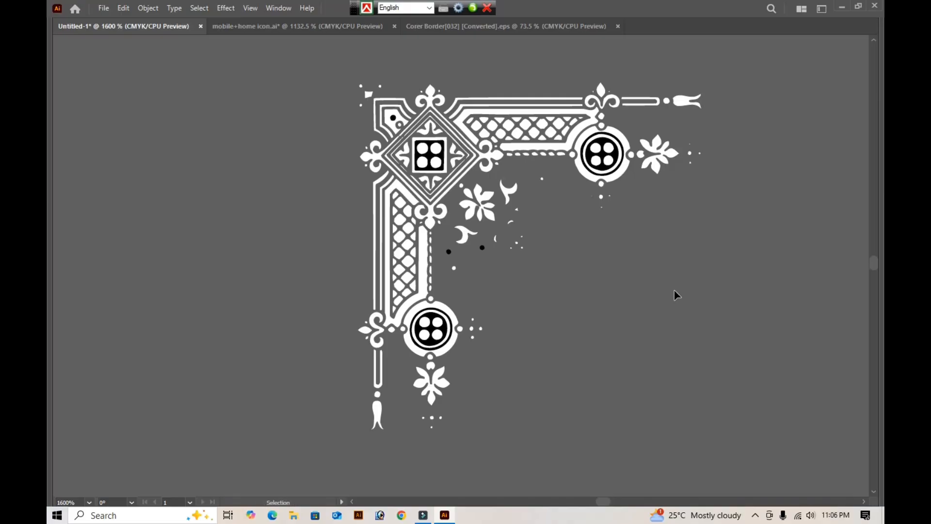
{"action": "key", "text": "ctrl+a"}
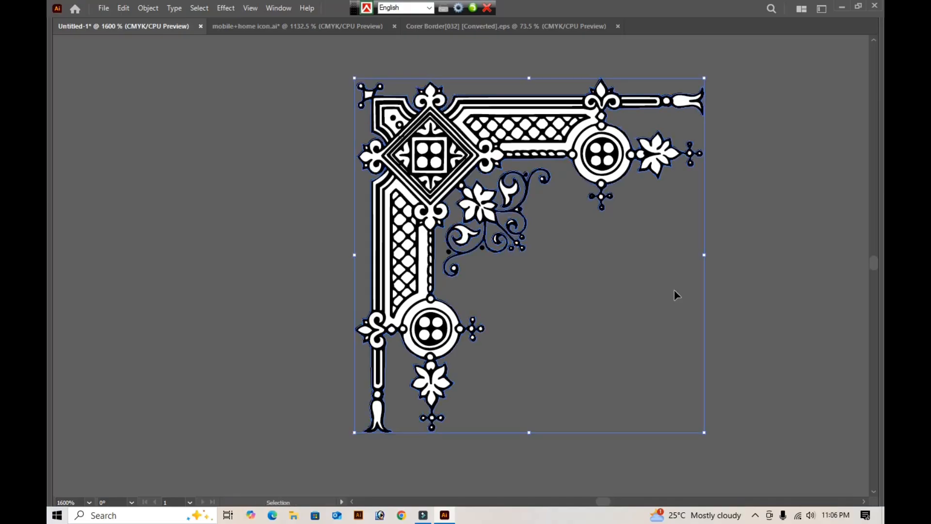
- Try filling the corner ornament's black backing shape with the card's red gradient, and undo the fill
{"action": "key", "text": "ctrl+minus"}
{"action": "key", "text": "ctrl+minus"}
{"action": "key", "text": "ctrl+minus"}
{"action": "key", "text": "a"}
{"action": "key", "text": "i"}
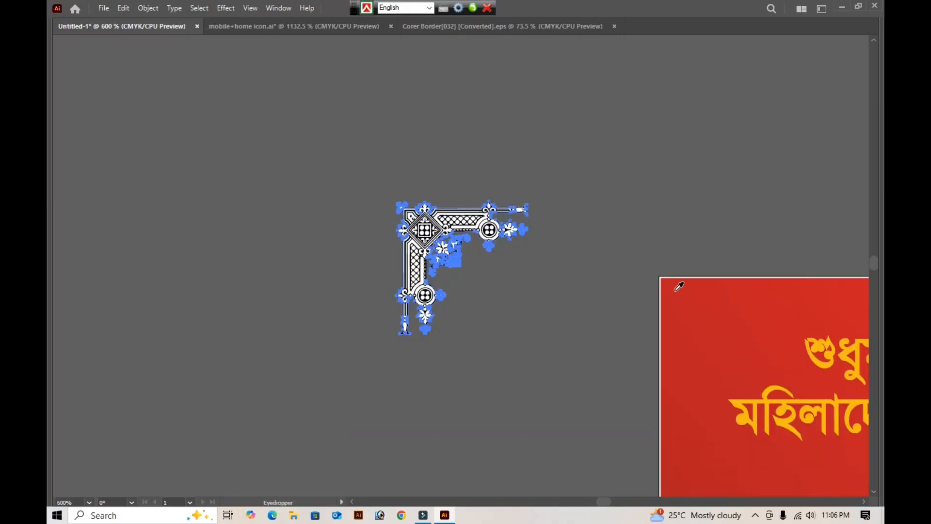
{"action": "left_click", "coordinate": [695, 313]}
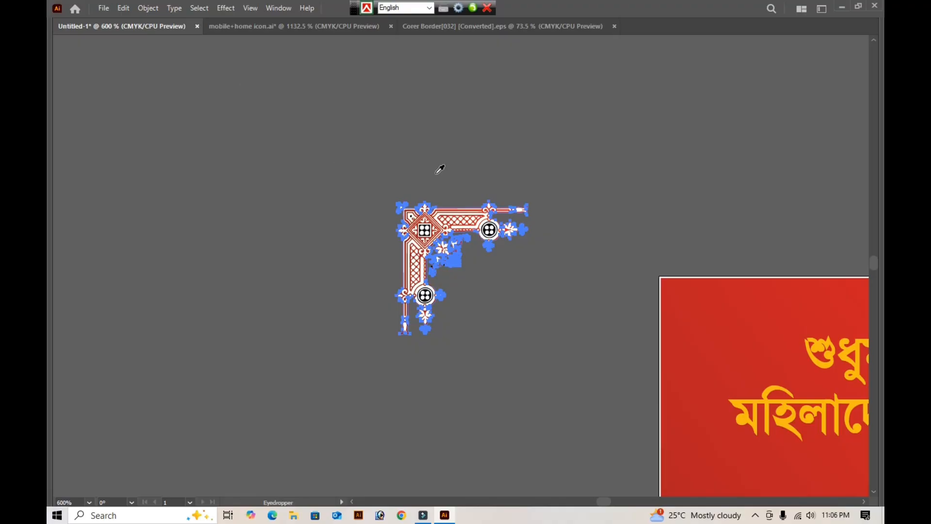
{"action": "key", "text": "Tab"}
{"action": "left_click", "coordinate": [57, 42]}
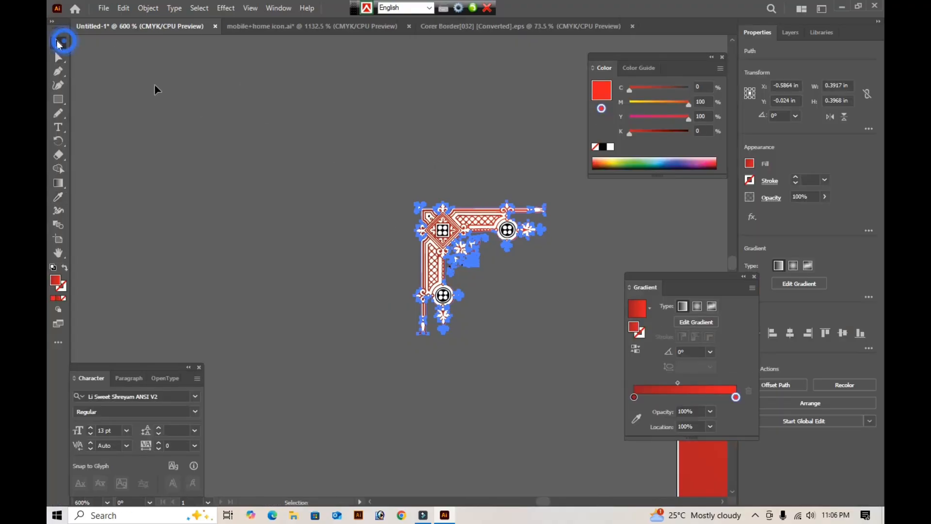
{"action": "key", "text": "Tab"}
{"action": "key", "text": "ctrl+z"}
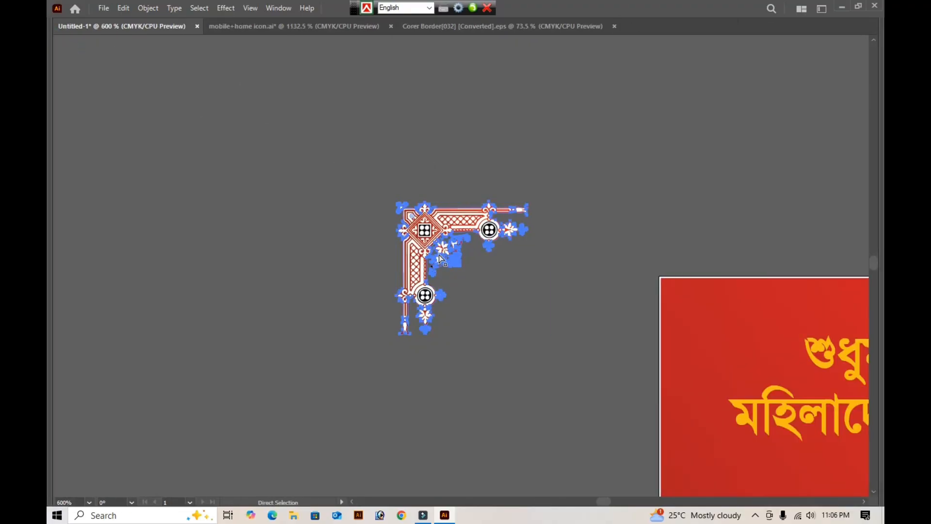
{"action": "key", "text": "ctrl+z"}
{"action": "key", "text": "v"}
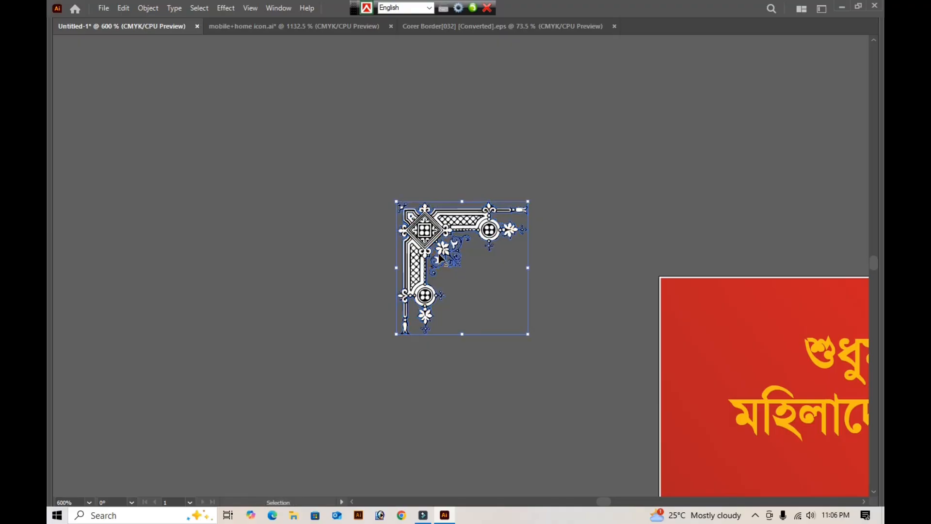
- Fill the corner ornament's black backing shape with white and remove that shape from behind the ornament's details
{"action": "key", "text": "Tab"}
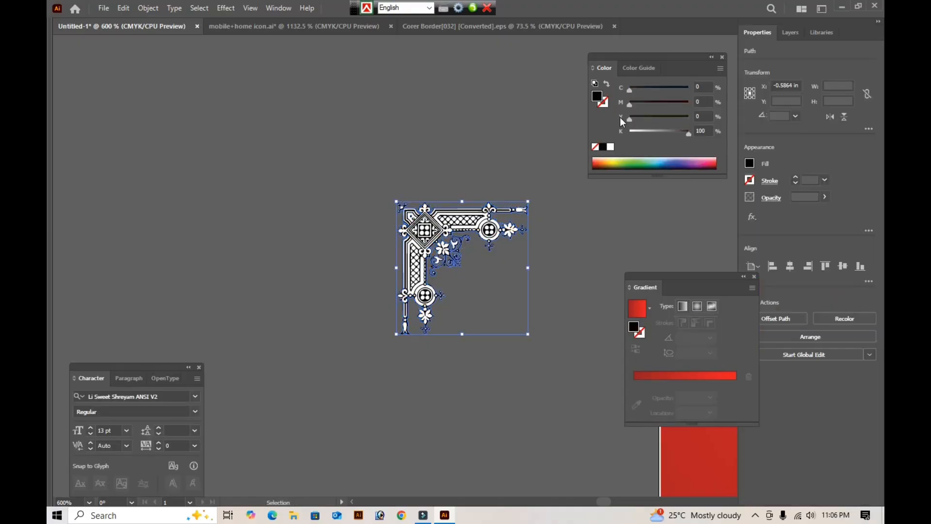
{"action": "left_click", "coordinate": [610, 147]}
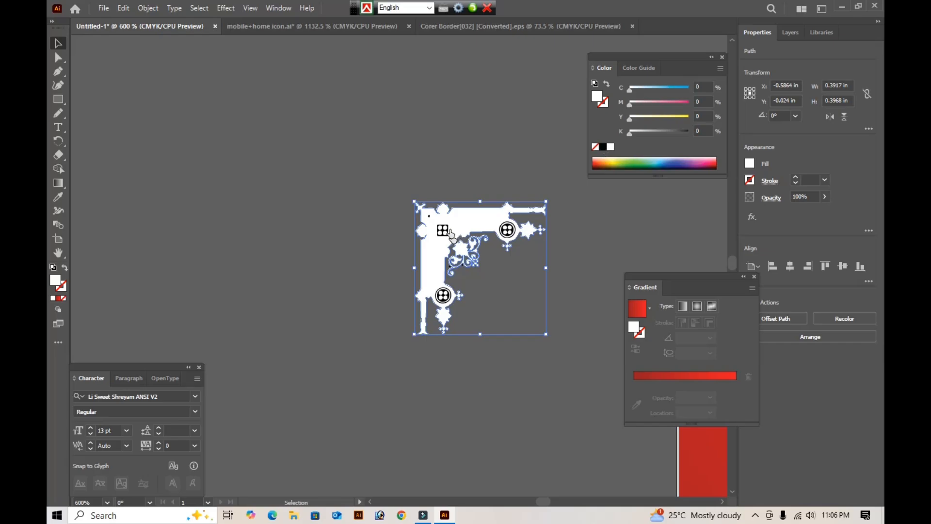
{"action": "left_click", "coordinate": [408, 185]}
{"action": "key", "text": "z"}
{"action": "left_click_drag", "start_coordinate": [396, 183], "coordinate": [576, 337]}
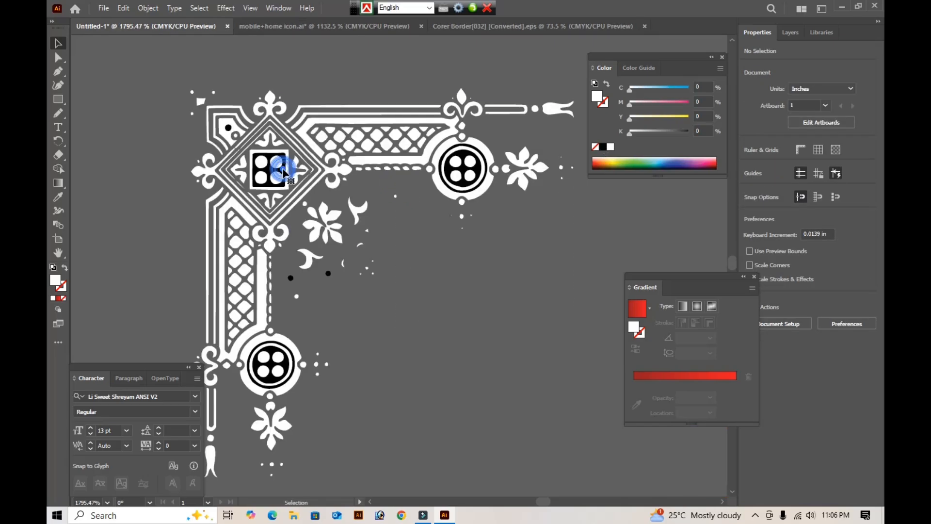
- Apply the Pathfinder Divide operation to the whole corner ornament group
{"action": "left_click", "coordinate": [283, 174]}
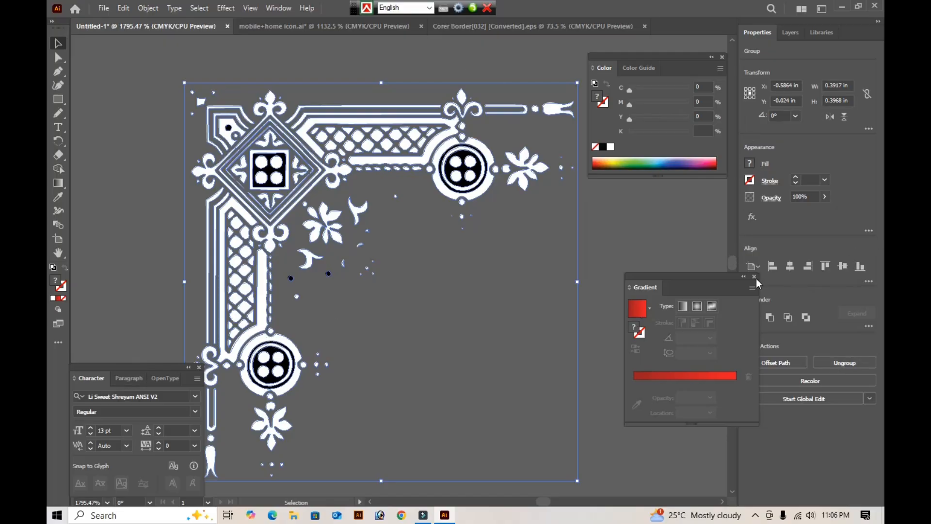
{"action": "left_click_drag", "start_coordinate": [696, 275], "coordinate": [659, 299]}
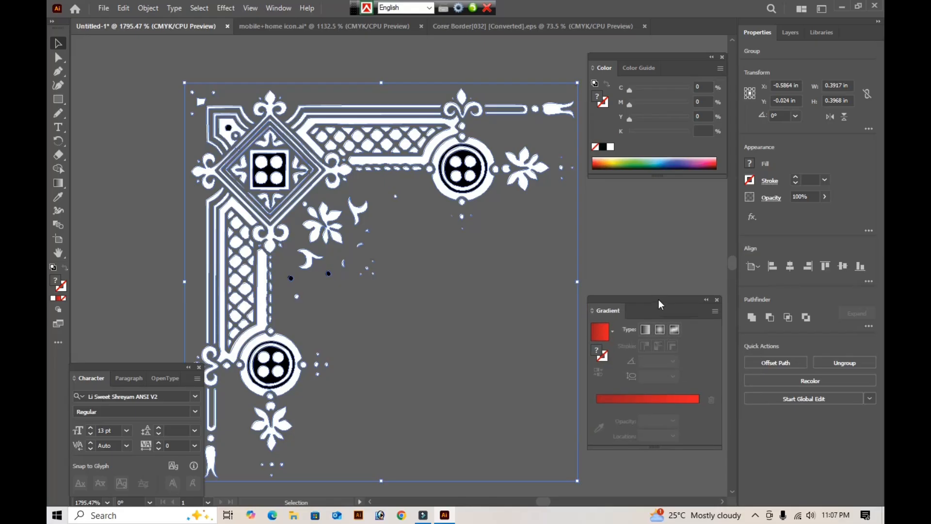
{"action": "left_click", "coordinate": [868, 325]}
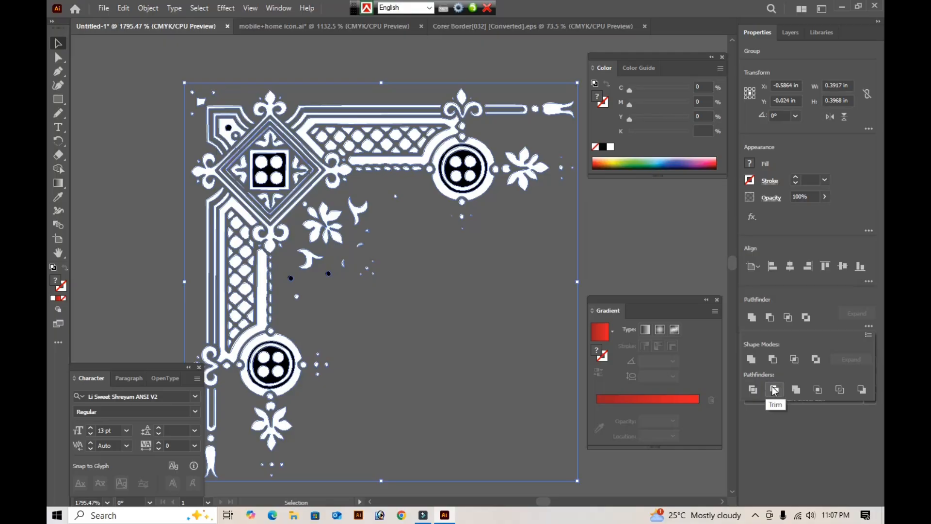
{"action": "left_click", "coordinate": [753, 390]}
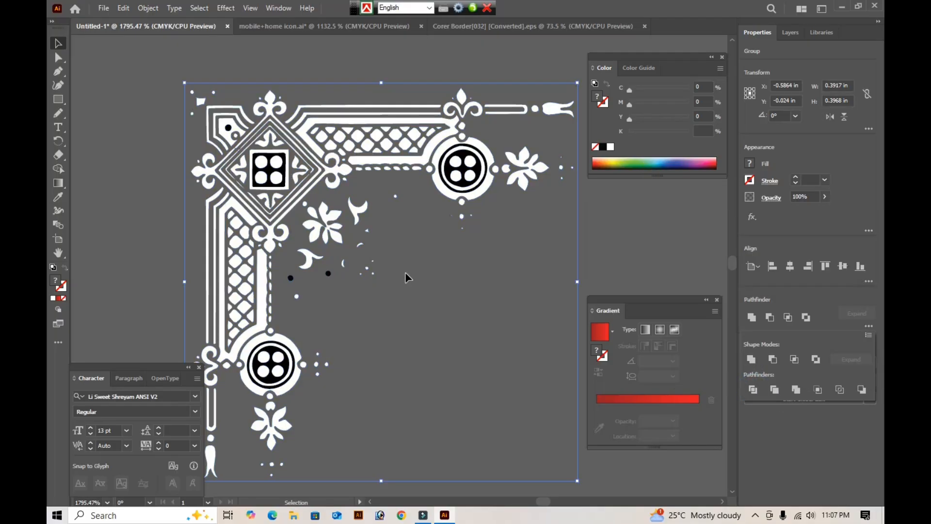
- Delete the black square inside the diamond and the black disc inside the upper arm's circle
{"action": "left_click", "coordinate": [434, 278]}
{"action": "key", "text": "a"}
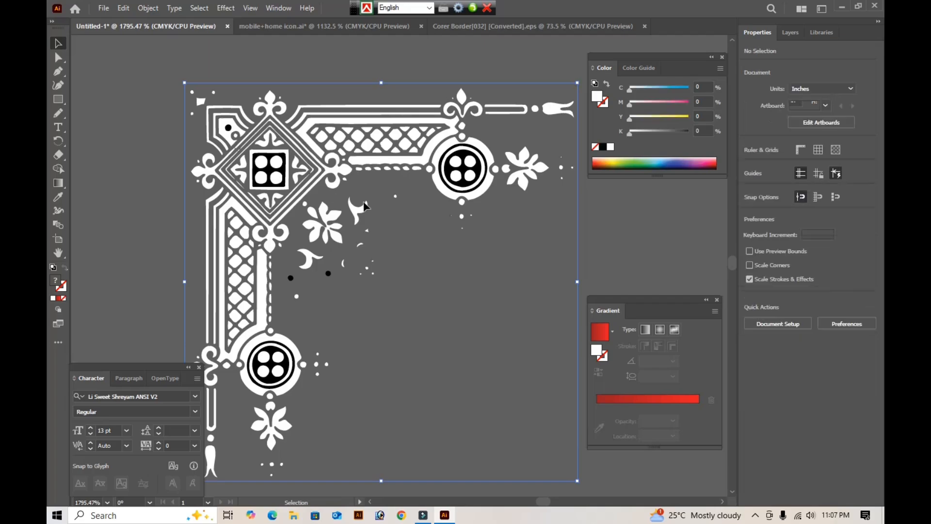
{"action": "left_click", "coordinate": [280, 169]}
{"action": "left_click", "coordinate": [279, 169]}
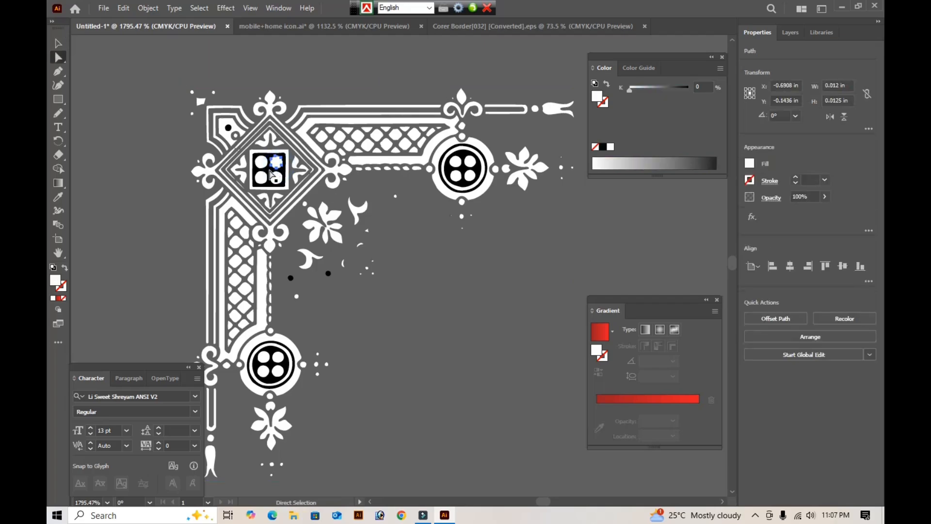
{"action": "key", "text": "Delete"}
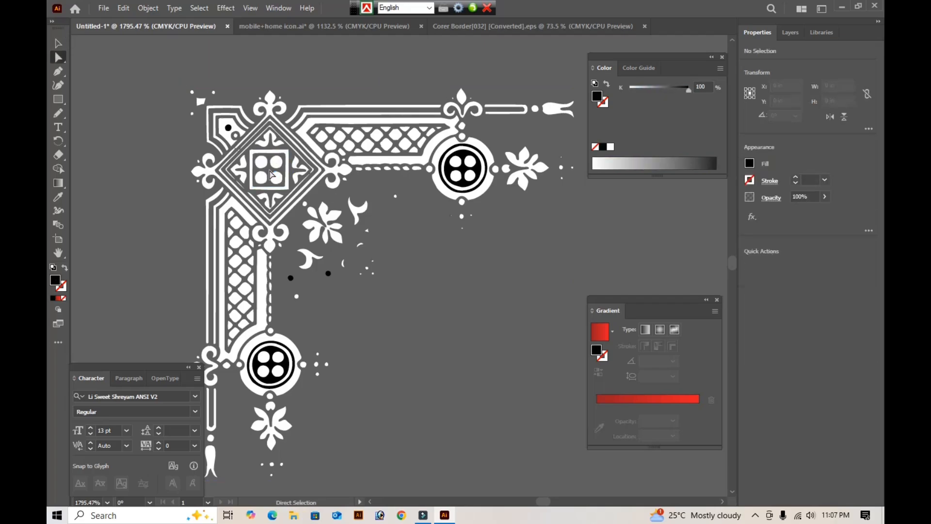
{"action": "left_click", "coordinate": [464, 175]}
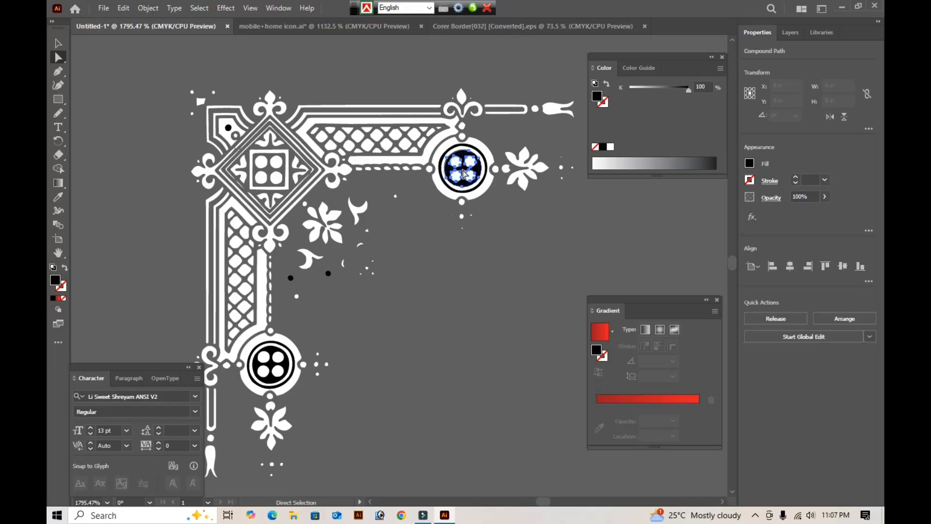
{"action": "key", "text": "Delete"}
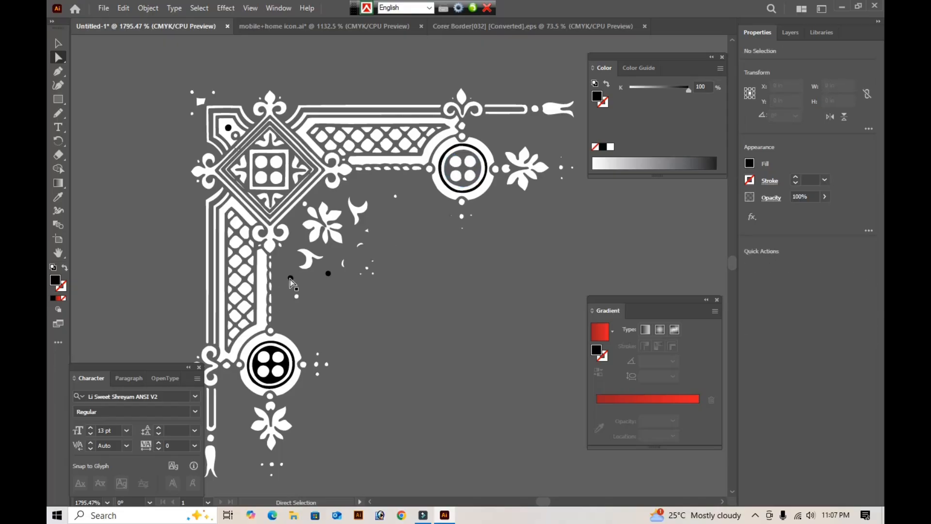
- Delete the loose black dot below the leaf flower and the black disc inside the lower arm's circle
{"action": "left_click", "coordinate": [290, 278]}
{"action": "left_click", "coordinate": [329, 273]}
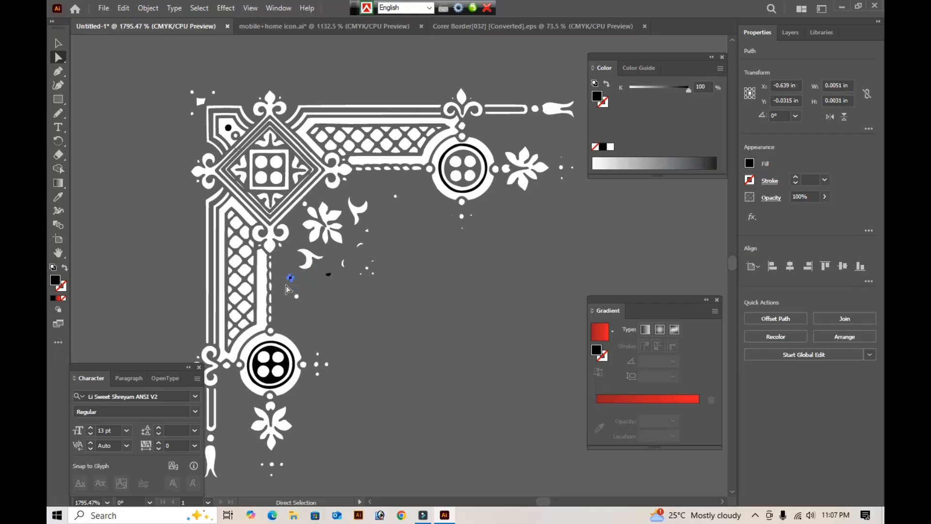
{"action": "key", "text": "Delete"}
{"action": "left_click", "coordinate": [290, 367]}
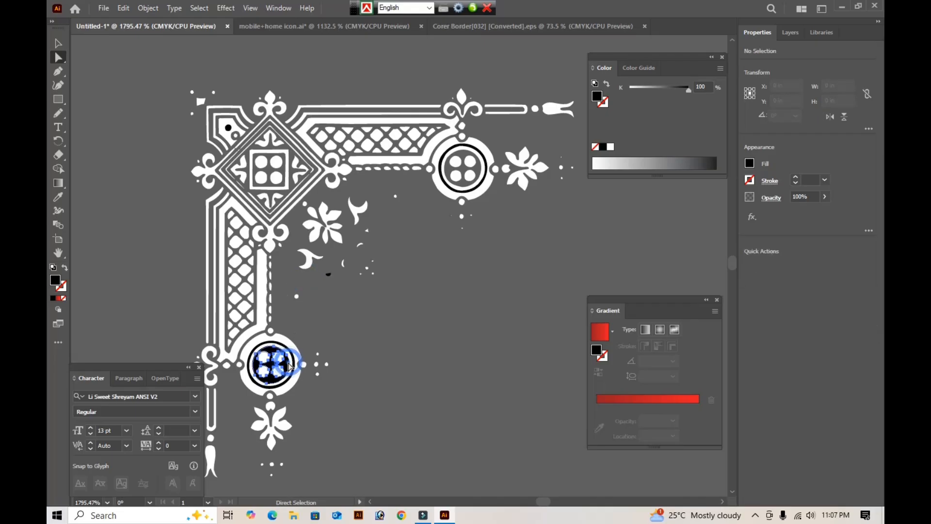
{"action": "key", "text": "Delete"}
{"action": "left_click", "coordinate": [410, 335]}
- Delete the leftover black fragment below the leaf flower and the black dot in the ornament's corner
{"action": "key", "text": "Tab"}
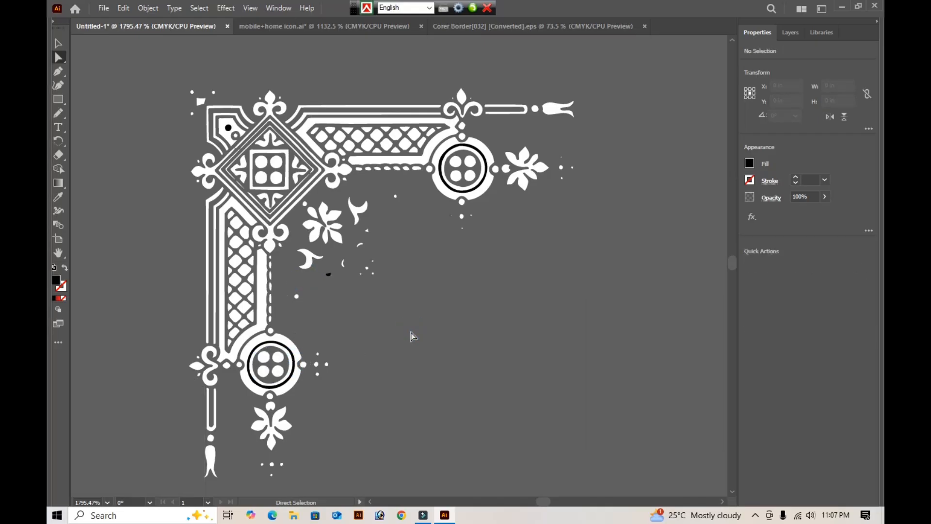
{"action": "left_click_drag", "start_coordinate": [298, 270], "coordinate": [315, 281]}
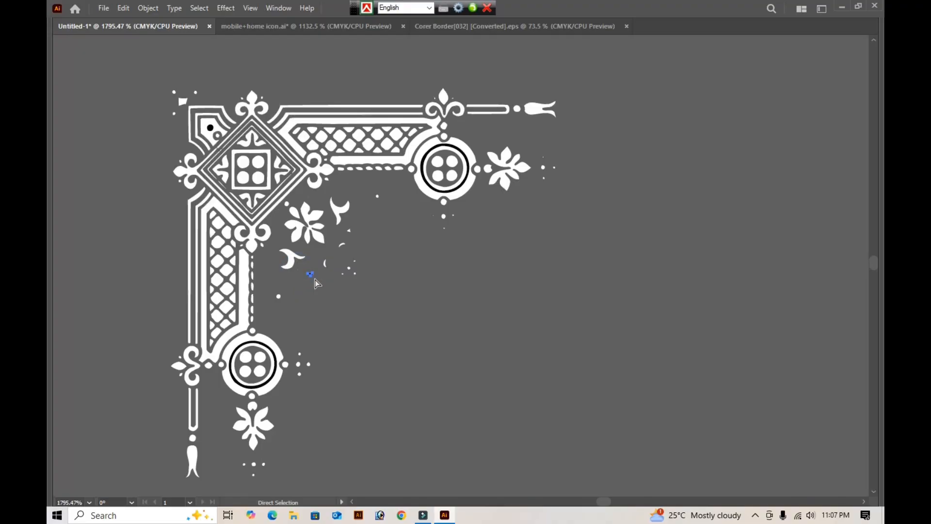
{"action": "key", "text": "Delete"}
{"action": "left_click", "coordinate": [475, 324]}
{"action": "left_click_drag", "start_coordinate": [201, 117], "coordinate": [222, 143]}
{"action": "key", "text": "Delete"}
{"action": "left_click", "coordinate": [403, 260]}
- Move the complete white ornament into the card's upper-left corner, beside the heading "শুধুমাত্র মহিলাদের জন্য"
{"action": "key", "text": "v"}
{"action": "left_click_drag", "start_coordinate": [632, 82], "coordinate": [239, 378]}
{"action": "left_click", "coordinate": [249, 435]}
{"action": "key", "text": "a"}
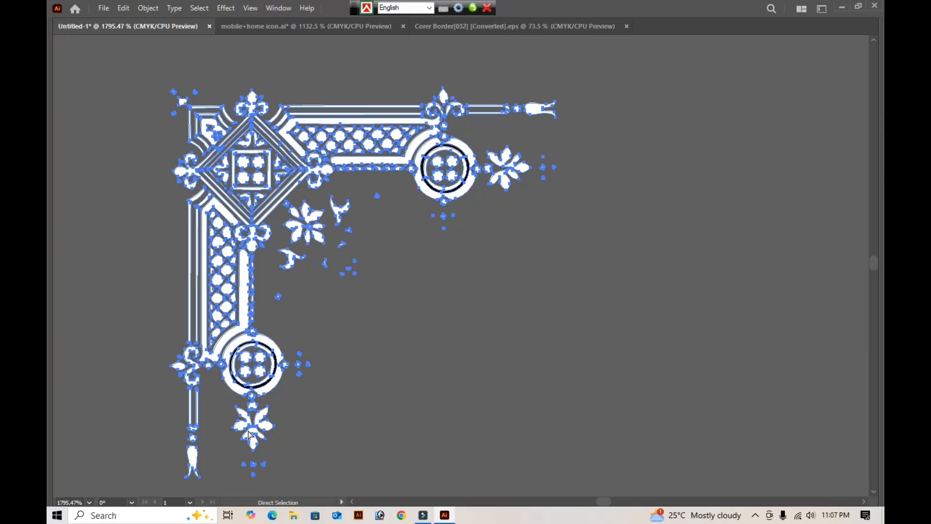
{"action": "key", "text": "ctrl+minus"}
{"action": "key", "text": "ctrl+minus"}
{"action": "key", "text": "ctrl+minus"}
{"action": "key", "text": "ctrl+minus"}
{"action": "key", "text": "ctrl+minus"}
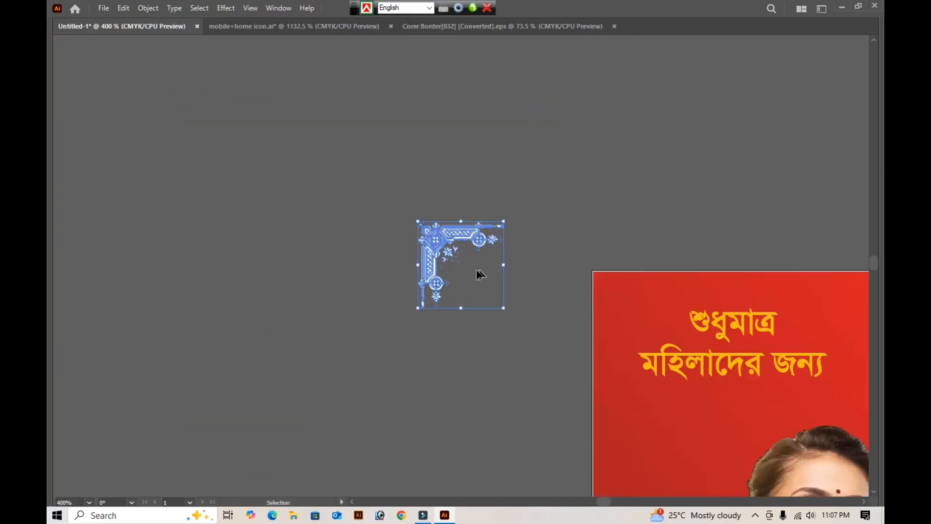
{"action": "left_click_drag", "start_coordinate": [443, 251], "coordinate": [634, 310]}
{"action": "left_click", "coordinate": [506, 237]}
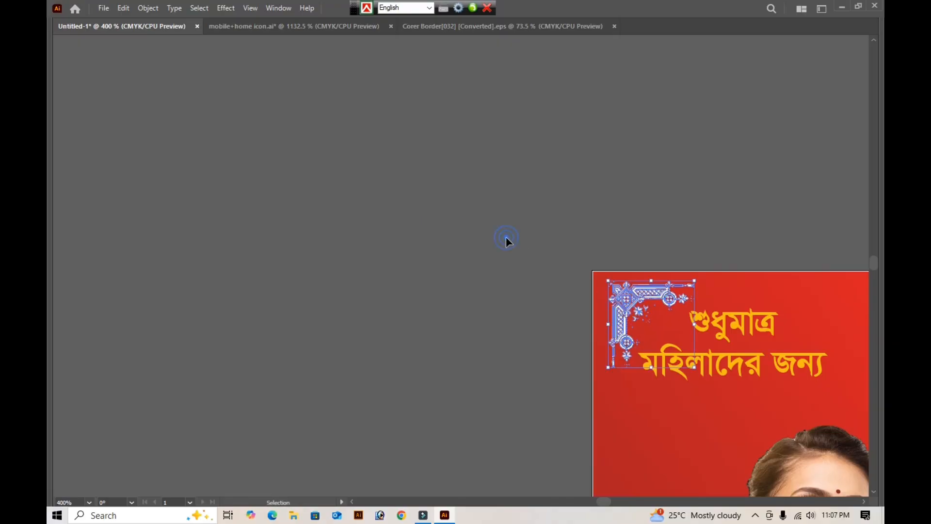
{"action": "left_click_drag", "start_coordinate": [604, 208], "coordinate": [183, 170]}
{"action": "left_click", "coordinate": [207, 266]}
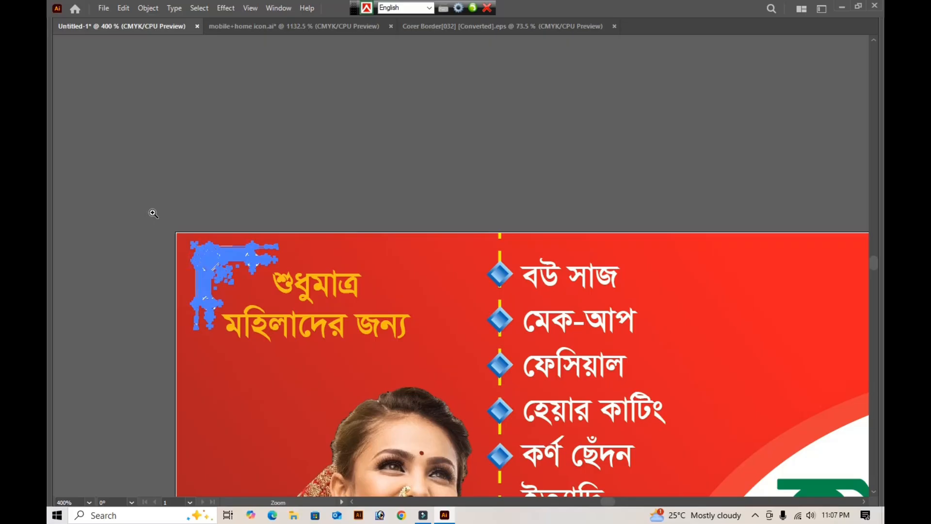
{"action": "left_click", "coordinate": [423, 365]}
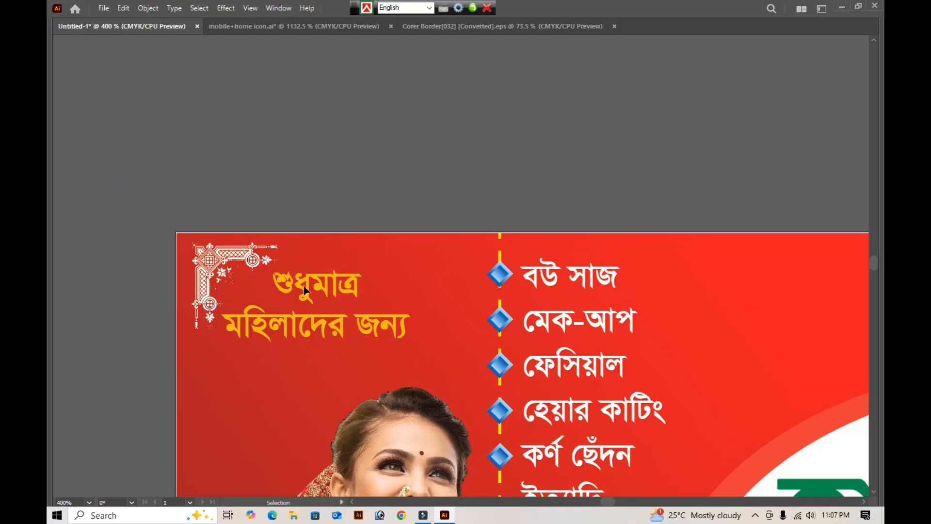
- Try moving the corner ornament over the end of the heading, and undo the move
{"action": "left_click", "coordinate": [253, 266]}
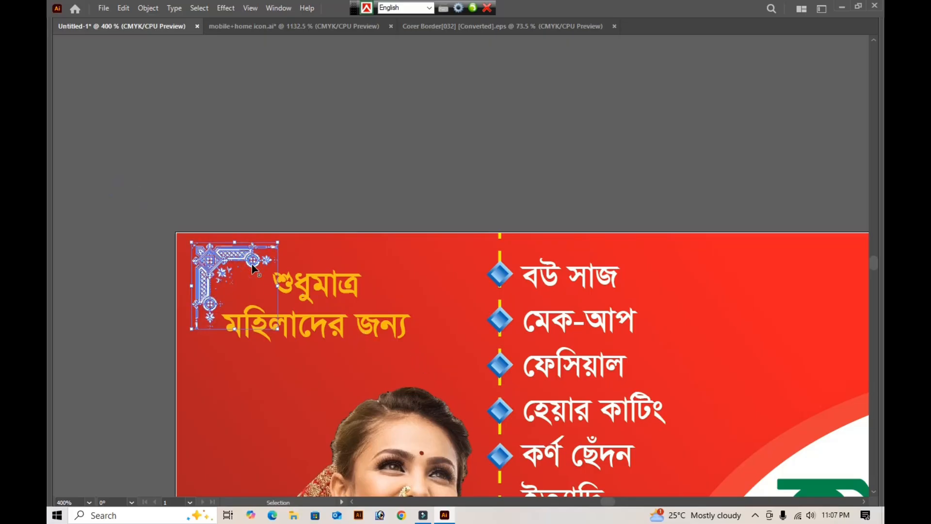
{"action": "left_click_drag", "start_coordinate": [205, 262], "coordinate": [373, 324]}
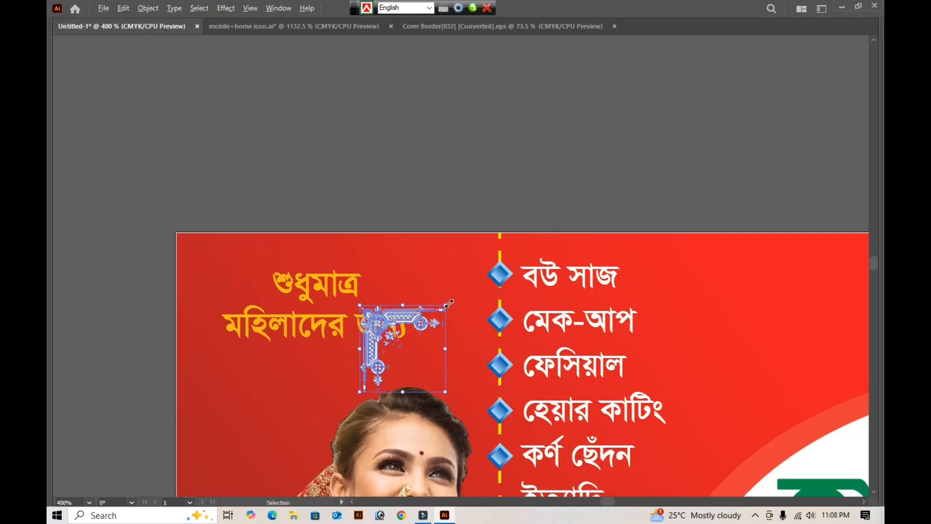
{"action": "key", "text": "ctrl+z"}
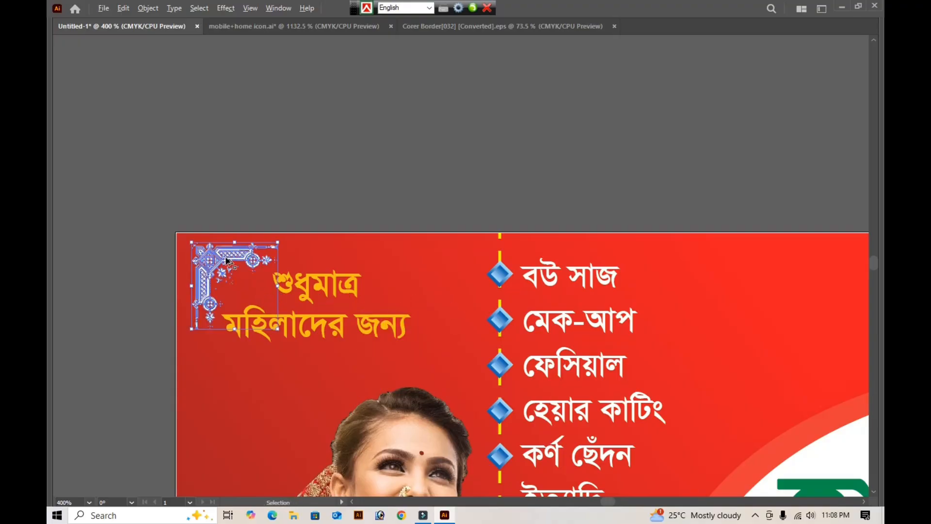
- Duplicate the corner ornament, rotate the copy 180°, and place it at the lower-right end of the heading "শুধুমাত্র মহিলাদের জন্য"
{"action": "left_click_drag", "start_coordinate": [226, 261], "coordinate": [365, 295]}
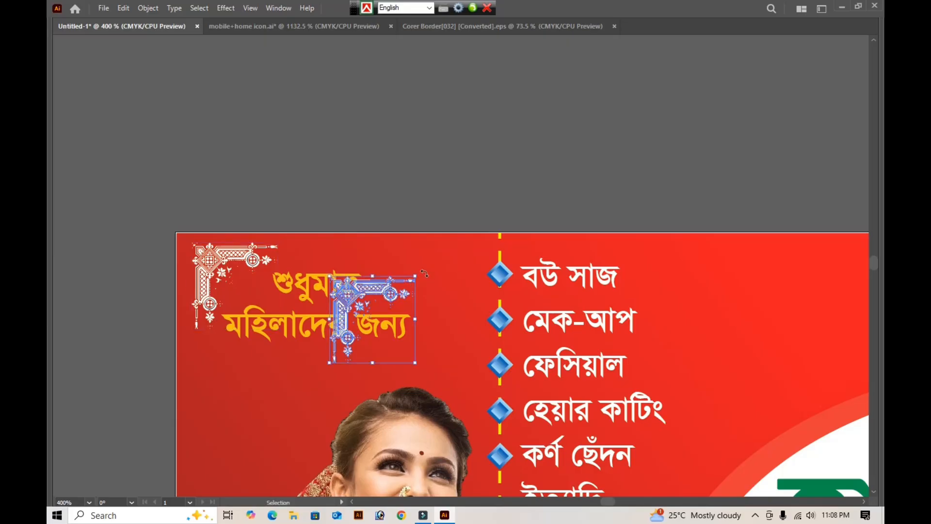
{"action": "left_click_drag", "start_coordinate": [420, 270], "coordinate": [289, 431]}
{"action": "key", "text": "Right"}
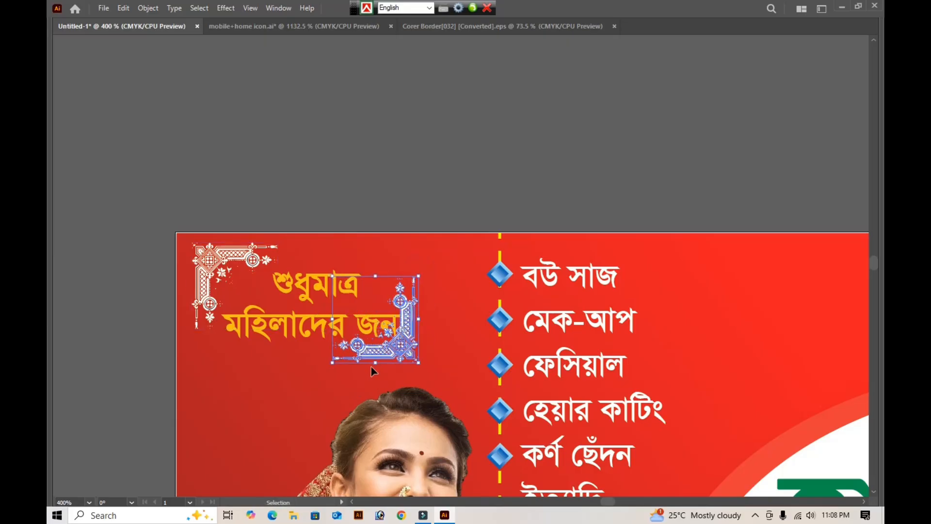
{"action": "key", "text": "Right"}
{"action": "key", "text": "Right"}
{"action": "key", "text": "Right"}
{"action": "key", "text": "Right"}
{"action": "key", "text": "Right"}
{"action": "key", "text": "Right"}
{"action": "key", "text": "Right"}
{"action": "key", "text": "Right"}
{"action": "key", "text": "Right"}
{"action": "key", "text": "Right"}
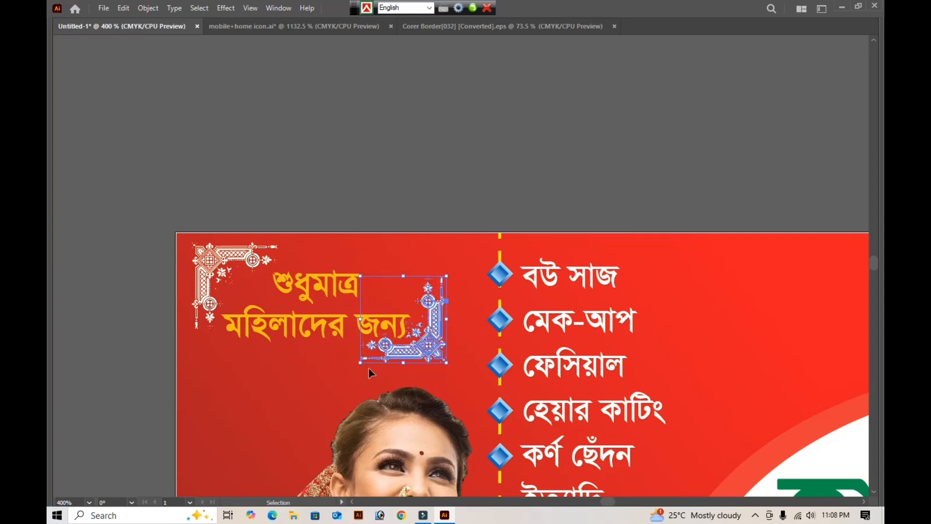
{"action": "key", "text": "Down"}
{"action": "left_click", "coordinate": [386, 182]}
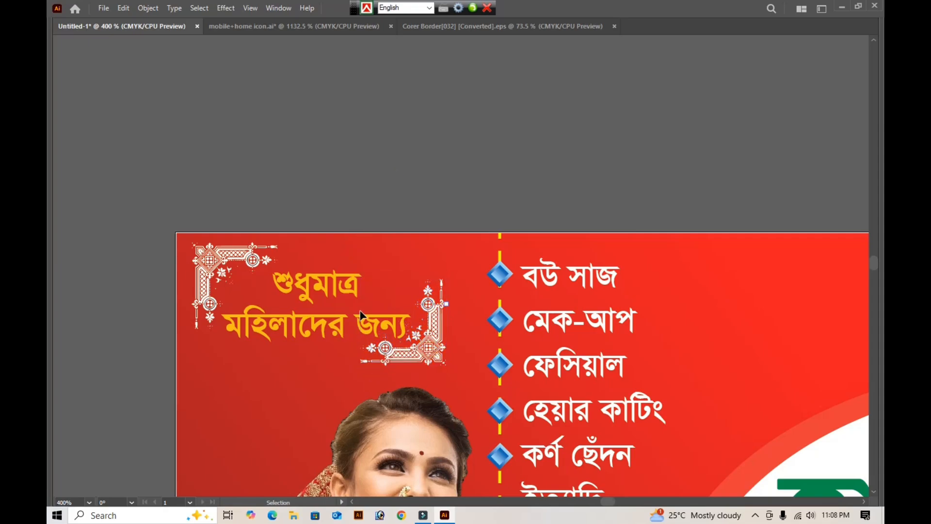
- Group the heading "শুধুমাত্র মহিলাদের জন্য" with its two white corner ornaments
{"action": "left_click", "coordinate": [326, 330]}
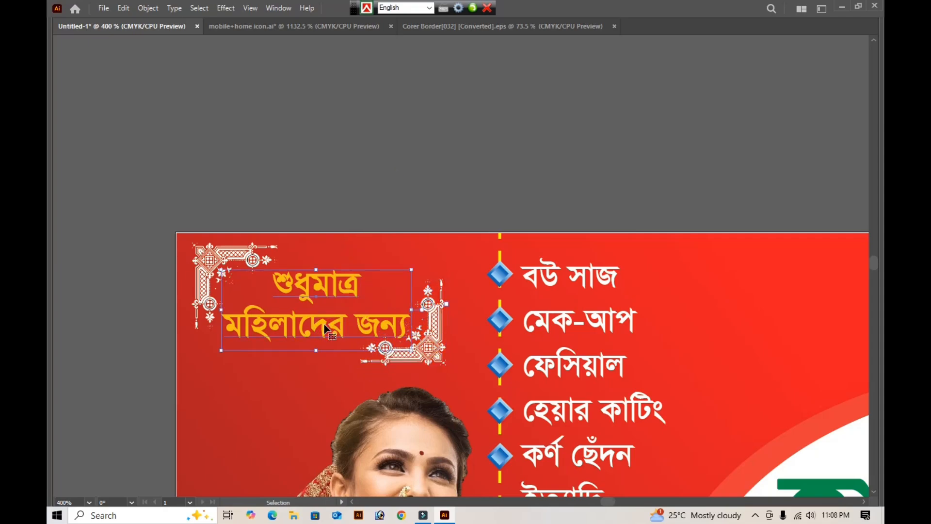
{"action": "left_click", "coordinate": [202, 253], "text": "shift"}
{"action": "left_click", "coordinate": [429, 348], "text": "shift"}
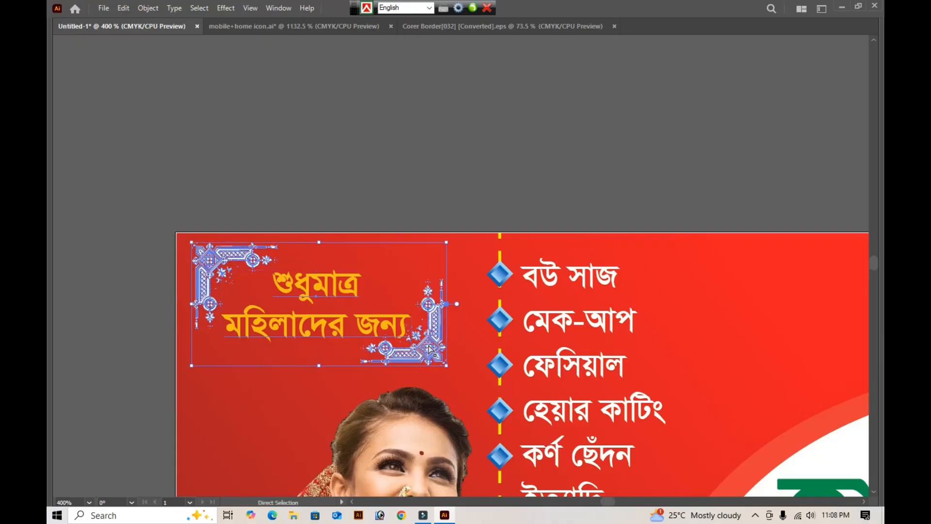
{"action": "key", "text": "a"}
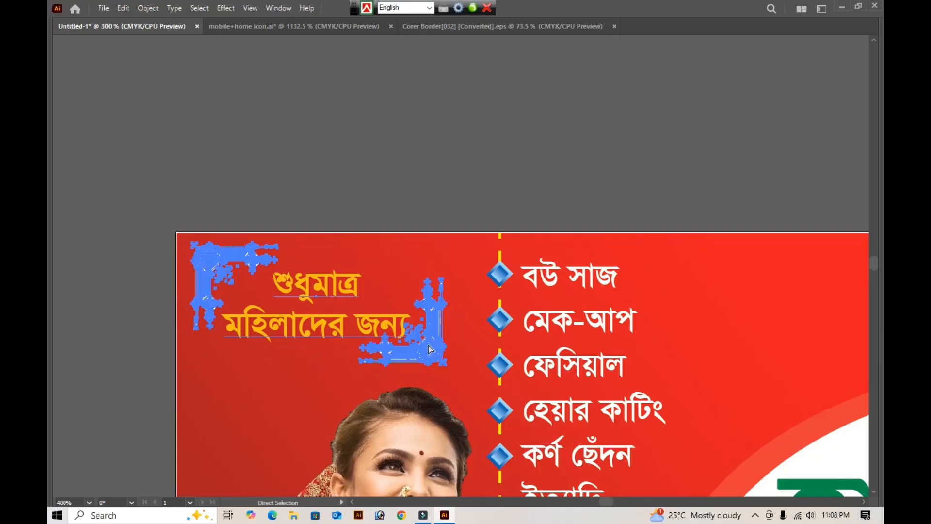
{"action": "key", "text": "v"}
{"action": "key", "text": "ctrl+minus"}
{"action": "key", "text": "ctrl+minus"}
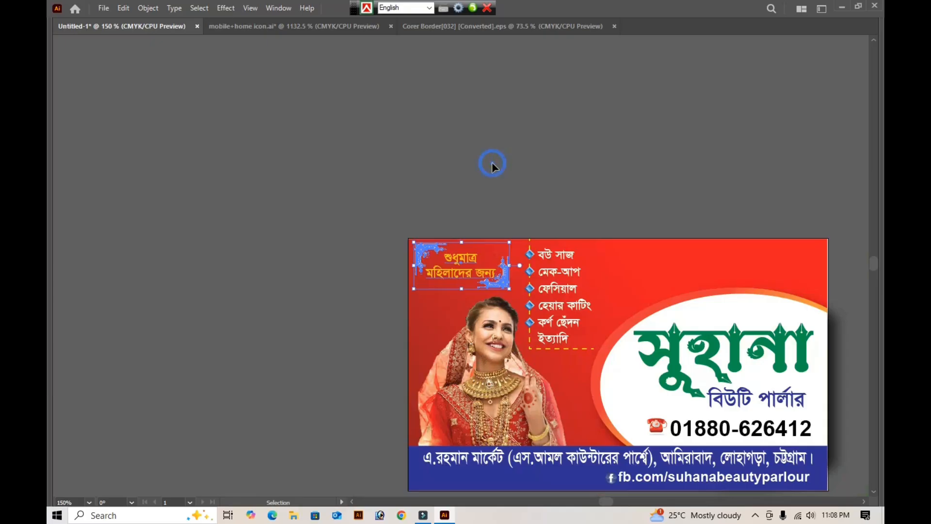
{"action": "left_click", "coordinate": [491, 162]}
{"action": "key", "text": "a"}
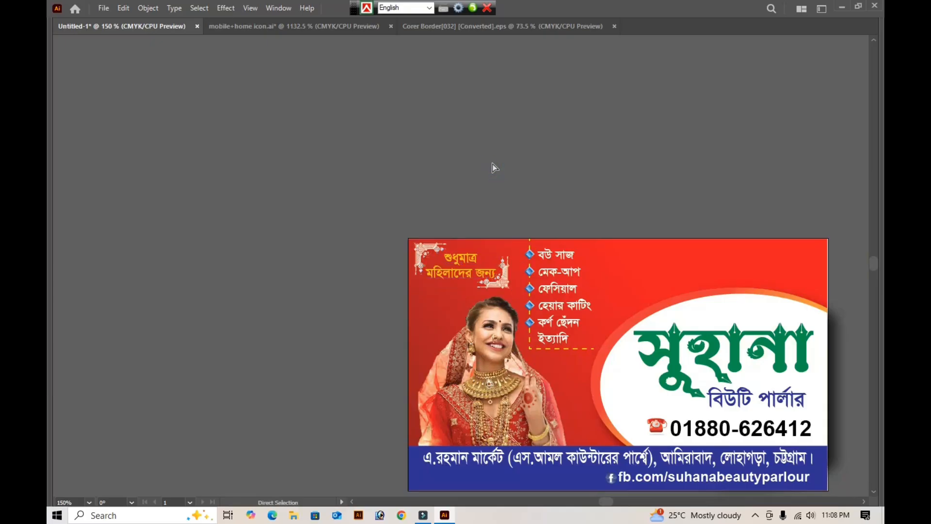
{"action": "key", "text": "v"}
{"action": "key", "text": "ctrl+0"}
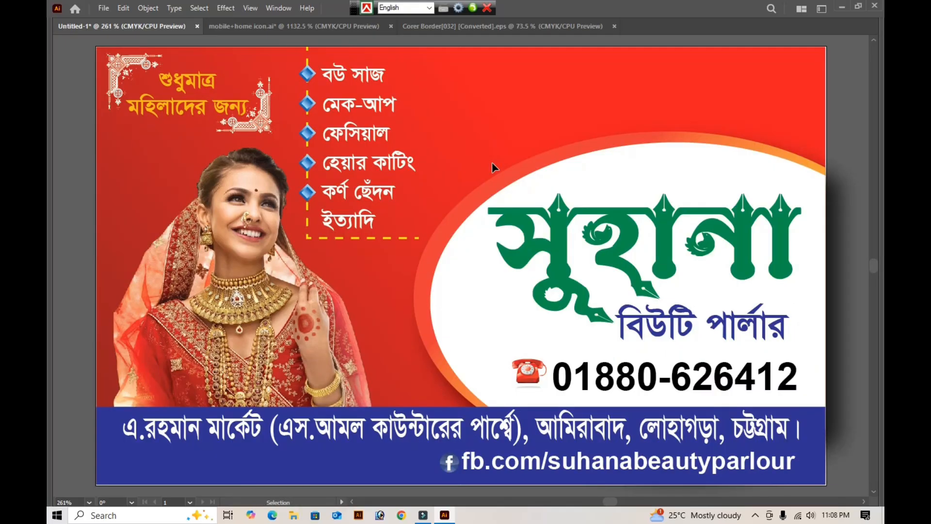
- Ungroup the heading "শুধুমাত্র মহিলাদের জন্য" from its corner ornaments and delete both ornaments
{"action": "left_click", "coordinate": [261, 127]}
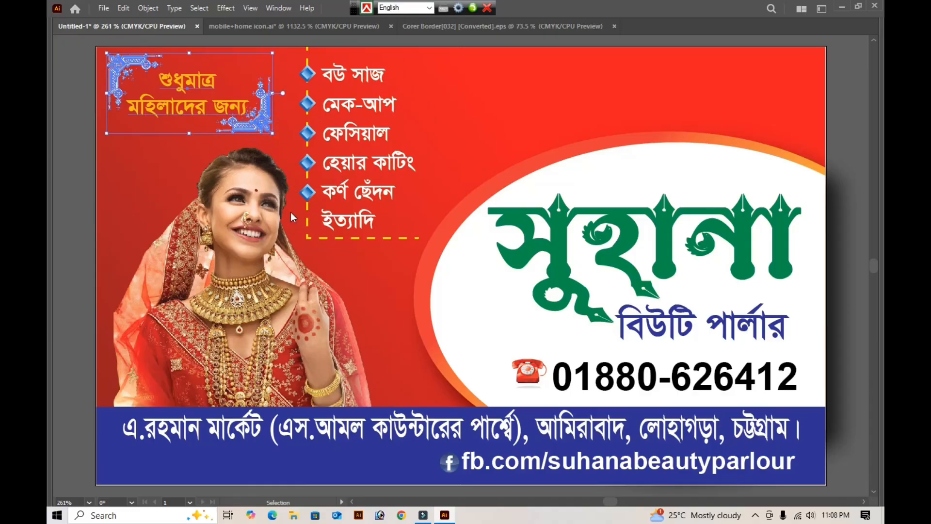
{"action": "right_click", "coordinate": [261, 127]}
{"action": "left_click", "coordinate": [297, 296]}
{"action": "left_click", "coordinate": [118, 69]}
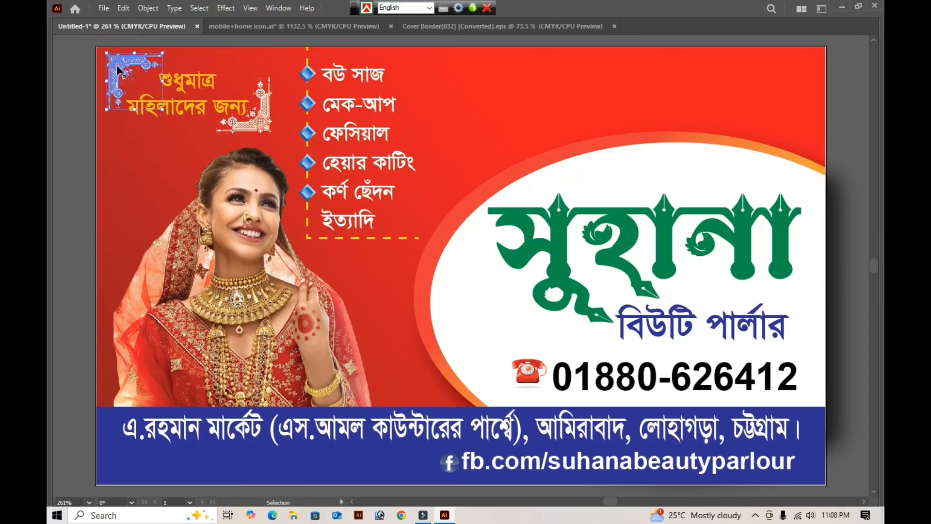
{"action": "key", "text": "Delete"}
{"action": "left_click", "coordinate": [266, 117]}
{"action": "key", "text": "Delete"}
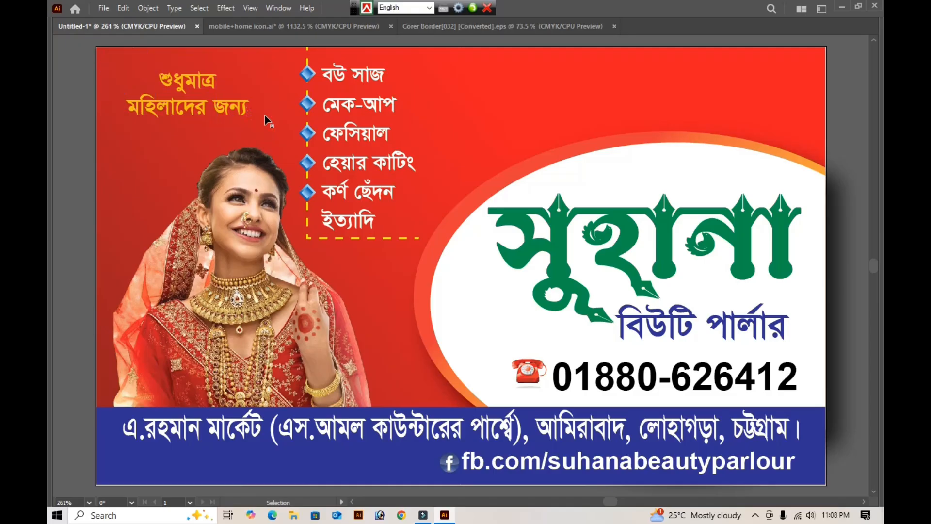
- Copy the black spiral flourish with fanned leaves from the Corer Border[032] document and paste it into the card document
{"action": "left_click", "coordinate": [434, 25]}
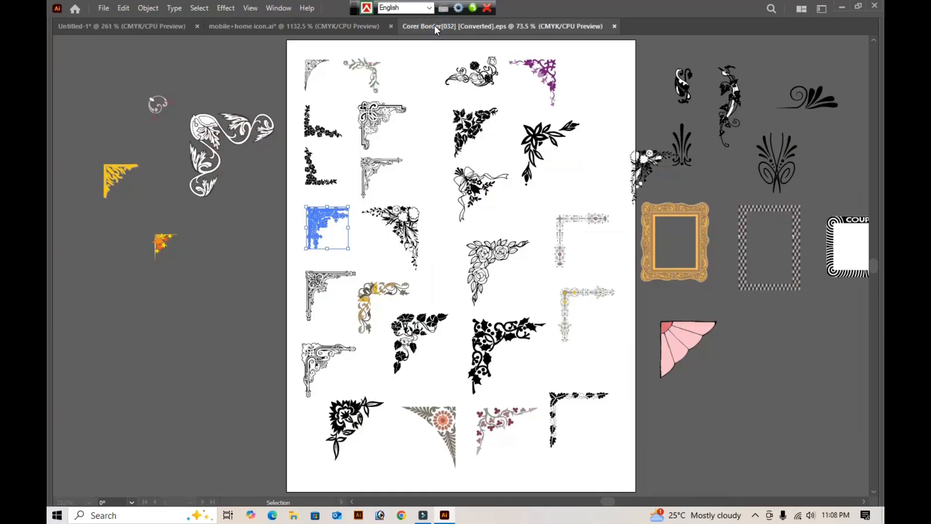
{"action": "left_click", "coordinate": [576, 177]}
{"action": "left_click", "coordinate": [576, 180]}
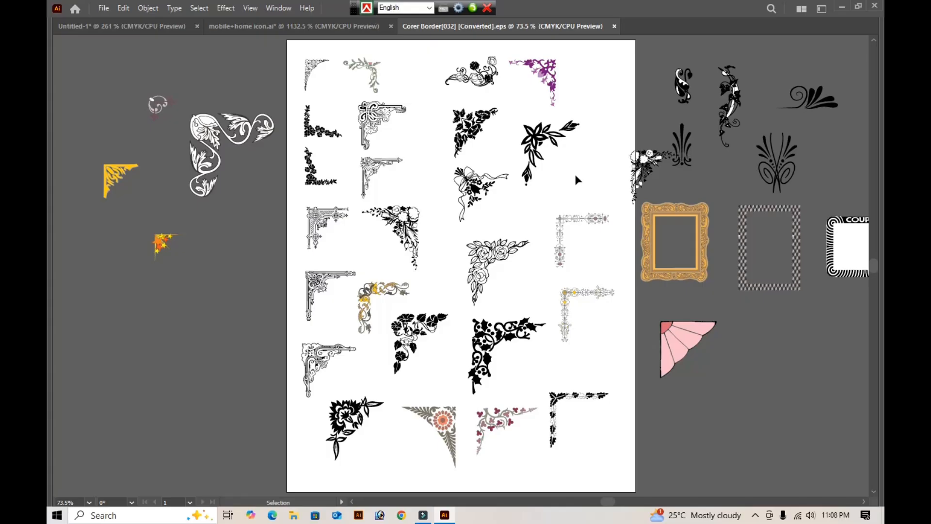
{"action": "key", "text": "space"}
{"action": "left_click_drag", "start_coordinate": [806, 156], "coordinate": [549, 229]}
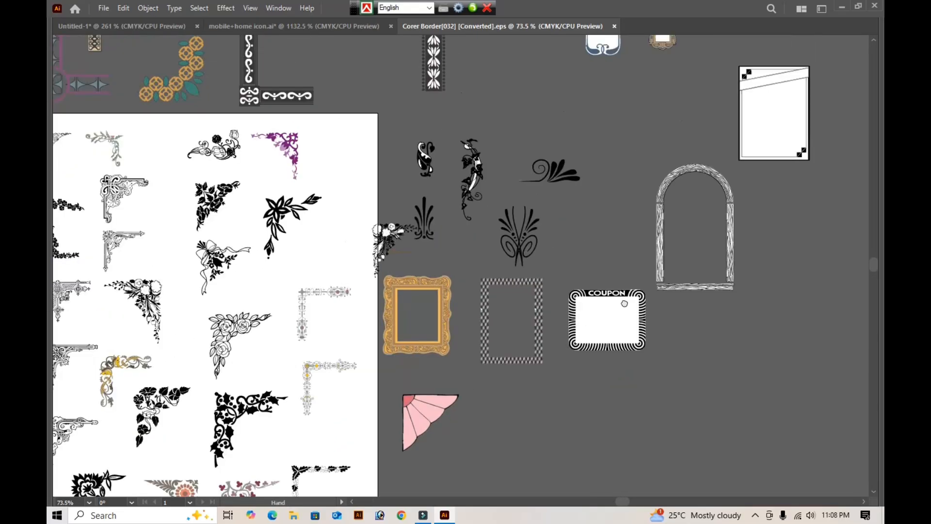
{"action": "left_click_drag", "start_coordinate": [625, 303], "coordinate": [761, 335]}
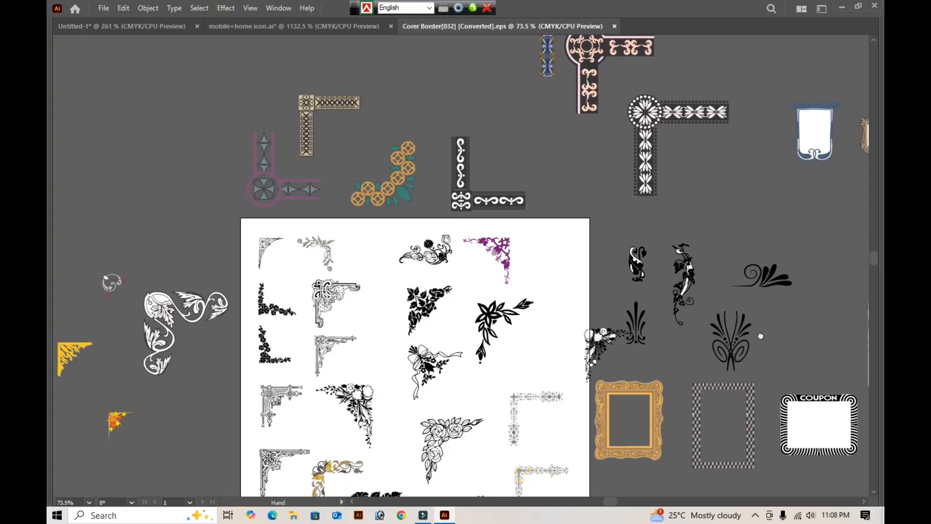
{"action": "left_click", "coordinate": [769, 283]}
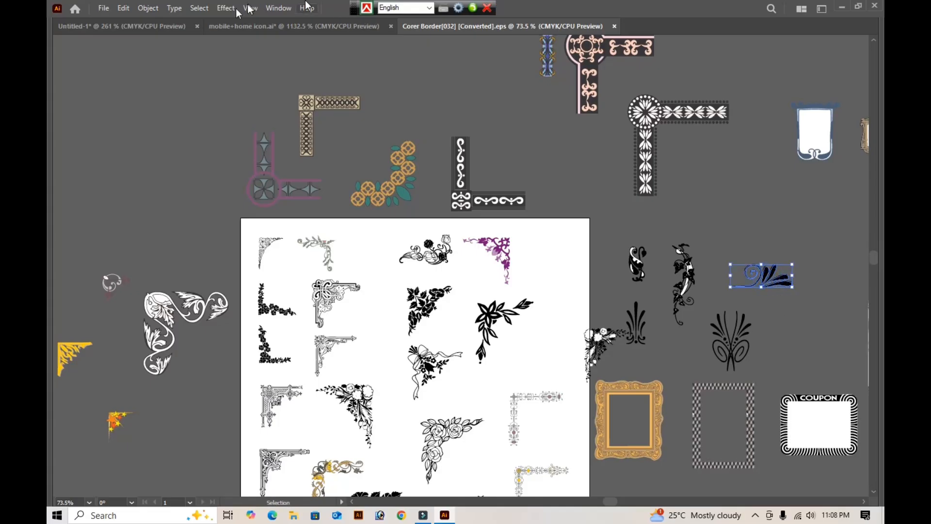
{"action": "left_click", "coordinate": [138, 26]}
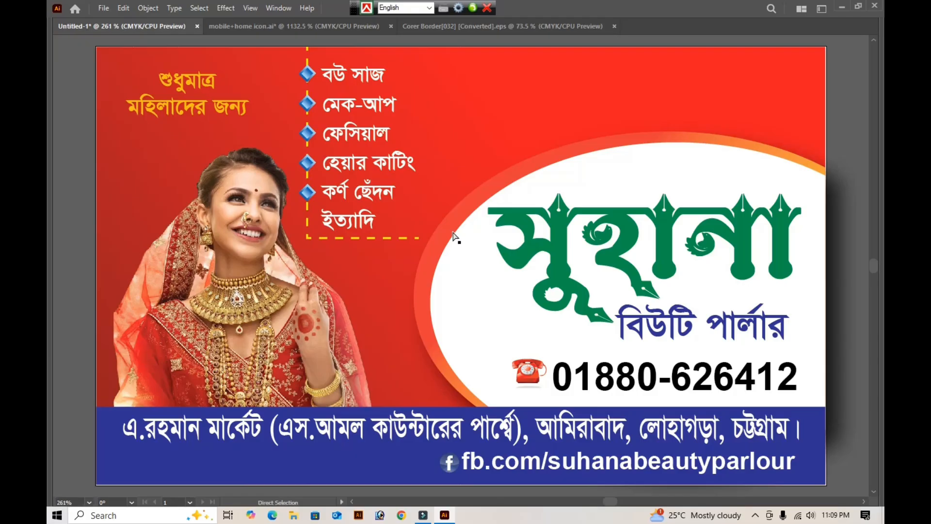
{"action": "key", "text": "v"}
{"action": "key", "text": "ctrl+v"}
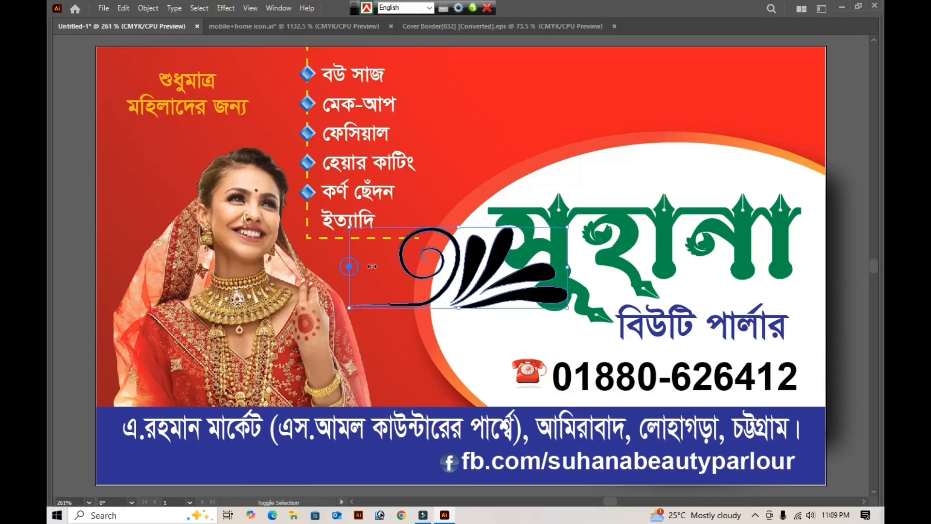
- Shrink the pasted black flourish and place it at the end of the heading's second line, right after "জন্য"
{"action": "left_click_drag", "start_coordinate": [350, 267], "coordinate": [477, 262]}
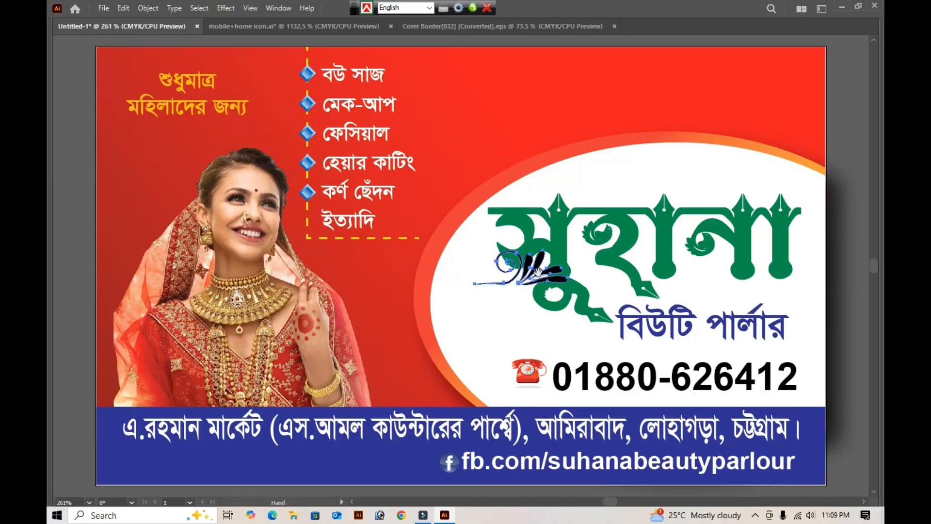
{"action": "left_click_drag", "start_coordinate": [538, 270], "coordinate": [488, 122]}
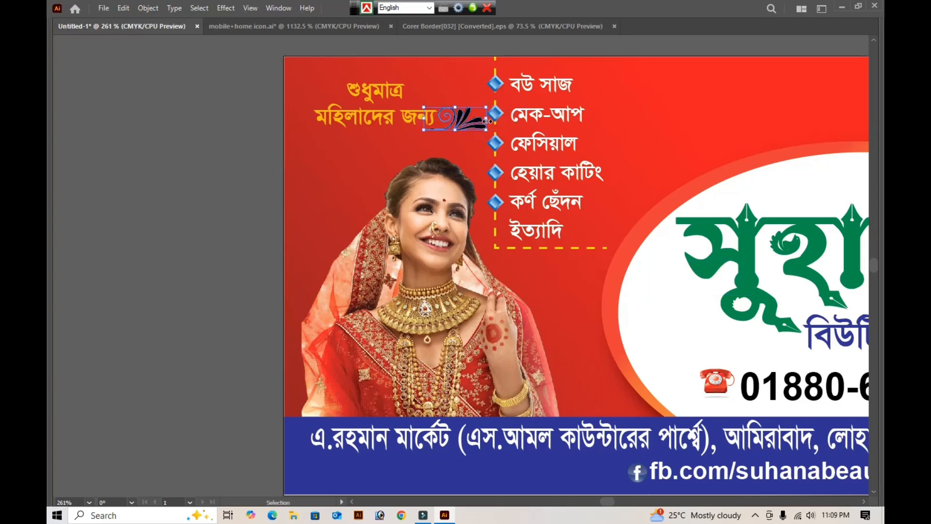
{"action": "key", "text": "Right"}
{"action": "left_click", "coordinate": [228, 145]}
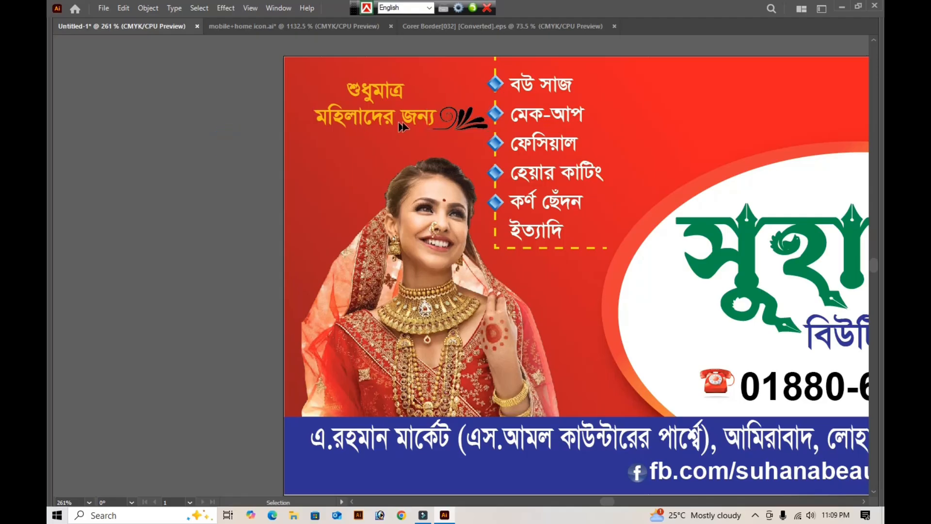
- Nudge the heading "শুধুমাত্র মহিলাদের জন্য" slightly down to line up with the flourish
{"action": "left_click", "coordinate": [418, 120]}
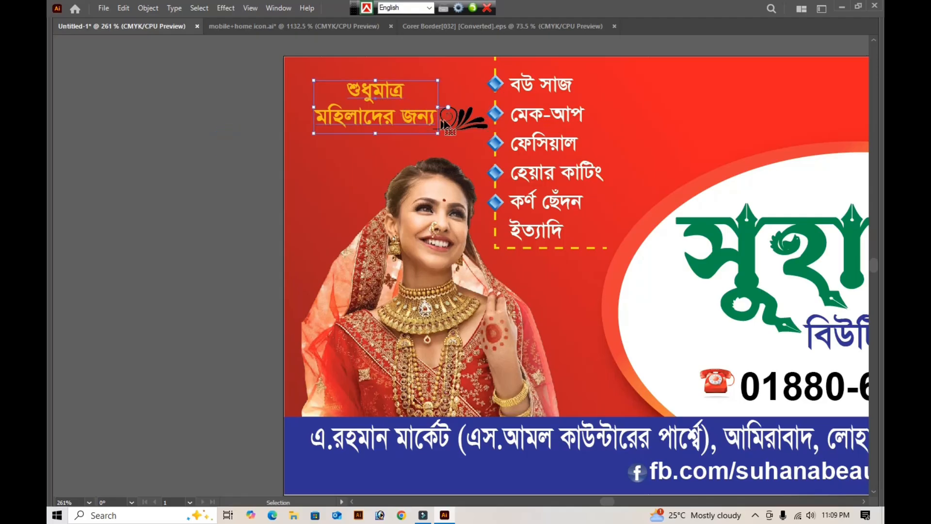
{"action": "key", "text": "Down"}
{"action": "key", "text": "Down"}
- Duplicate the flourish, reflect the copy so it faces left, and place it in front of the heading's first line "শুধুমাত্র"
{"action": "left_click", "coordinate": [461, 118]}
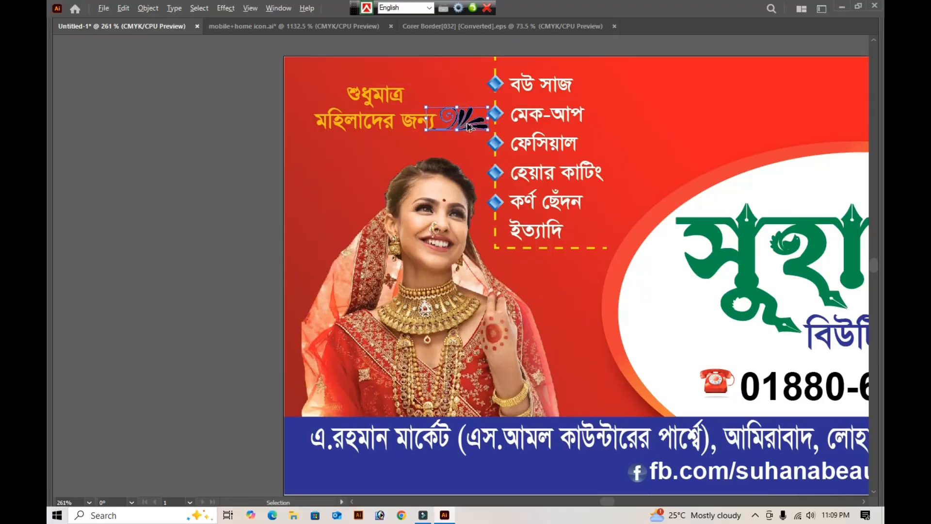
{"action": "left_click_drag", "start_coordinate": [470, 125], "coordinate": [357, 118]}
{"action": "right_click", "coordinate": [357, 117]}
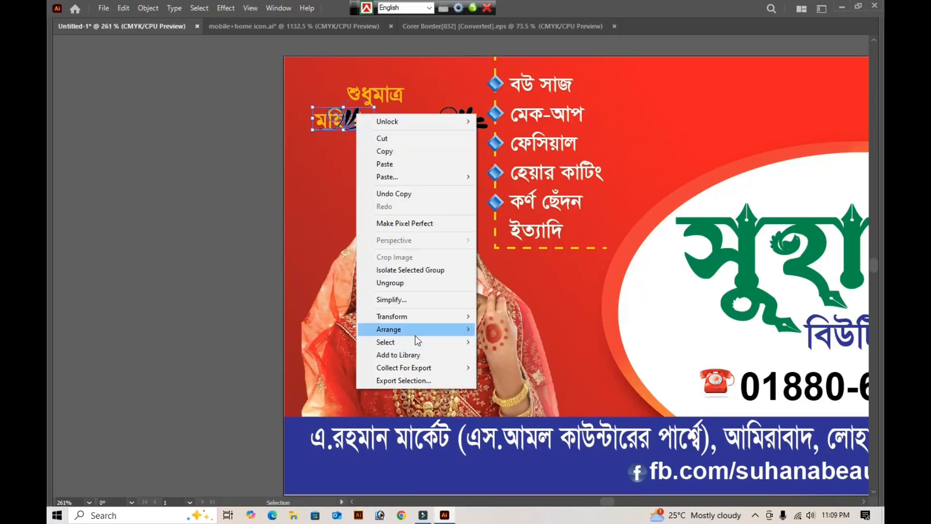
{"action": "mouse_move", "coordinate": [413, 319]}
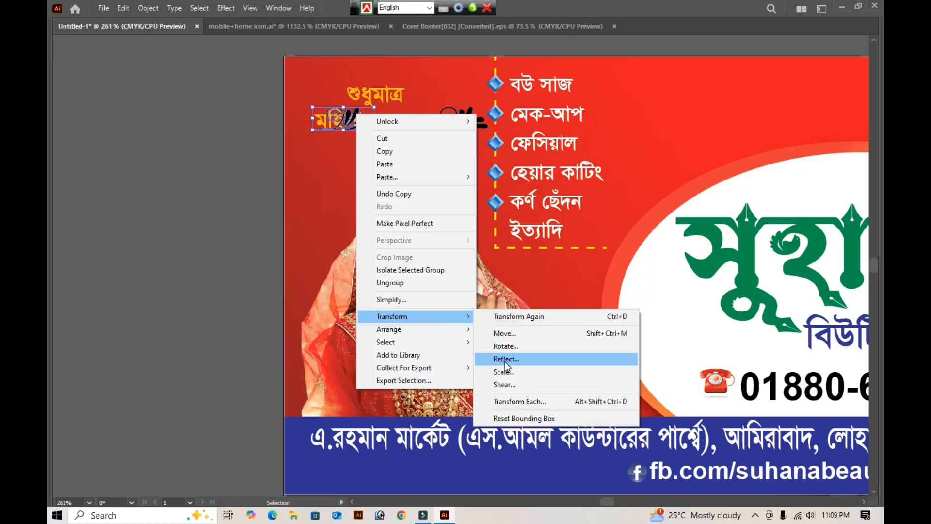
{"action": "left_click", "coordinate": [505, 360]}
{"action": "key", "text": "Return"}
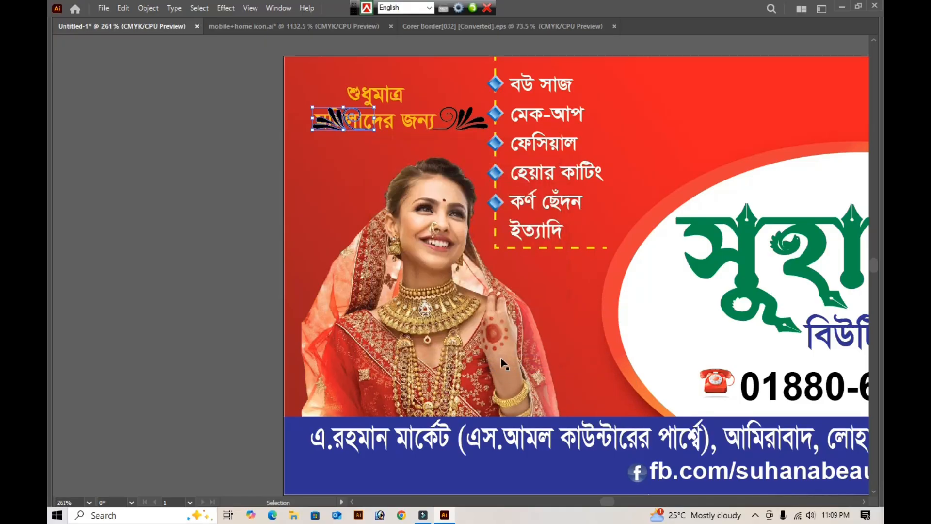
{"action": "left_click_drag", "start_coordinate": [333, 116], "coordinate": [314, 92]}
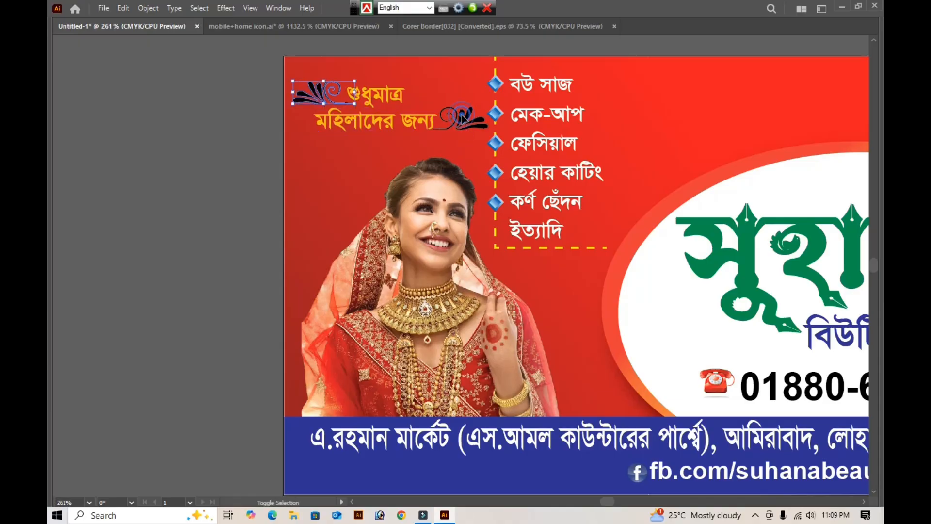
- Recolor both black flourishes with the heading text's orange-yellow fill using the Eyedropper
{"action": "left_click", "coordinate": [462, 116], "text": "shift"}
{"action": "key", "text": "Tab"}
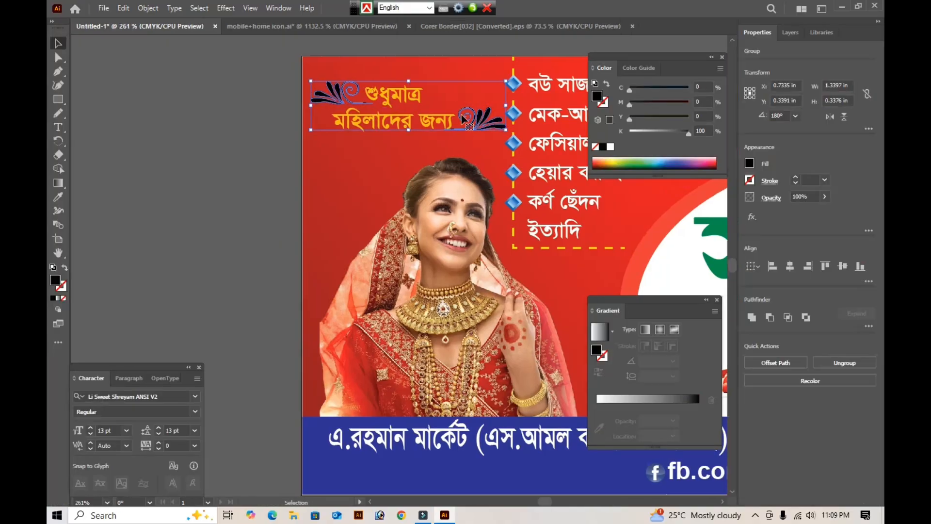
{"action": "key", "text": "i"}
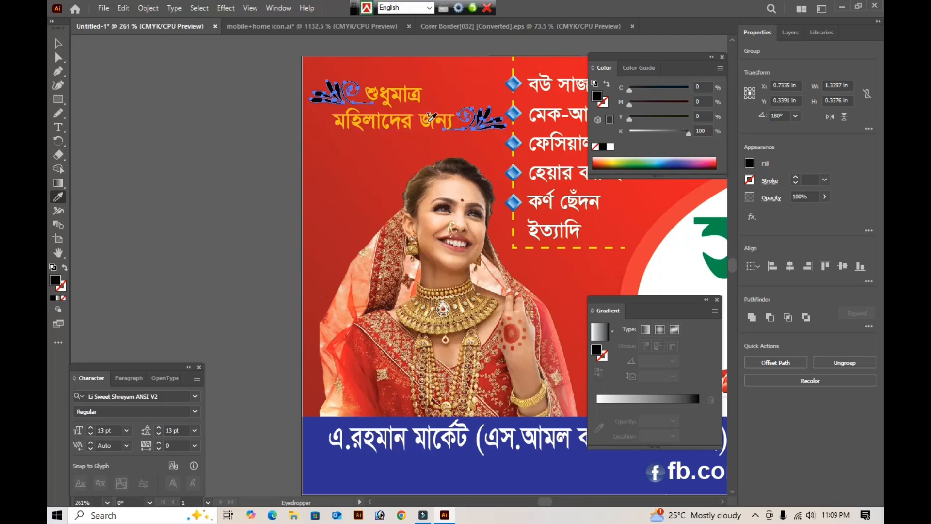
{"action": "left_click", "coordinate": [422, 123]}
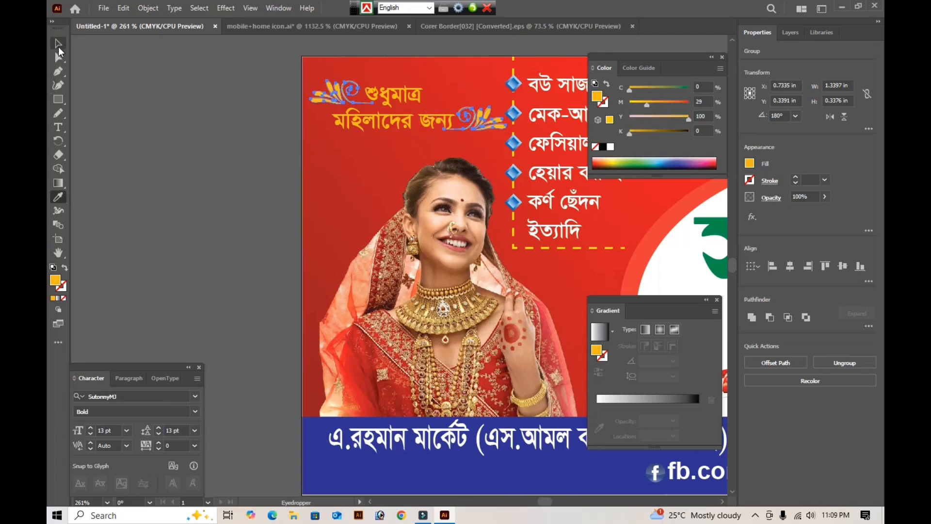
{"action": "key", "text": "v"}
- Group the heading with its two flourishes and nudge the group slightly left
{"action": "left_click", "coordinate": [382, 96], "text": "shift"}
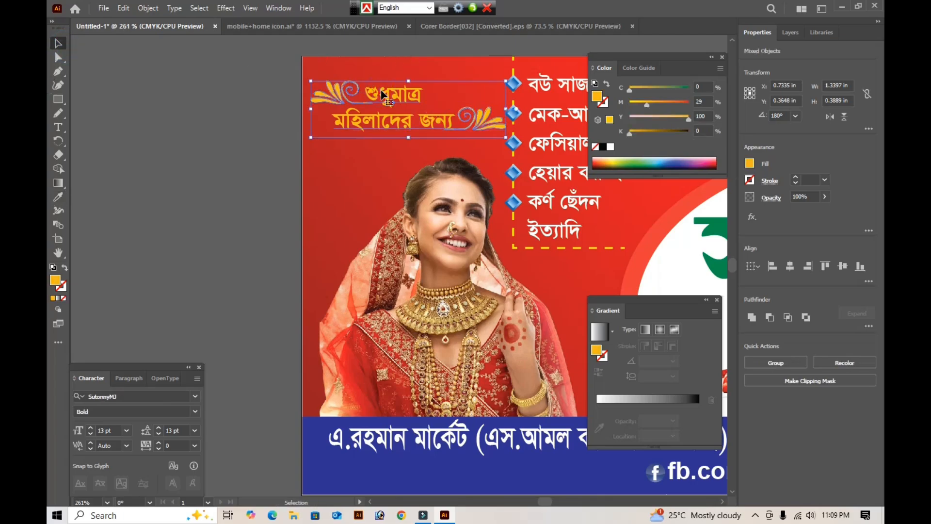
{"action": "key", "text": "ctrl+g"}
{"action": "key", "text": "Left"}
{"action": "key", "text": "Left"}
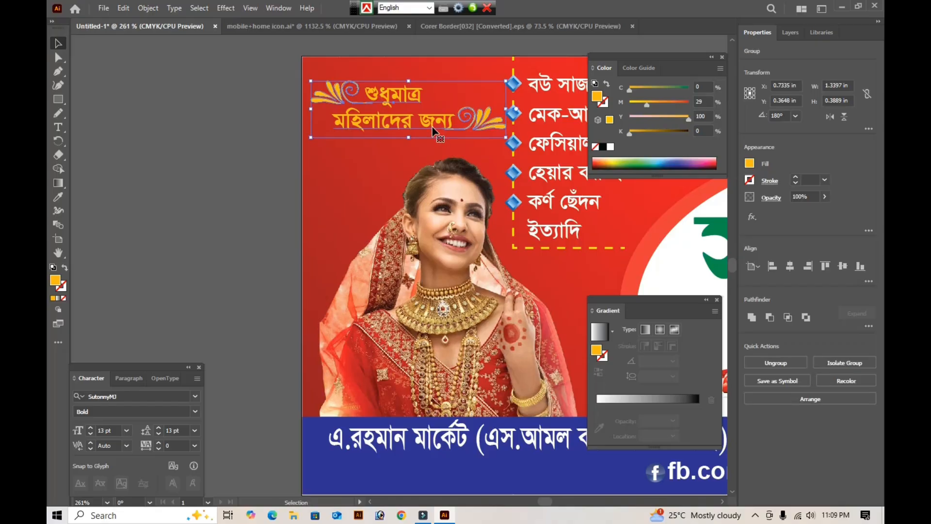
{"action": "left_click", "coordinate": [215, 152]}
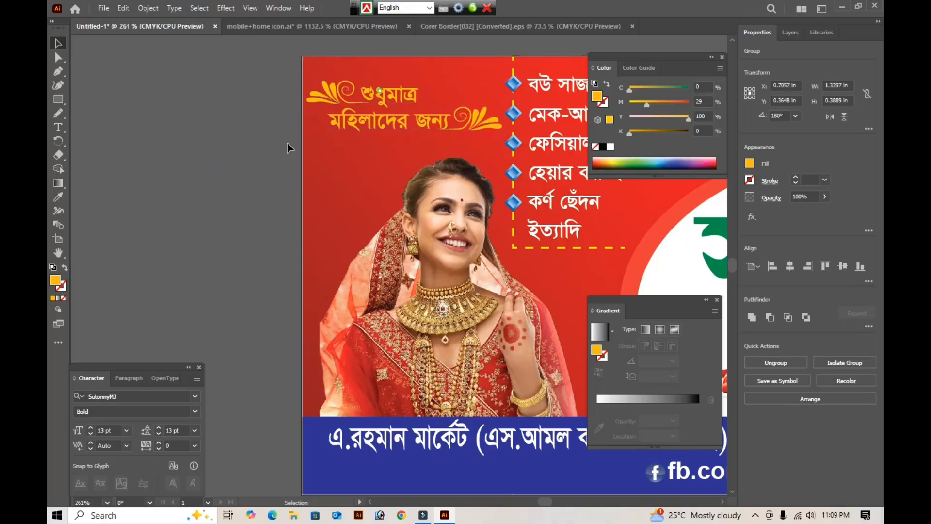
{"action": "key", "text": "Tab"}
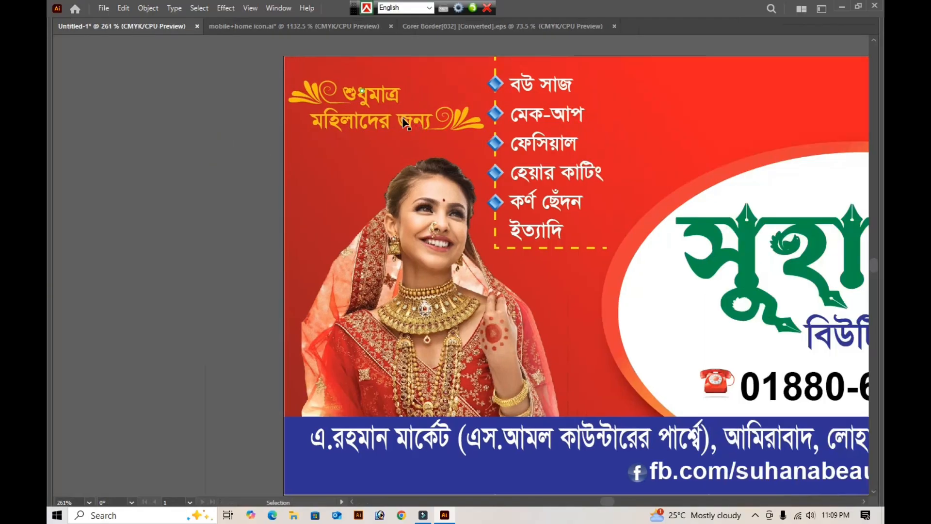
- Scale the heading-and-flourish group down slightly about its centre so it clears the services list's dashed line
{"action": "left_click", "coordinate": [405, 120]}
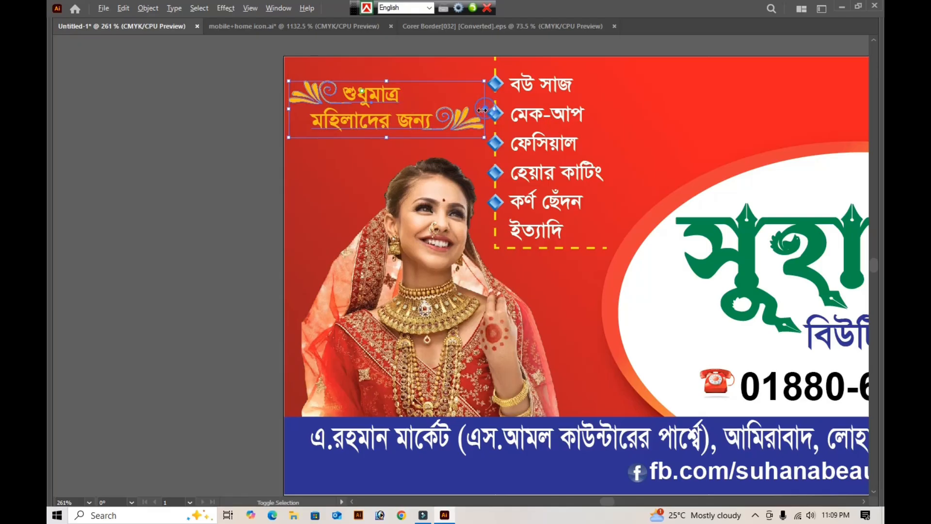
{"action": "left_click_drag", "start_coordinate": [484, 109], "coordinate": [475, 112]}
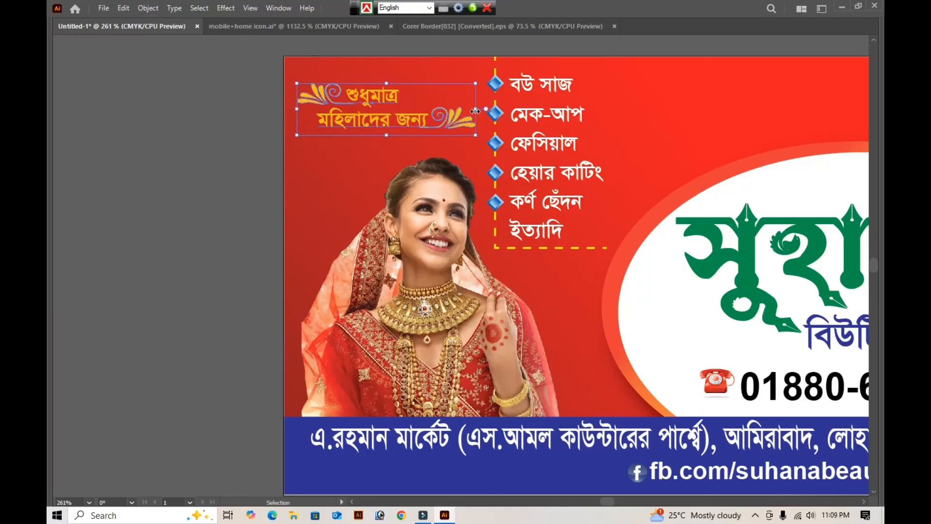
{"action": "left_click", "coordinate": [157, 169]}
{"action": "key", "text": "a"}
{"action": "key", "text": "ctrl+0"}
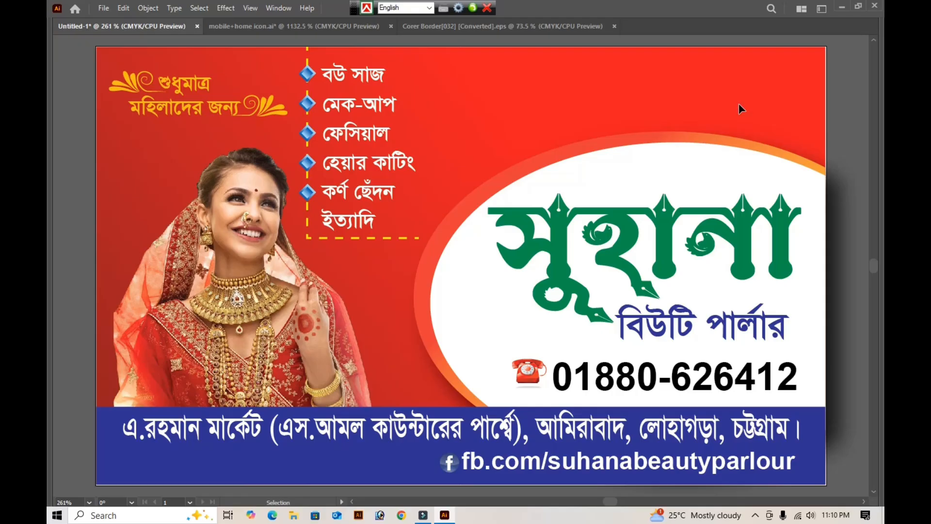
- Draw an orange-yellow square between the services list and the white ellipse, and rotate it about 10.4°
{"action": "key", "text": "m"}
{"action": "left_click_drag", "start_coordinate": [448, 61], "coordinate": [532, 151]}
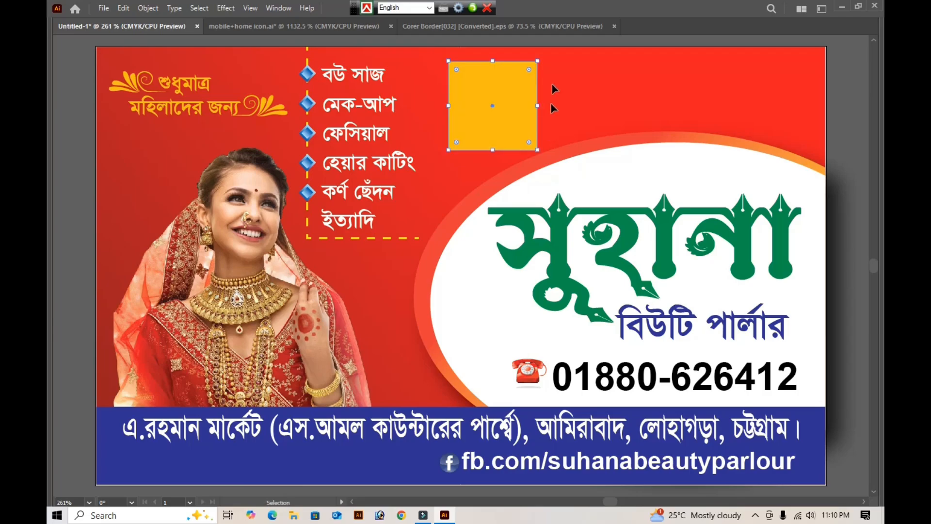
{"action": "left_click_drag", "start_coordinate": [543, 55], "coordinate": [542, 150]}
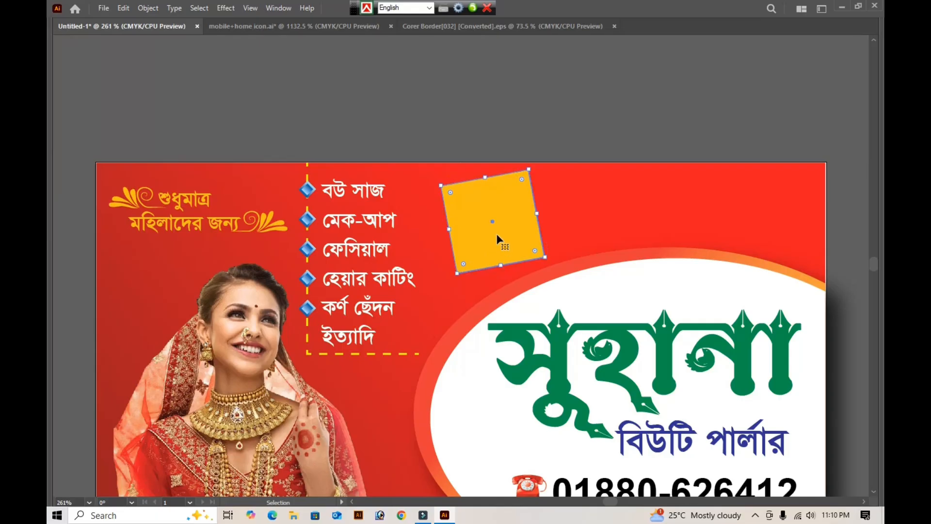
{"action": "left_click_drag", "start_coordinate": [486, 238], "coordinate": [806, 233]}
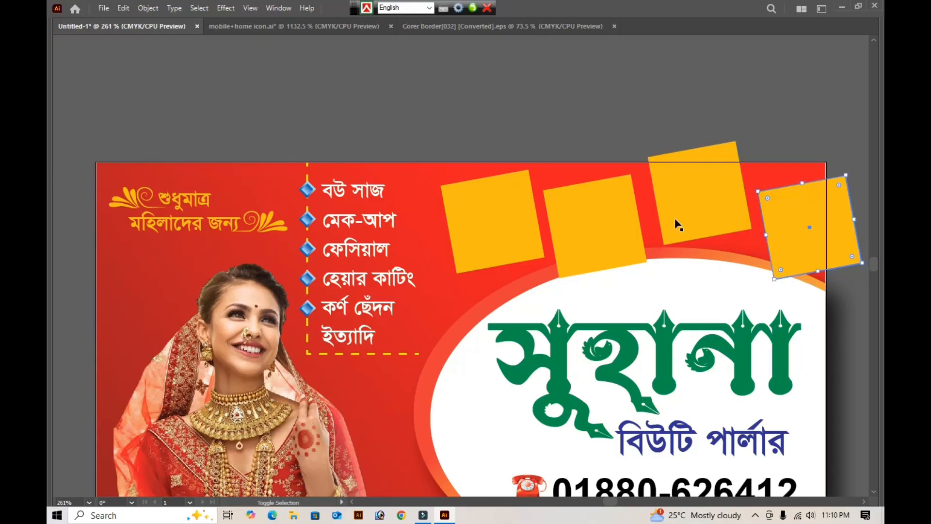
{"action": "left_click", "coordinate": [608, 236]}
{"action": "key", "text": "Right"}
{"action": "key", "text": "Right"}
{"action": "key", "text": "Right"}
{"action": "key", "text": "Right"}
{"action": "key", "text": "Right"}
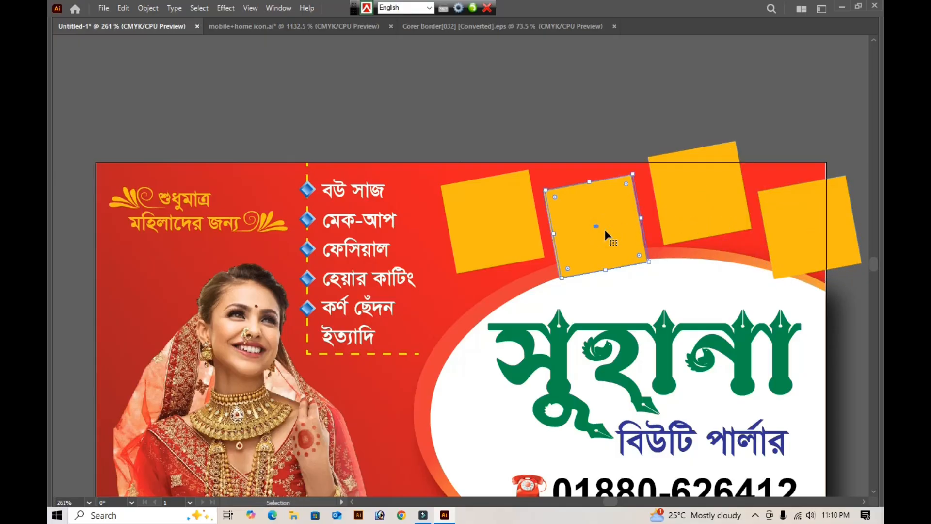
{"action": "key", "text": "Up"}
{"action": "key", "text": "Up"}
{"action": "key", "text": "Up"}
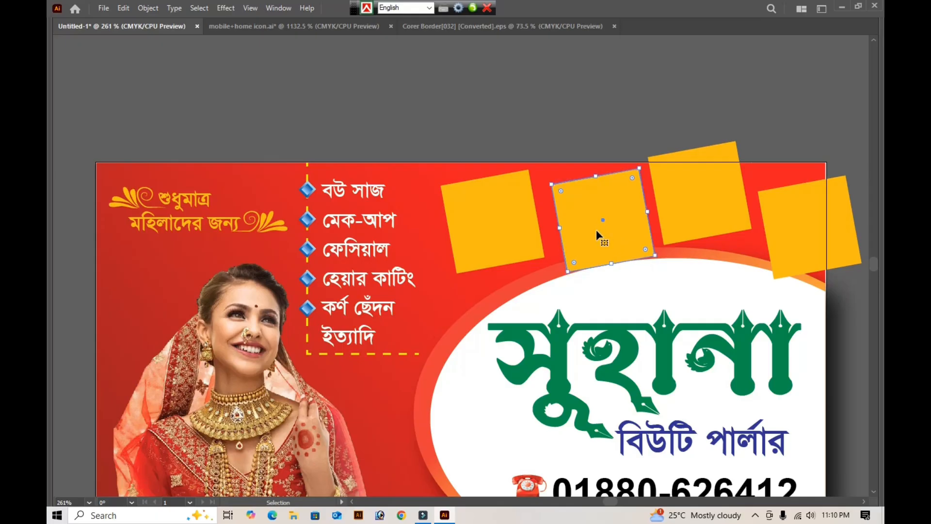
{"action": "key", "text": "Delete"}
{"action": "left_click", "coordinate": [703, 197]}
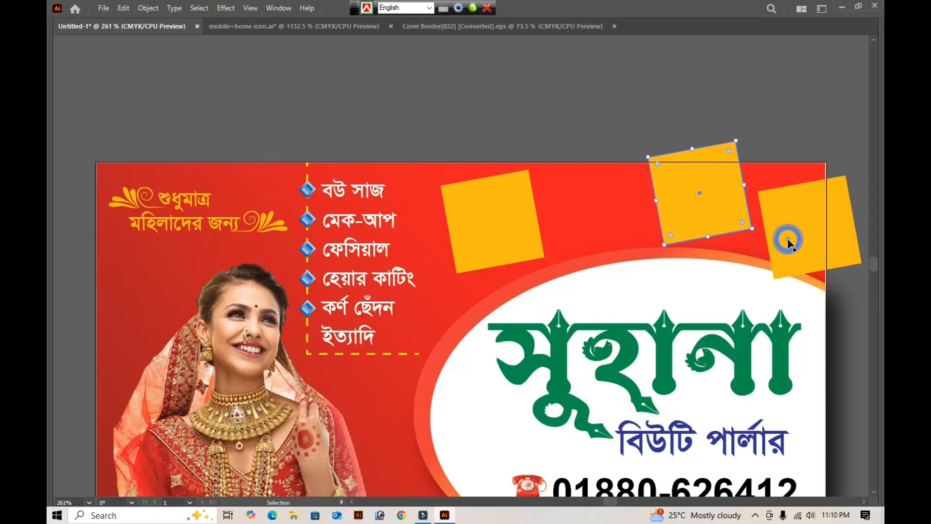
{"action": "key", "text": "Delete"}
{"action": "left_click", "coordinate": [785, 237]}
{"action": "left_click", "coordinate": [473, 219]}
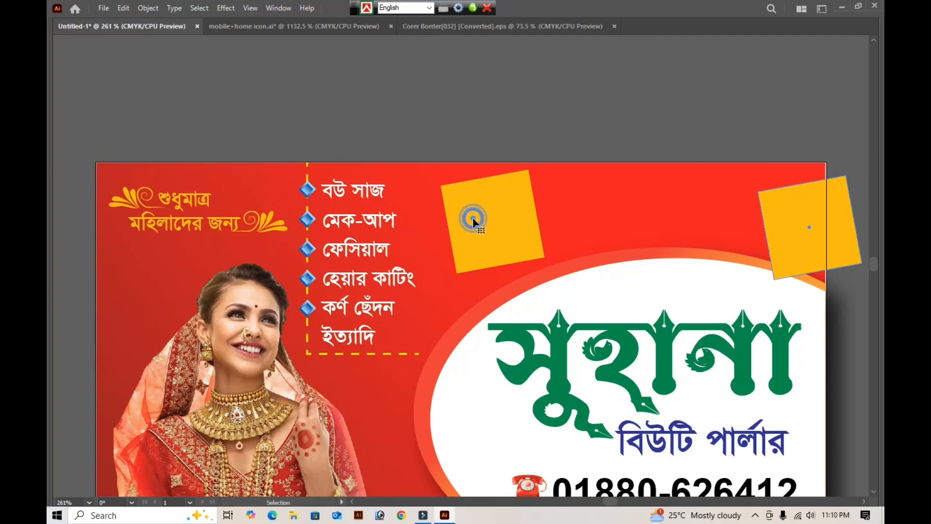
{"action": "key", "text": "Delete"}
- Enlarge the tilted square slightly about its centre and move it a little closer to the services list
{"action": "left_click", "coordinate": [473, 219]}
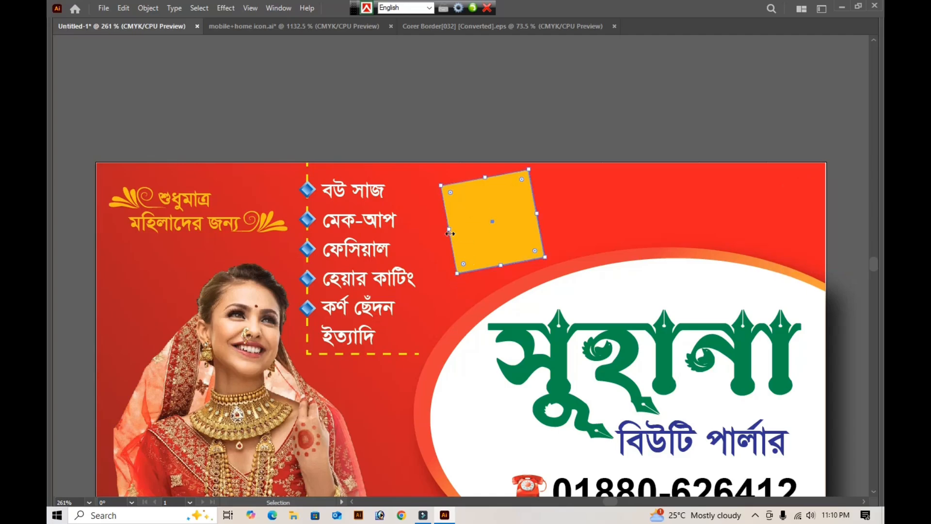
{"action": "left_click_drag", "start_coordinate": [450, 233], "coordinate": [438, 232]}
{"action": "left_click", "coordinate": [495, 225]}
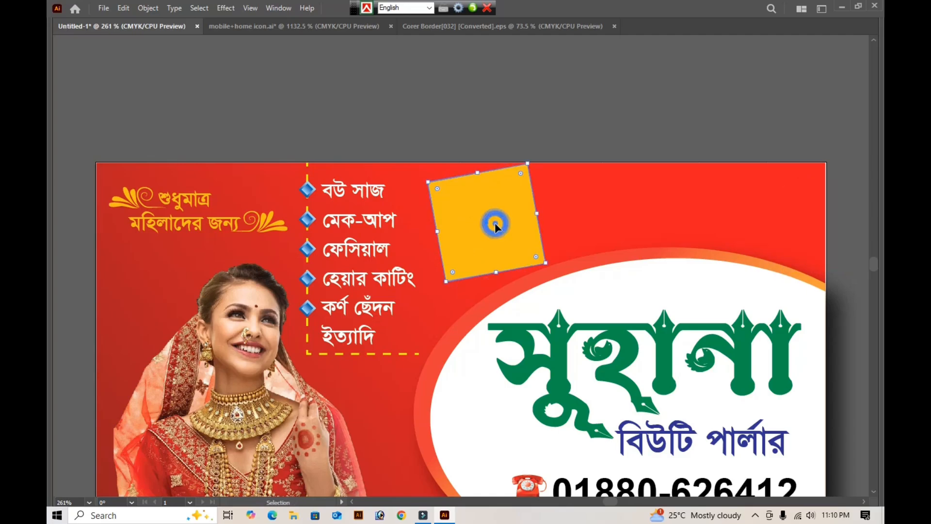
{"action": "left_click_drag", "start_coordinate": [495, 224], "coordinate": [488, 230]}
{"action": "key", "text": "a"}
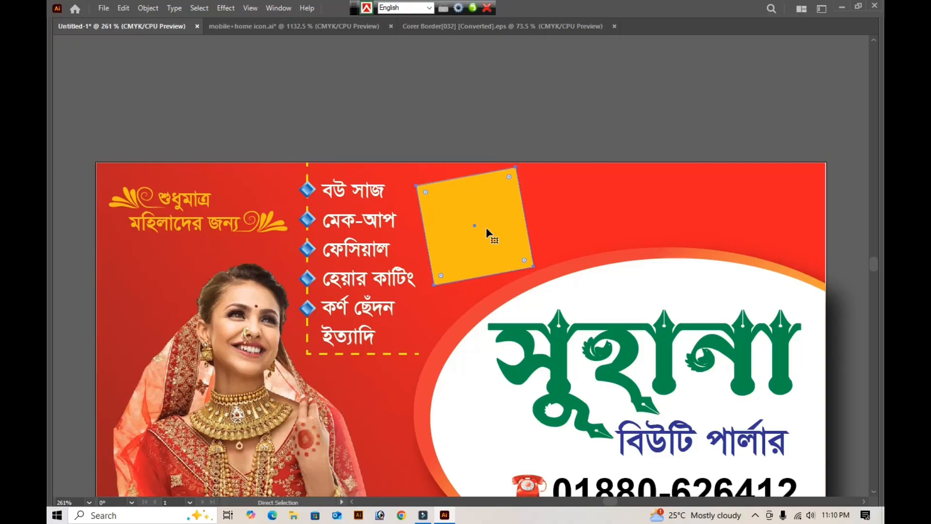
{"action": "key", "text": "v"}
- Make a smaller concentric copy of the tilted square, about 0.63 in wide, and fill it with white
{"action": "left_click_drag", "start_coordinate": [517, 165], "coordinate": [512, 172]}
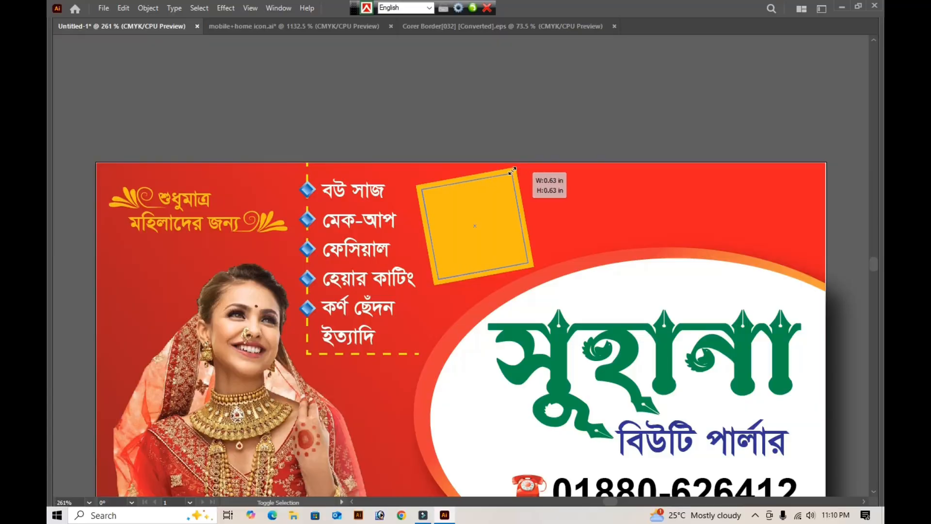
{"action": "key", "text": "Tab"}
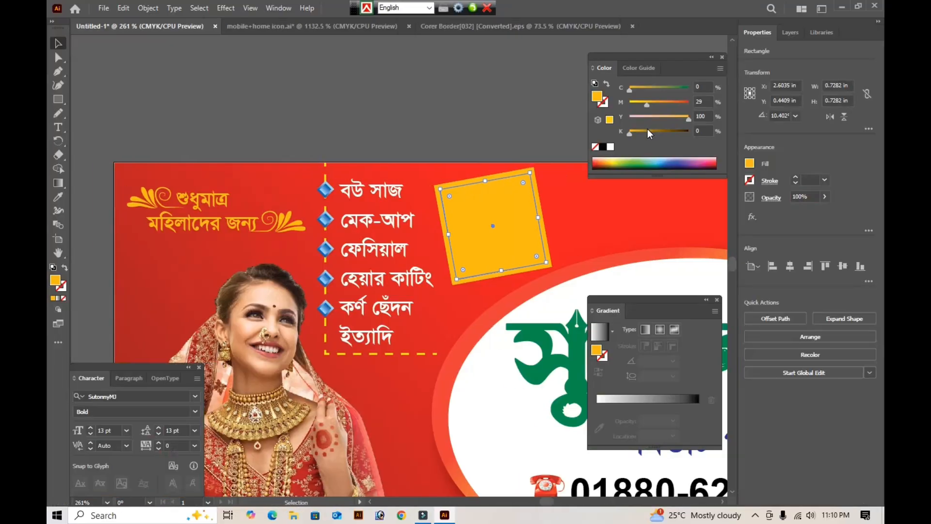
{"action": "left_click", "coordinate": [610, 147]}
{"action": "key", "text": "Tab"}
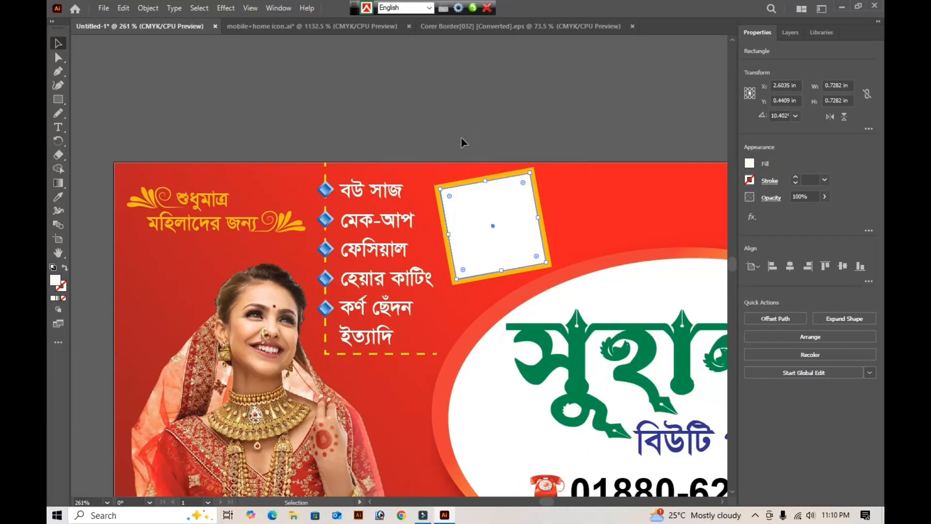
{"action": "left_click", "coordinate": [462, 140]}
{"action": "scroll", "coordinate": [462, 140], "scroll_direction": "down", "scroll_amount": 2}
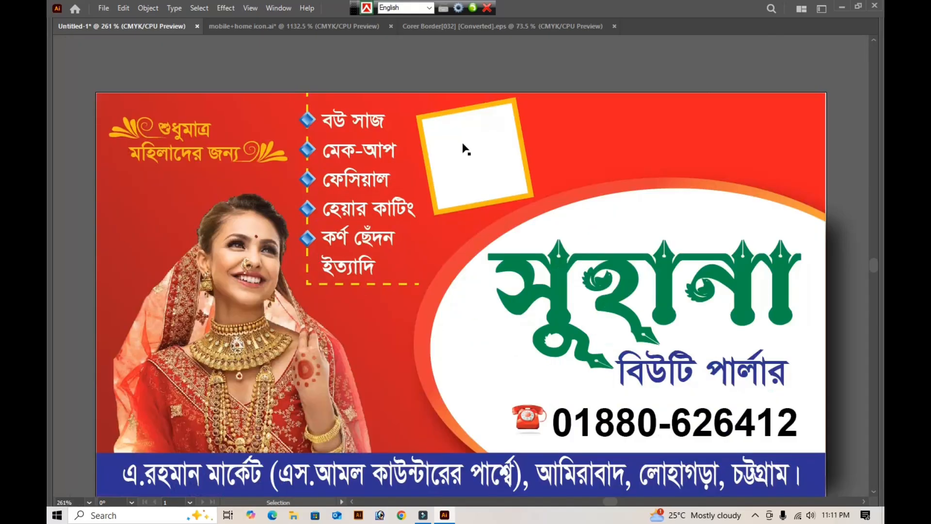
- Browse to the "parlar" folder on the Psd File (G:) drive to open an image
{"action": "key", "text": "Tab"}
{"action": "key", "text": "Tab"}
{"action": "key", "text": "a"}
{"action": "key", "text": "ctrl+o"}
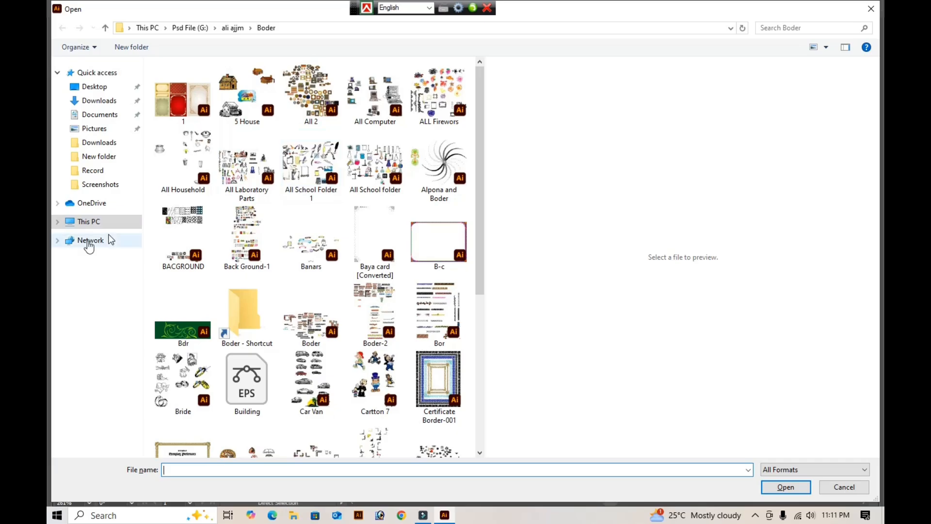
{"action": "left_click", "coordinate": [96, 223]}
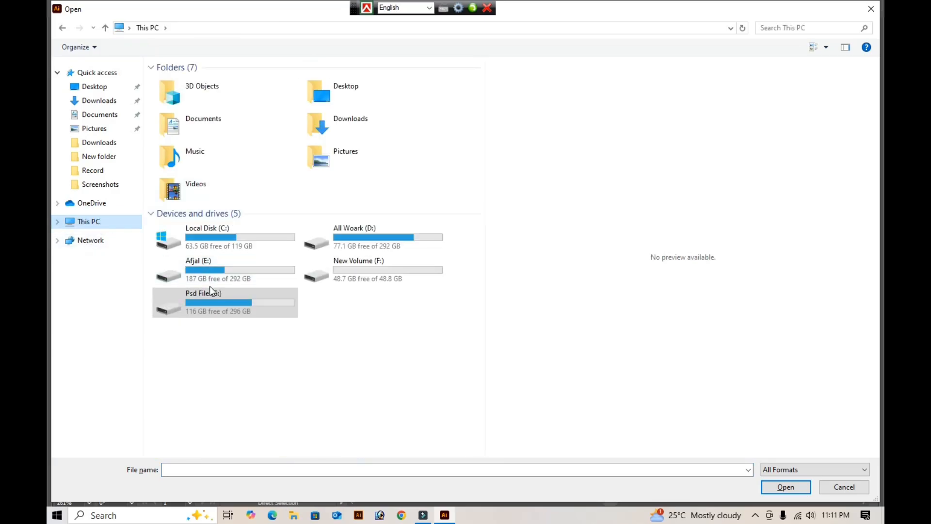
{"action": "left_click", "coordinate": [232, 307]}
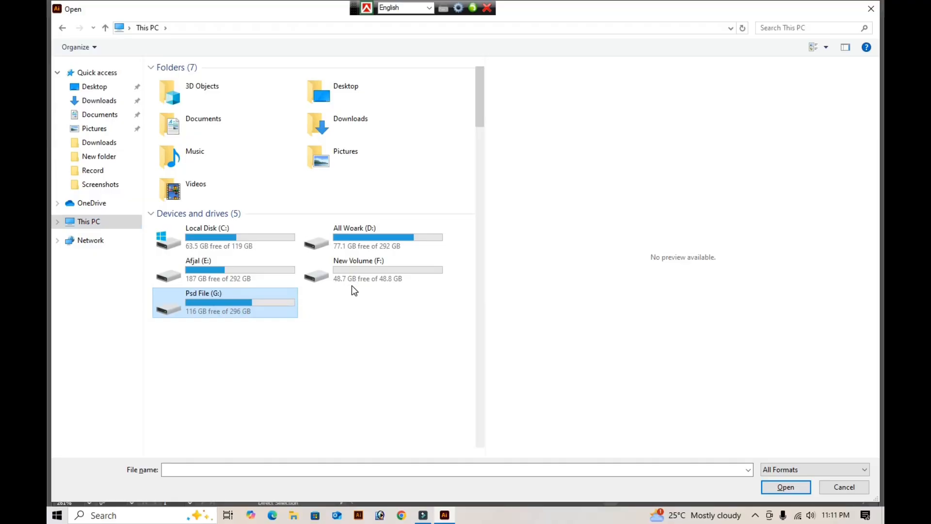
{"action": "left_click", "coordinate": [265, 295]}
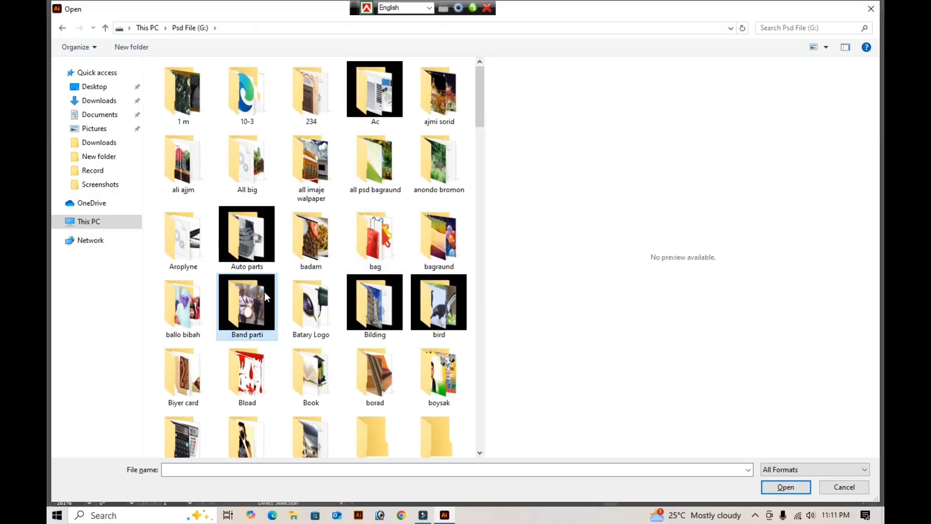
{"action": "type", "text": "par"}
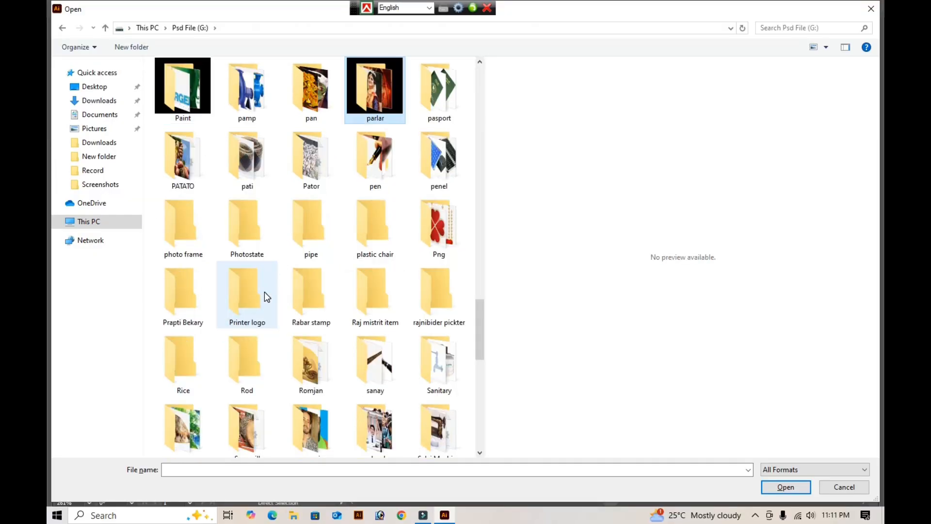
{"action": "key", "text": "Return"}
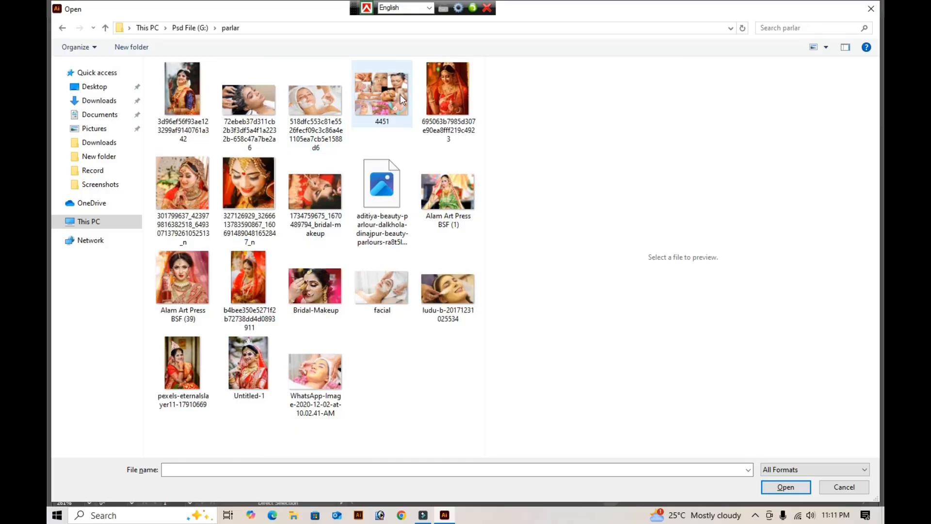
- Preview the facial treatment photos in the folder and open the image named "facial"
{"action": "left_click", "coordinate": [401, 100]}
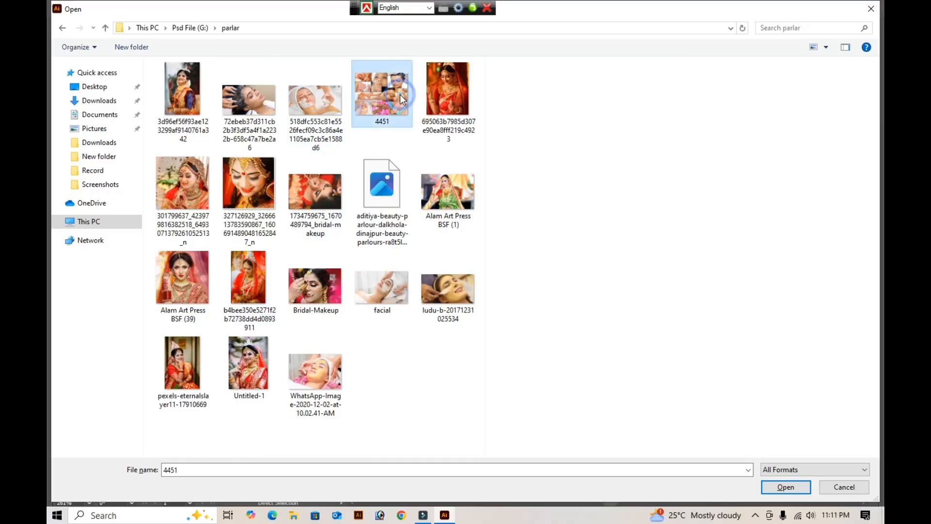
{"action": "left_click", "coordinate": [305, 101]}
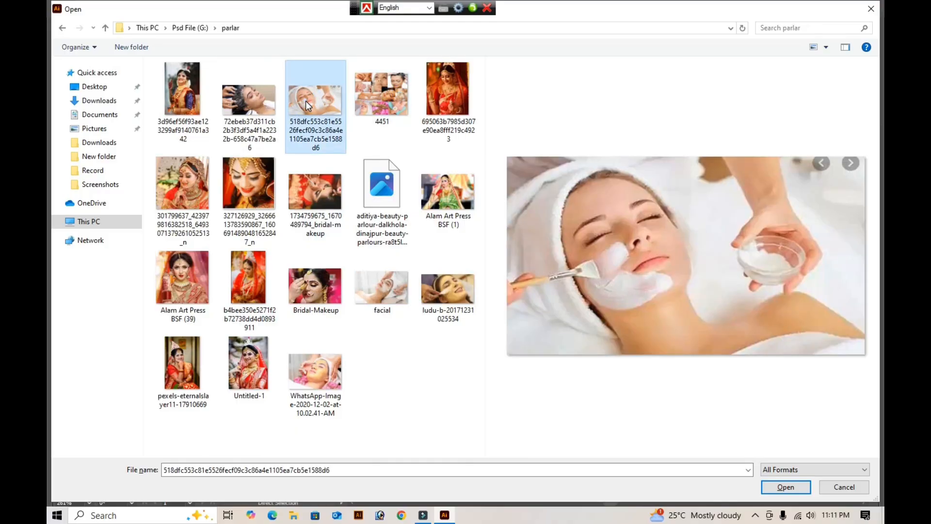
{"action": "left_click", "coordinate": [388, 288]}
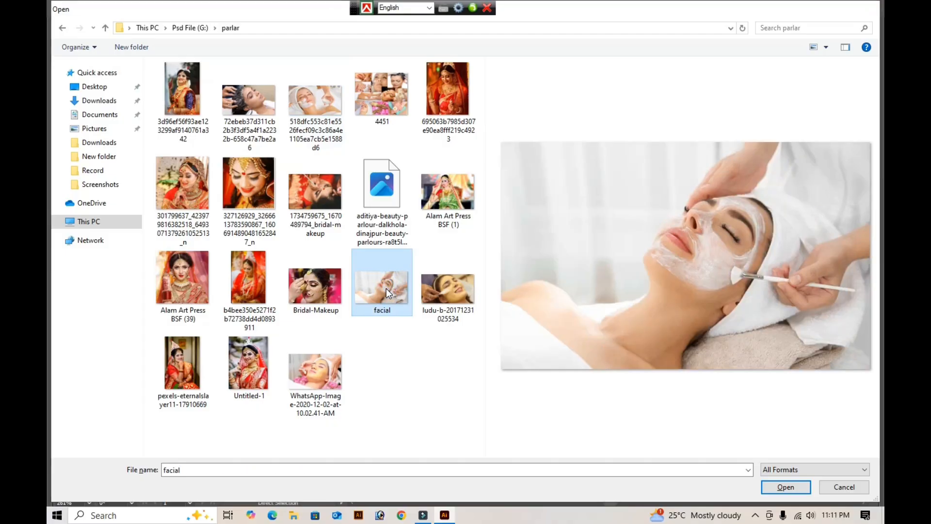
{"action": "double_click", "coordinate": [386, 288]}
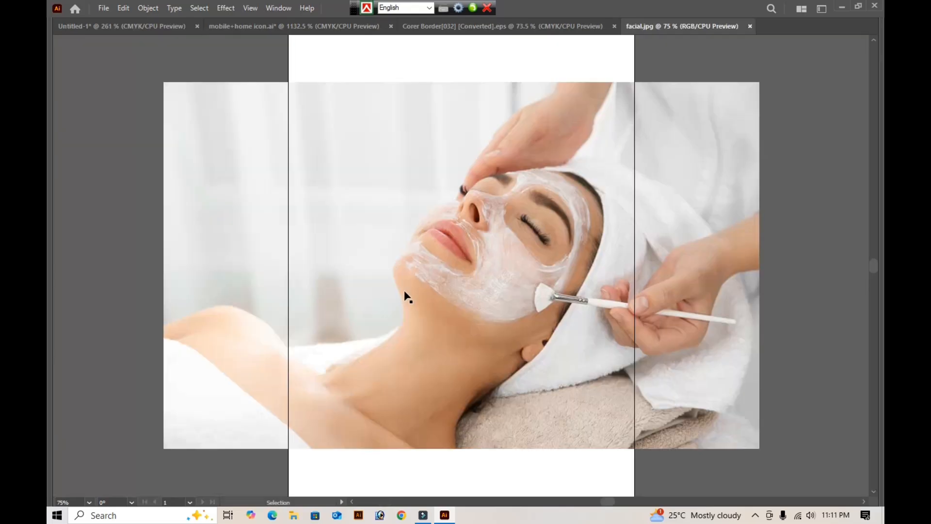
{"action": "left_click", "coordinate": [407, 292]}
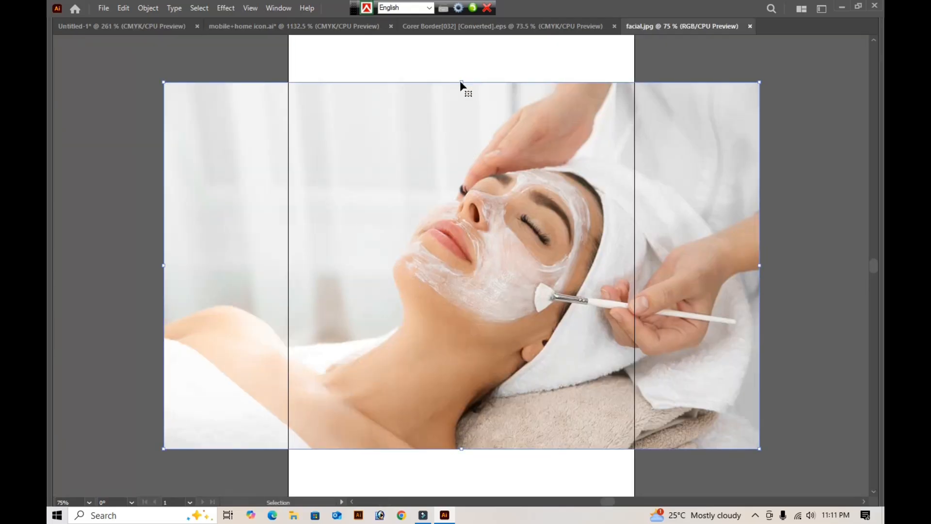
- Scale the facial photo down proportionally, cut it from its document, and close facial.jpg without saving
{"action": "left_click_drag", "start_coordinate": [463, 83], "coordinate": [463, 314]}
{"action": "key", "text": "a"}
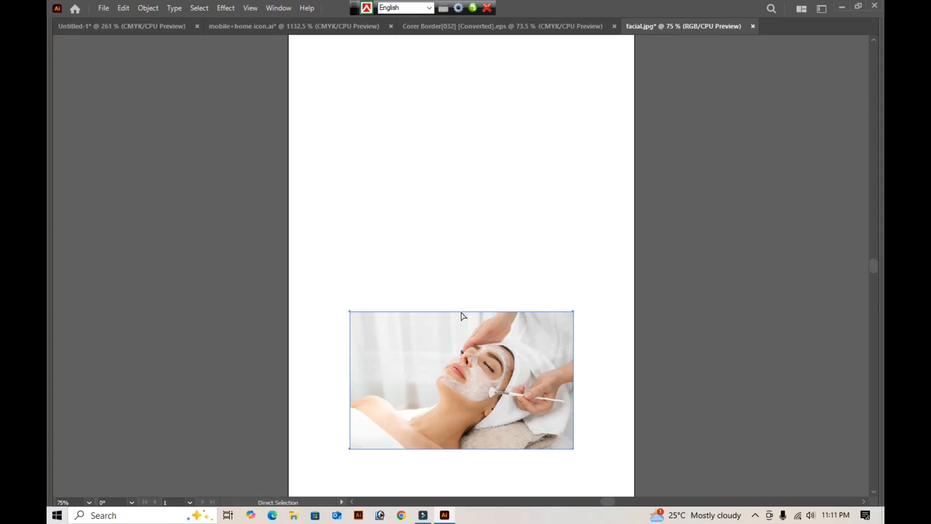
{"action": "key", "text": "Delete"}
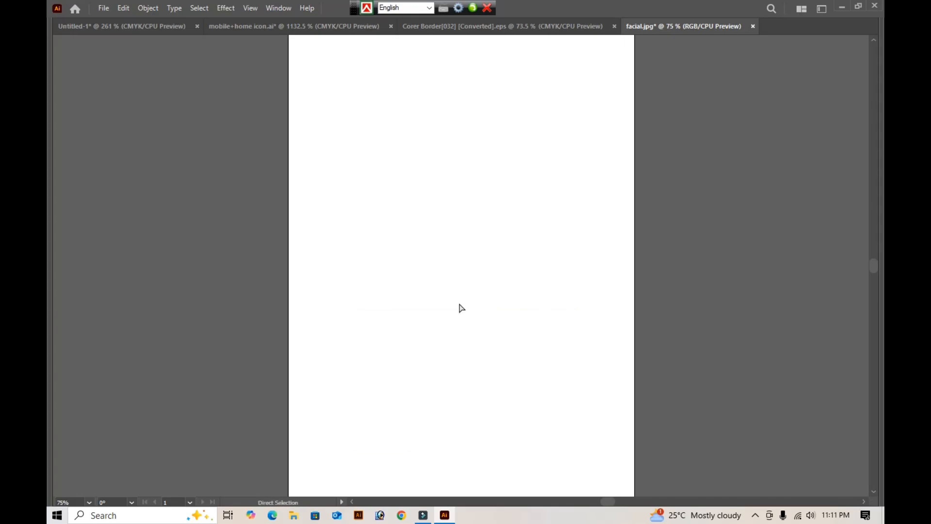
{"action": "key", "text": "ctrl+w"}
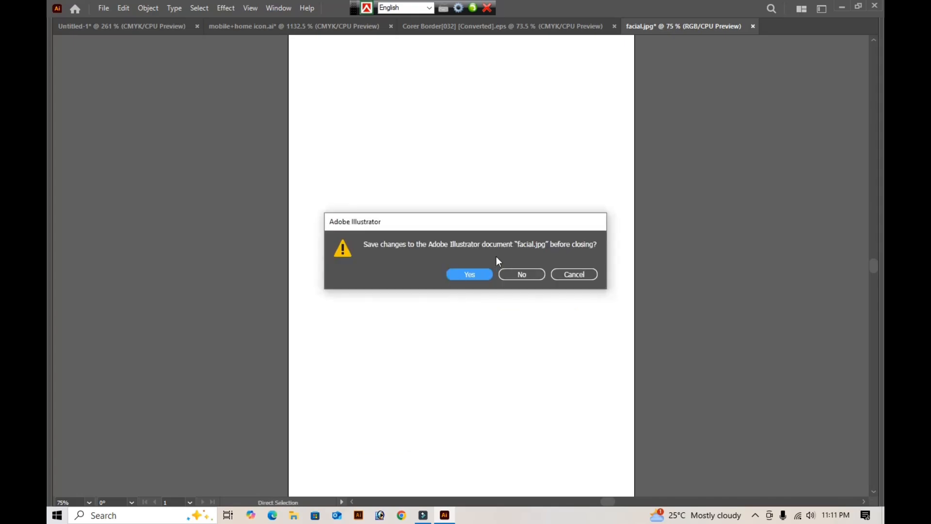
{"action": "left_click", "coordinate": [515, 276]}
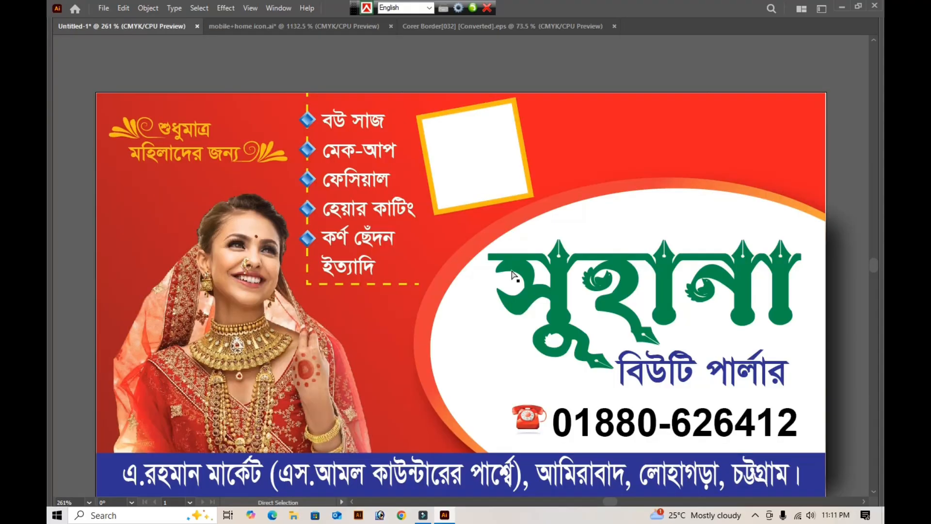
- Paste the facial photo into the card document, shrink it to about the frame's width, and place it above the artboard
{"action": "key", "text": "v"}
{"action": "key", "text": "ctrl+v"}
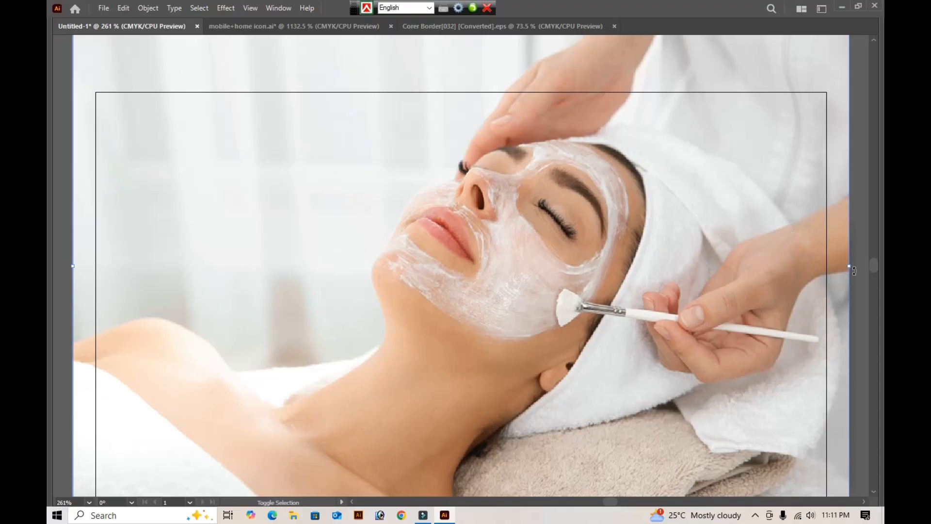
{"action": "left_click_drag", "start_coordinate": [850, 269], "coordinate": [522, 277]}
{"action": "scroll", "coordinate": [524, 284], "scroll_direction": "up", "scroll_amount": 4}
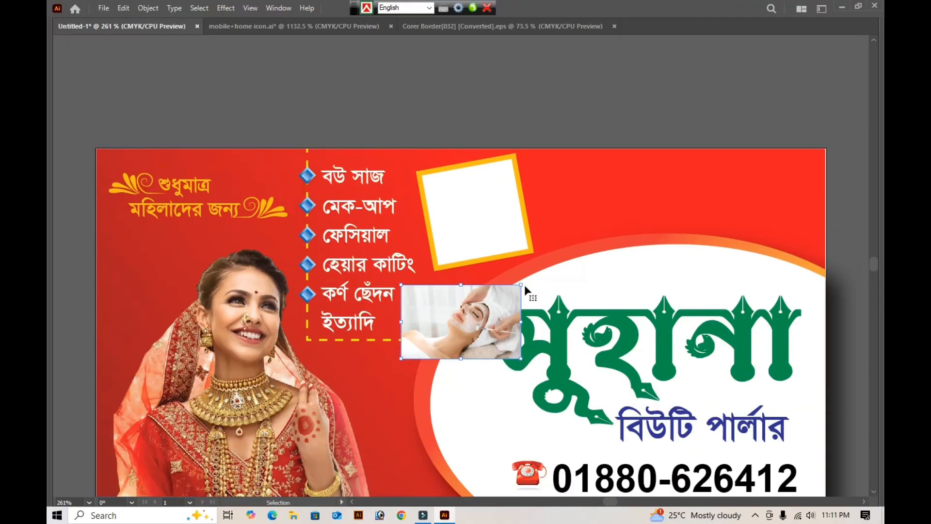
{"action": "left_click_drag", "start_coordinate": [472, 390], "coordinate": [489, 156]}
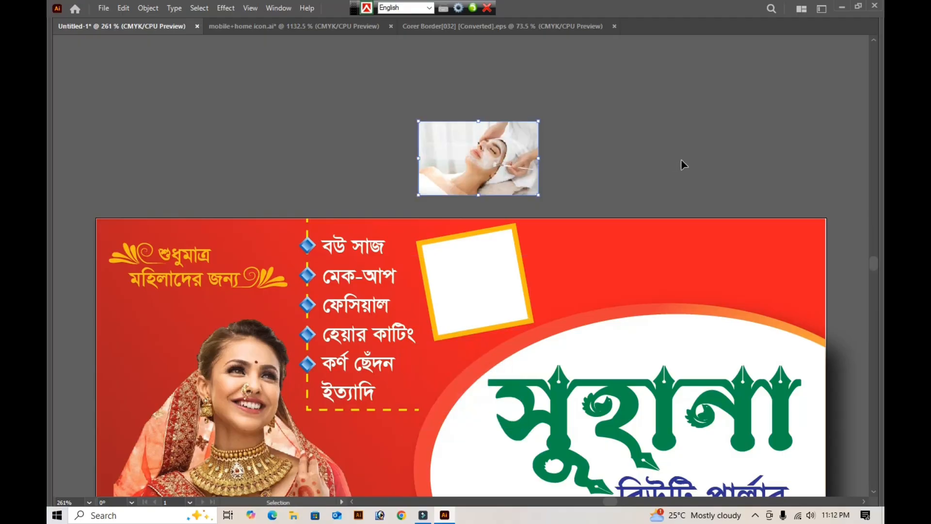
- Copy the tilted white square over the facial photo and clip the photo to it with a clipping mask
{"action": "left_click", "coordinate": [481, 282]}
{"action": "left_click_drag", "start_coordinate": [476, 297], "coordinate": [490, 172]}
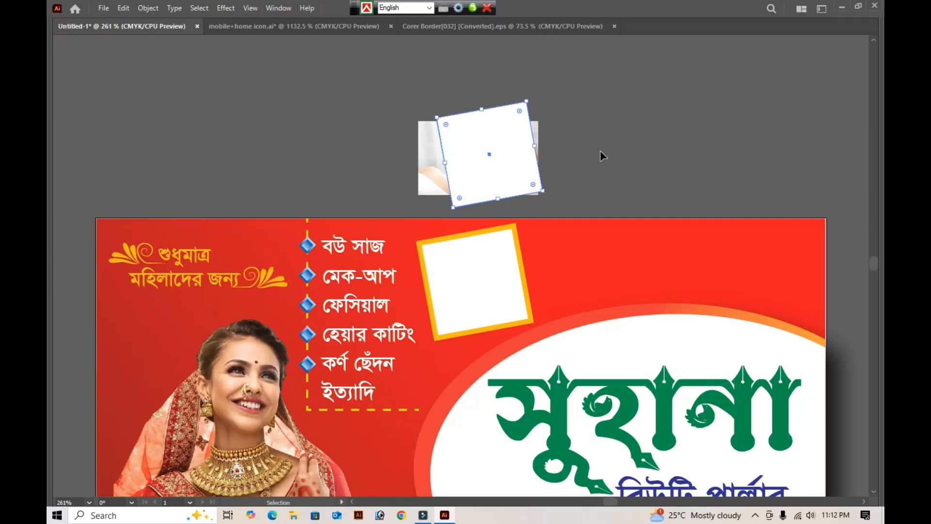
{"action": "left_click", "coordinate": [605, 105]}
{"action": "left_click", "coordinate": [484, 145]}
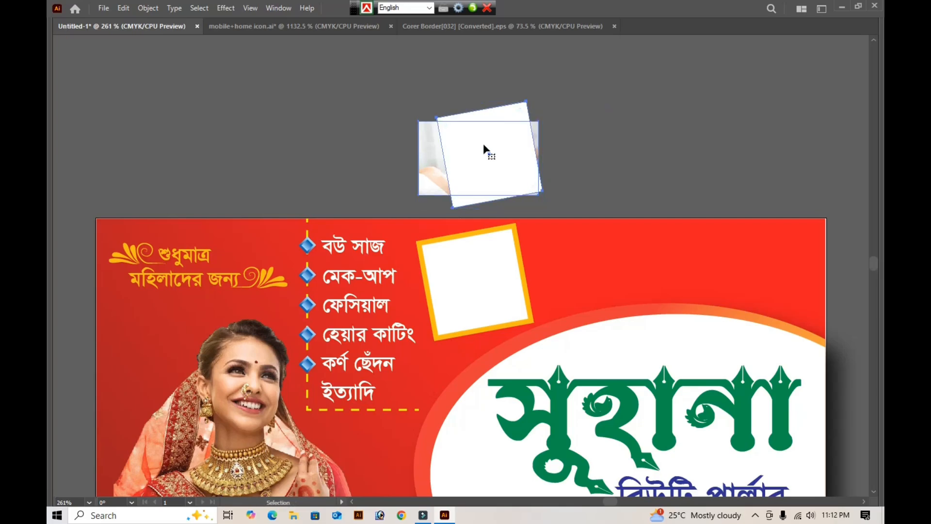
{"action": "key", "text": "ctrl+7"}
{"action": "key", "text": "a"}
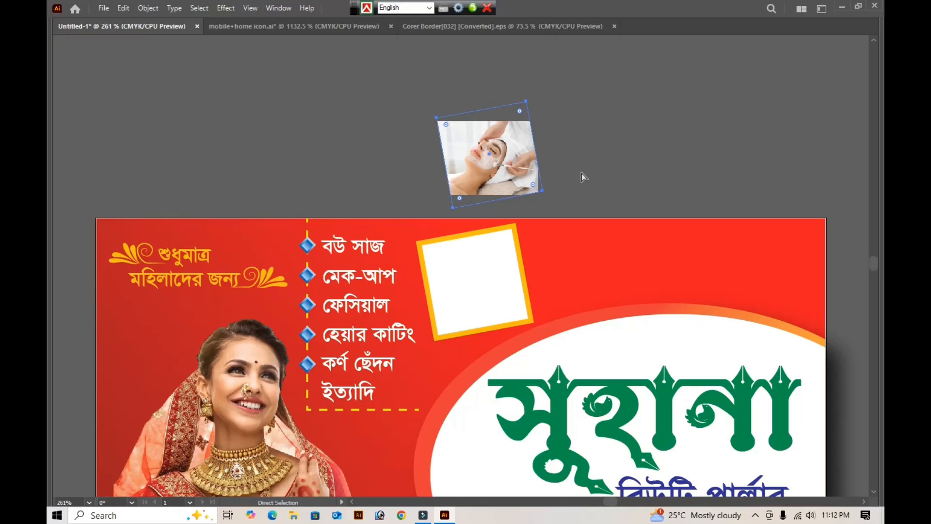
- Enlarge the facial photo inside its tilted clipping square until it covers the whole square
{"action": "key", "text": "v"}
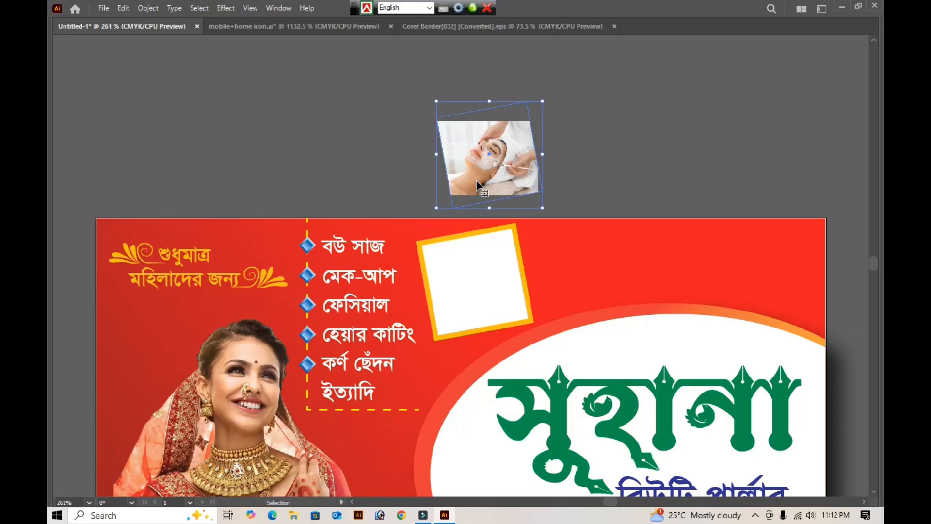
{"action": "left_click", "coordinate": [665, 145]}
{"action": "key", "text": "a"}
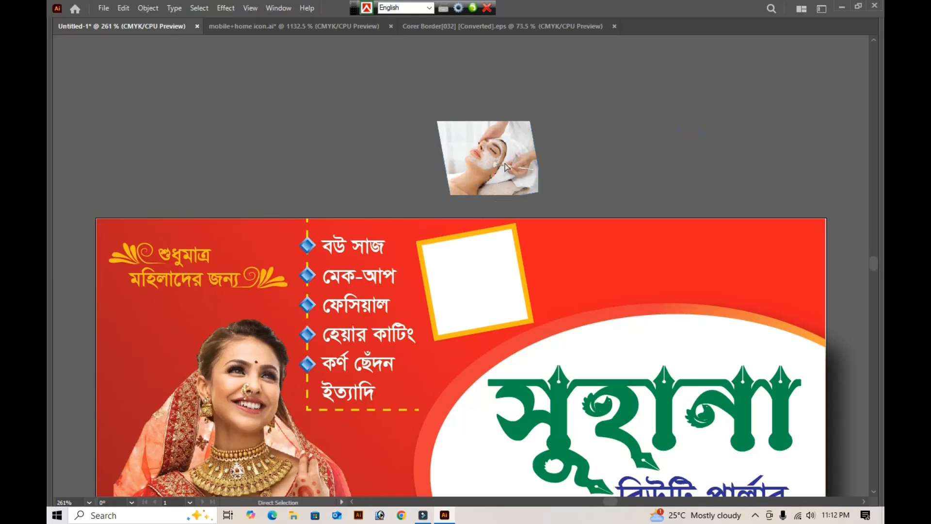
{"action": "key", "text": "v"}
{"action": "left_click", "coordinate": [478, 174]}
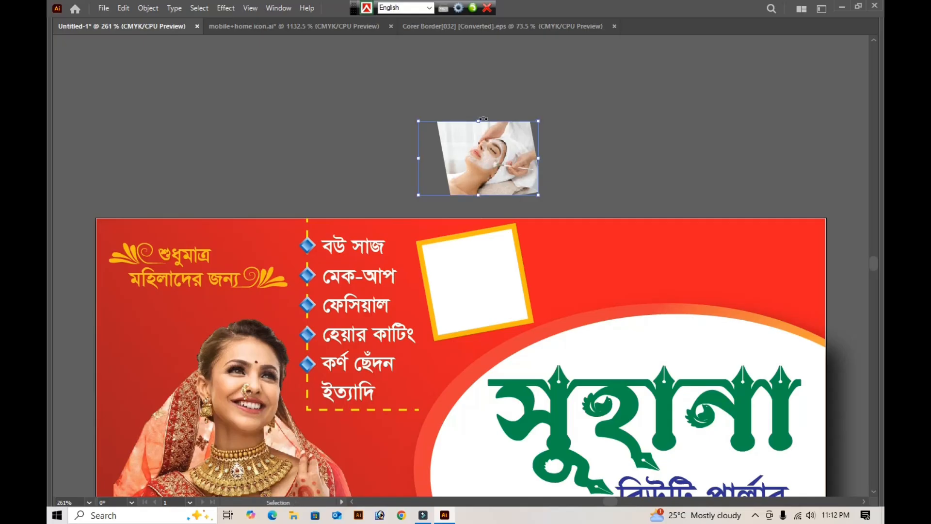
{"action": "left_click_drag", "start_coordinate": [479, 121], "coordinate": [479, 112]}
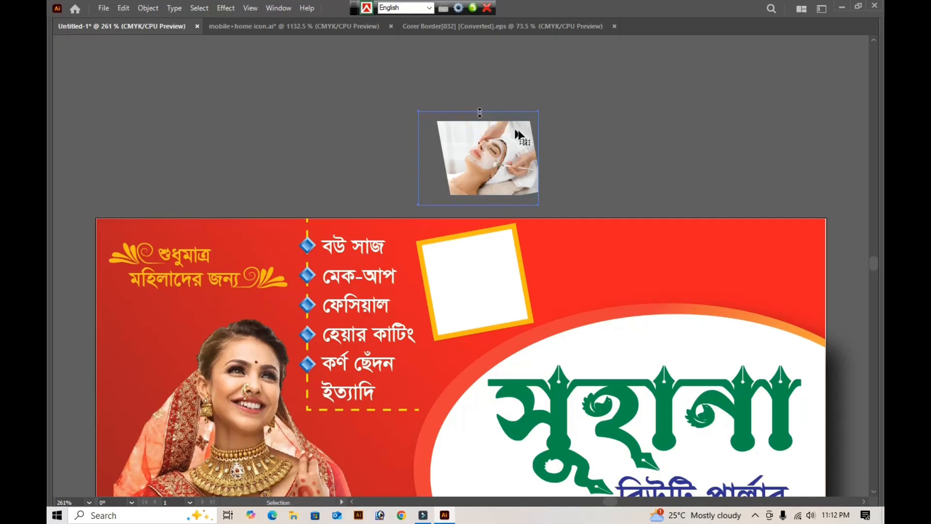
{"action": "left_click_drag", "start_coordinate": [540, 158], "coordinate": [553, 158]}
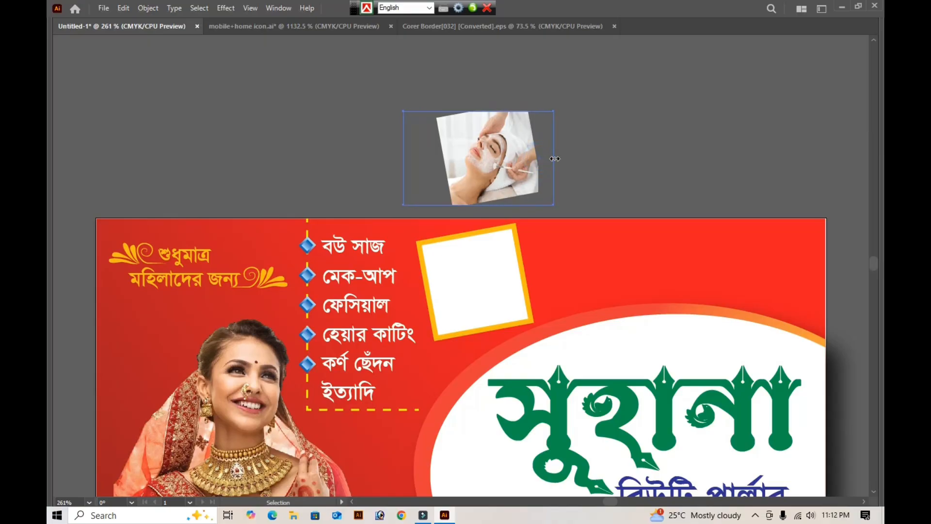
{"action": "left_click_drag", "start_coordinate": [555, 112], "coordinate": [656, 83]}
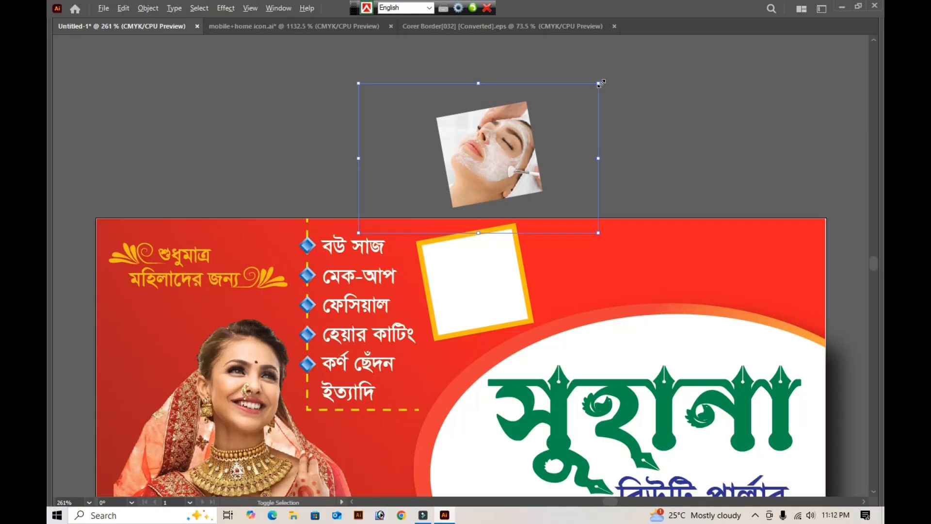
- Scale the clipped facial photo down from its corners so the face and the treatment brush are framed within the tilted square
{"action": "left_click_drag", "start_coordinate": [598, 83], "coordinate": [591, 92]}
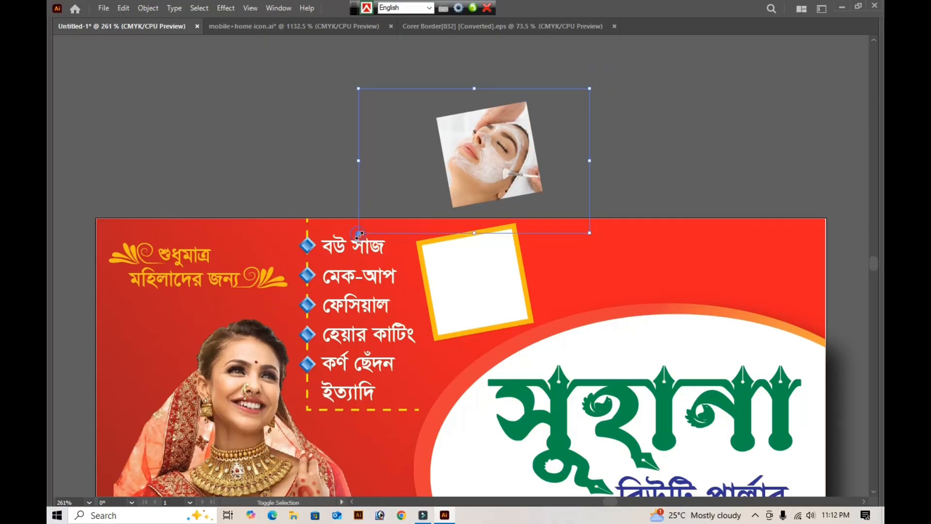
{"action": "left_click_drag", "start_coordinate": [360, 234], "coordinate": [378, 216]}
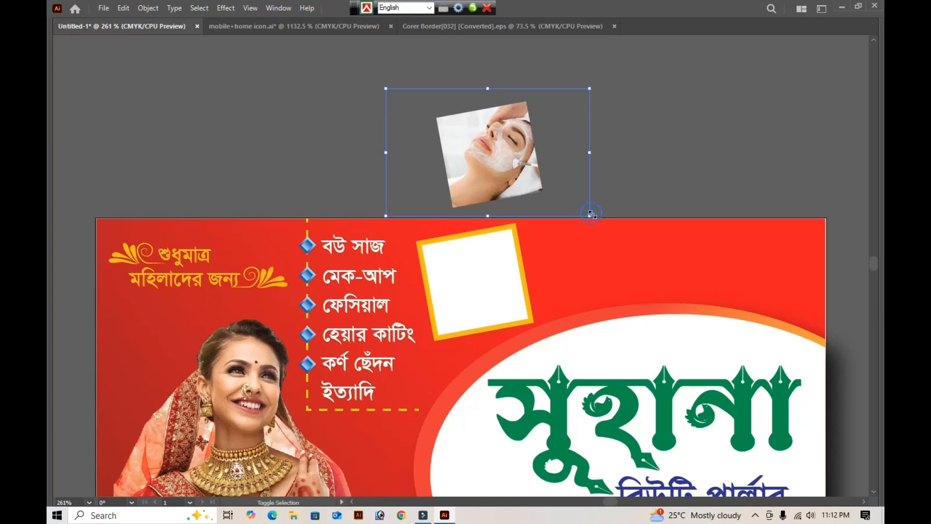
{"action": "left_click_drag", "start_coordinate": [591, 214], "coordinate": [586, 210]}
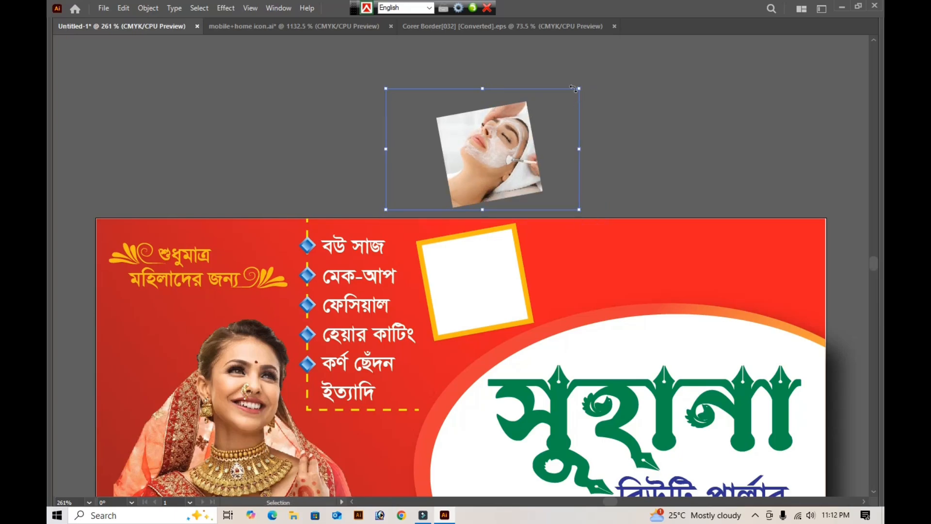
{"action": "left_click_drag", "start_coordinate": [580, 88], "coordinate": [568, 96]}
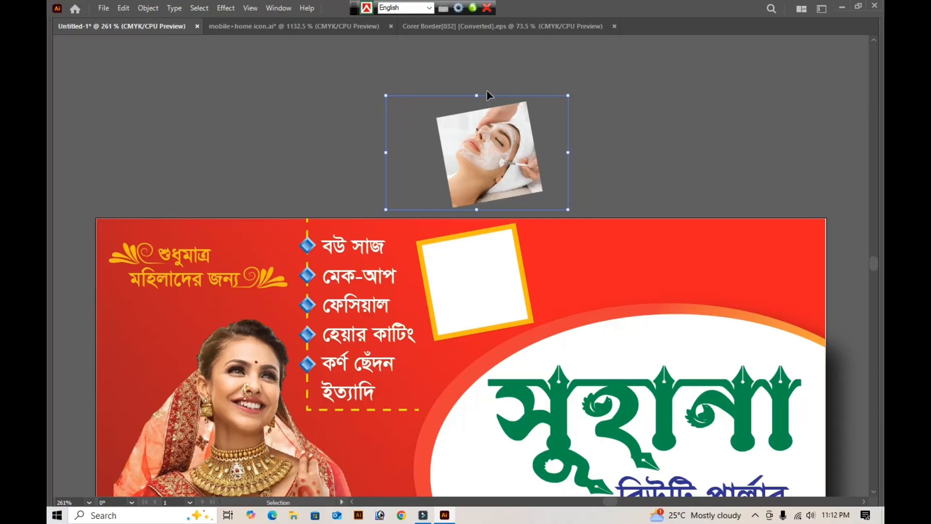
{"action": "left_click", "coordinate": [639, 152]}
- Align the clipped facial photo and the white square in the yellow frame by their left and bottom edges
{"action": "left_click", "coordinate": [522, 159]}
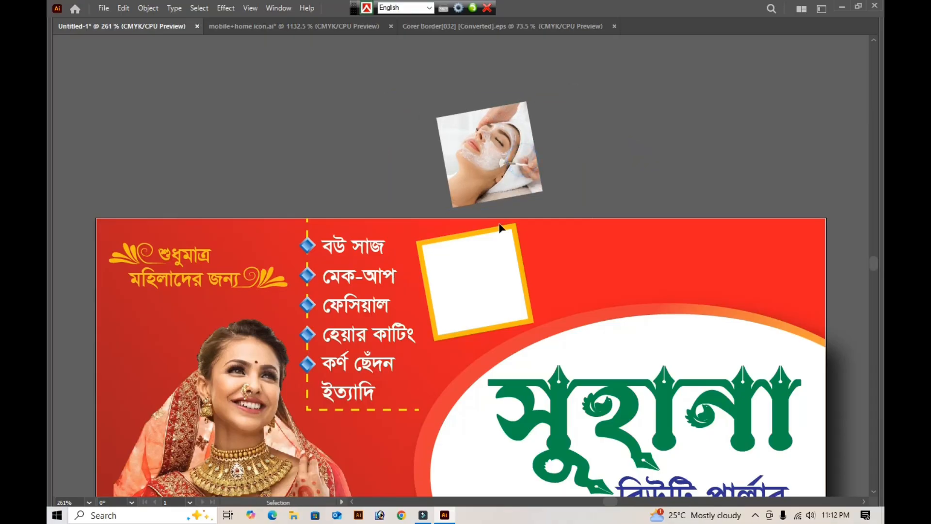
{"action": "left_click", "coordinate": [489, 303]}
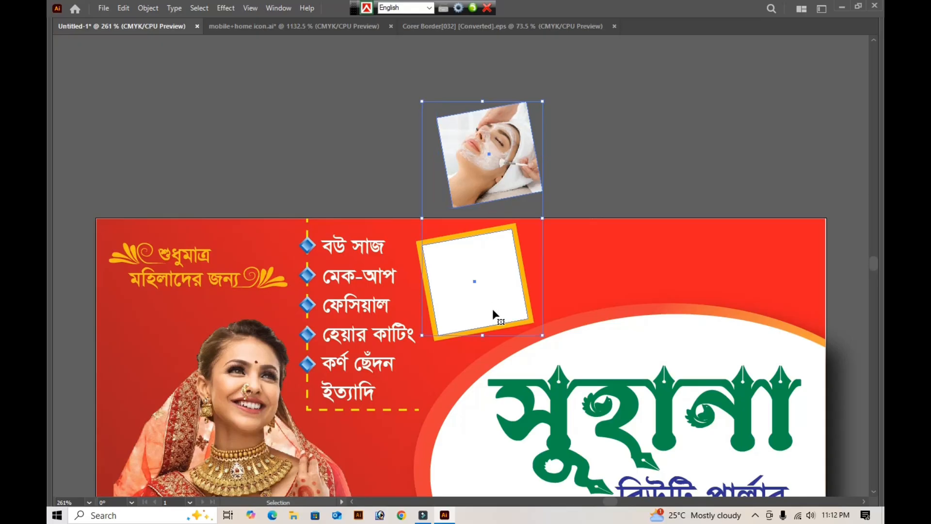
{"action": "key", "text": "Tab"}
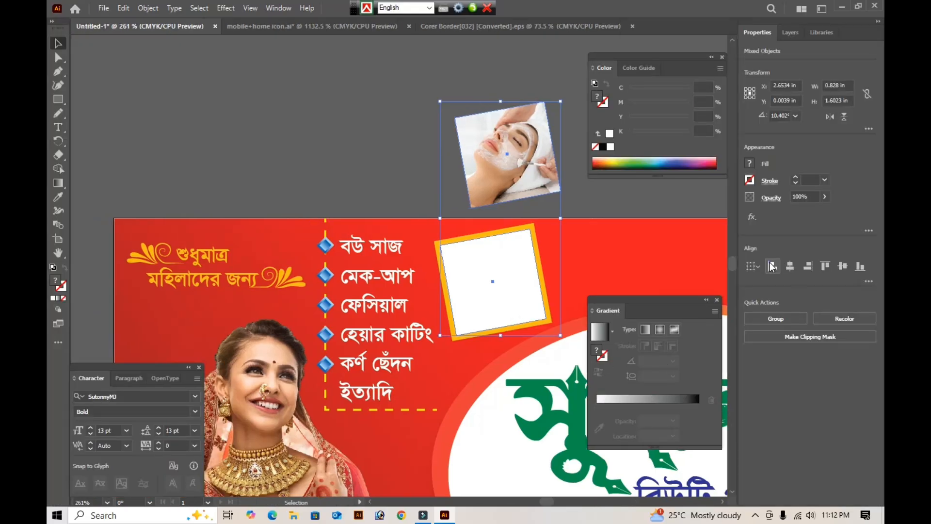
{"action": "left_click", "coordinate": [772, 266]}
{"action": "left_click", "coordinate": [861, 270]}
{"action": "left_click", "coordinate": [504, 168]}
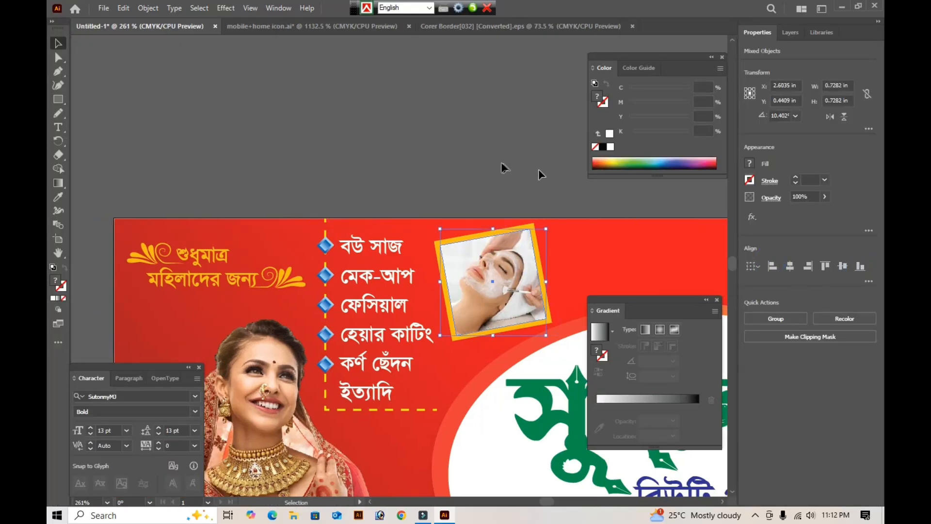
{"action": "key", "text": "Tab"}
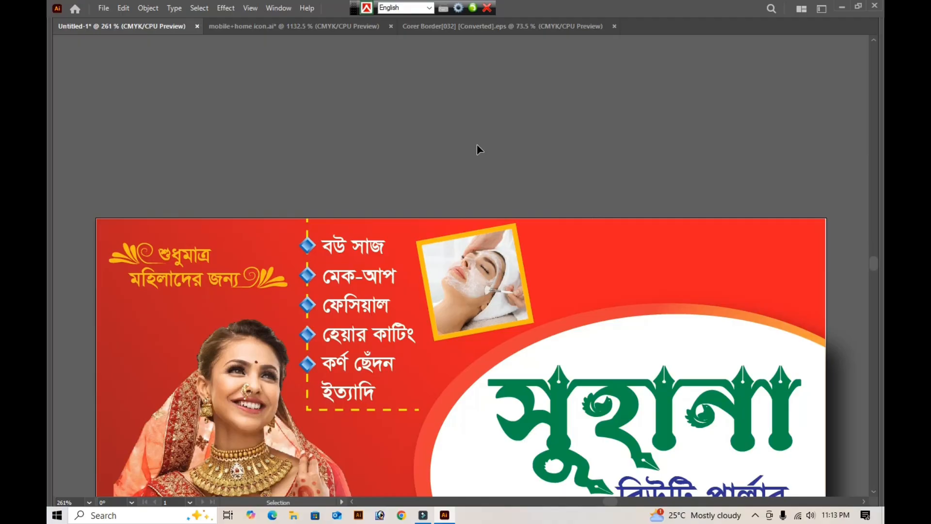
- Try removing the facial photo, the white square and the yellow frame one at a time, and restore all three
{"action": "left_click", "coordinate": [477, 273]}
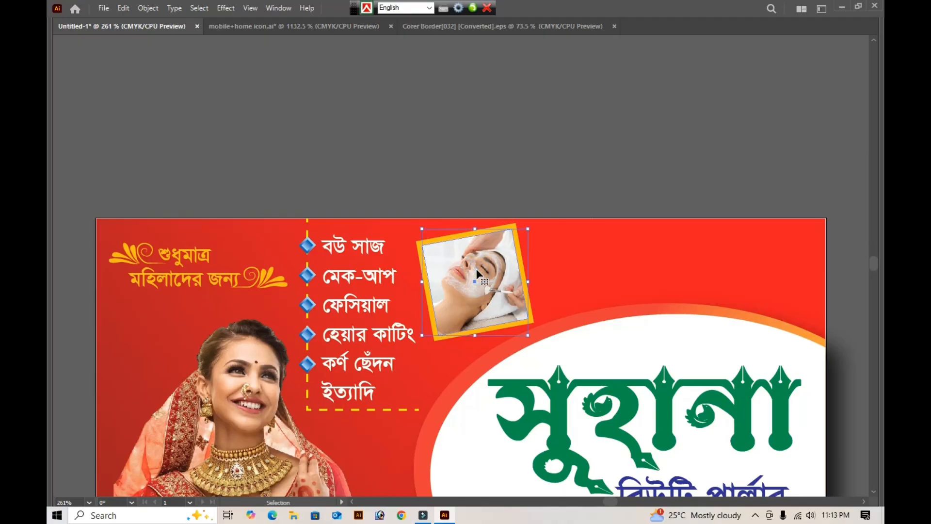
{"action": "key", "text": "a"}
{"action": "key", "text": "ctrl+["}
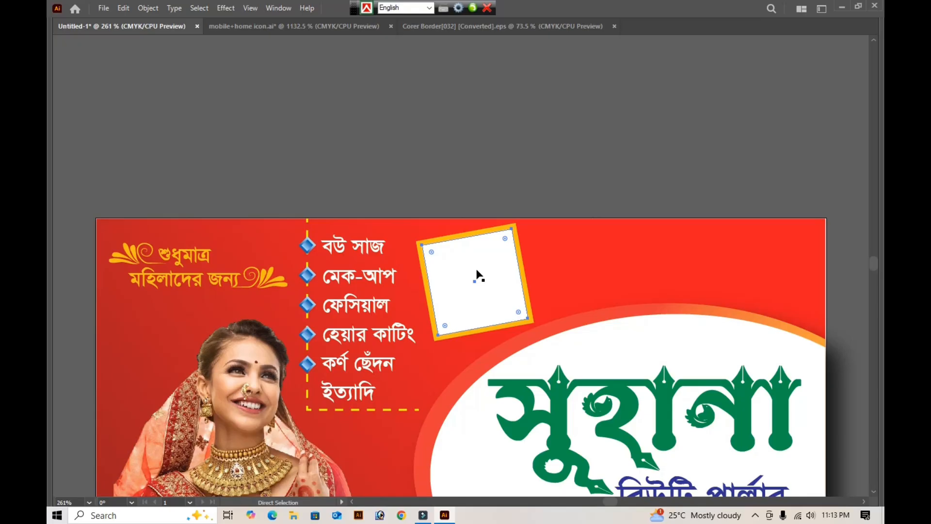
{"action": "key", "text": "Delete"}
{"action": "key", "text": "v"}
{"action": "left_click", "coordinate": [477, 273]}
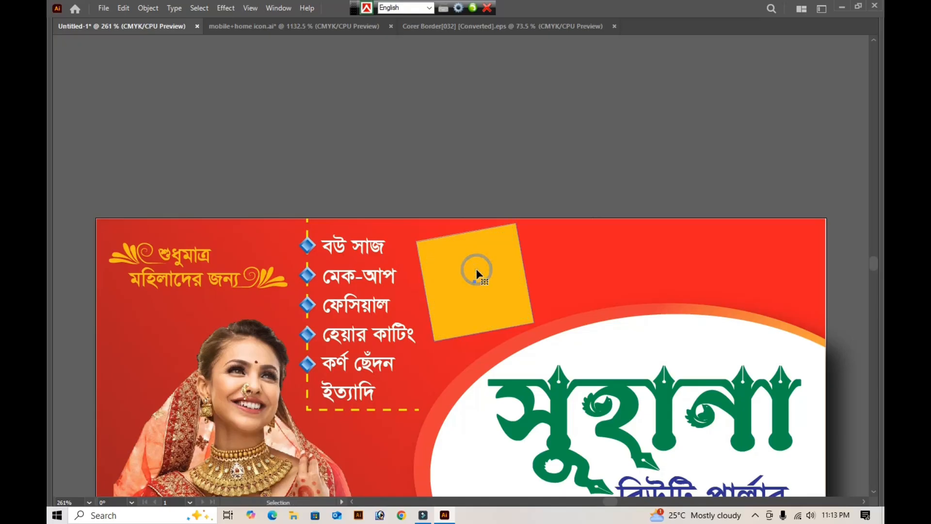
{"action": "key", "text": "Delete"}
{"action": "key", "text": "a"}
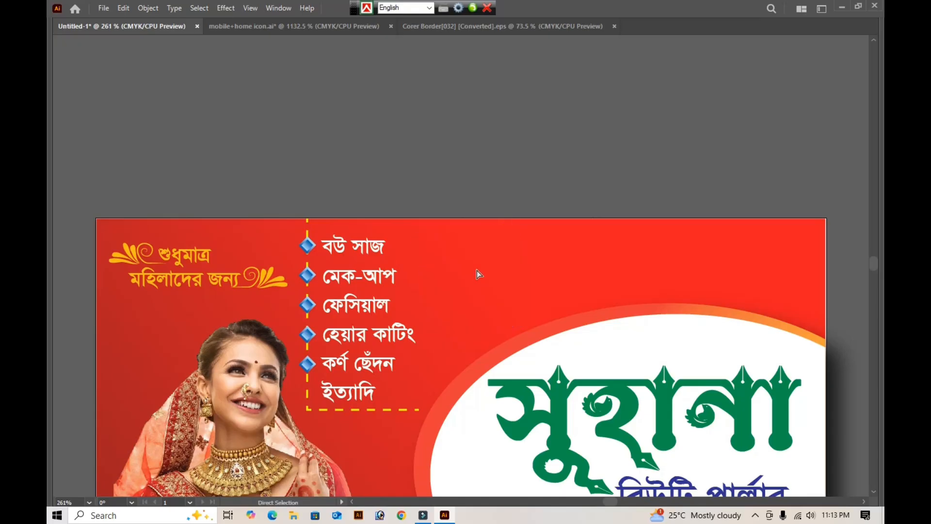
{"action": "key", "text": "ctrl+z"}
- Nudge the framed facial photo slightly down and to the right, away from the services list
{"action": "key", "text": "v"}
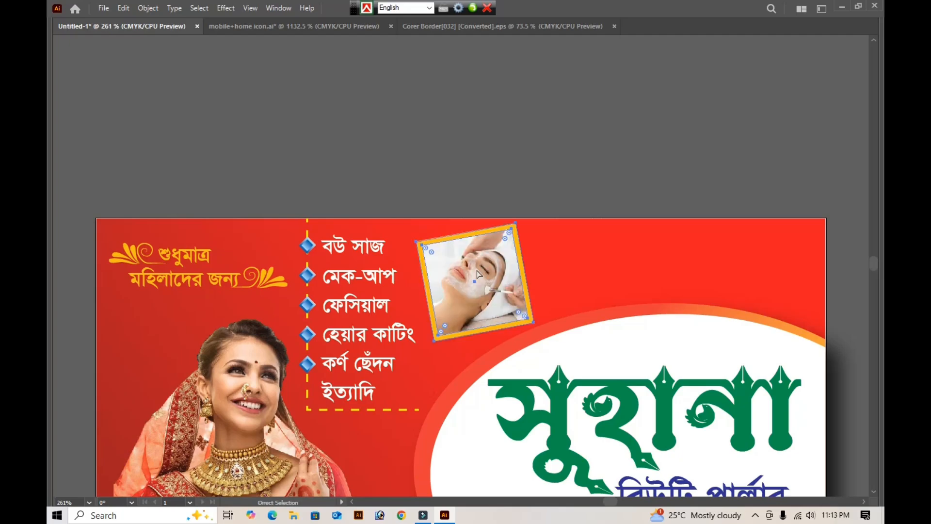
{"action": "key", "text": "Down"}
{"action": "key", "text": "Down"}
{"action": "key", "text": "Down"}
{"action": "key", "text": "Down"}
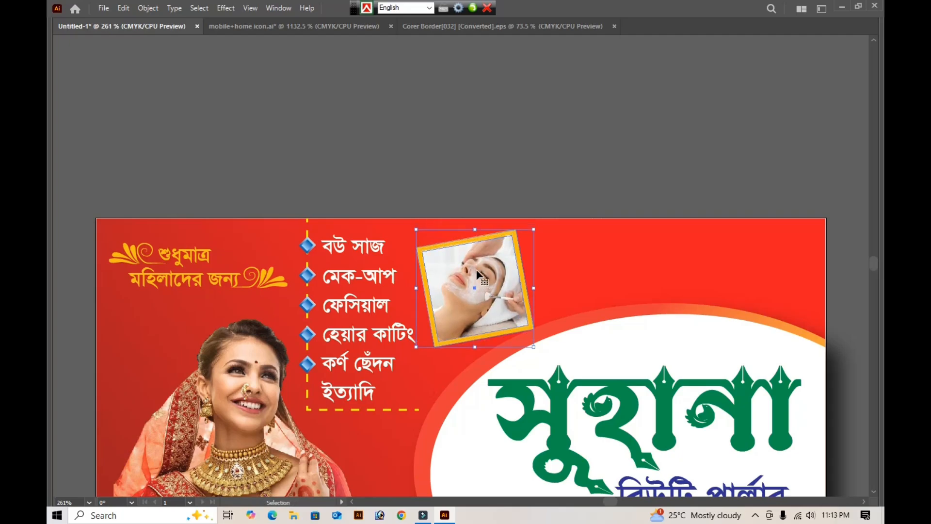
{"action": "key", "text": "Right"}
{"action": "key", "text": "Right"}
{"action": "key", "text": "Right"}
{"action": "key", "text": "Right"}
{"action": "key", "text": "Right"}
{"action": "key", "text": "Left"}
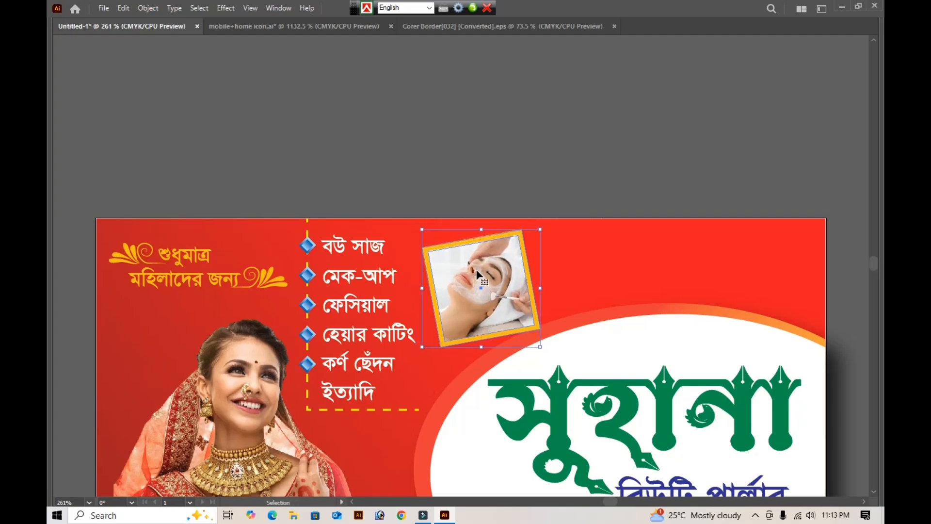
{"action": "left_click", "coordinate": [569, 152]}
{"action": "key", "text": "a"}
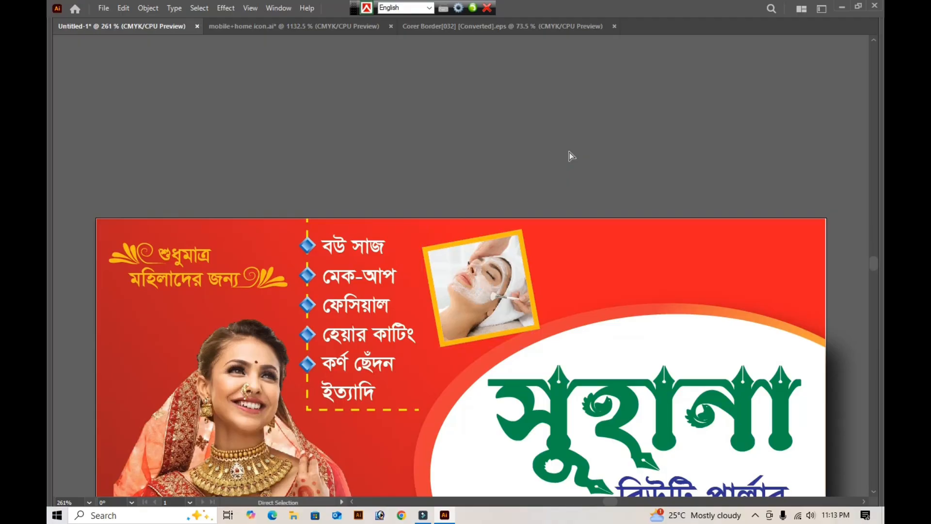
{"action": "key", "text": "v"}
- Select all of the card's artwork and resize it to 60 in wide by 36 in high
{"action": "scroll", "coordinate": [569, 153], "scroll_direction": "down", "scroll_amount": 3}
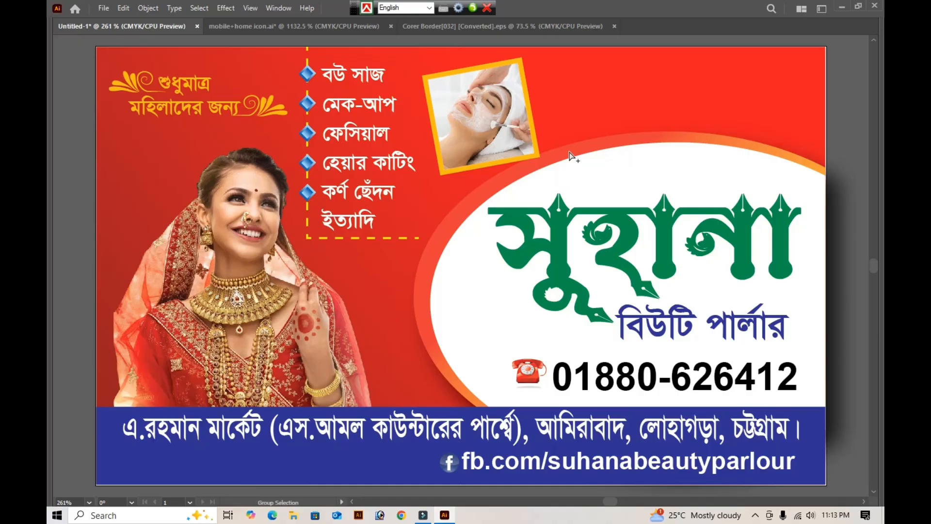
{"action": "left_click", "coordinate": [570, 155]}
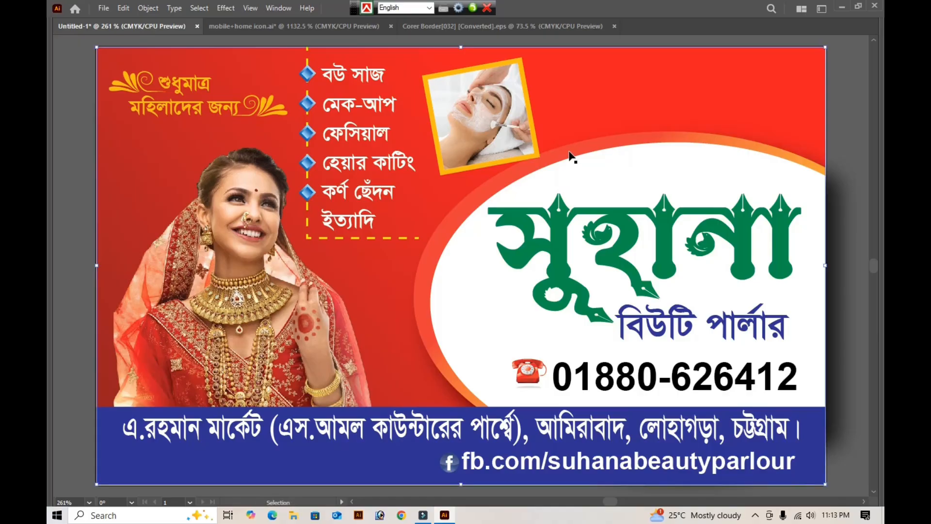
{"action": "key", "text": "ctrl+a"}
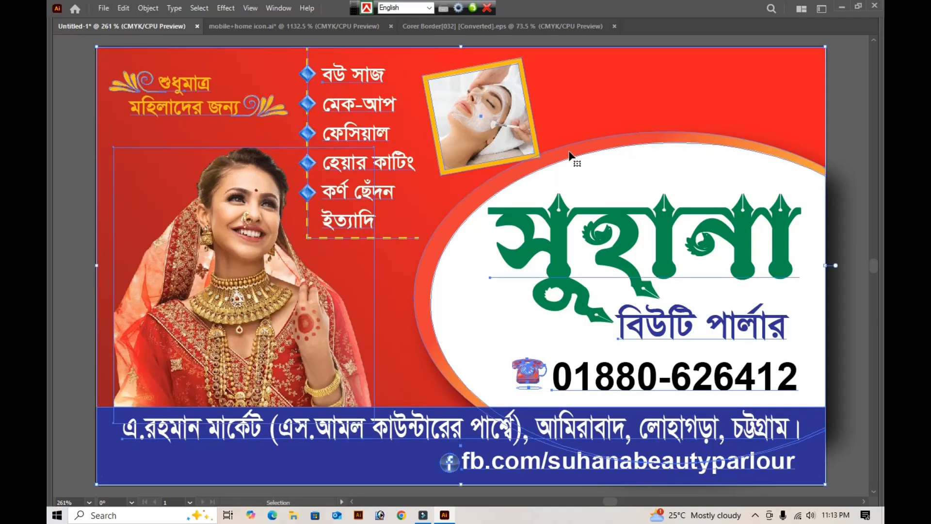
{"action": "key", "text": "Tab"}
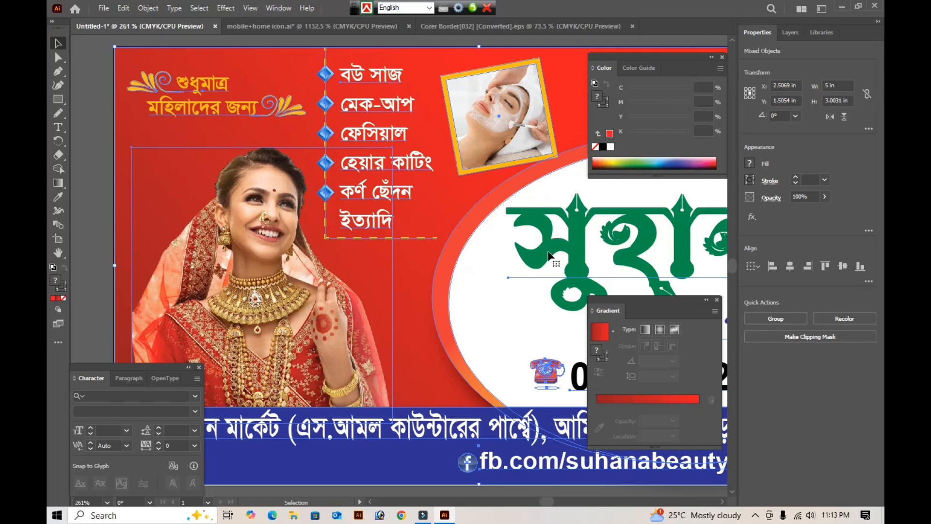
{"action": "left_click", "coordinate": [841, 85]}
{"action": "type", "text": "60"}
{"action": "key", "text": "Tab"}
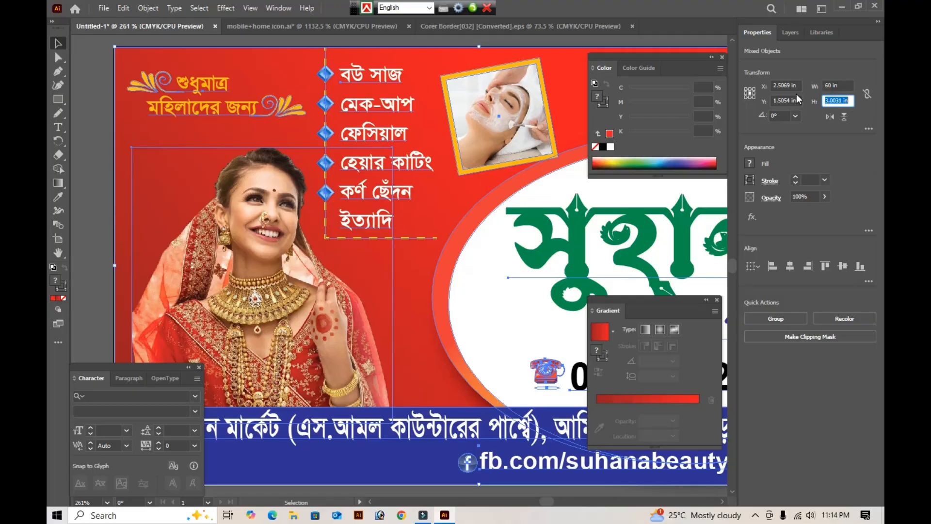
{"action": "type", "text": "36"}
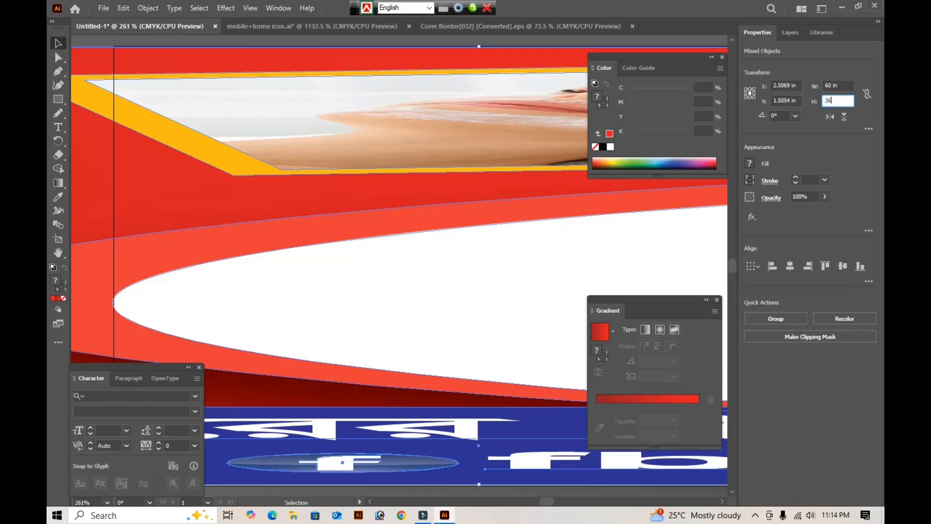
{"action": "key", "text": "Return"}
- Fit the artboard to the selected 60 × 36 in artwork
{"action": "key", "text": "ctrl+minus"}
{"action": "key", "text": "ctrl+minus"}
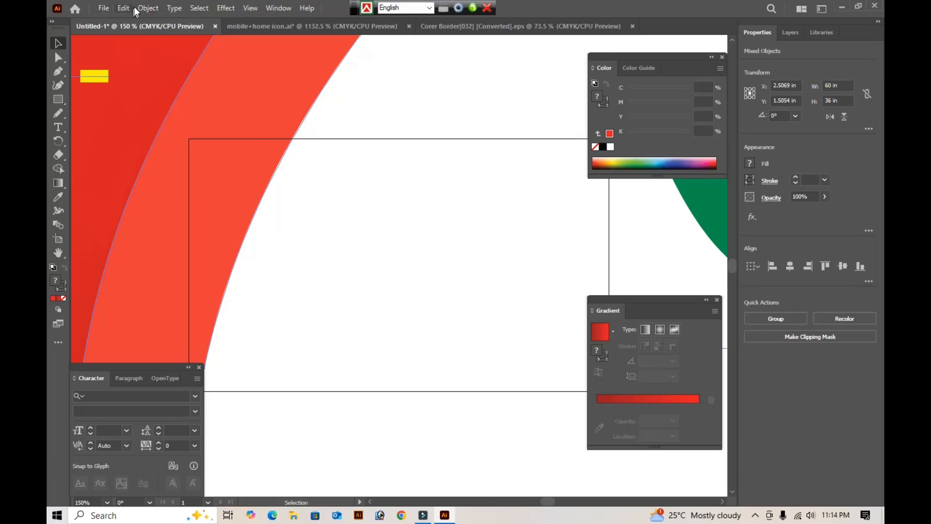
{"action": "left_click", "coordinate": [146, 7]}
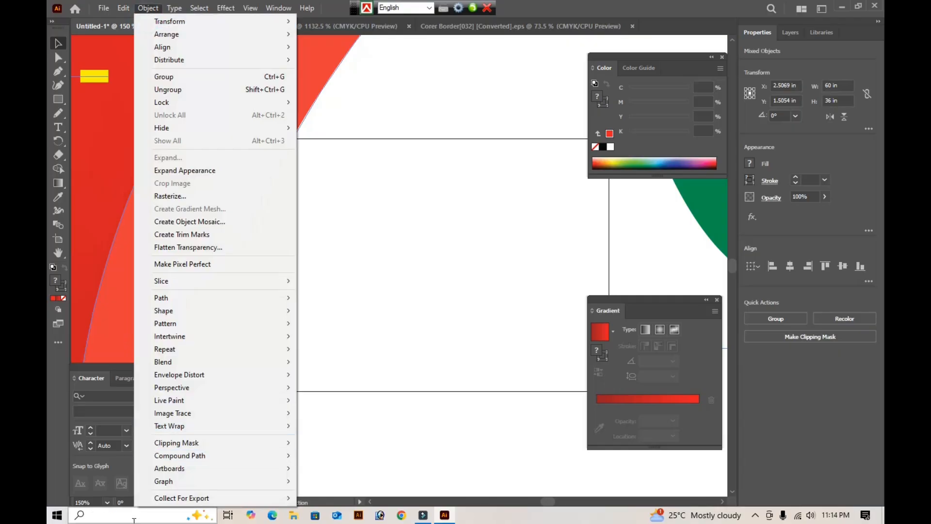
{"action": "mouse_move", "coordinate": [168, 470]}
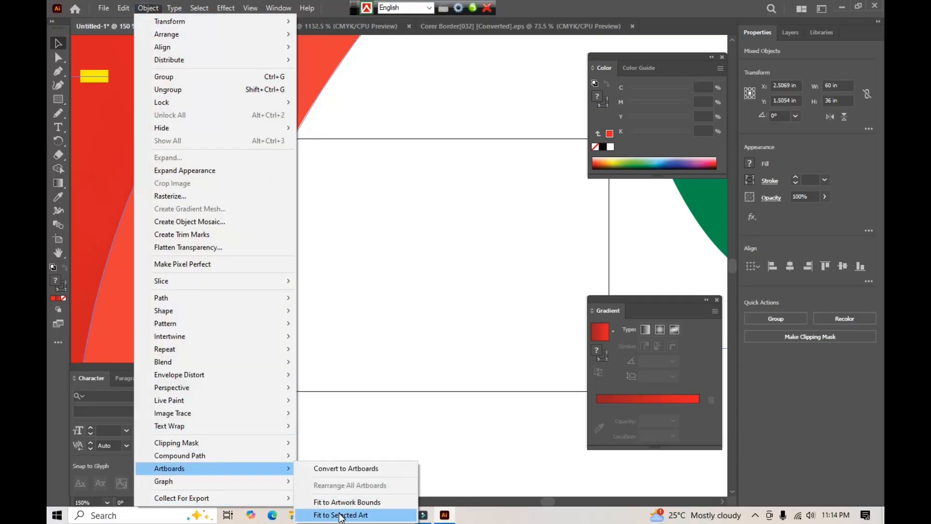
{"action": "left_click", "coordinate": [340, 513]}
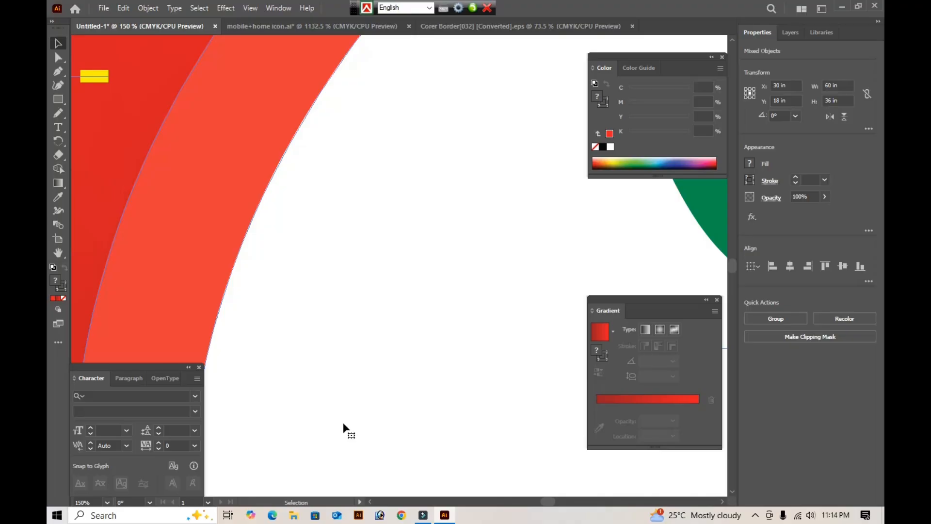
{"action": "key", "text": "ctrl"}
{"action": "key", "text": "ctrl+0"}
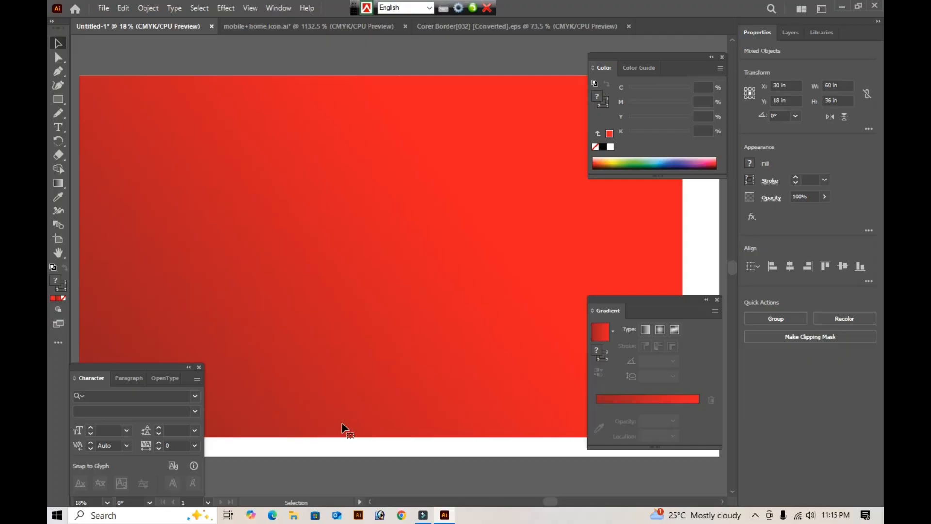
{"action": "key", "text": "Tab"}
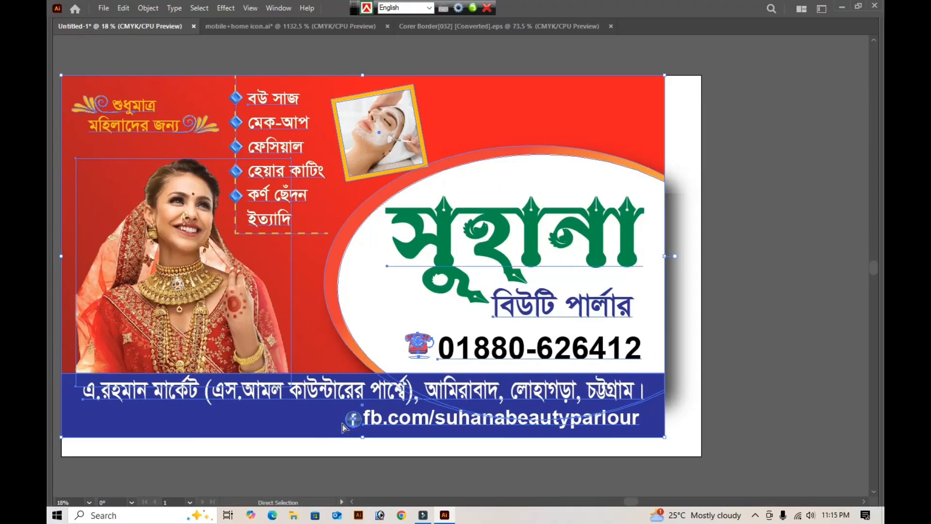
- Draw a rectangle covering the full card from the red background to the blue address bar, and clip all the artwork to it
{"action": "scroll", "coordinate": [342, 424], "scroll_direction": "up", "scroll_amount": 1}
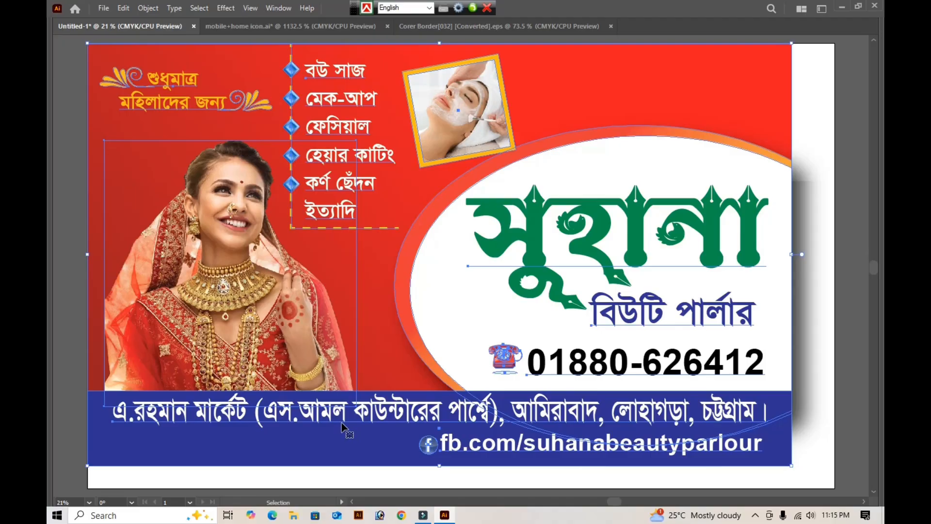
{"action": "left_click", "coordinate": [342, 427]}
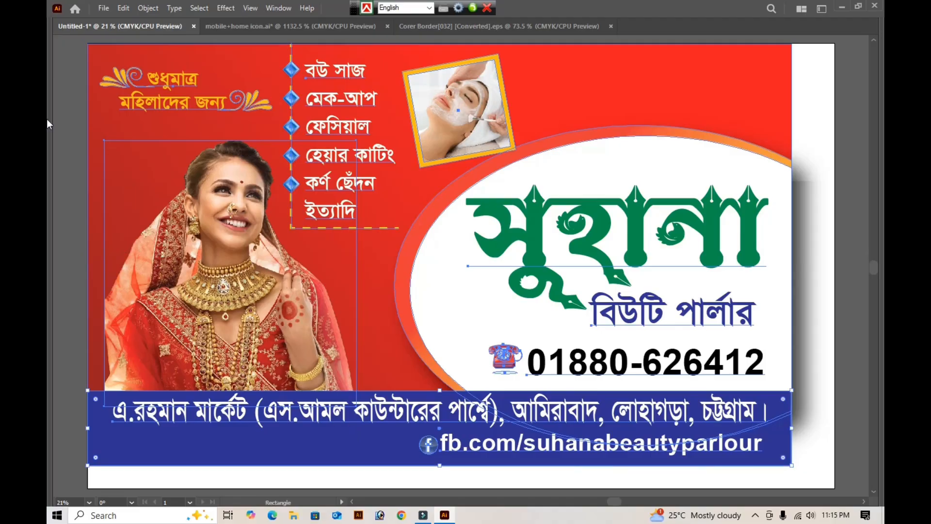
{"action": "key", "text": "m"}
{"action": "left_click_drag", "start_coordinate": [86, 43], "coordinate": [791, 464]}
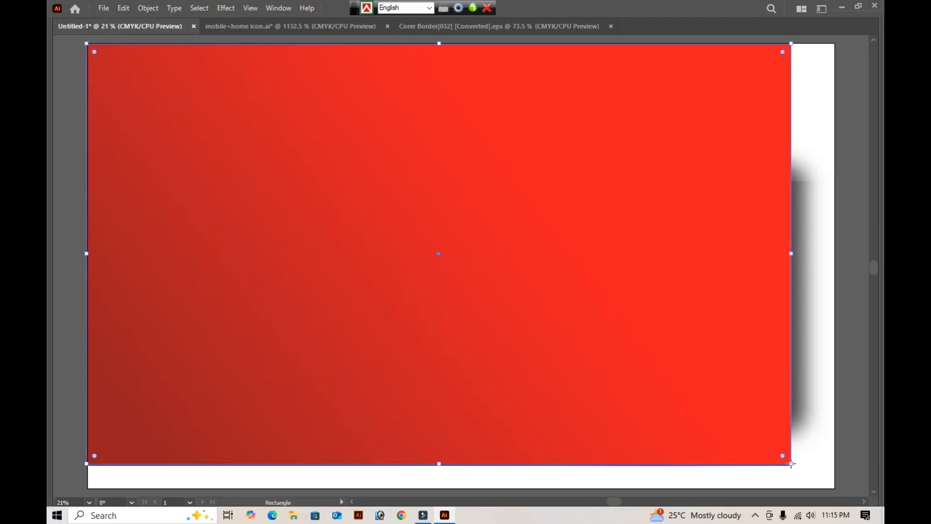
{"action": "key", "text": "ctrl+a"}
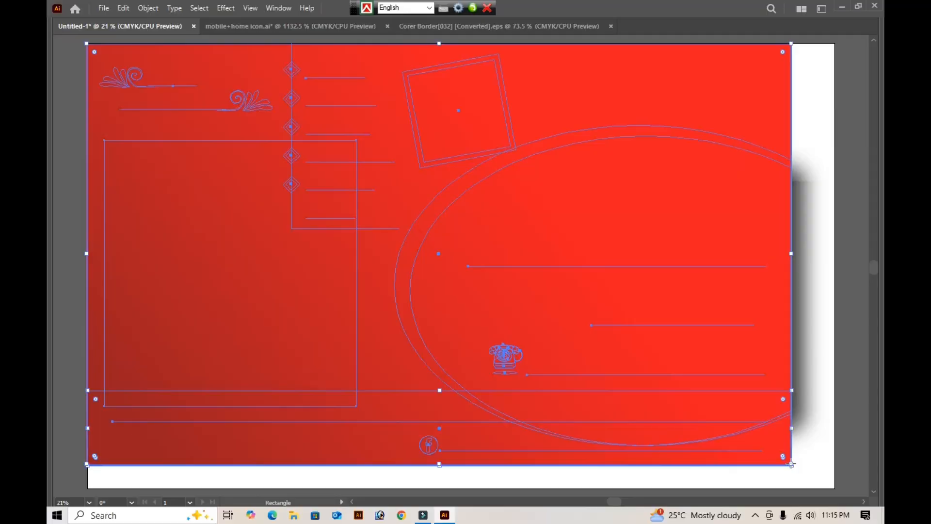
{"action": "key", "text": "ctrl+7"}
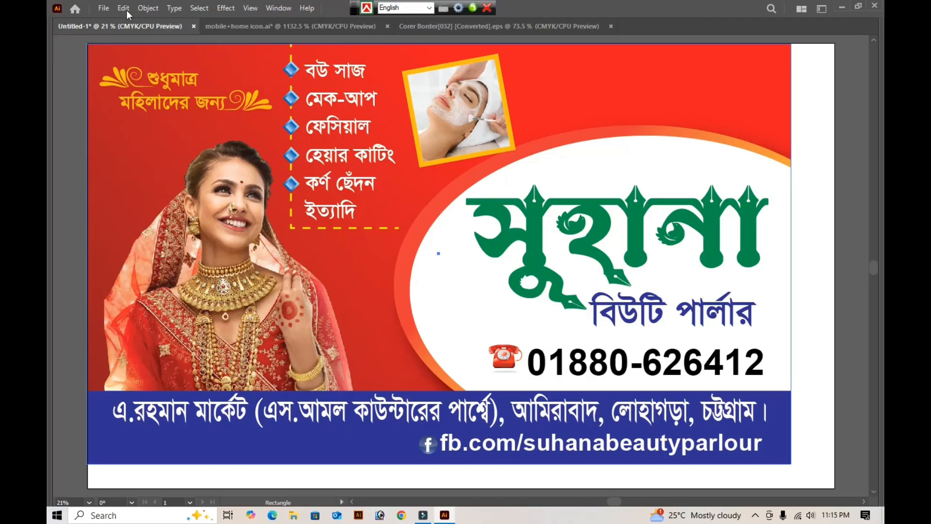
- Fit the artboard to the clipped card artwork, then deselect it and fit the artboard in the window
{"action": "left_click", "coordinate": [147, 8]}
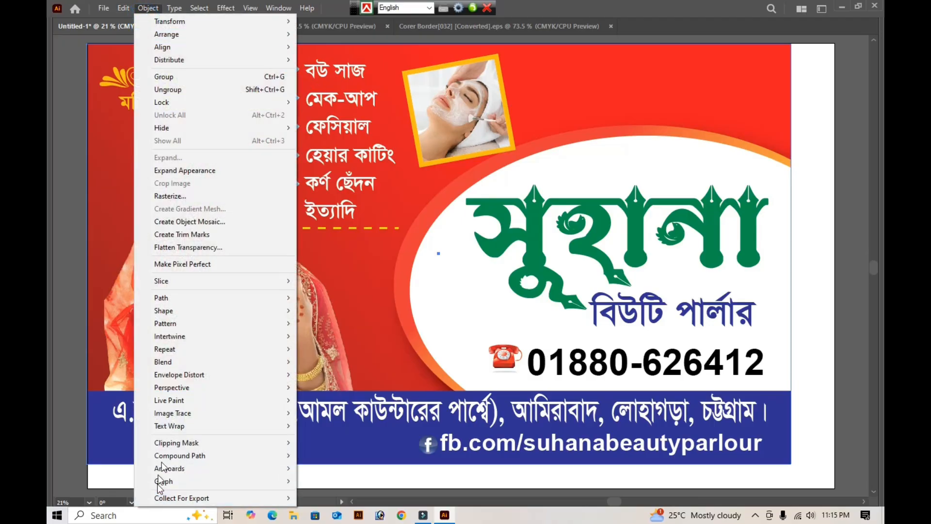
{"action": "mouse_move", "coordinate": [186, 469]}
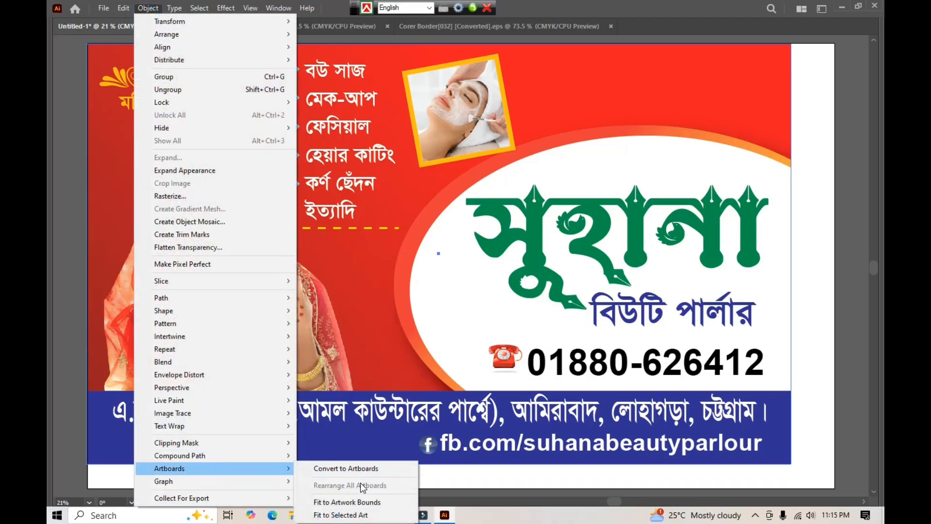
{"action": "left_click", "coordinate": [357, 515]}
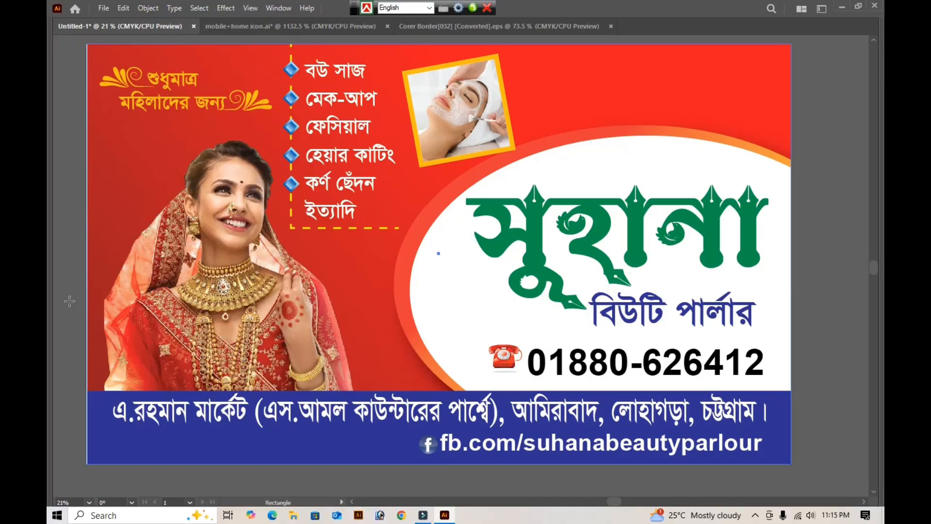
{"action": "left_click", "coordinate": [809, 291]}
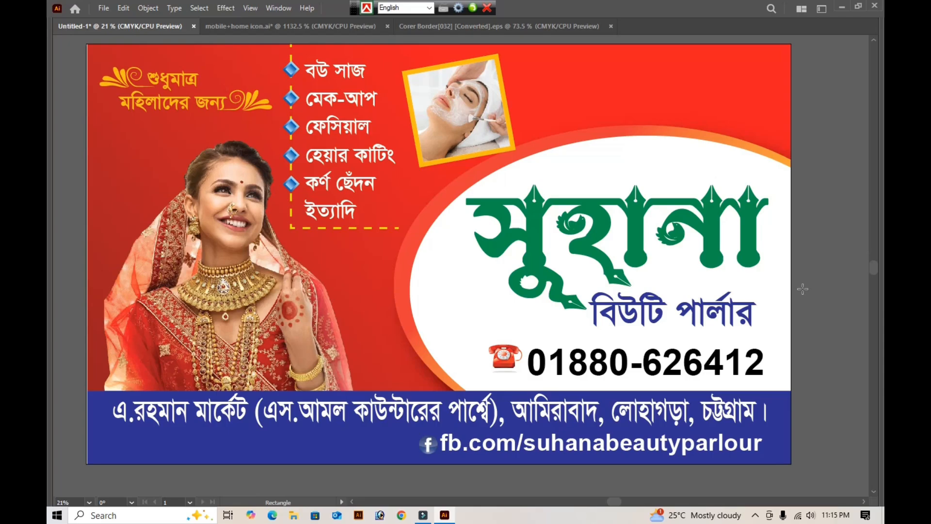
{"action": "key", "text": "ctrl+0"}
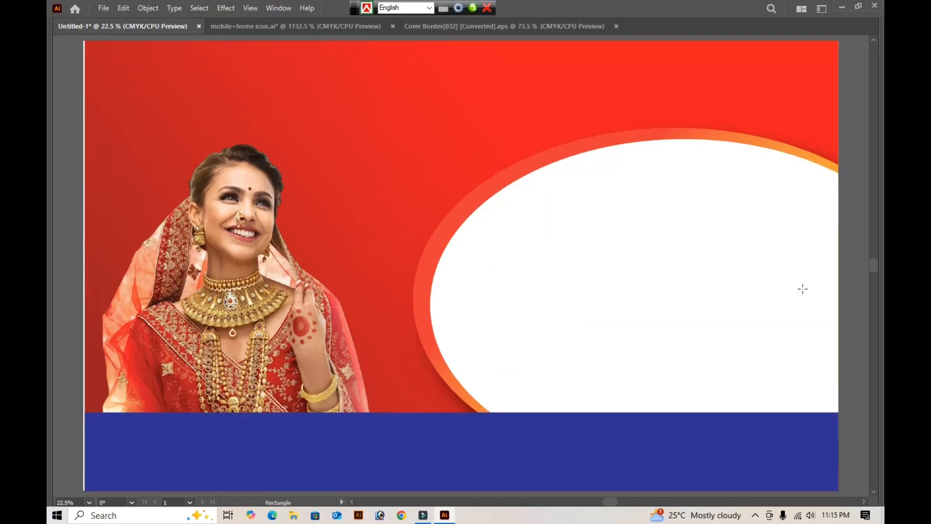